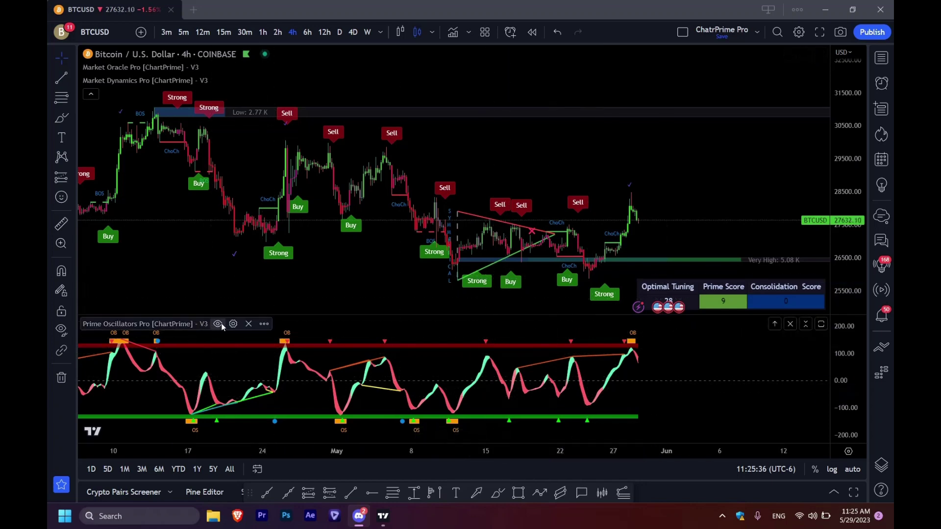
Step: Remove the Prime Oscillators Pro, Market Dynamics Pro and Market Oracle Pro indicators from the BTCUSD chart
left_click(248, 325)
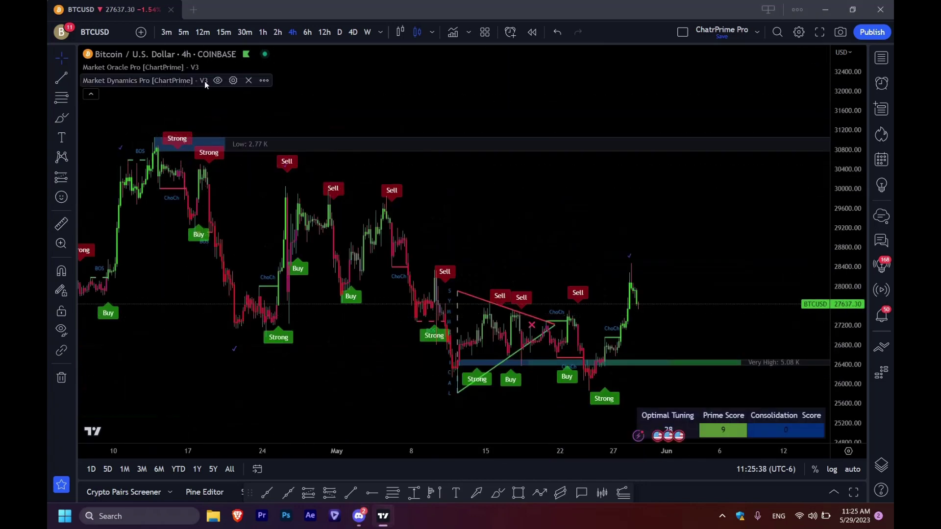
left_click(249, 81)
mouse_move(196, 69)
left_click(238, 68)
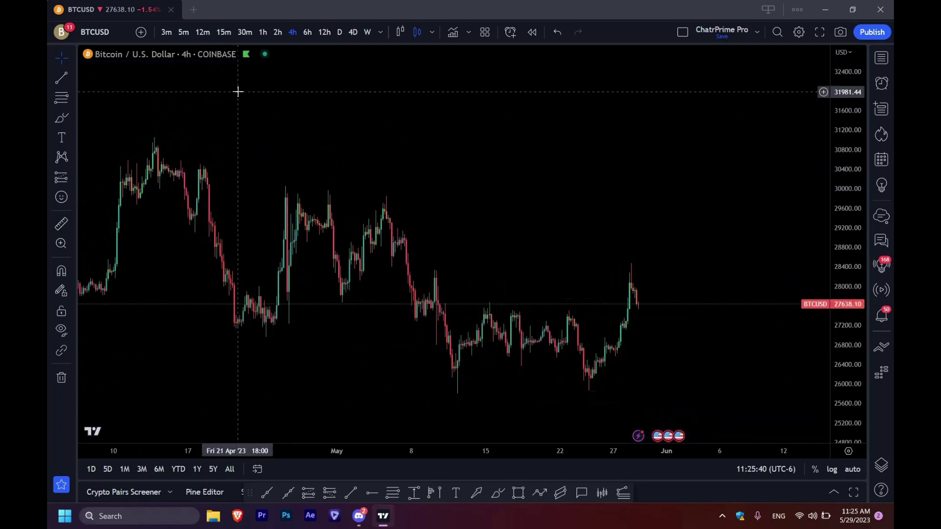
Step: Add the invite-only ChartPrime scripts Market Oracle Pro, Market Dynamics Pro and Prime Oscillators Pro to the chart
left_click(450, 33)
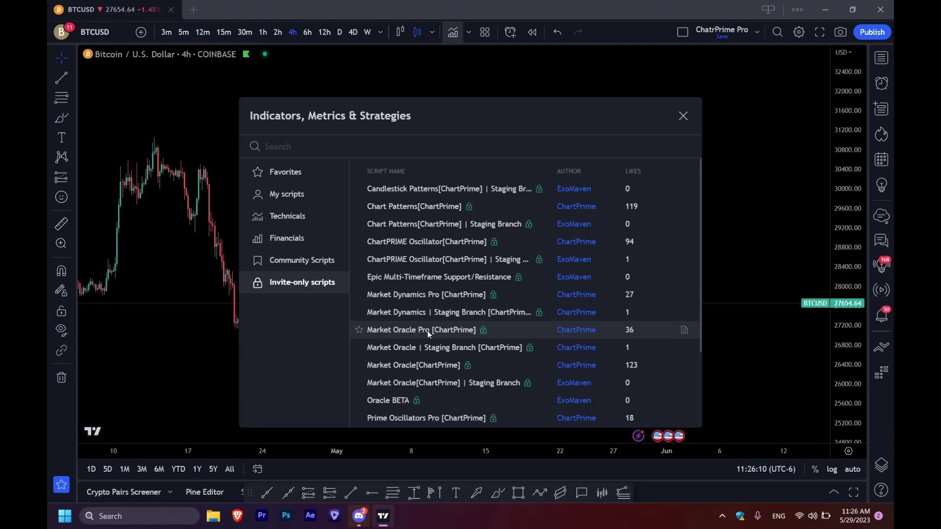
left_click(411, 329)
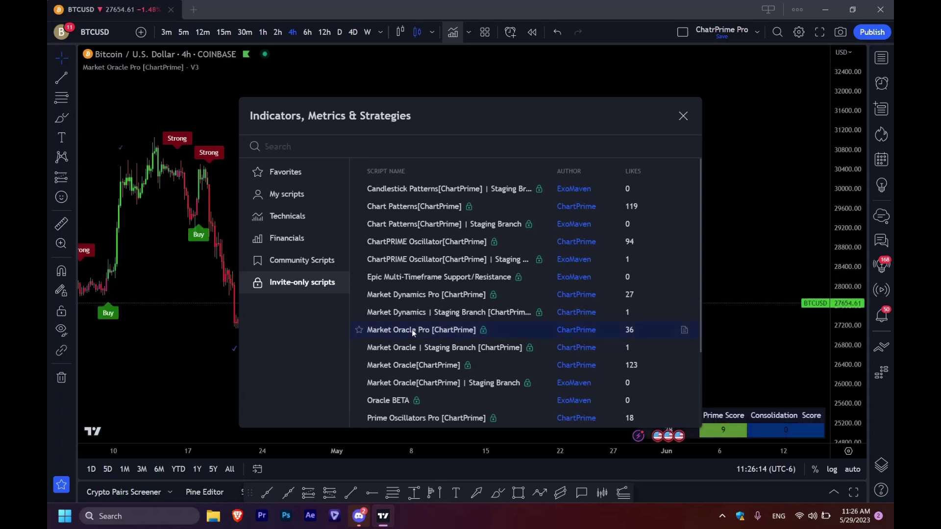
left_click(437, 295)
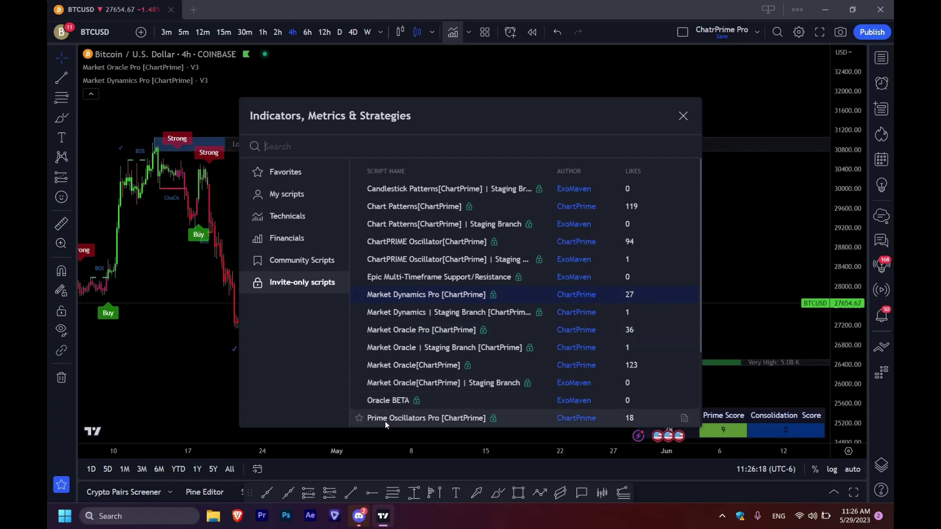
left_click(431, 416)
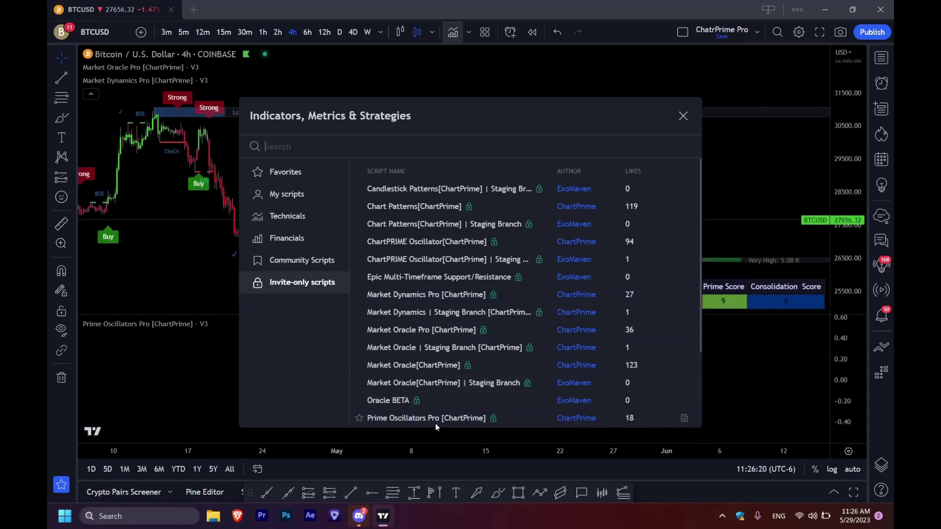
left_click(683, 115)
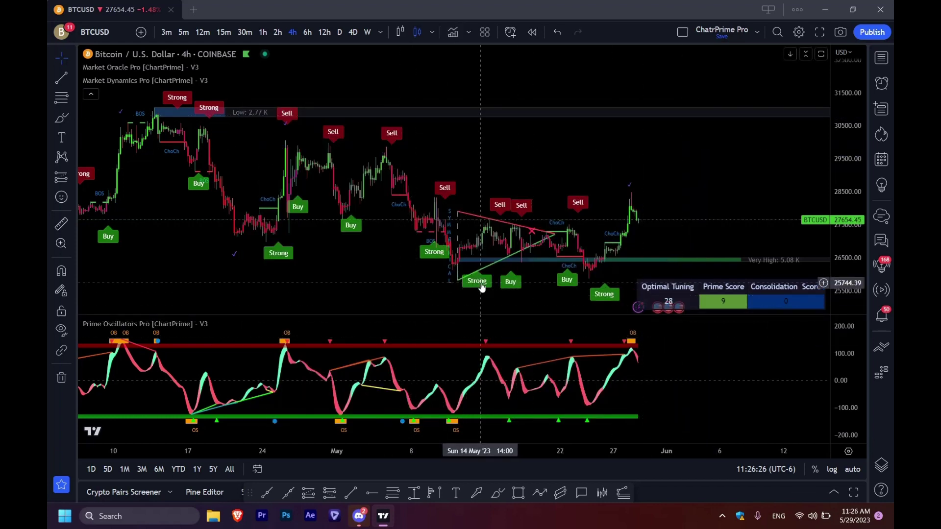
Step: Give the price chart more height by shrinking the oscillator pane, and dismiss the Discord notification
left_click_drag(484, 316, 490, 344)
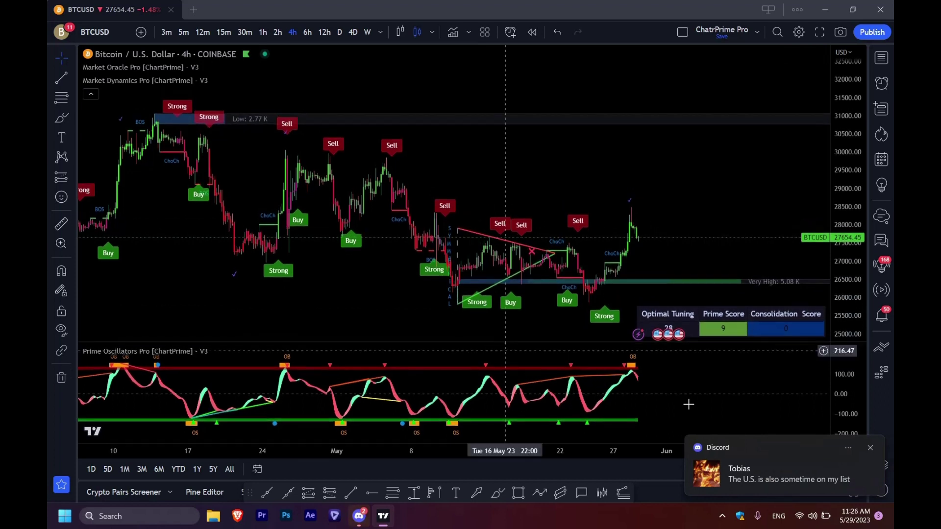
left_click(867, 447)
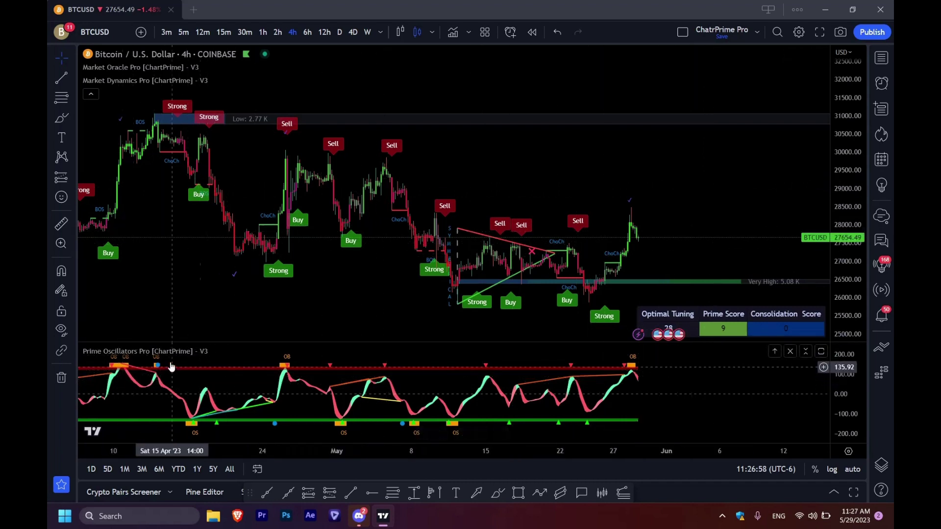
Step: Maximize the price chart pane and hide the Market Dynamics Pro indicator
mouse_move(167, 358)
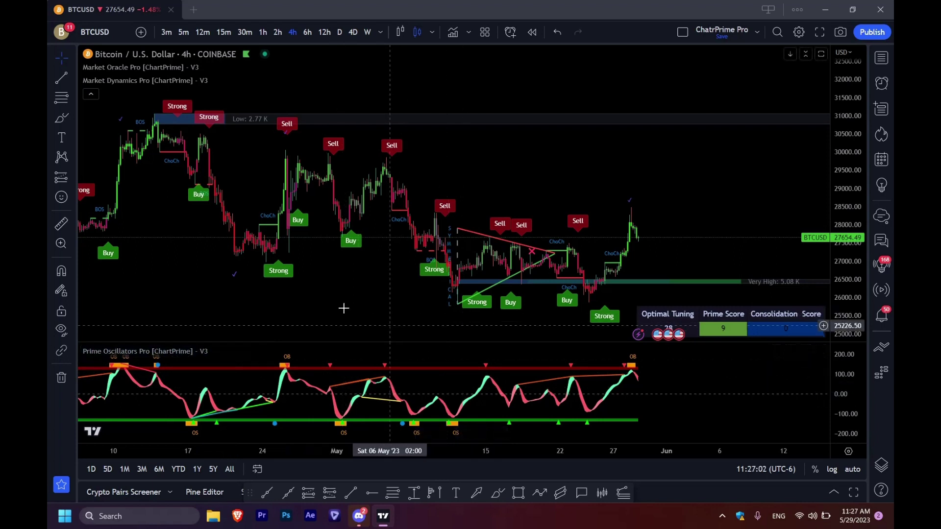
double_click(338, 323)
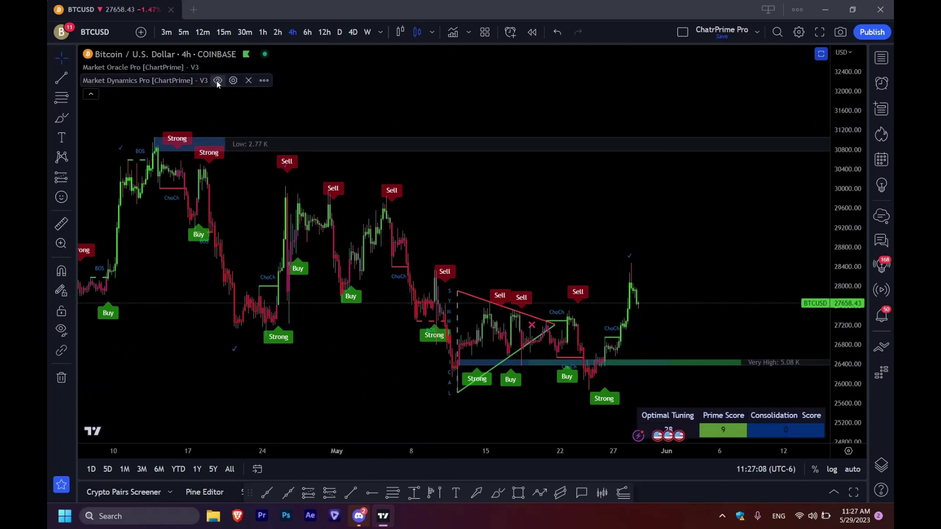
left_click(218, 81)
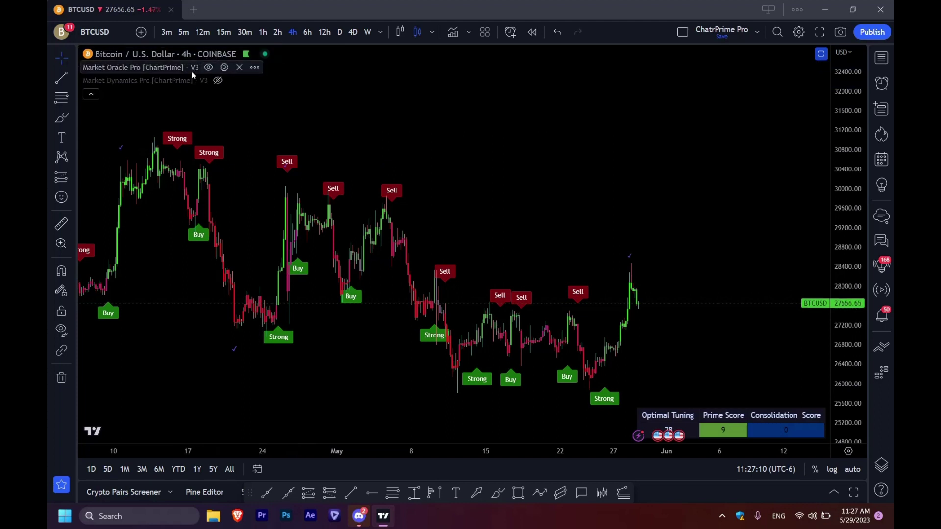
Step: Open the input settings of Market Oracle Pro, shift the dialog aside and dismiss the Discord notification
left_click(224, 67)
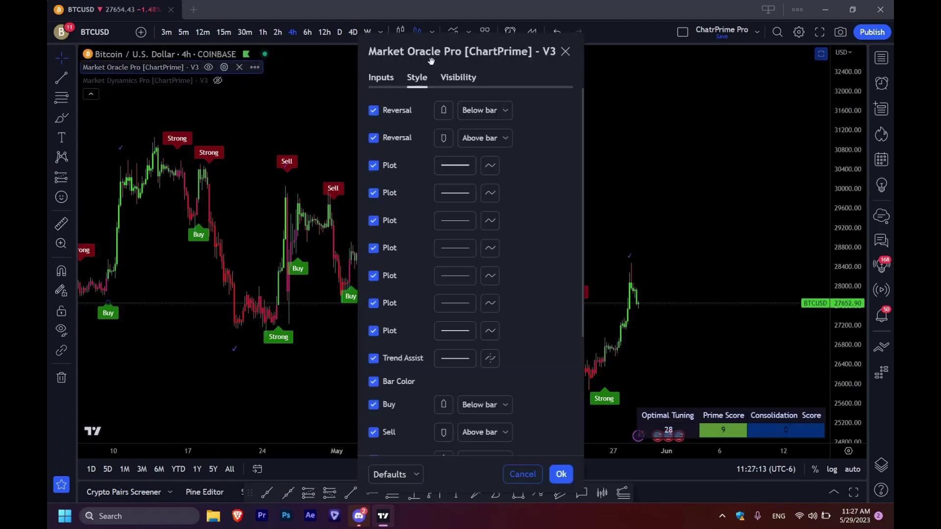
left_click(384, 80)
left_click_drag(476, 52, 283, 51)
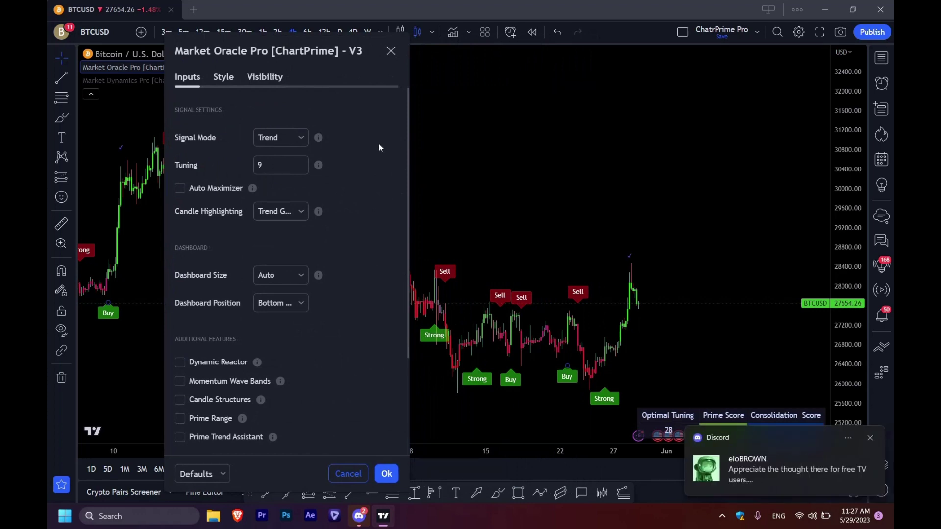
left_click(848, 438)
left_click(793, 438)
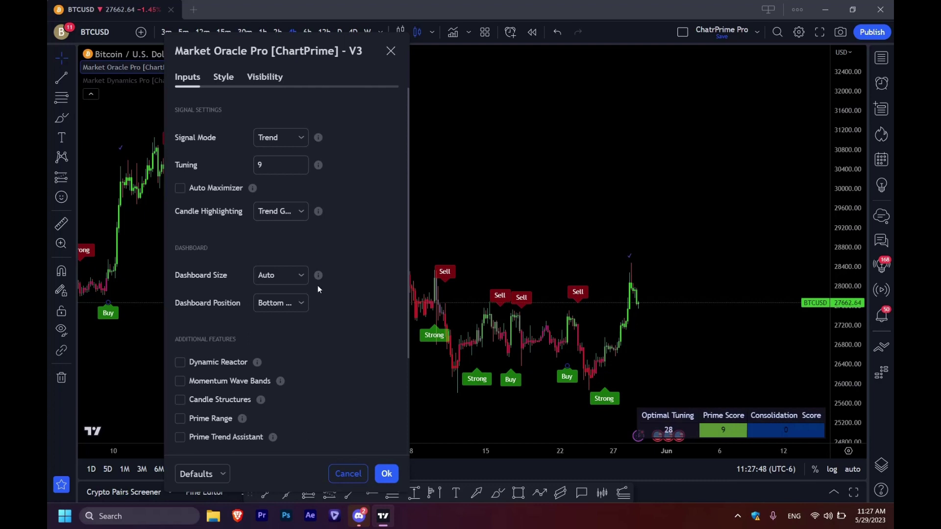
Step: Review the Signal Mode options beside the chart's signals, keep Trend selected and close the Market Oracle Pro settings
left_click(278, 142)
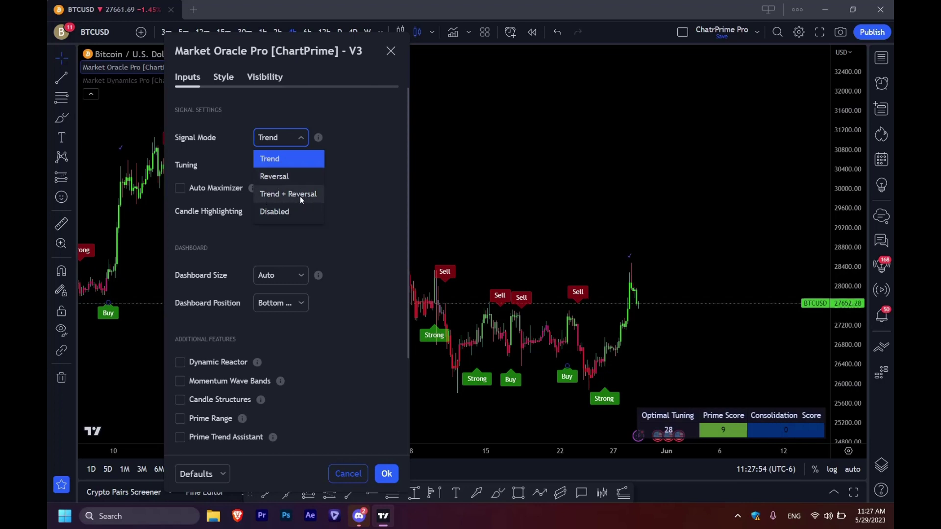
left_click(299, 158)
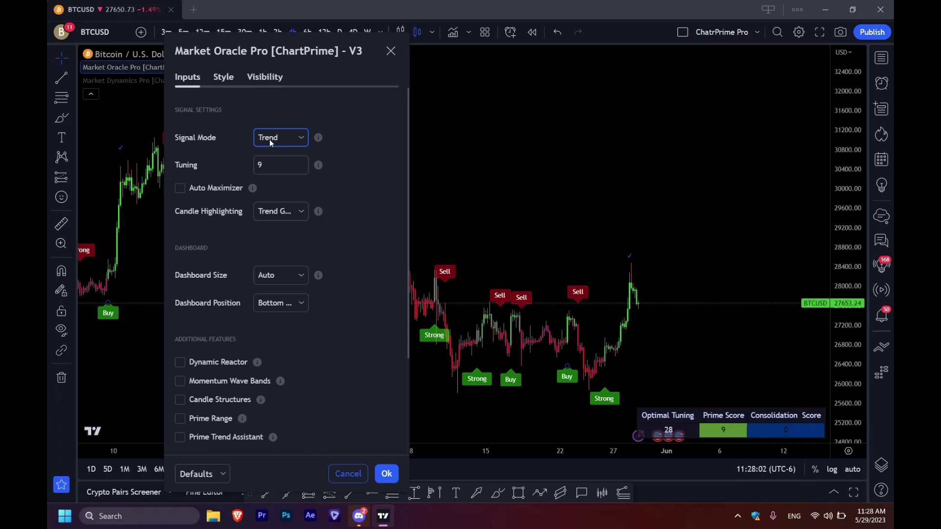
left_click_drag(253, 47, 735, 35)
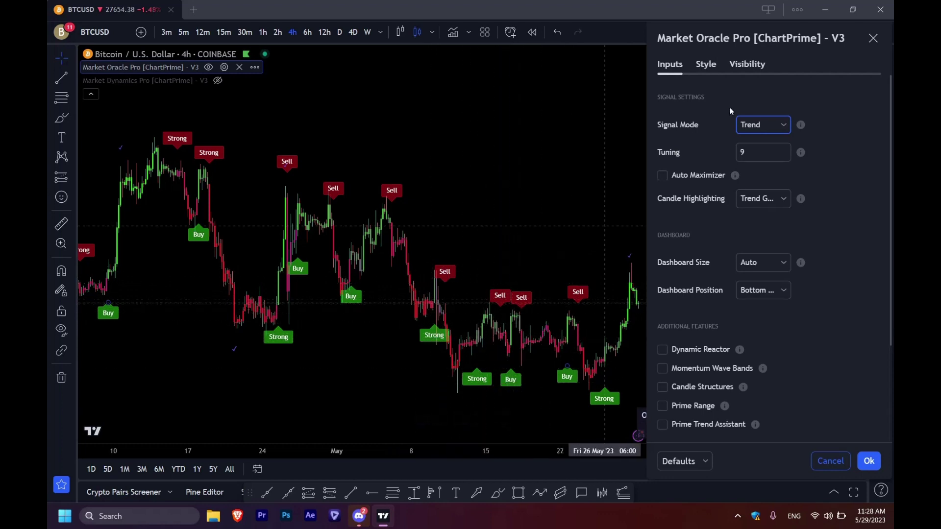
mouse_move(744, 36)
left_mouse_down()
mouse_move(737, 36)
mouse_move(746, 37)
left_mouse_up()
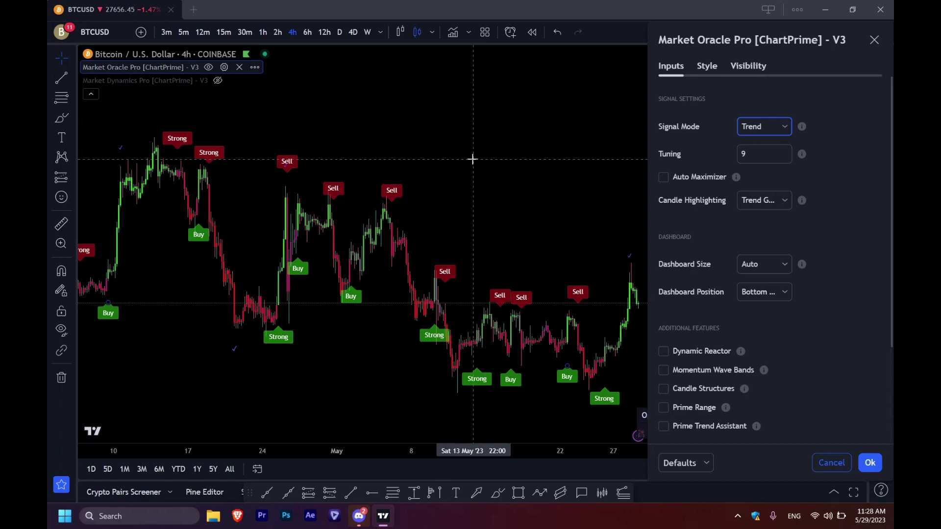
left_click(754, 126)
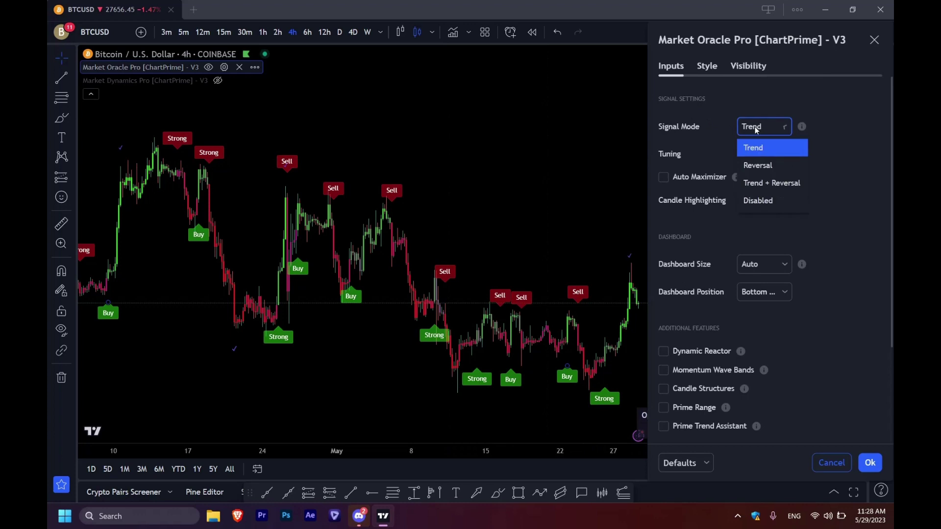
left_click(760, 151)
key("Escape")
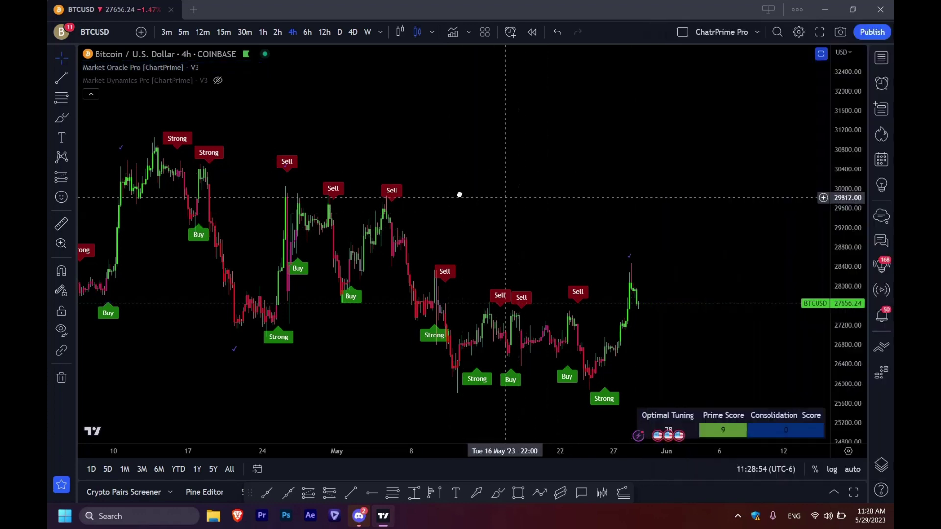
Step: Examine the Market Oracle Pro buy and sell signals across the 4-hour BTCUSD history back to December 2021
left_click_drag(460, 193, 475, 175)
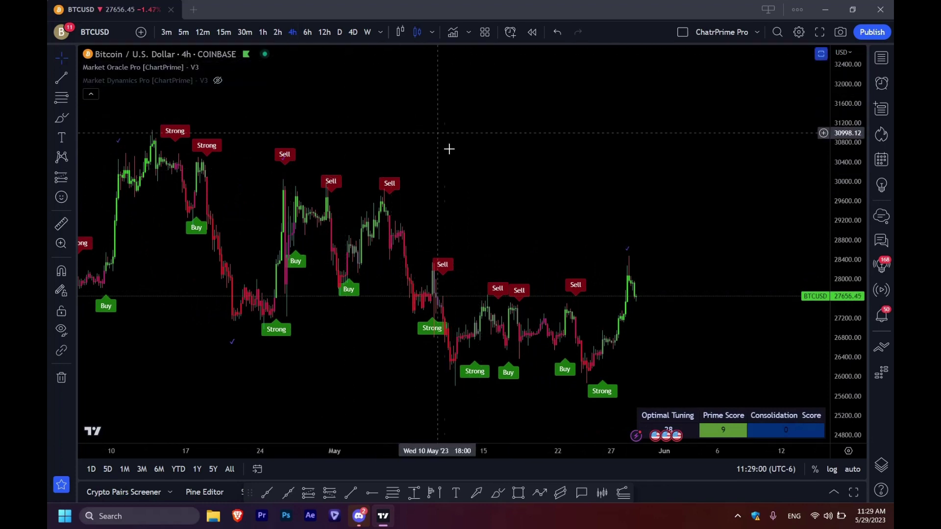
left_click_drag(446, 141, 667, 124)
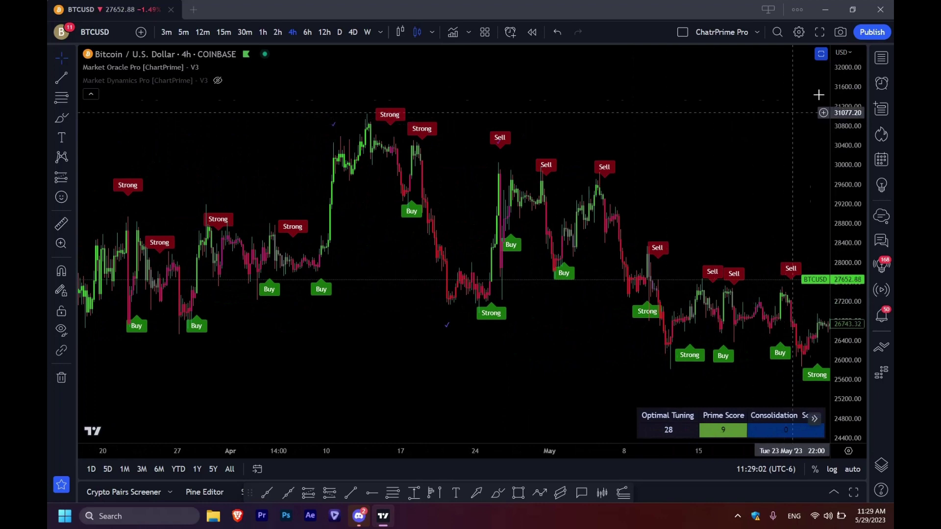
scroll(733, 218, "down", 5)
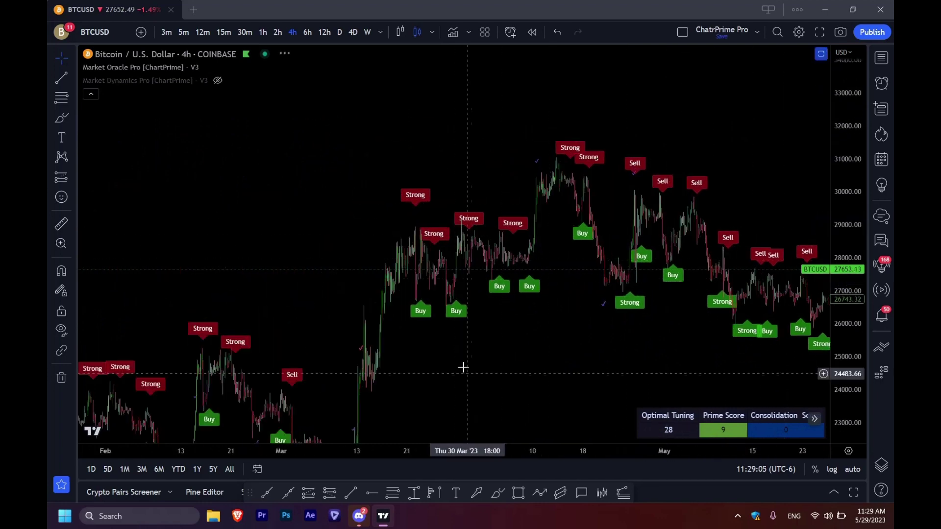
left_click_drag(462, 368, 784, 192)
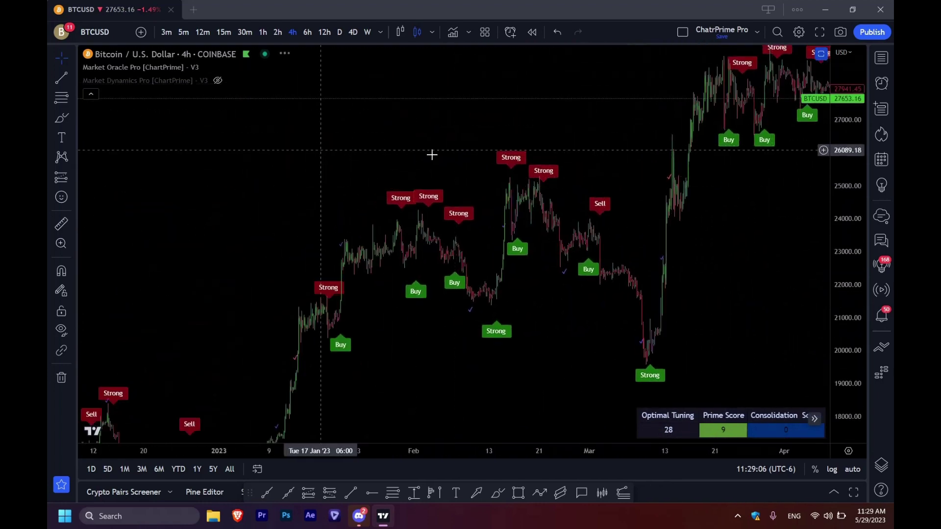
left_click_drag(431, 153, 575, 105)
left_click_drag(360, 167, 326, 140)
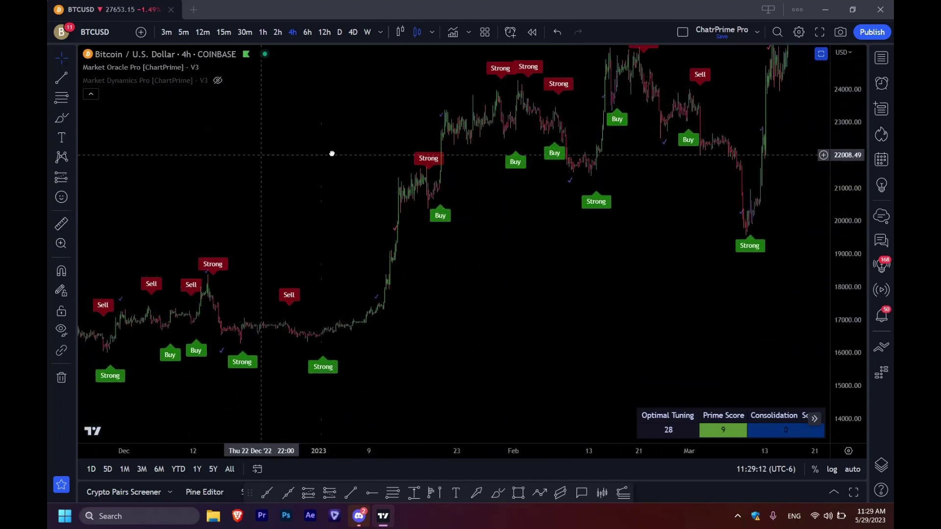
left_click_drag(329, 153, 700, 165)
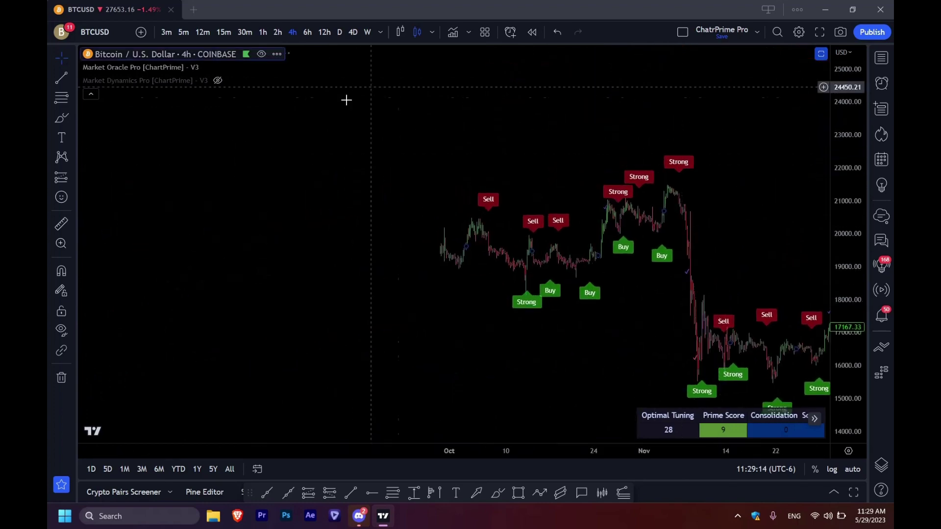
left_click_drag(273, 155, 727, 183)
scroll(727, 183, "down", 5)
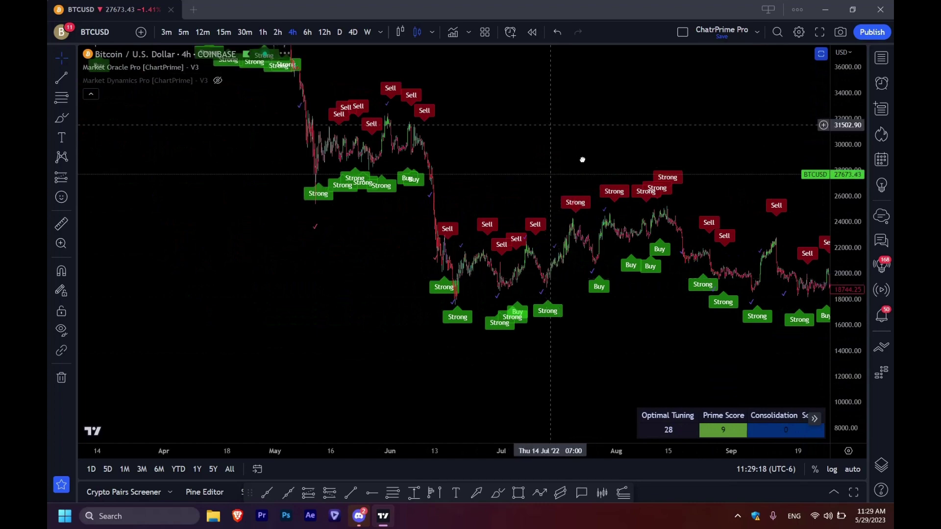
left_click_drag(582, 157, 744, 176)
left_click_drag(835, 240, 834, 275)
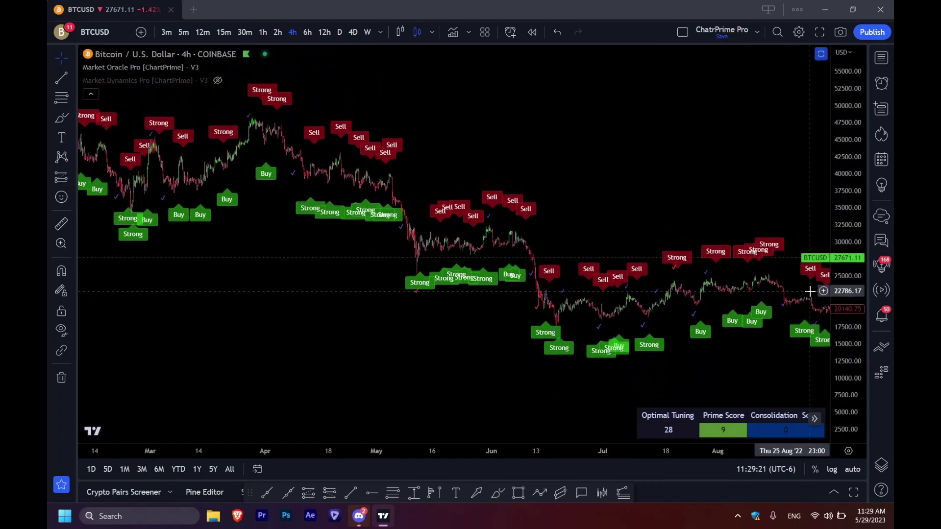
left_click_drag(558, 151, 636, 172)
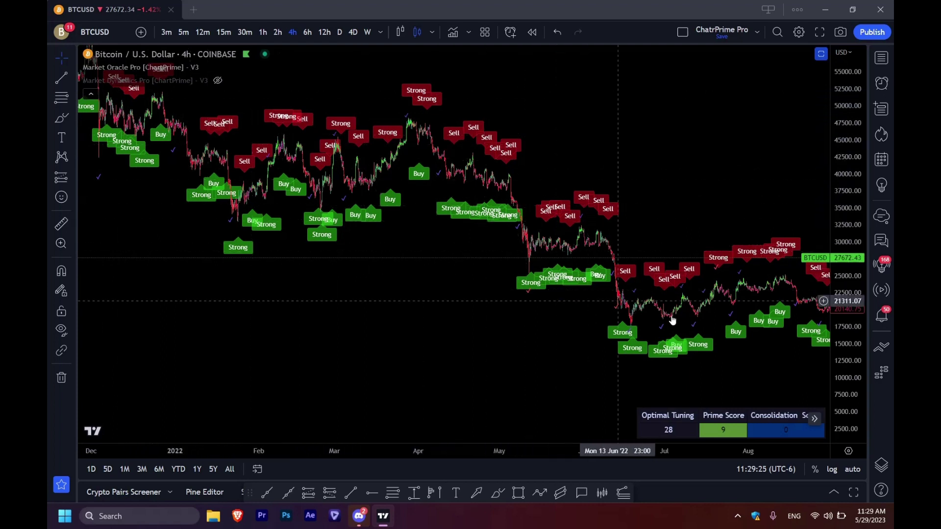
left_click_drag(725, 360, 631, 357)
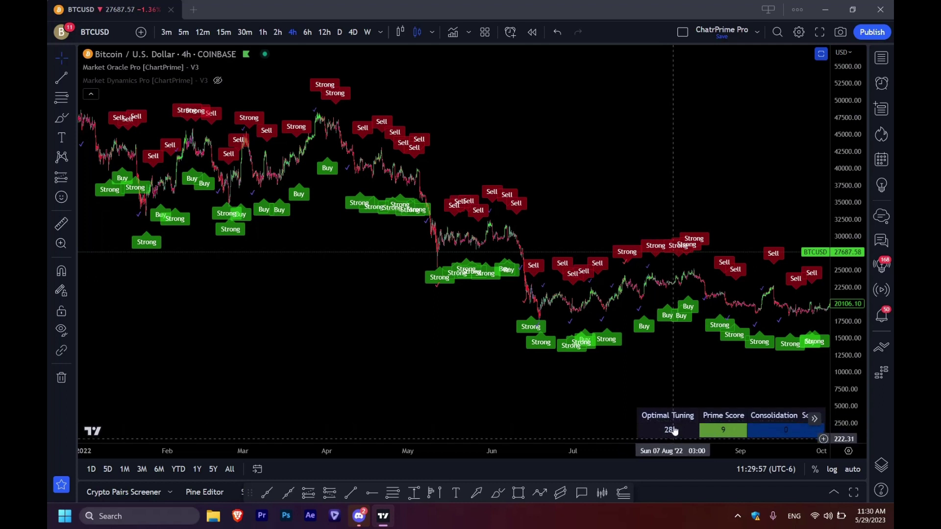
Step: Set the Market Oracle Pro tuning to 28, enable the Dynamic Reactor feature and apply the settings
double_click(699, 253)
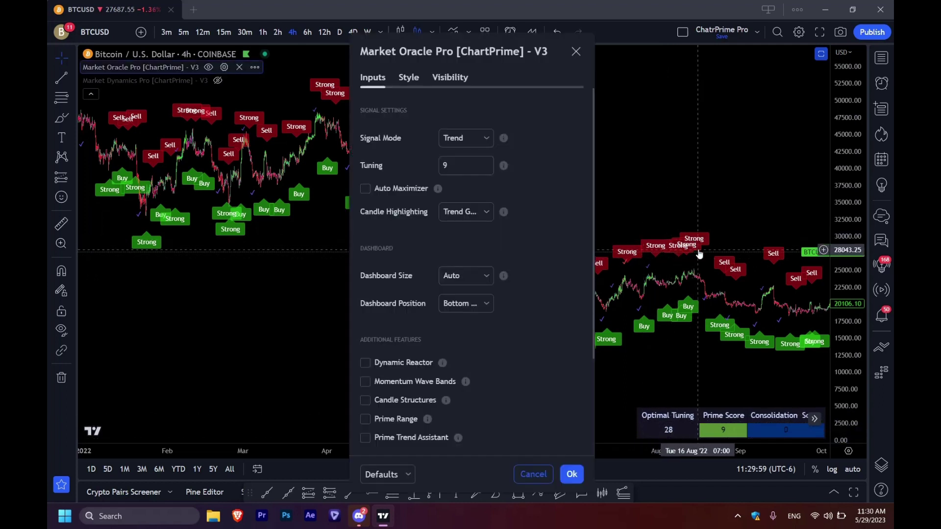
left_click_drag(483, 54, 387, 45)
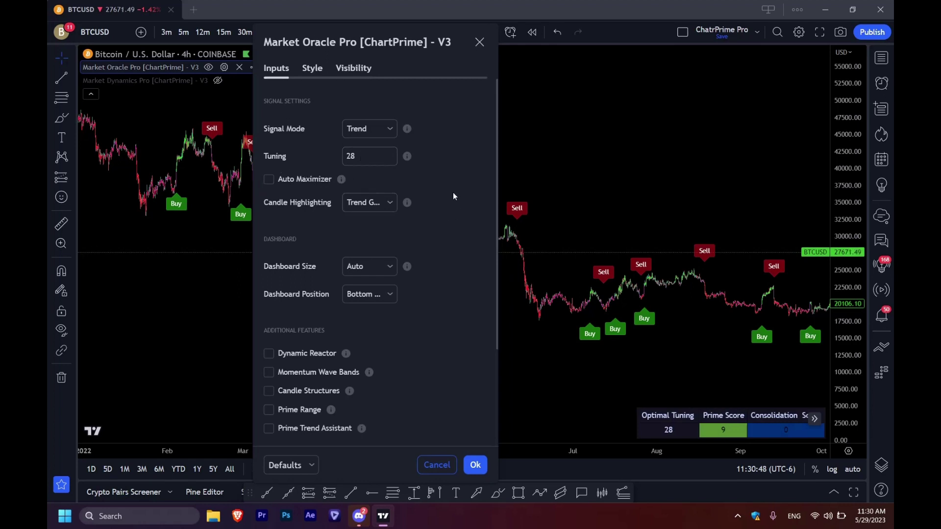
scroll(454, 196, "down", 3)
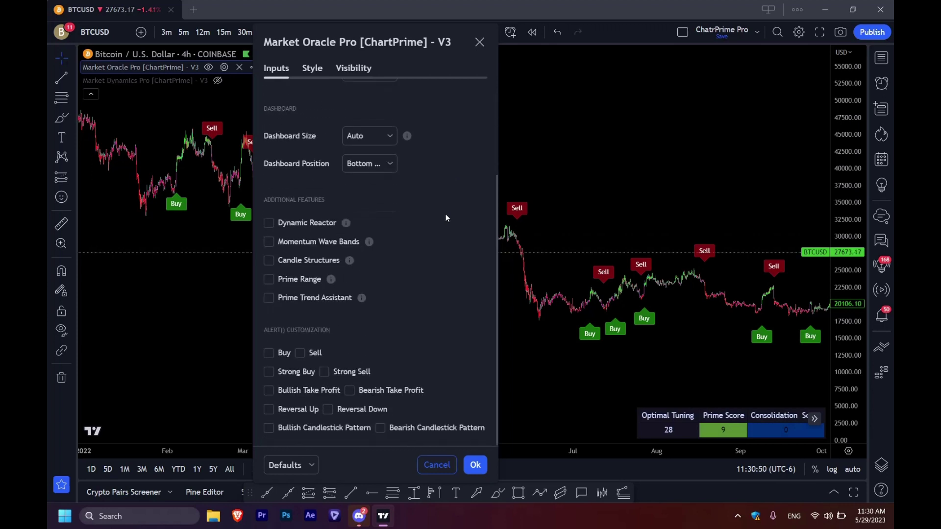
scroll(429, 233, "up", 1)
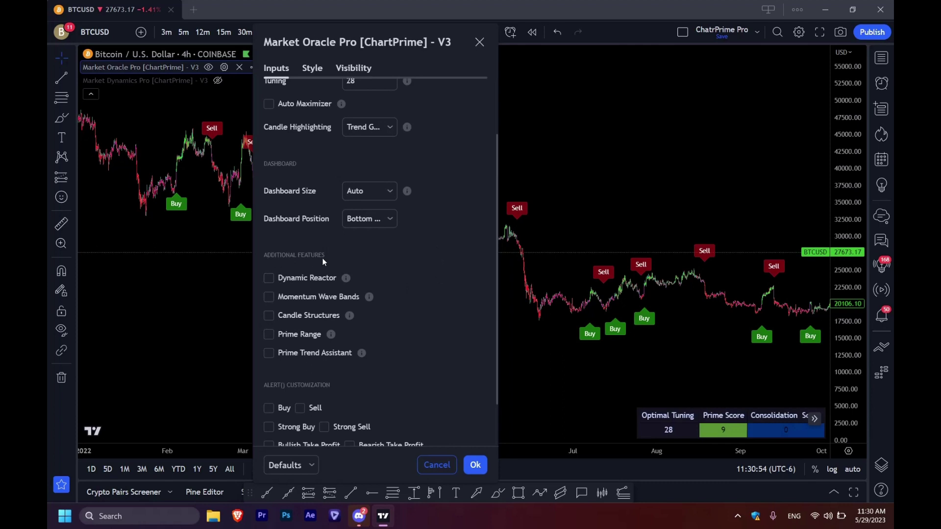
left_click(268, 279)
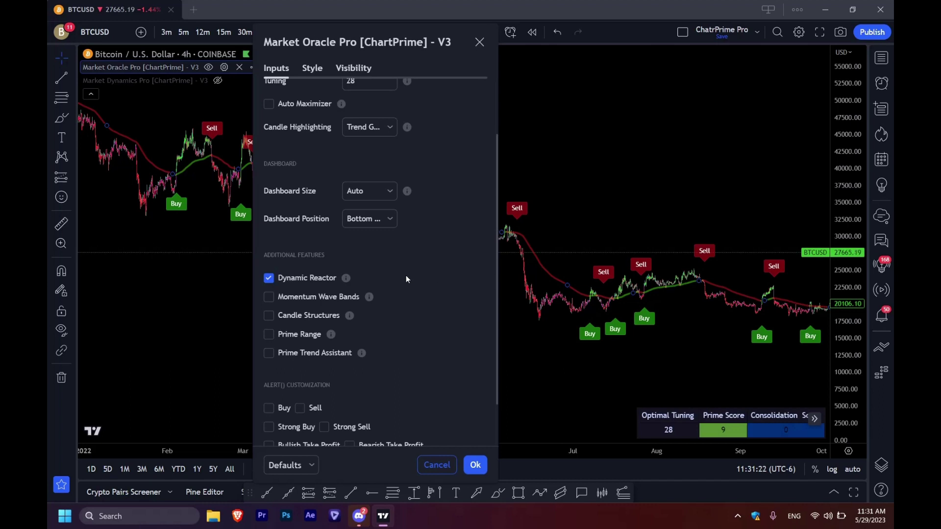
left_click(473, 464)
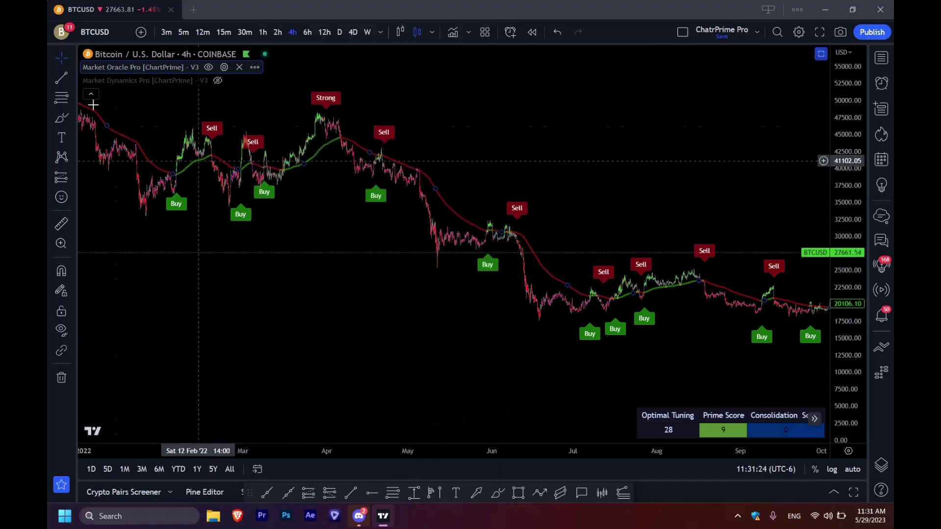
Step: Brush marks around the February to May signals and the price's contacts with the Dynamic Reactor line, and remove the drawings
left_click(61, 117)
mouse_move(168, 157)
left_mouse_down()
mouse_move(164, 189)
mouse_move(182, 160)
left_mouse_up()
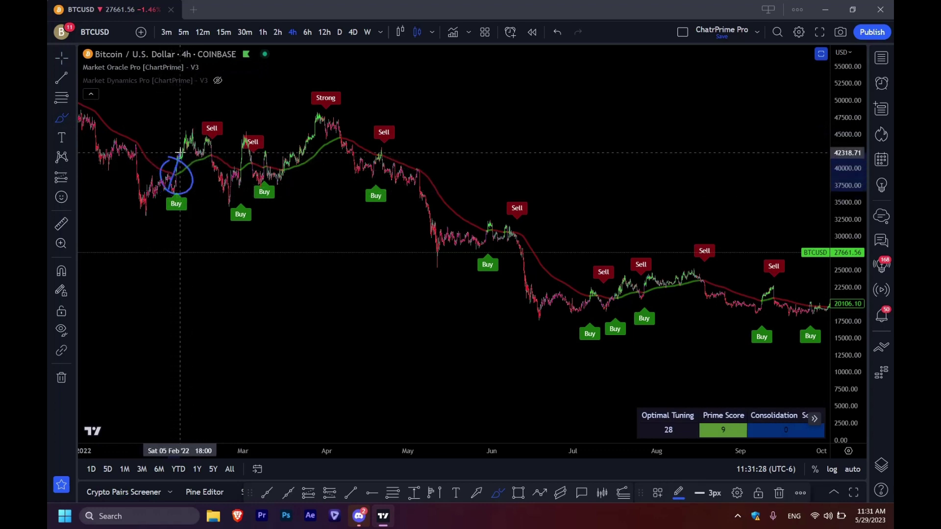
mouse_move(173, 175)
left_mouse_down()
mouse_move(156, 218)
mouse_move(166, 227)
mouse_move(189, 206)
mouse_move(211, 149)
mouse_move(233, 133)
mouse_move(212, 114)
mouse_move(192, 130)
mouse_move(221, 139)
left_mouse_up()
mouse_move(270, 185)
left_mouse_down()
mouse_move(250, 157)
mouse_move(251, 173)
mouse_move(266, 169)
left_mouse_up()
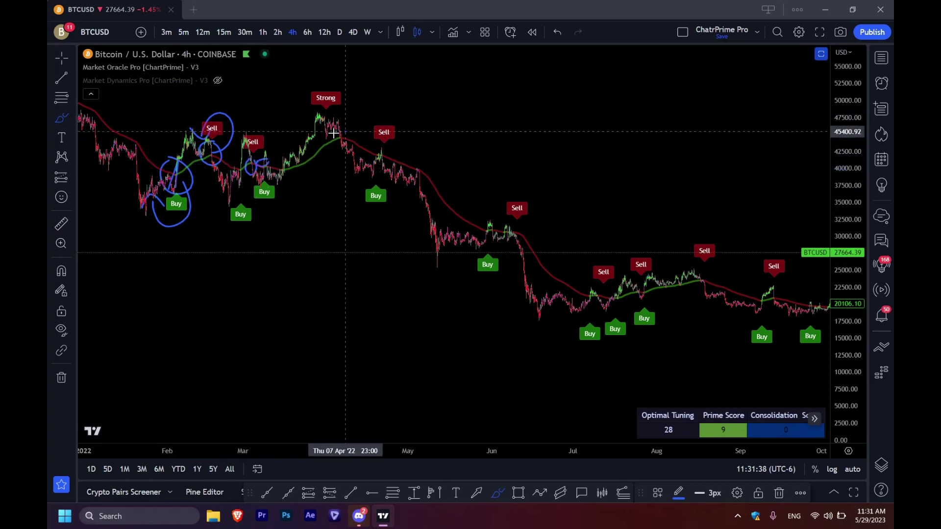
left_click_drag(338, 137, 345, 131)
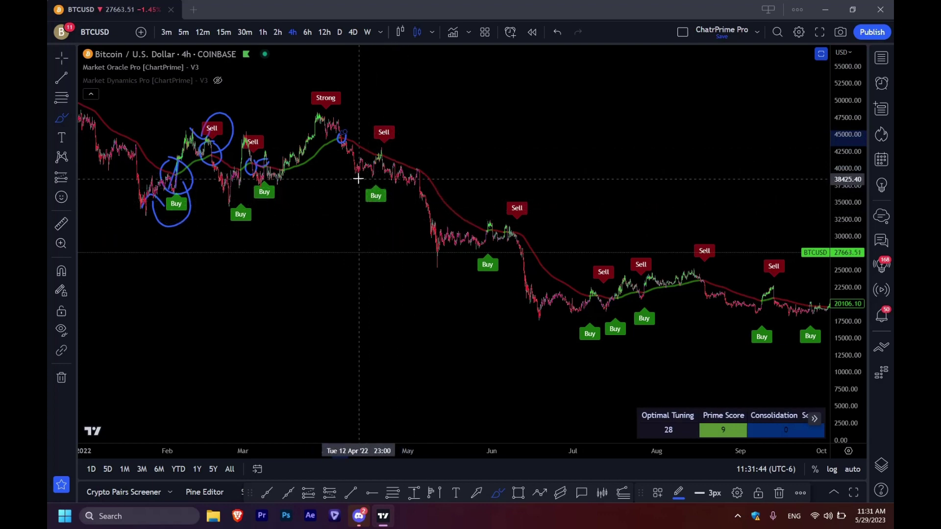
mouse_move(377, 150)
left_mouse_down()
mouse_move(382, 157)
mouse_move(345, 137)
mouse_move(426, 170)
left_mouse_up()
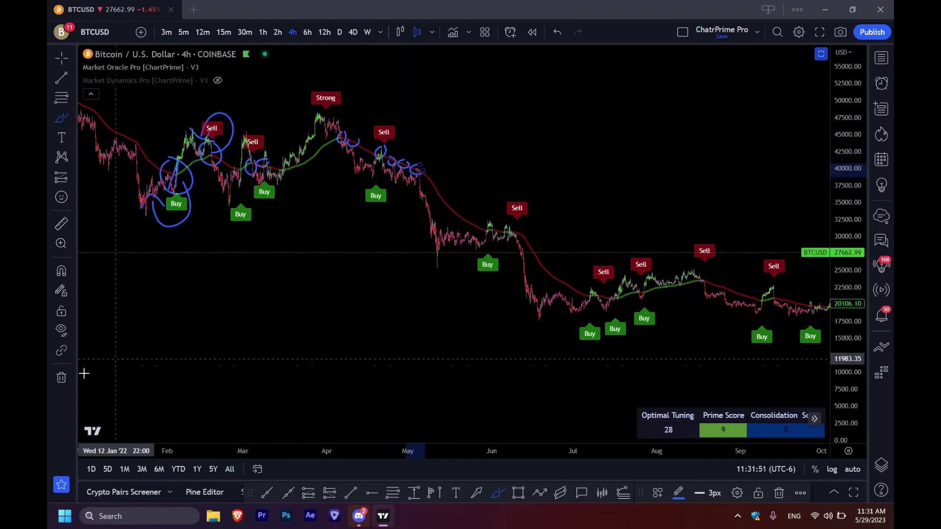
left_click(61, 377)
left_click(130, 376)
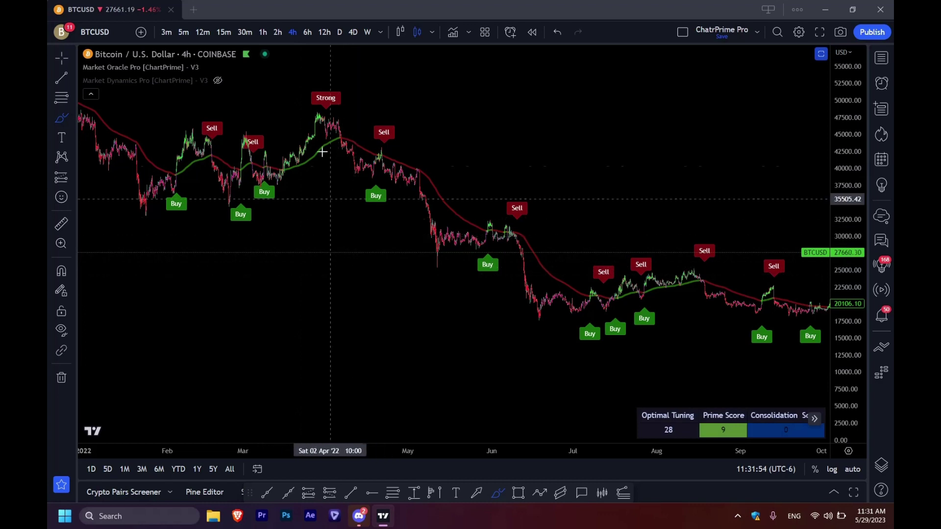
Step: Trace the falling Dynamic Reactor line and the price dips from April to July with the brush, and clear the strokes
mouse_move(345, 134)
left_mouse_down()
mouse_move(354, 128)
mouse_move(329, 142)
left_mouse_up()
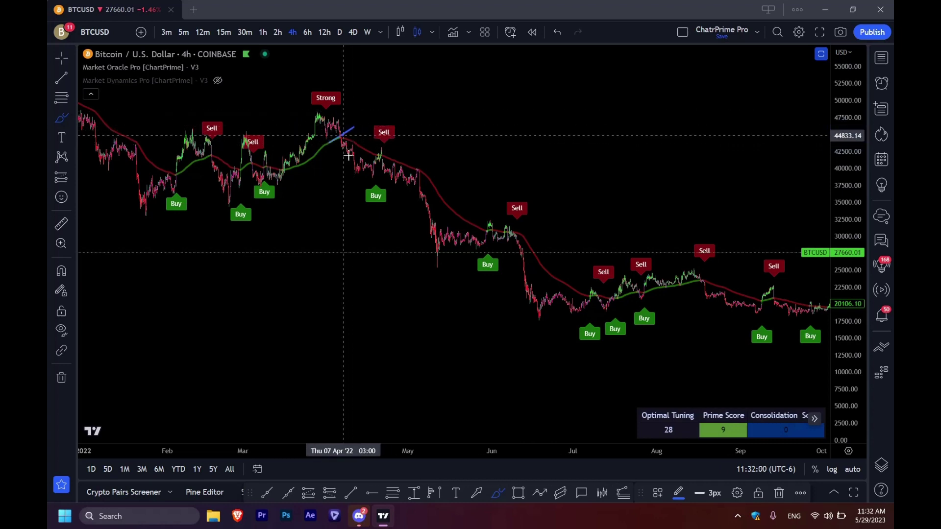
mouse_move(343, 137)
left_mouse_down()
mouse_move(373, 170)
mouse_move(377, 162)
mouse_move(410, 182)
mouse_move(426, 172)
mouse_move(338, 142)
mouse_move(405, 164)
mouse_move(594, 293)
left_mouse_up()
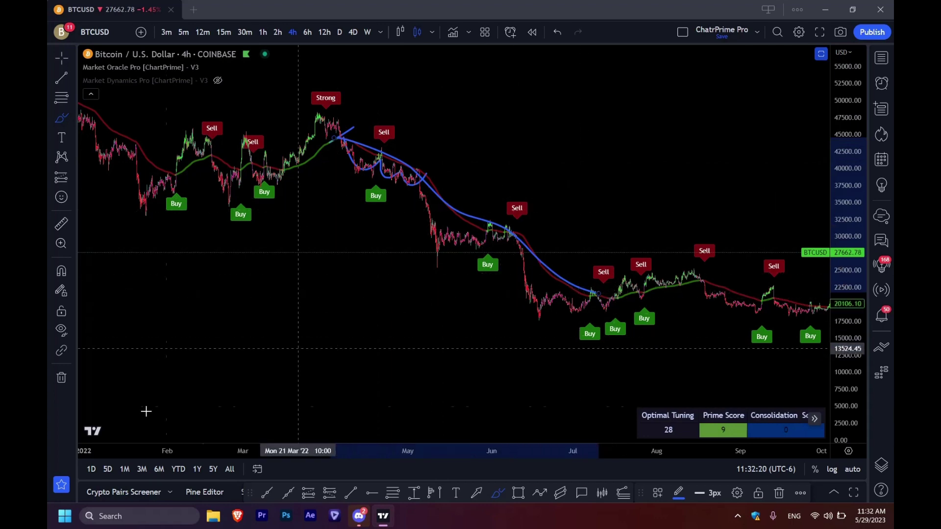
left_click(63, 376)
left_click(101, 378)
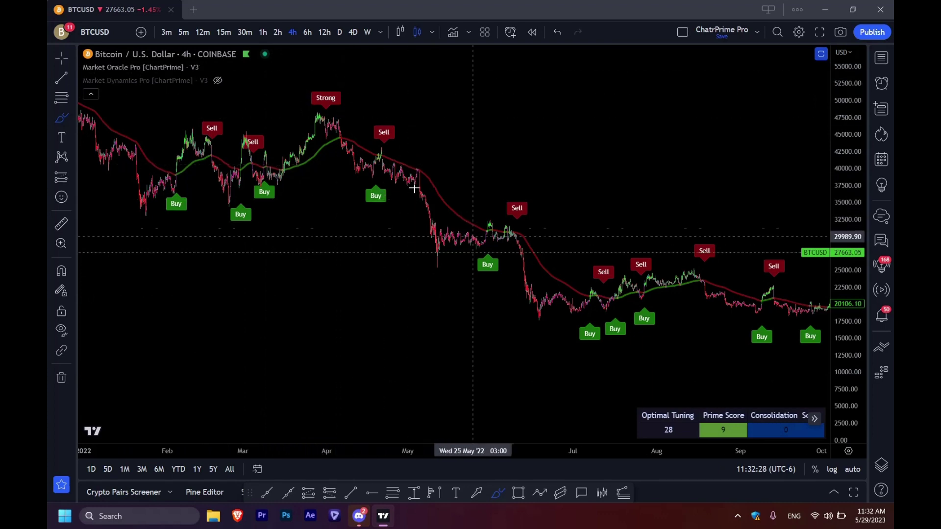
Step: Mark the Dynamic Reactor turn, the Strong sell signal and the April Buy and Sell pair with brush strokes, plus an arrow at the pair
left_click(312, 154)
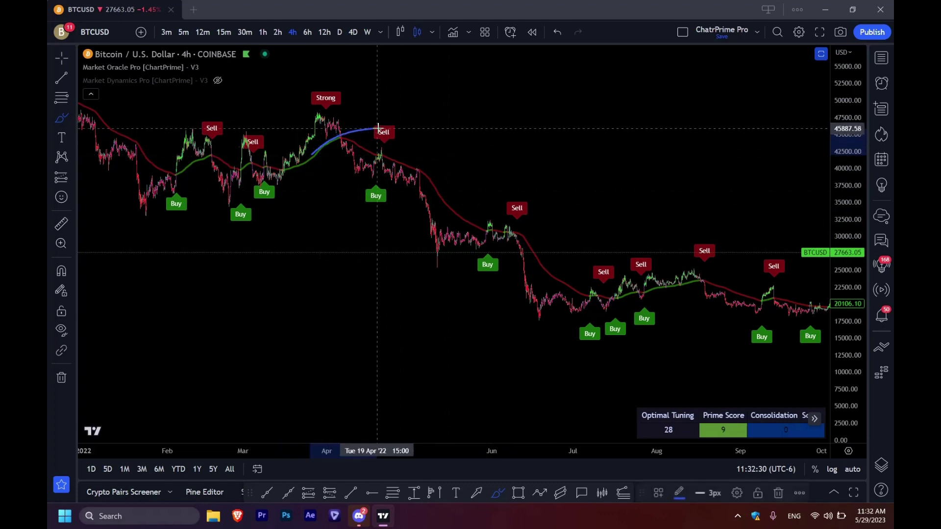
mouse_move(315, 91)
left_mouse_down()
mouse_move(340, 97)
mouse_move(314, 85)
left_mouse_up()
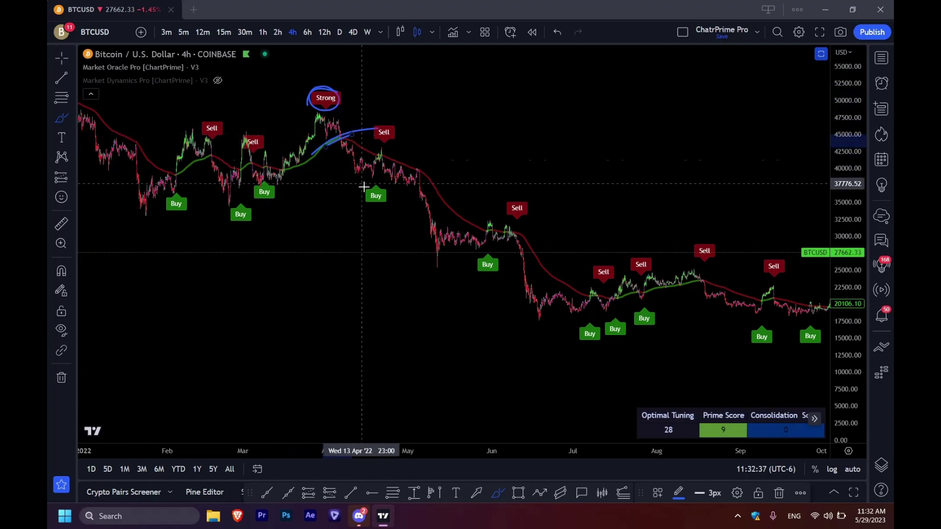
mouse_move(395, 119)
left_mouse_down()
mouse_move(383, 124)
mouse_move(361, 182)
mouse_move(404, 142)
mouse_move(387, 121)
left_mouse_up()
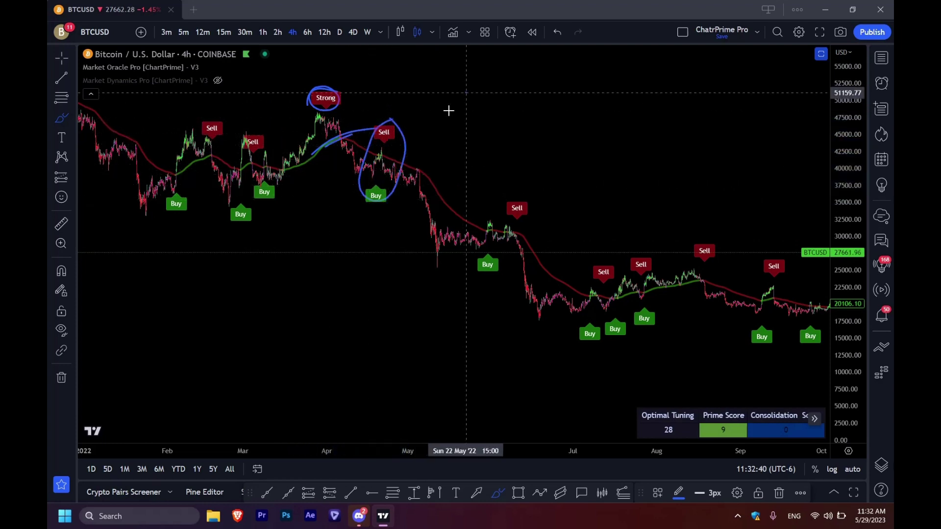
mouse_move(464, 94)
left_mouse_down()
mouse_move(407, 130)
mouse_move(432, 136)
left_mouse_up()
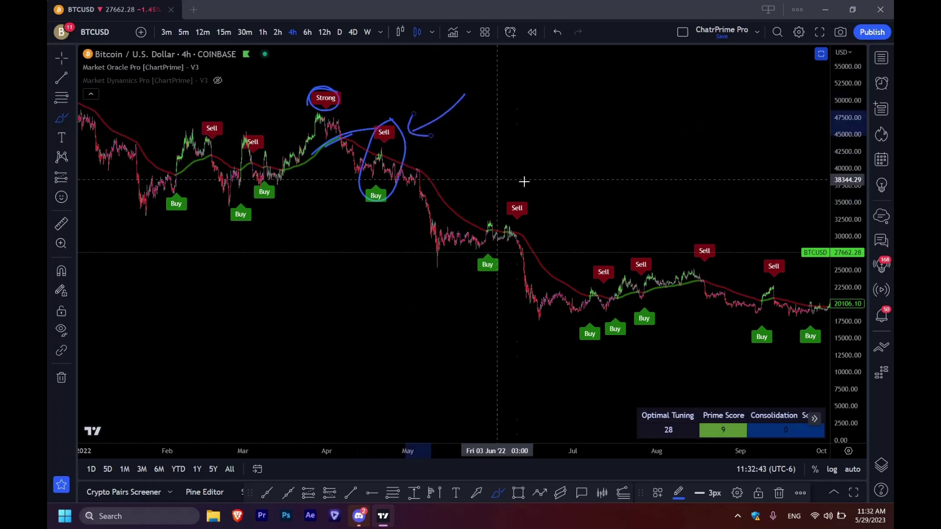
Step: Circle the late-May Buy and June Sell signals, point an arrow at them, and remove all drawings from the chart
mouse_move(526, 183)
left_mouse_down()
mouse_move(481, 211)
mouse_move(463, 283)
left_mouse_up()
left_click_drag(516, 271, 527, 196)
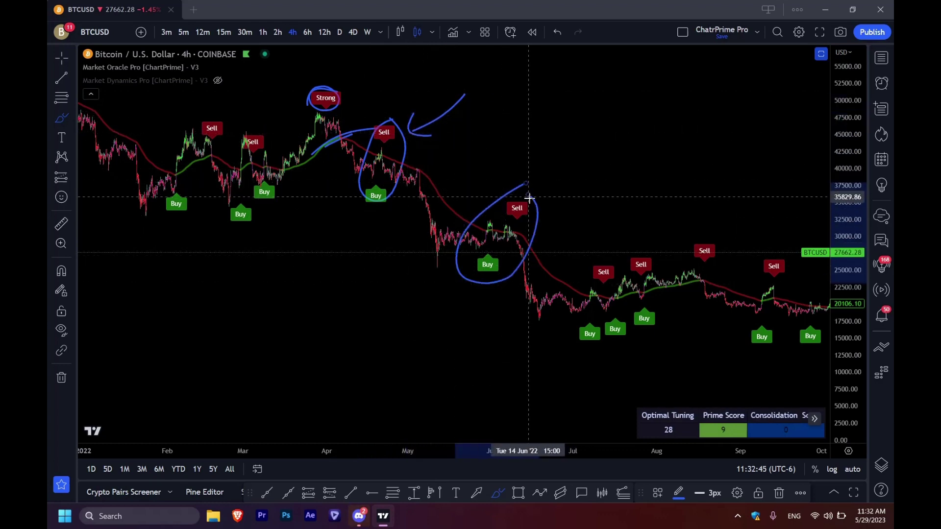
mouse_move(605, 130)
left_mouse_down()
mouse_move(551, 205)
mouse_move(557, 214)
left_mouse_up()
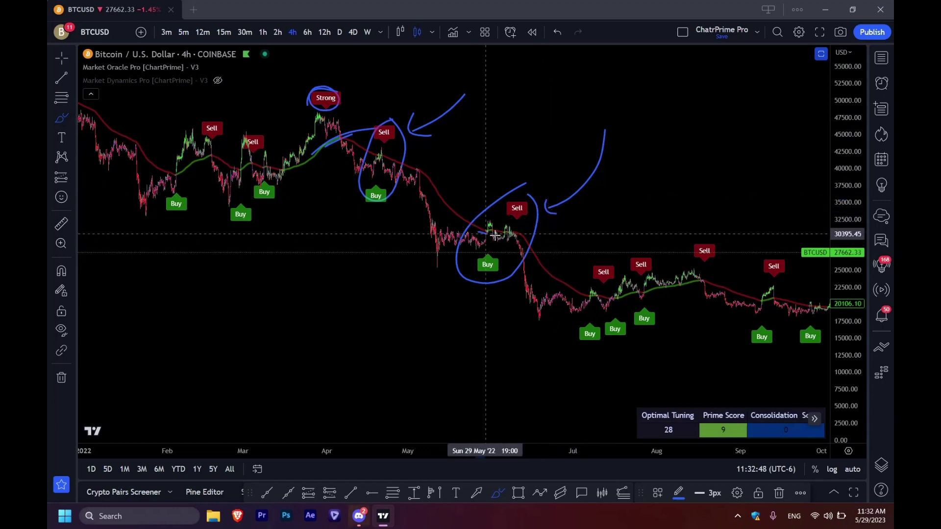
mouse_move(480, 255)
left_mouse_down()
mouse_move(475, 269)
mouse_move(498, 267)
mouse_move(484, 255)
left_mouse_up()
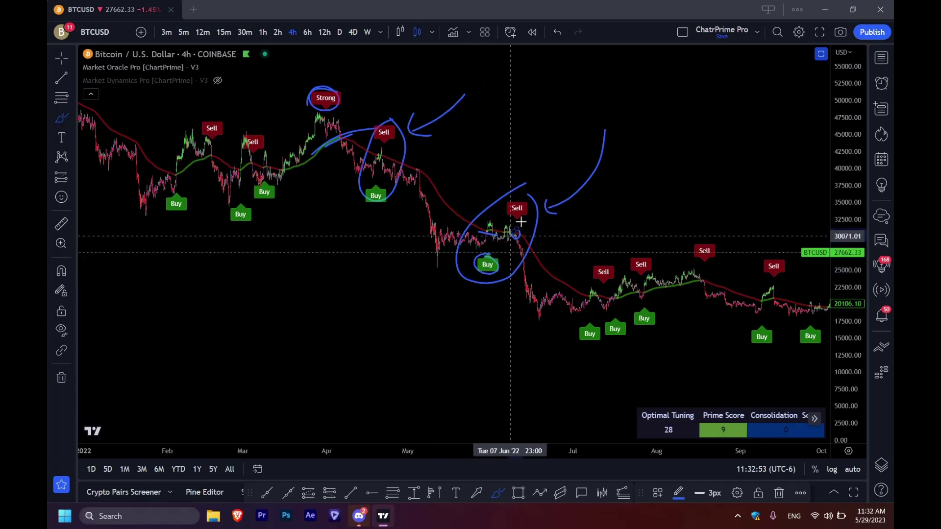
left_click_drag(503, 207, 518, 196)
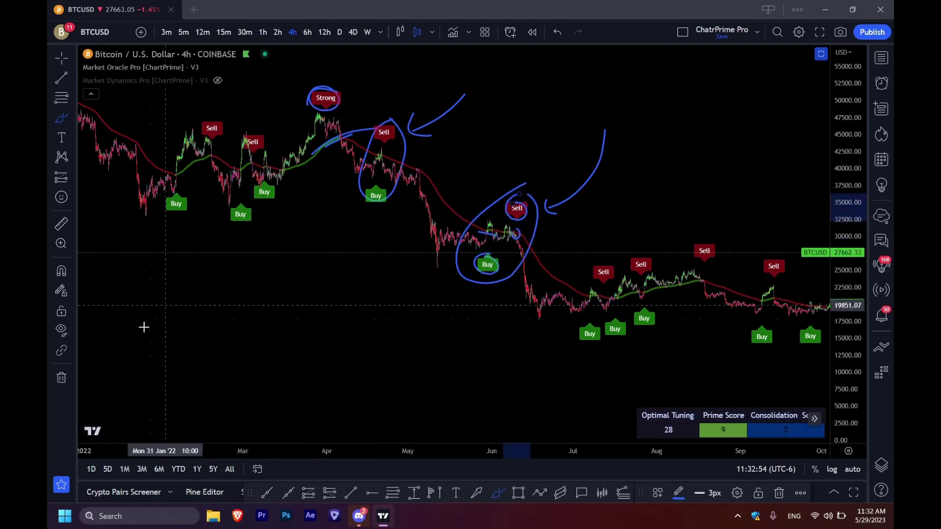
left_click(61, 378)
left_click(100, 375)
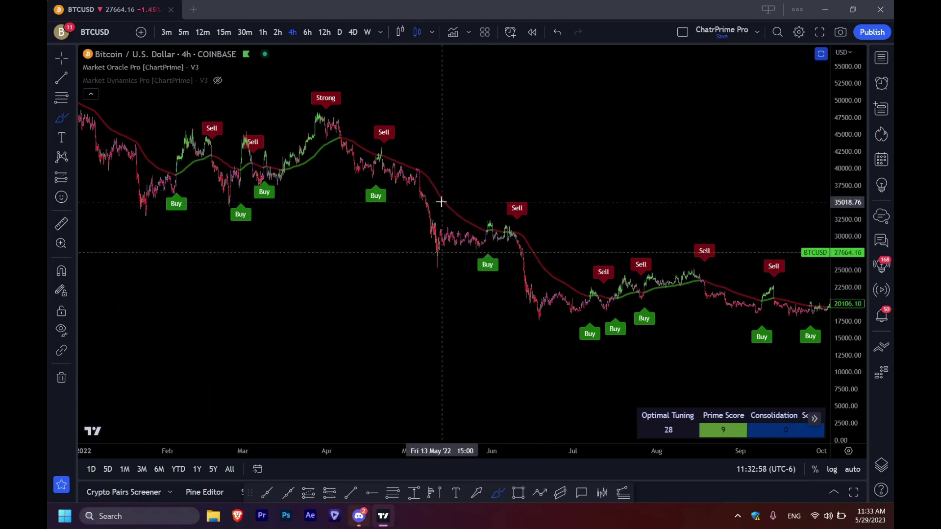
key("Escape")
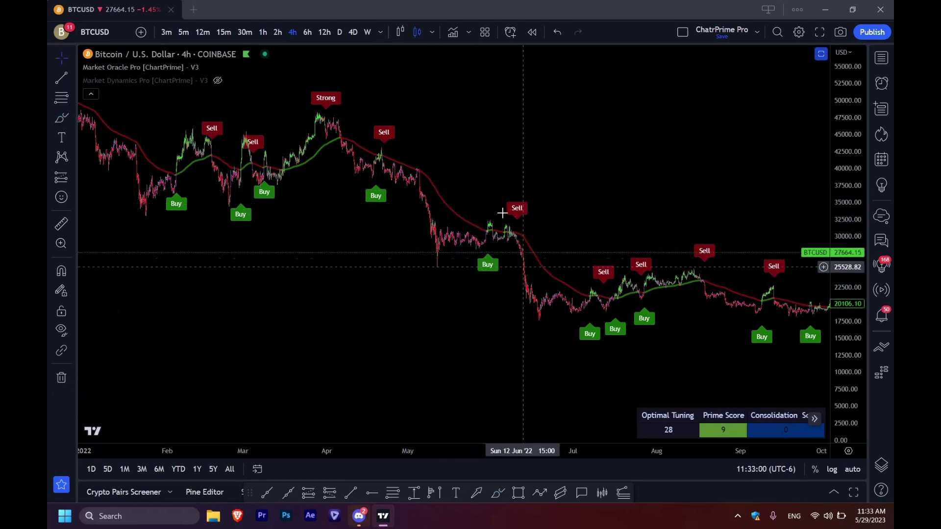
Step: Set the Market Oracle Pro tuning to 35 and close its settings
double_click(546, 257)
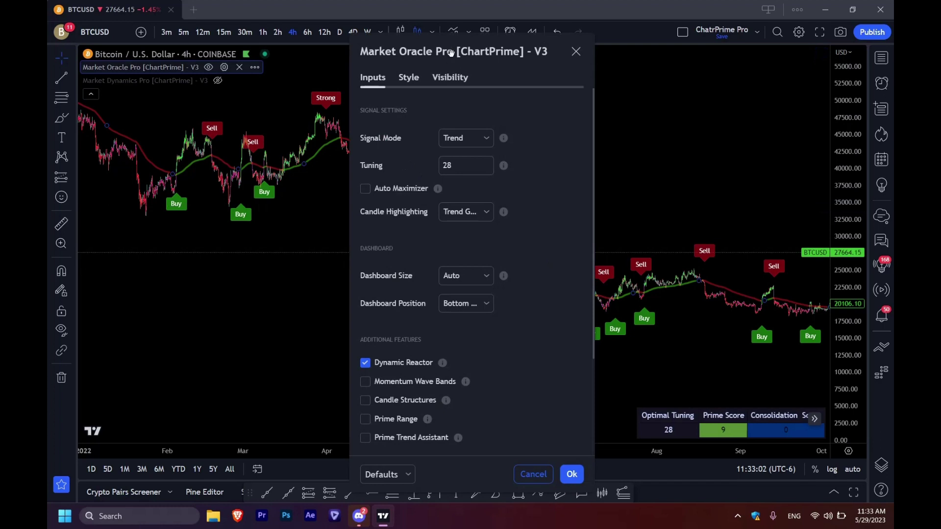
left_click_drag(451, 52, 723, 54)
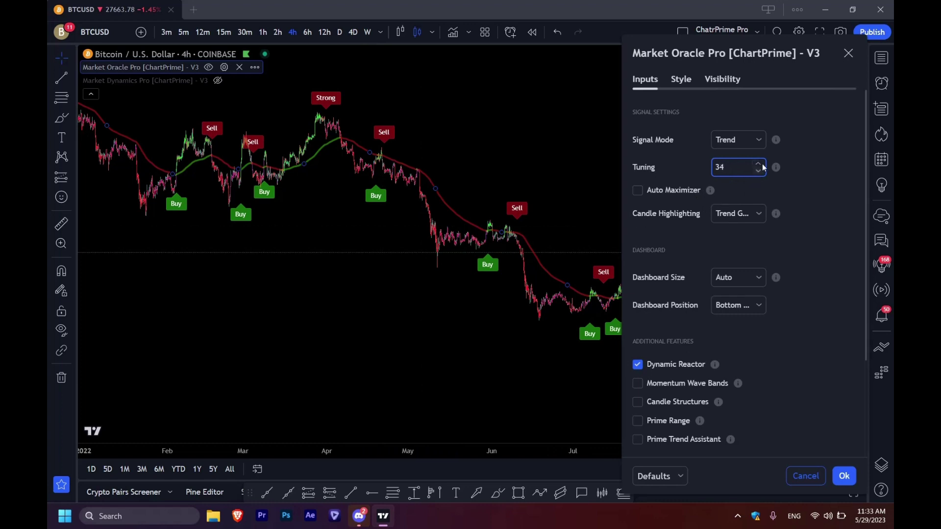
key("Up")
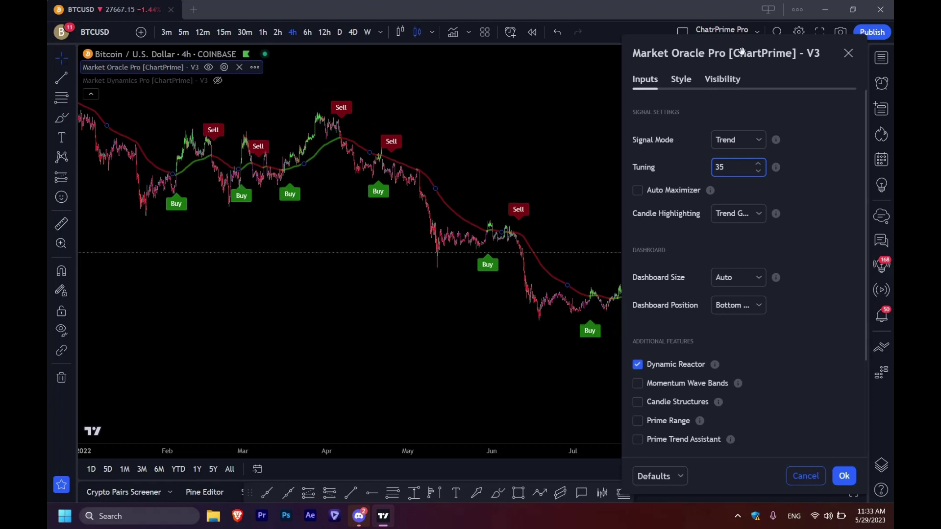
Step: Brush circles and strokes around the retuned April, July and August signals and their Dynamic Reactor crossings, and remove the drawings
left_click(62, 117)
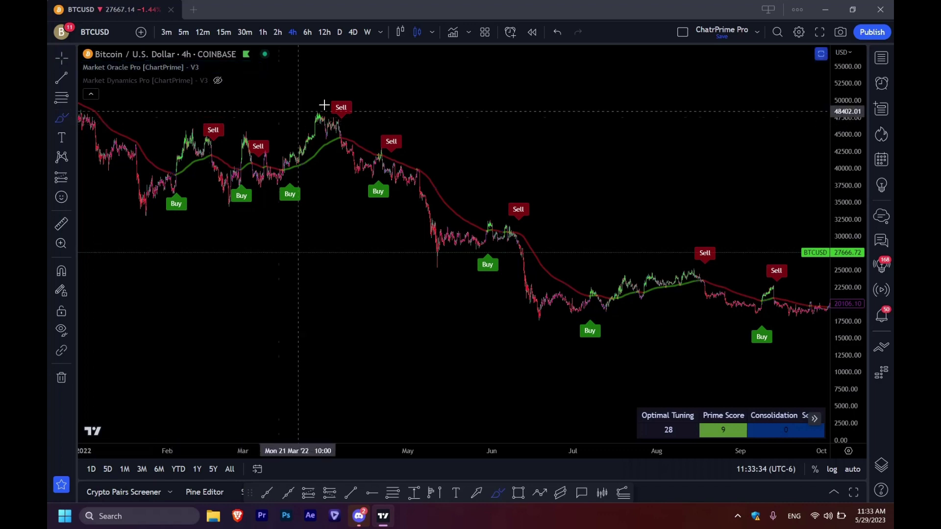
mouse_move(332, 95)
left_mouse_down()
mouse_move(353, 102)
mouse_move(325, 112)
mouse_move(333, 96)
left_mouse_up()
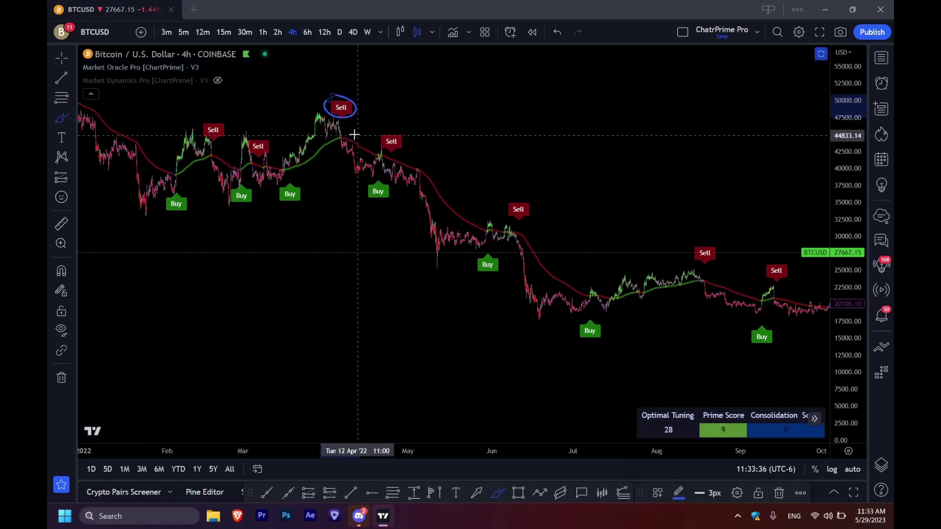
mouse_move(328, 143)
left_mouse_down()
mouse_move(354, 138)
mouse_move(372, 186)
mouse_move(400, 177)
mouse_move(399, 125)
left_mouse_up()
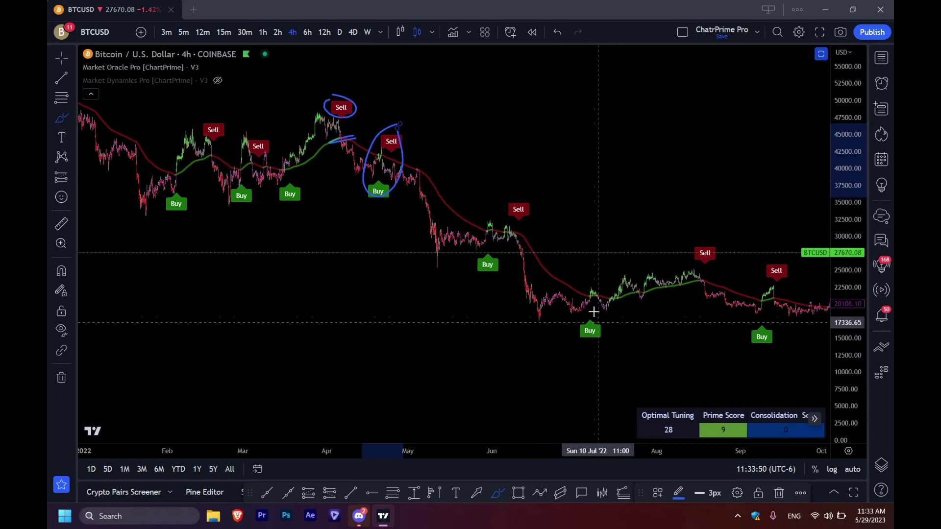
mouse_move(593, 316)
left_mouse_down()
mouse_move(581, 335)
mouse_move(594, 317)
left_mouse_up()
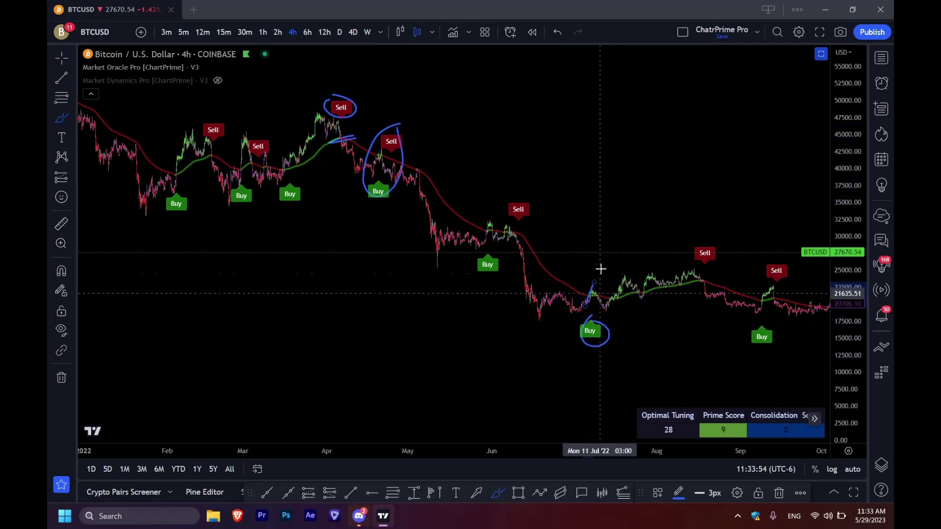
mouse_move(701, 244)
left_mouse_down()
mouse_move(709, 298)
mouse_move(774, 304)
mouse_move(784, 260)
left_mouse_up()
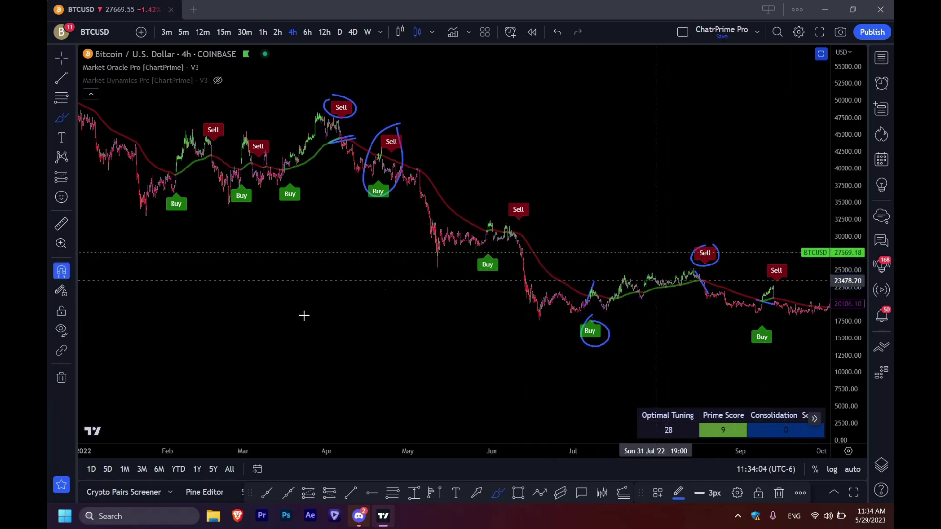
key("ctrl+z")
left_click(62, 377)
left_click(118, 375)
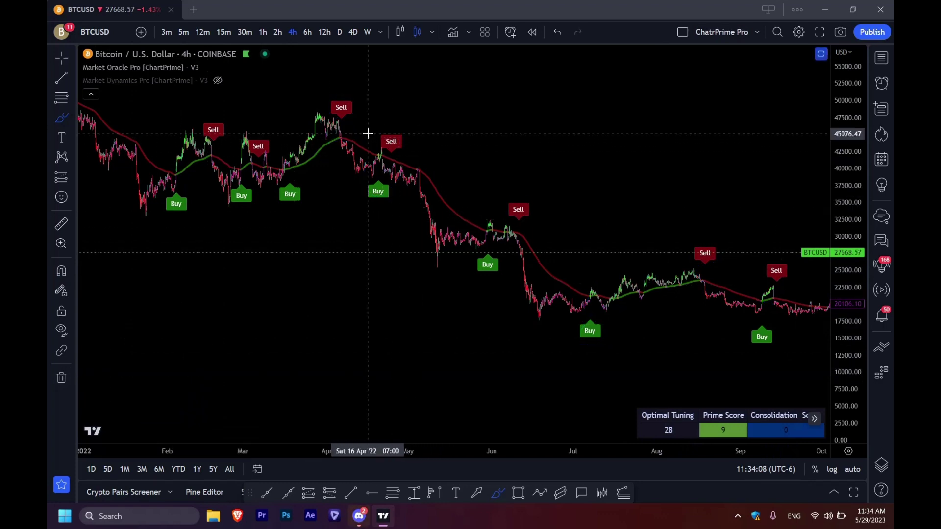
left_click(224, 67)
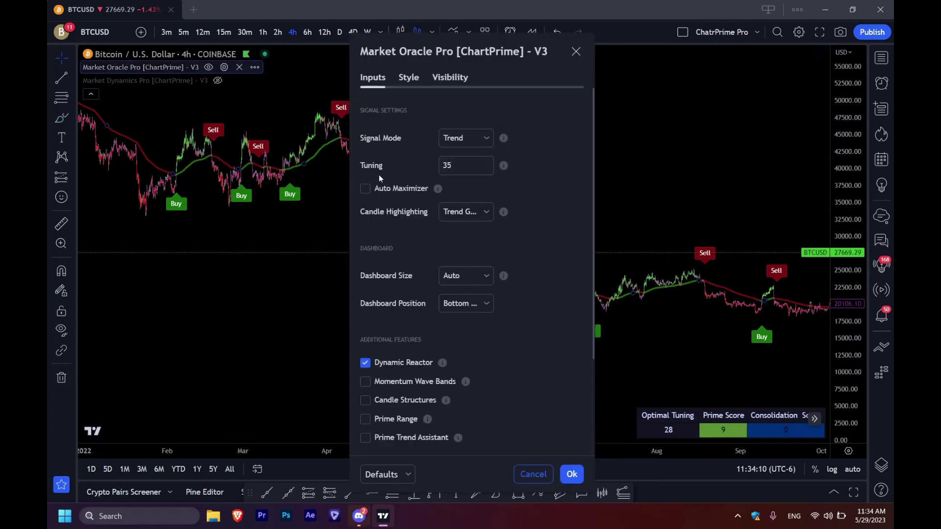
left_click_drag(441, 58, 741, 44)
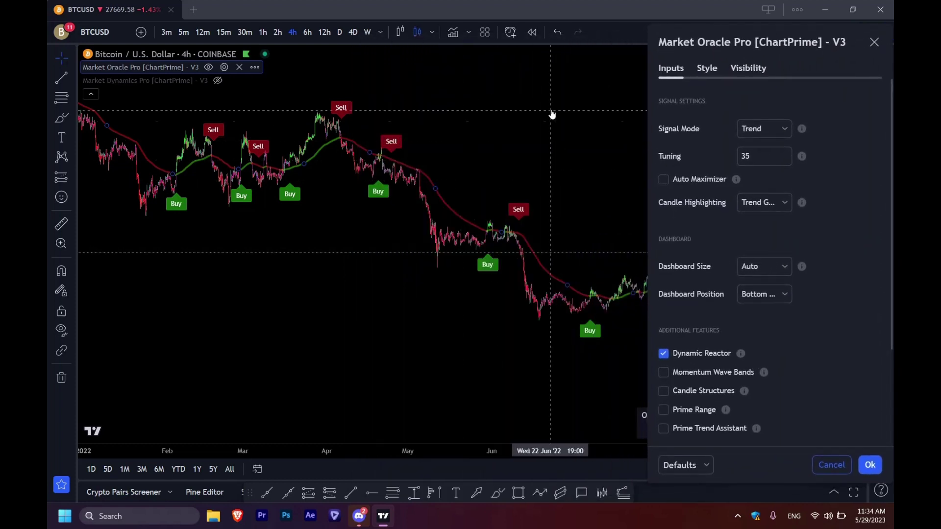
key("Escape")
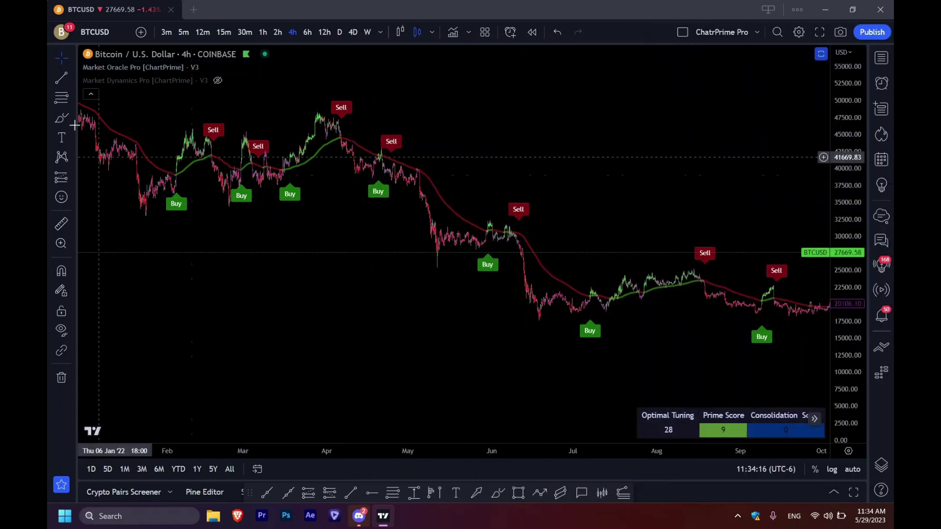
Step: Brush along the Dynamic Reactor from late March to June, circle the April signals with an arrow at the second Sell, and remove all drawings
left_click(61, 118)
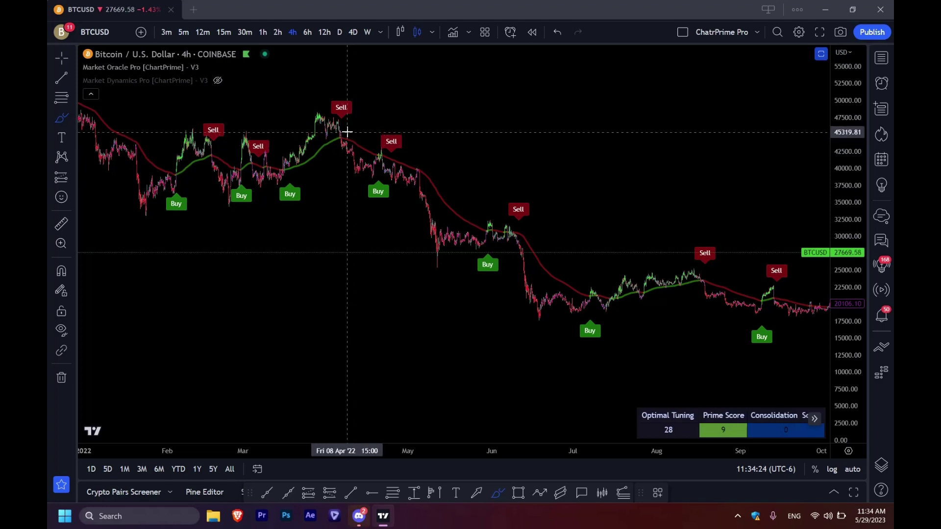
left_click_drag(345, 136, 298, 164)
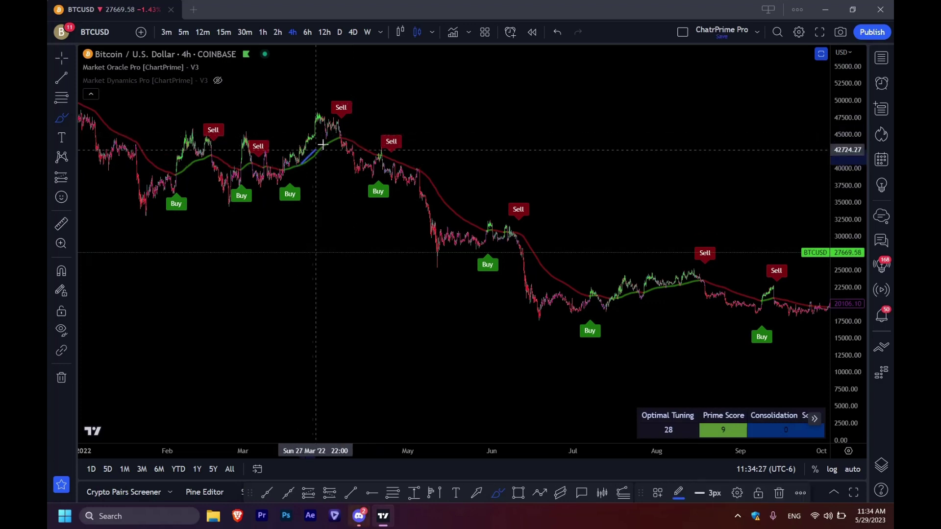
left_click_drag(348, 138, 370, 142)
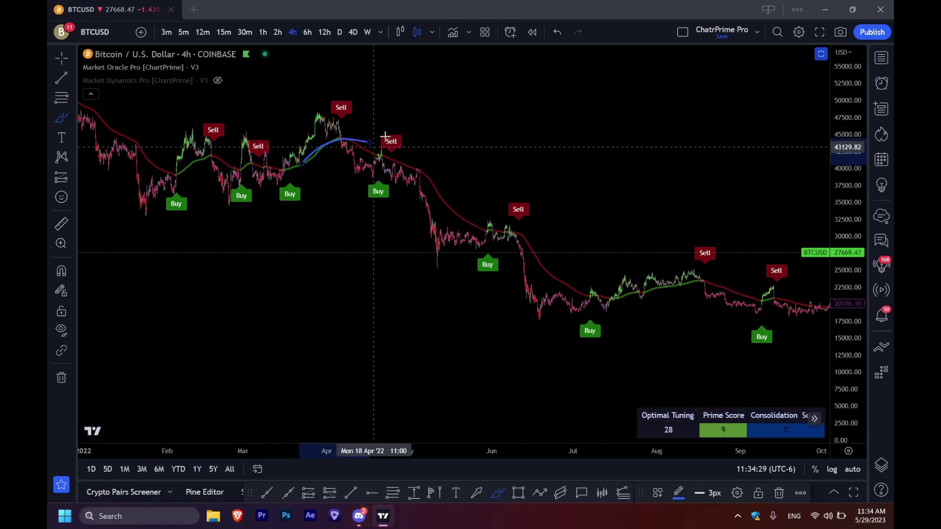
mouse_move(359, 94)
left_mouse_down()
mouse_move(323, 104)
mouse_move(359, 101)
mouse_move(355, 94)
left_mouse_up()
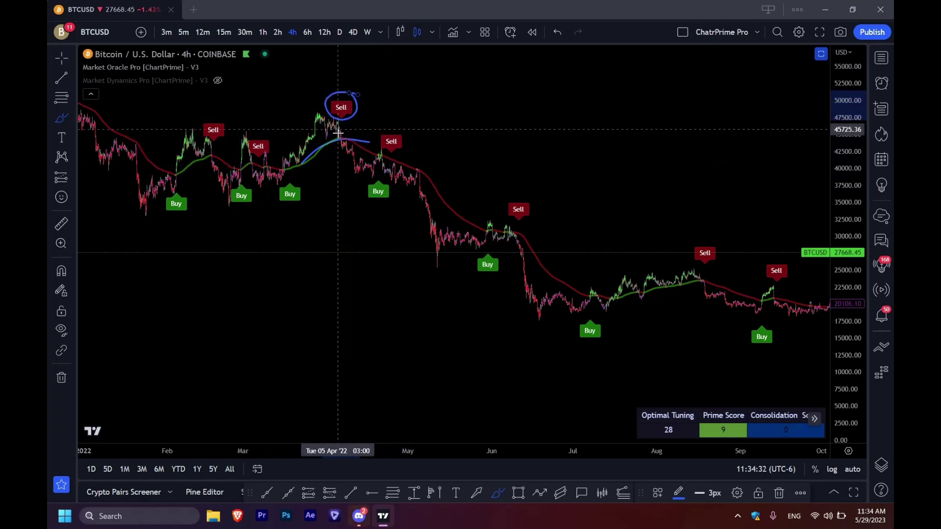
mouse_move(338, 133)
left_mouse_down()
mouse_move(358, 167)
mouse_move(384, 147)
mouse_move(395, 185)
mouse_move(414, 167)
left_mouse_up()
left_click_drag(435, 93, 397, 124)
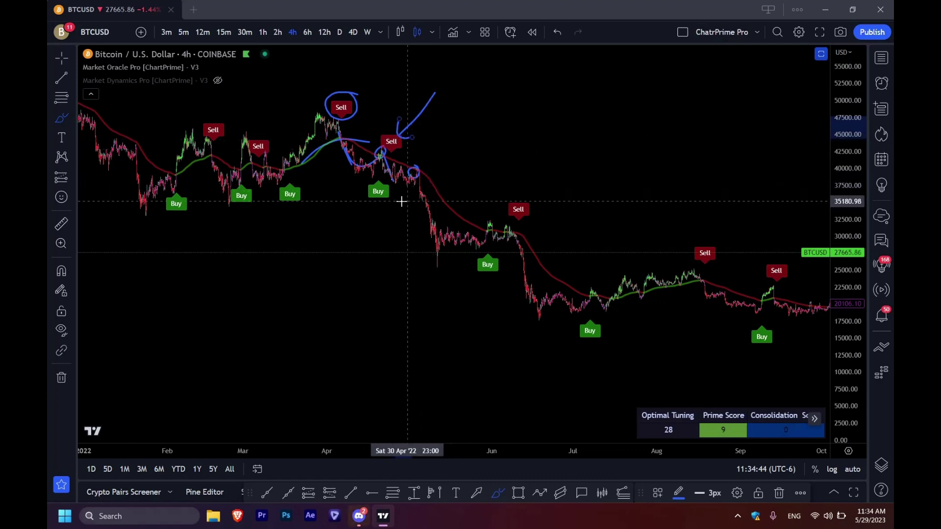
mouse_move(398, 120)
left_mouse_down()
mouse_move(391, 194)
mouse_move(403, 143)
mouse_move(456, 210)
mouse_move(505, 232)
left_mouse_up()
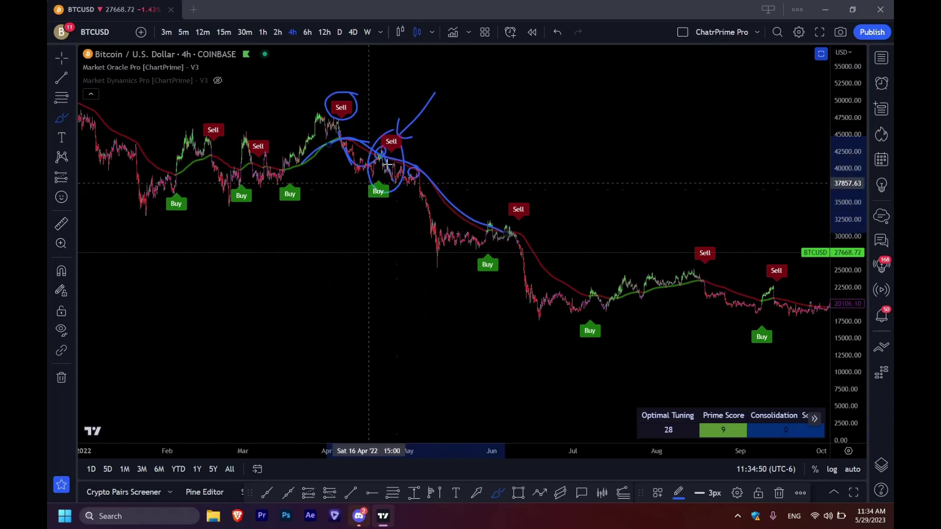
left_click(61, 380)
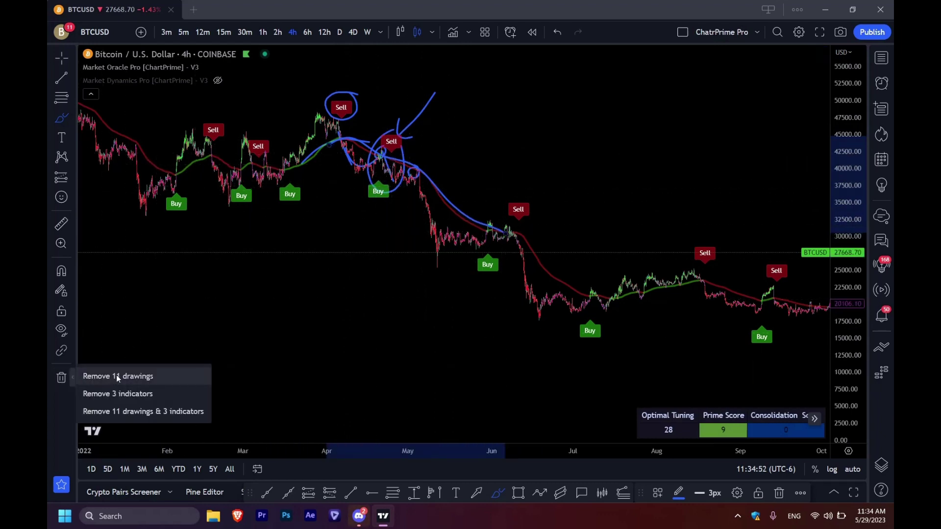
left_click(116, 375)
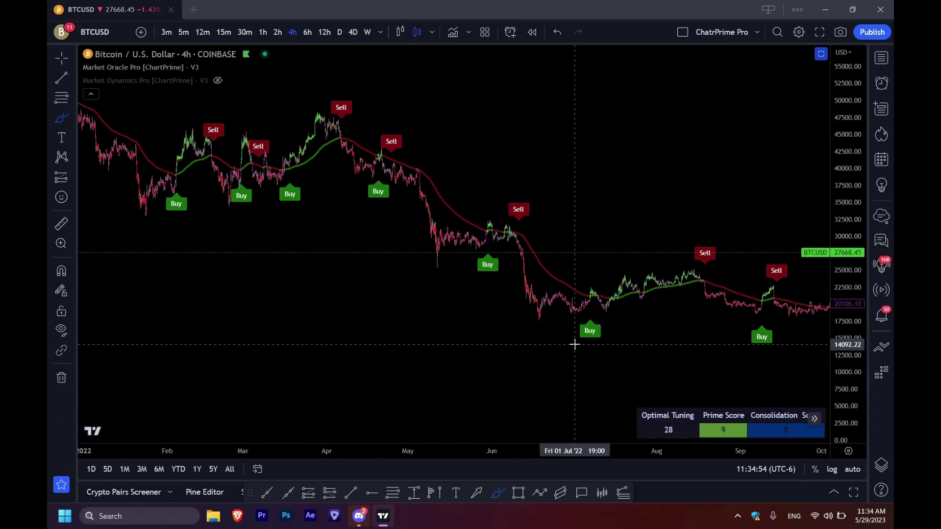
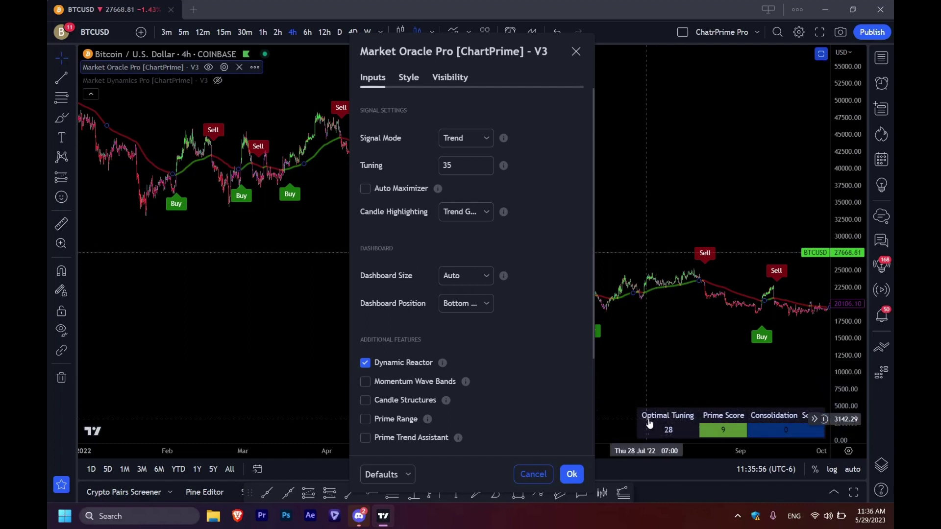
left_click(455, 170)
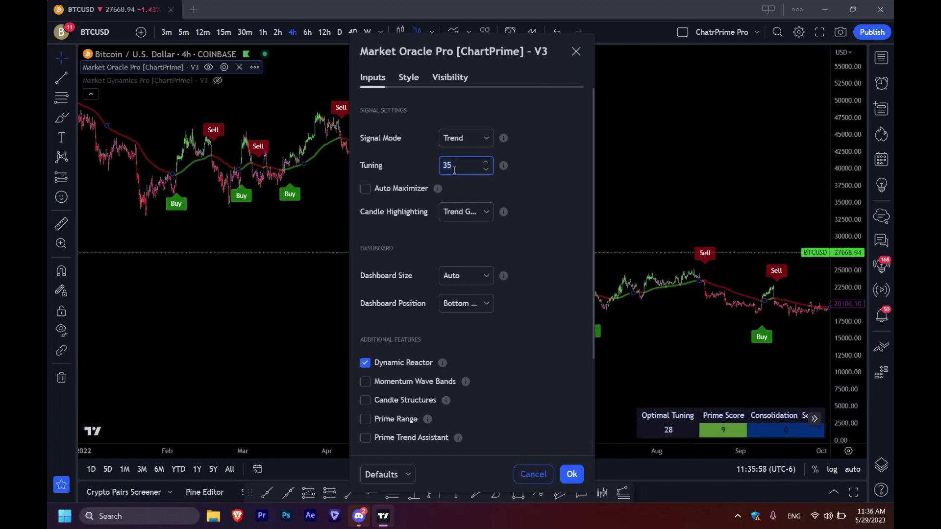
left_click(444, 167)
key("Return")
double_click(674, 430)
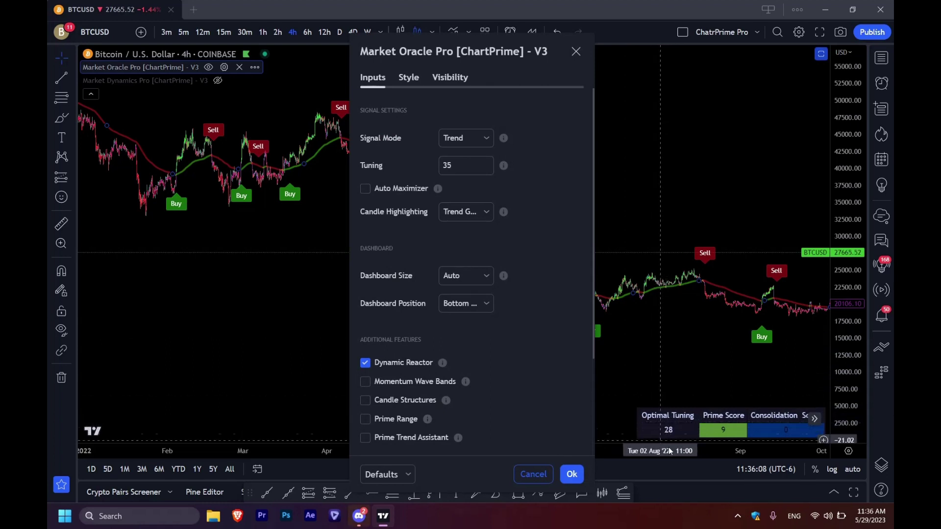
left_click(452, 166)
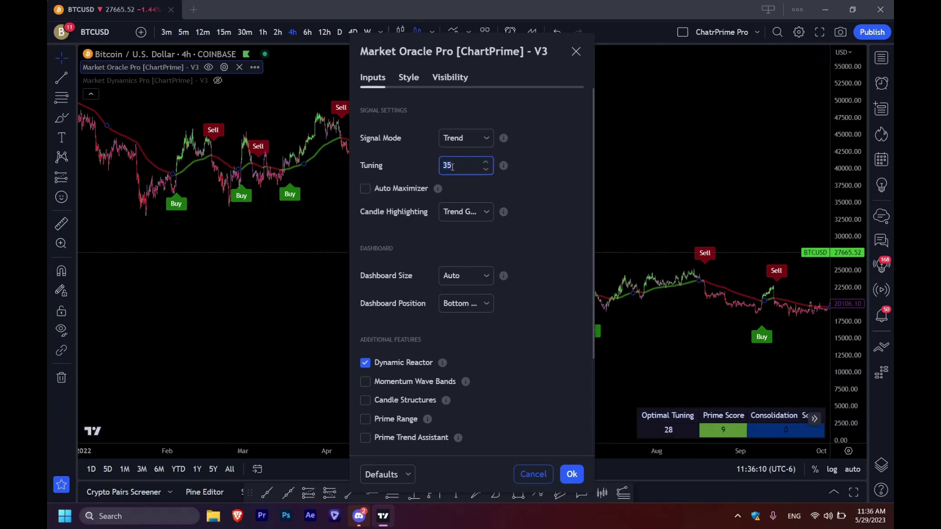
Step: Move the Market Oracle Pro settings aside, enable Auto Maximizer to preview its signals on the chart, and disable it again
left_click_drag(441, 53, 187, 48)
double_click(202, 160)
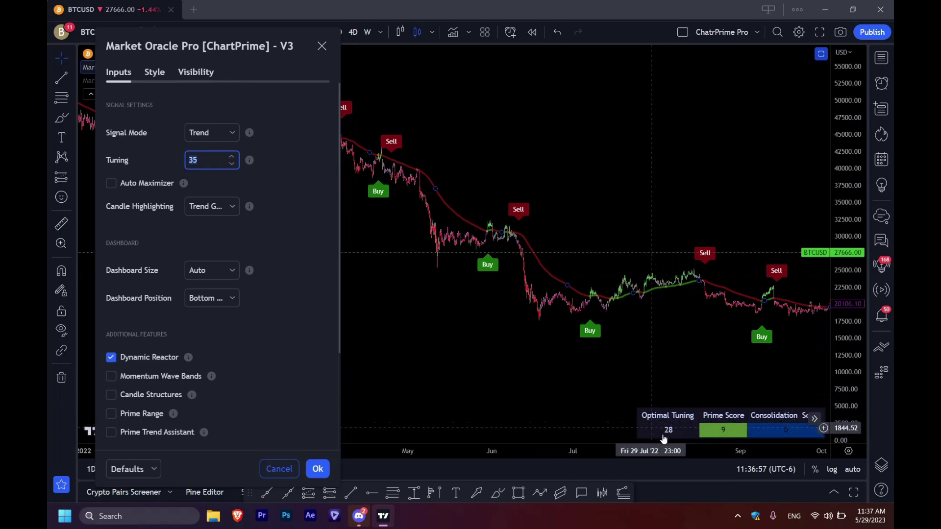
left_click(110, 184)
left_click(198, 159)
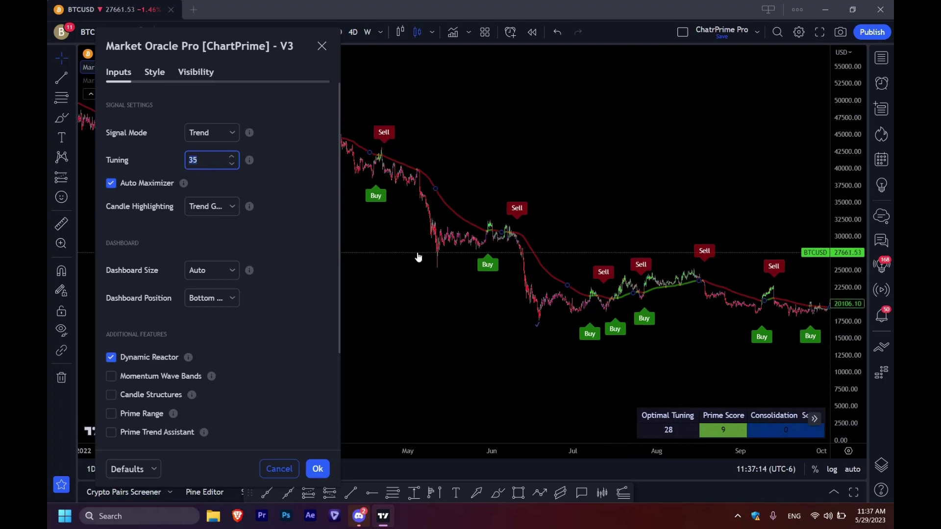
left_click_drag(219, 41, 414, 61)
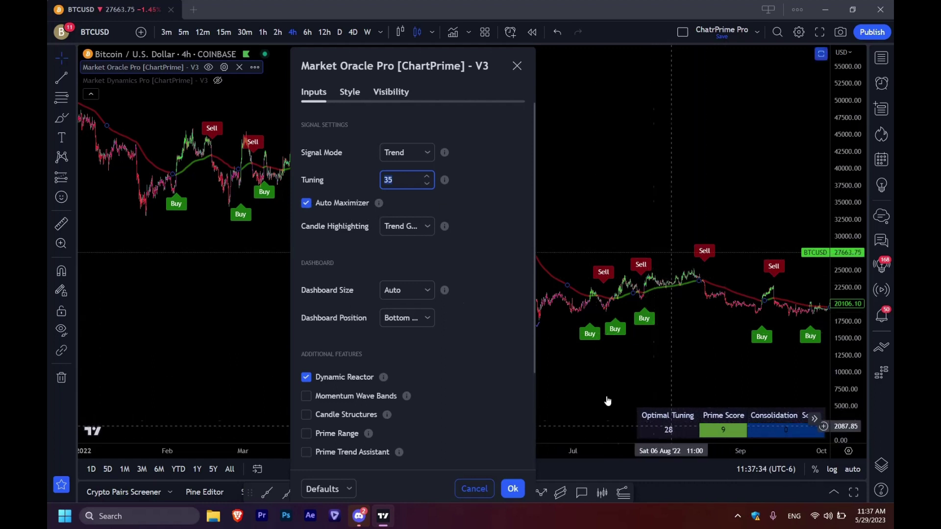
left_click(302, 204)
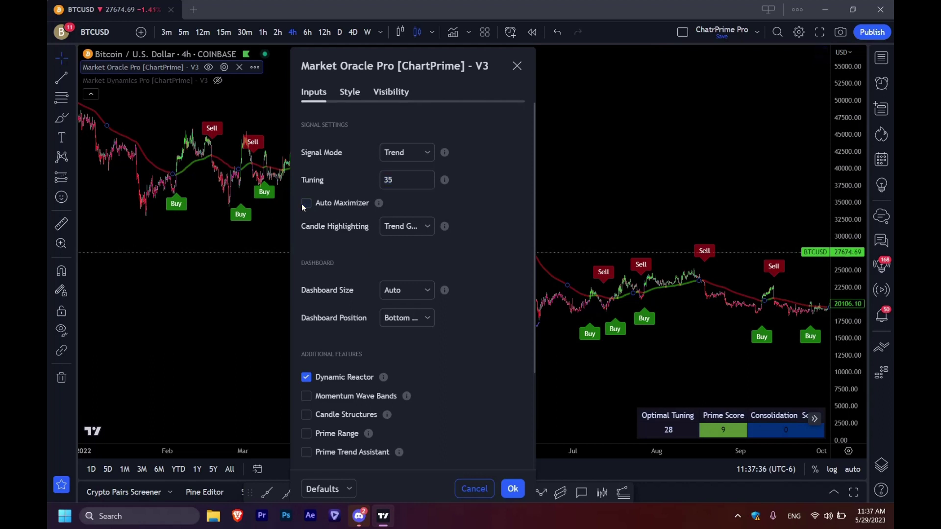
Step: Set the Market Oracle Pro tuning to 40 and move the settings dialog aside to compare the signals along the chart
left_click(385, 181)
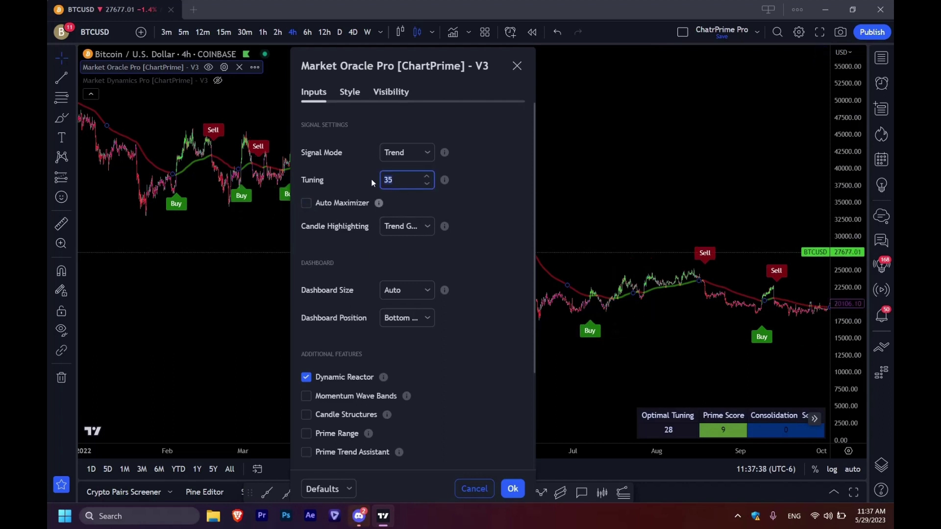
left_click_drag(389, 69, 182, 60)
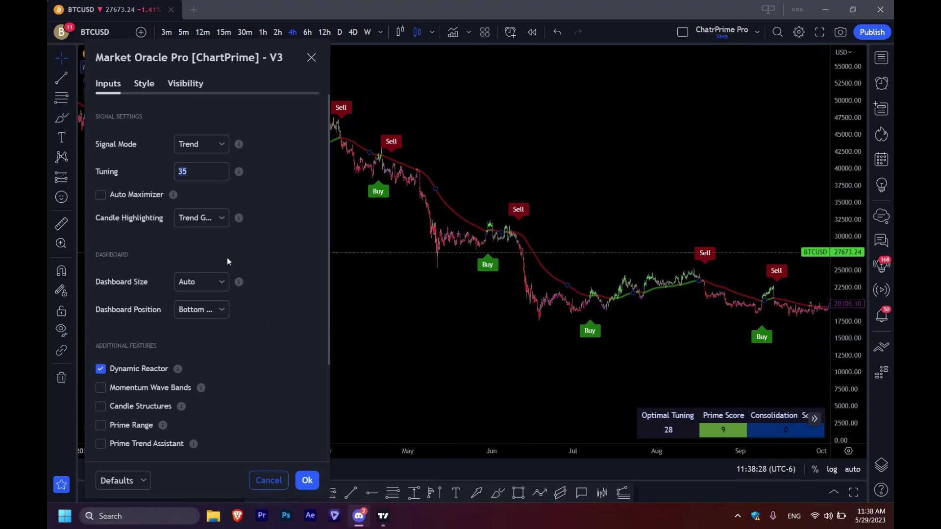
left_click(198, 171)
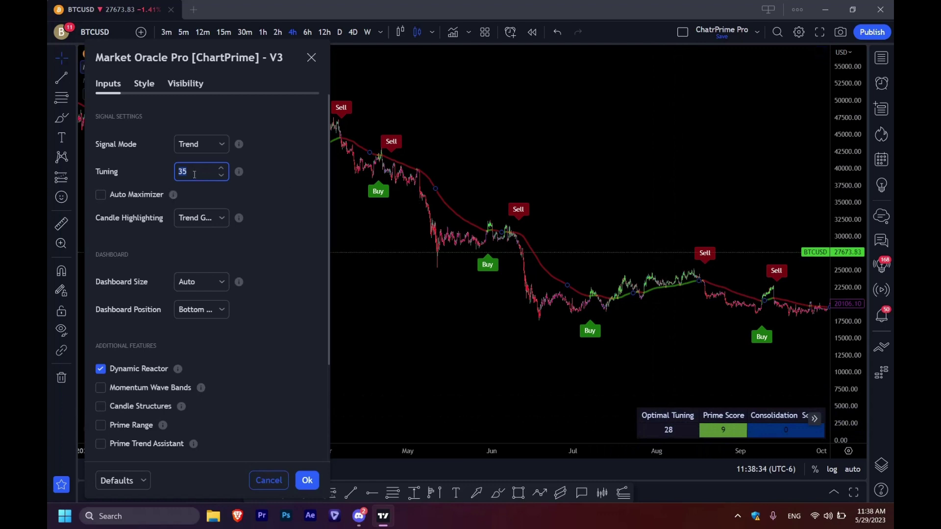
type("40")
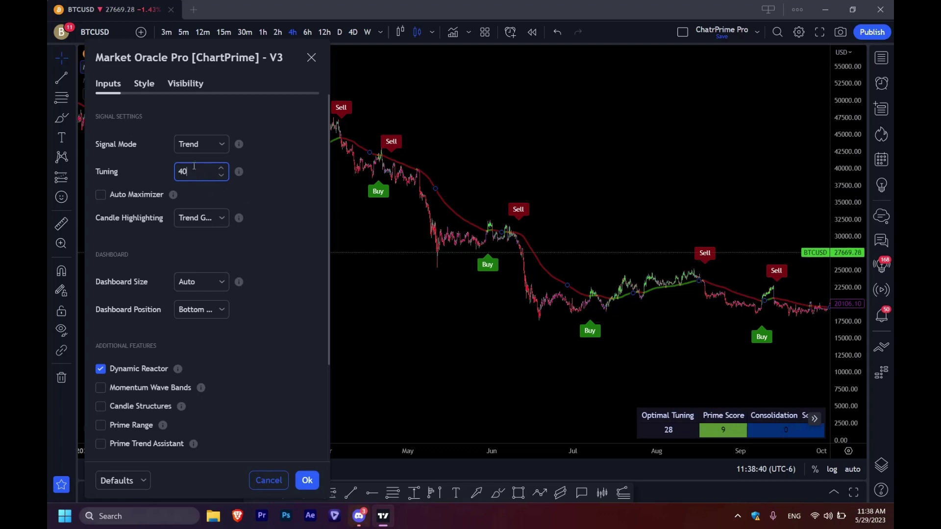
left_click_drag(277, 62, 756, 67)
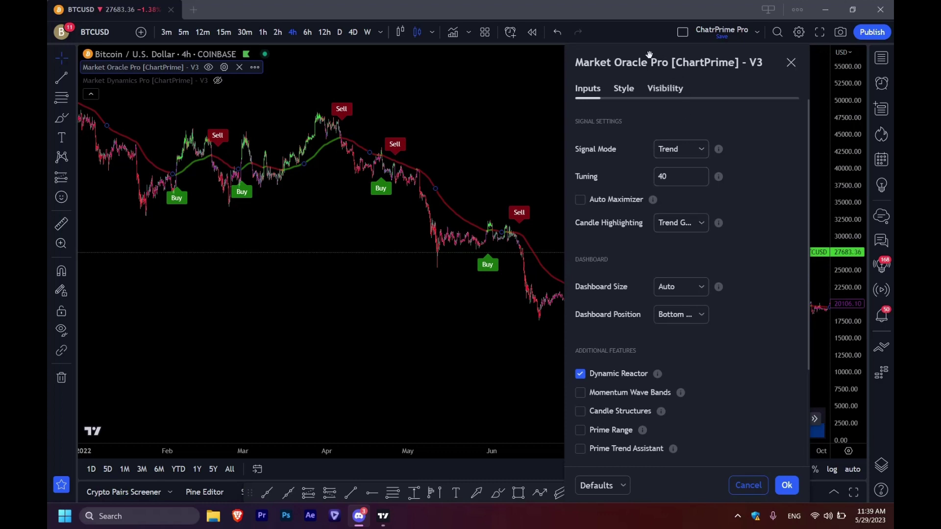
left_click_drag(651, 53, 353, 40)
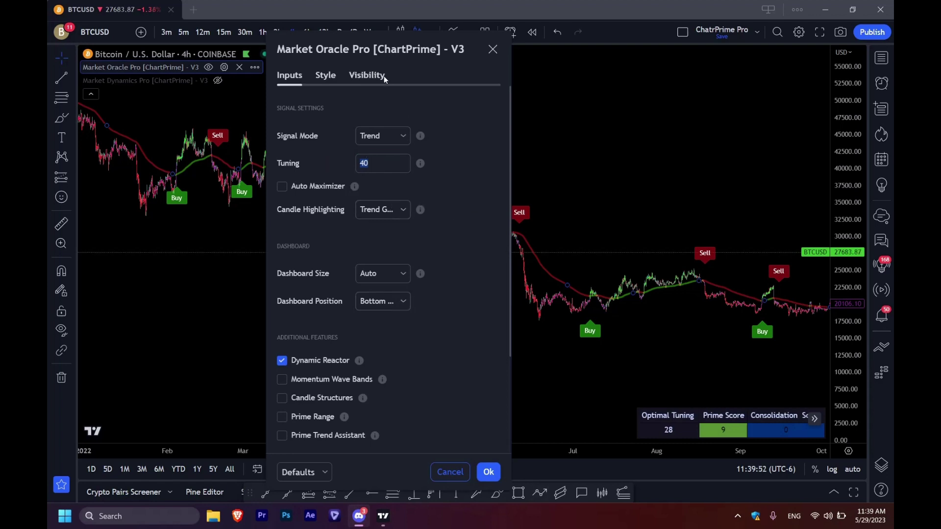
Step: Set the Market Oracle Pro tuning to 50 and move the settings dialog off the early 2022 signals
left_click_drag(385, 50, 194, 51)
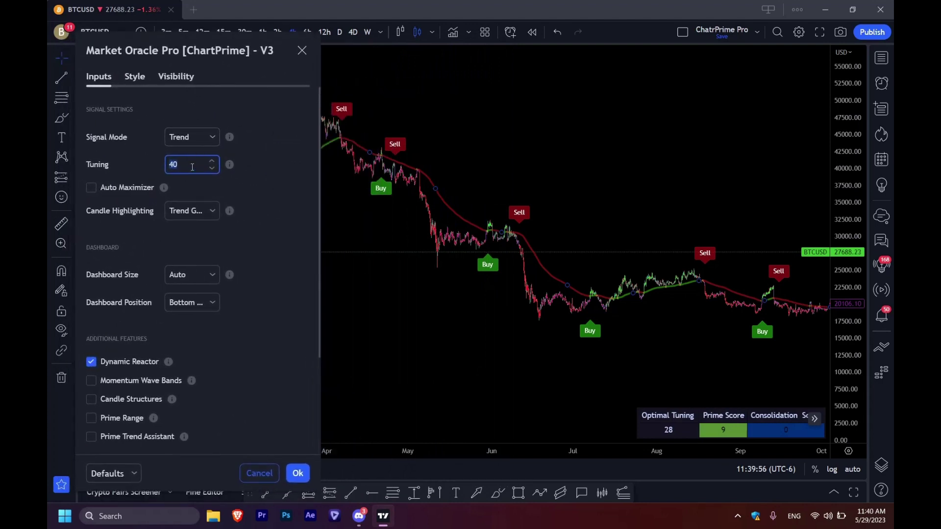
type("50")
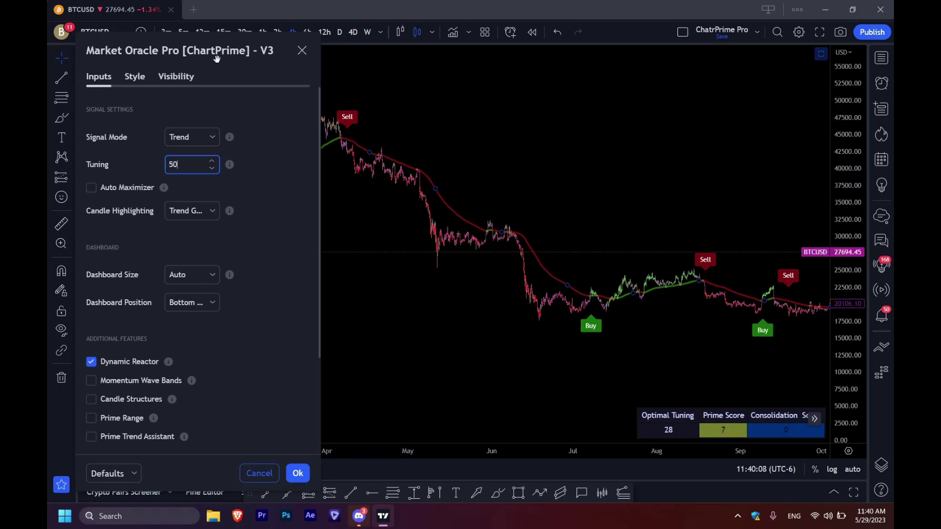
left_click_drag(217, 58, 801, 46)
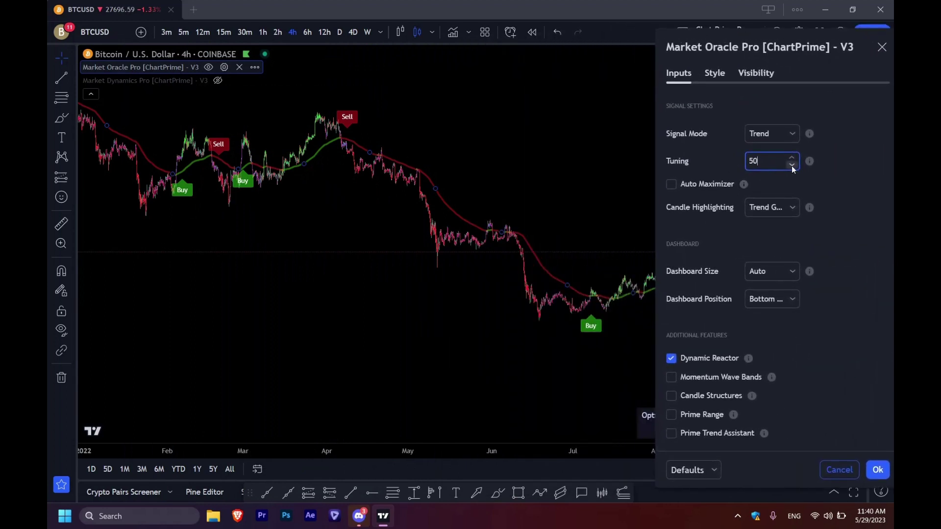
Step: Lower the Market Oracle Pro tuning one unit at a time to 43 while comparing the chart signals
left_click(791, 166)
left_click(791, 166)
left_click(793, 163)
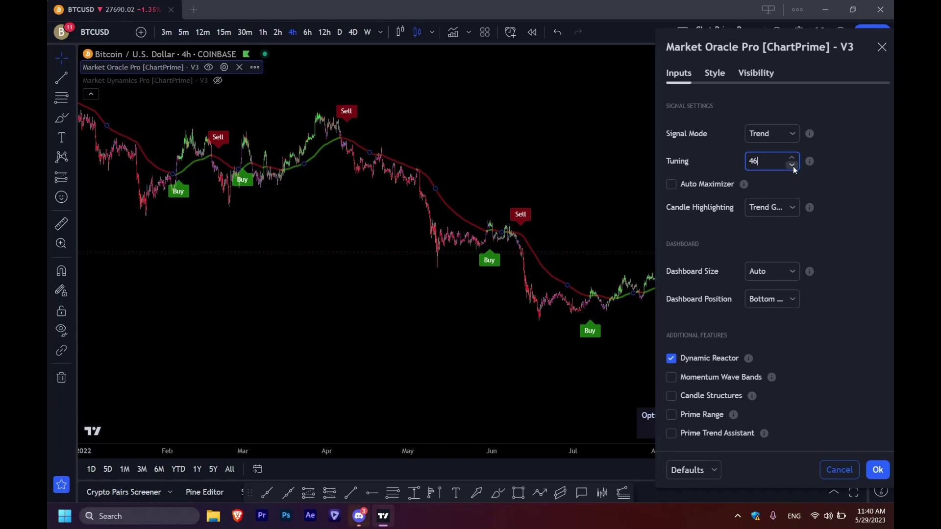
left_click(794, 169)
left_click(793, 166)
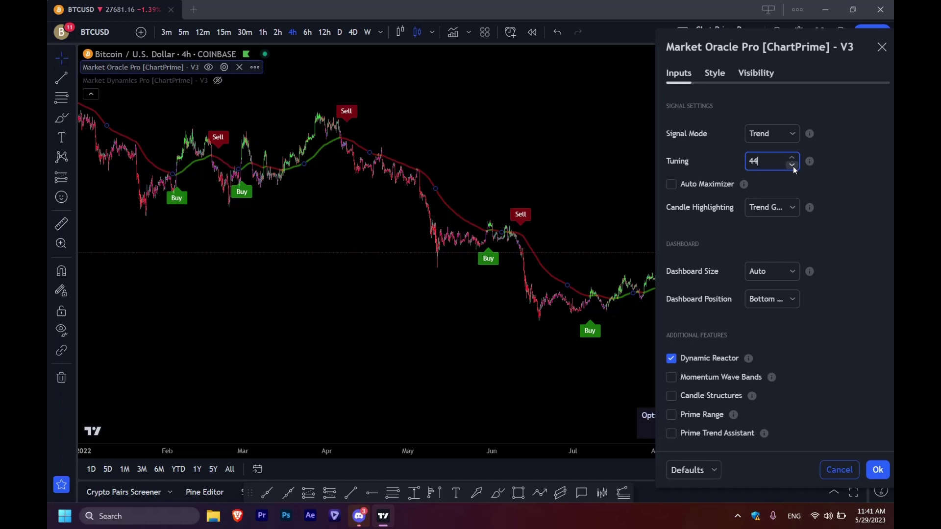
left_click(794, 168)
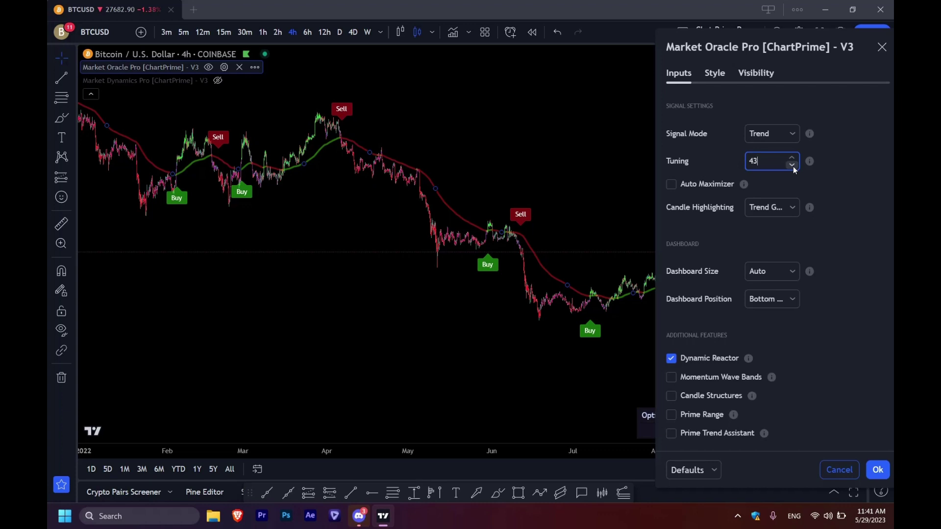
double_click(753, 161)
left_click(763, 162)
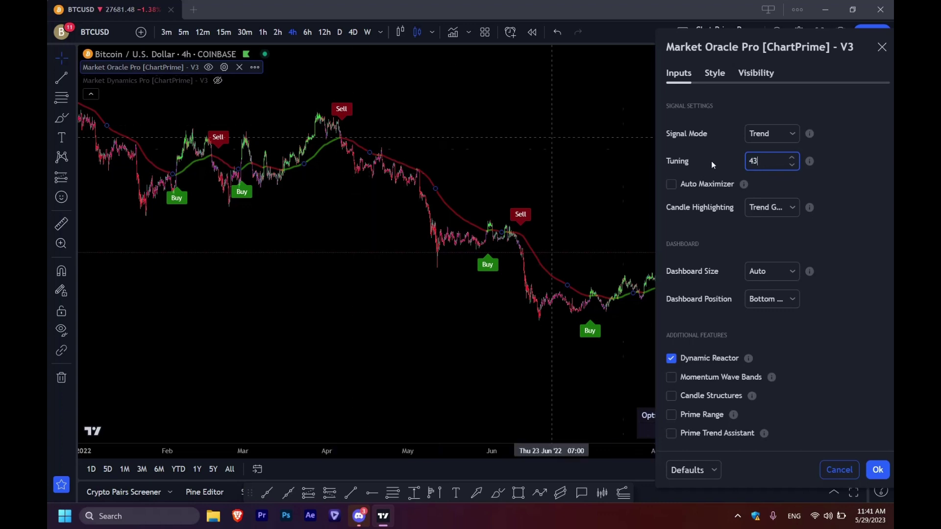
double_click(764, 169)
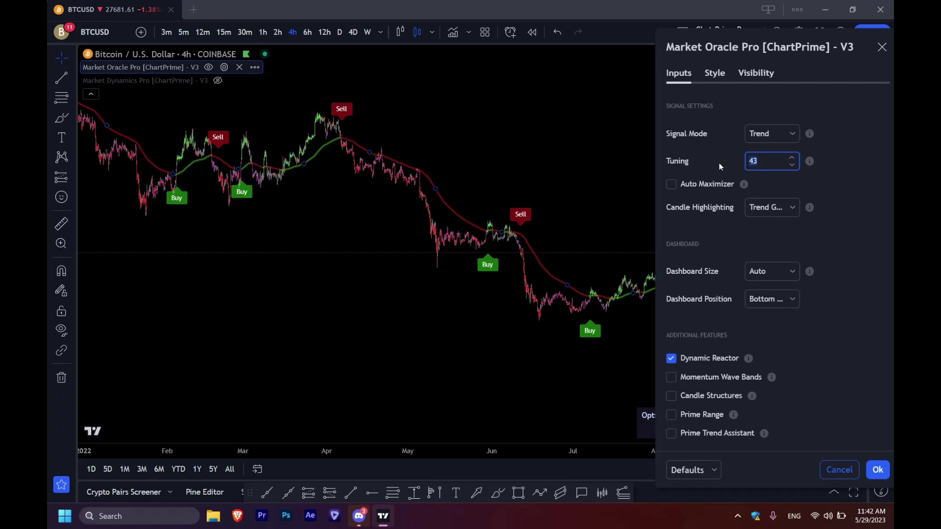
left_click(741, 169)
left_click(772, 162)
Step: Set the Market Oracle Pro candle highlighting to Japanese Default
left_click(761, 210)
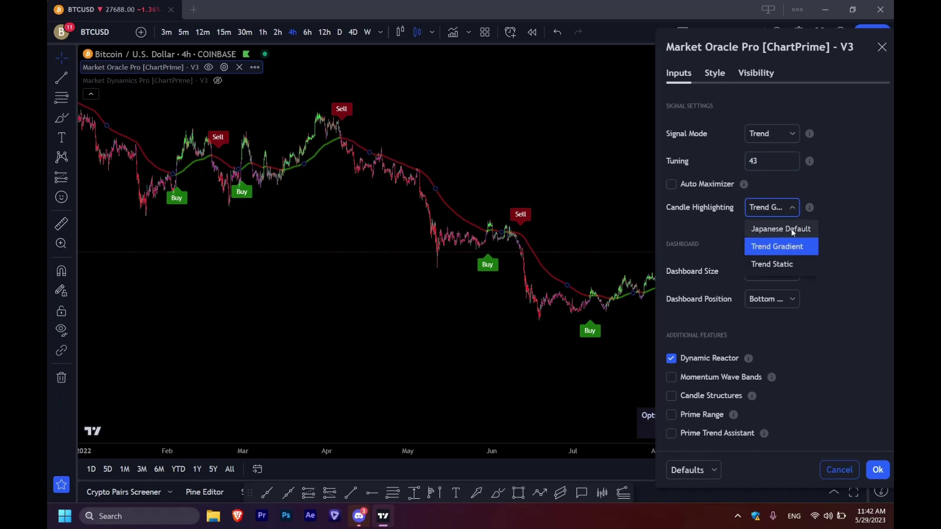
left_click(763, 230)
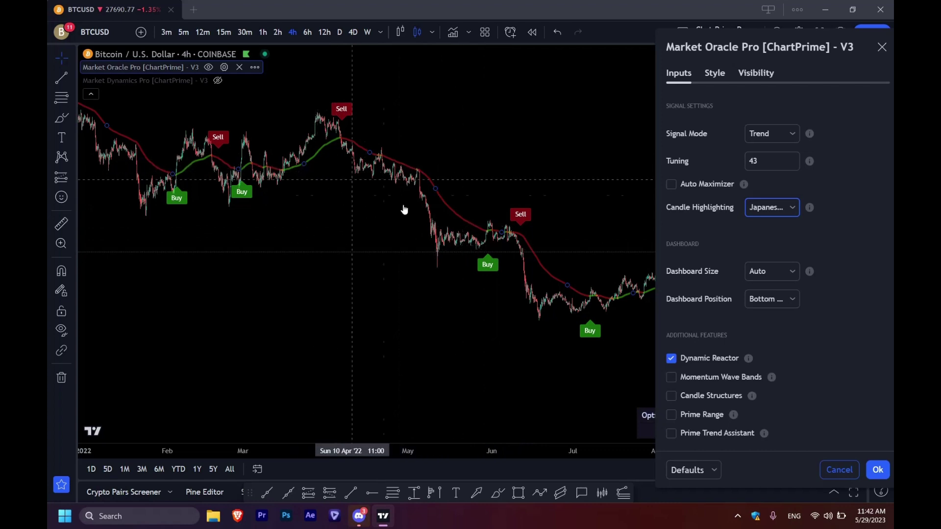
Step: Set the Market Oracle Pro candle highlighting to Trend Gradient and close the indicator settings
left_click(784, 201)
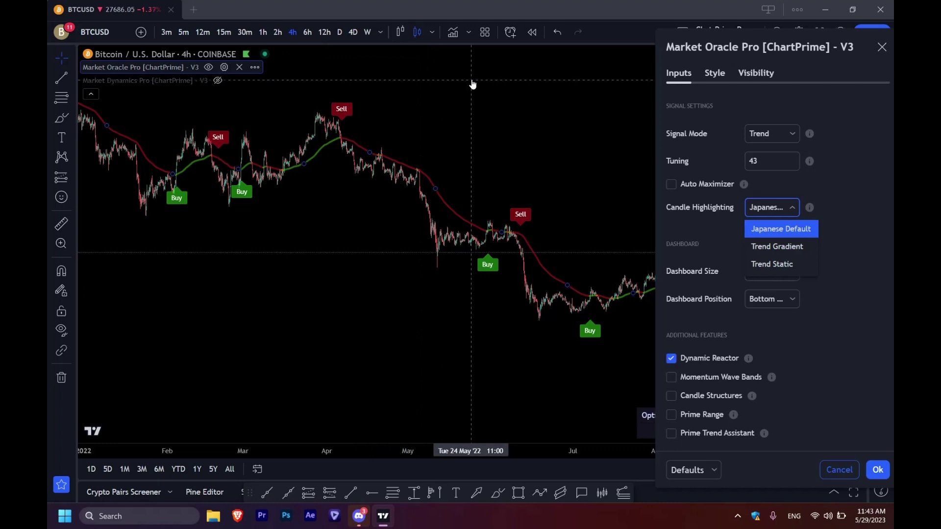
key("XF86AudioRaiseVolume")
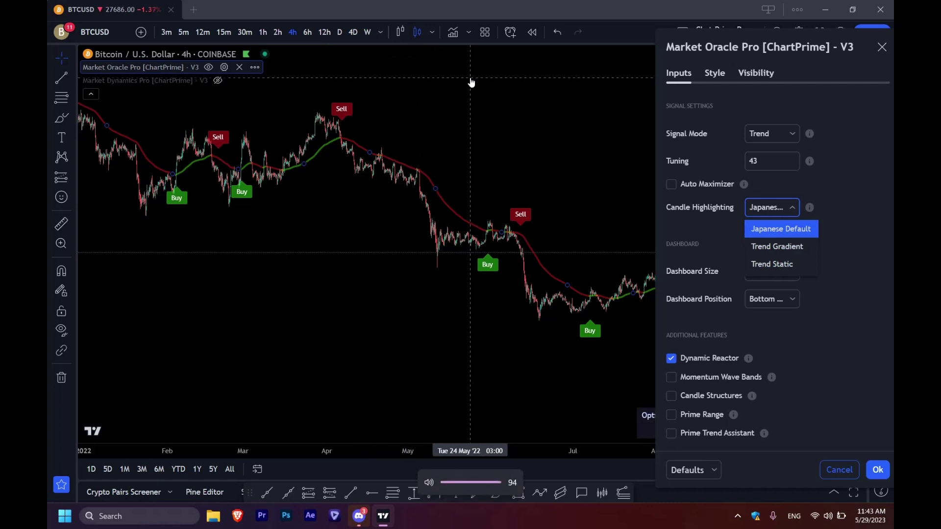
key("XF86AudioLowerVolume")
key("XF86AudioLowerVolume")
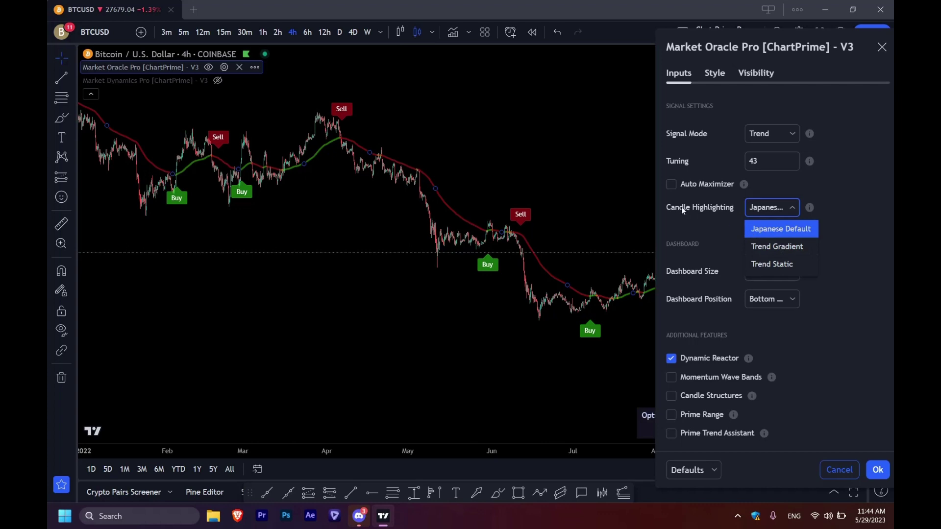
left_click(776, 247)
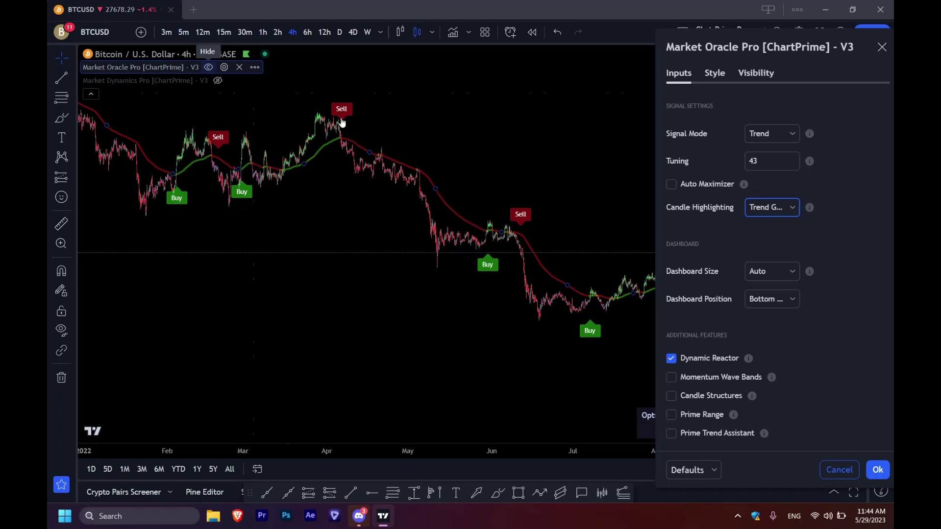
key("Escape")
Step: Brush circles around the late March 2022 rally, the small pullback and the early April Sell signal, with an arrow towards the signal
scroll(319, 142, "up", 2)
scroll(319, 142, "up", 5)
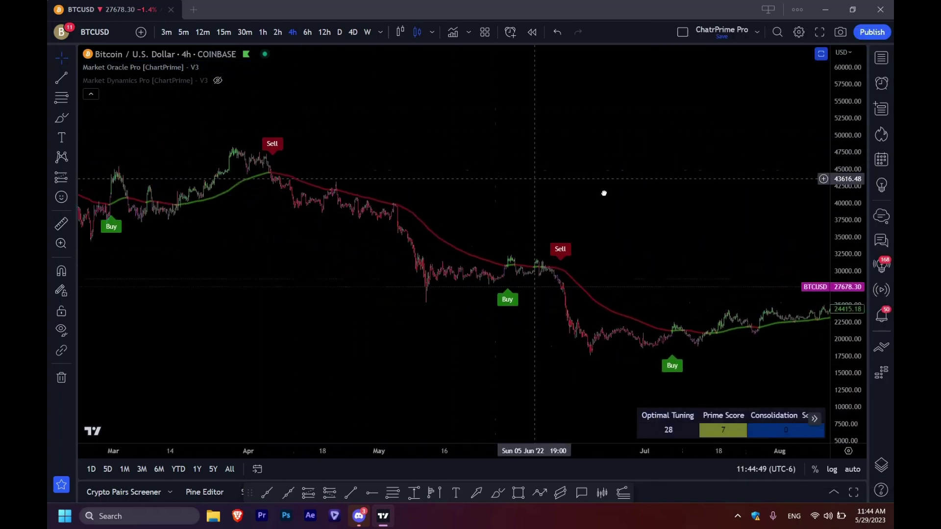
scroll(300, 177, "up", 2)
left_click_drag(301, 176, 701, 151)
left_click_drag(845, 236, 846, 206)
mouse_move(756, 162)
left_mouse_down()
mouse_move(630, 154)
mouse_move(528, 165)
left_mouse_up()
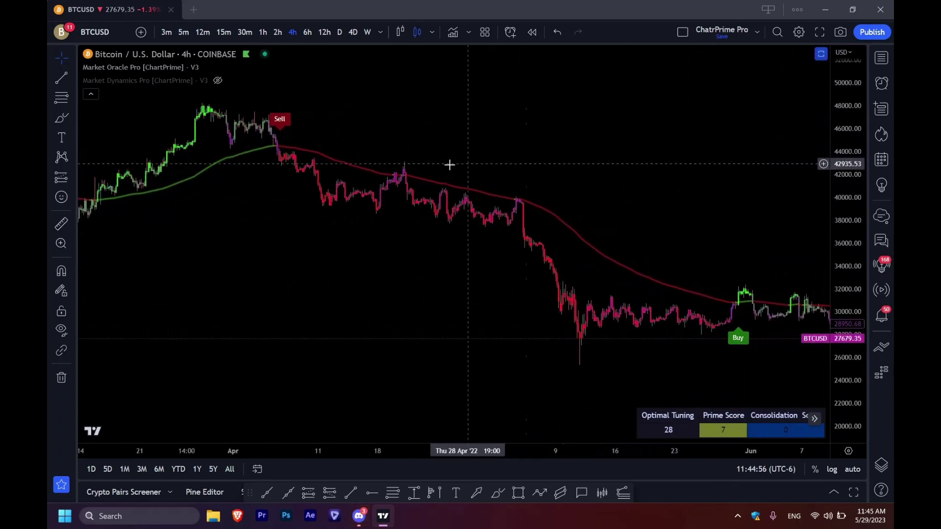
left_click(61, 119)
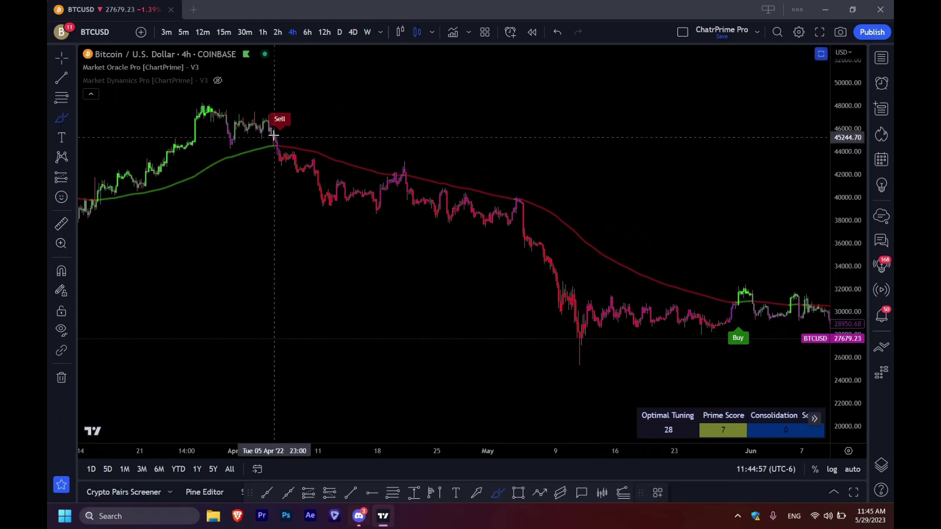
mouse_move(206, 100)
left_mouse_down()
mouse_move(152, 153)
mouse_move(199, 111)
mouse_move(196, 99)
mouse_move(245, 131)
mouse_move(228, 113)
mouse_move(220, 126)
mouse_move(226, 108)
mouse_move(220, 143)
mouse_move(240, 143)
mouse_move(249, 121)
mouse_move(272, 118)
mouse_move(277, 142)
mouse_move(223, 127)
mouse_move(276, 147)
mouse_move(273, 111)
mouse_move(299, 113)
mouse_move(317, 81)
mouse_move(294, 100)
mouse_move(309, 103)
left_mouse_up()
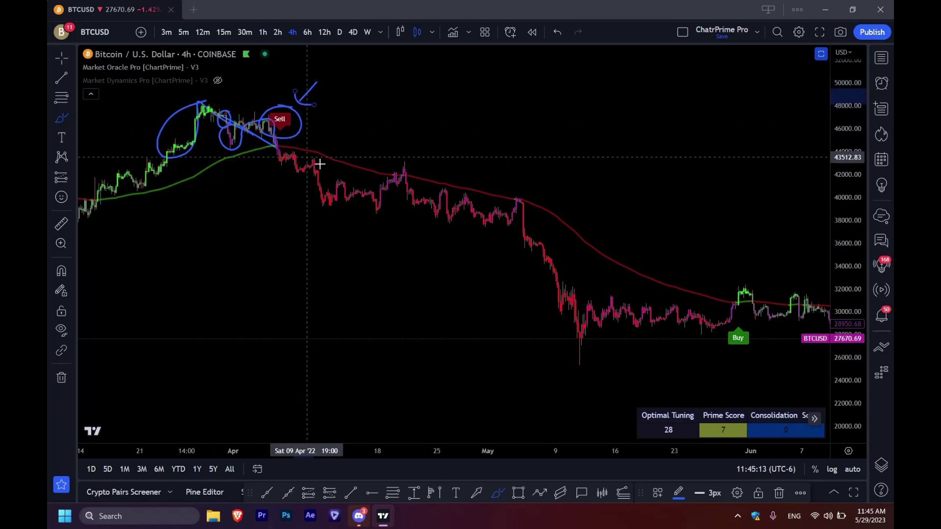
Step: Circle the drop following the April Sell signal and the mid-April bounce to the trend line with the brush, and remove all drawings
left_click_drag(328, 177, 274, 150)
left_click_drag(293, 200, 332, 184)
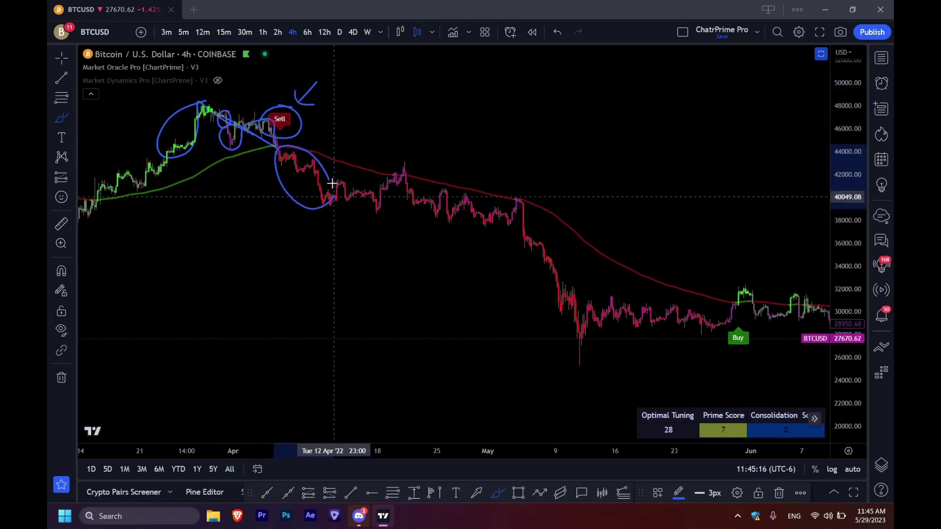
mouse_move(390, 160)
left_mouse_down()
mouse_move(374, 194)
mouse_move(414, 176)
mouse_move(389, 162)
left_mouse_up()
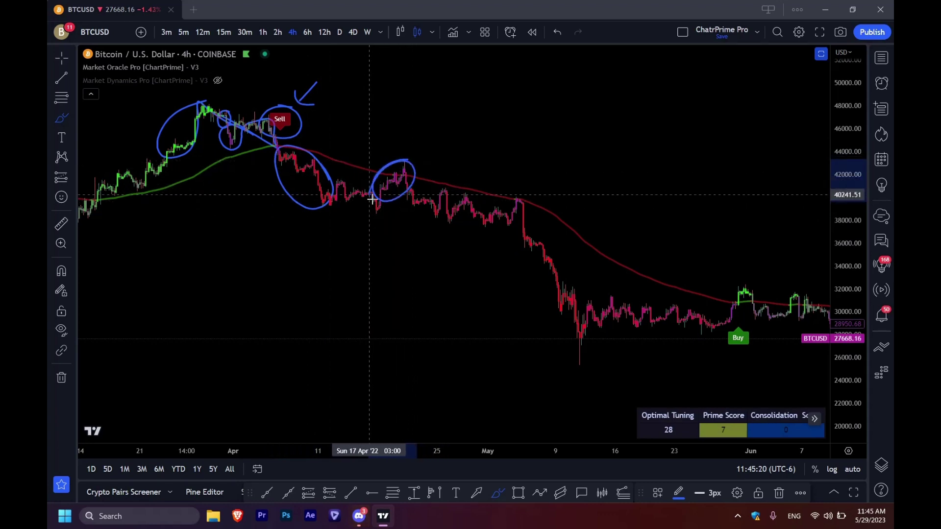
left_click_drag(359, 134, 395, 160)
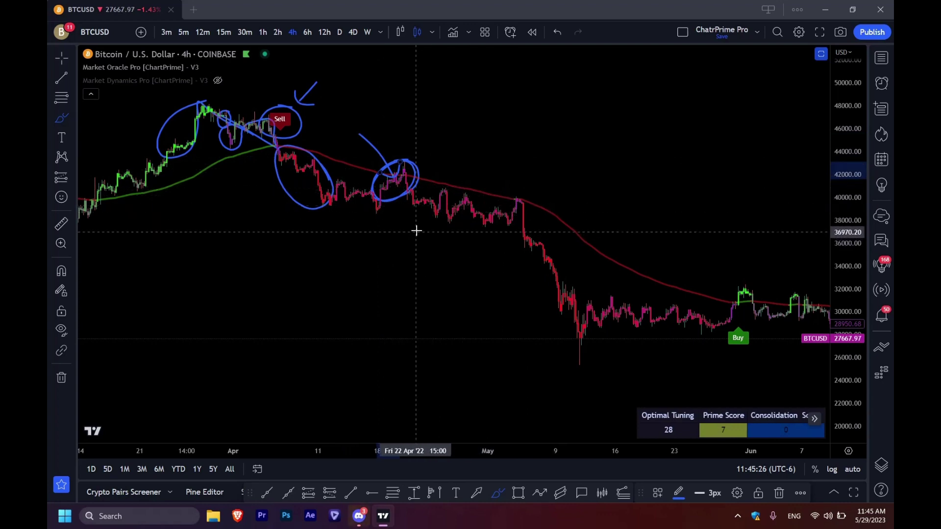
left_click(61, 377)
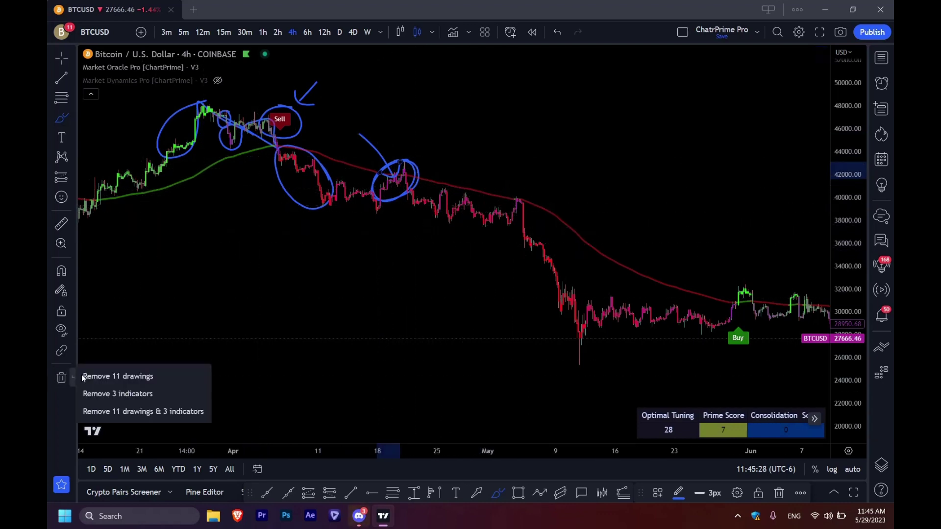
left_click(110, 376)
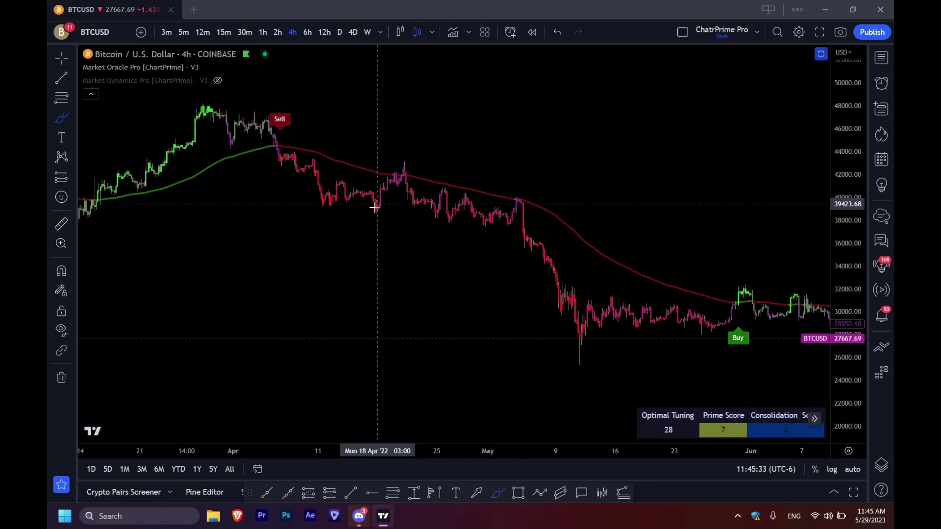
Step: Brush-mark the Sell signal, the trend line and the mid-April bounce and rejection at that line, and remove all drawings
left_click_drag(371, 216, 402, 175)
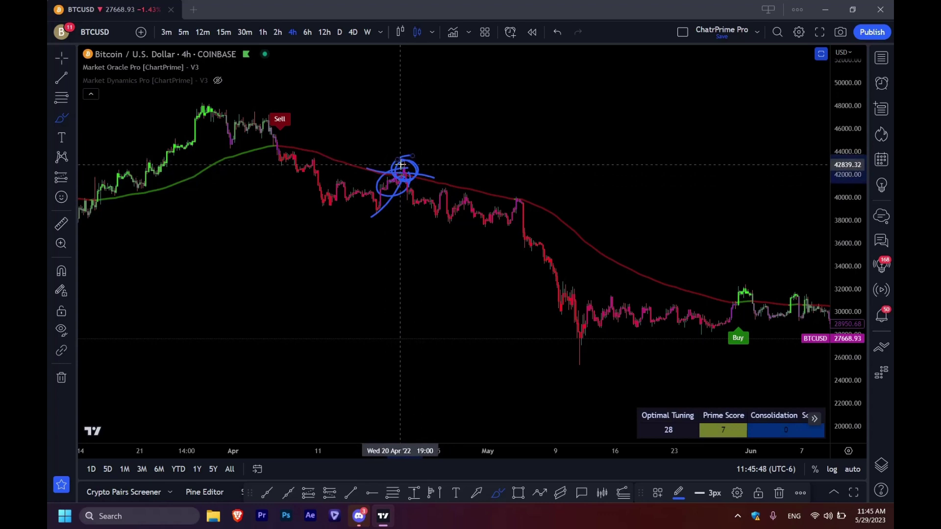
mouse_move(417, 208)
left_mouse_down()
mouse_move(420, 225)
mouse_move(435, 211)
left_mouse_up()
mouse_move(298, 120)
left_mouse_down()
mouse_move(273, 129)
mouse_move(295, 117)
mouse_move(362, 162)
mouse_move(433, 177)
left_mouse_up()
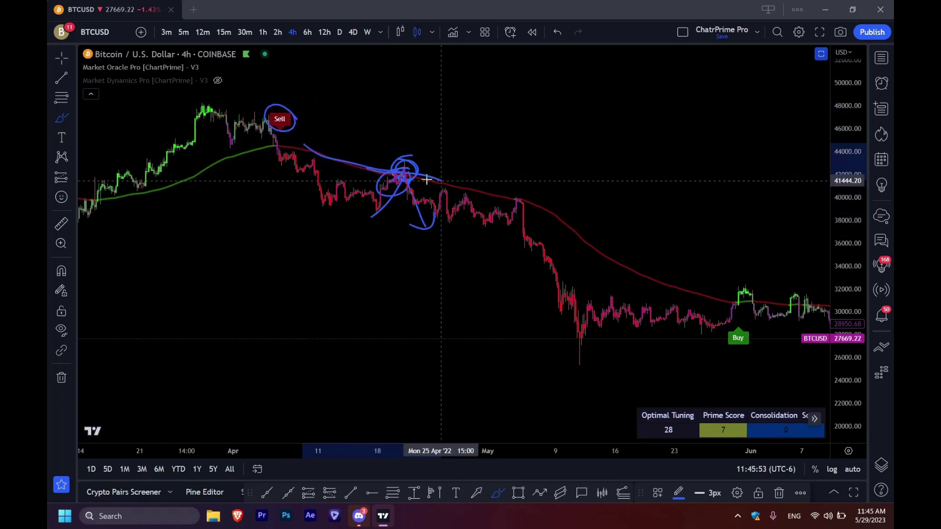
mouse_move(374, 214)
left_mouse_down()
mouse_move(350, 225)
mouse_move(386, 199)
left_mouse_up()
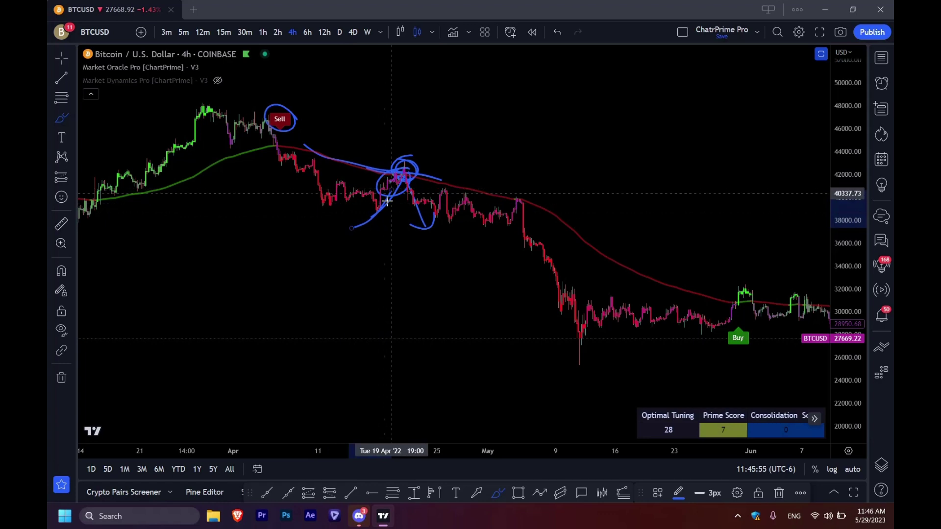
left_click(61, 377)
left_click(108, 374)
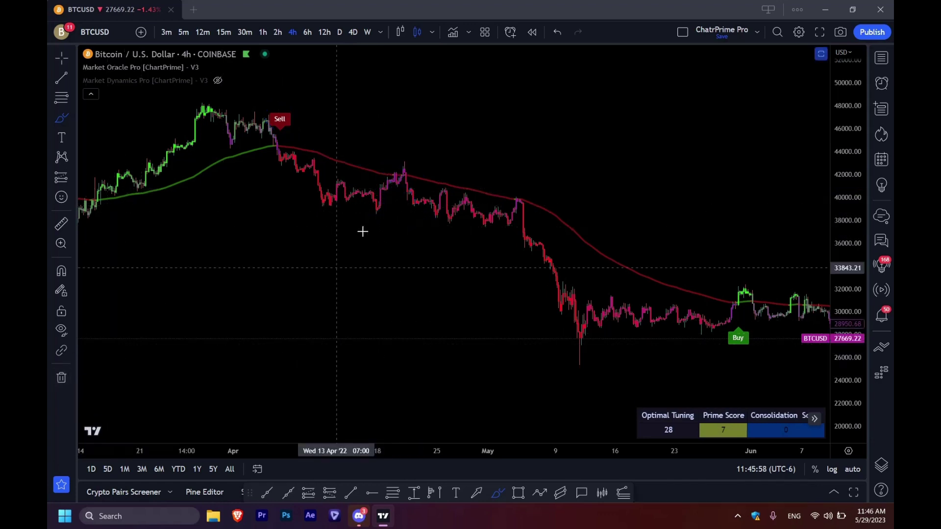
Step: Brush a short horizontal line across the 20 April 2022 bounce peak at the trend line and return to the crosshair cursor
left_click_drag(374, 169, 446, 170)
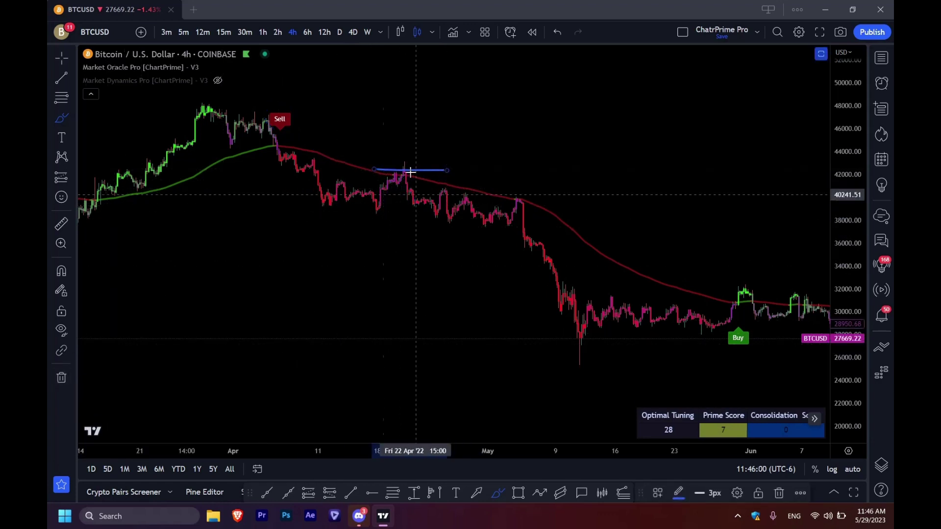
scroll(466, 221, "down", 3)
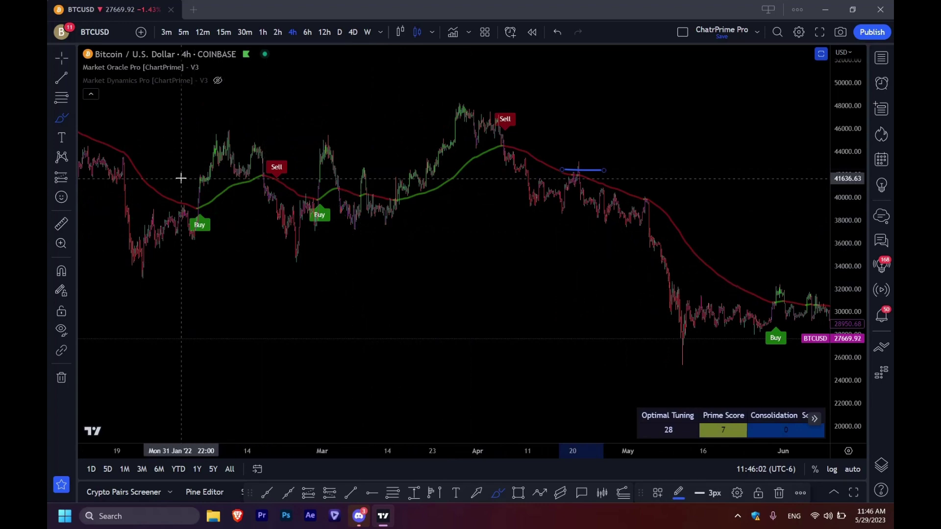
scroll(236, 196, "up", 3)
left_click(61, 62)
Step: Brush-mark the early February 2022 Buy signal, the green rally, the pullback to the trend line and the renewed rise
scroll(502, 241, "left", 10)
scroll(246, 269, "up", 2)
left_click_drag(246, 269, 679, 294)
left_click_drag(304, 269, 444, 261)
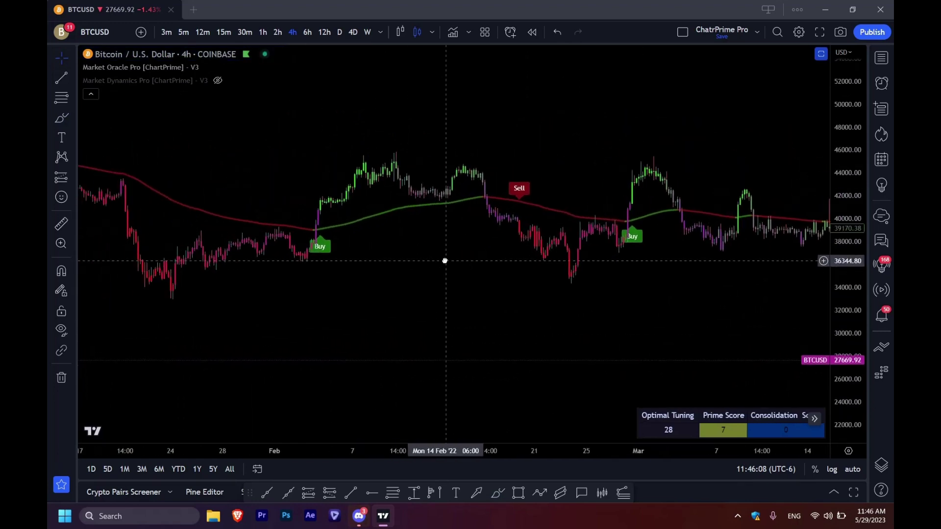
left_click(61, 117)
left_click_drag(298, 244, 401, 160)
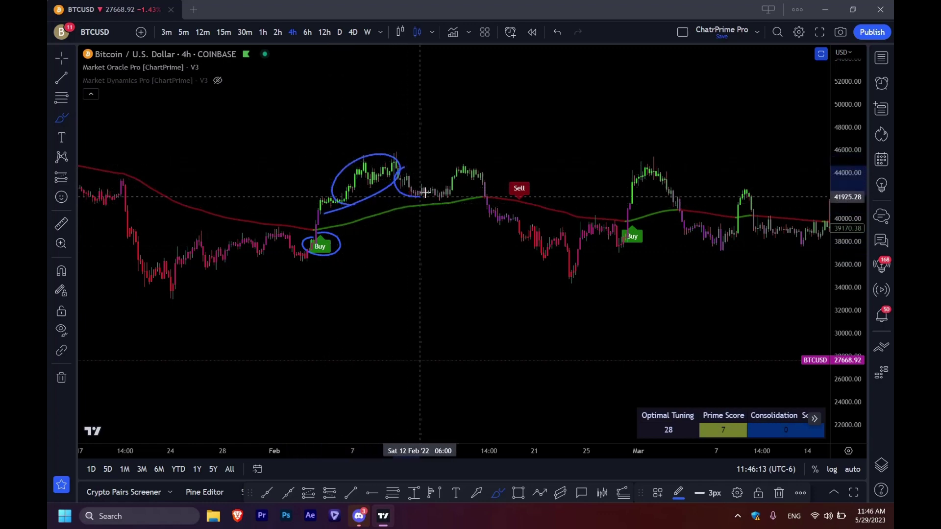
left_click_drag(345, 226, 310, 173)
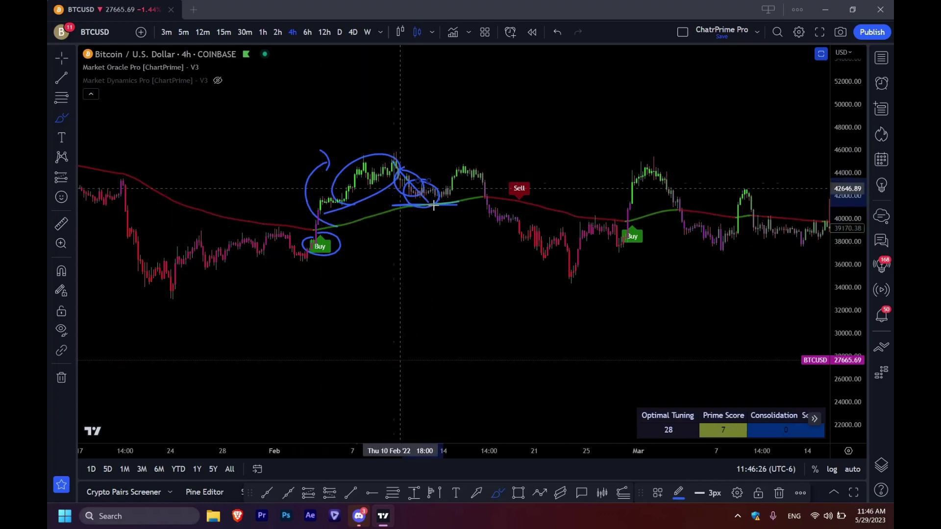
mouse_move(465, 206)
left_mouse_down()
mouse_move(396, 206)
mouse_move(464, 155)
mouse_move(469, 164)
left_mouse_up()
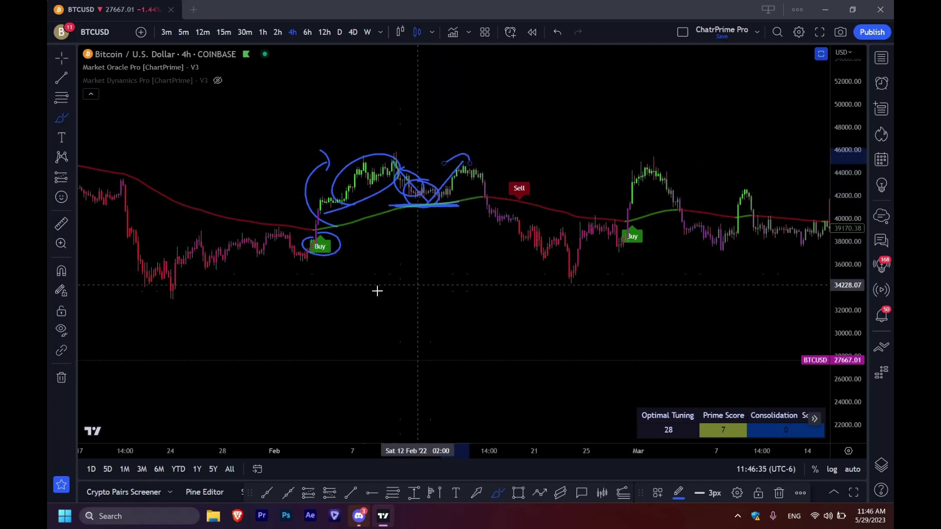
Step: Brush-mark the Buy signal near 1 March 2022 and the price swings around it, and remove all drawings
scroll(446, 263, "down", 1)
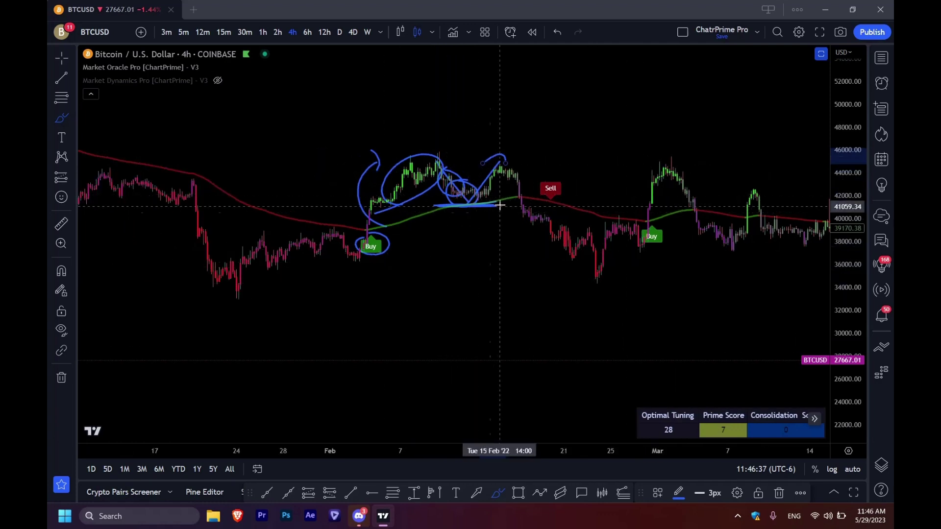
mouse_move(649, 205)
left_mouse_down()
mouse_move(639, 219)
mouse_move(660, 229)
mouse_move(641, 210)
mouse_move(607, 214)
mouse_move(597, 229)
mouse_move(639, 224)
mouse_move(618, 210)
mouse_move(643, 243)
mouse_move(656, 241)
mouse_move(654, 229)
mouse_move(644, 230)
mouse_move(662, 164)
mouse_move(733, 221)
mouse_move(721, 223)
left_mouse_up()
left_click_drag(745, 192, 762, 197)
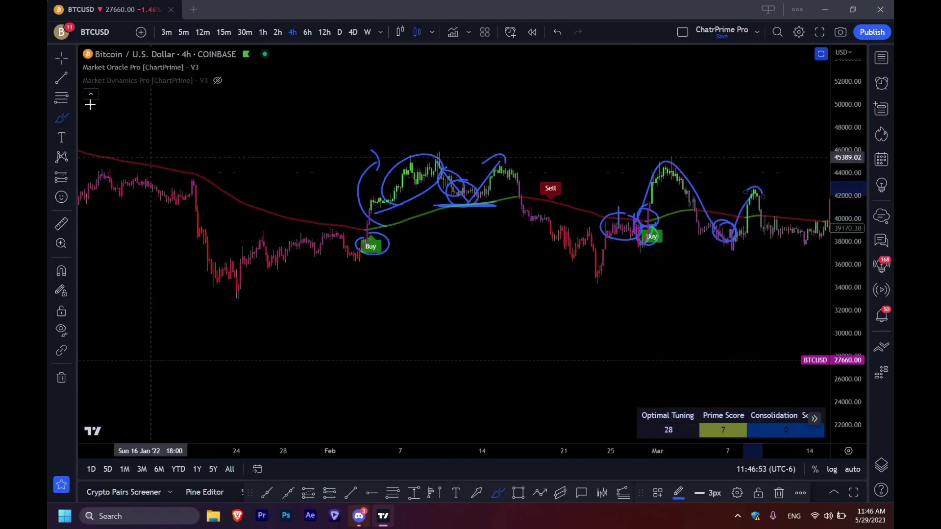
left_click(62, 378)
left_click(119, 377)
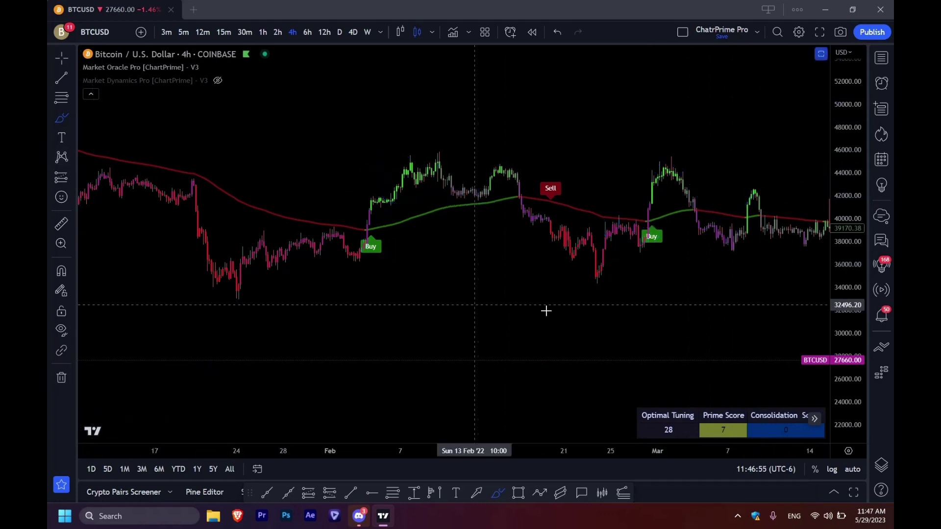
scroll(569, 289, "down", 3)
left_click_drag(456, 127, 552, 215)
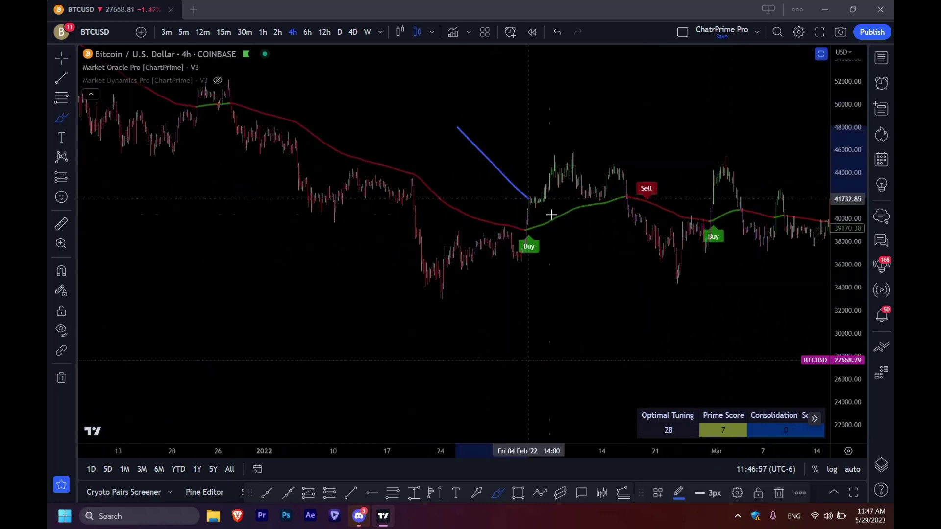
key("Delete")
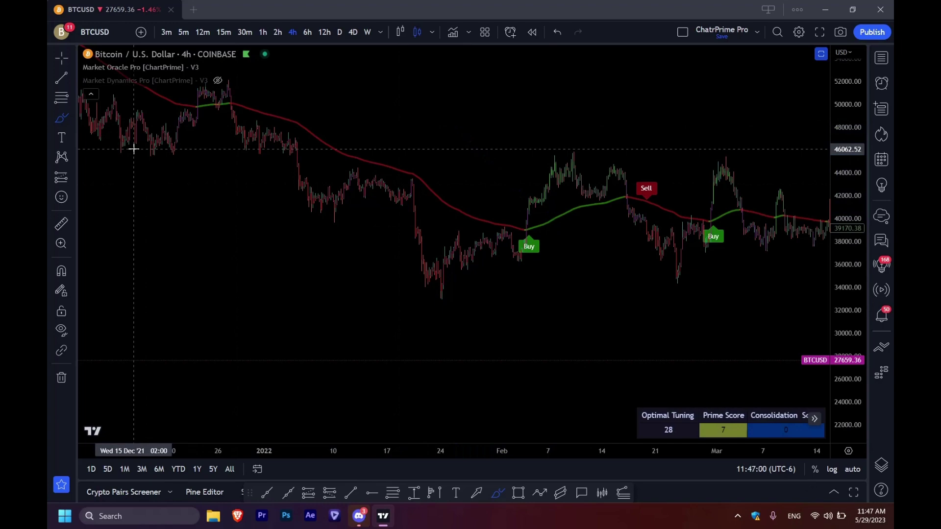
Step: Trace the downtrend swings from the November 2021 Sell signal to January 2022 and the uptrend swings from the October Buy signal with the brush
left_click_drag(304, 119, 588, 256)
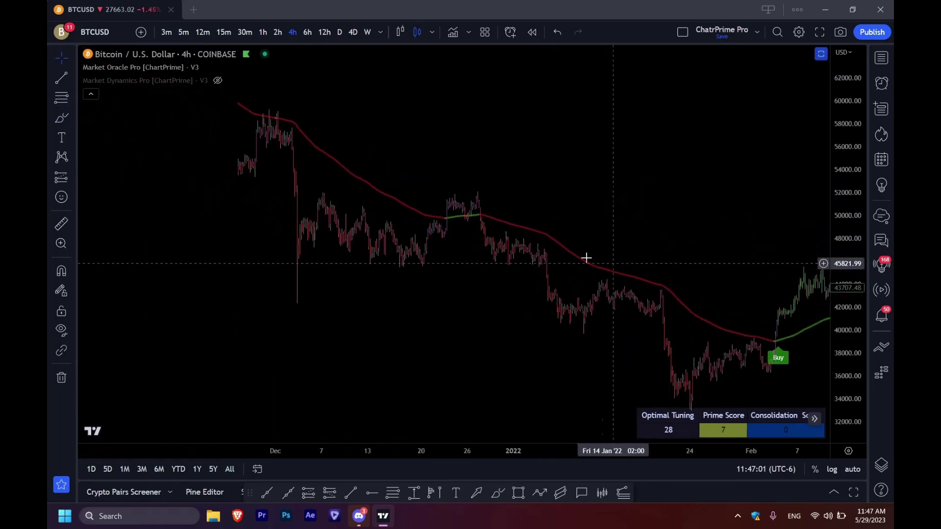
left_click(61, 117)
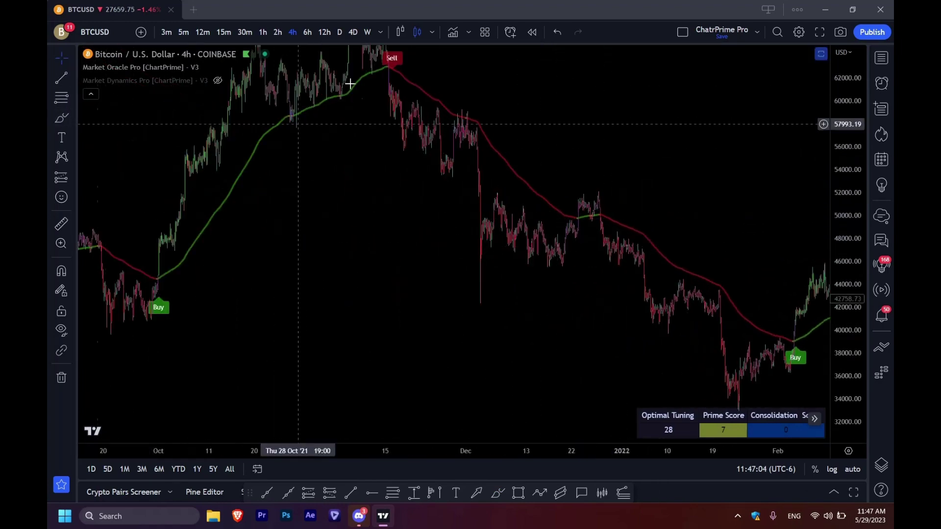
mouse_move(391, 66)
left_mouse_down()
mouse_move(414, 119)
mouse_move(476, 120)
mouse_move(498, 218)
mouse_move(588, 208)
mouse_move(681, 293)
mouse_move(733, 362)
mouse_move(763, 335)
left_mouse_up()
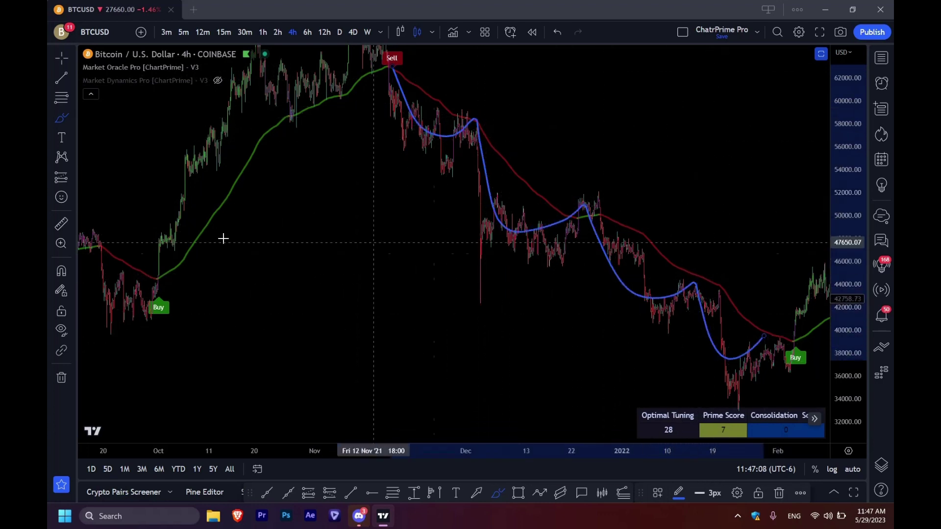
mouse_move(165, 268)
left_mouse_down()
mouse_move(222, 196)
mouse_move(252, 105)
mouse_move(297, 79)
mouse_move(348, 73)
mouse_move(401, 105)
left_mouse_up()
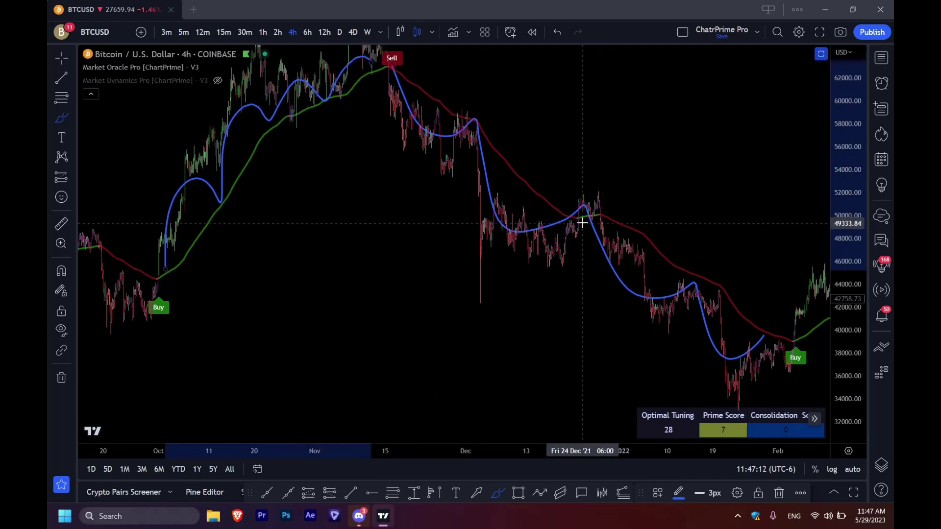
Step: Trace the sideways price swings of February and March 2022 with the brush and draw a freehand box around that range
left_click_drag(556, 294, 140, 245)
left_click(61, 118)
mouse_move(339, 311)
left_mouse_down()
mouse_move(371, 212)
mouse_move(439, 313)
mouse_move(462, 262)
mouse_move(485, 255)
mouse_move(493, 301)
mouse_move(515, 263)
mouse_move(538, 290)
mouse_move(542, 270)
left_mouse_up()
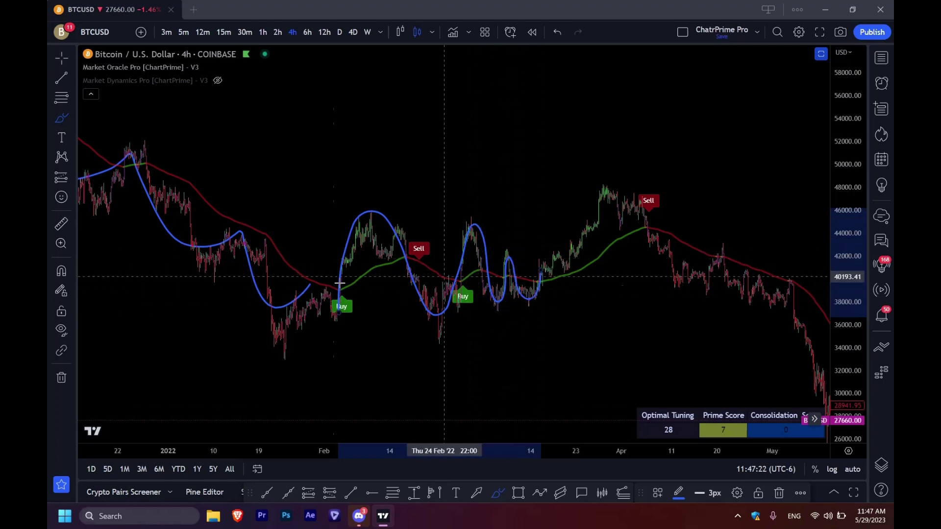
mouse_move(340, 283)
left_mouse_down()
mouse_move(392, 228)
mouse_move(407, 260)
left_mouse_up()
mouse_move(346, 289)
left_mouse_down()
mouse_move(392, 263)
mouse_move(495, 284)
mouse_move(581, 270)
left_mouse_up()
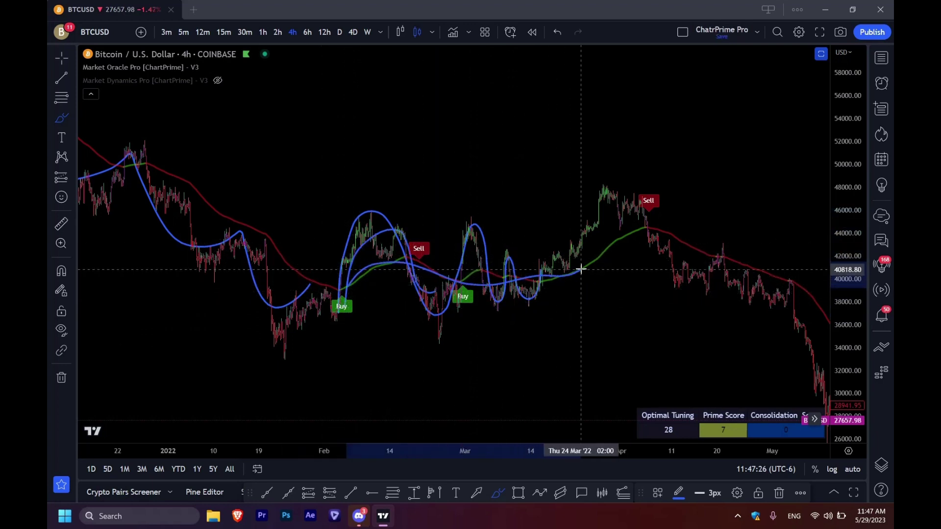
mouse_move(328, 223)
left_mouse_down()
mouse_move(519, 209)
mouse_move(553, 315)
mouse_move(343, 326)
mouse_move(333, 221)
left_mouse_up()
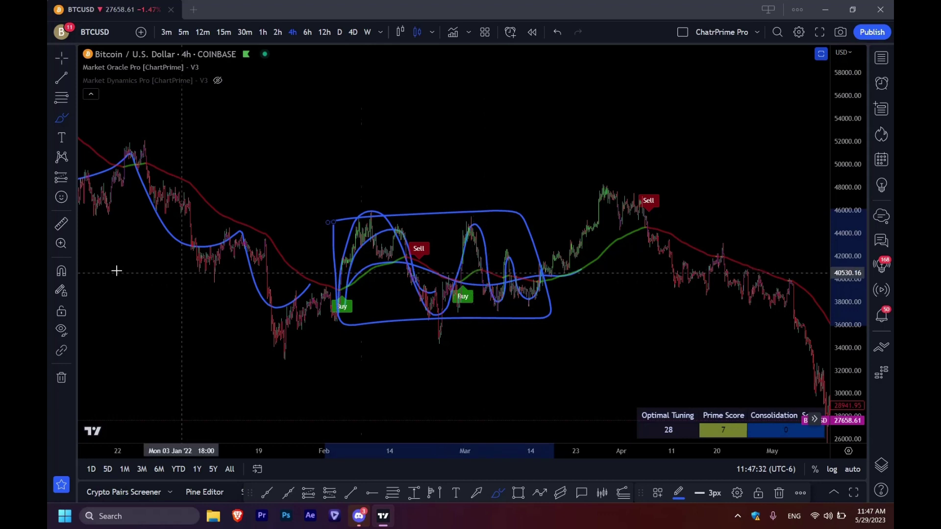
Step: Remove all drawings and brush range boundaries near 46,000 and 38,000 across February and March 2022, marking the bounces between them
left_click(61, 378)
left_click(95, 376)
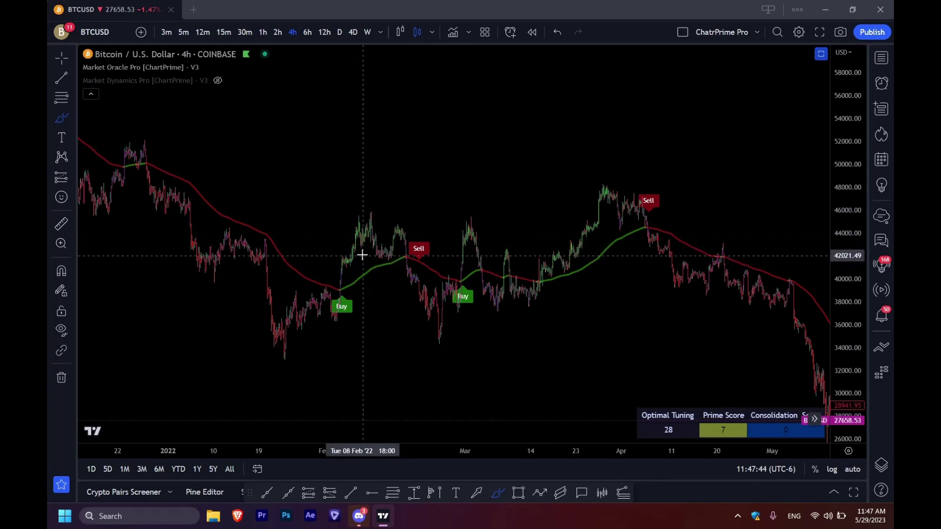
left_click_drag(339, 211, 543, 212)
left_click_drag(316, 301, 619, 304)
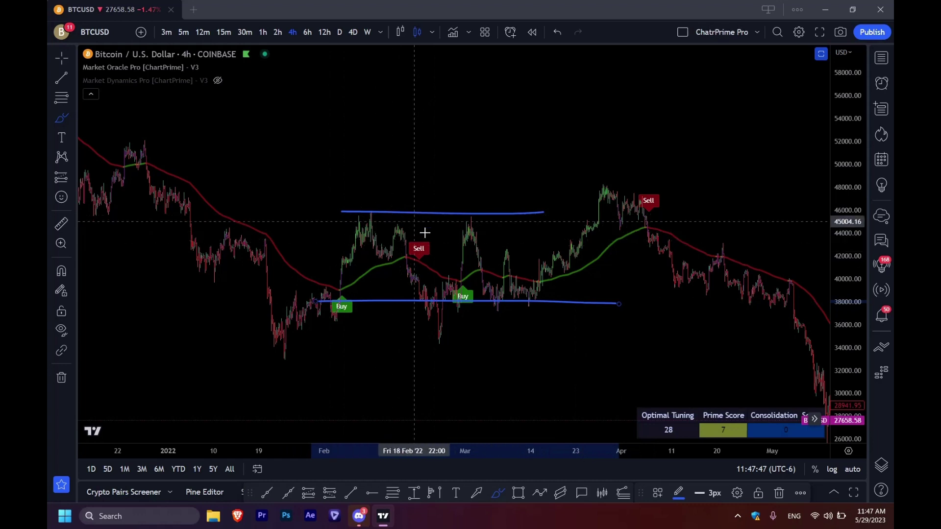
mouse_move(351, 214)
left_mouse_down()
mouse_move(421, 301)
mouse_move(472, 217)
left_mouse_up()
Step: Remove all drawings, brush-trace the February and March 2022 sideways swings, and add upper and lower boundary lines around them
left_click(61, 378)
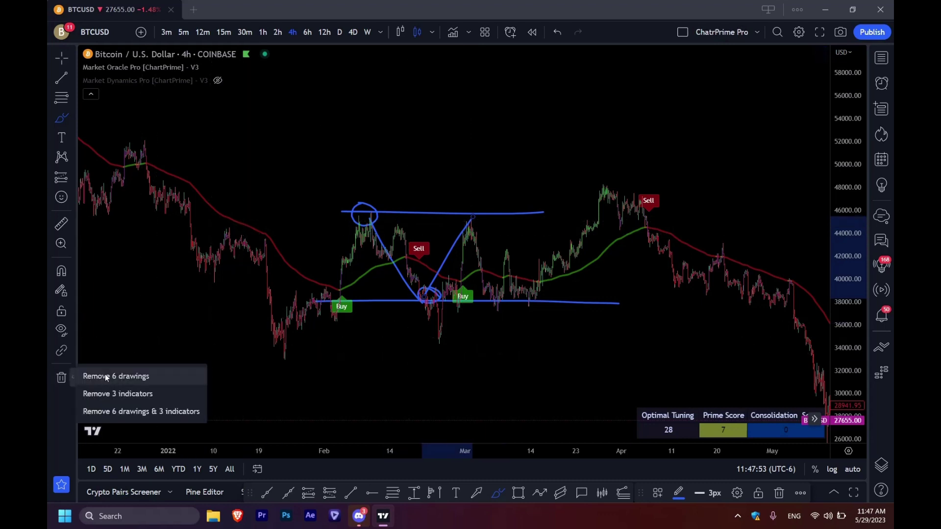
left_click(113, 373)
mouse_move(341, 301)
left_mouse_down()
mouse_move(365, 224)
mouse_move(425, 309)
mouse_move(473, 230)
mouse_move(501, 308)
mouse_move(559, 248)
mouse_move(587, 271)
left_mouse_up()
left_click_drag(322, 226, 571, 232)
left_click_drag(342, 316, 637, 303)
scroll(634, 326, "down", 3)
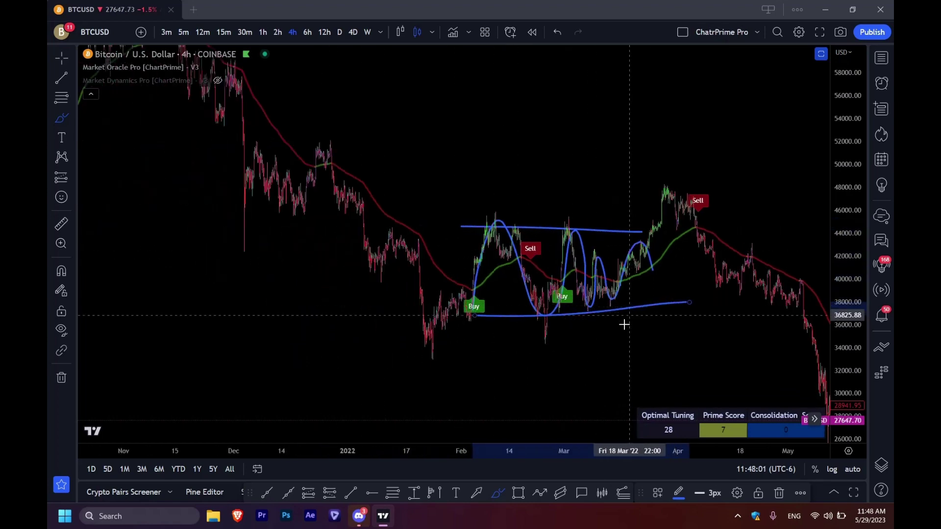
key("Escape")
Step: Follow the Buy and Sell signals and the trend line from April 2022 through May 2023
mouse_move(534, 307)
left_mouse_down()
mouse_move(305, 267)
mouse_move(266, 218)
left_mouse_up()
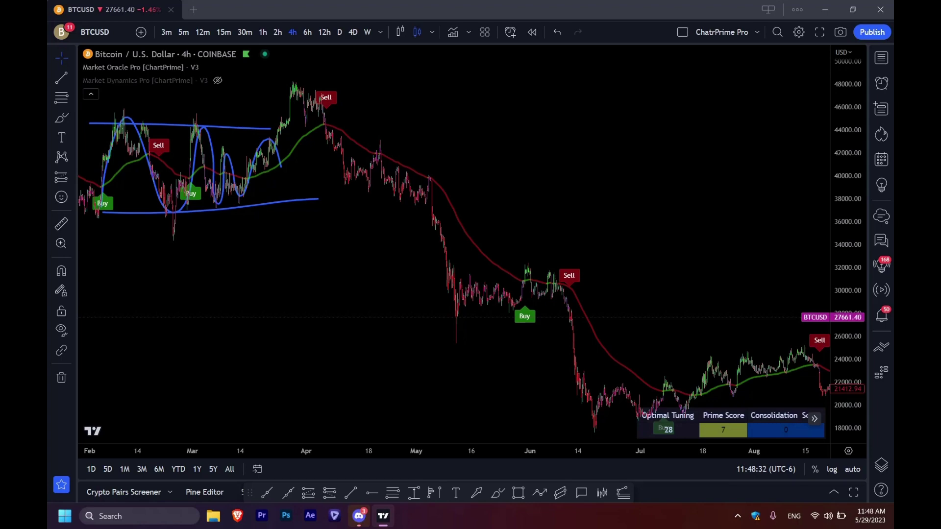
left_click_drag(723, 334, 304, 149)
left_click_drag(656, 367, 332, 338)
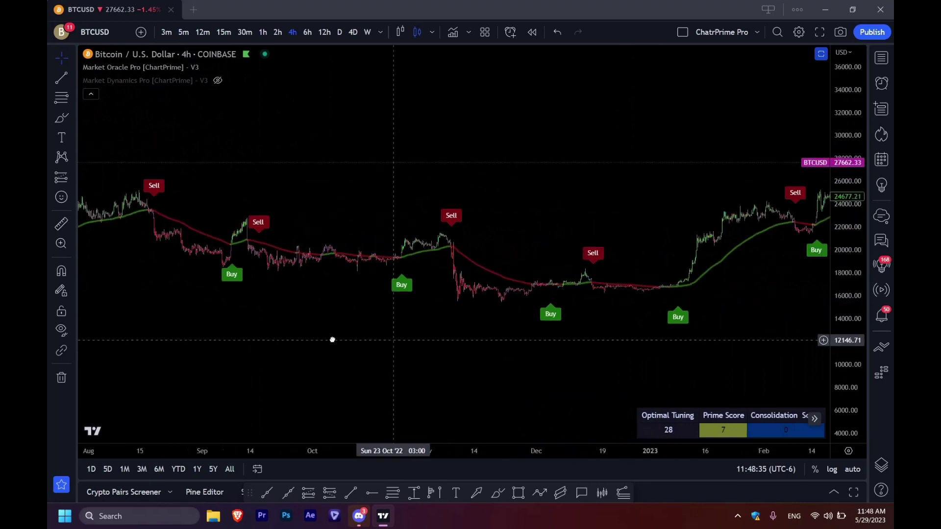
left_click_drag(565, 325, 244, 341)
left_click_drag(603, 299, 491, 324)
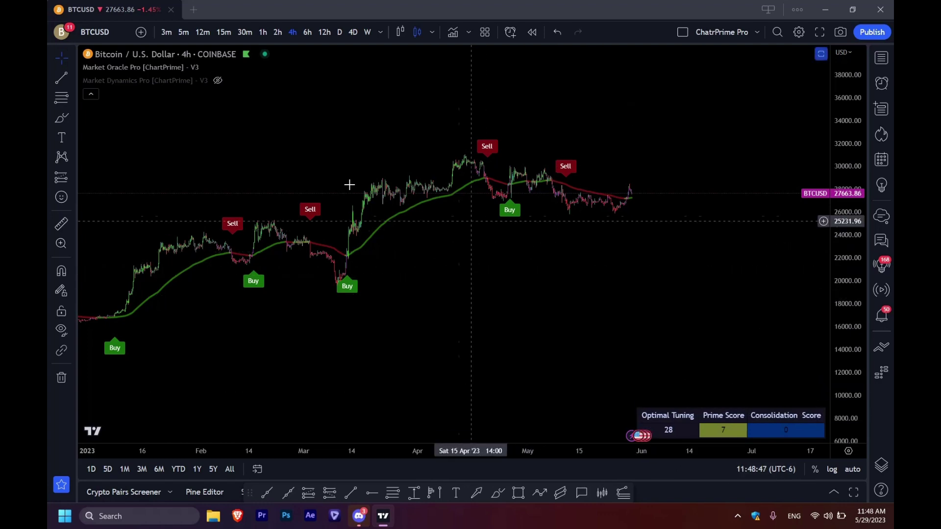
mouse_move(187, 83)
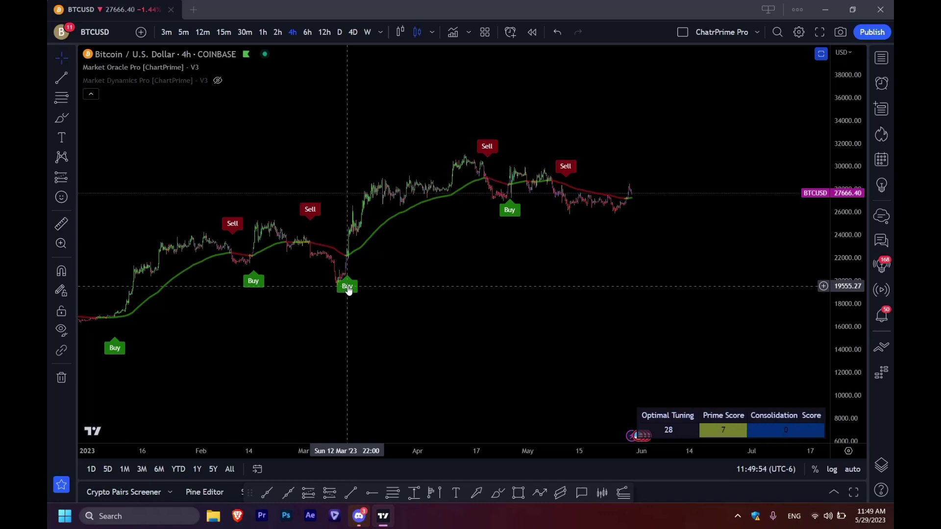
Step: Open the Market Oracle Pro settings, select the Tuning value and close the settings without changing it
double_click(510, 211)
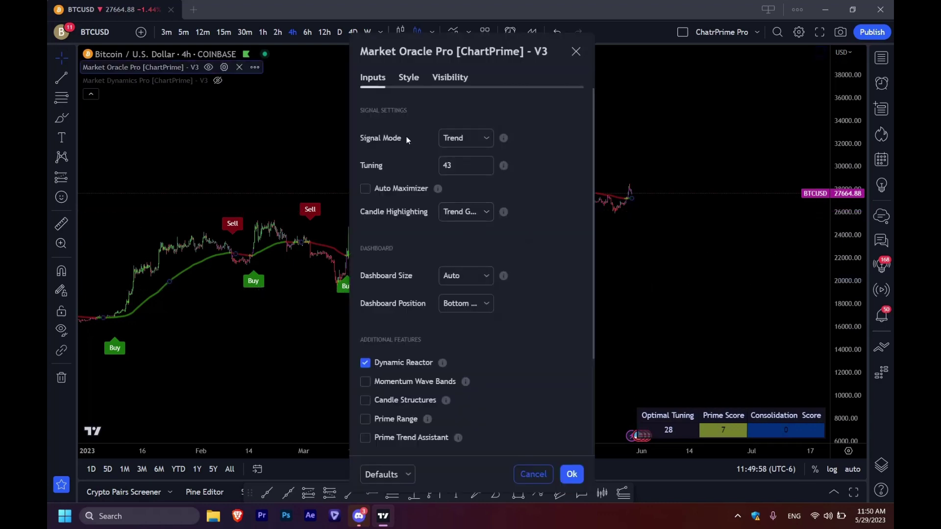
double_click(453, 166)
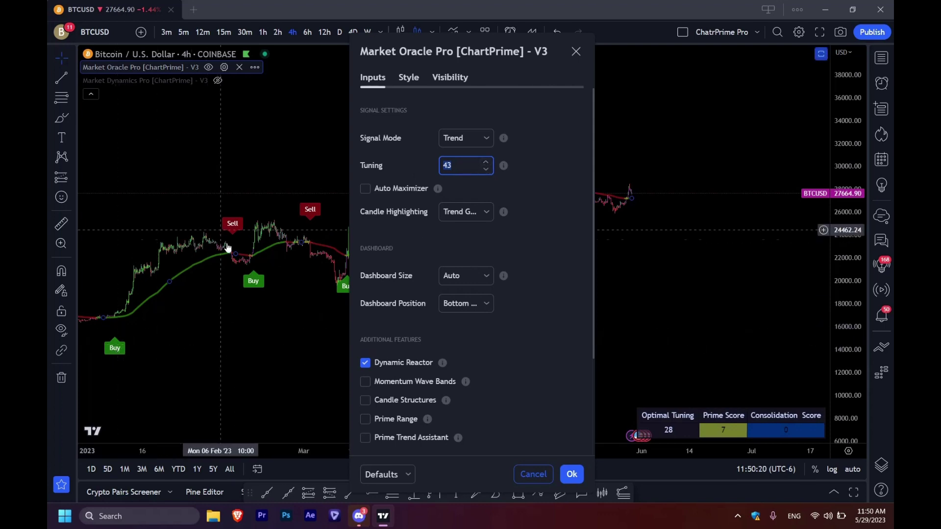
left_click(292, 324)
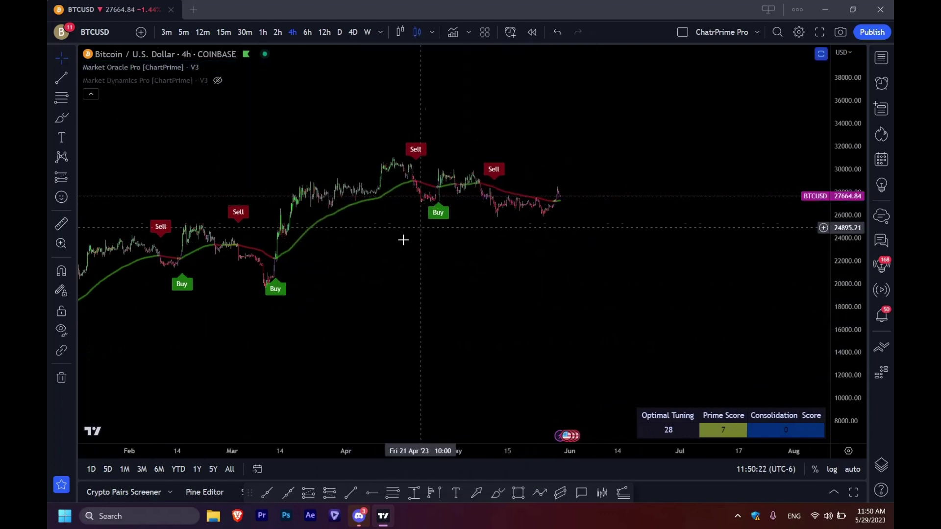
Step: Review the earlier Buy and Sell signals back to mid-2022 and compare them with the signals up to May 2023
scroll(655, 227, "left", 5)
scroll(544, 296, "left", 8)
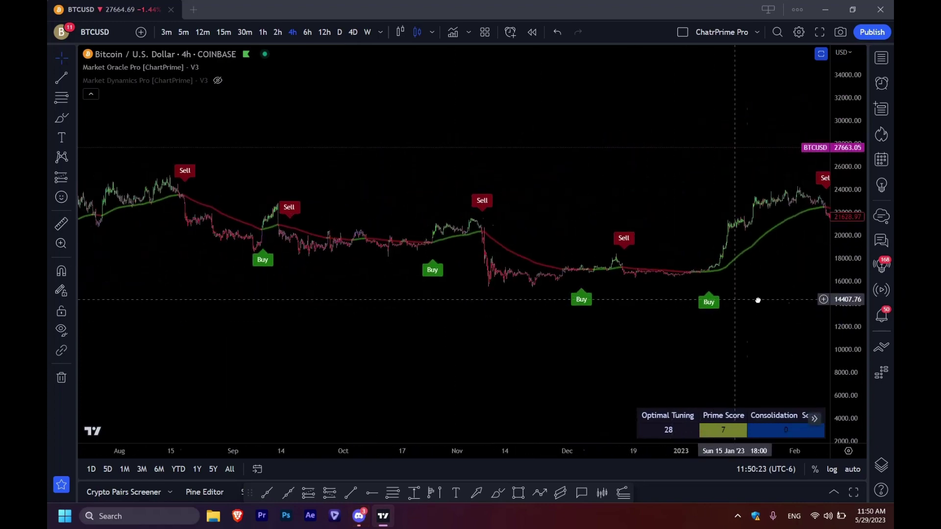
scroll(693, 330, "left", 8)
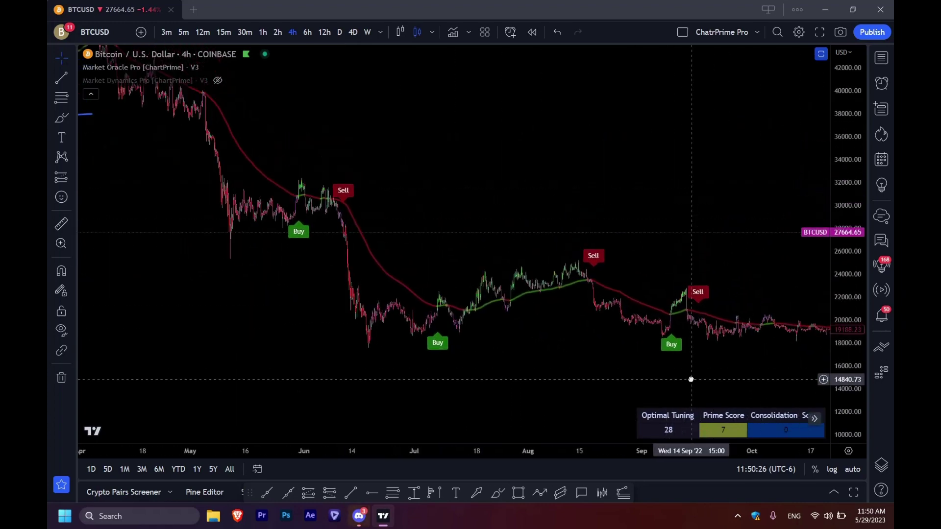
scroll(389, 334, "right", 8)
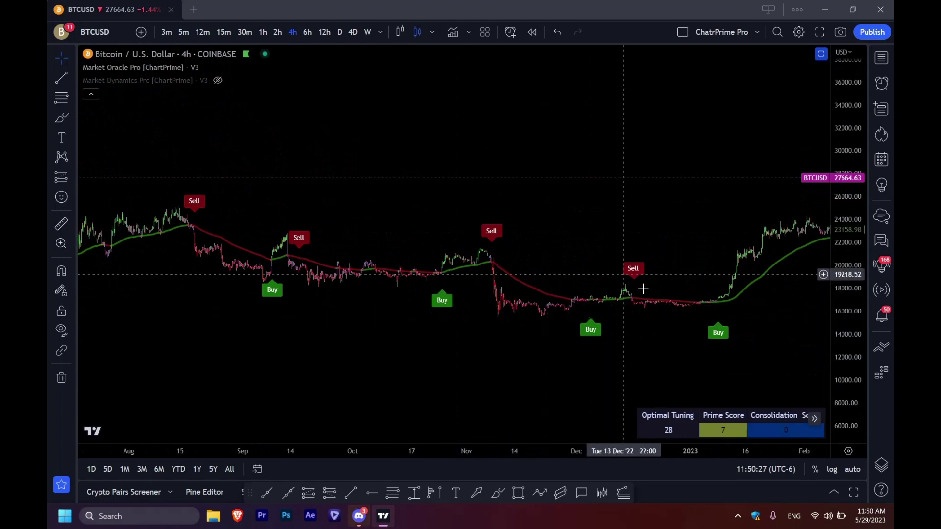
scroll(491, 225, "right", 8)
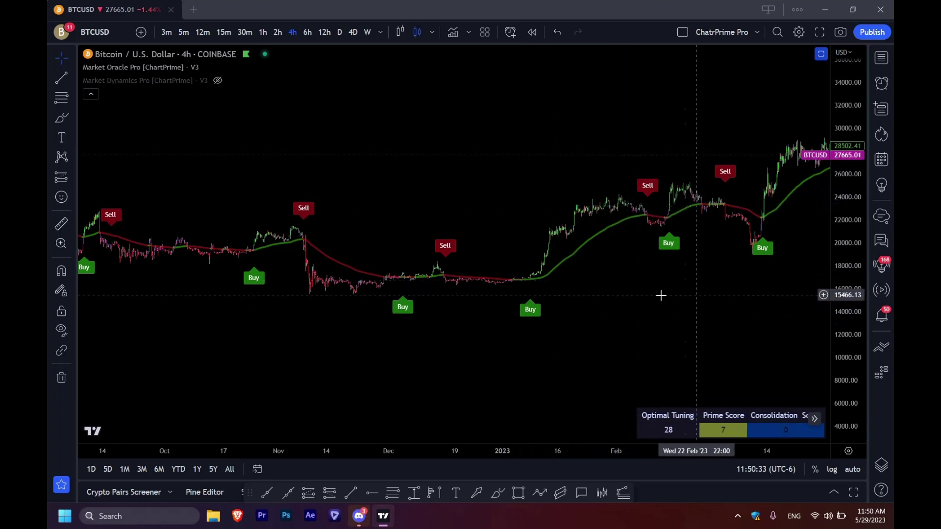
left_click_drag(660, 294, 424, 312)
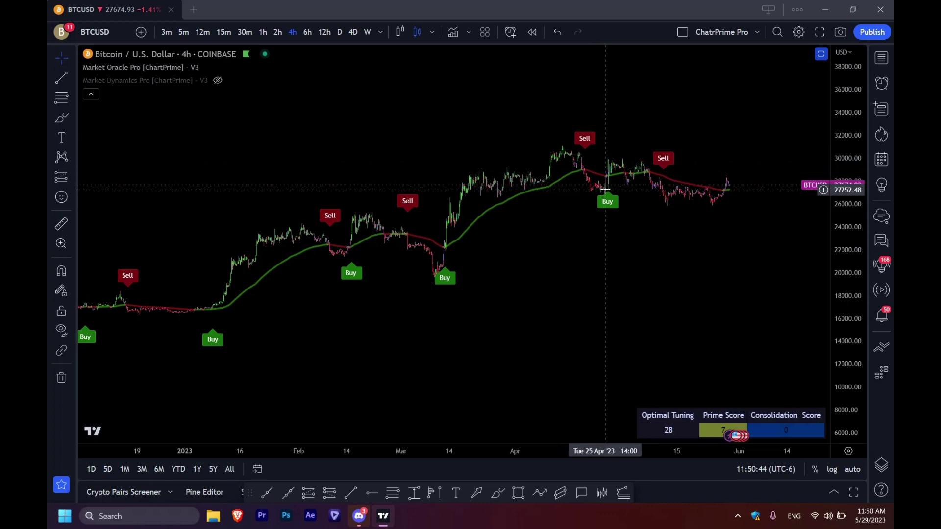
scroll(602, 281, "down", 5)
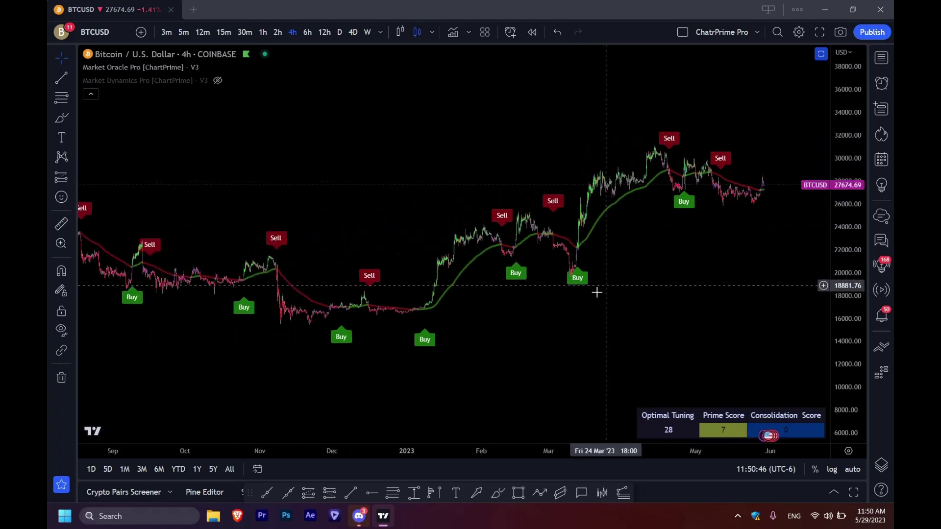
scroll(711, 253, "up", 3)
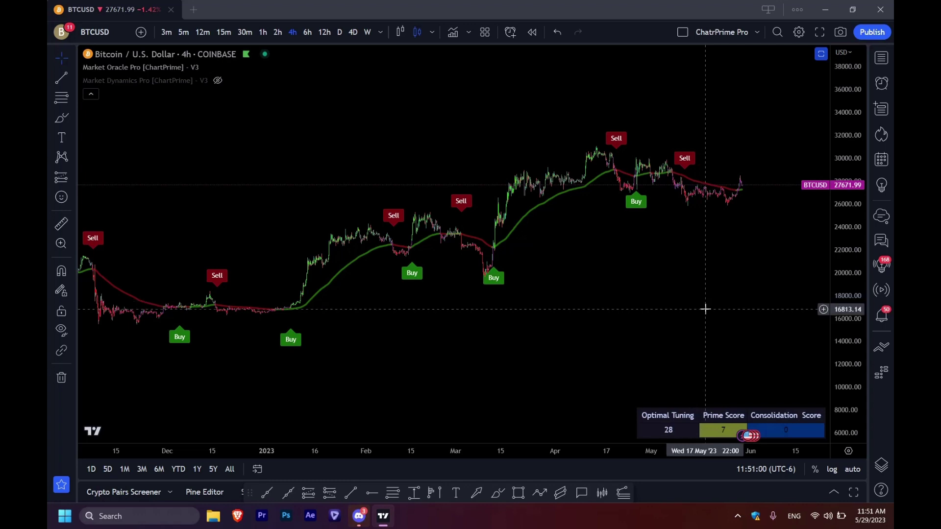
Step: Check the Tuning setting of Market Oracle Pro again and inspect the March to April 2023 signals and candle colours up close
double_click(646, 206)
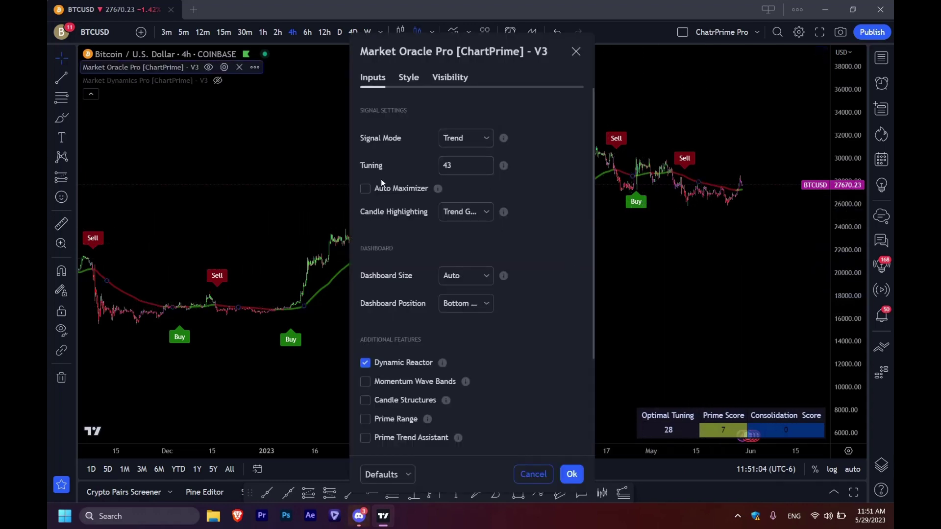
left_click(455, 166)
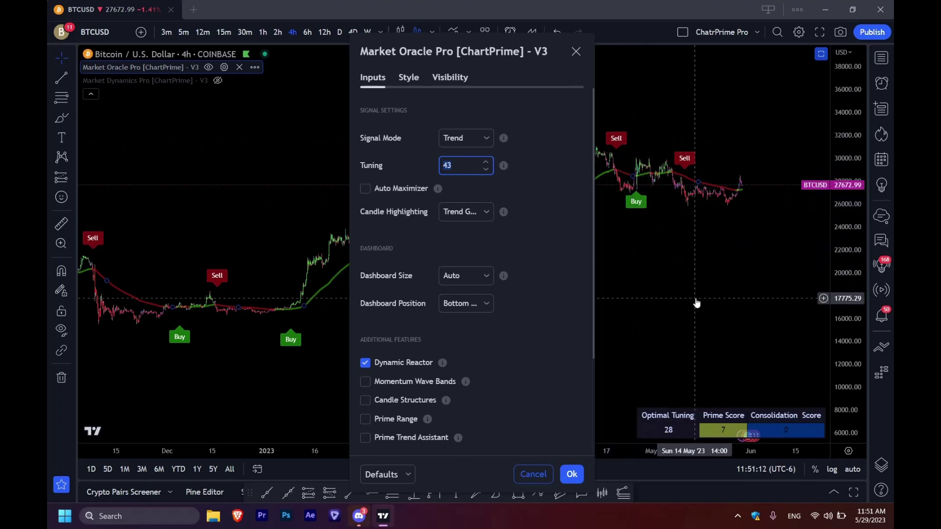
scroll(686, 296, "down", 1)
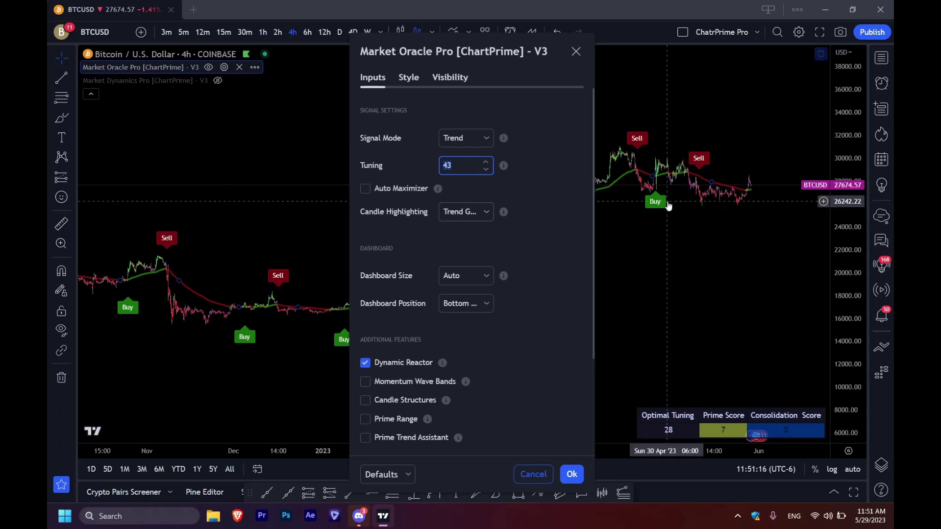
left_click_drag(656, 243, 782, 265)
scroll(521, 284, "up", 5)
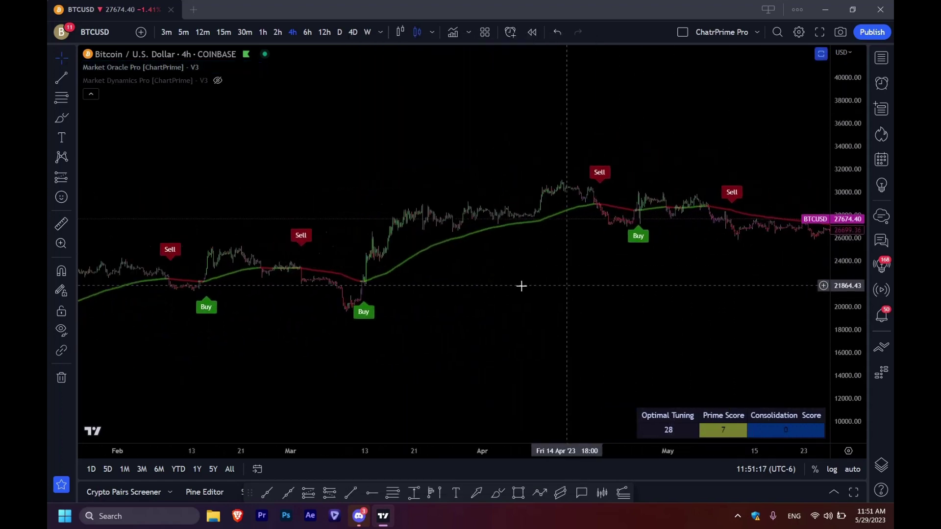
left_click_drag(384, 273, 678, 263)
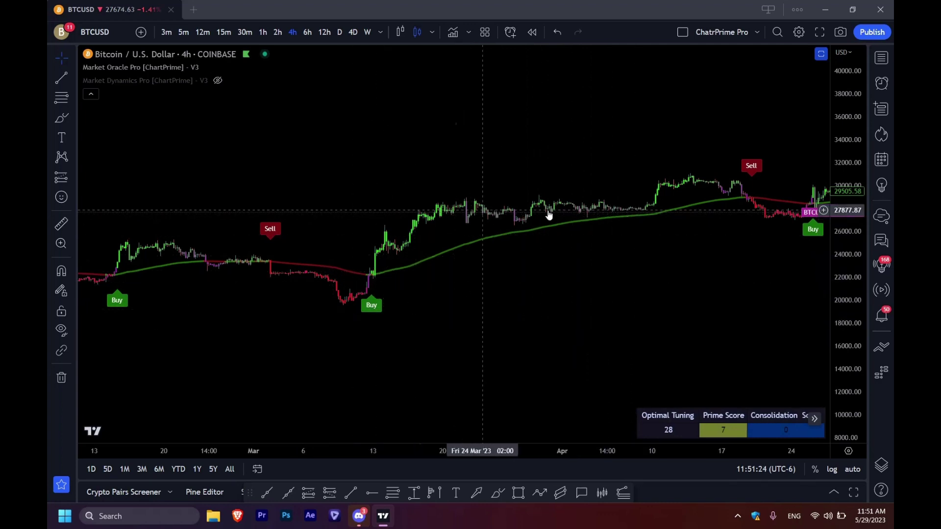
left_click(359, 520)
left_click(359, 523)
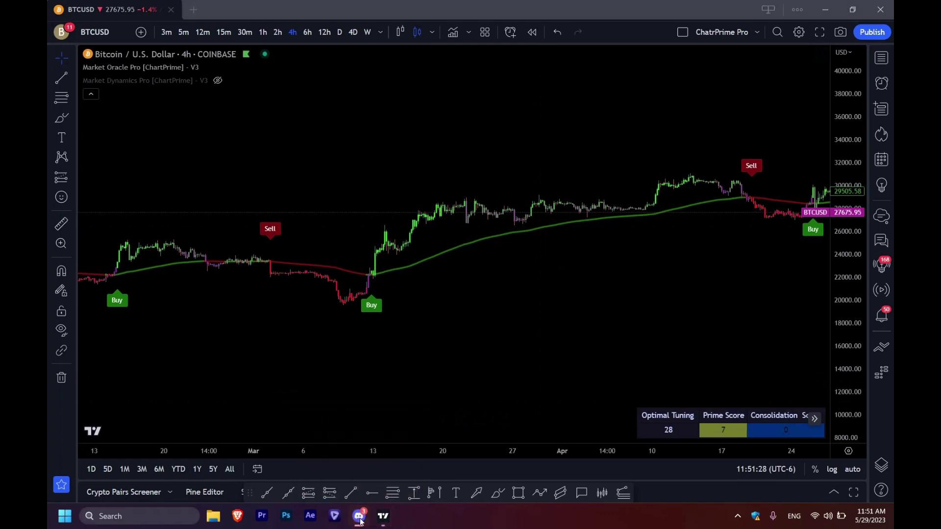
left_click(383, 516)
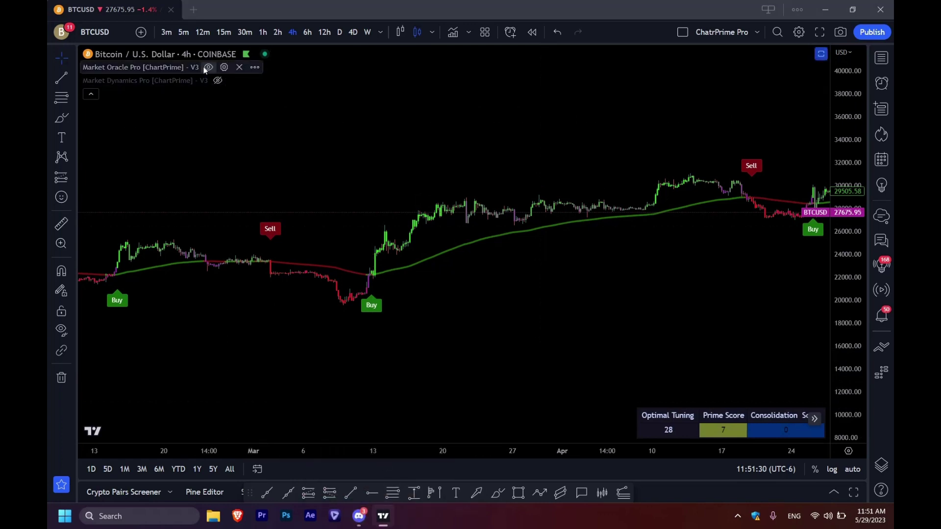
Step: Set Market Oracle Pro's Candle Highlighting to Trend Static, apply it and view the recoloured March to May 2023 candles
left_click(224, 68)
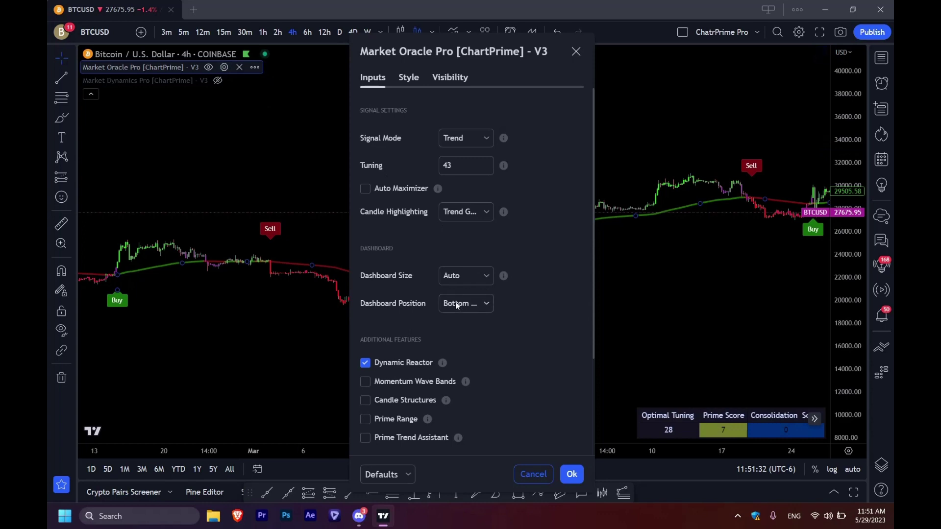
left_click(464, 211)
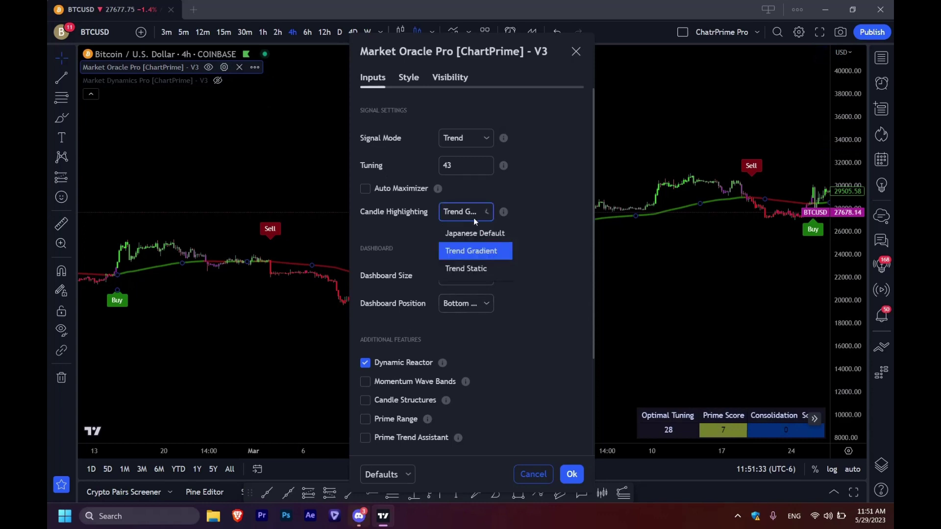
left_click(472, 270)
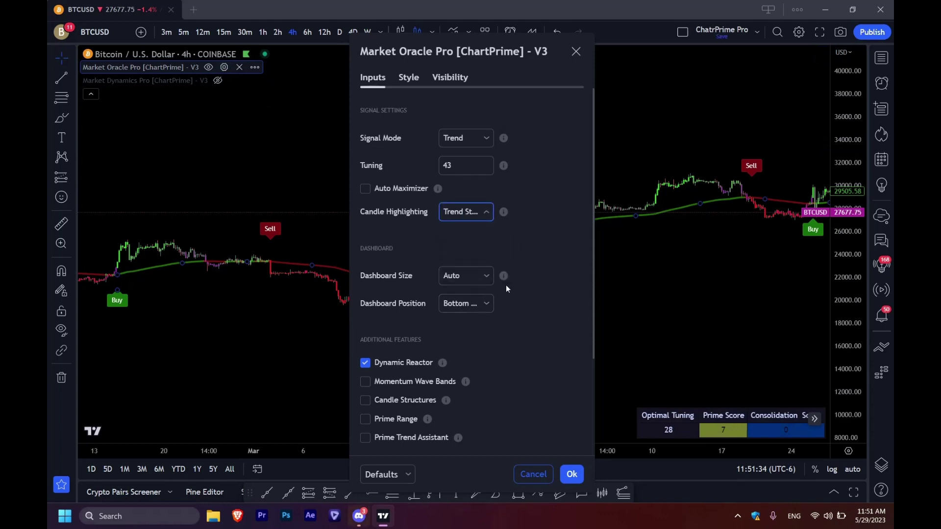
left_click(573, 473)
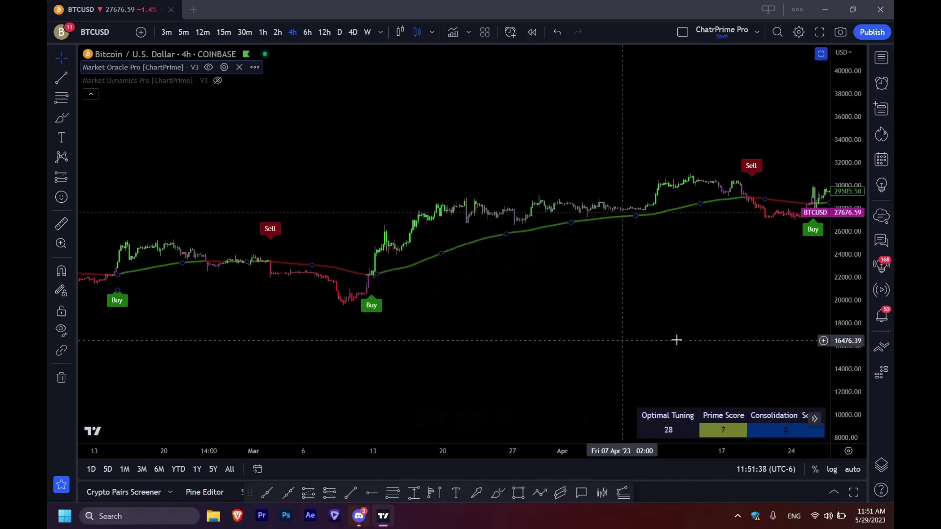
scroll(608, 319, "down", 1)
left_click_drag(656, 293, 503, 297)
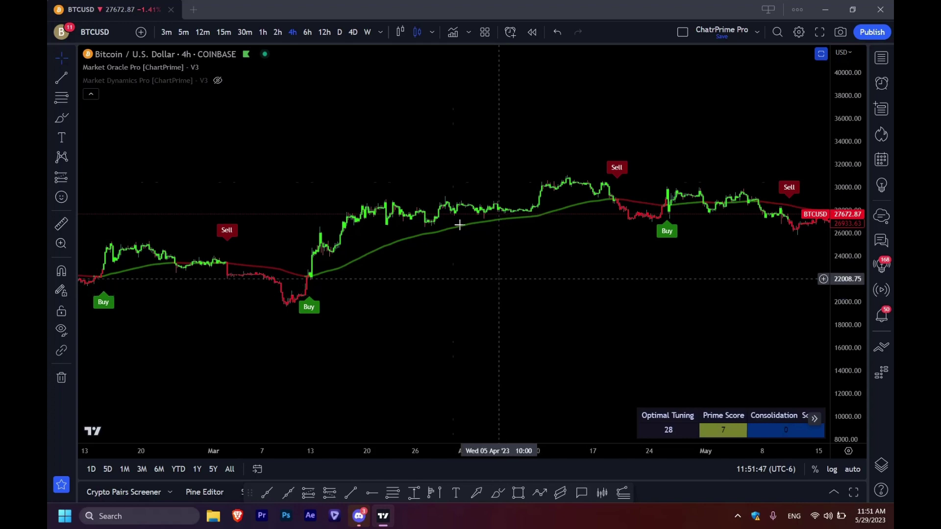
Step: Open the description of Market Dynamics Pro [ChartPrime] from the invite-only scripts and read its Major Features section
left_click(452, 32)
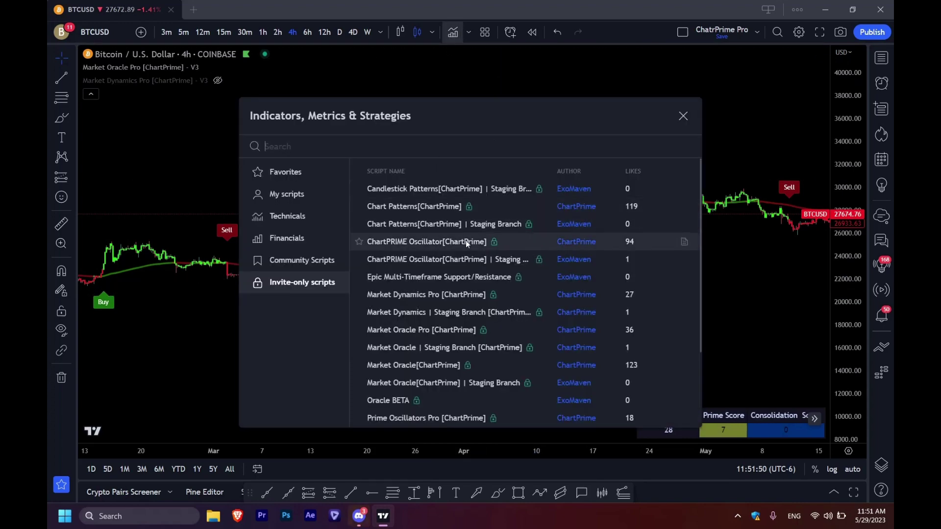
left_click(476, 47)
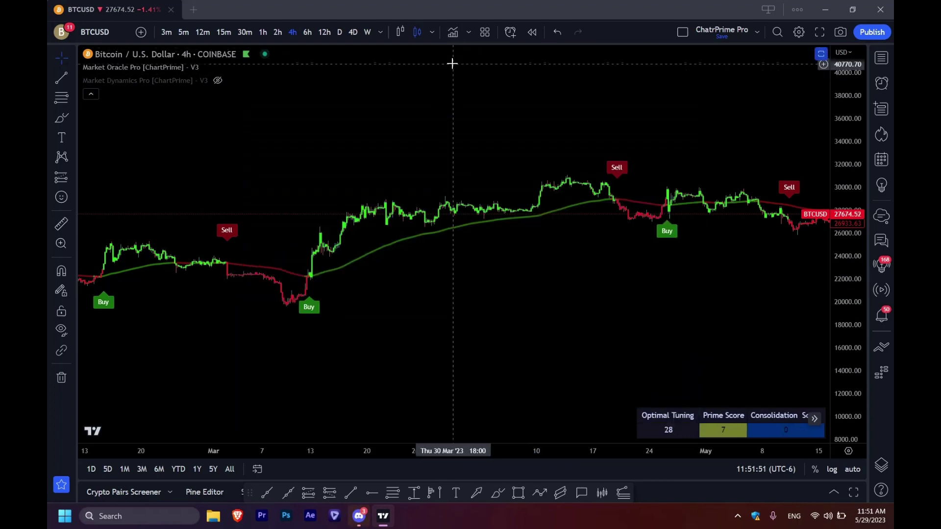
left_click(453, 33)
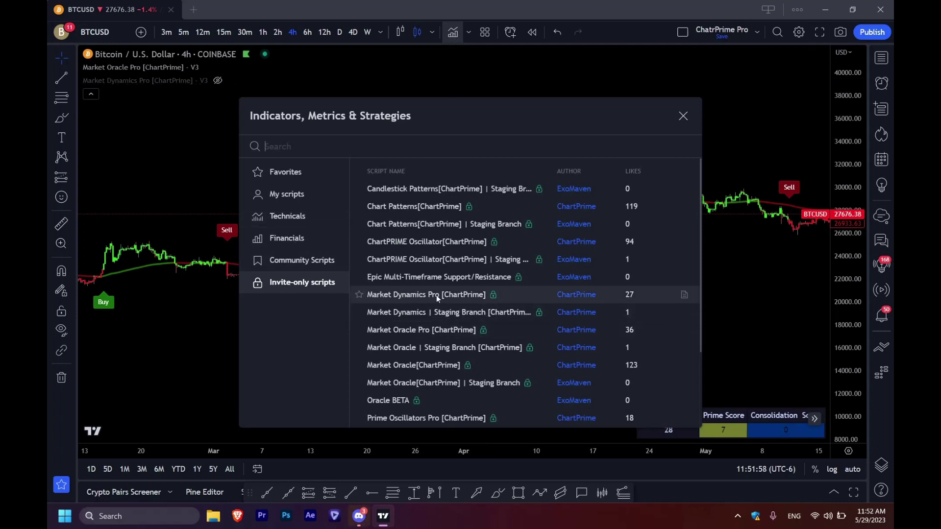
left_click(684, 294)
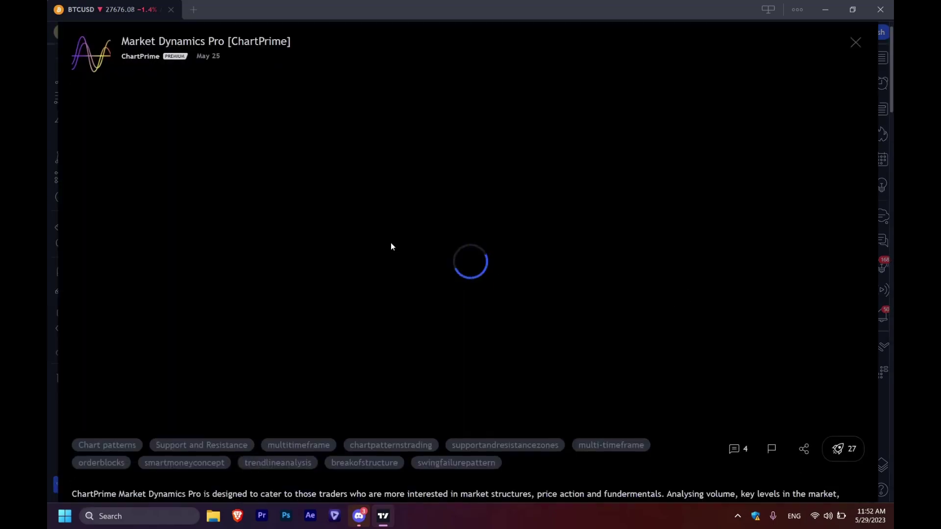
scroll(522, 222, "down", 8)
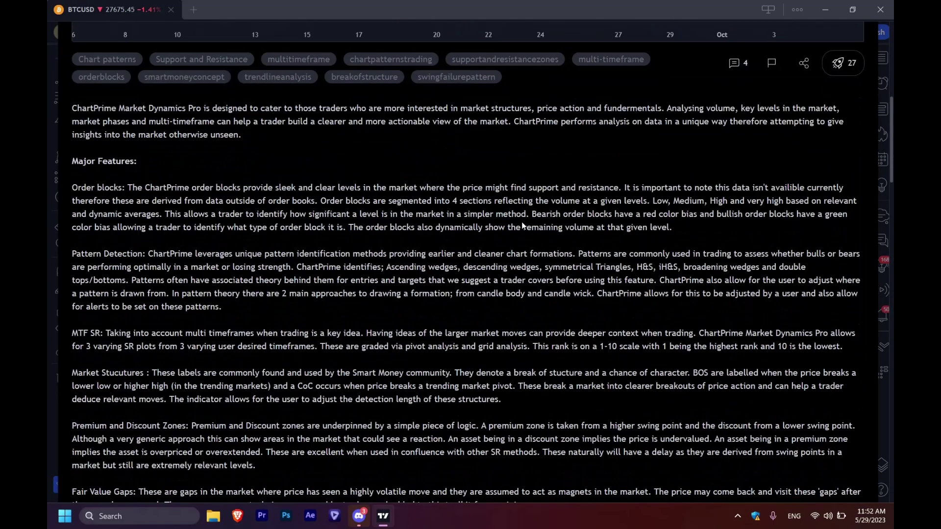
Step: Read the remaining features, settings and example use cases of the Market Dynamics Pro description, and return to the BTCUSD chart
scroll(522, 222, "down", 4)
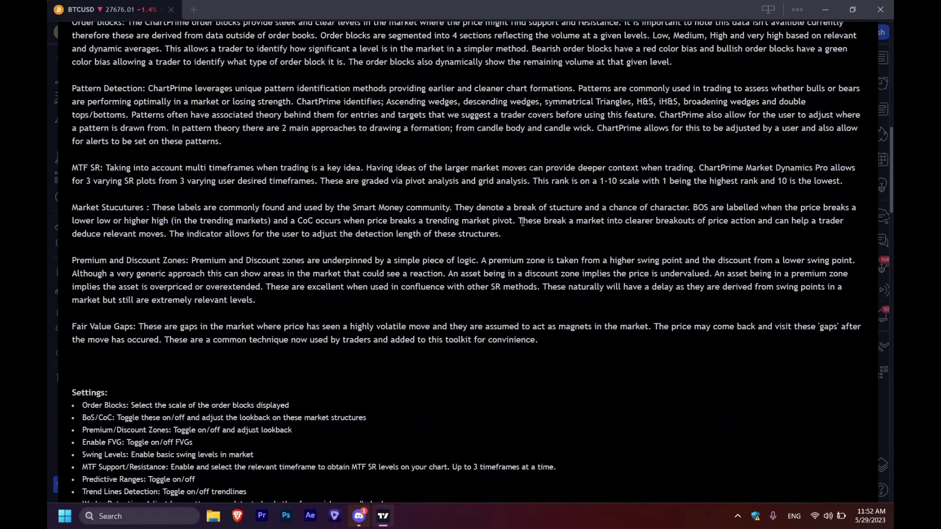
scroll(523, 222, "down", 7)
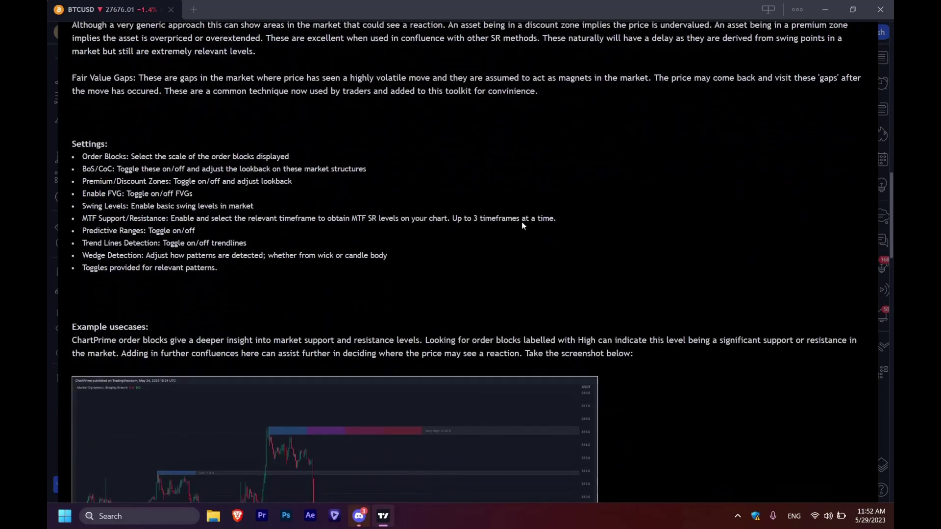
scroll(522, 224, "down", 13)
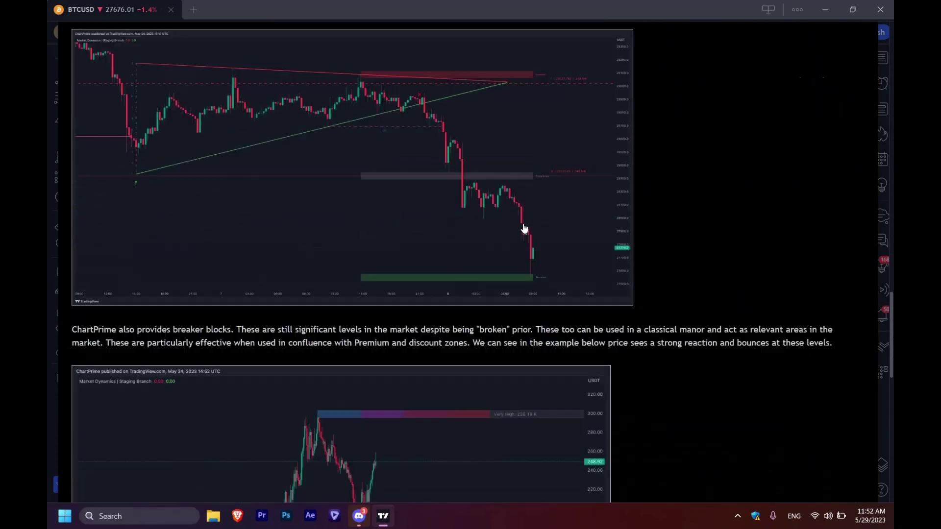
scroll(522, 240, "down", 2)
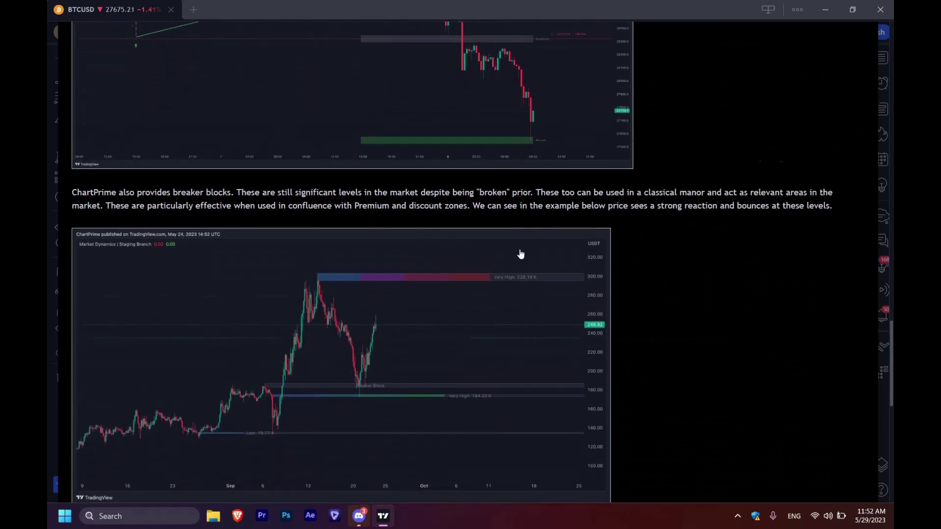
scroll(515, 252, "down", 9)
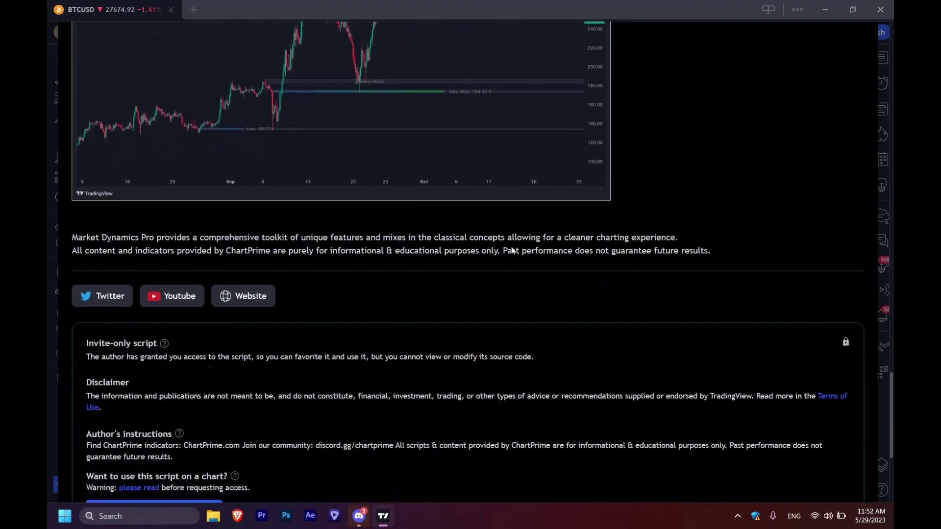
scroll(510, 245, "up", 2)
scroll(513, 251, "up", 20)
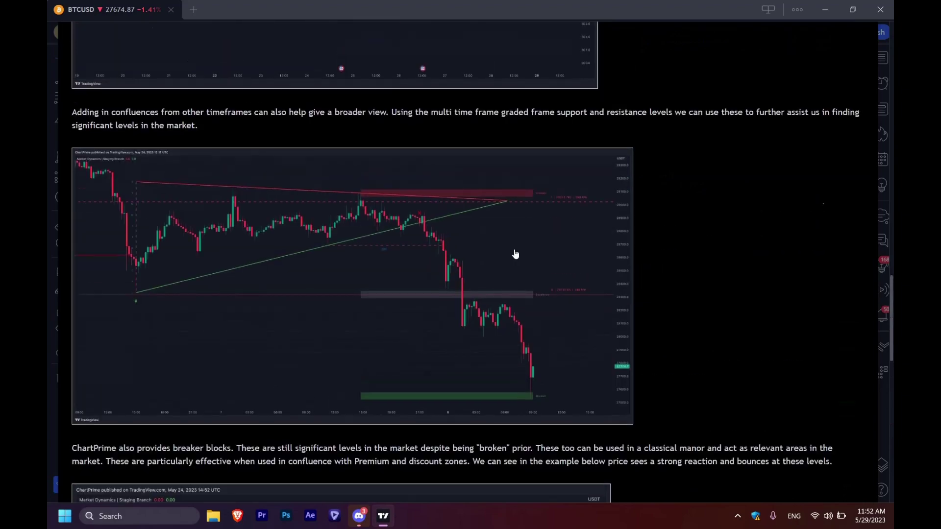
scroll(512, 247, "up", 15)
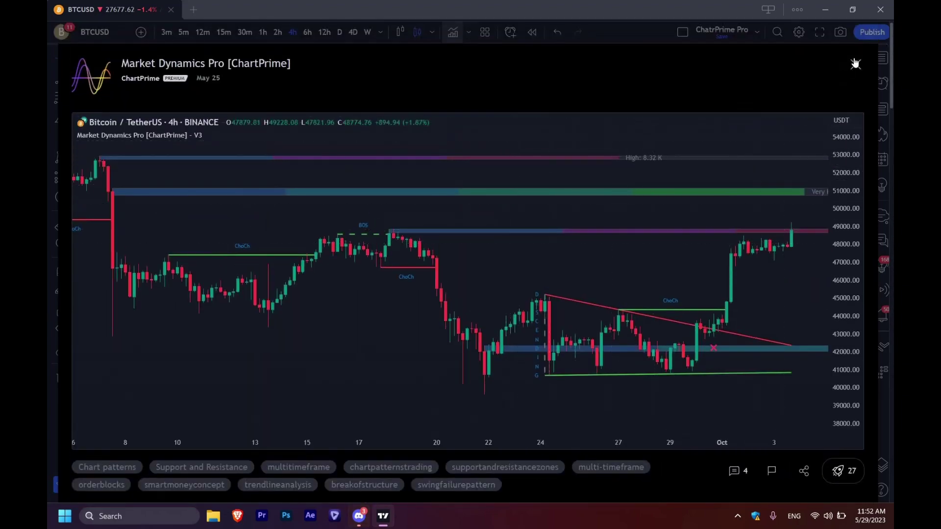
left_click(853, 72)
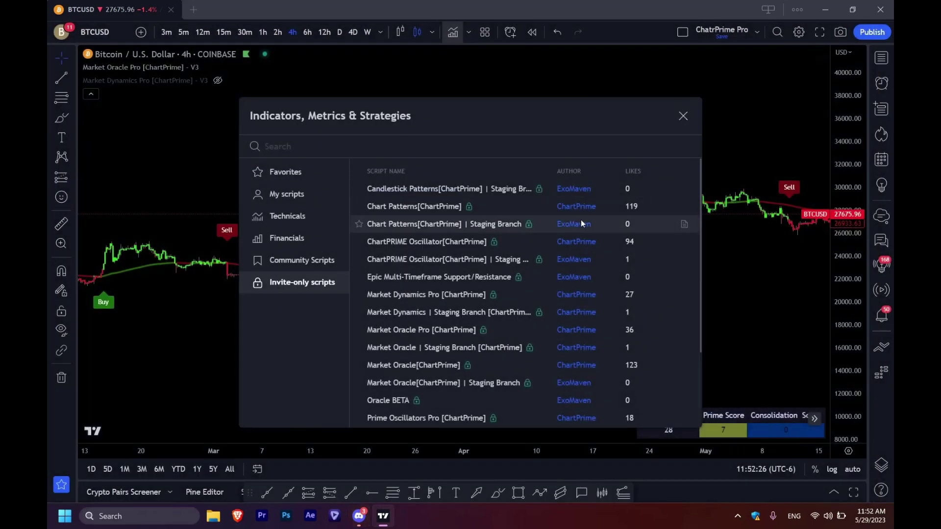
left_click(683, 117)
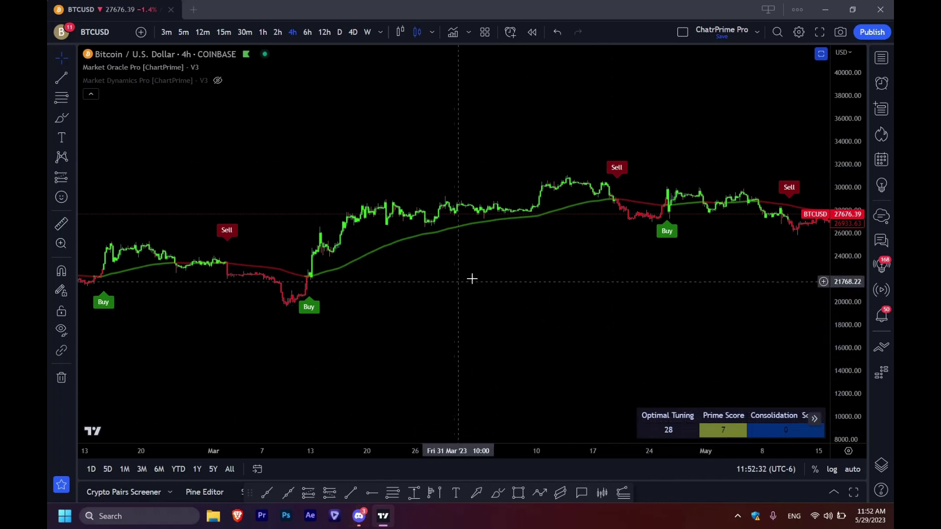
Step: Open Market Oracle Pro's settings and review its Candle Highlighting options, keeping the Trend Static choice
scroll(473, 280, "down", 2)
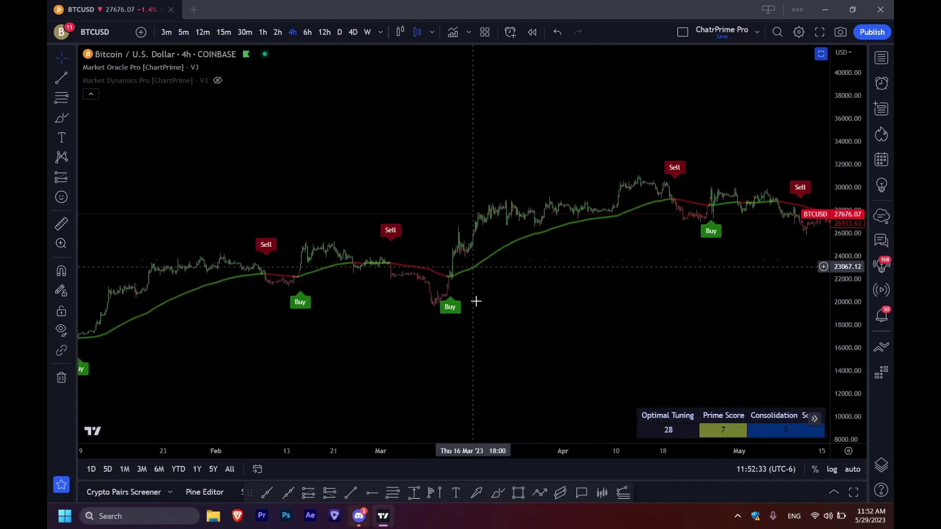
double_click(446, 315)
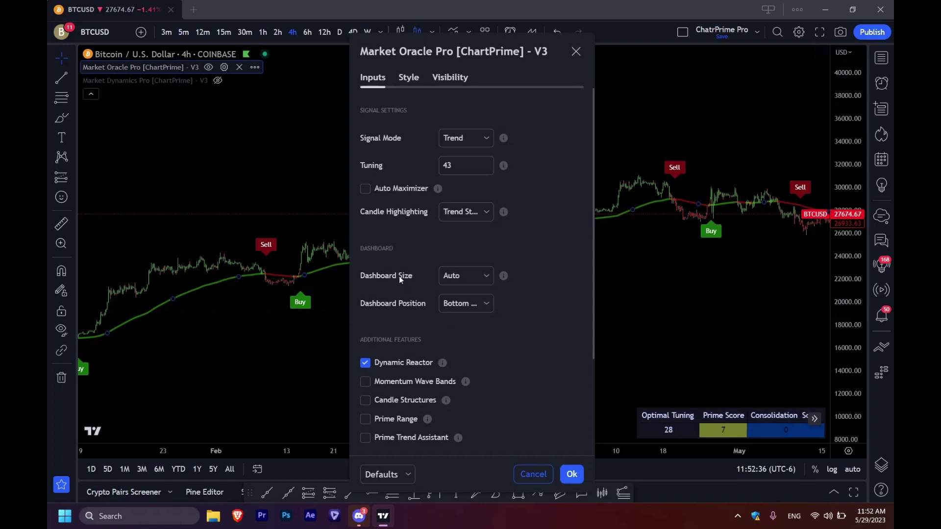
left_click(473, 214)
left_click(483, 272)
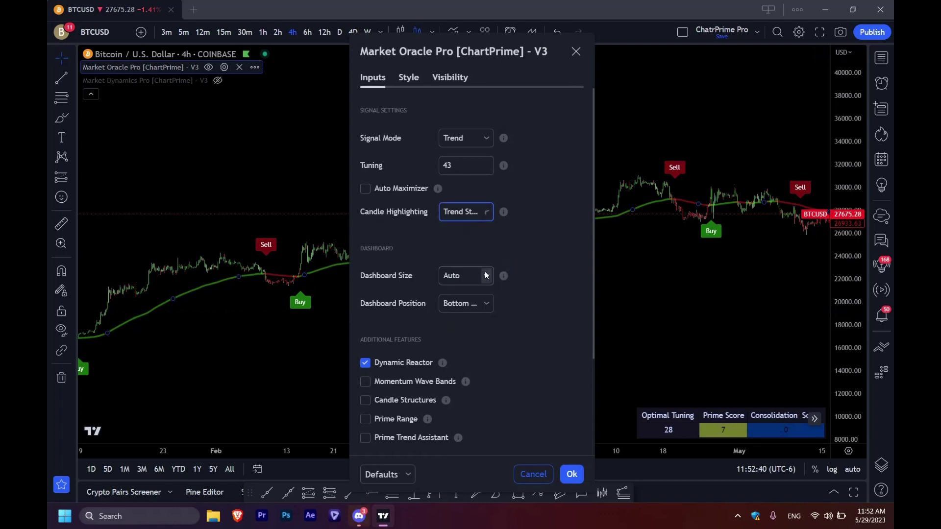
left_click(572, 475)
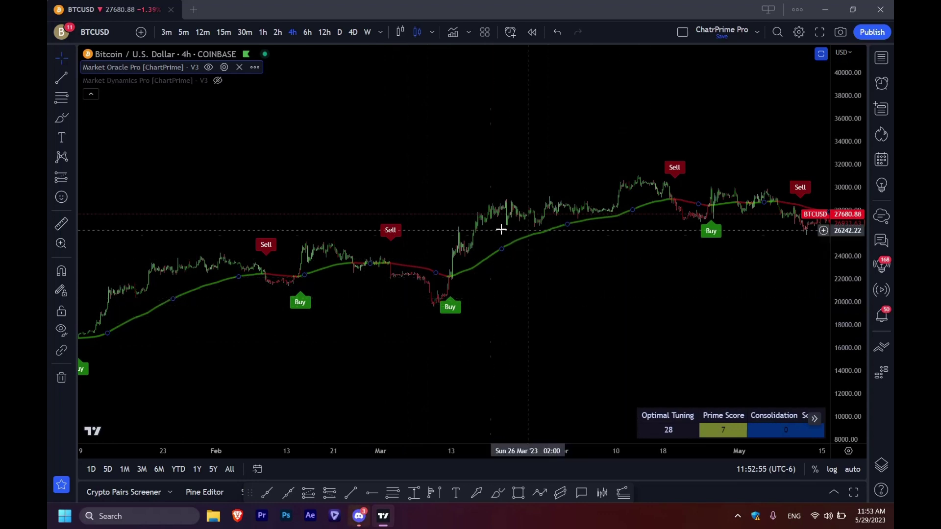
Step: Review the available Dashboard Size and Dashboard Position options in Market Oracle Pro's settings, leaving both as they are
double_click(674, 170)
left_click_drag(506, 54, 365, 52)
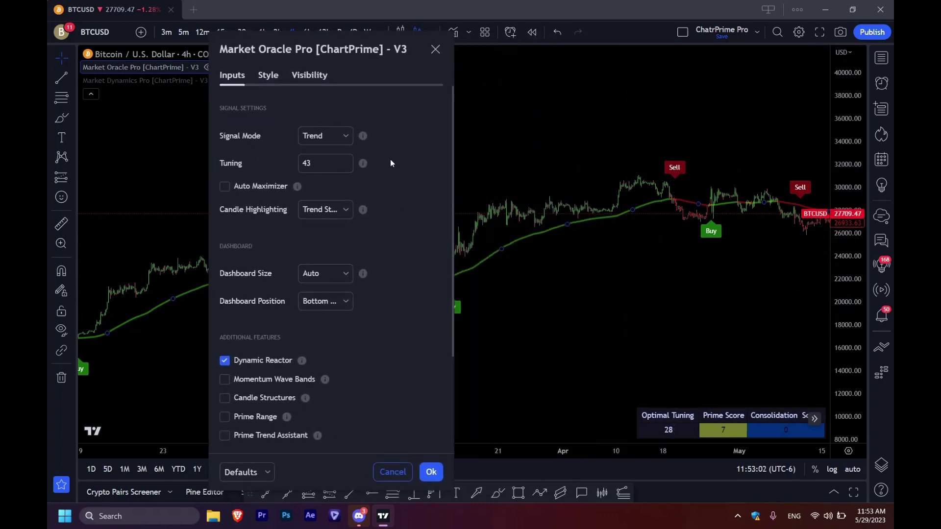
scroll(356, 221, "down", 1)
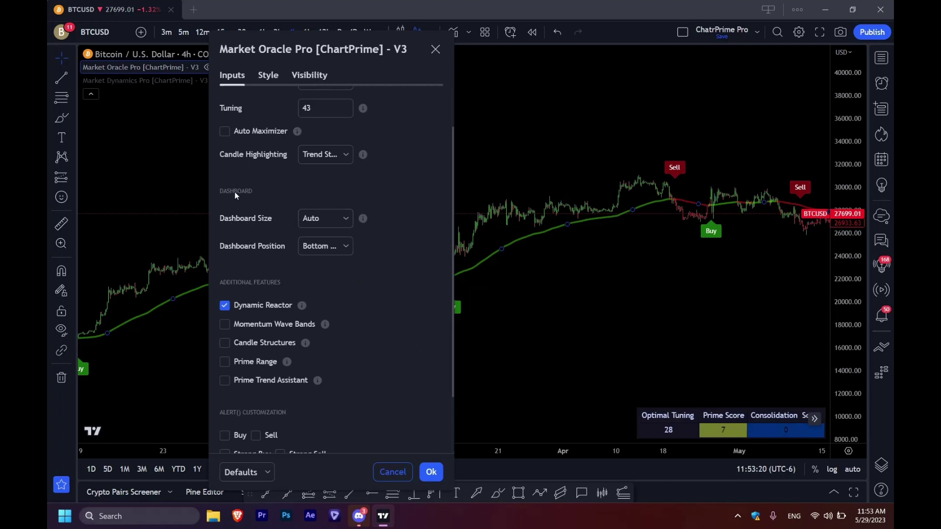
left_click(328, 221)
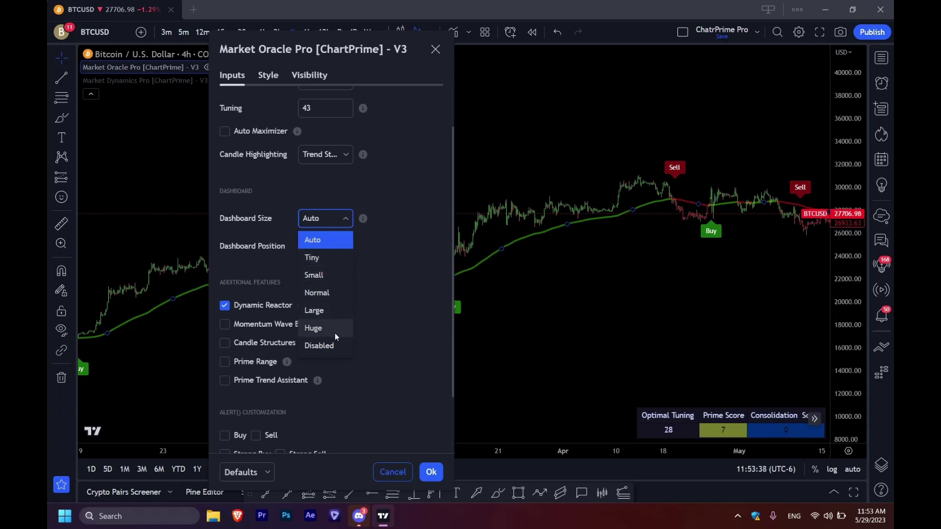
left_click(403, 222)
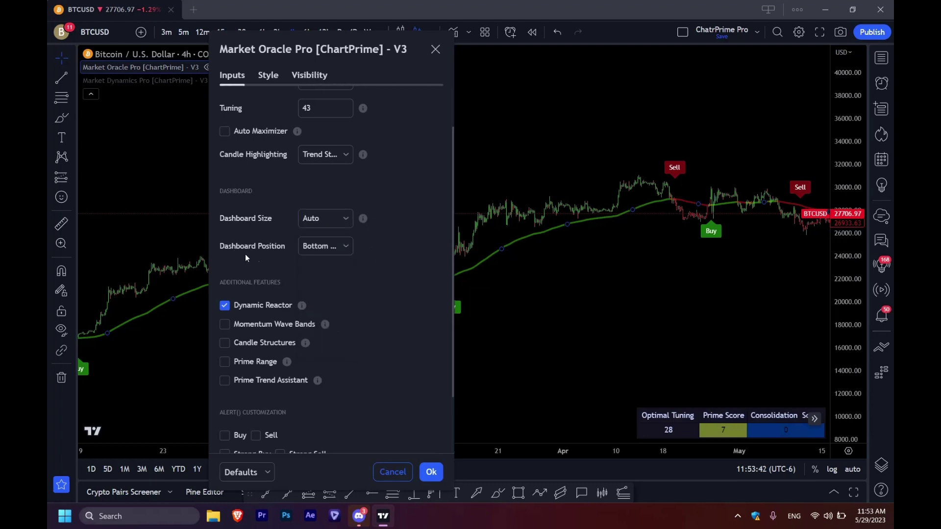
left_click(321, 249)
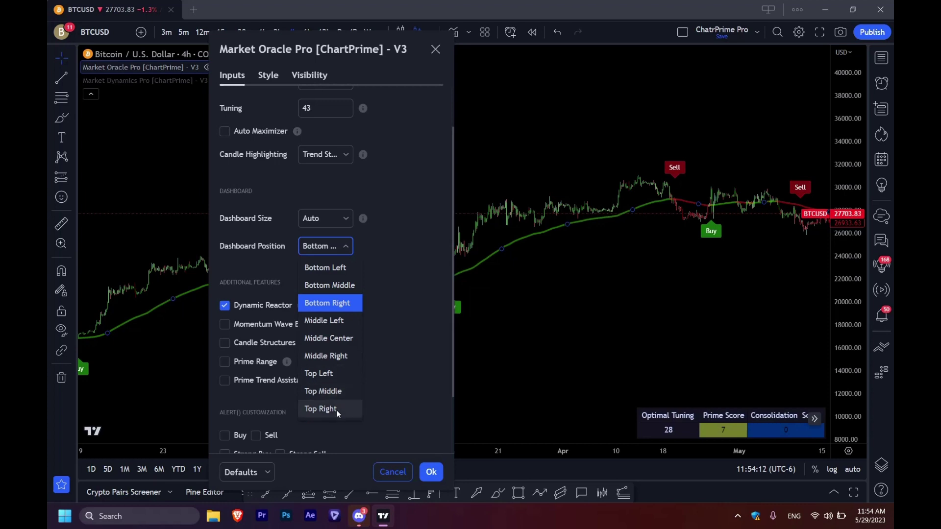
left_click(409, 254)
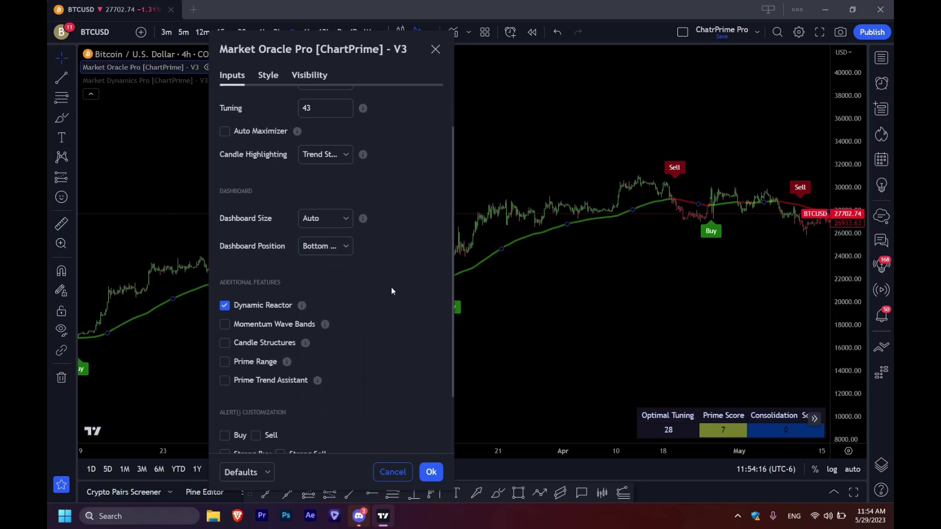
left_click(431, 472)
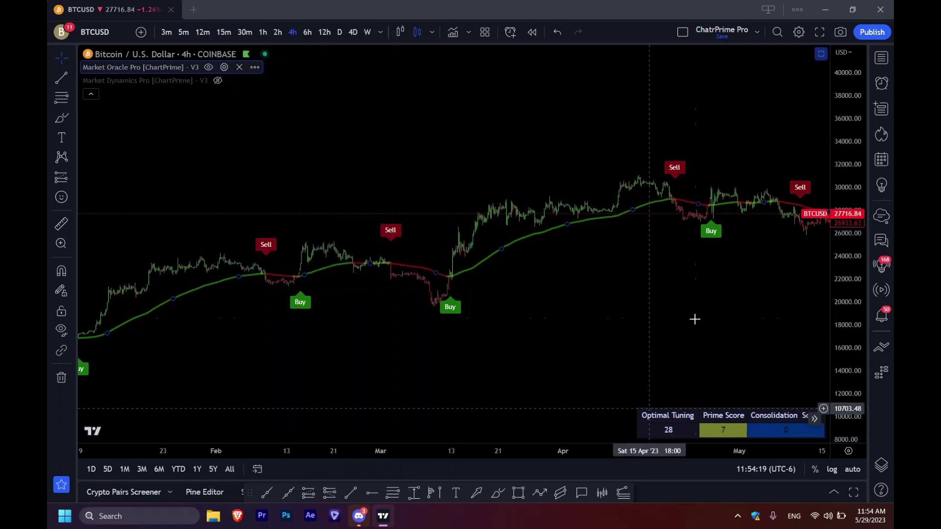
Step: Draw a brush arrow pointing at the dashboard's Optimal Tuning field and circle its value
left_click_drag(679, 348, 591, 347)
left_click(62, 118)
mouse_move(596, 314)
left_mouse_down()
mouse_move(634, 354)
mouse_move(656, 406)
mouse_move(668, 390)
left_mouse_up()
mouse_move(672, 430)
left_mouse_down()
mouse_move(659, 424)
mouse_move(668, 440)
mouse_move(680, 422)
left_mouse_up()
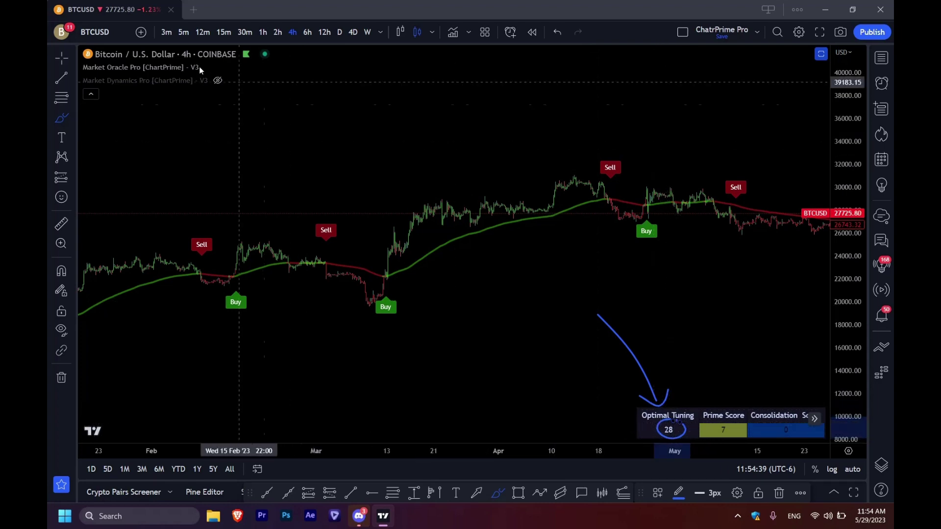
Step: Compare Market Oracle Pro's Tuning setting with the dashboard's Optimal Tuning, and undo the brush arrow and circle
left_click(224, 68)
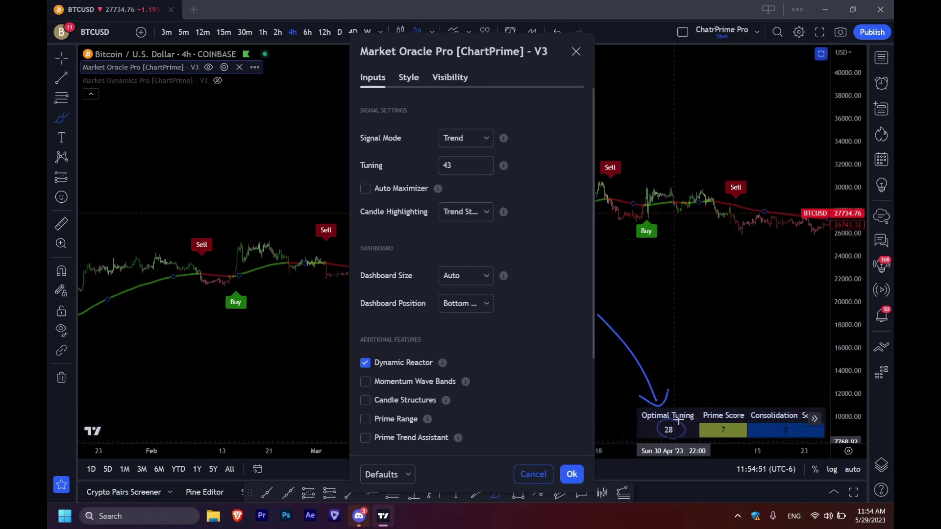
left_click(576, 51)
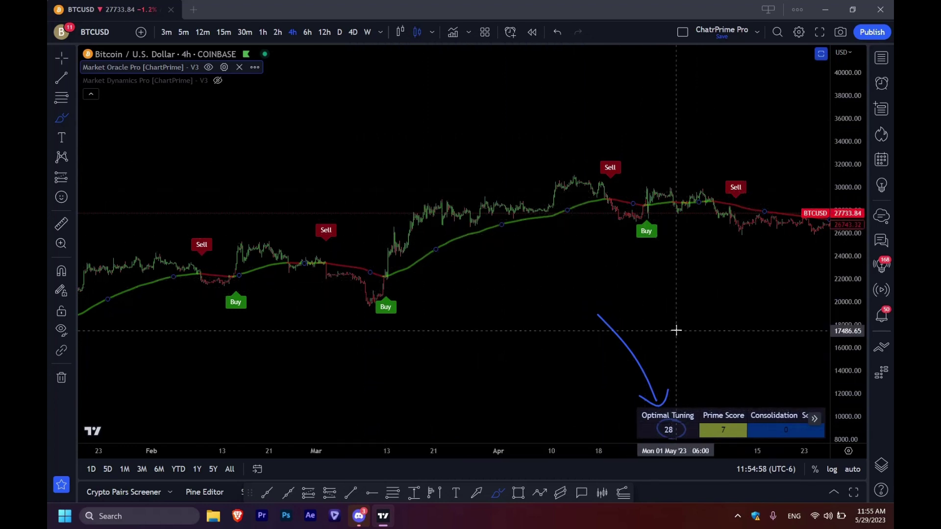
key("ctrl+z")
key("ctrl+z")
Step: Mark the Prime Score with a brush arrow, a handwritten 1-10 and a circled March Buy signal, and remove all drawings
mouse_move(686, 323)
left_mouse_down()
mouse_move(716, 384)
mouse_move(723, 392)
mouse_move(730, 383)
left_mouse_up()
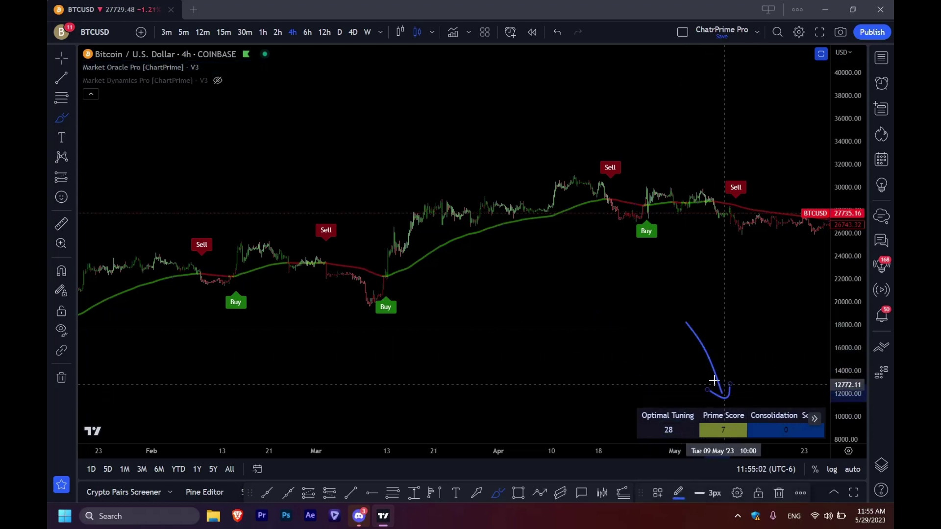
mouse_move(591, 299)
left_mouse_down()
mouse_move(592, 324)
mouse_move(627, 308)
mouse_move(638, 308)
mouse_move(638, 319)
mouse_move(651, 298)
left_mouse_up()
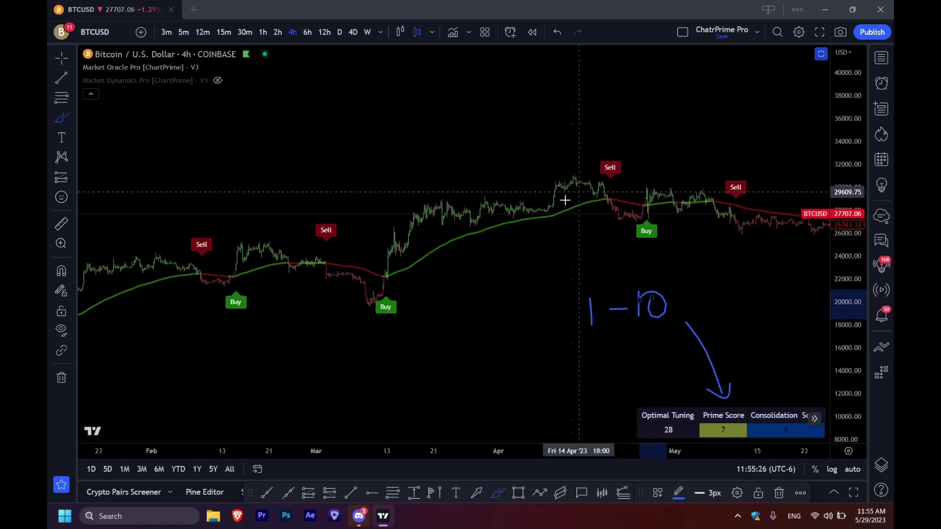
mouse_move(387, 293)
left_mouse_down()
mouse_move(385, 316)
mouse_move(378, 296)
mouse_move(397, 297)
left_mouse_up()
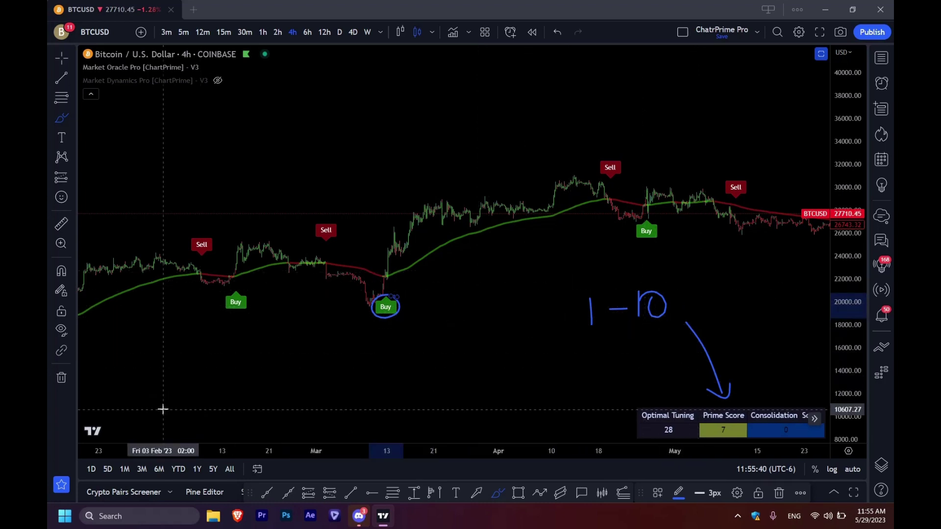
left_click(62, 377)
left_click(118, 377)
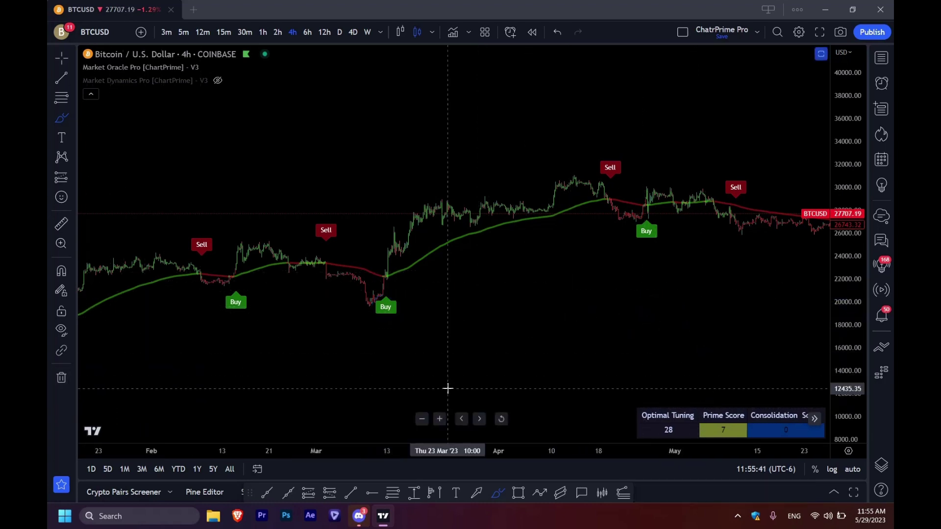
Step: Draw a new brush arrow pointing at the dashboard's Prime Score and bring the latest May 2023 candles into a closer view
mouse_move(683, 338)
left_mouse_down()
mouse_move(703, 384)
mouse_move(719, 397)
mouse_move(727, 382)
left_mouse_up()
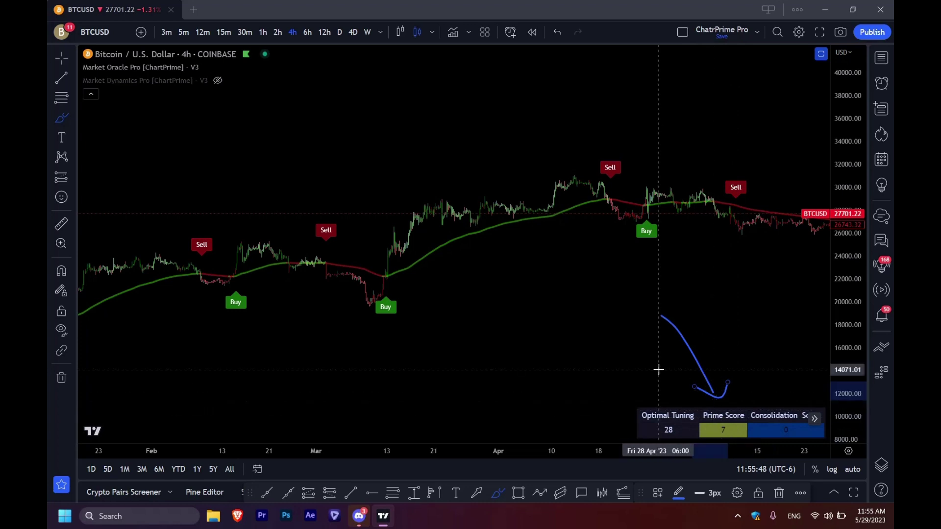
left_click_drag(629, 251, 332, 247)
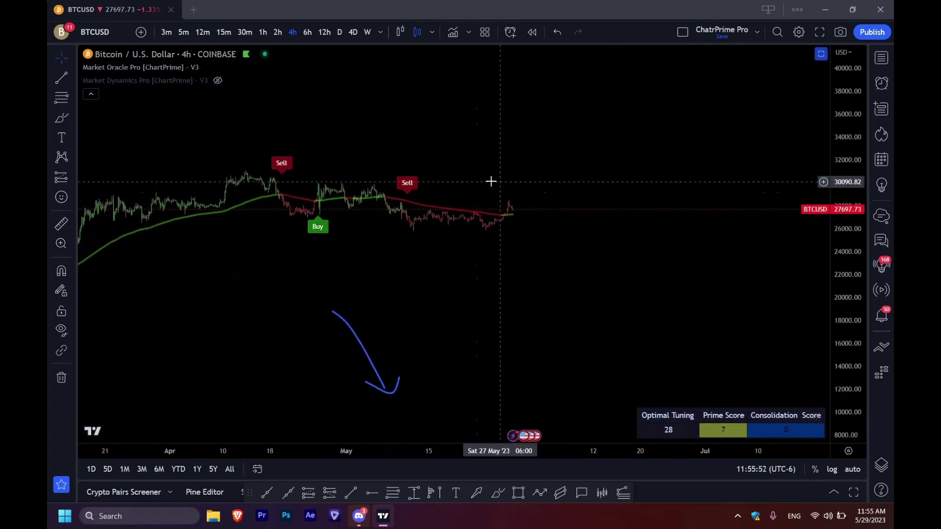
left_click(61, 117)
left_click_drag(838, 245, 836, 216)
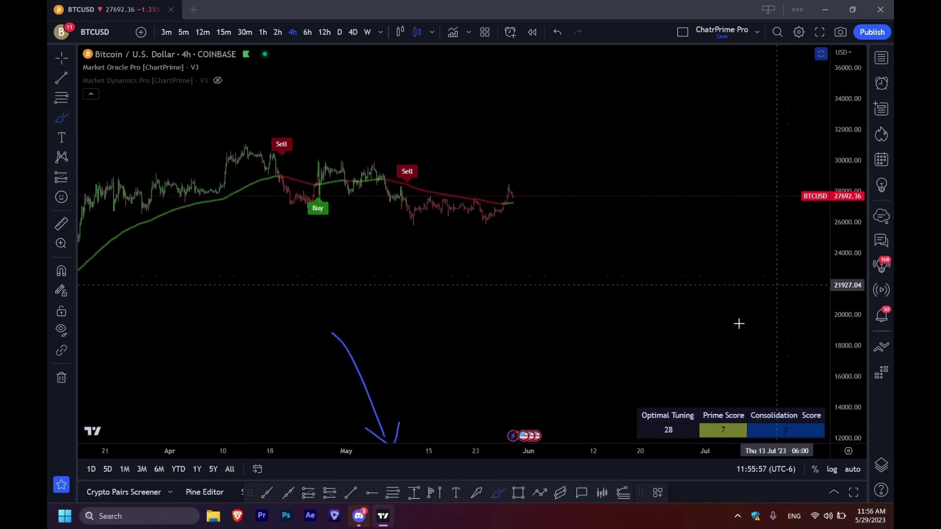
Step: Trace the indicator line from the May Sell signal into June with the brush, circle that signal and the latest candles, and add arrows
left_click_drag(399, 182, 560, 207)
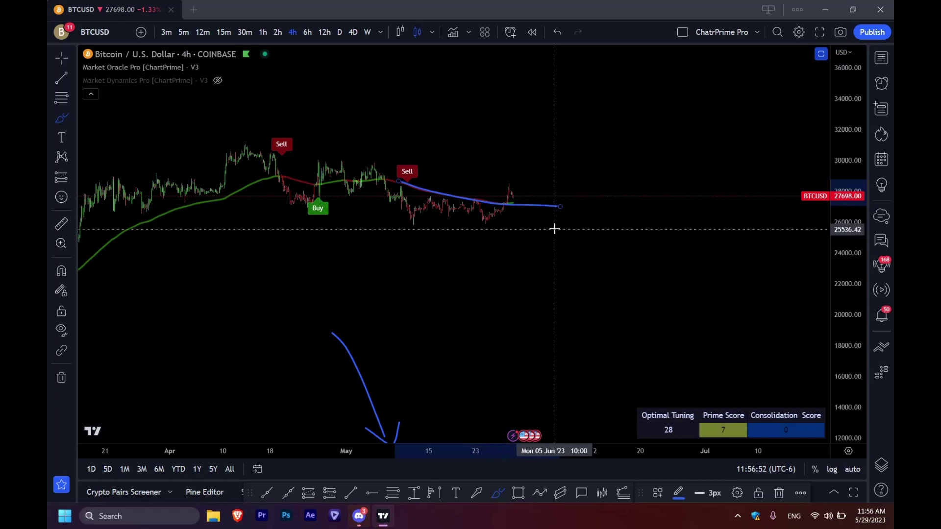
mouse_move(503, 180)
left_mouse_down()
mouse_move(516, 177)
mouse_move(521, 194)
mouse_move(475, 195)
mouse_move(570, 200)
left_mouse_up()
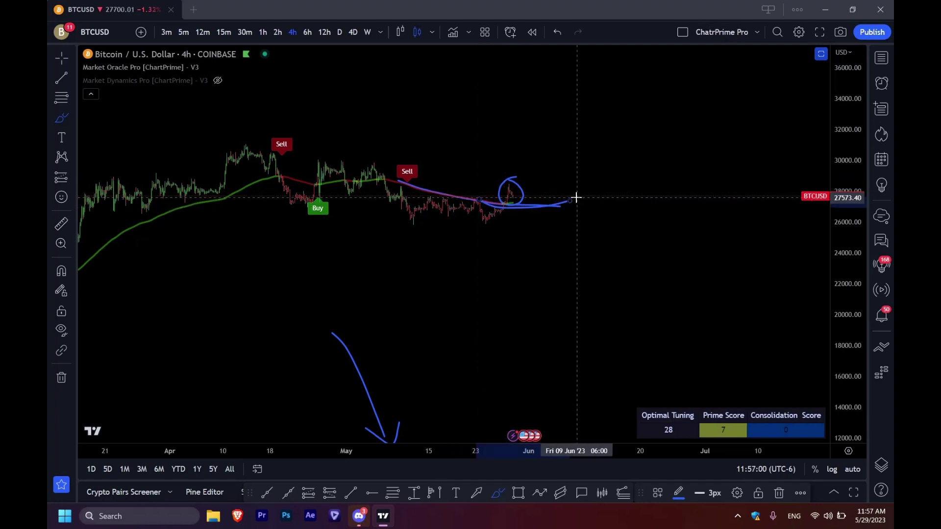
left_click_drag(527, 144, 534, 165)
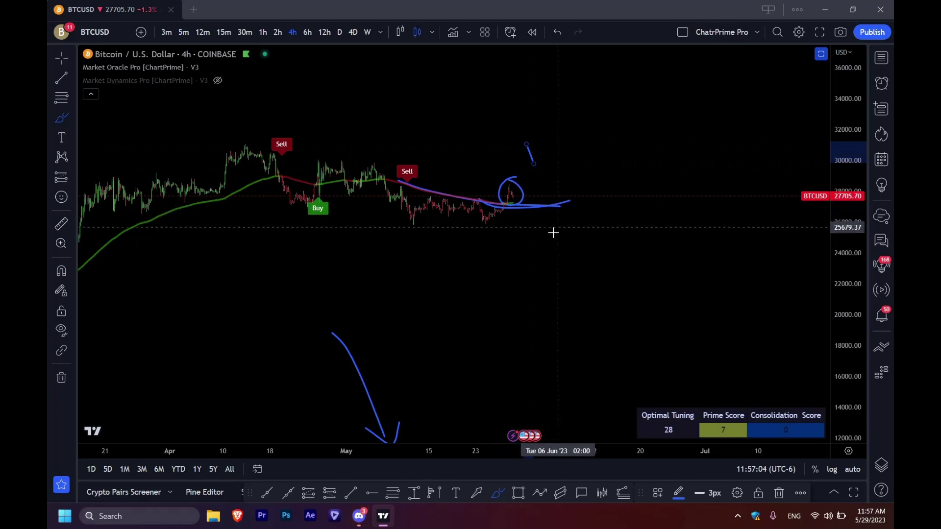
mouse_move(413, 158)
left_mouse_down()
mouse_move(387, 172)
mouse_move(415, 162)
mouse_move(496, 189)
mouse_move(478, 200)
left_mouse_up()
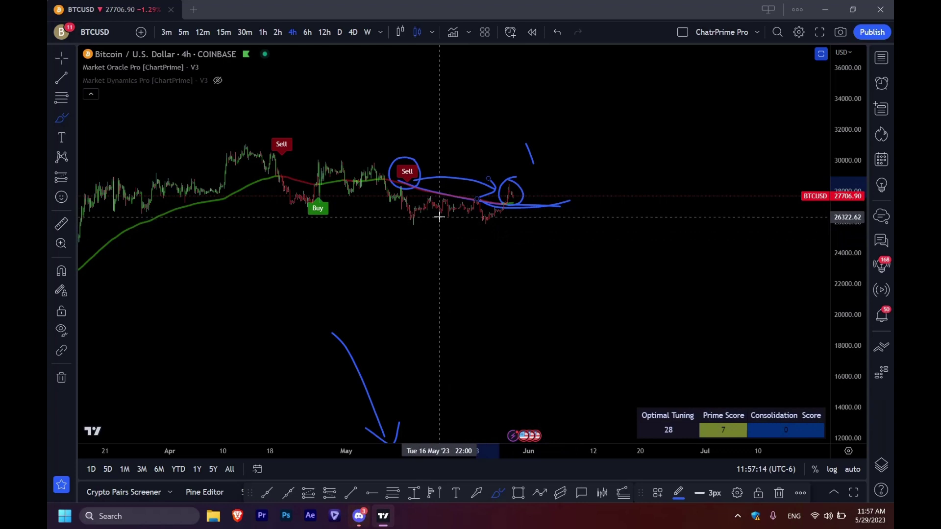
left_click_drag(475, 220, 507, 181)
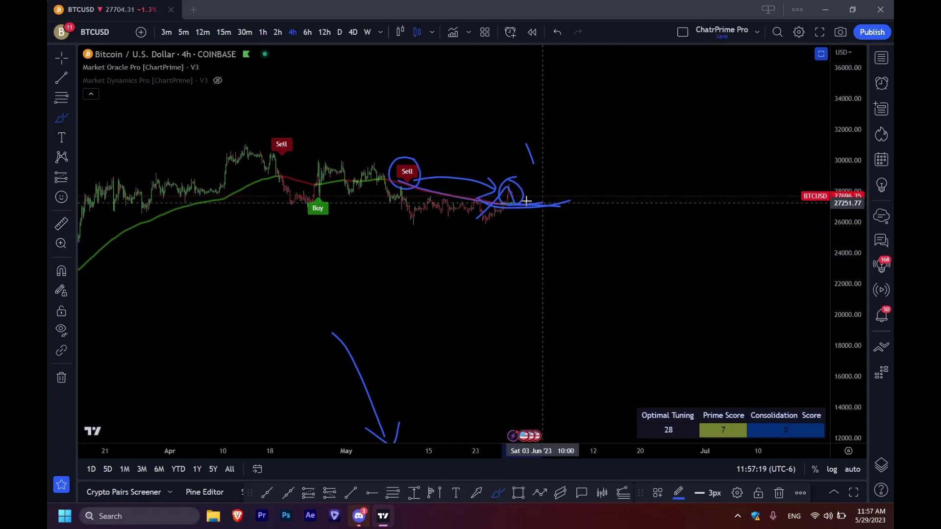
Step: Finish the brush mark at the latest candles and handwrite BU and BE tallies above them with a 1 under BE
left_click_drag(510, 190, 521, 222)
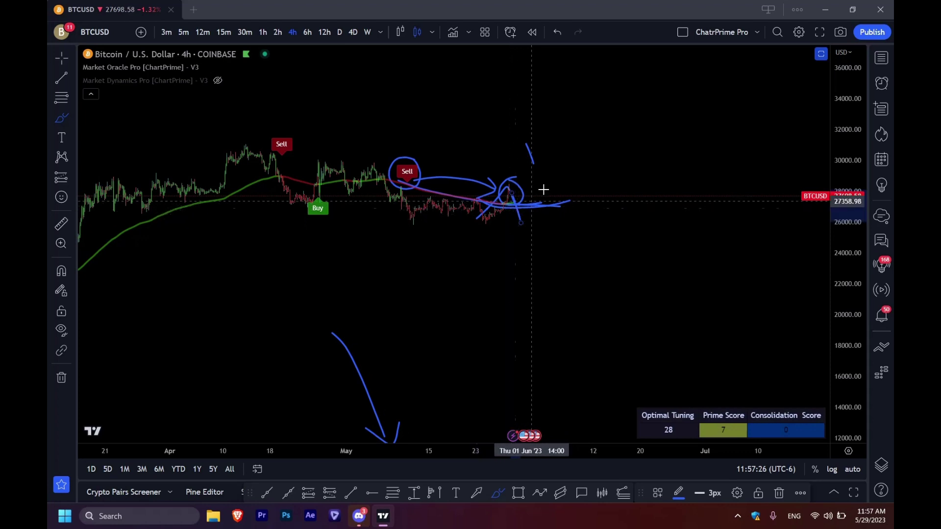
mouse_move(493, 110)
left_mouse_down()
mouse_move(506, 120)
mouse_move(538, 97)
left_mouse_up()
mouse_move(609, 73)
left_mouse_down()
mouse_move(615, 98)
mouse_move(630, 79)
mouse_move(619, 102)
left_mouse_up()
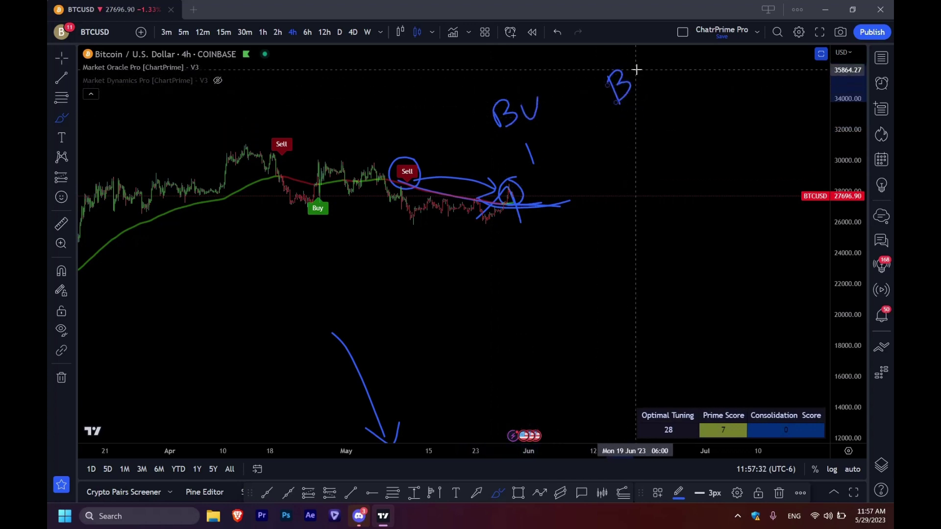
left_click_drag(659, 56, 647, 86)
mouse_move(649, 78)
left_mouse_down()
mouse_move(668, 80)
mouse_move(664, 125)
left_mouse_up()
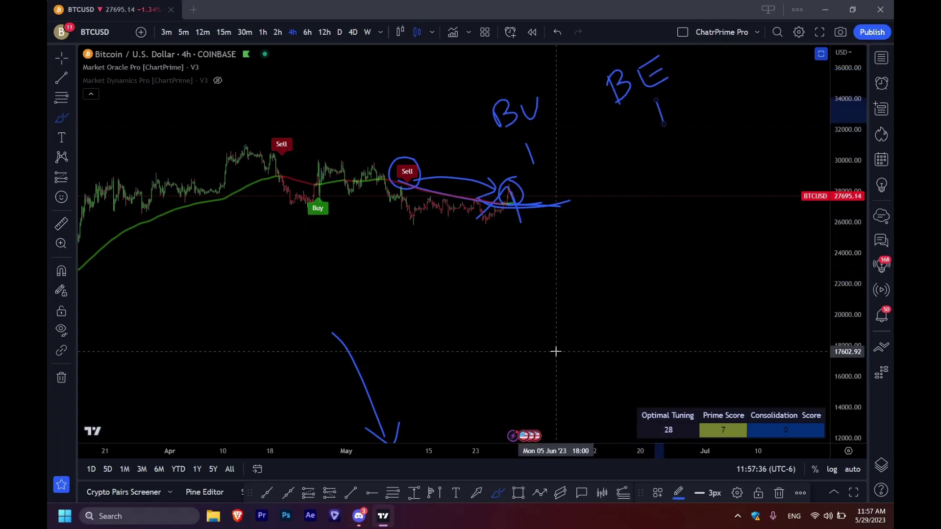
key("Escape")
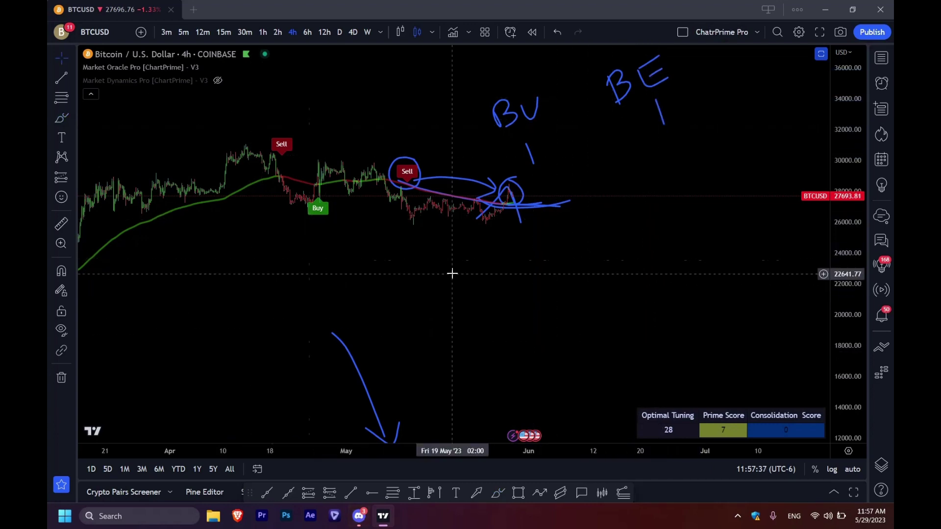
Step: Restore the Prime Oscillators Pro pane and brush a zero-level line, a circled latest OB marker and a projected dip and rebound
double_click(442, 325)
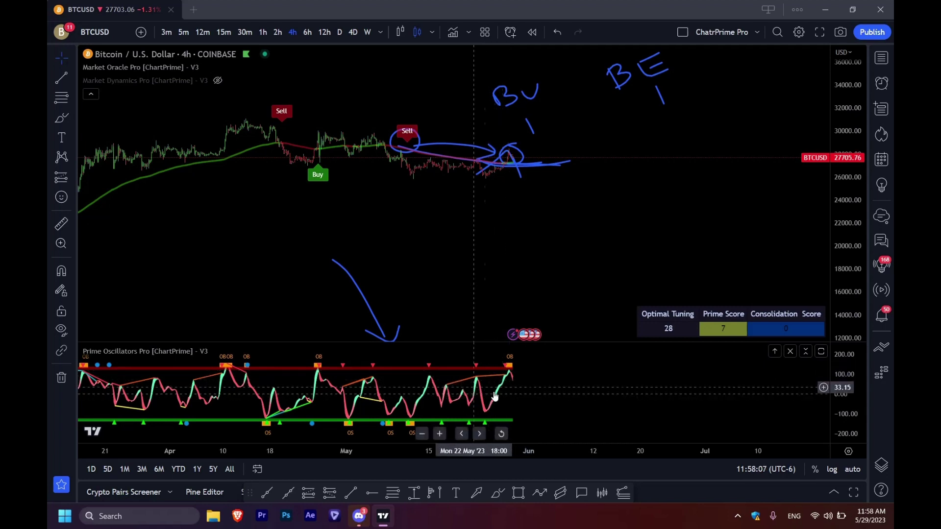
left_click(61, 117)
left_click_drag(494, 396, 607, 394)
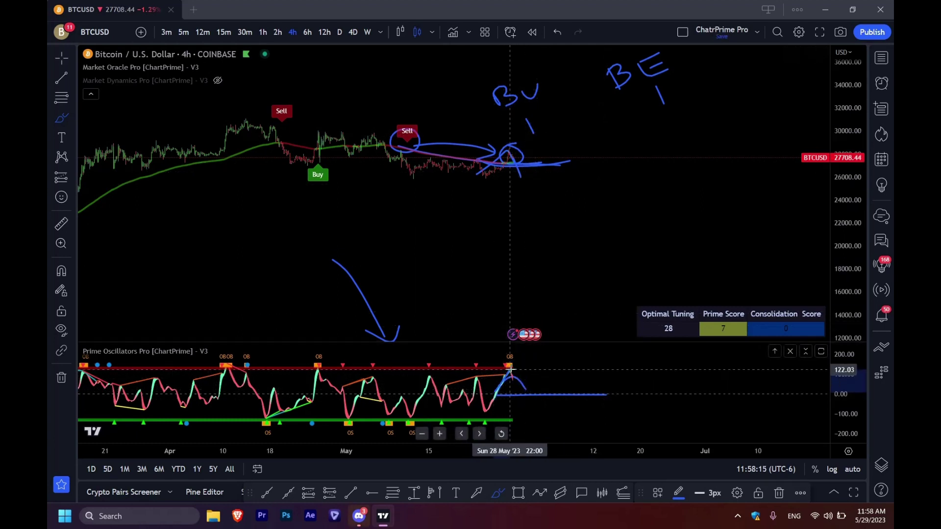
mouse_move(510, 352)
left_mouse_down()
mouse_move(498, 365)
mouse_move(515, 375)
mouse_move(502, 387)
left_mouse_up()
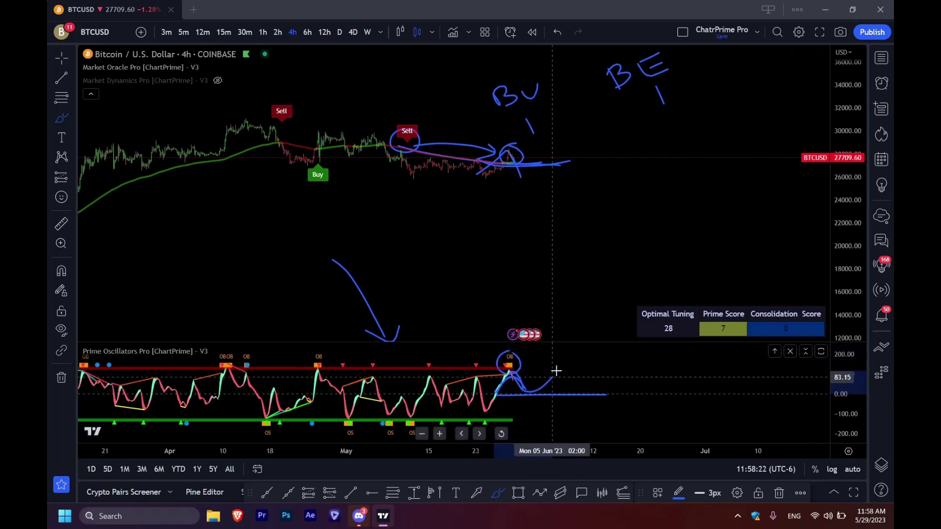
left_click_drag(530, 389, 558, 368)
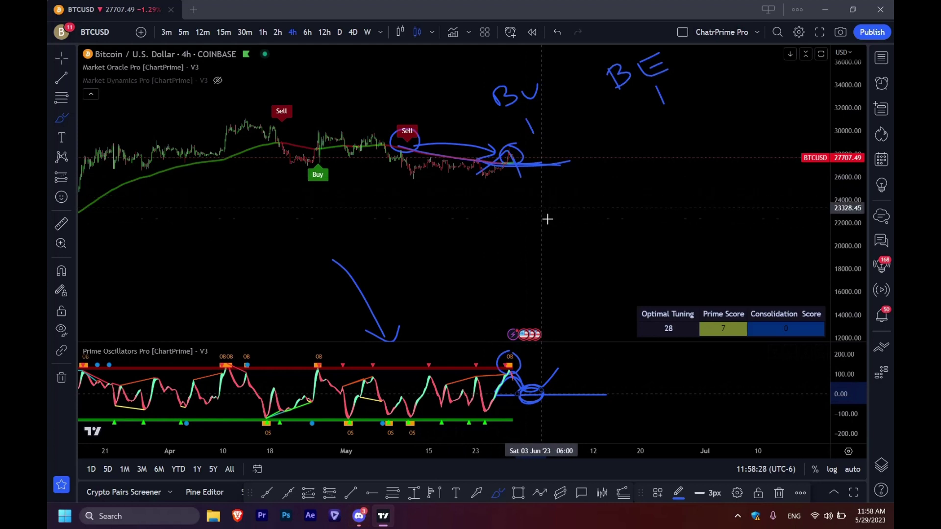
Step: Add a second tally mark under BU and circle both the BU and BE tallies with the brush
left_click_drag(539, 116, 543, 125)
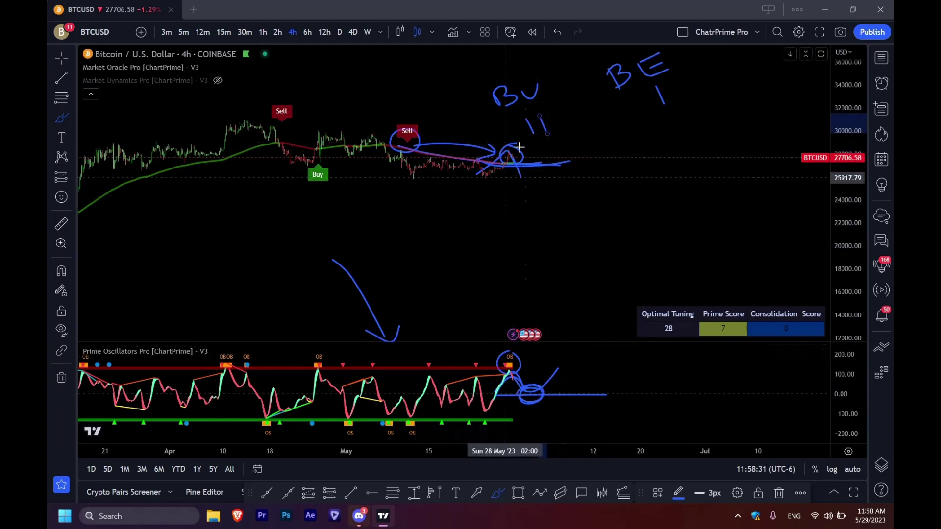
scroll(583, 191, "down", 3)
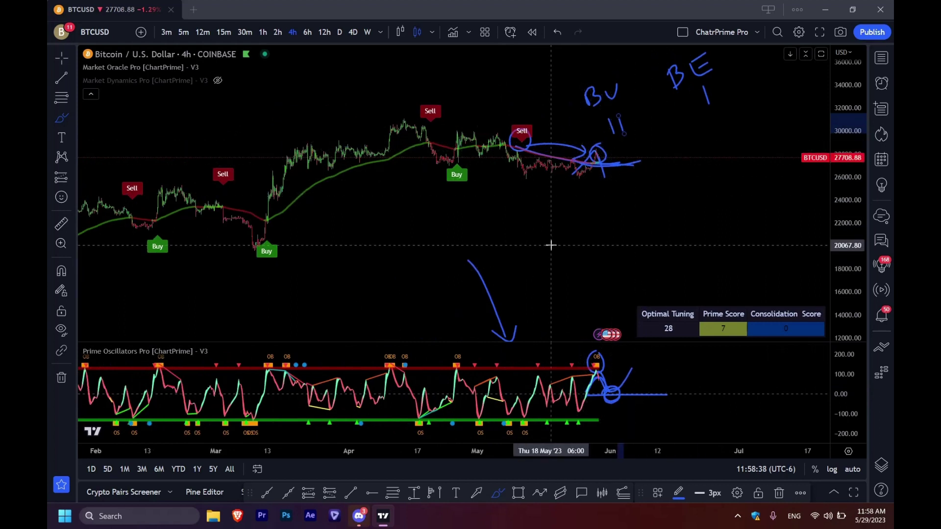
left_click_drag(624, 63, 675, 147)
mouse_move(603, 71)
left_mouse_down()
mouse_move(576, 98)
mouse_move(636, 156)
mouse_move(594, 64)
left_mouse_up()
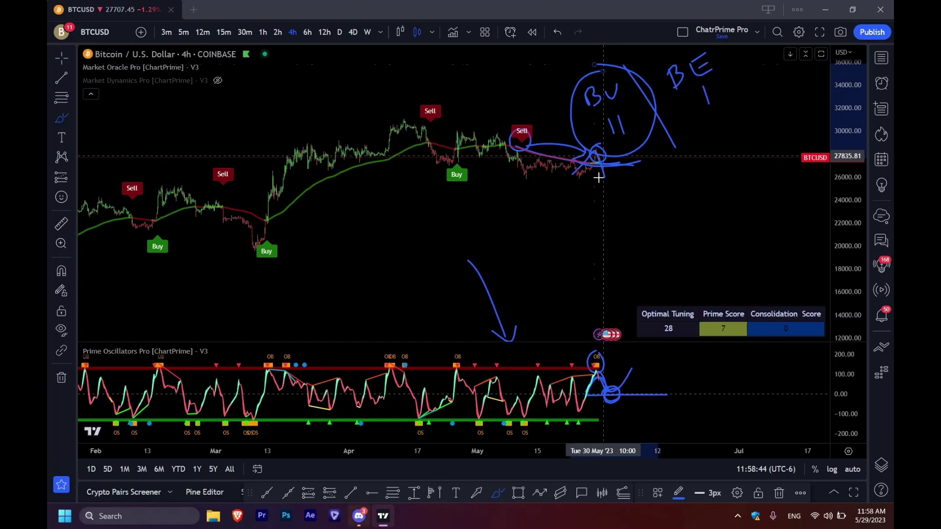
mouse_move(654, 59)
left_mouse_down()
mouse_move(679, 126)
mouse_move(715, 47)
left_mouse_up()
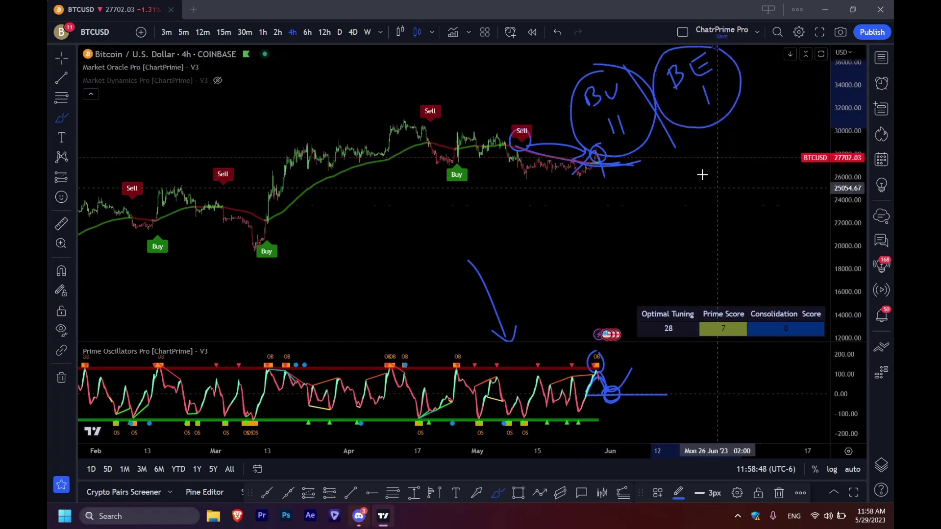
Step: Brush arrows toward the dashboard's Prime Score with a handwritten 1-10 scale and marks above it, and remove all drawings
mouse_move(701, 179)
left_mouse_down()
mouse_move(720, 294)
mouse_move(735, 282)
left_mouse_up()
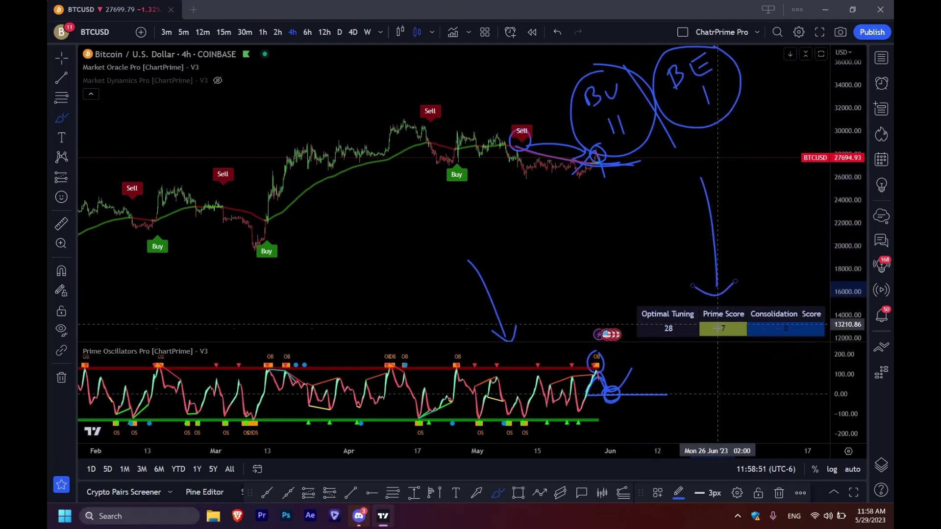
mouse_move(724, 195)
left_mouse_down()
mouse_move(726, 226)
mouse_move(758, 192)
mouse_move(783, 199)
mouse_move(770, 192)
left_mouse_up()
left_click_drag(756, 250, 742, 293)
left_click_drag(748, 172, 735, 188)
left_click_drag(730, 152, 739, 147)
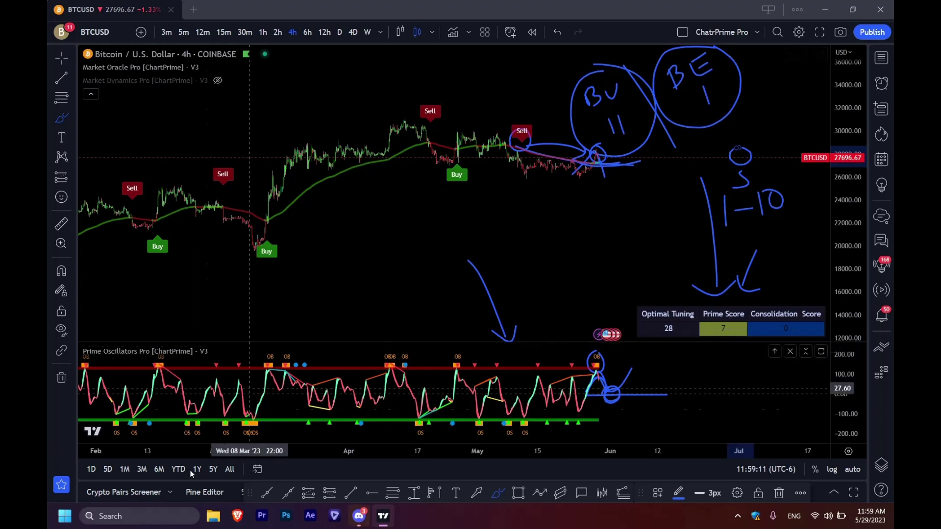
left_click(61, 378)
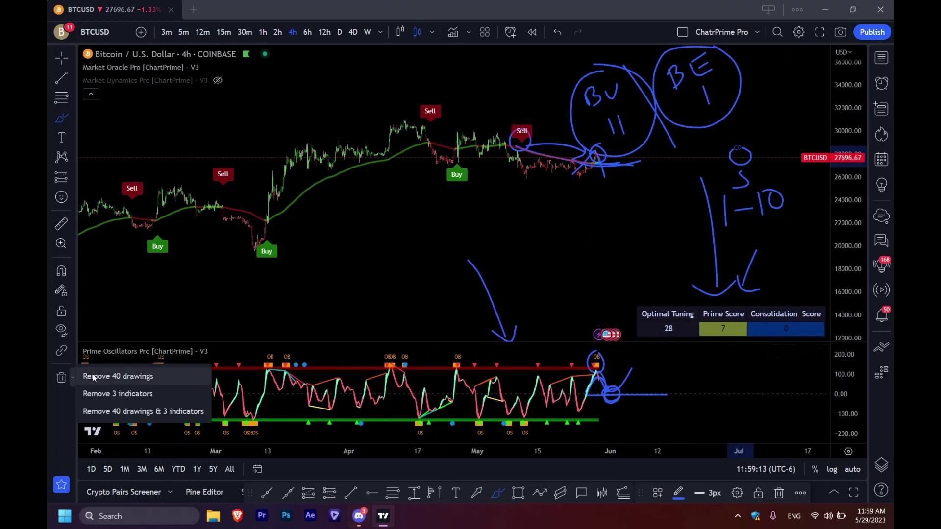
left_click(123, 377)
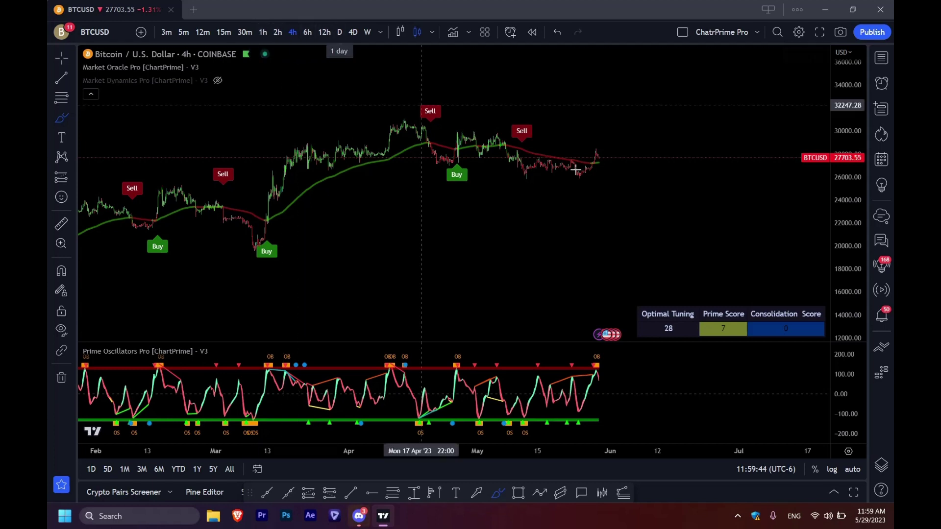
Step: Brush an arch beside the latest candles, arrows toward the chart's upper edge and an arrow pointing at the Prime Score
mouse_move(627, 226)
left_mouse_down()
mouse_move(648, 192)
mouse_move(664, 208)
left_mouse_up()
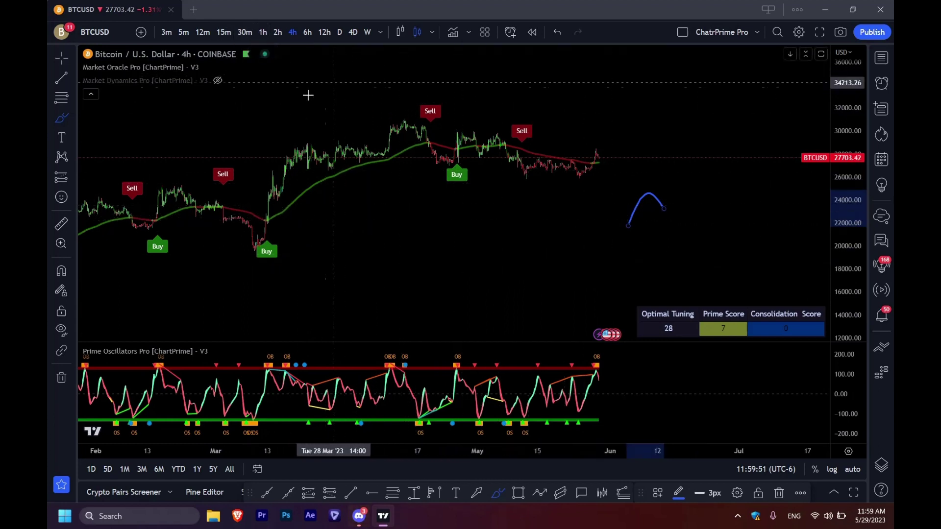
mouse_move(308, 94)
left_mouse_down()
mouse_move(339, 48)
mouse_move(345, 63)
left_mouse_up()
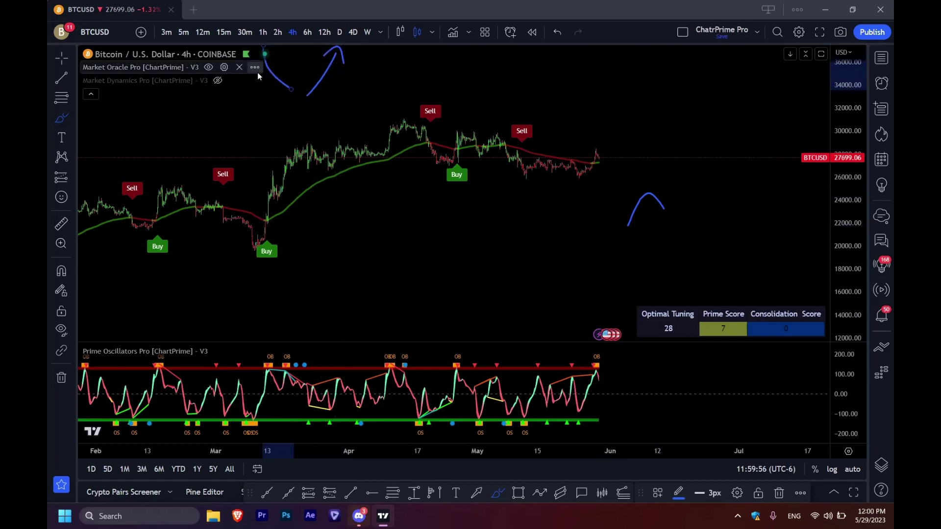
left_click(255, 67)
left_click(281, 58)
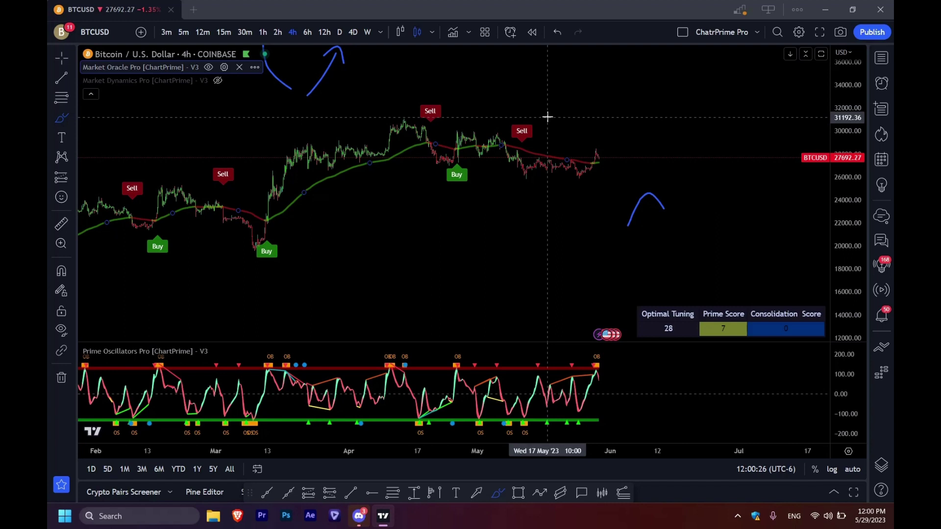
mouse_move(735, 241)
left_mouse_down()
mouse_move(736, 293)
mouse_move(742, 300)
mouse_move(757, 291)
left_mouse_up()
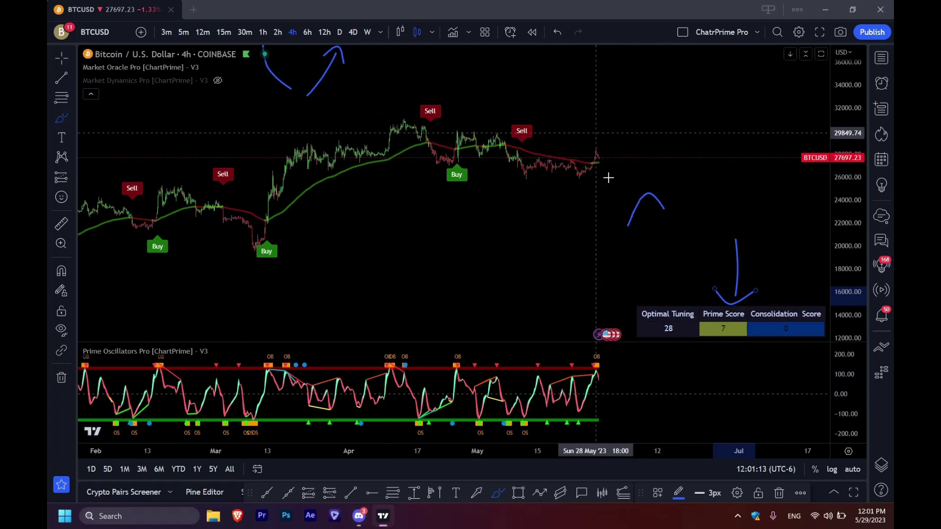
Step: Circle the latest candles and the May Sell signal, underline the candles, and handwrite 1, 2 and 3 beside the price and oscillator
left_click_drag(608, 177, 583, 180)
mouse_move(650, 108)
left_mouse_down()
mouse_move(661, 109)
mouse_move(640, 119)
left_mouse_up()
left_click_drag(574, 164, 625, 166)
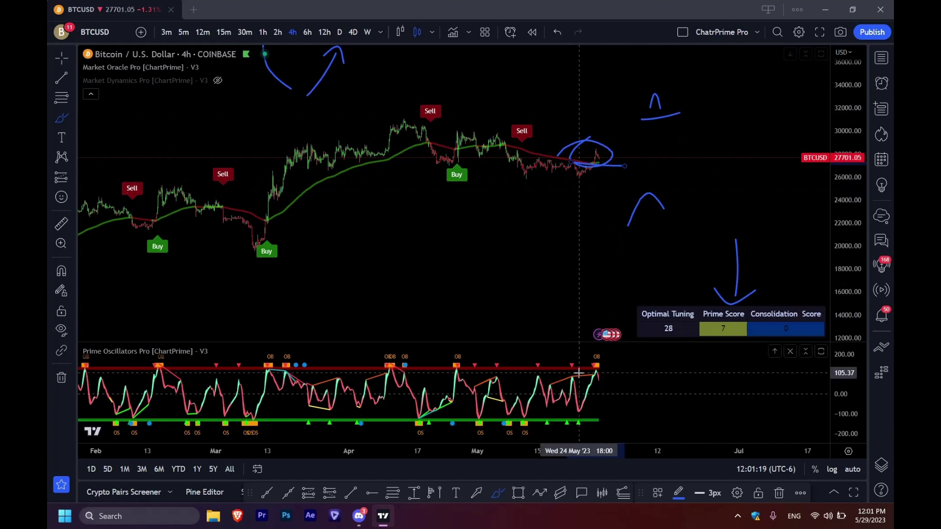
mouse_move(525, 119)
left_mouse_down()
mouse_move(509, 131)
mouse_move(522, 121)
left_mouse_up()
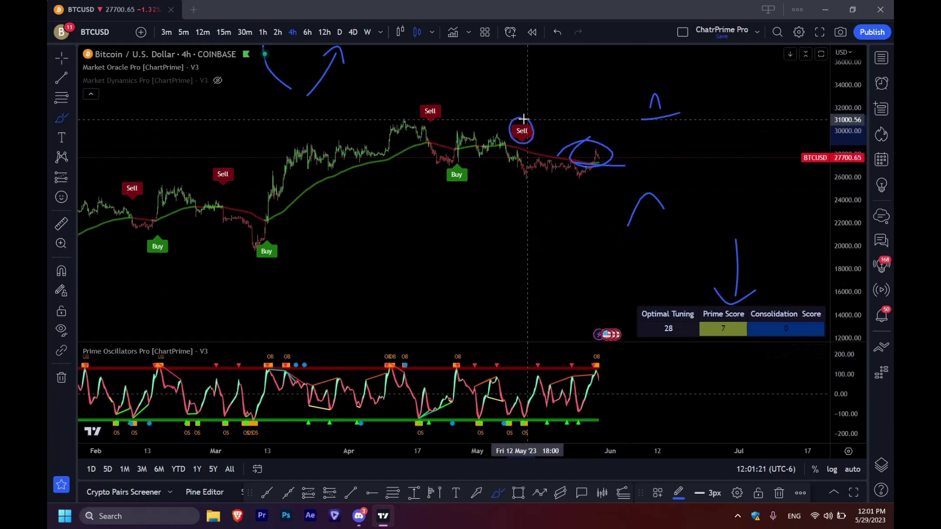
left_click_drag(659, 148, 685, 148)
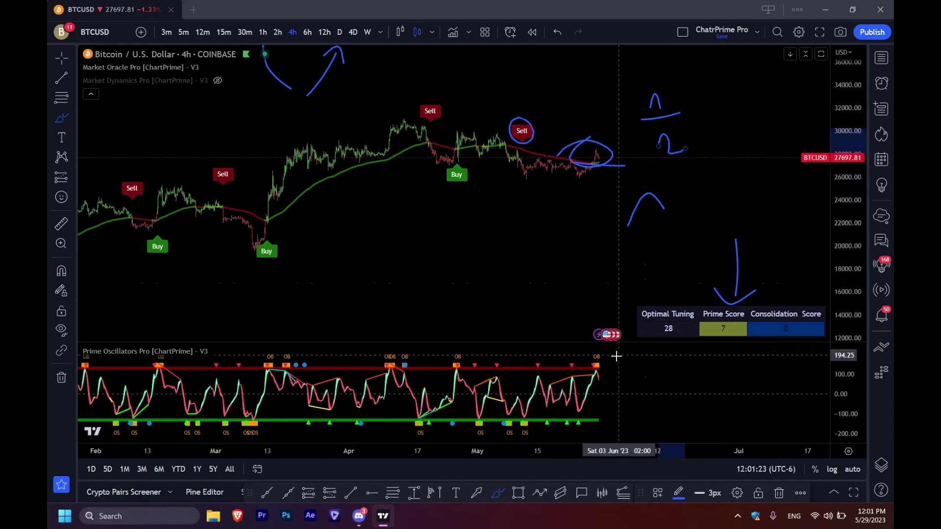
left_click_drag(627, 358, 647, 387)
mouse_move(615, 360)
left_mouse_down()
mouse_move(604, 407)
mouse_move(612, 426)
left_mouse_up()
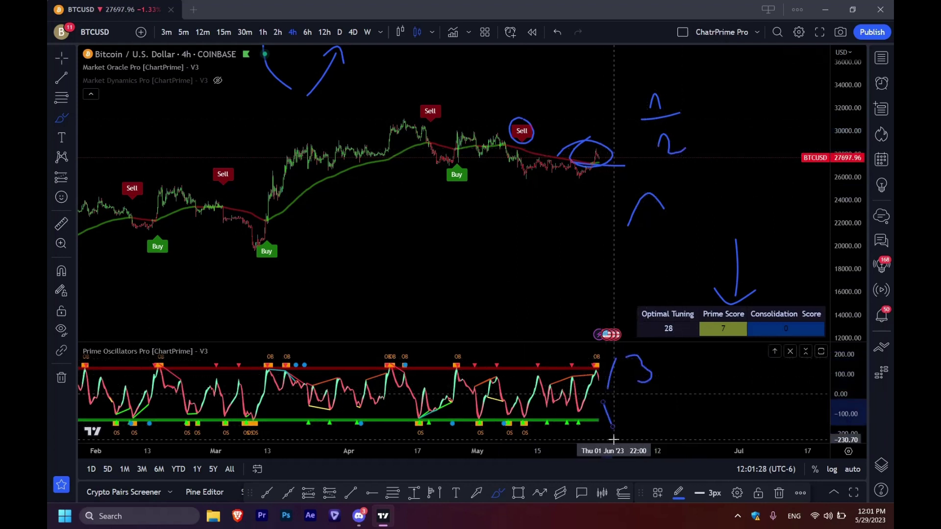
Step: Remove all drawings and brush a fresh arrow pointing at the dashboard's Prime Score
left_click(61, 378)
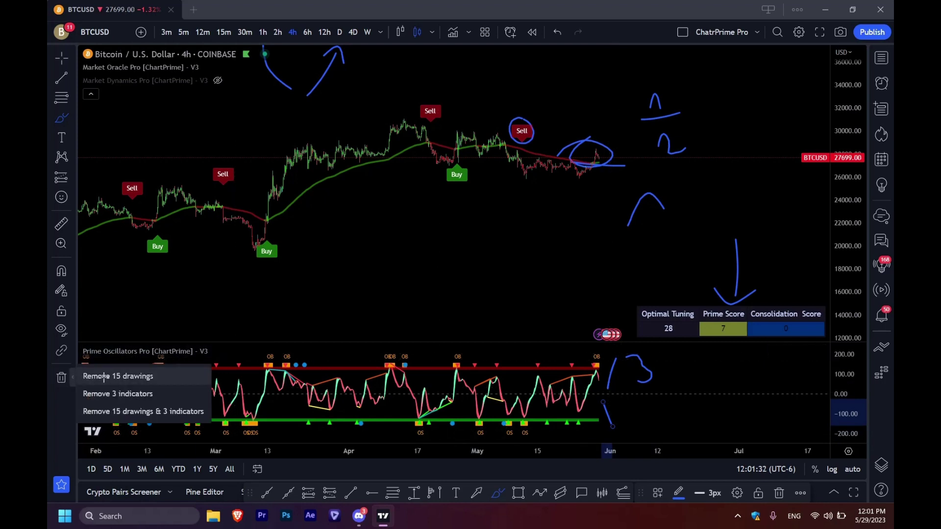
left_click(91, 376)
mouse_move(706, 235)
left_mouse_down()
mouse_move(726, 296)
mouse_move(714, 289)
mouse_move(741, 291)
left_mouse_up()
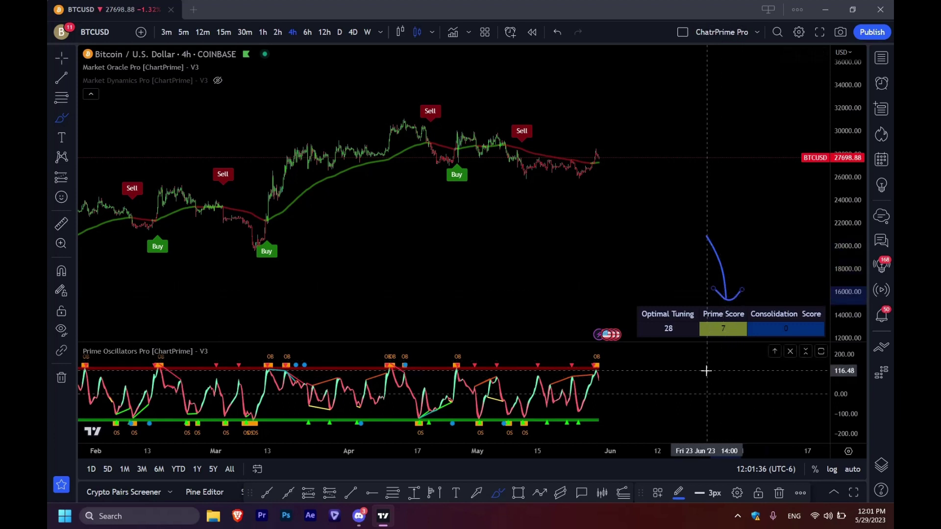
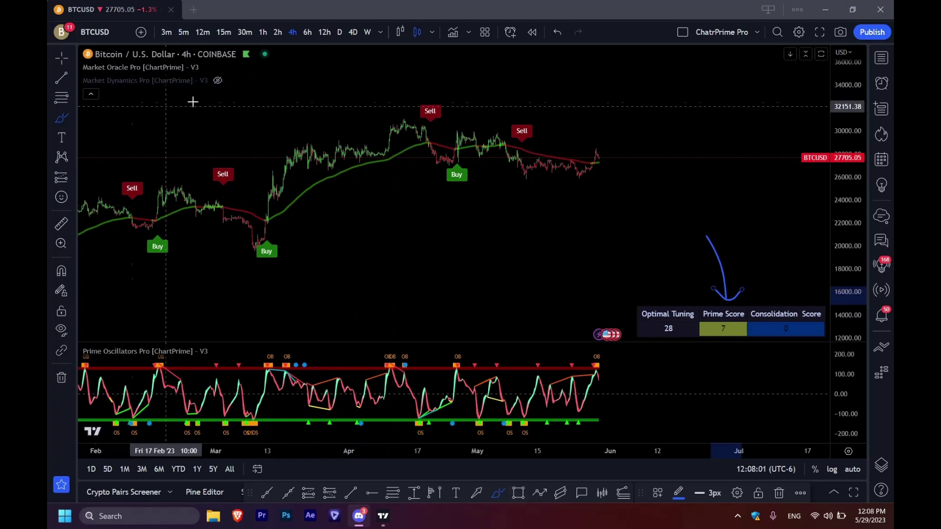
Step: View the Market Oracle Pro input settings without changes and delete both strokes of the Prime Score arrow
left_click(224, 68)
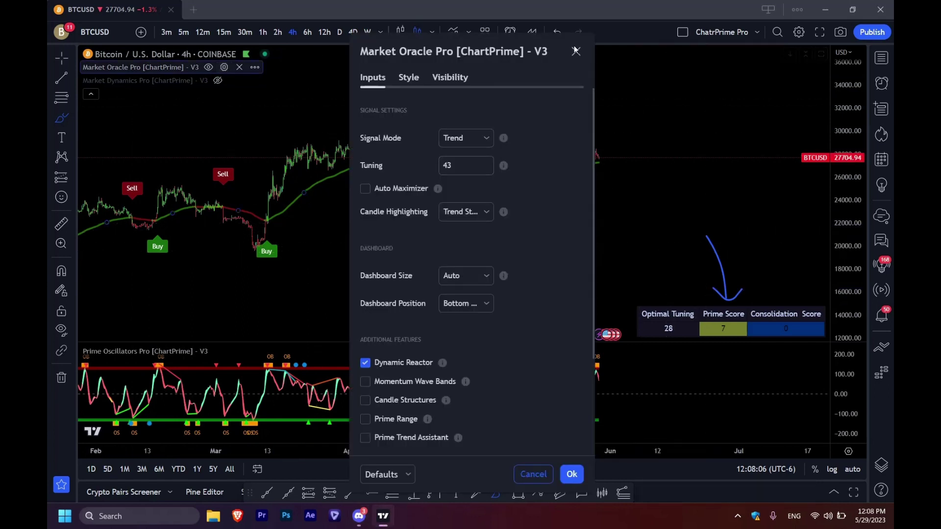
left_click(576, 51)
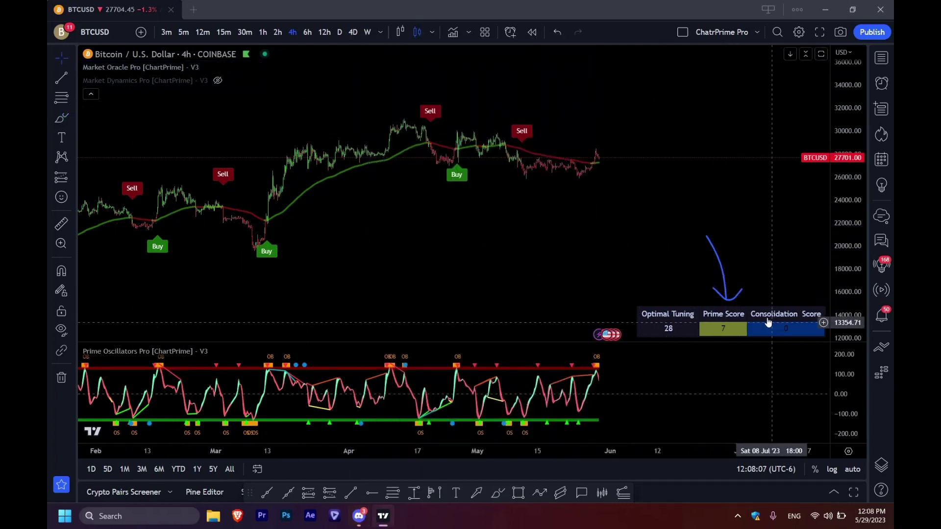
left_click(724, 270)
key("Delete")
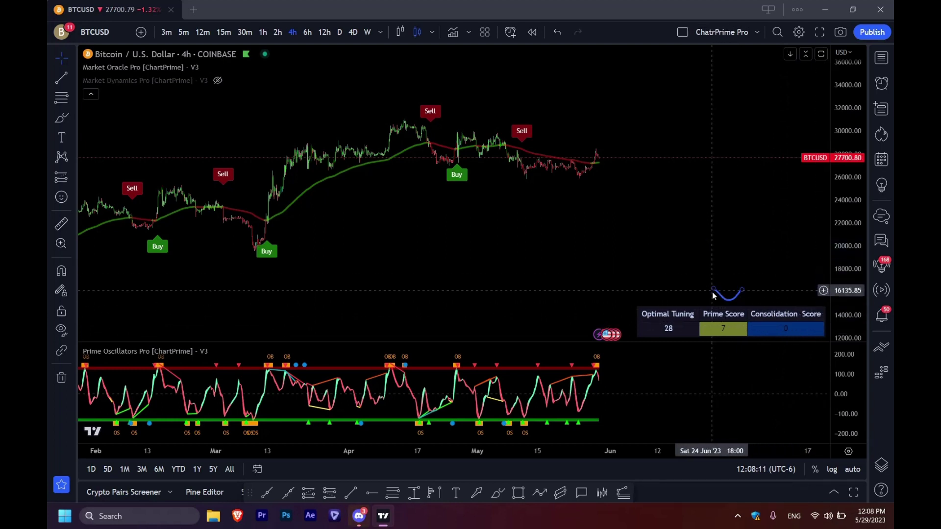
left_click(717, 294)
key("Delete")
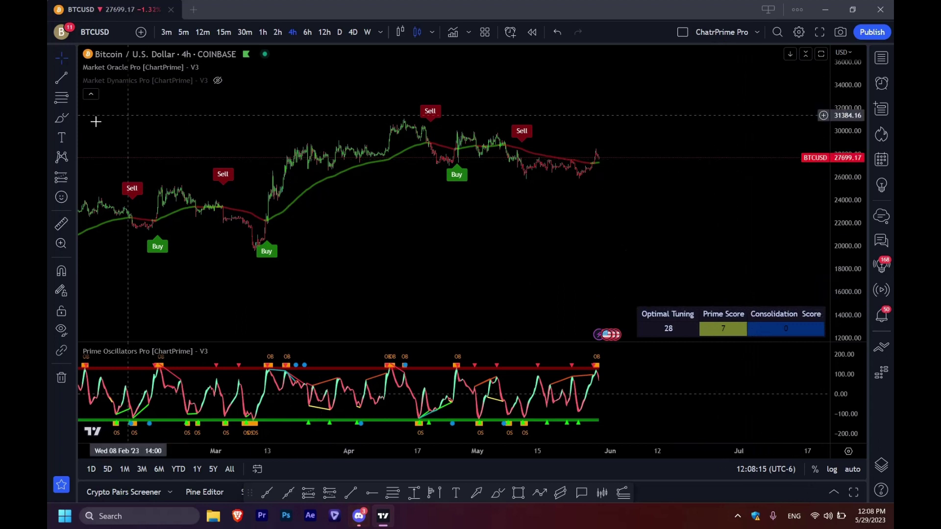
Step: Brush an arrow toward the chart's upper edge and outline the sideways candles following the May Sell signal with a freehand box
left_click(62, 124)
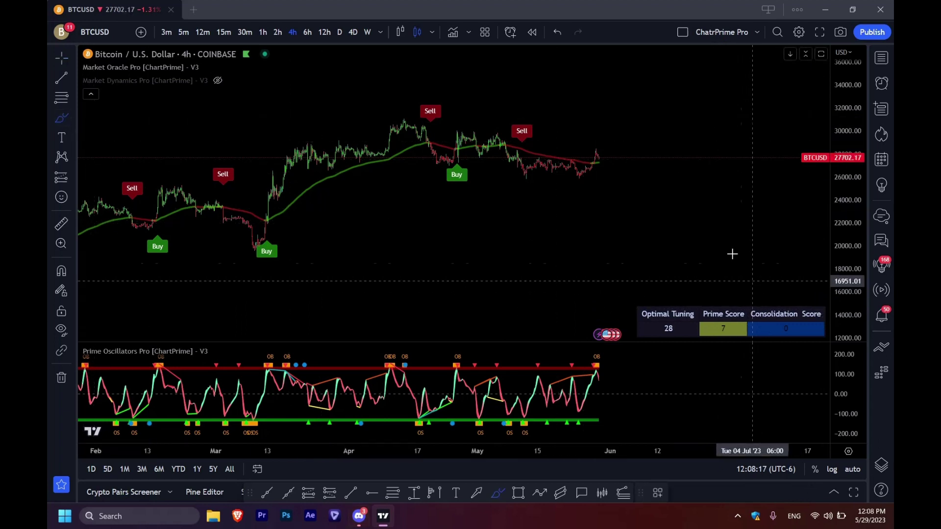
mouse_move(253, 102)
left_mouse_down()
mouse_move(291, 51)
mouse_move(298, 74)
left_mouse_up()
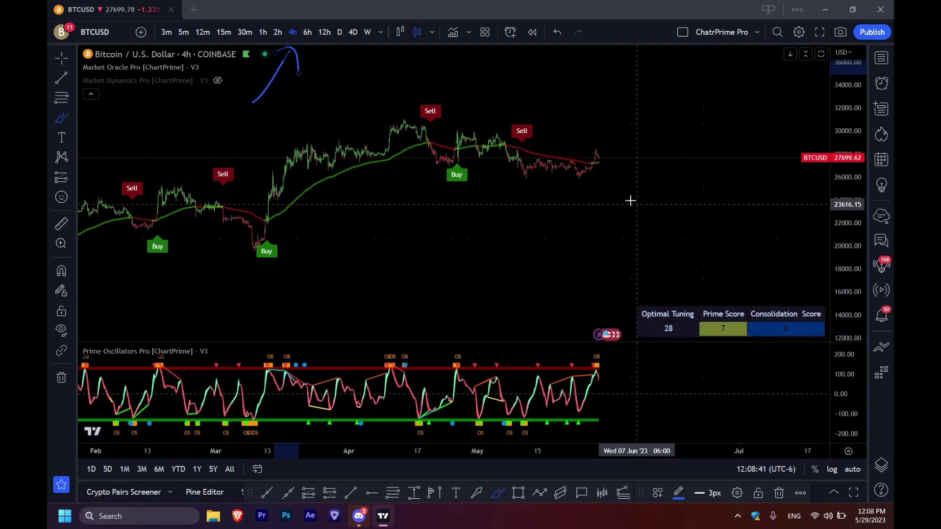
scroll(603, 179, "up", 3)
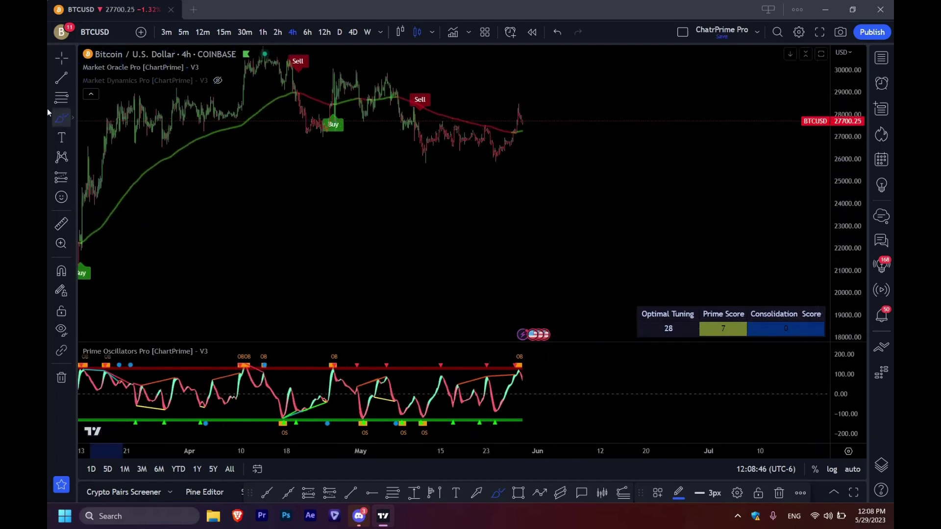
left_click(72, 118)
mouse_move(425, 123)
left_mouse_down()
mouse_move(496, 123)
mouse_move(498, 161)
mouse_move(413, 155)
mouse_move(414, 142)
mouse_move(443, 124)
left_mouse_up()
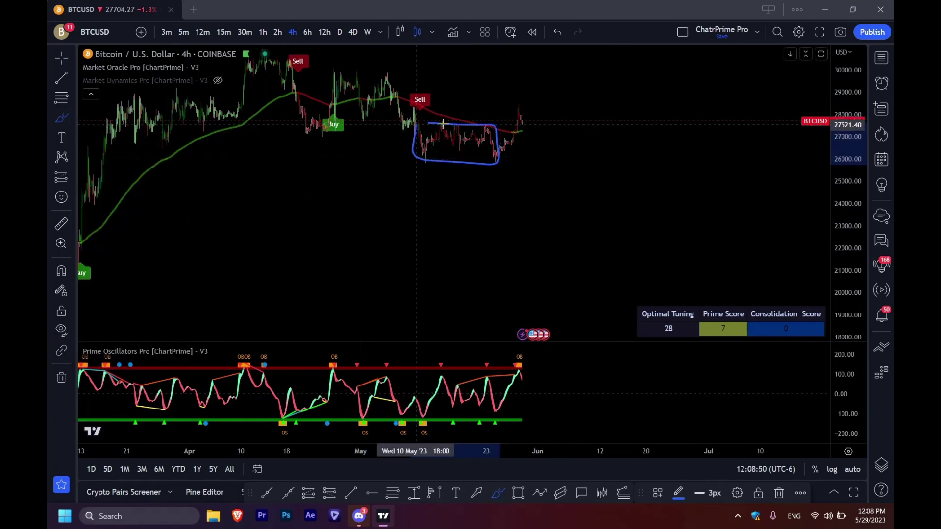
Step: Brush arrows pointing at the dashboard's Consolidation Score and along the latest rally, and circle the Consolidation Score value
mouse_move(758, 240)
left_mouse_down()
mouse_move(779, 301)
mouse_move(790, 283)
left_mouse_up()
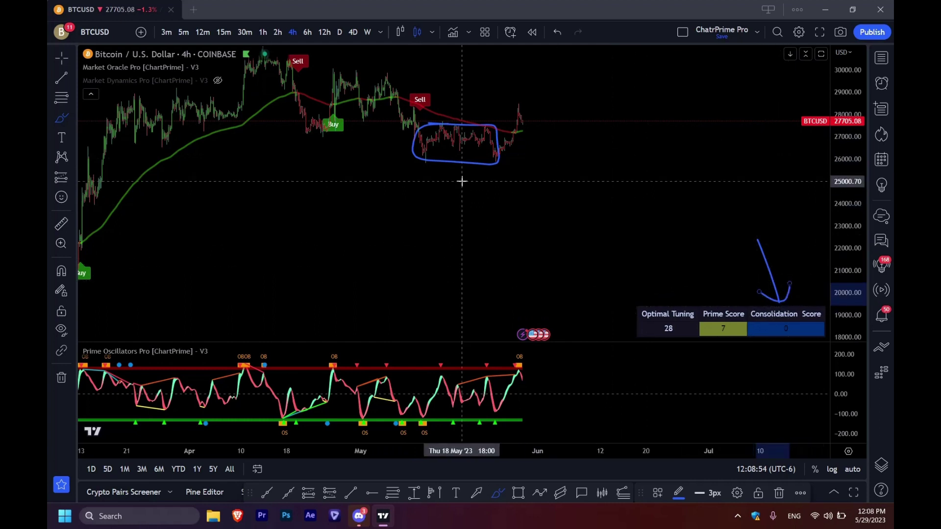
mouse_move(496, 160)
left_mouse_down()
mouse_move(522, 114)
mouse_move(538, 126)
left_mouse_up()
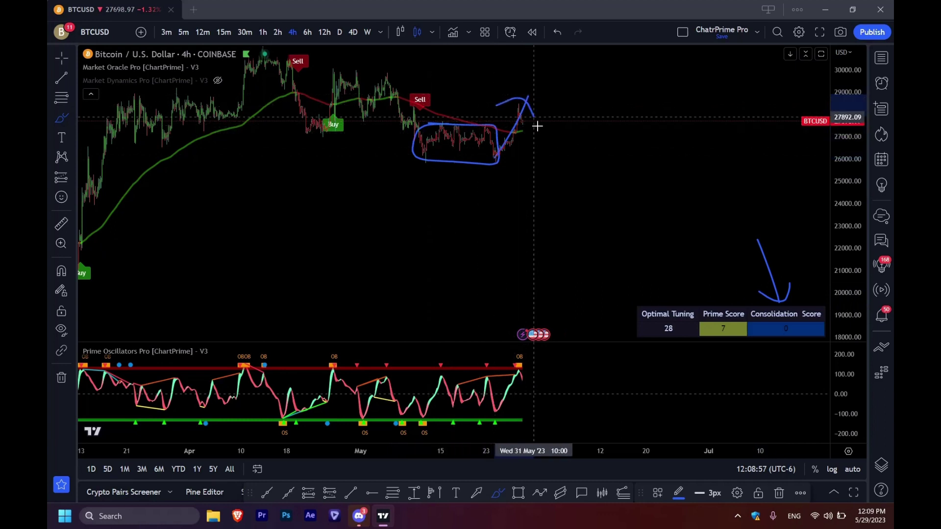
mouse_move(781, 319)
left_mouse_down()
mouse_move(797, 347)
mouse_move(786, 323)
left_mouse_up()
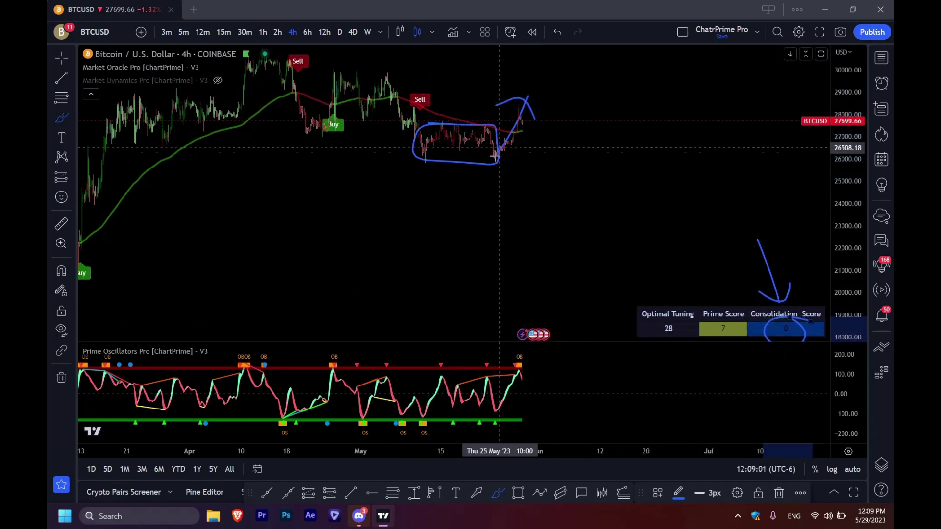
left_click(507, 131)
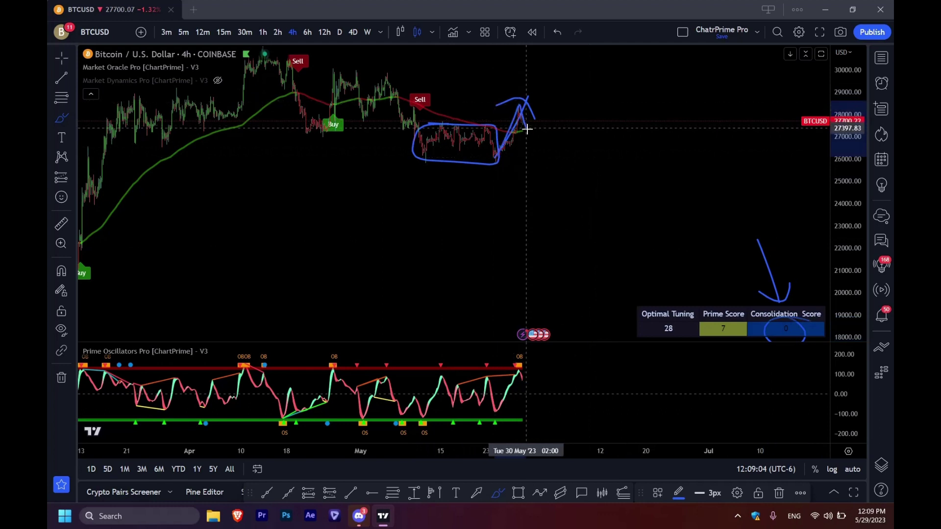
left_click(794, 321)
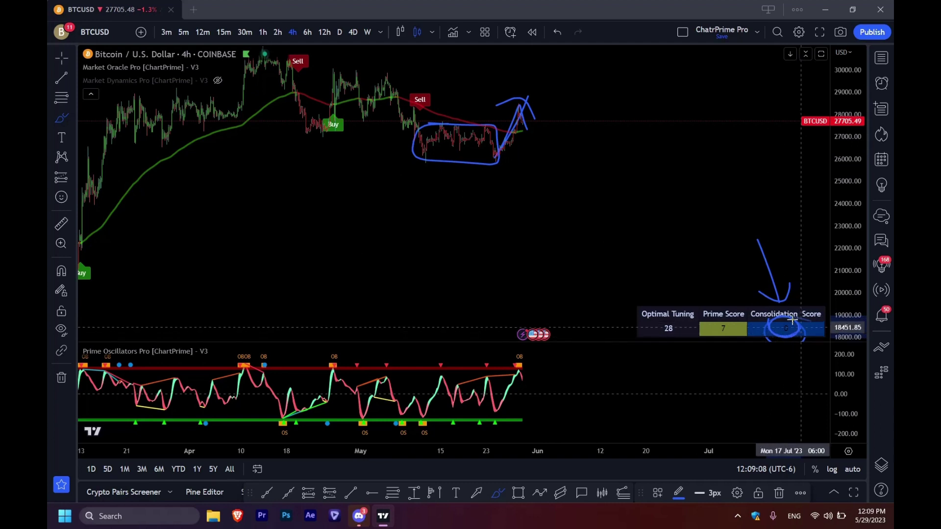
Step: Trace a wave and a circle over the sideways candles following the May Sell signal, and remove all drawings
left_click(436, 127)
mouse_move(435, 127)
left_mouse_down()
mouse_move(451, 150)
mouse_move(473, 132)
mouse_move(485, 156)
mouse_move(496, 155)
mouse_move(498, 132)
mouse_move(431, 137)
mouse_move(462, 166)
mouse_move(481, 123)
mouse_move(489, 127)
left_mouse_up()
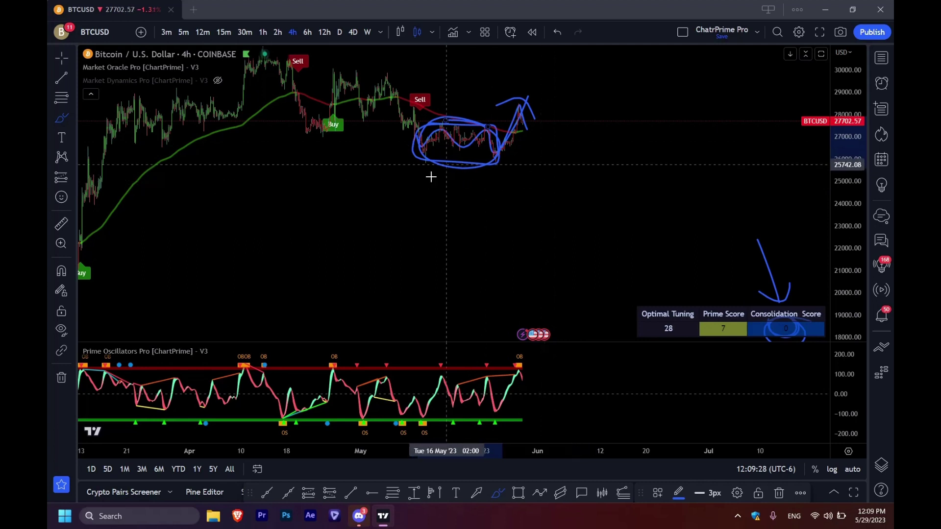
left_click(61, 379)
left_click(94, 376)
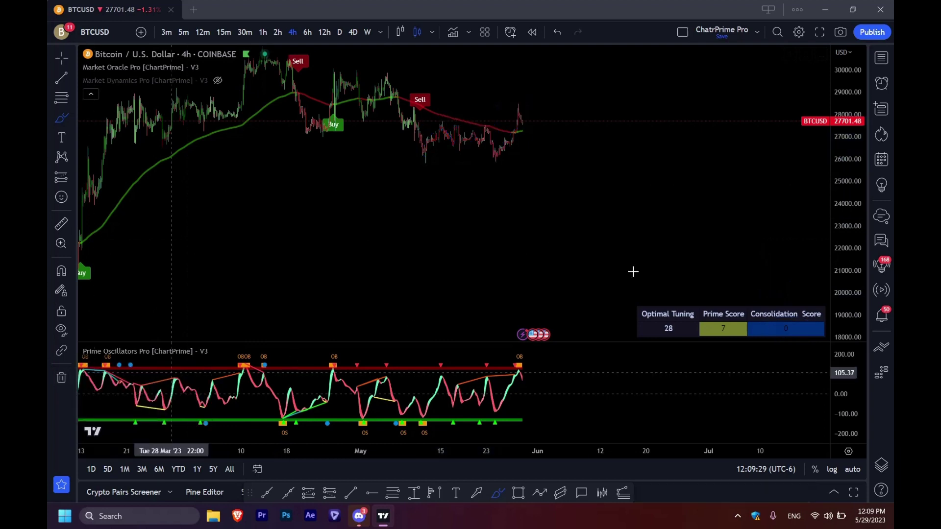
Step: Brush an arrow at the Consolidation Score and mark the price chart with lines bounding the sideways candles and a stroke along the rally
mouse_move(764, 252)
left_mouse_down()
mouse_move(780, 297)
mouse_move(765, 298)
mouse_move(792, 291)
left_mouse_up()
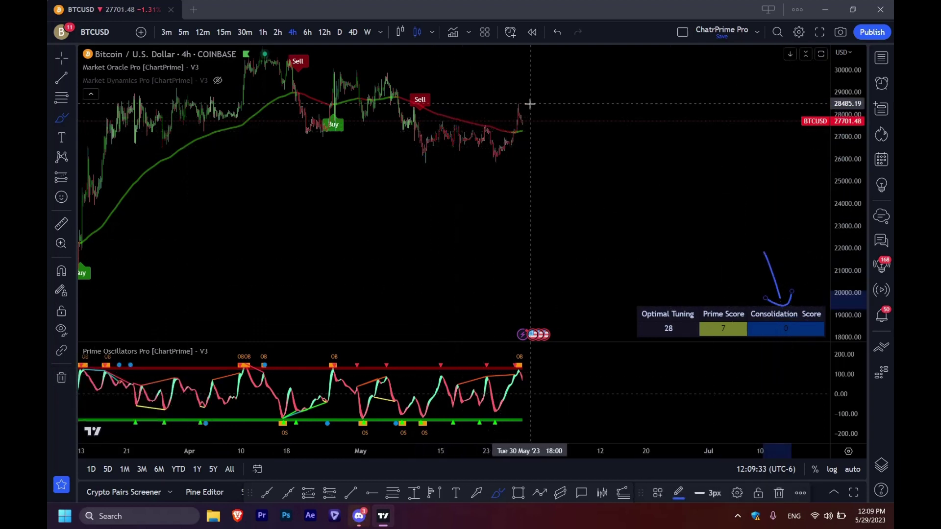
left_click_drag(428, 126, 509, 126)
left_click_drag(432, 155, 563, 163)
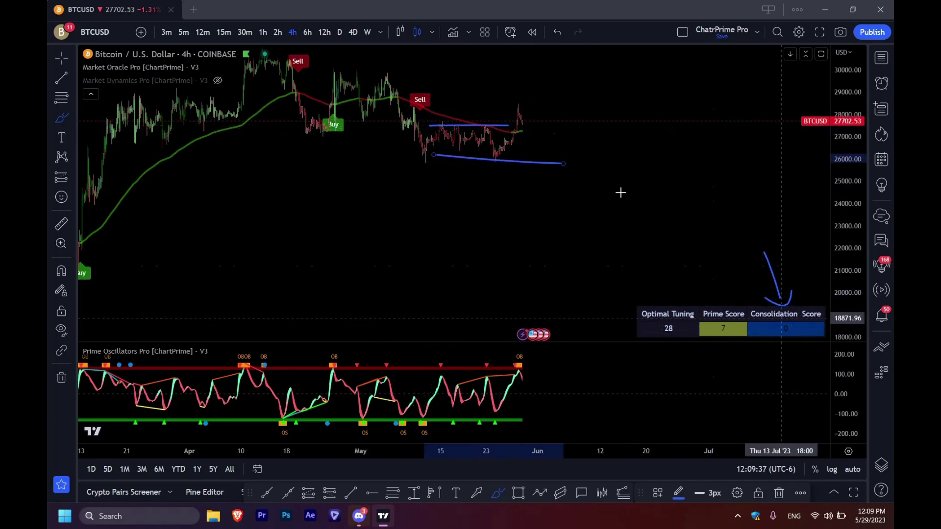
mouse_move(496, 163)
left_mouse_down()
mouse_move(510, 131)
mouse_move(526, 115)
mouse_move(530, 124)
left_mouse_up()
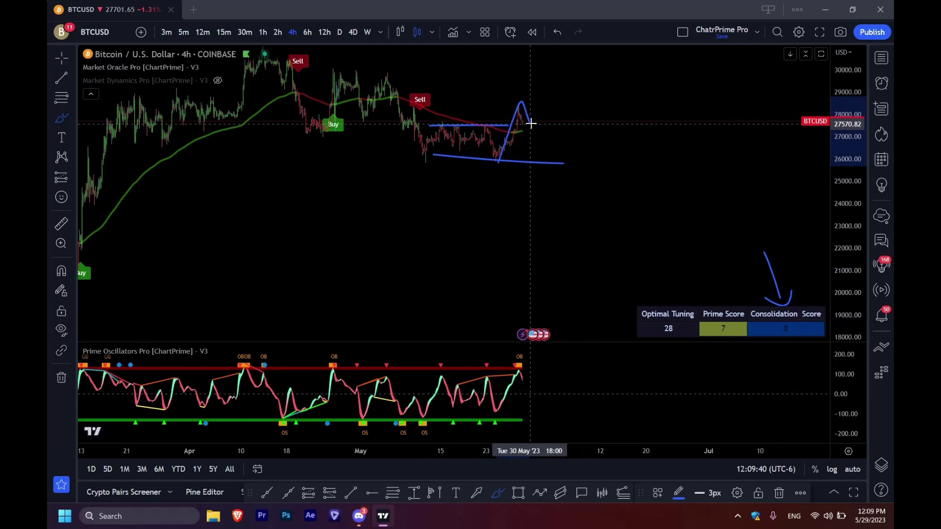
Step: Delete the rally stroke and remove all remaining drawings from the chart
key("Delete")
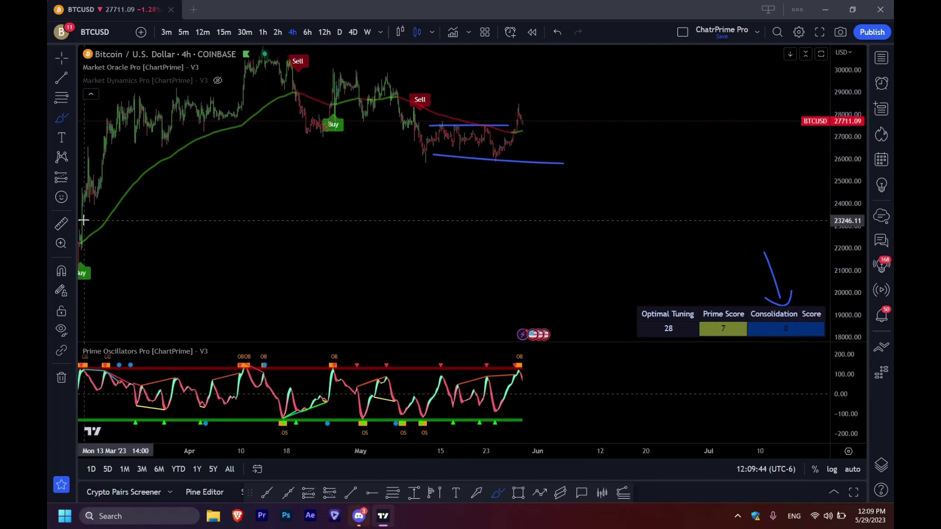
left_click(61, 378)
left_click(118, 373)
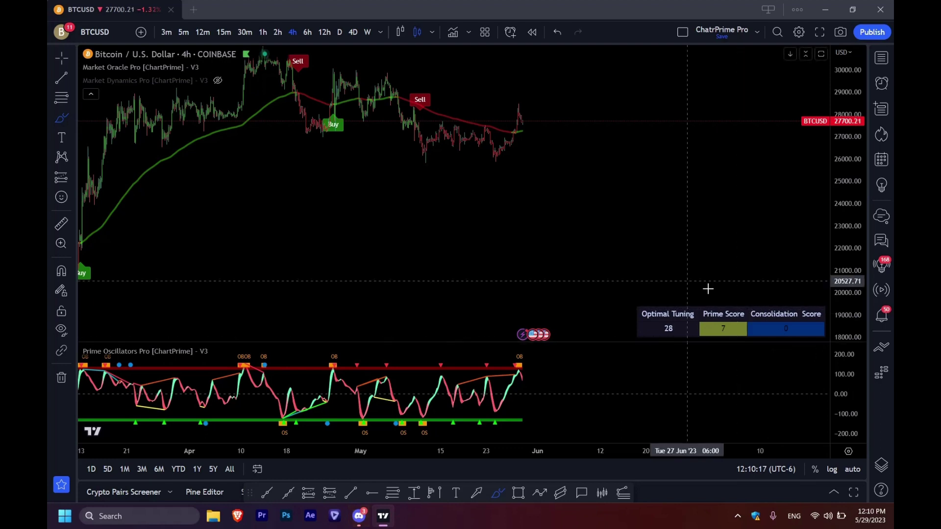
Step: Mark the dashboard's Optimal Tuning with an arrow and a circle, and inspect Market Oracle Pro's Tuning input without changing it
mouse_move(645, 258)
left_mouse_down()
mouse_move(663, 294)
mouse_move(642, 289)
mouse_move(657, 300)
mouse_move(654, 338)
mouse_move(681, 333)
left_mouse_up()
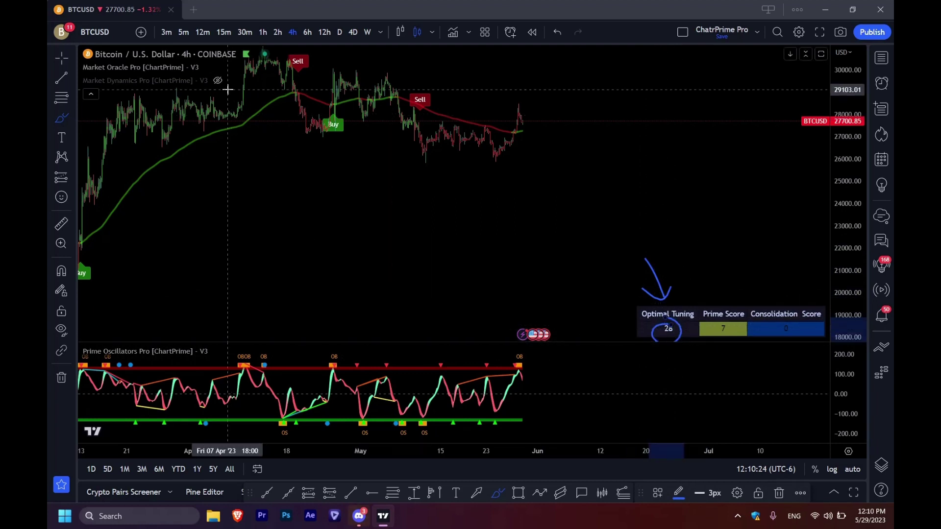
left_click(224, 67)
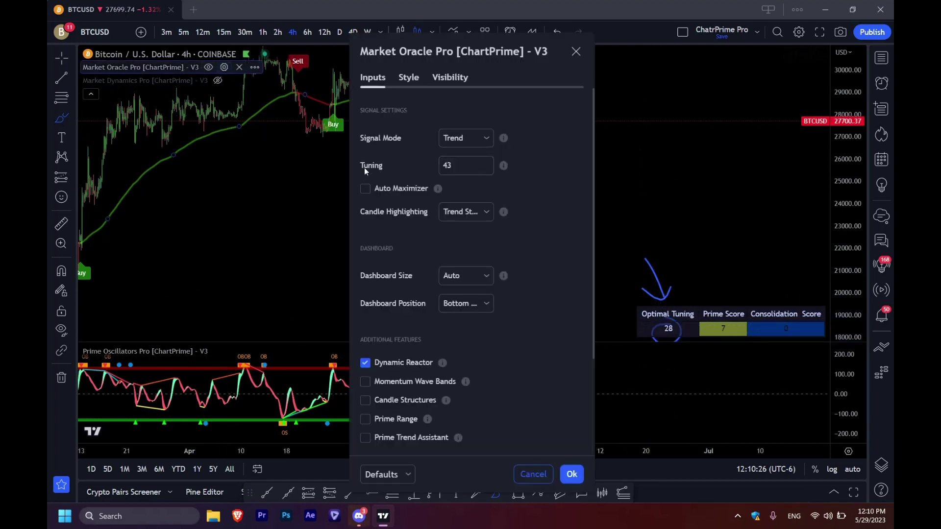
left_click(453, 140)
left_click(458, 161)
double_click(455, 166)
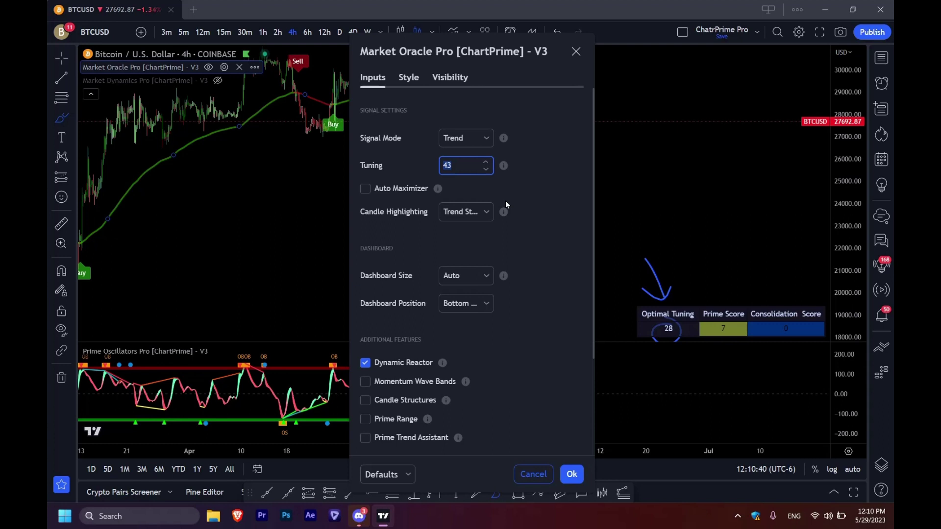
type("28")
key("Return")
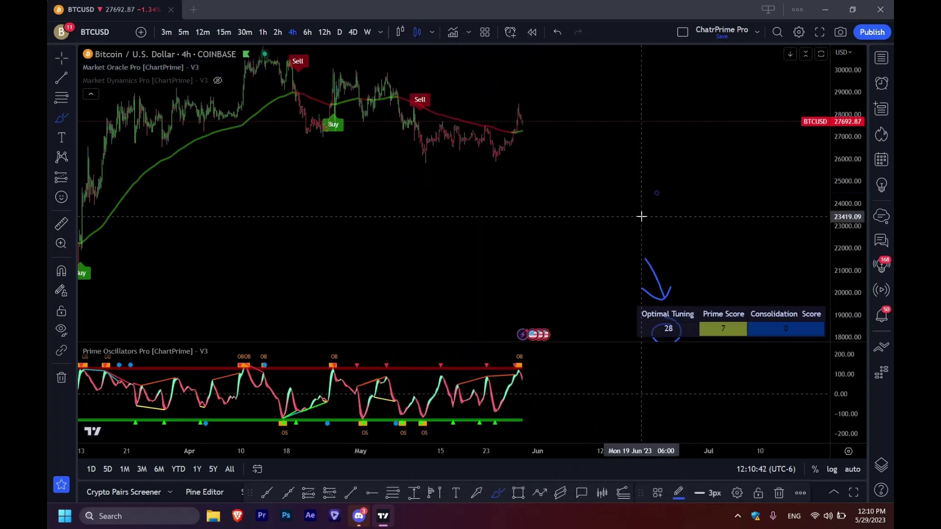
Step: Brush lines around the sideways candles and the rally, and add arrows leading to the dashboard's Consolidation Score and Prime Score
left_click_drag(482, 126, 541, 128)
mouse_move(498, 156)
left_mouse_down()
mouse_move(521, 102)
mouse_move(529, 125)
left_mouse_up()
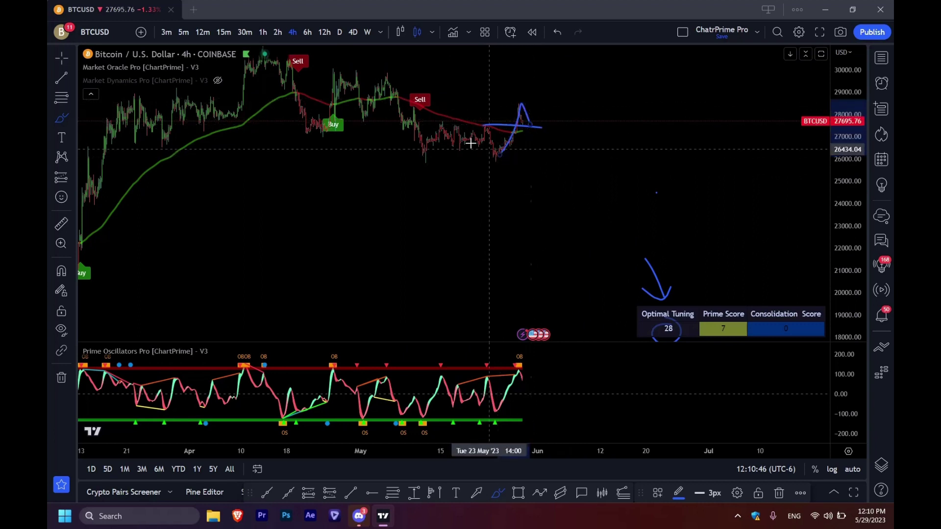
left_click_drag(419, 128, 541, 127)
left_click_drag(419, 149, 540, 149)
mouse_move(472, 93)
left_mouse_down()
mouse_move(512, 122)
mouse_move(640, 132)
mouse_move(752, 293)
mouse_move(758, 260)
left_mouse_up()
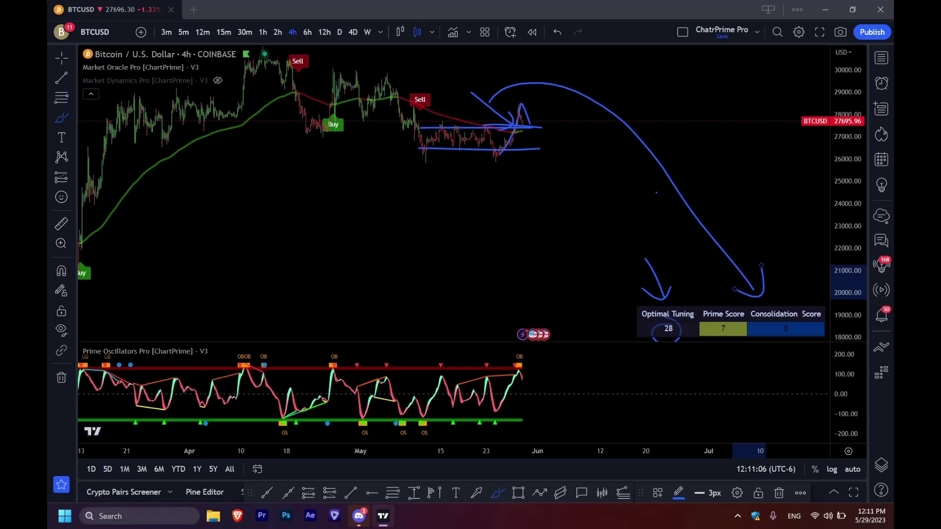
mouse_move(704, 257)
left_mouse_down()
mouse_move(718, 296)
mouse_move(725, 283)
left_mouse_up()
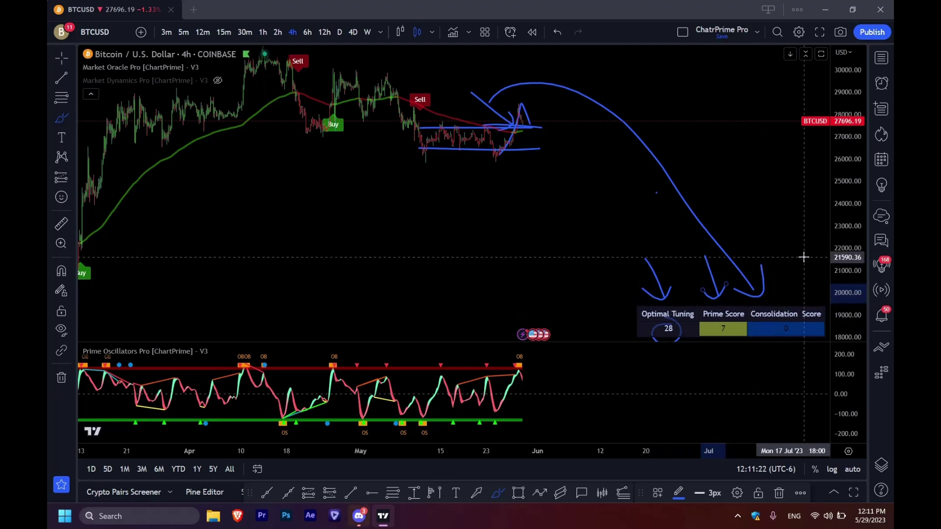
Step: Remove all drawings and brush a new arrow pointing at the dashboard's Consolidation Score
left_click(62, 376)
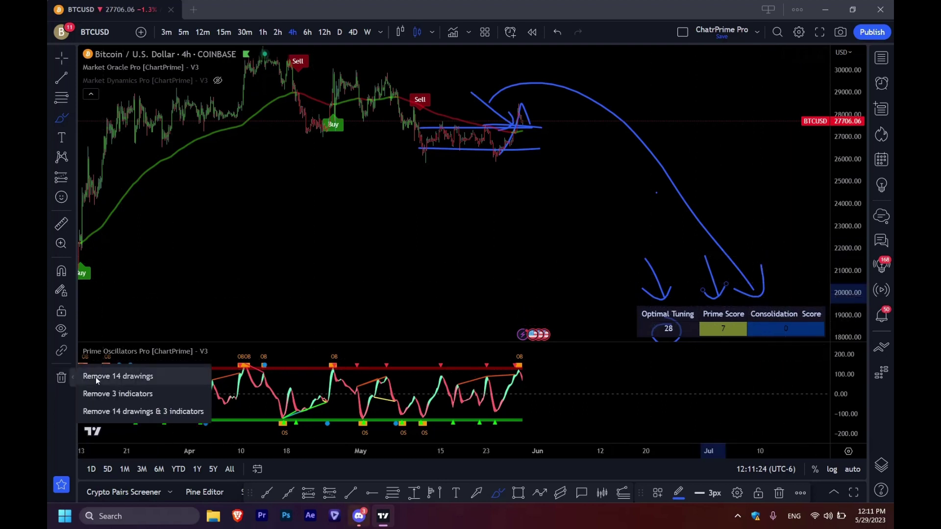
left_click(95, 377)
left_click_drag(786, 293, 798, 280)
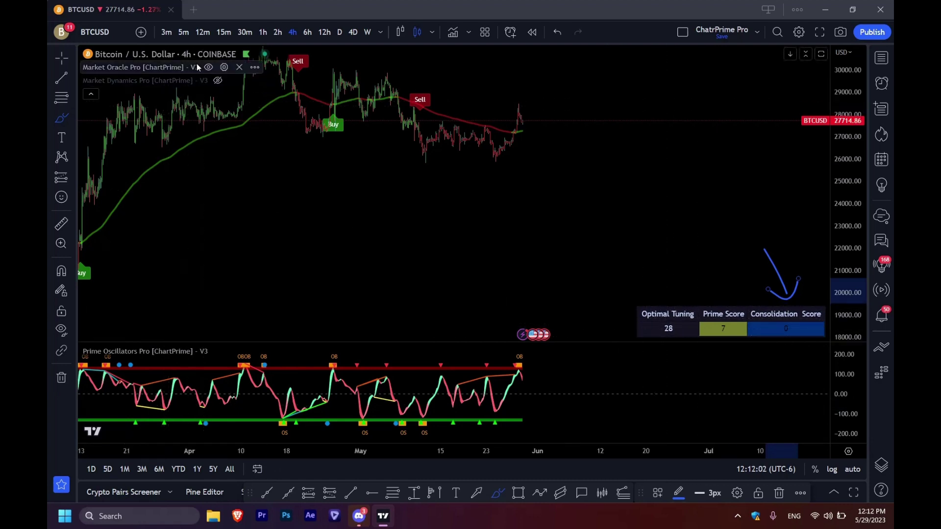
Step: Open the Market Oracle Pro input settings and read the Dynamic Reactor description, keeping the dialog clear of the latest candles
left_click(224, 67)
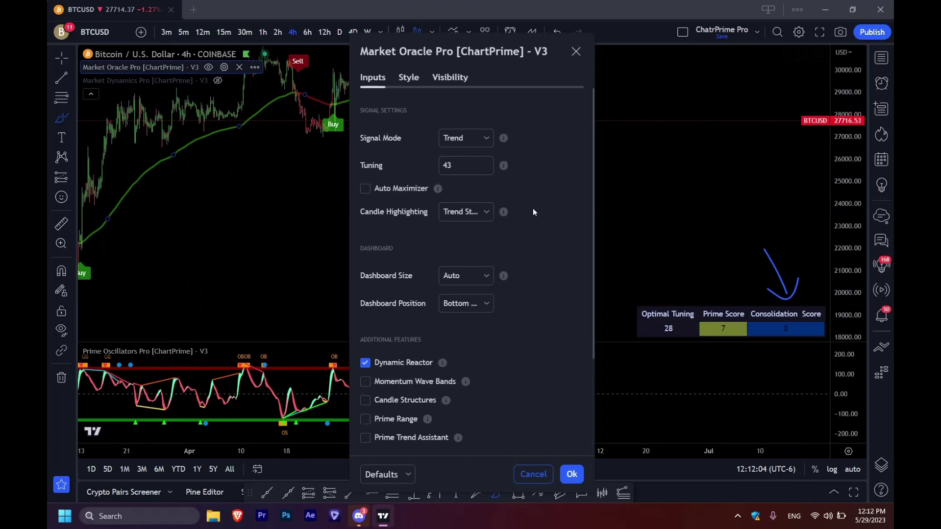
scroll(533, 208, "down", 2)
scroll(533, 207, "down", 1)
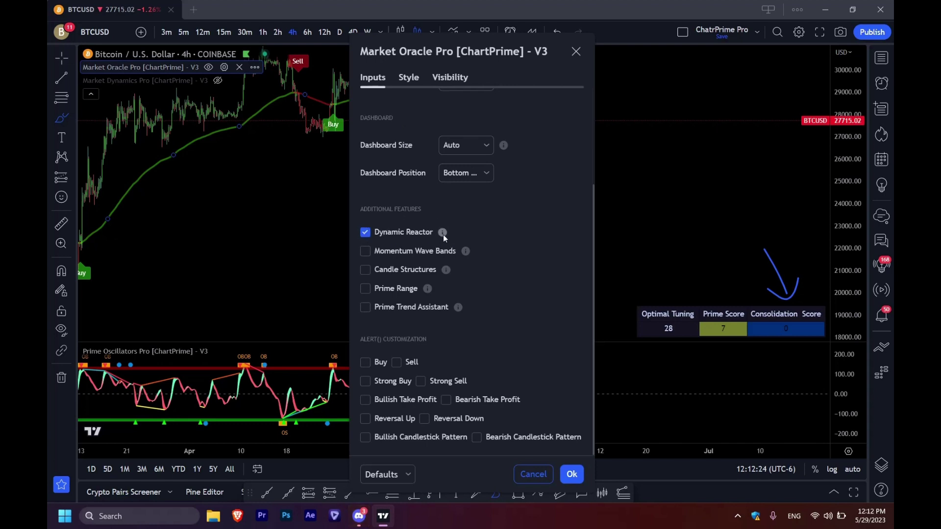
mouse_move(443, 234)
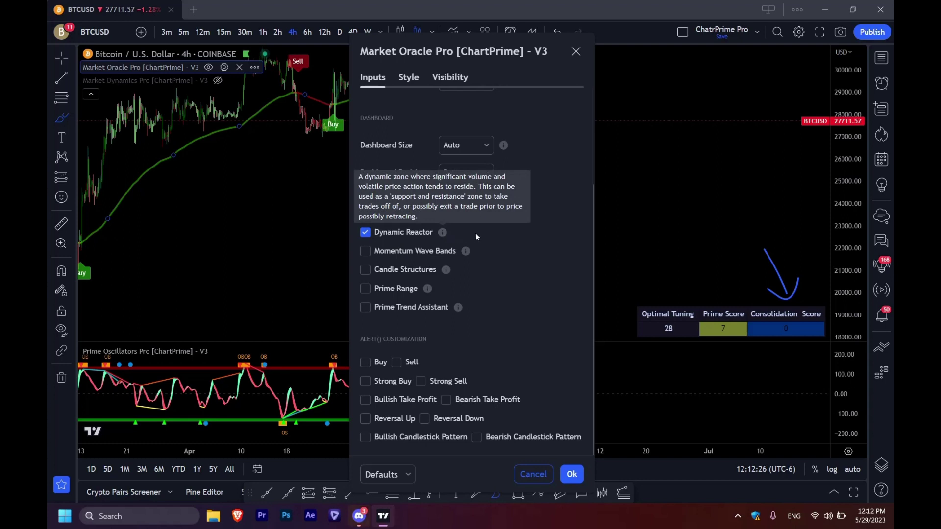
left_click(442, 232)
left_click_drag(527, 63, 299, 80)
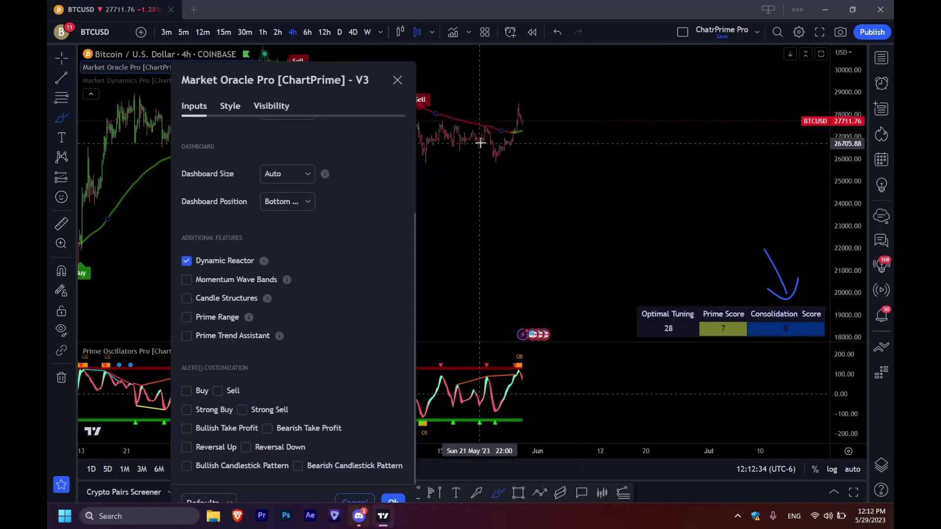
Step: Enable Candle Structures in Market Oracle Pro's additional features and close the settings
left_click_drag(214, 95, 604, 90)
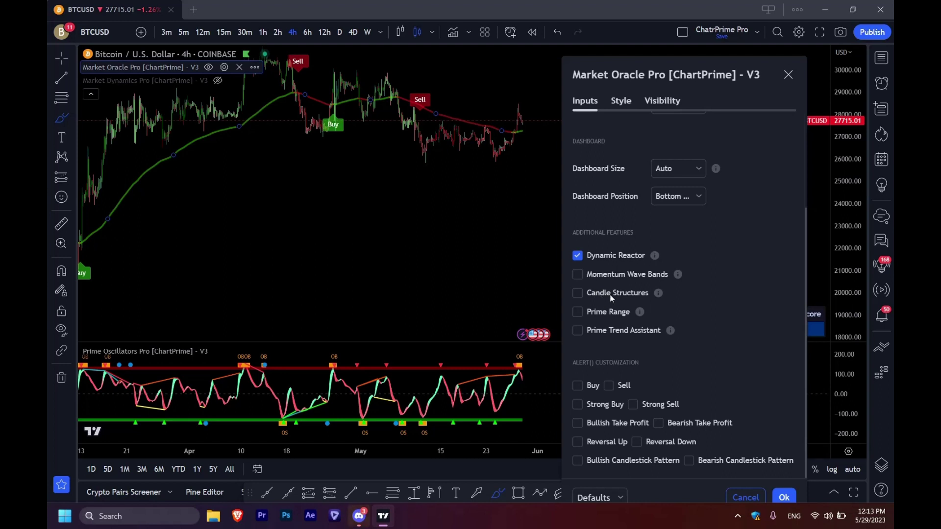
left_click(578, 293)
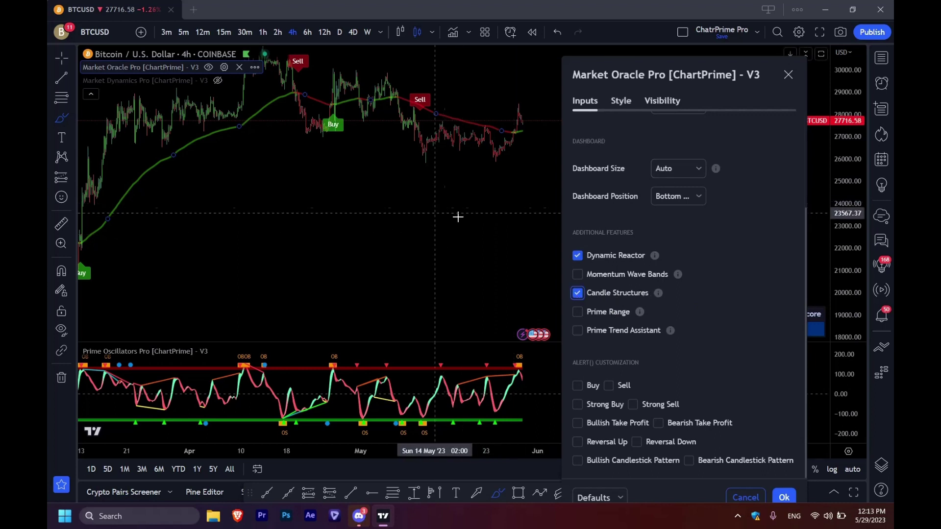
scroll(522, 195, "down", 2)
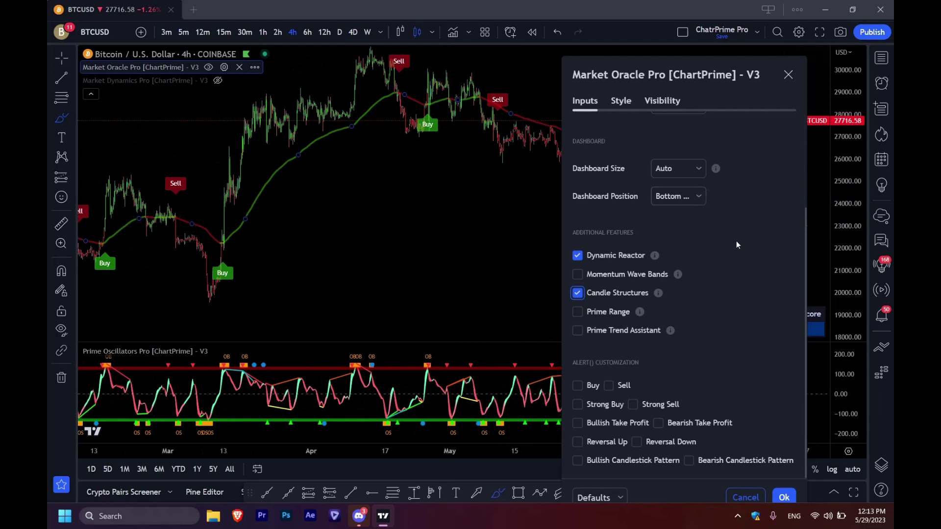
scroll(736, 245, "up", 4)
key("Escape")
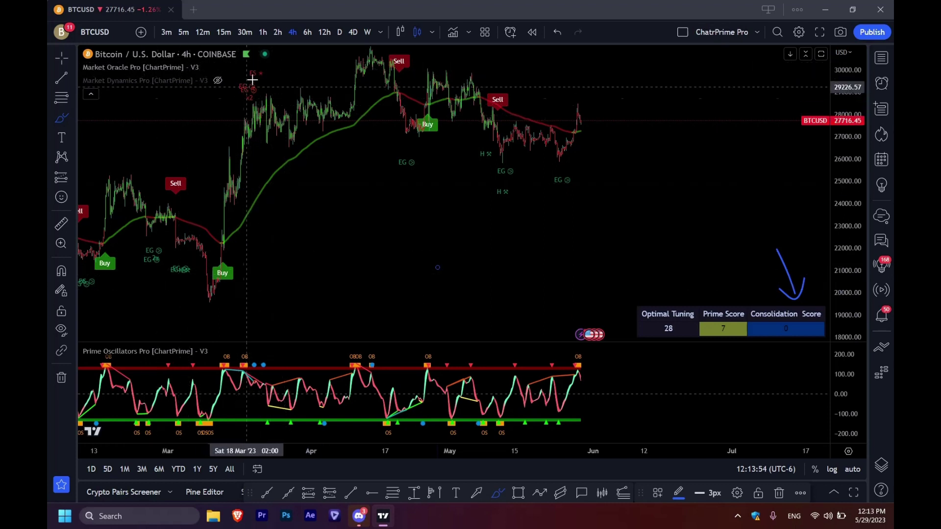
Step: Brush a long stroke across the March Buy signal and circle the H pattern label below the May Sell signal, and remove all drawings
left_click_drag(152, 286, 352, 252)
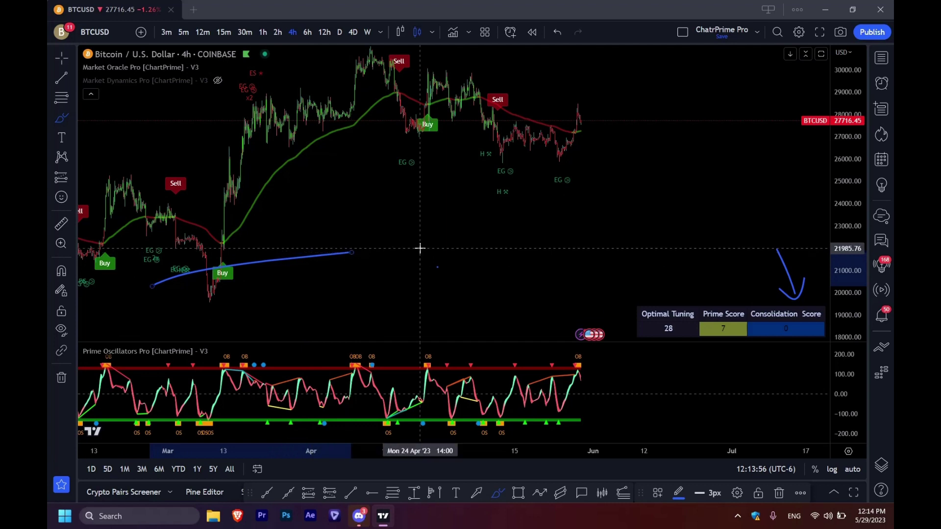
left_click(479, 143)
mouse_move(479, 144)
left_mouse_down()
mouse_move(479, 164)
mouse_move(490, 146)
left_mouse_up()
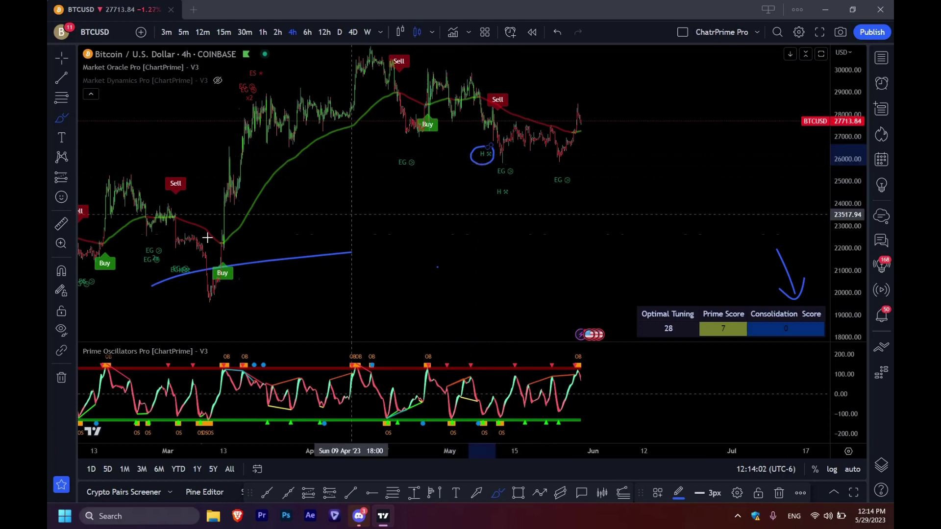
left_click(62, 378)
left_click(110, 376)
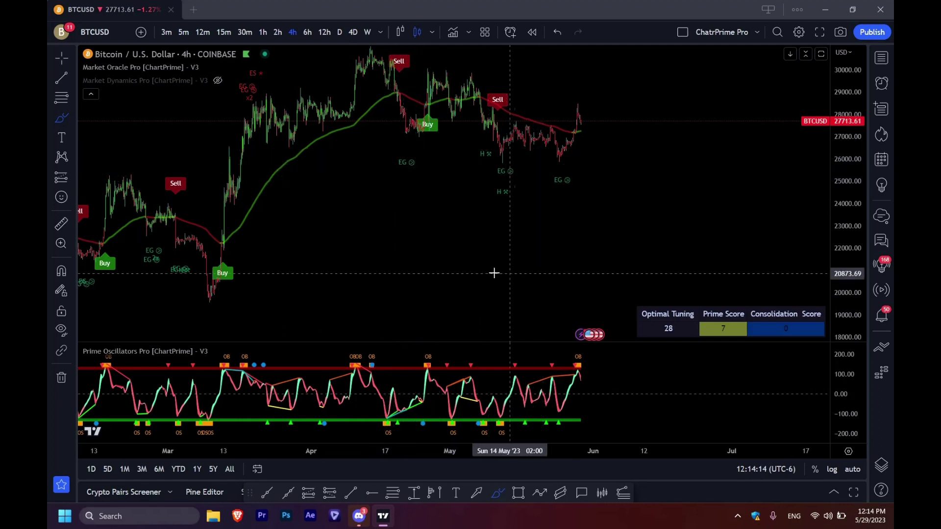
Step: Reopen the Market Oracle Pro settings beside the candles and read the Candle Structures description
double_click(423, 186)
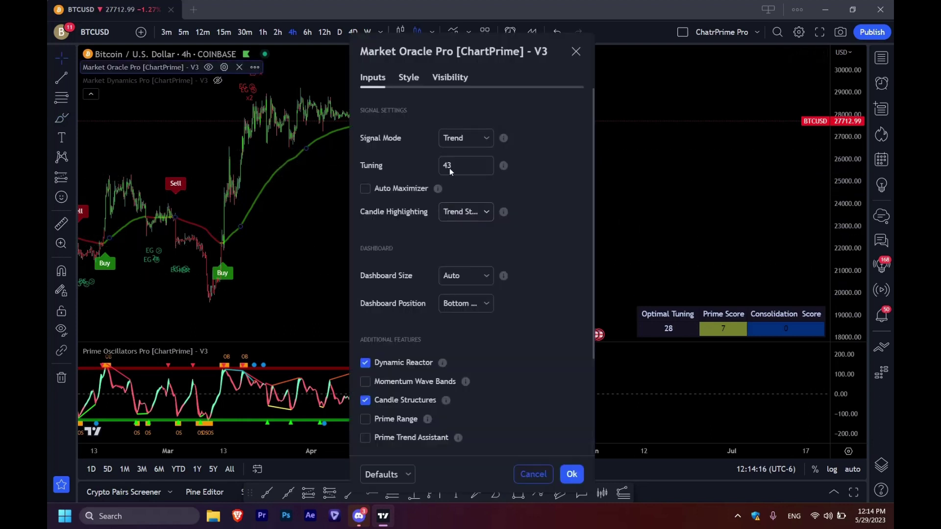
left_click_drag(476, 58, 730, 58)
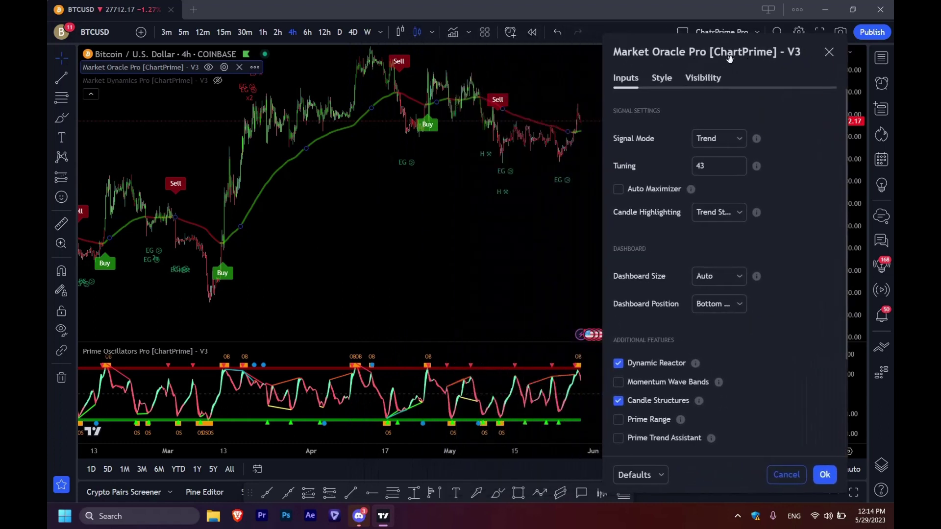
mouse_move(699, 402)
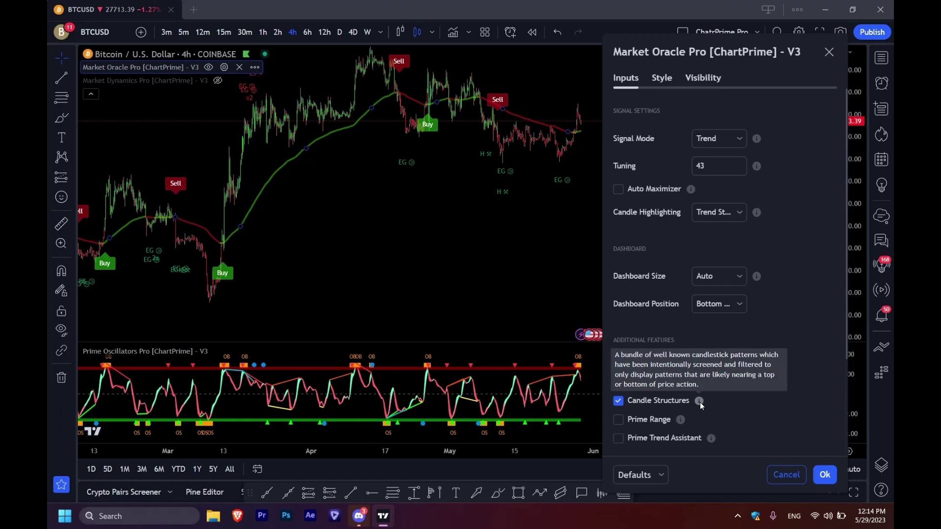
Step: Disable Candle Structures and Dynamic Reactor, enable Momentum Wave Bands in Market Oracle Pro, and close the settings to show the full bands
left_click(699, 401)
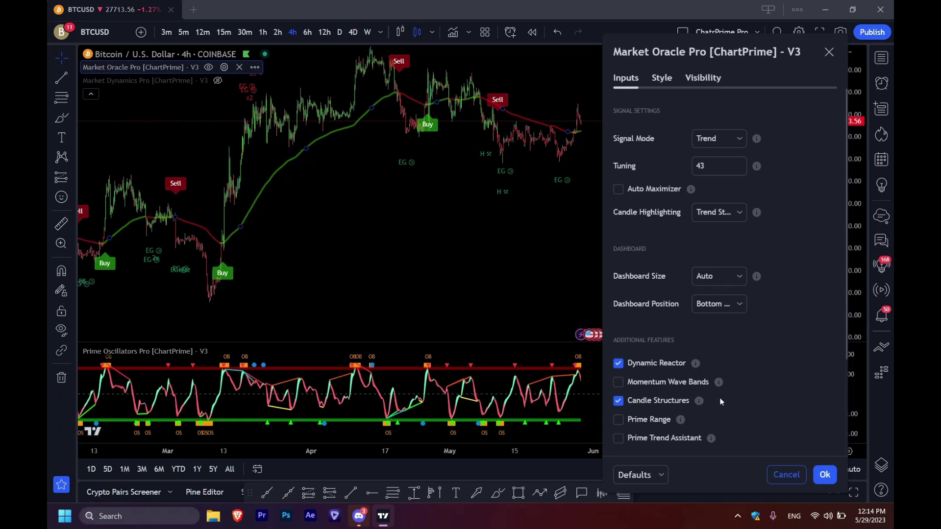
mouse_move(699, 402)
left_click(618, 401)
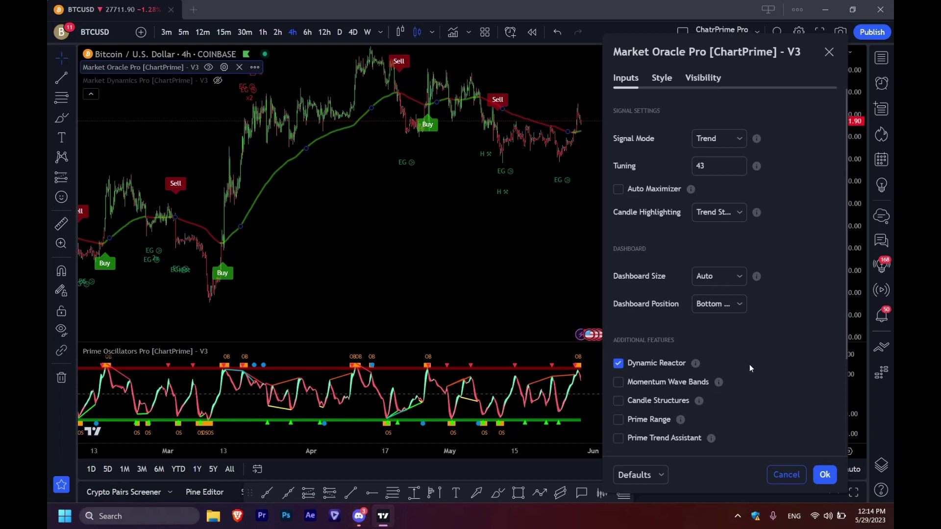
scroll(749, 363, "down", 2)
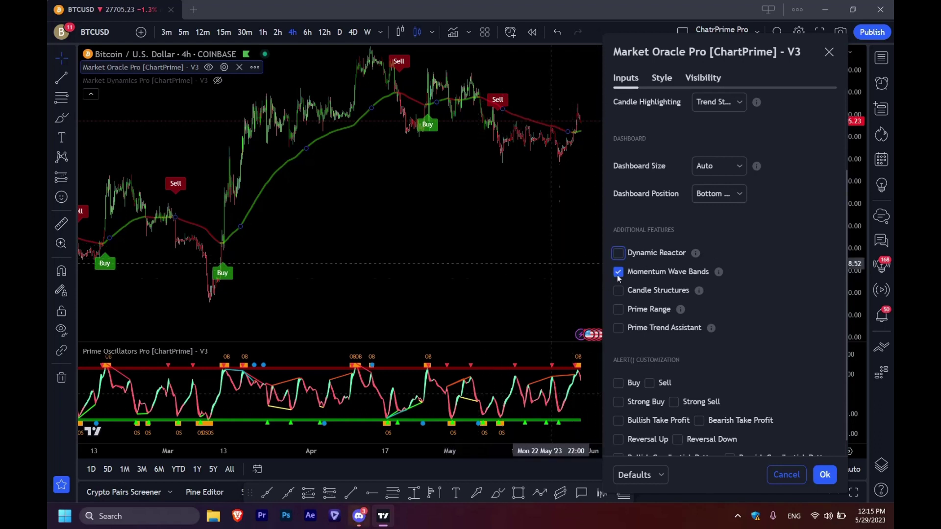
scroll(767, 249, "up", 5)
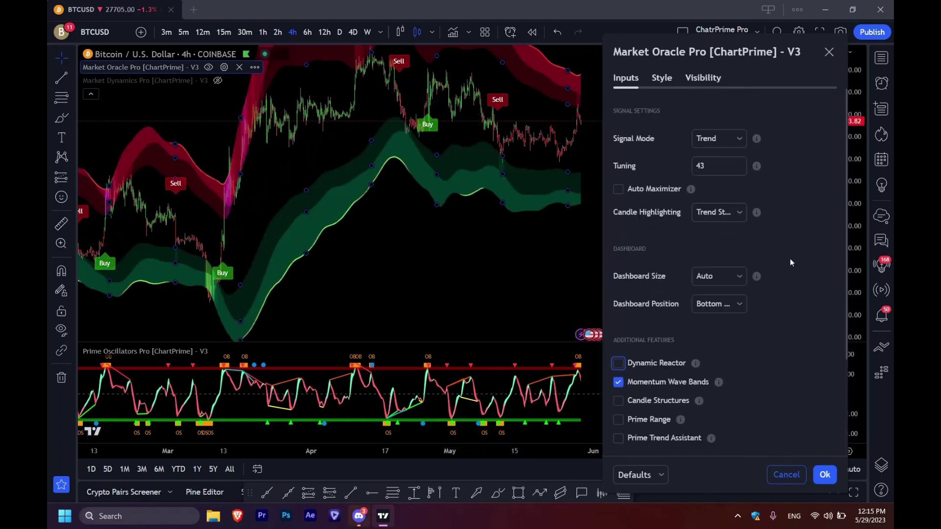
left_click(395, 238)
left_click_drag(395, 237, 602, 255)
left_click_drag(846, 187, 831, 236)
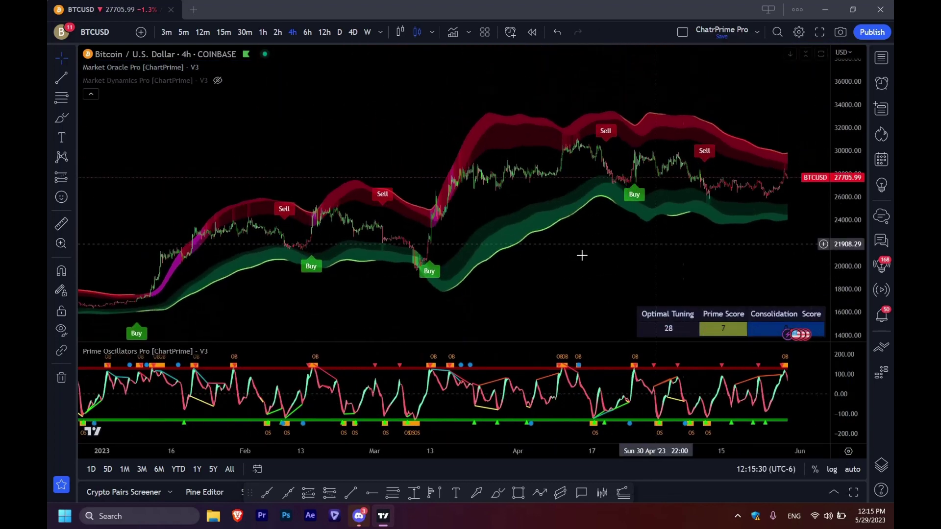
left_click_drag(514, 280, 533, 278)
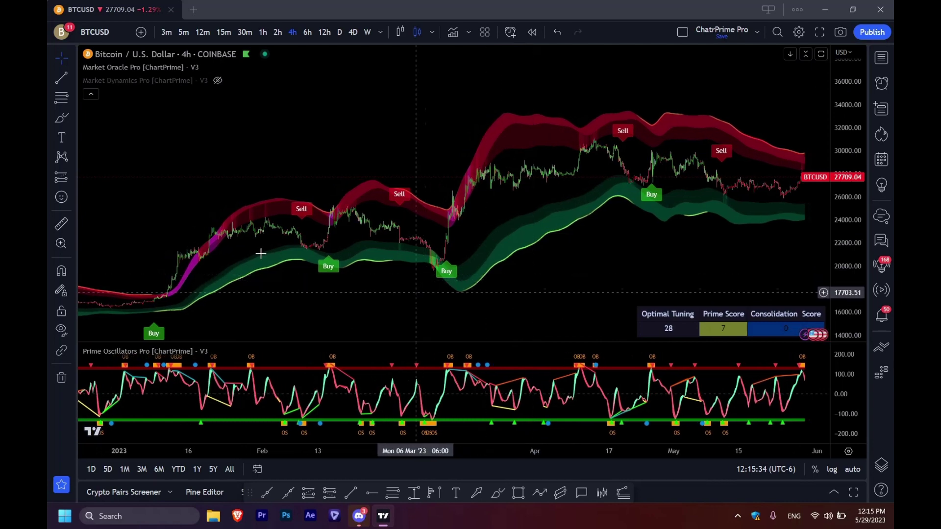
Step: Brush circles on the green and red bands in late March, an arc over the mid-April peak, and a small circle at the late-April spike
left_click(61, 117)
mouse_move(496, 223)
left_mouse_down()
mouse_move(491, 245)
mouse_move(501, 222)
left_mouse_up()
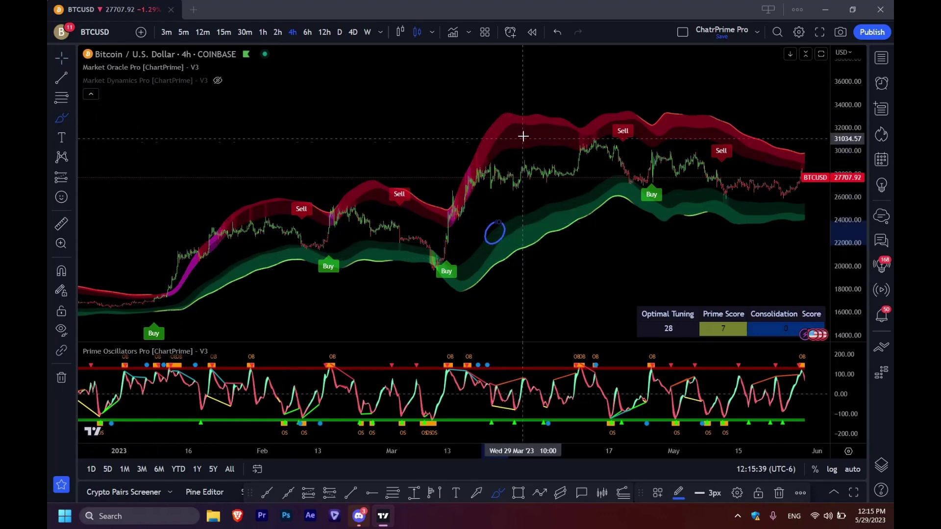
mouse_move(520, 135)
left_mouse_down()
mouse_move(507, 142)
mouse_move(519, 136)
left_mouse_up()
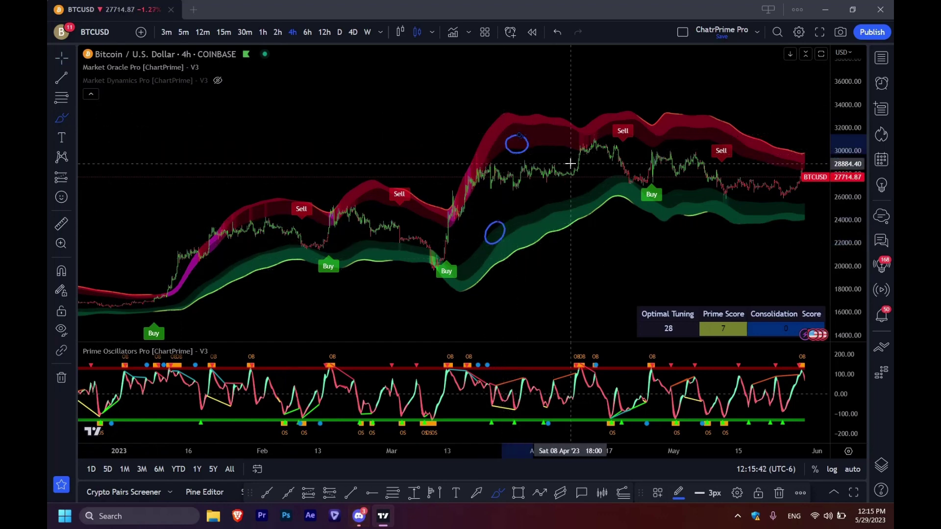
mouse_move(571, 176)
left_mouse_down()
mouse_move(585, 142)
mouse_move(606, 150)
mouse_move(625, 182)
left_mouse_up()
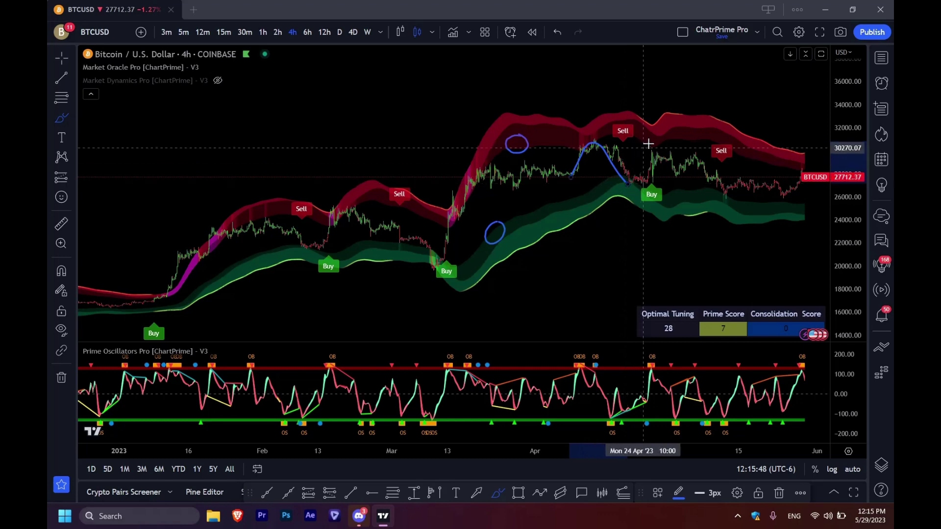
mouse_move(648, 147)
left_mouse_down()
mouse_move(654, 142)
mouse_move(649, 150)
left_mouse_up()
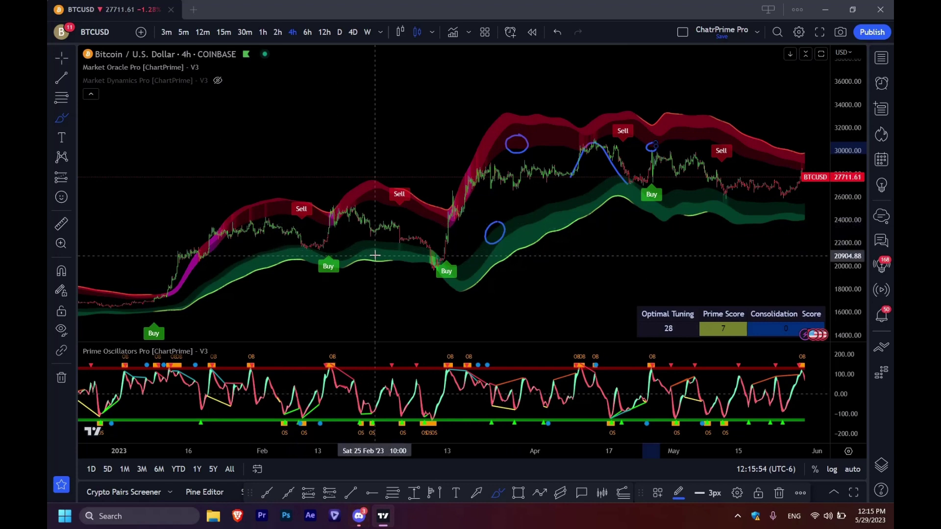
Step: Circle the mid-February high in the red band and the March low in the green band, and brush an arrow along each following move
mouse_move(330, 201)
left_mouse_down()
mouse_move(327, 213)
mouse_move(344, 216)
mouse_move(337, 200)
left_mouse_up()
mouse_move(427, 256)
left_mouse_down()
mouse_move(420, 271)
mouse_move(450, 267)
left_mouse_up()
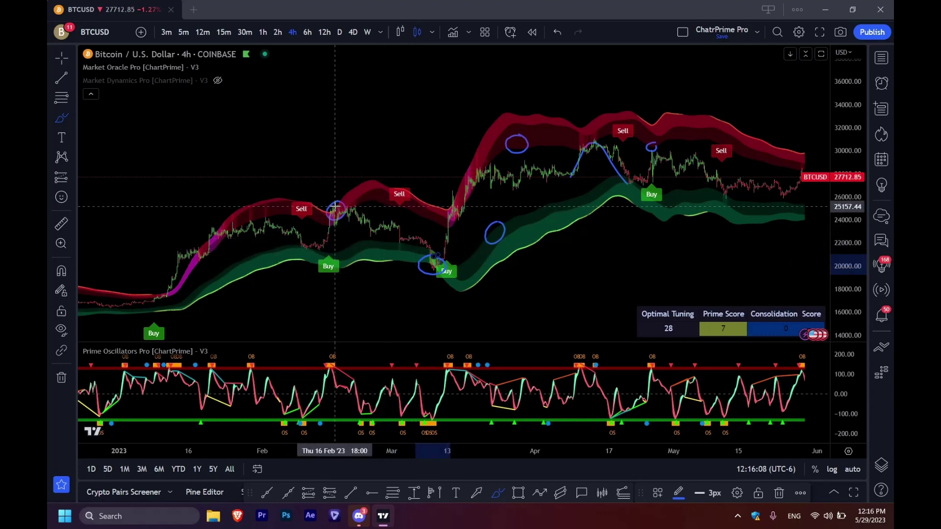
mouse_move(335, 202)
left_mouse_down()
mouse_move(387, 218)
mouse_move(404, 238)
left_mouse_up()
mouse_move(445, 263)
left_mouse_down()
mouse_move(464, 216)
mouse_move(469, 236)
left_mouse_up()
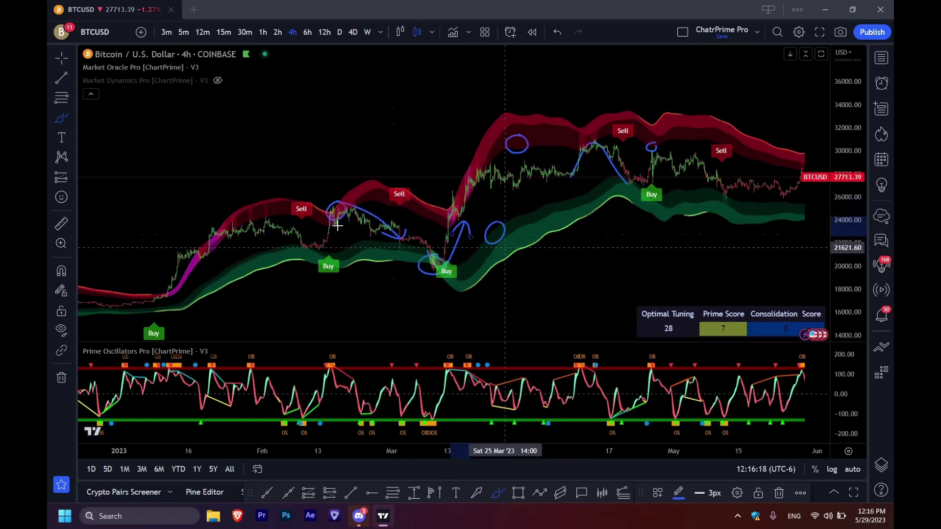
Step: Circle the late-January and early-February highs touching the red band, mark the last one with a downward arrow, and remove all drawings
left_click_drag(254, 216, 274, 206)
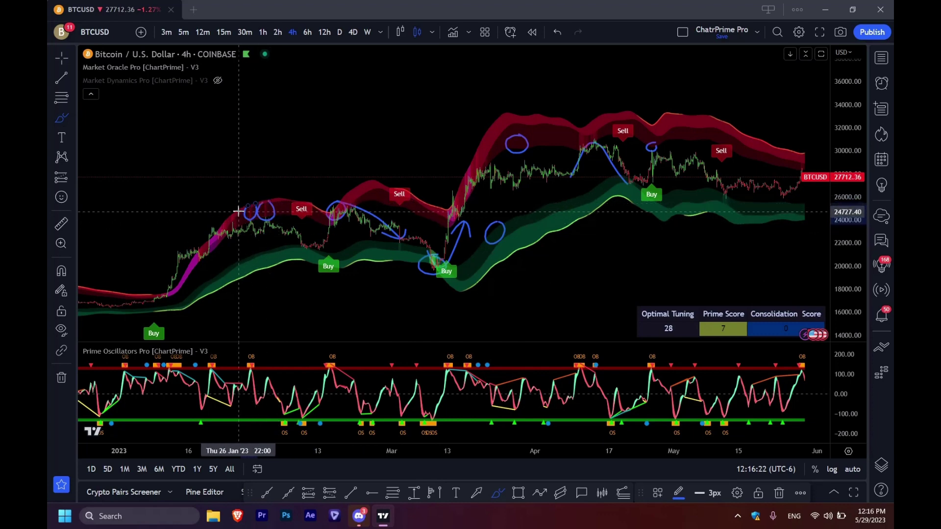
left_click_drag(224, 225, 246, 224)
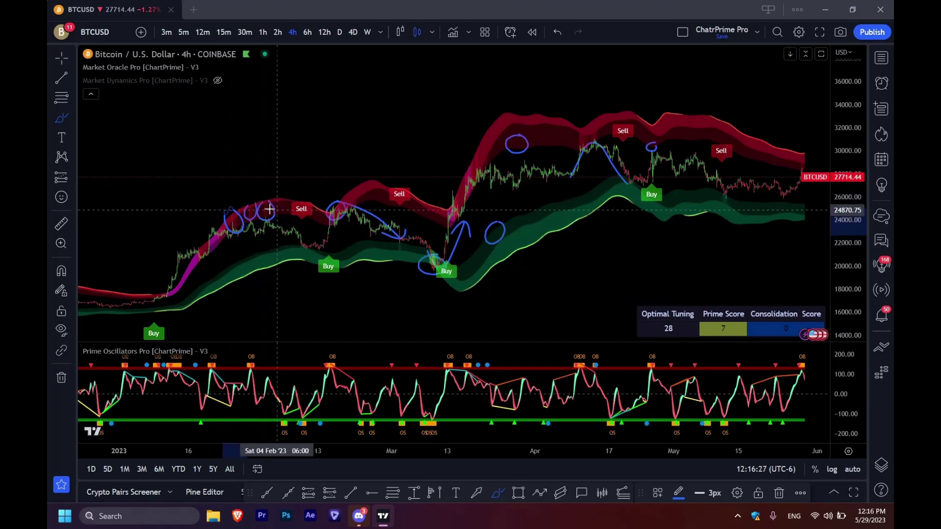
left_click_drag(262, 192, 265, 213)
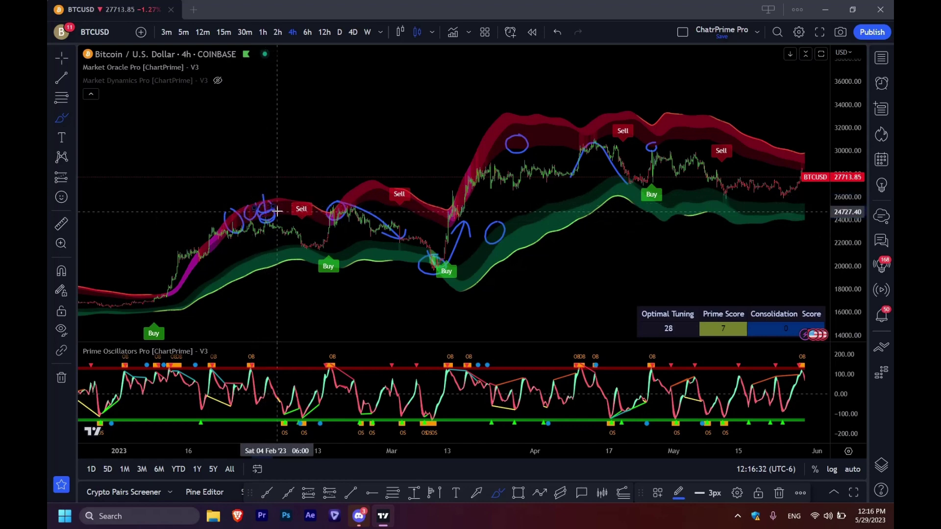
left_click(62, 377)
left_click(111, 375)
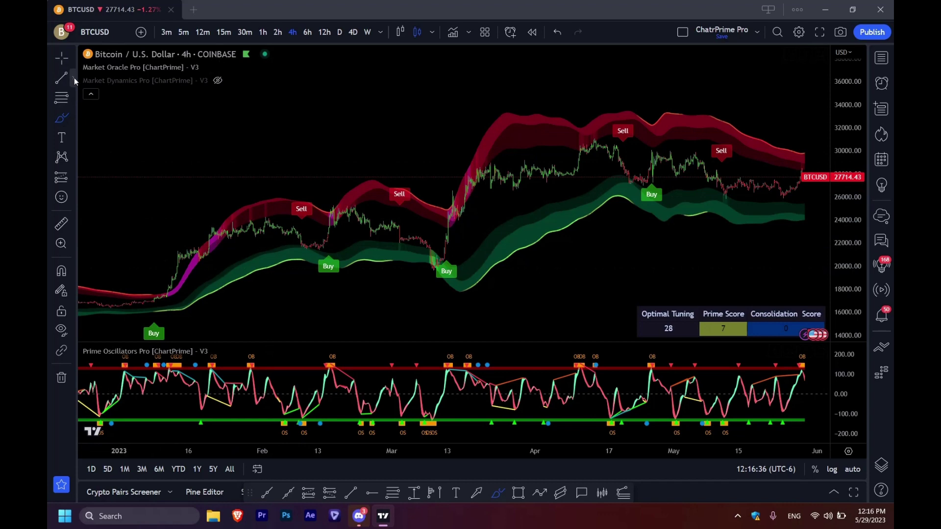
Step: Place a vertical line at 1 February 2023, brush the decline on the oscillator and on the price, and remove all drawings
left_click(73, 79)
left_click(114, 255)
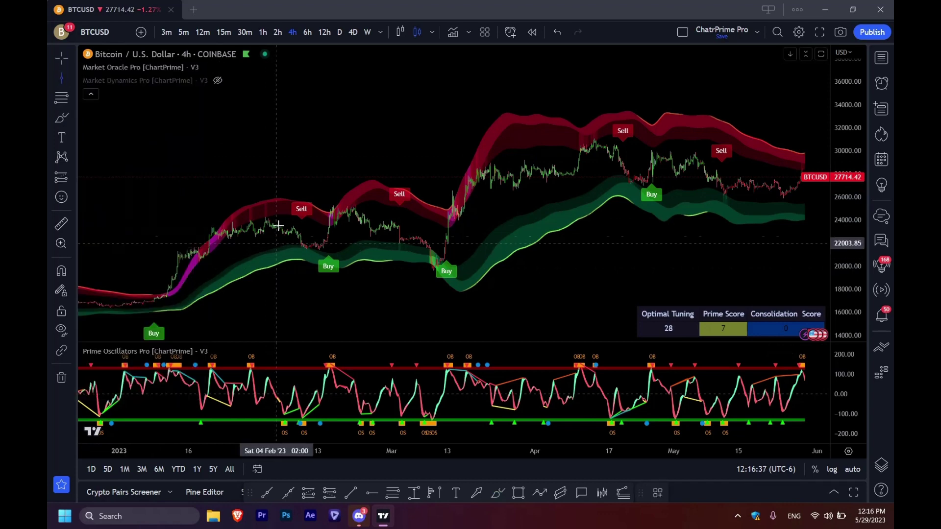
left_click(267, 194)
left_click(63, 117)
left_click_drag(223, 355, 290, 377)
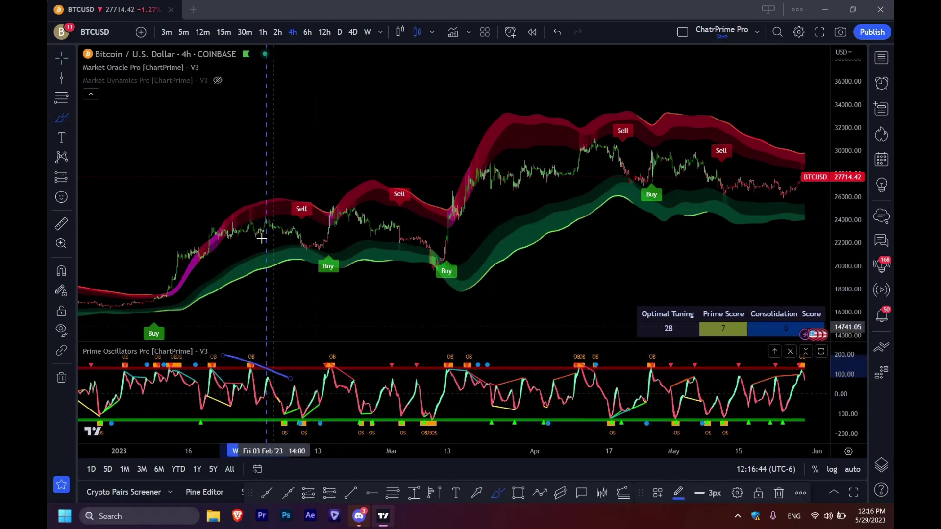
left_click_drag(266, 217, 320, 238)
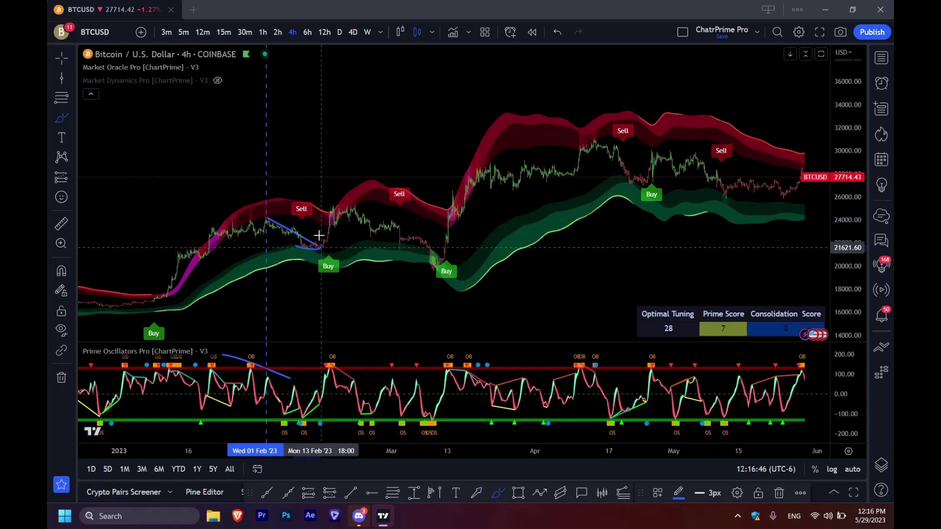
left_click(61, 377)
left_click(139, 376)
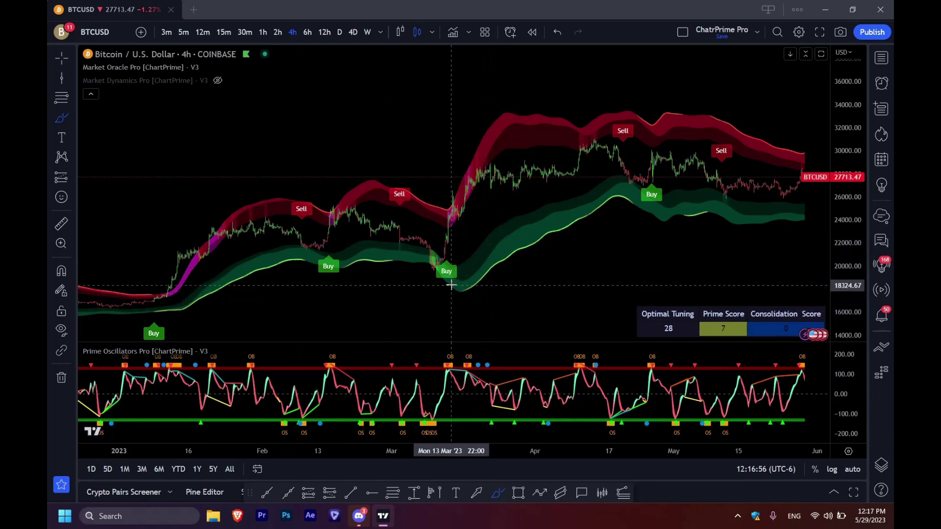
Step: Brush a rising stroke from the March Buy signal and outline the green band's bright lower edge from mid-March to mid-April
mouse_move(430, 266)
left_mouse_down()
mouse_move(441, 272)
mouse_move(490, 189)
left_mouse_up()
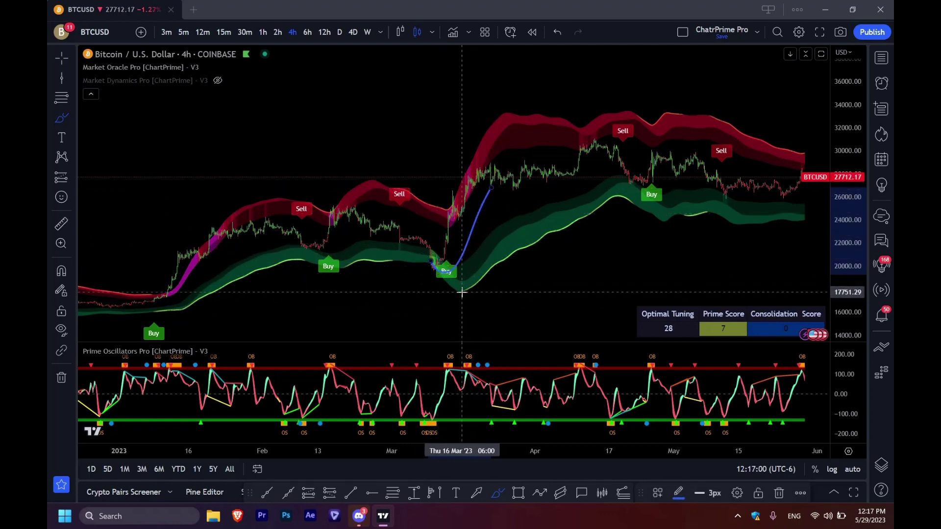
mouse_move(492, 282)
left_mouse_down()
mouse_move(633, 201)
mouse_move(606, 196)
mouse_move(455, 290)
mouse_move(485, 288)
mouse_move(458, 294)
mouse_move(474, 289)
left_mouse_up()
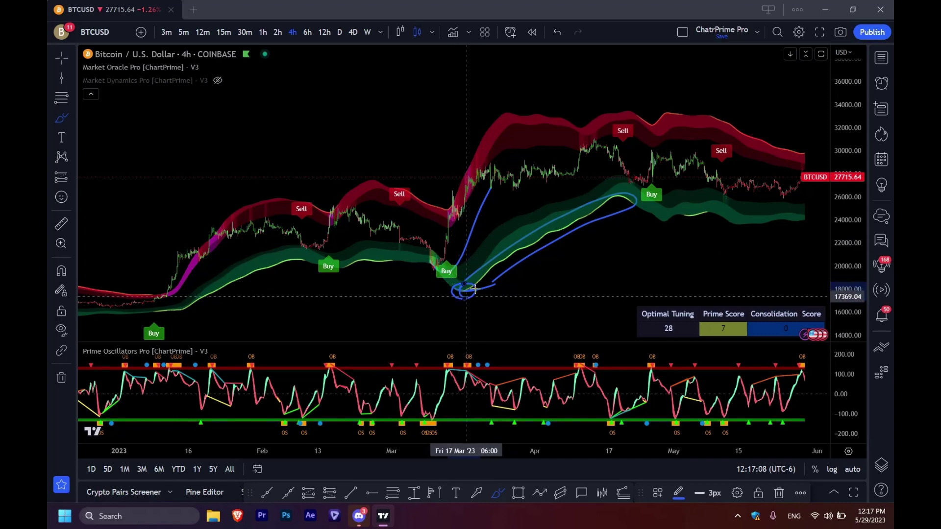
Step: Mark the rising green band, trace the price from the mid-March Buy to the April decline, and circle the April Sell label with the Brush
mouse_move(531, 247)
left_mouse_down()
mouse_move(494, 267)
mouse_move(527, 244)
left_mouse_up()
mouse_move(437, 260)
left_mouse_down()
mouse_move(494, 184)
mouse_move(605, 152)
mouse_move(626, 175)
left_mouse_up()
mouse_move(631, 118)
left_mouse_down()
mouse_move(635, 151)
mouse_move(619, 132)
left_mouse_up()
left_click_drag(619, 195, 656, 221)
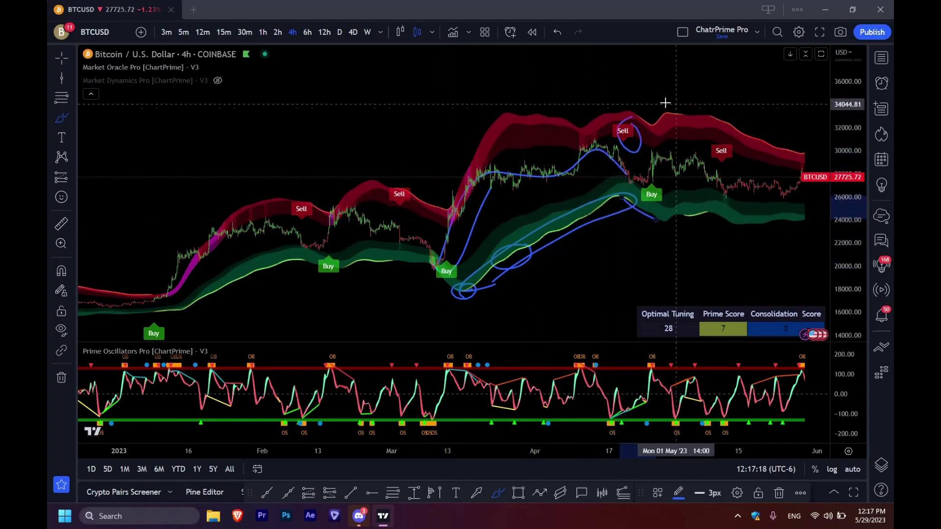
Step: Circle the upper red band just after the April Sell signal, add an arrow toward that signal, and remove all drawings from the chart
left_click_drag(681, 120, 673, 103)
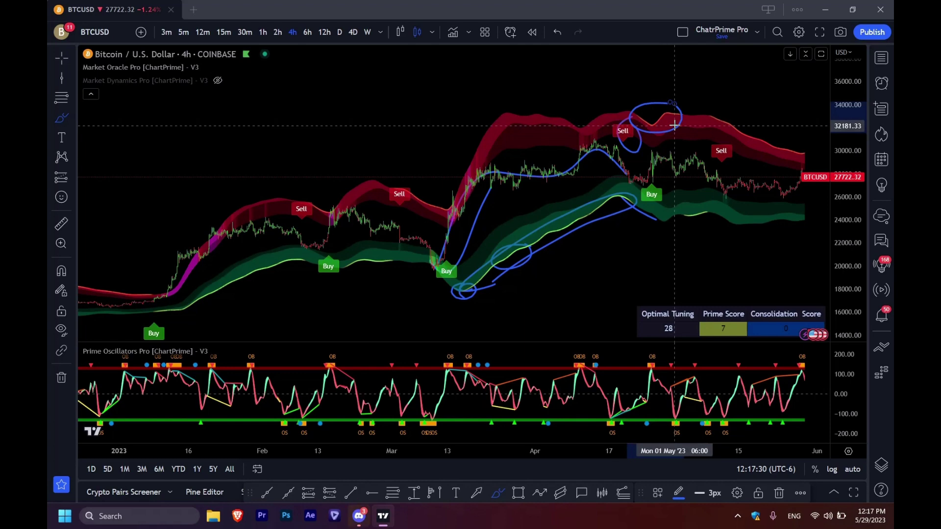
left_click_drag(584, 94, 629, 128)
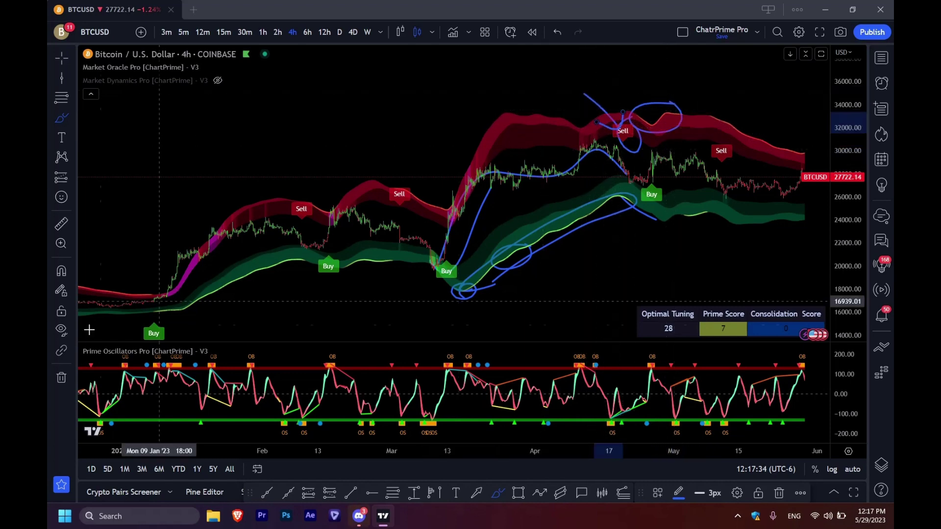
left_click(61, 377)
left_click(121, 382)
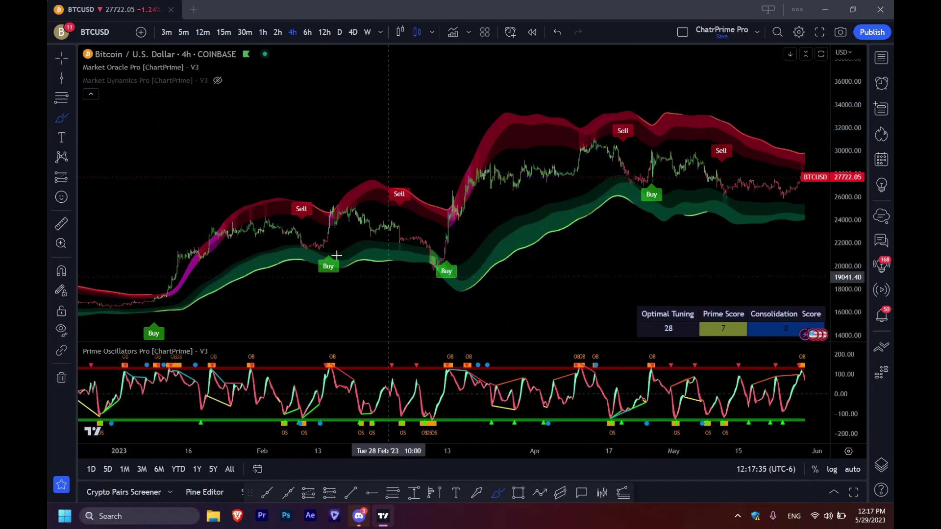
Step: Outline the rising green band between the January Buy and the first February Sell signal, and clear the drawing
mouse_move(302, 256)
left_mouse_down()
mouse_move(239, 267)
mouse_move(177, 296)
mouse_move(191, 308)
mouse_move(301, 275)
mouse_move(290, 255)
left_mouse_up()
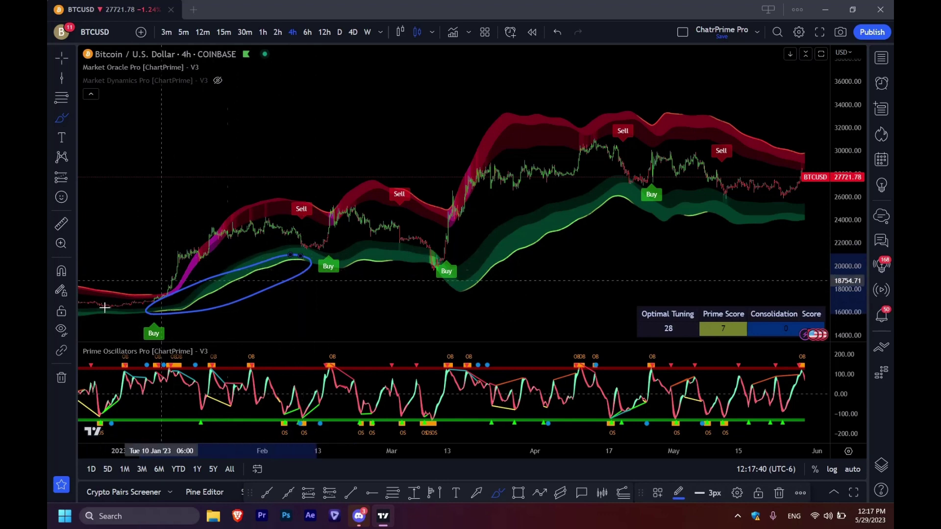
left_click(62, 378)
left_click(112, 376)
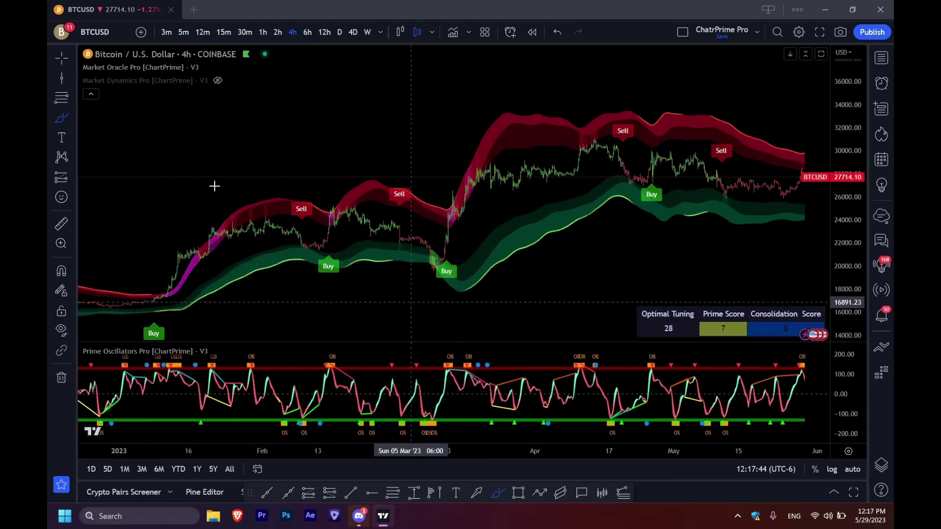
left_click(61, 77)
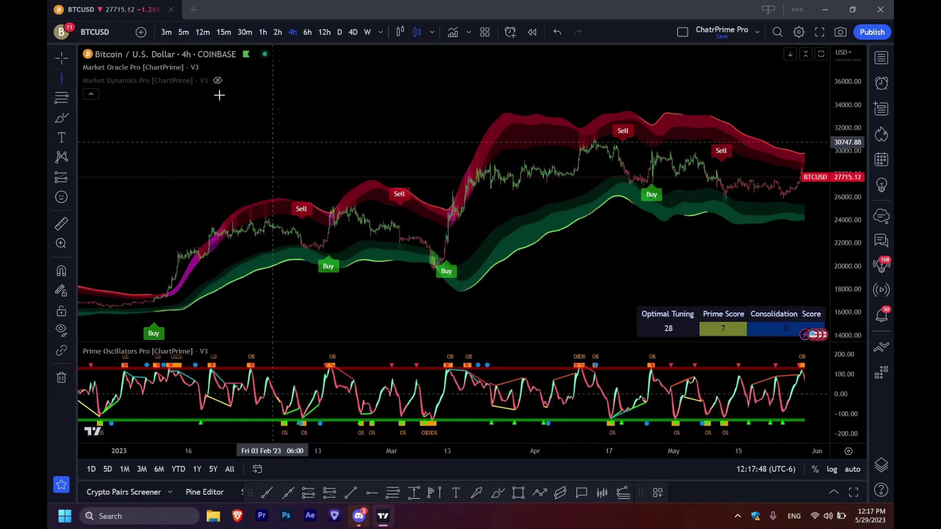
mouse_move(216, 68)
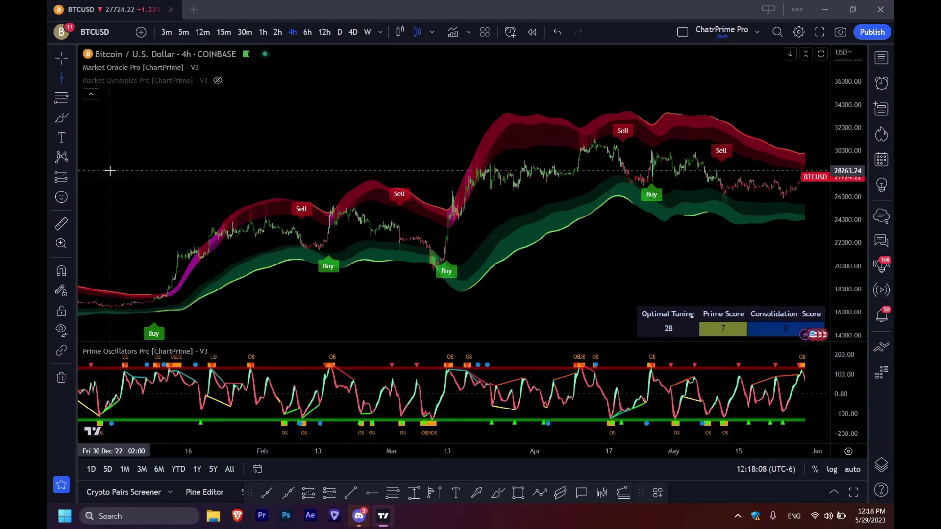
Step: Circle the purple band section on the January rally with the Brush, point an arrow at it, and clear the drawings
left_click(61, 118)
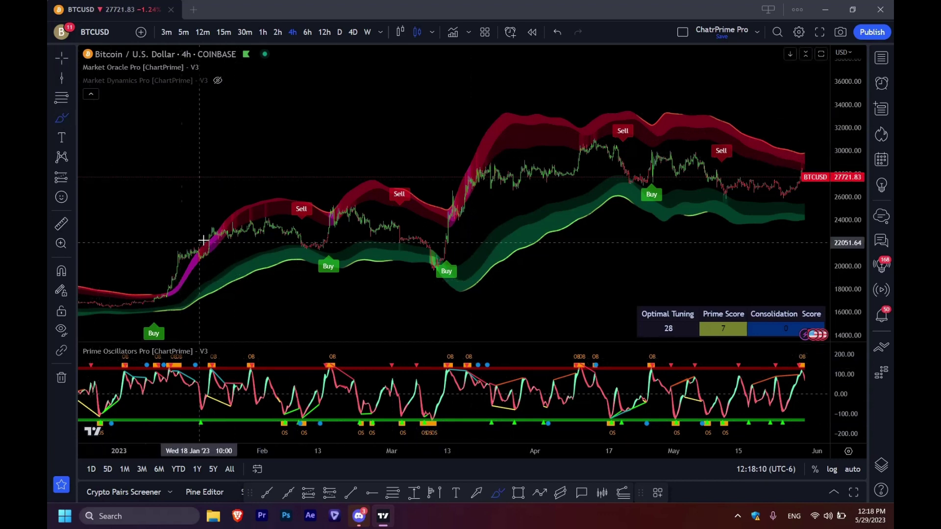
left_click_drag(201, 240, 168, 252)
mouse_move(150, 294)
left_mouse_down()
mouse_move(199, 296)
mouse_move(200, 241)
mouse_move(183, 272)
mouse_move(188, 283)
mouse_move(204, 274)
left_mouse_up()
left_click_drag(154, 294, 130, 303)
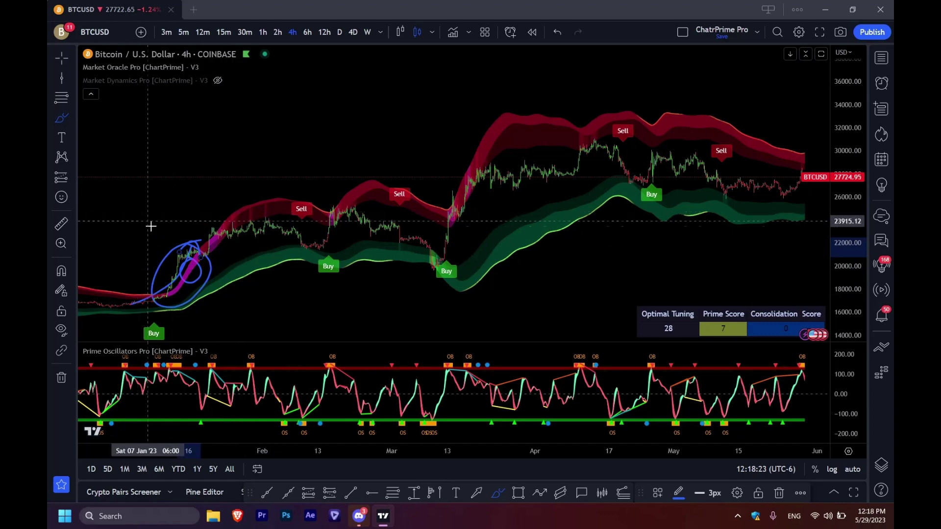
mouse_move(127, 223)
left_mouse_down()
mouse_move(157, 256)
mouse_move(157, 238)
left_mouse_up()
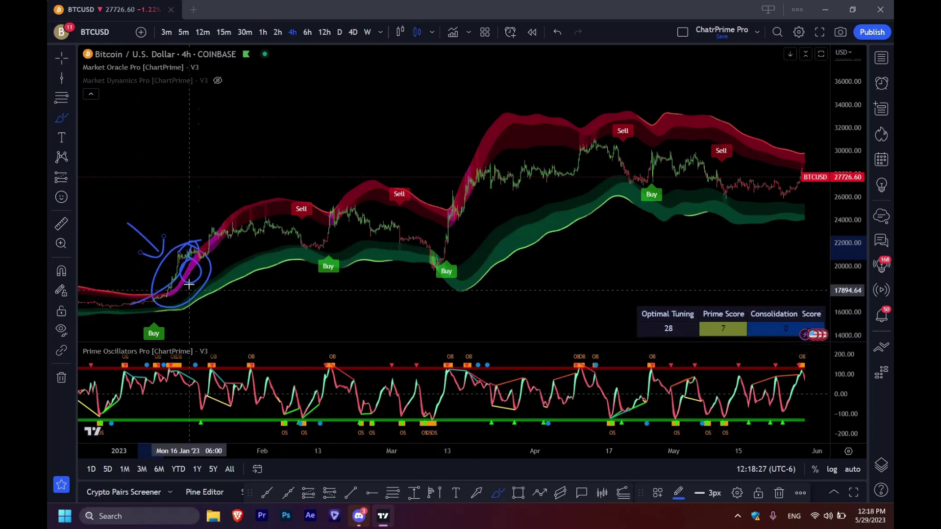
left_click(61, 378)
left_click(104, 377)
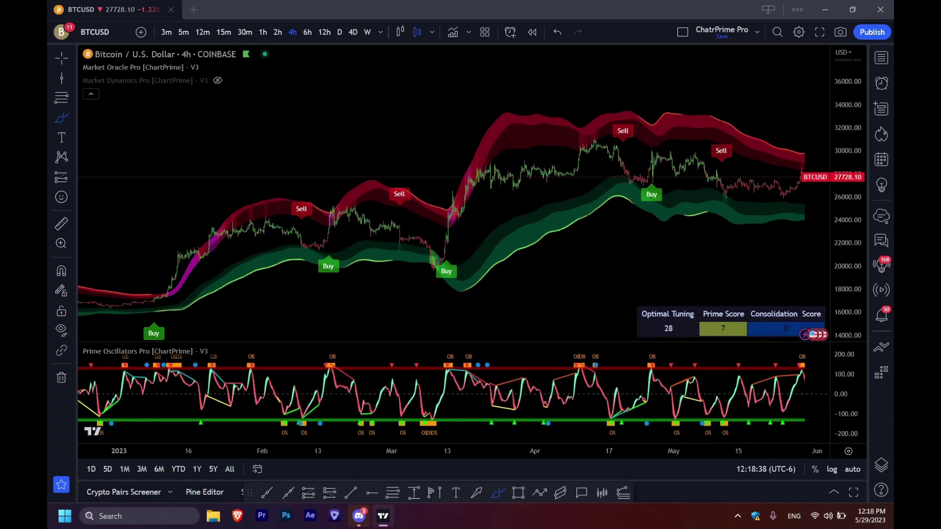
Step: Circle the outer and inner red bands near early April and the red band by the first February Sell signal, and clear the drawings
left_click(536, 115)
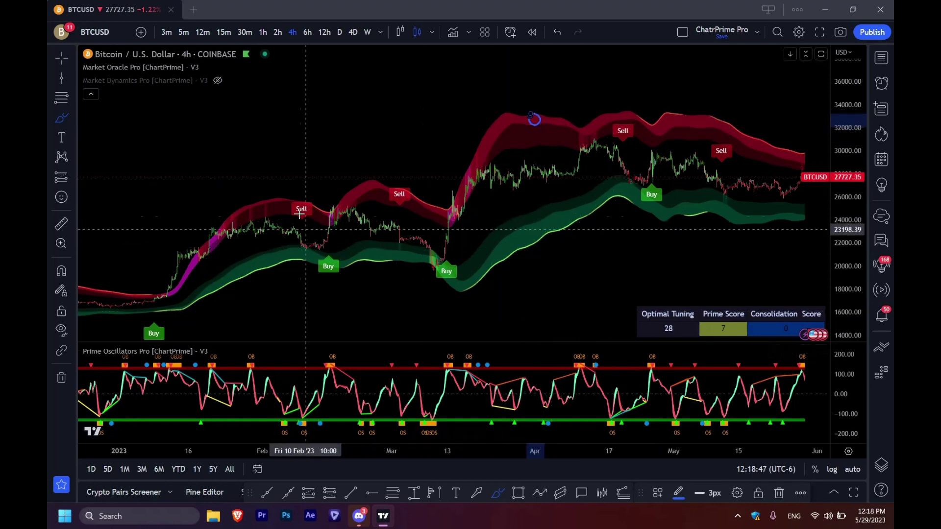
mouse_move(290, 191)
left_mouse_down()
mouse_move(285, 210)
mouse_move(299, 212)
mouse_move(291, 191)
left_mouse_up()
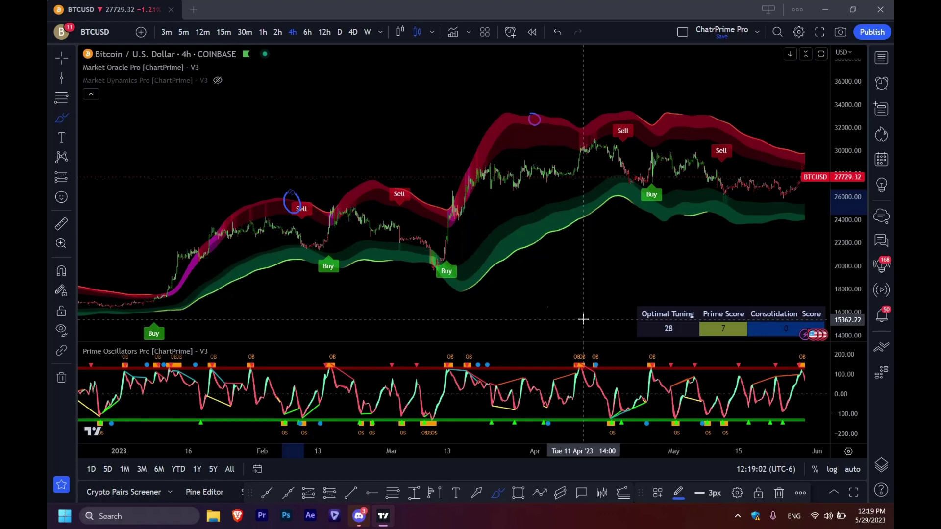
mouse_move(548, 138)
left_mouse_down()
mouse_move(529, 146)
mouse_move(537, 131)
mouse_move(525, 147)
mouse_move(549, 142)
left_mouse_up()
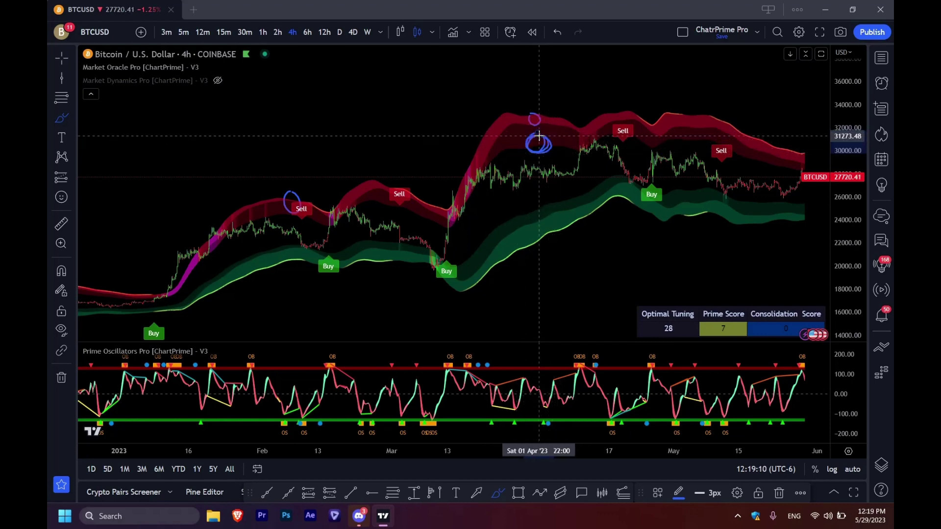
mouse_move(538, 126)
left_mouse_down()
mouse_move(527, 117)
mouse_move(538, 108)
left_mouse_up()
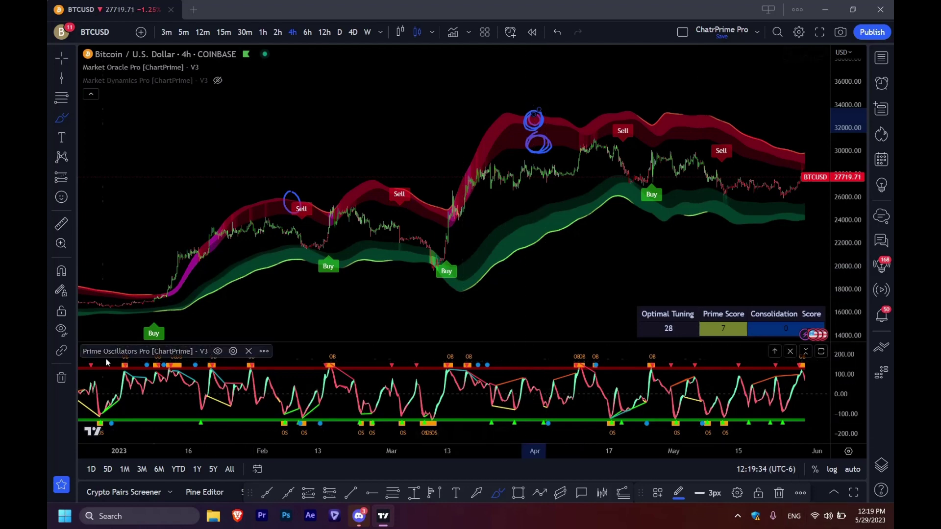
left_click(61, 377)
left_click(104, 376)
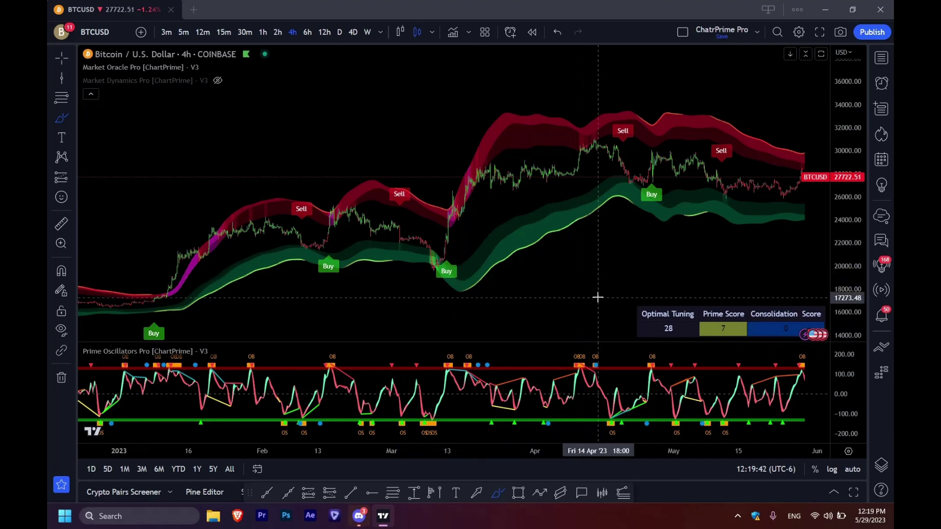
Step: Mark the inner and outer red and green bands around late March and early April with Brush circles and arrow strokes, and clear them
left_click(72, 118)
mouse_move(558, 201)
left_mouse_down()
mouse_move(539, 209)
mouse_move(558, 202)
left_mouse_up()
mouse_move(547, 129)
left_mouse_down()
mouse_move(533, 147)
mouse_move(547, 130)
left_mouse_up()
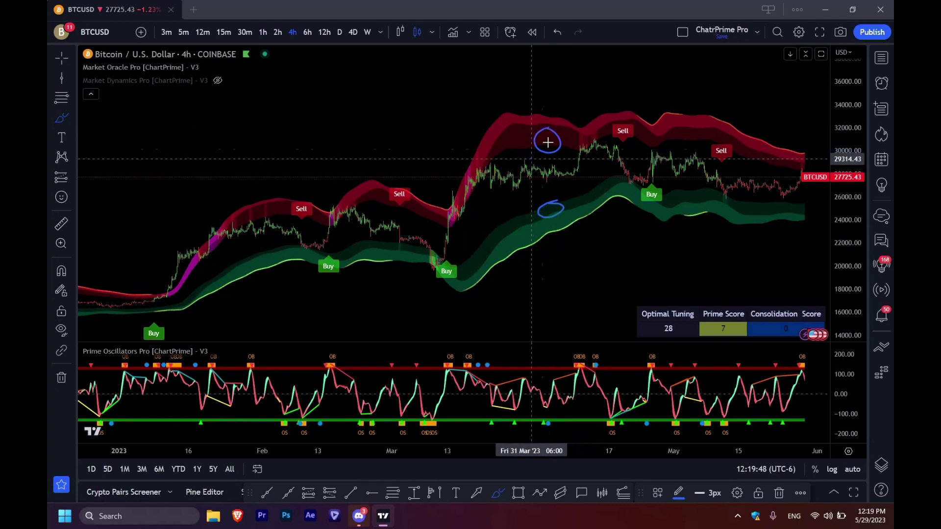
left_click_drag(546, 143, 555, 151)
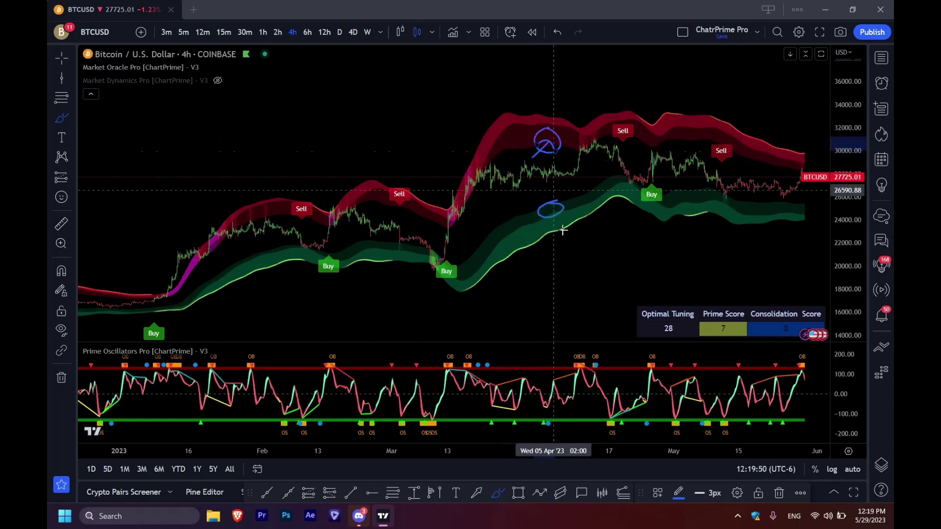
mouse_move(536, 200)
left_mouse_down()
mouse_move(548, 209)
mouse_move(524, 239)
mouse_move(542, 237)
mouse_move(532, 226)
left_mouse_up()
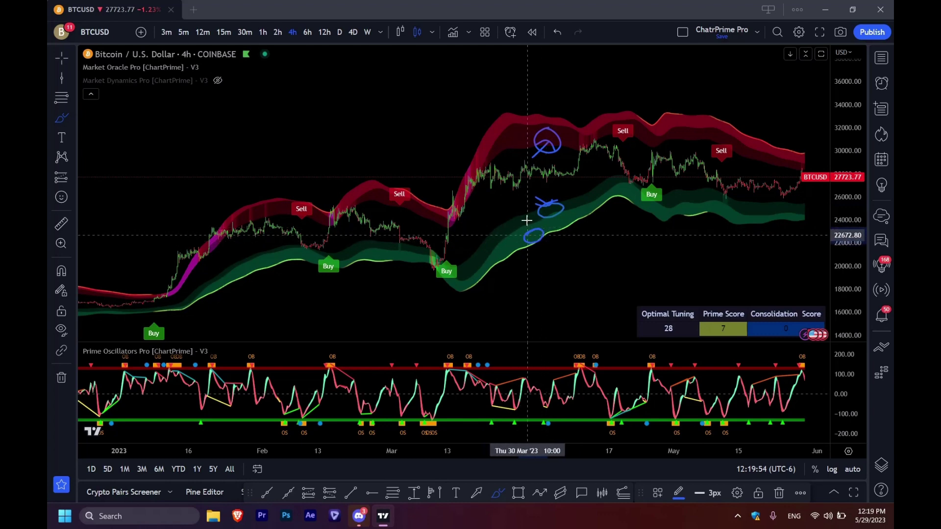
left_click_drag(489, 139, 507, 116)
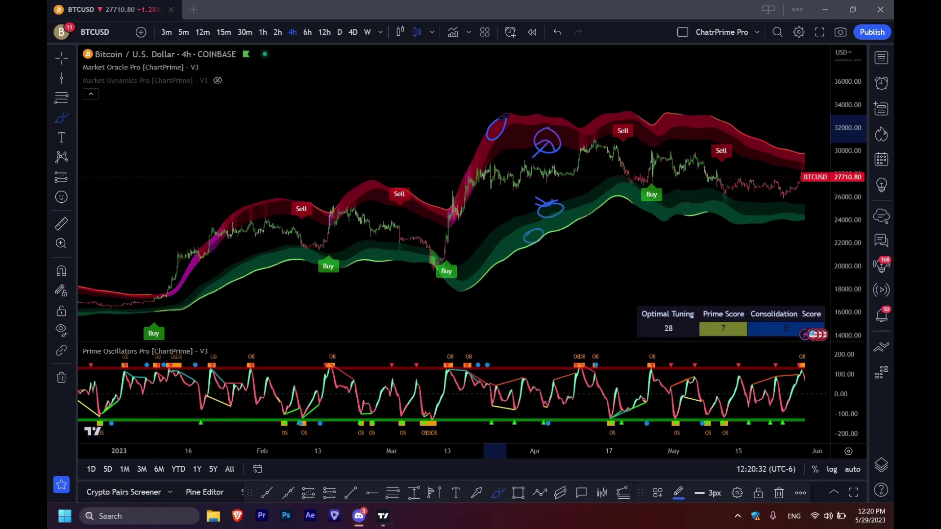
left_click(72, 376)
left_click(90, 372)
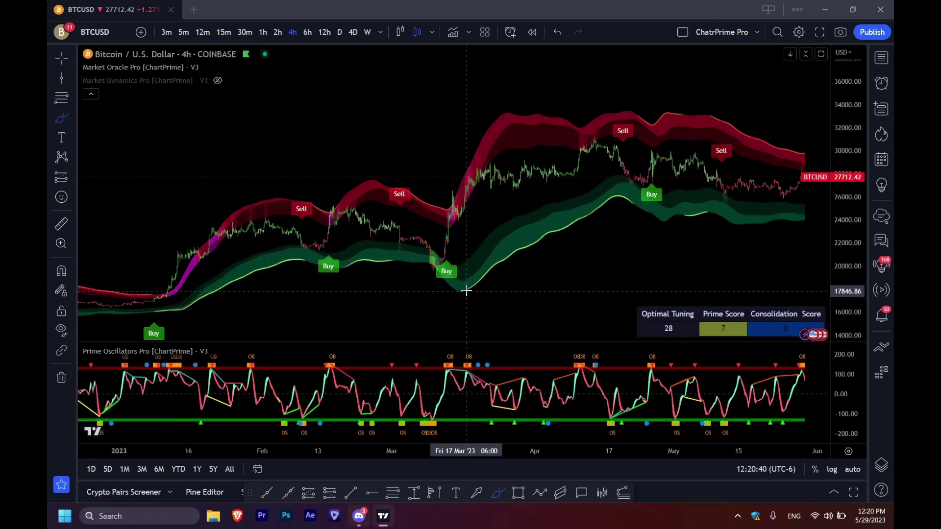
Step: Outline the rising green band from mid-March to late April and circle the price action above it with the Brush
mouse_move(464, 278)
left_mouse_down()
mouse_move(461, 292)
mouse_move(504, 277)
mouse_move(622, 209)
mouse_move(624, 196)
mouse_move(596, 199)
mouse_move(464, 286)
left_mouse_up()
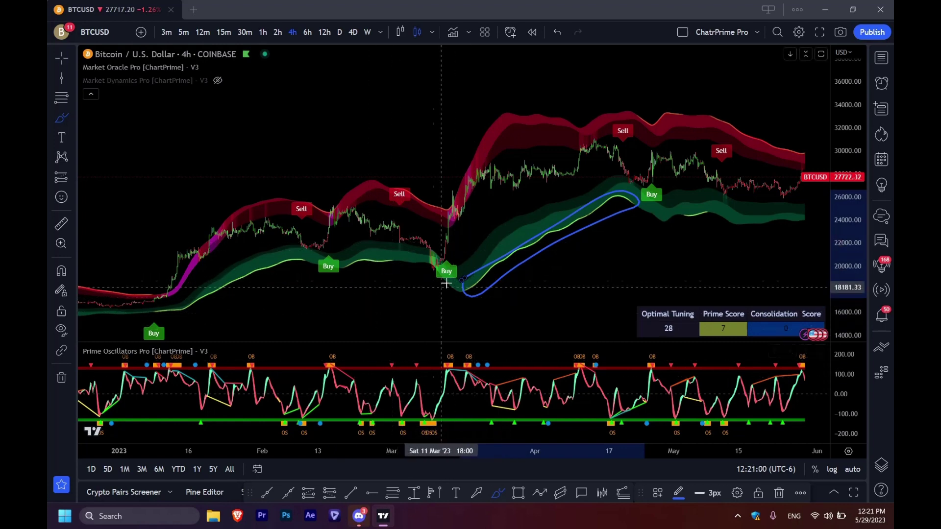
mouse_move(445, 231)
left_mouse_down()
mouse_move(493, 180)
mouse_move(564, 176)
mouse_move(559, 162)
left_mouse_up()
mouse_move(493, 153)
left_mouse_down()
mouse_move(438, 191)
mouse_move(458, 224)
left_mouse_up()
mouse_move(522, 240)
left_mouse_down()
mouse_move(478, 277)
mouse_move(620, 204)
mouse_move(462, 294)
left_mouse_up()
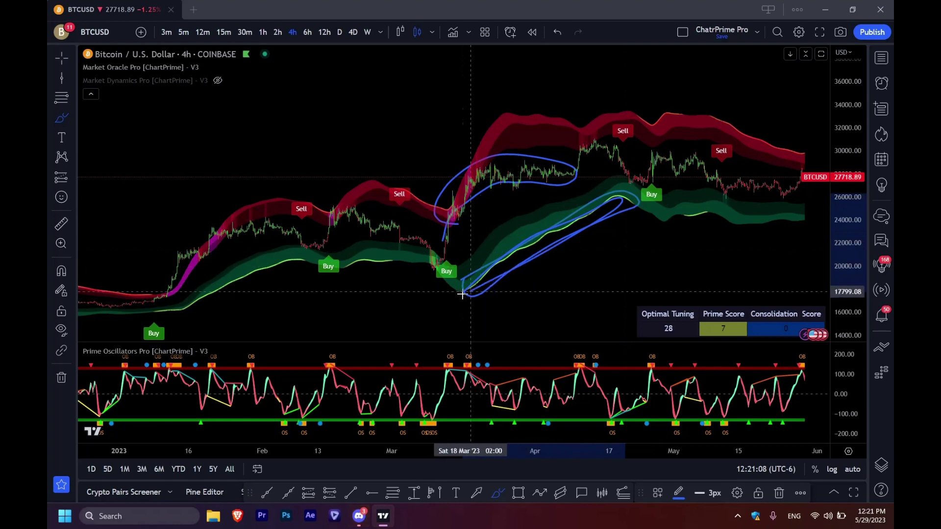
Step: Circle the upper red band after the April Sell signal, point an arrow at it, and remove all drawings
mouse_move(632, 125)
left_mouse_down()
mouse_move(635, 108)
mouse_move(677, 103)
mouse_move(640, 102)
left_mouse_up()
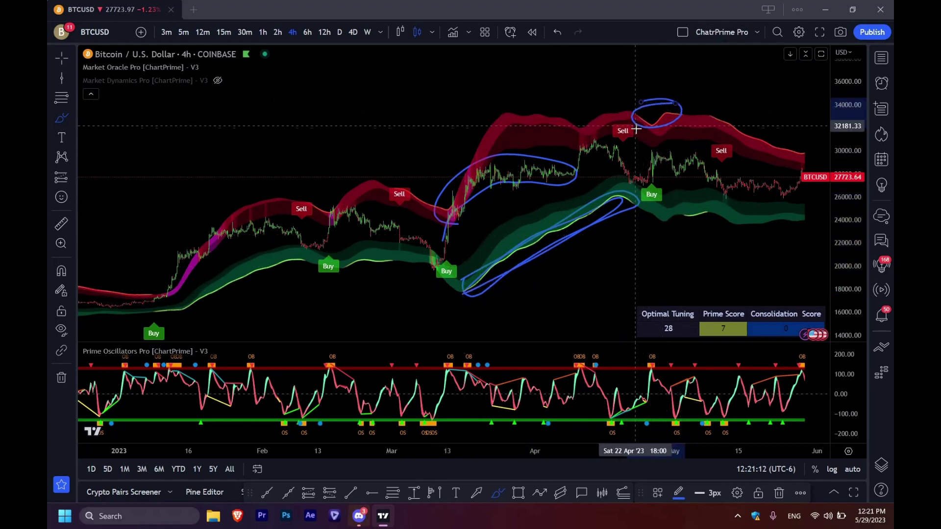
mouse_move(670, 94)
left_mouse_down()
mouse_move(698, 70)
mouse_move(691, 91)
left_mouse_up()
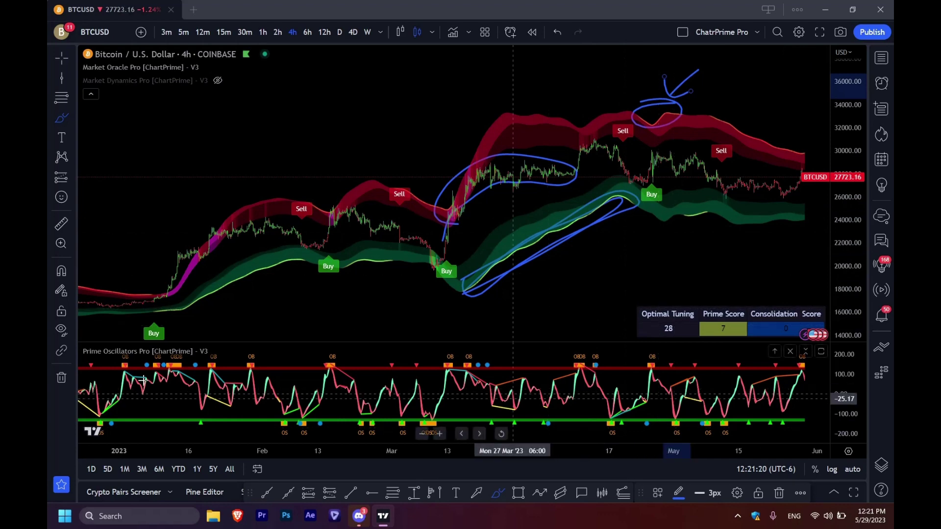
left_click(61, 377)
left_click(117, 375)
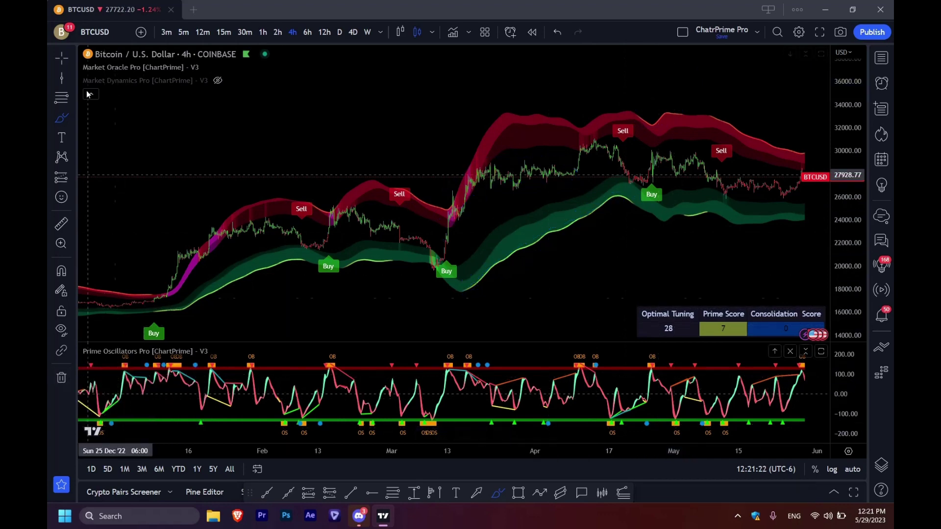
Step: Set Prime Range as the only enabled additional feature in the Market Oracle Pro indicator settings and apply the change
left_click(224, 67)
scroll(463, 294, "down", 3)
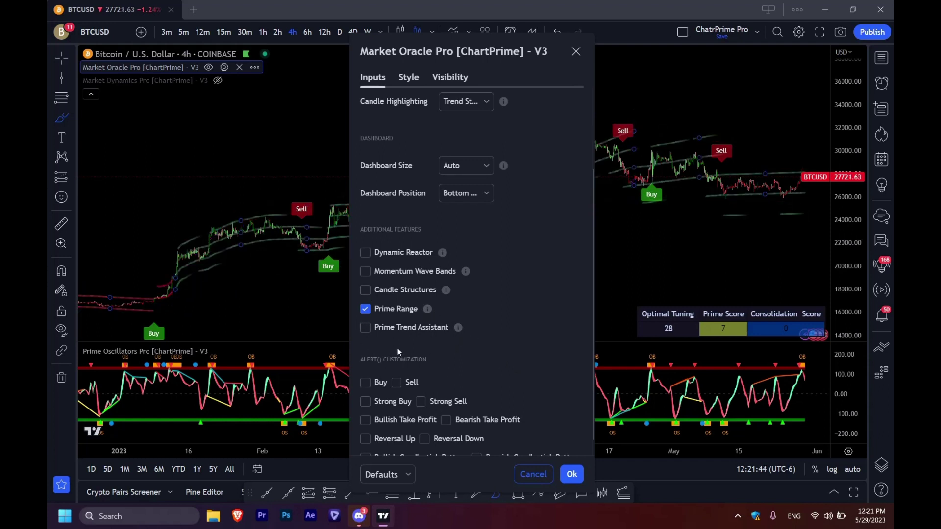
left_click(572, 475)
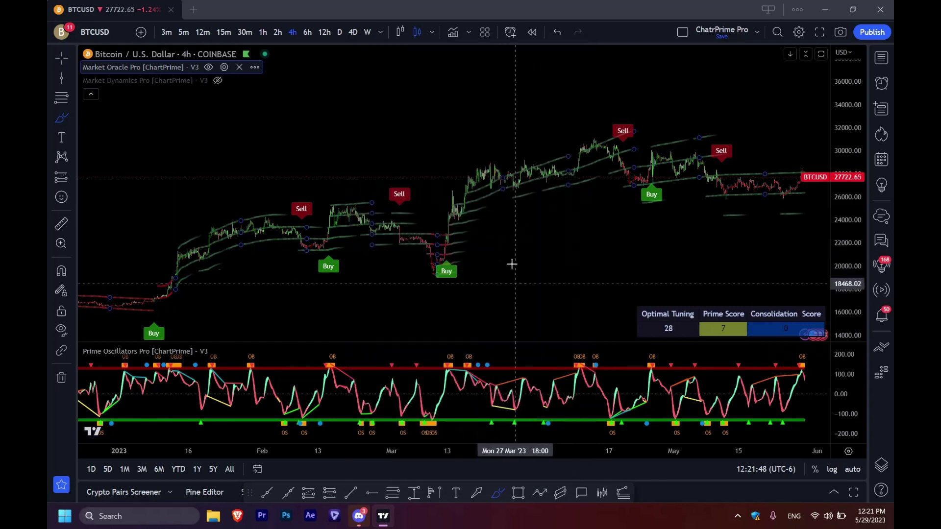
Step: Draw four stacked horizontal Brush lines below the April price action, between about 21,600 and 25,400
left_click(539, 266)
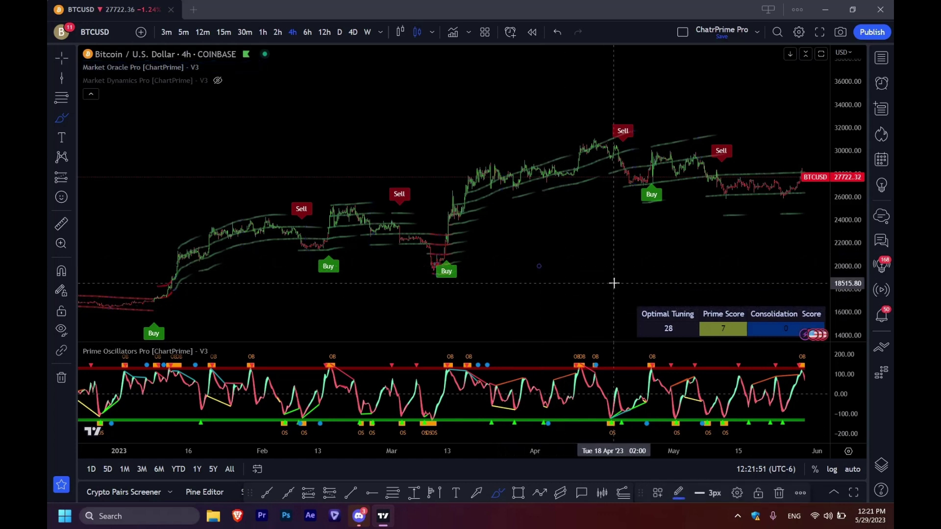
key("Delete")
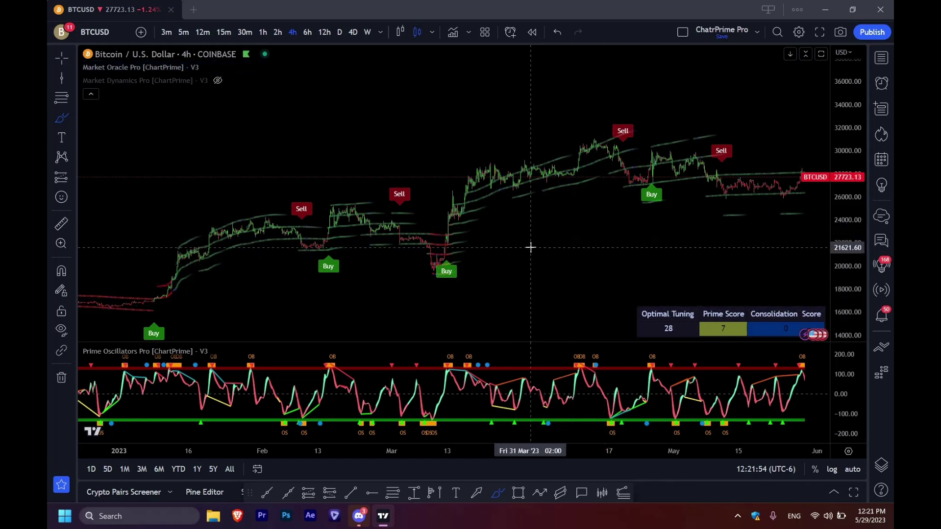
left_click_drag(533, 247, 629, 245)
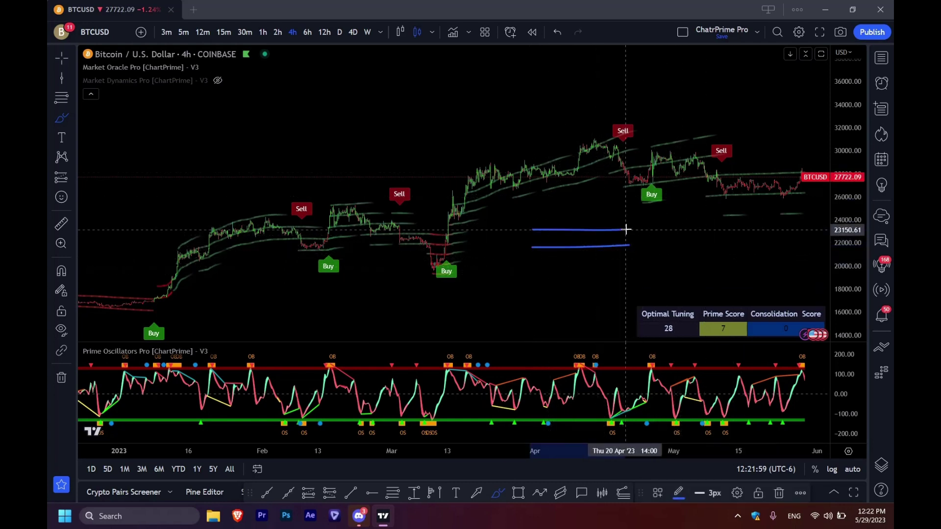
left_click_drag(626, 229, 627, 230)
left_click_drag(531, 214, 627, 214)
mouse_move(532, 203)
left_mouse_down()
mouse_move(607, 202)
mouse_move(558, 222)
mouse_move(598, 209)
mouse_move(604, 216)
left_mouse_up()
key("ctrl+z")
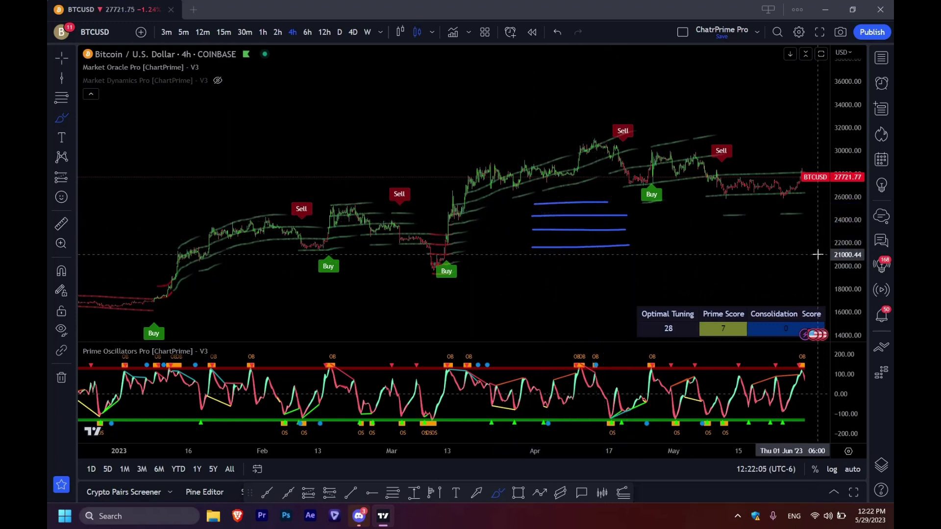
Step: Bracket the late-March to early-April price range and the mid-April price range with horizontal Brush lines above and below each
left_click_drag(456, 167, 569, 167)
left_click_drag(468, 188, 579, 189)
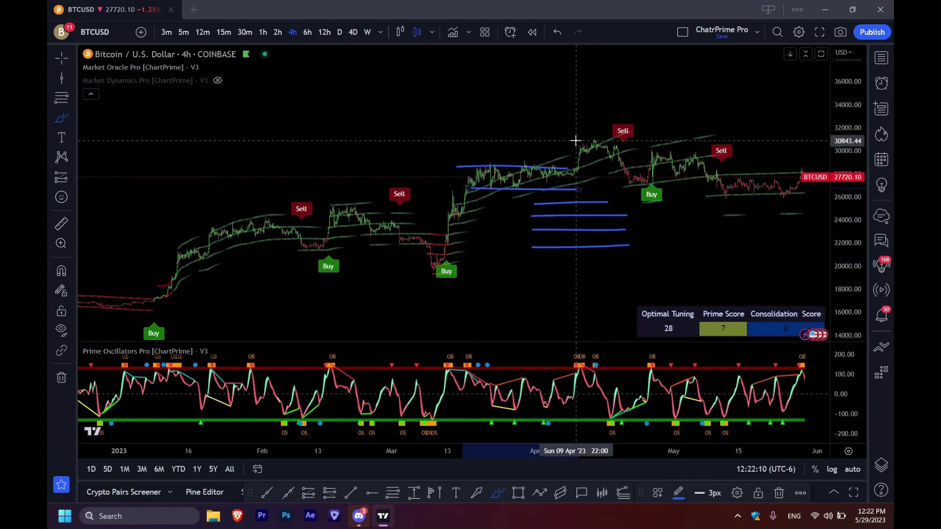
left_click_drag(579, 140, 630, 138)
left_click_drag(577, 160, 625, 160)
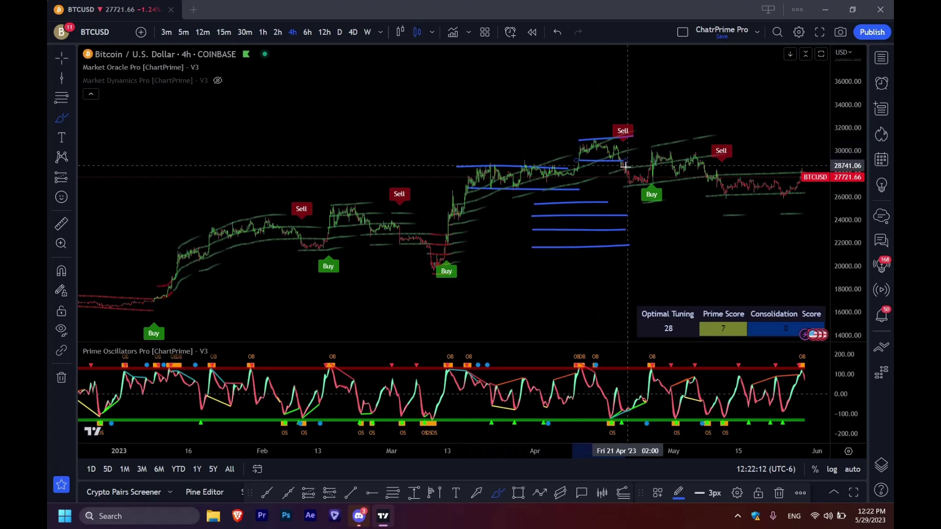
Step: Remove all drawings, draw one Brush line at about 20,500 below the April price action, and clear it again
left_click(62, 378)
left_click(115, 375)
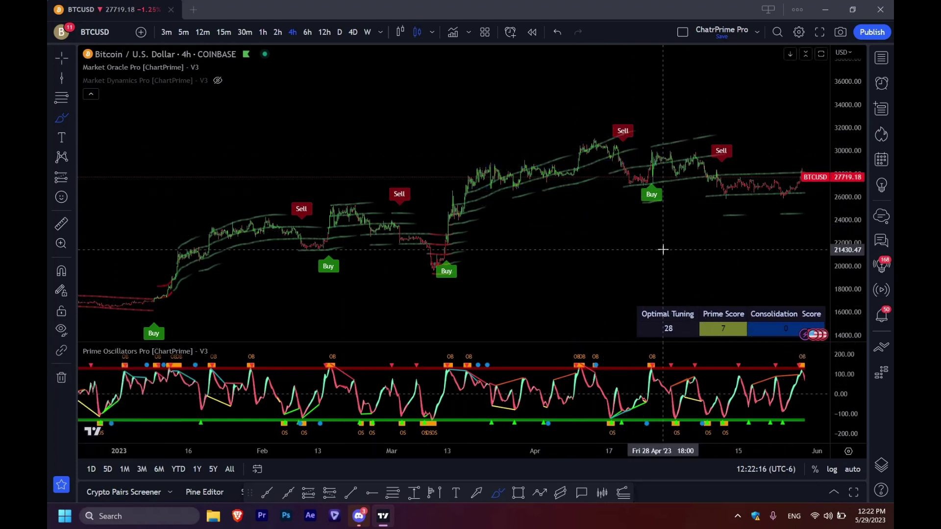
left_click_drag(532, 257, 624, 261)
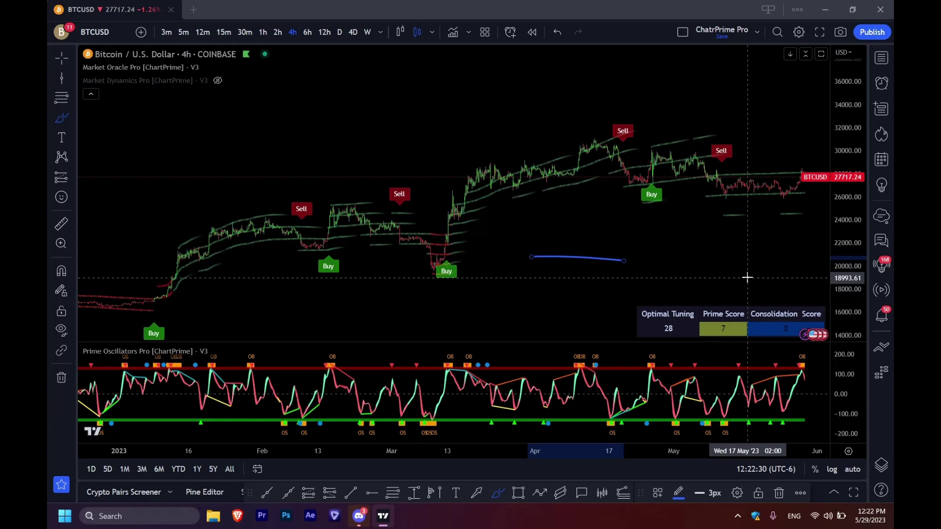
left_click(61, 378)
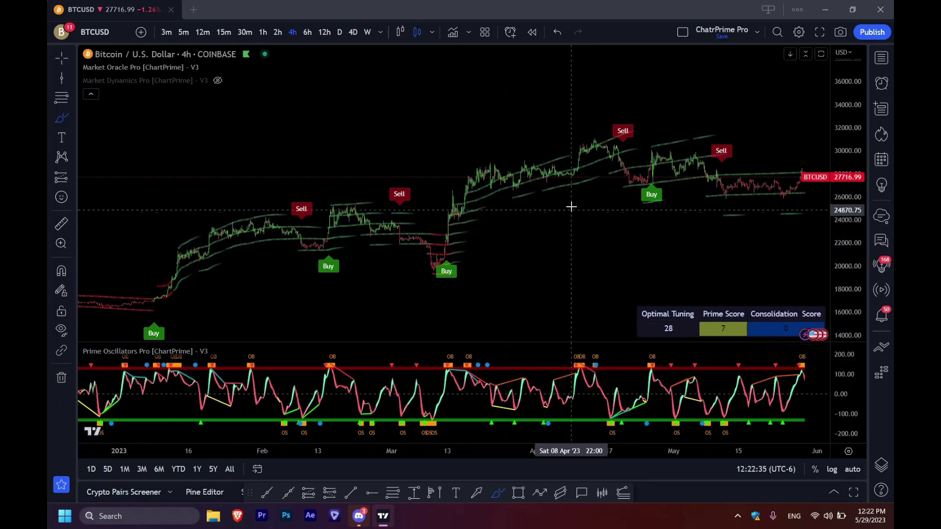
Step: Review the signal settings and additional features among the Market Oracle Pro inputs and accept them
left_click(225, 67)
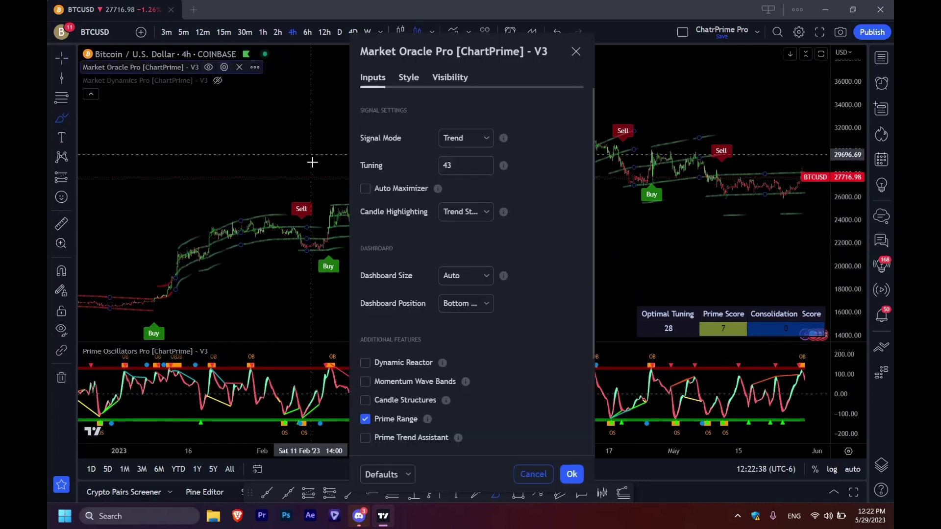
left_click(572, 475)
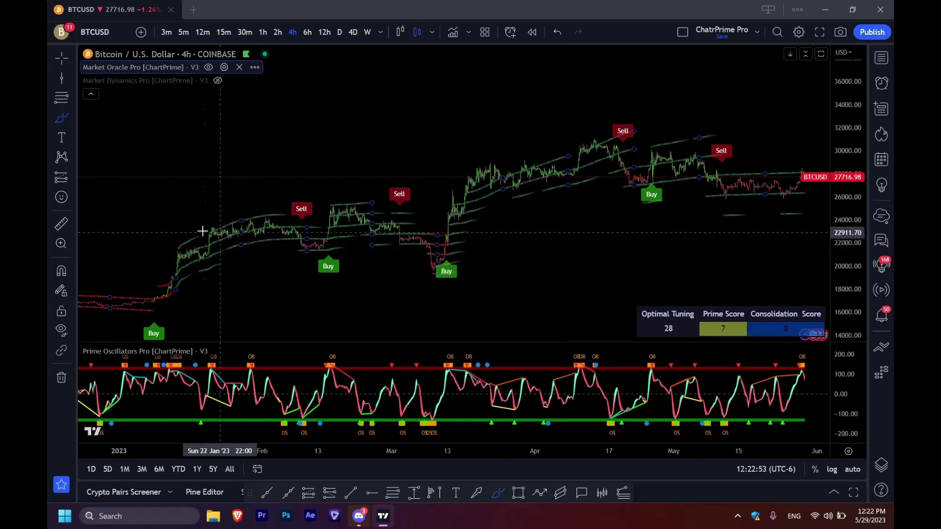
Step: Trace the late-January bands, mark the March rally and following range with Brush strokes and a circle, and remove all drawings
left_click_drag(209, 234, 271, 212)
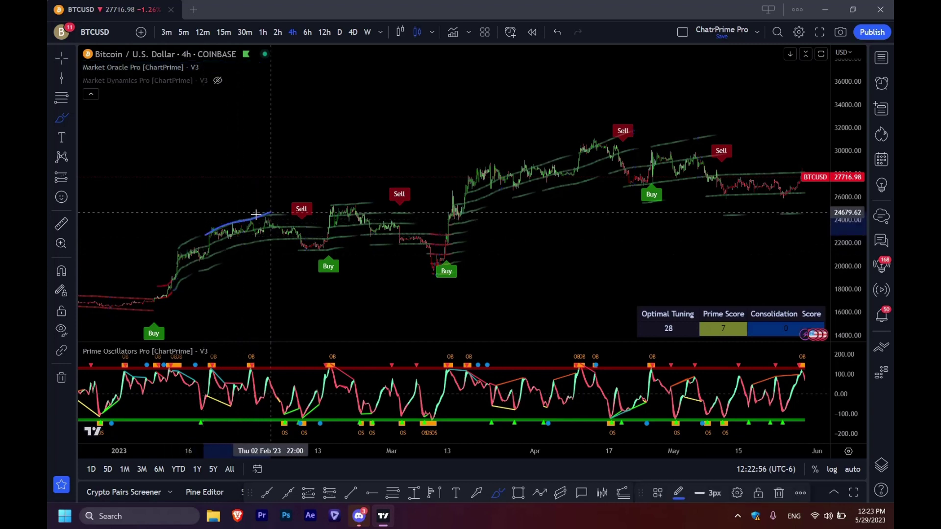
left_click_drag(200, 247, 301, 229)
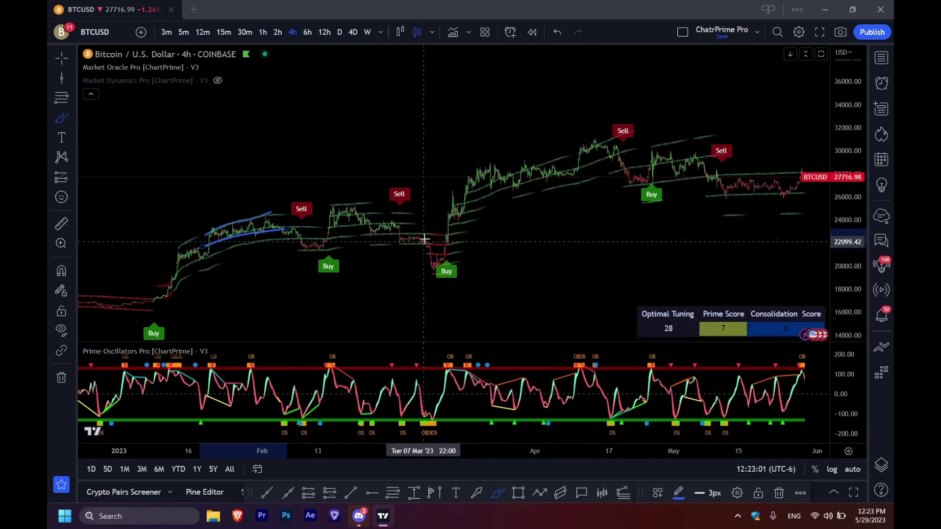
mouse_move(436, 264)
left_mouse_down()
mouse_move(464, 175)
mouse_move(473, 184)
mouse_move(462, 155)
mouse_move(467, 174)
left_mouse_up()
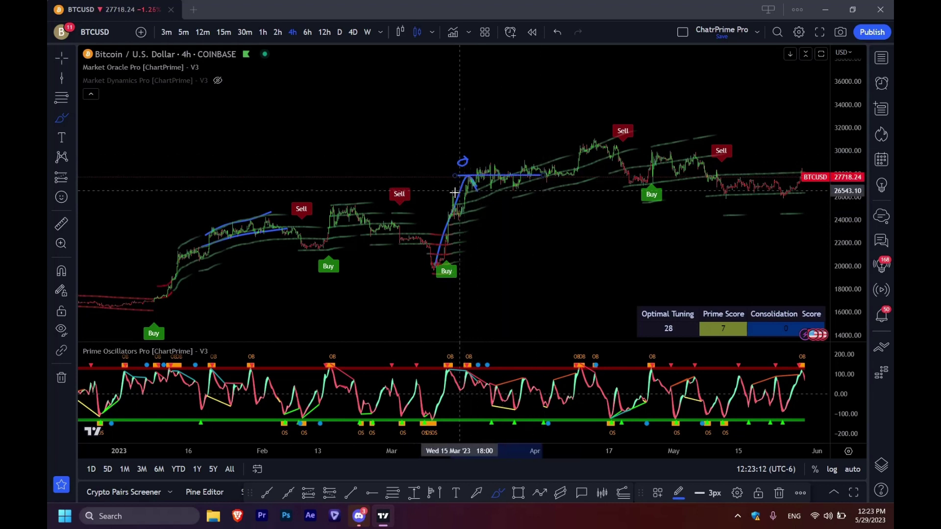
left_click_drag(538, 186, 461, 195)
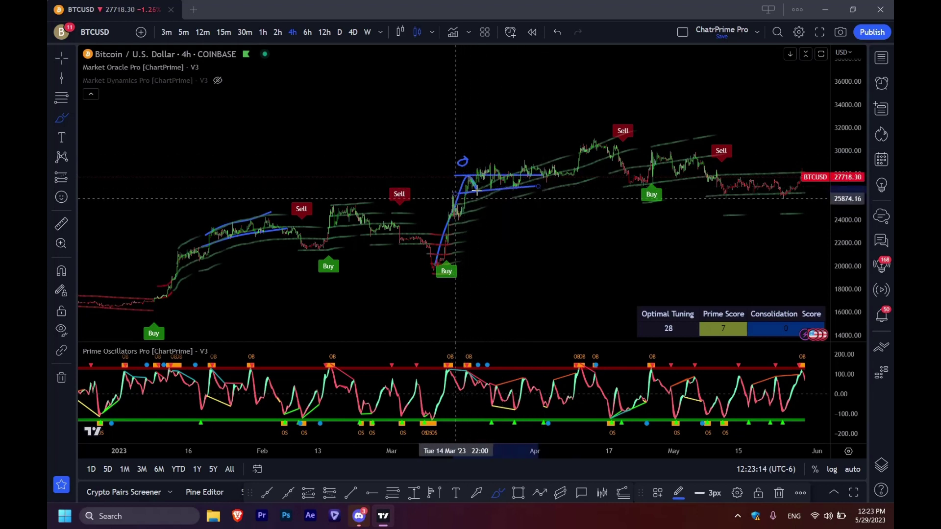
mouse_move(456, 175)
left_mouse_down()
mouse_move(544, 131)
mouse_move(439, 162)
mouse_move(542, 191)
mouse_move(482, 131)
left_mouse_up()
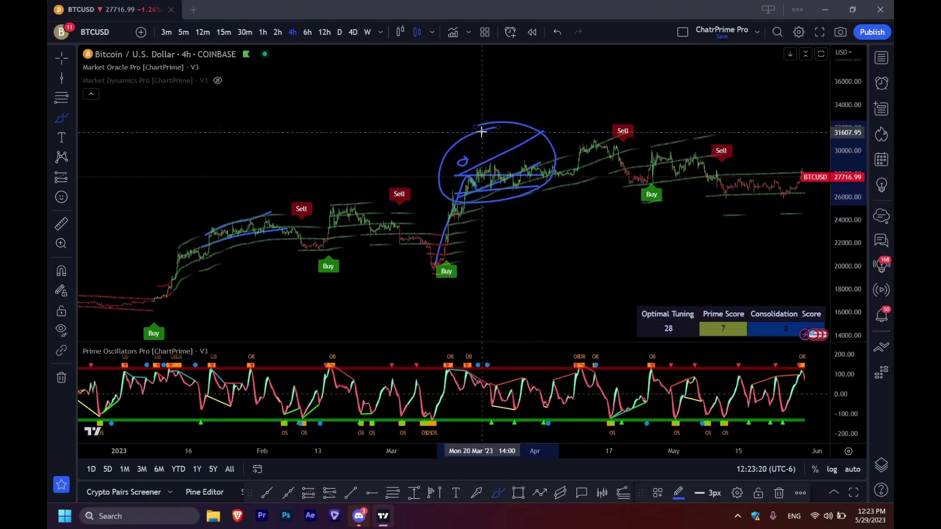
left_click(61, 377)
left_click(124, 376)
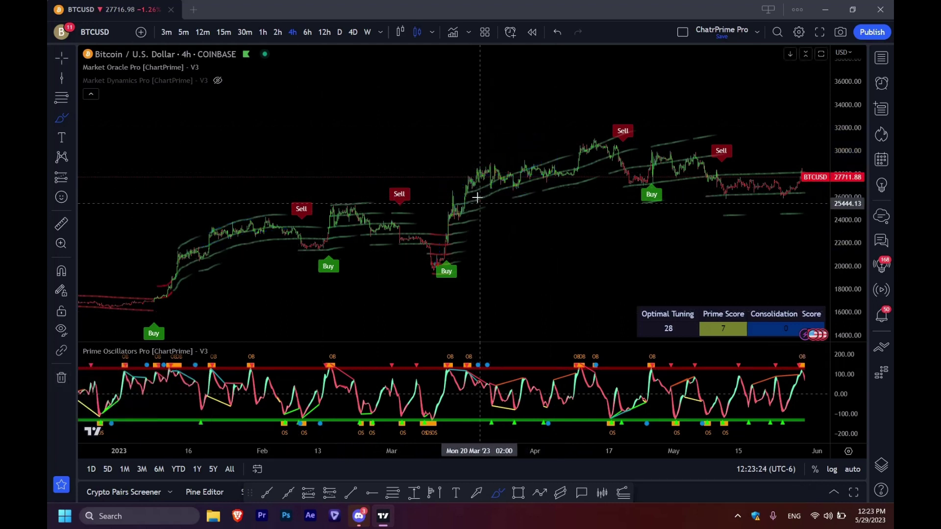
Step: Trace the rising bands over late March, bracket the late-January range with two horizontal Brush lines, and remove all drawings
left_click_drag(484, 185, 563, 154)
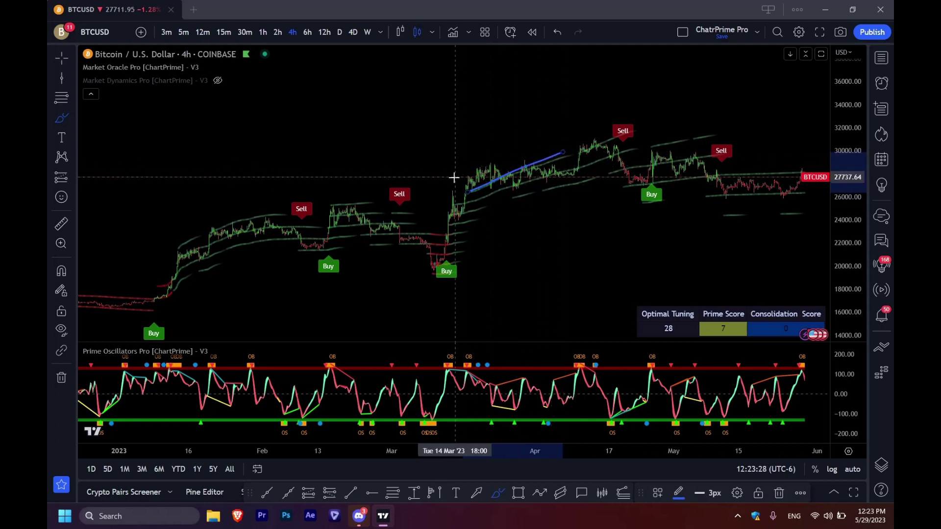
left_click_drag(455, 177, 499, 153)
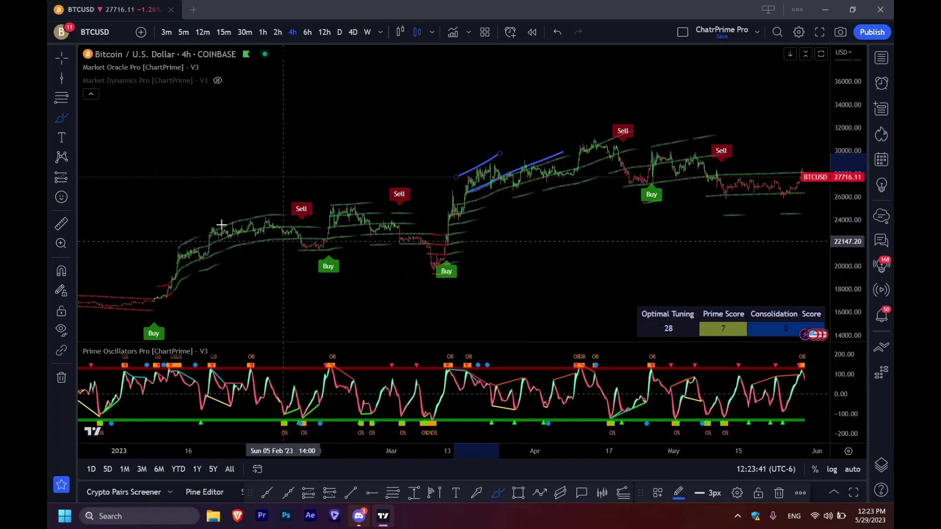
left_click_drag(193, 218, 287, 215)
left_click_drag(183, 236, 286, 235)
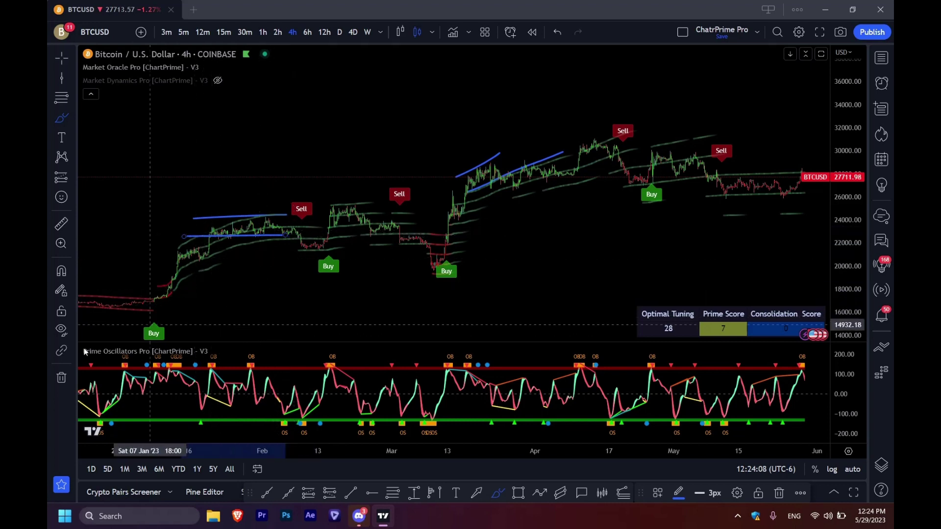
left_click(61, 378)
left_click(103, 374)
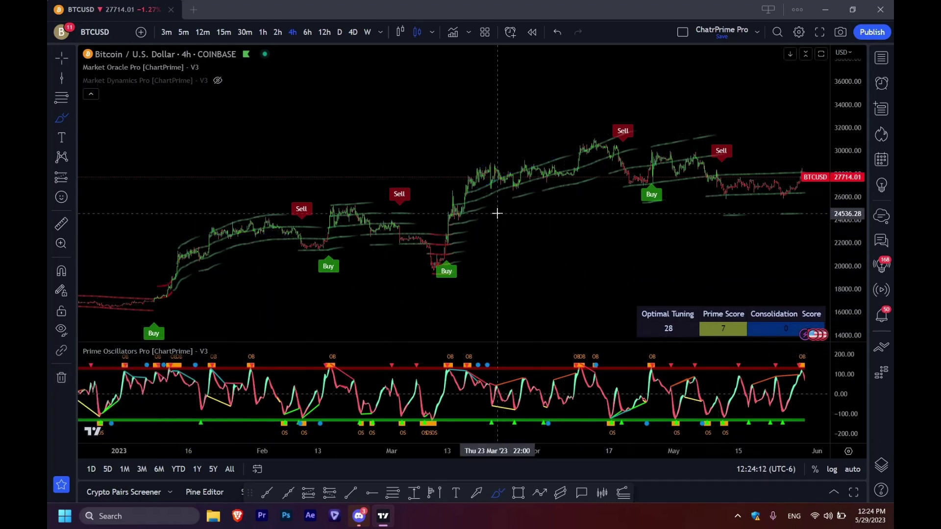
Step: Trace the price swings between the bands from late January through March with the Brush and circle the mid-to-late May range
left_click(72, 119)
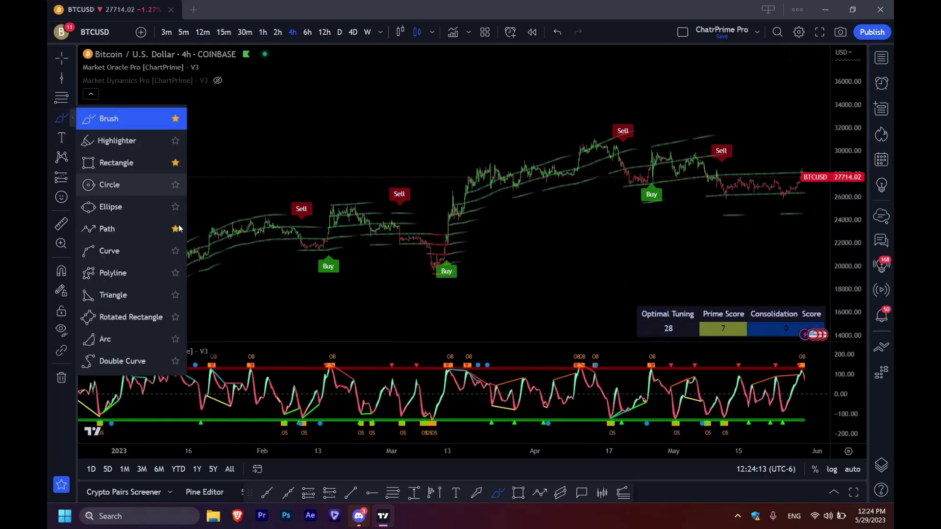
left_click(212, 228)
left_click_drag(211, 237, 273, 222)
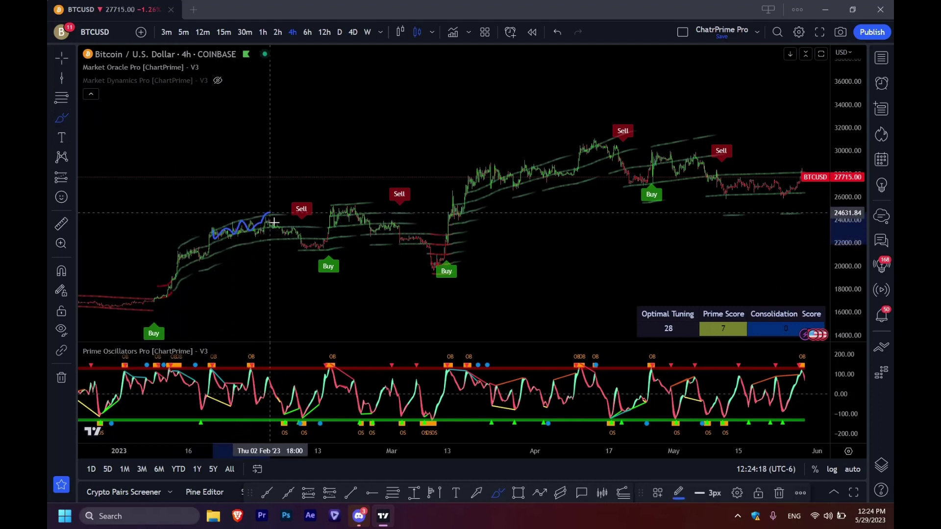
mouse_move(331, 202)
left_mouse_down()
mouse_move(335, 223)
mouse_move(361, 202)
mouse_move(370, 228)
mouse_move(387, 219)
left_mouse_up()
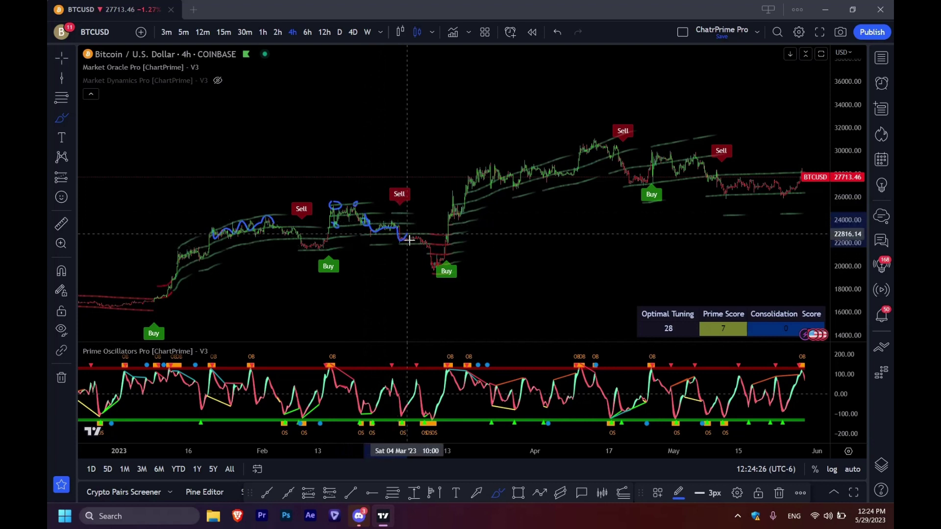
mouse_move(421, 231)
left_mouse_down()
mouse_move(436, 247)
mouse_move(481, 168)
mouse_move(512, 184)
left_mouse_up()
scroll(784, 204, "up", 2)
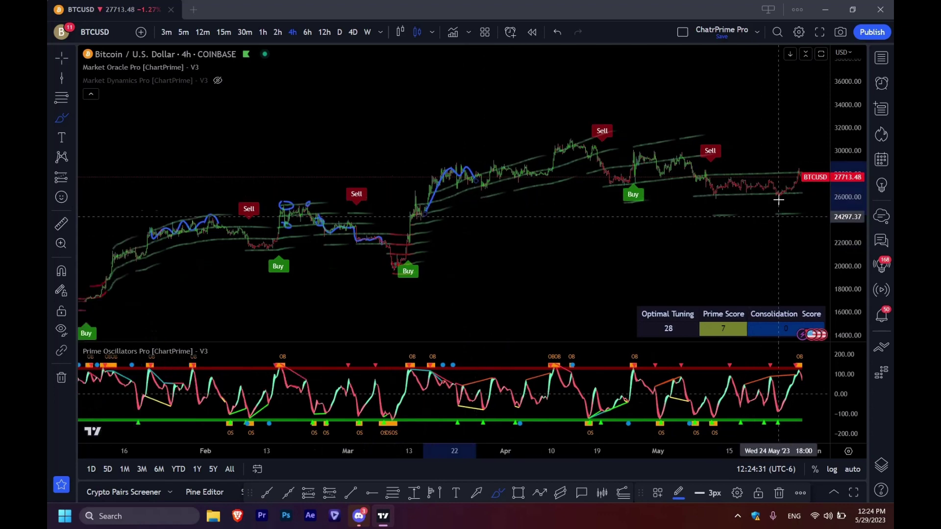
mouse_move(774, 162)
left_mouse_down()
mouse_move(689, 194)
mouse_move(804, 188)
mouse_move(730, 163)
left_mouse_up()
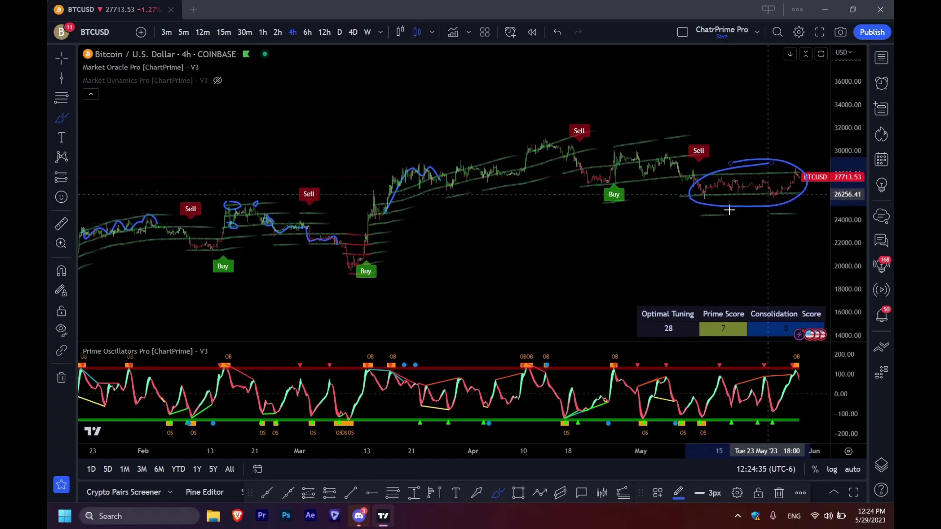
Step: Sketch Brush levels near 28,000 and 26,000 with possible price paths at the latest candles, and remove all drawings
left_click(61, 57)
left_click_drag(465, 235, 241, 266)
left_click_drag(504, 237, 416, 219)
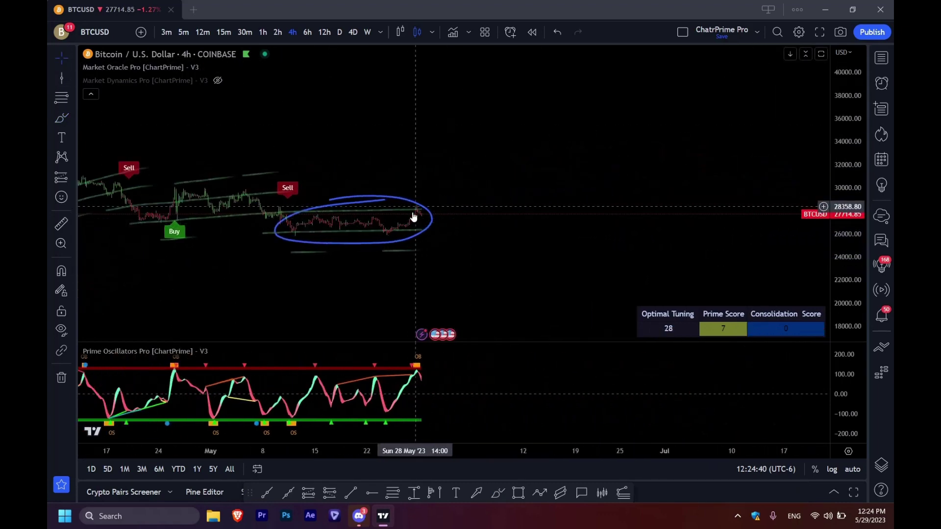
left_click(61, 117)
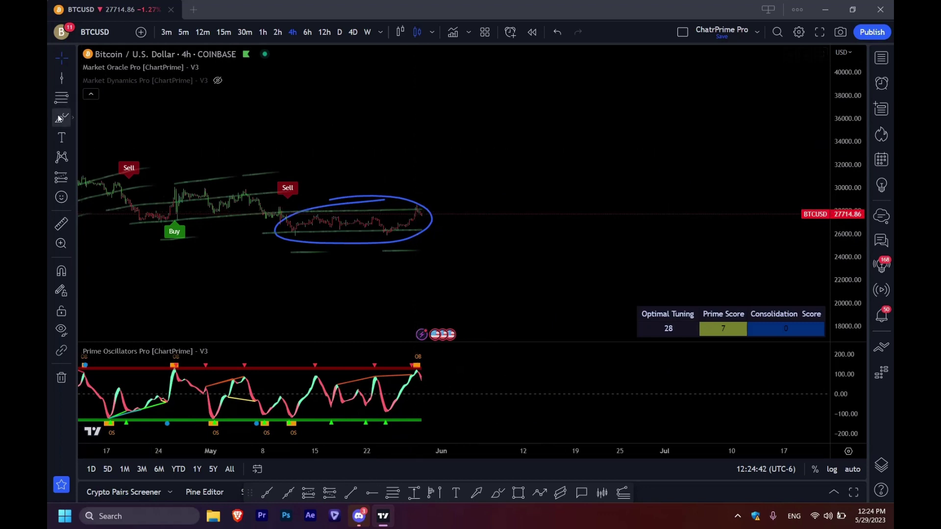
mouse_move(396, 218)
left_mouse_down()
mouse_move(449, 218)
mouse_move(447, 202)
mouse_move(472, 208)
left_mouse_up()
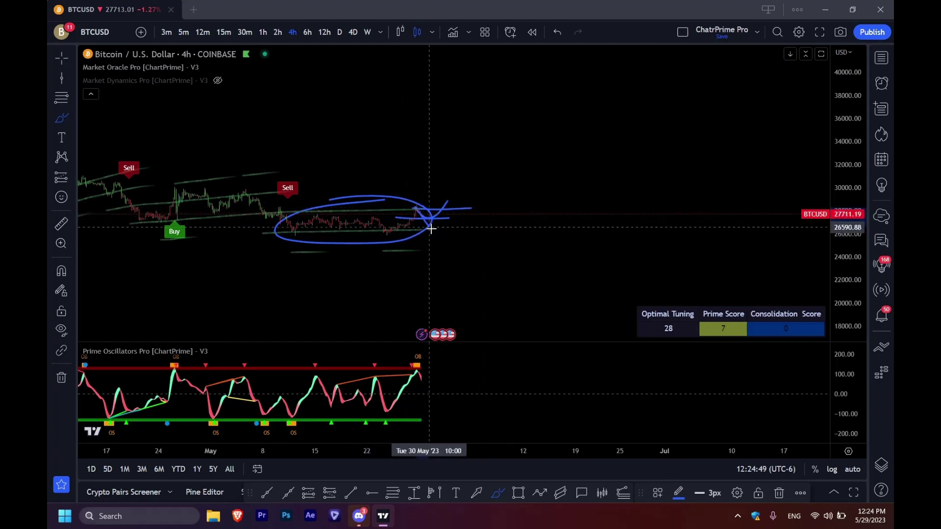
mouse_move(431, 230)
left_mouse_down()
mouse_move(471, 234)
mouse_move(430, 235)
left_mouse_up()
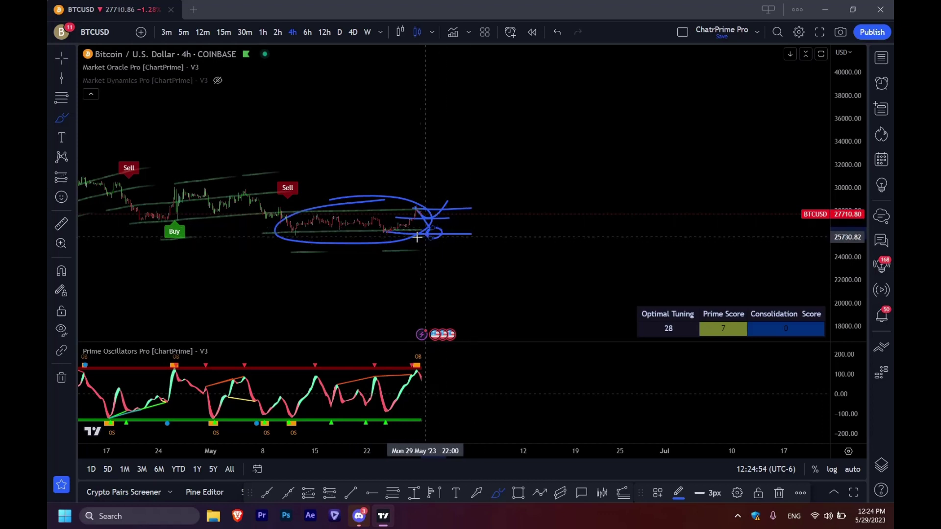
left_click(61, 377)
left_click(101, 376)
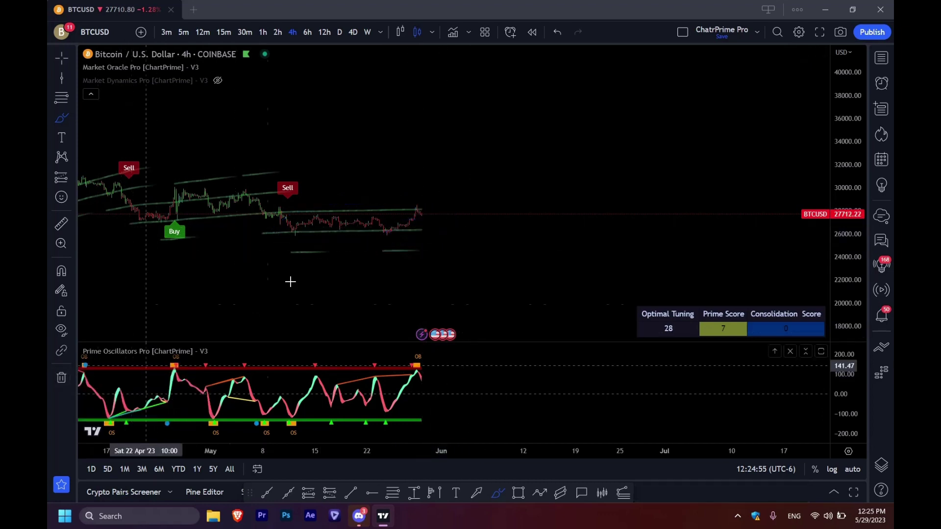
key("Escape")
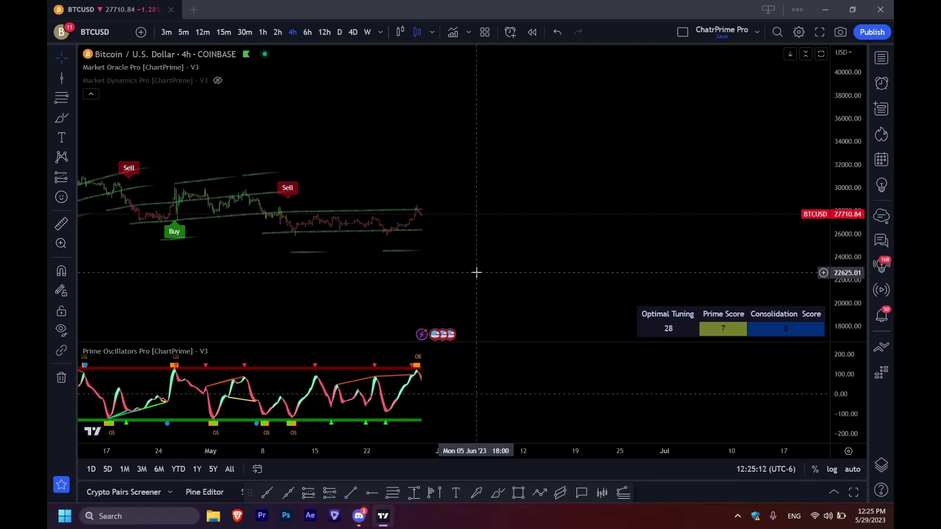
Step: Examine the style and visibility options in the Market Oracle Pro indicator settings and close them without changes
left_click(414, 234)
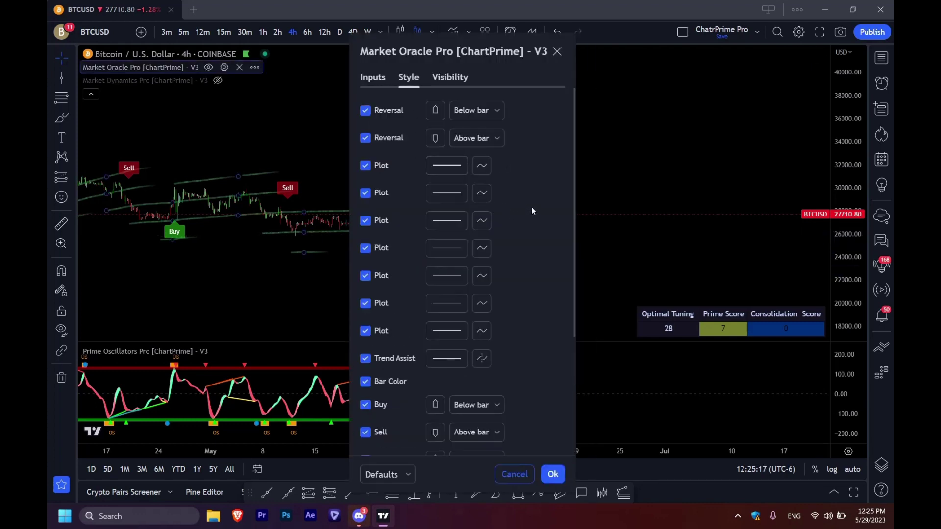
scroll(531, 207, "down", 10)
scroll(548, 210, "up", 10)
left_click(457, 82)
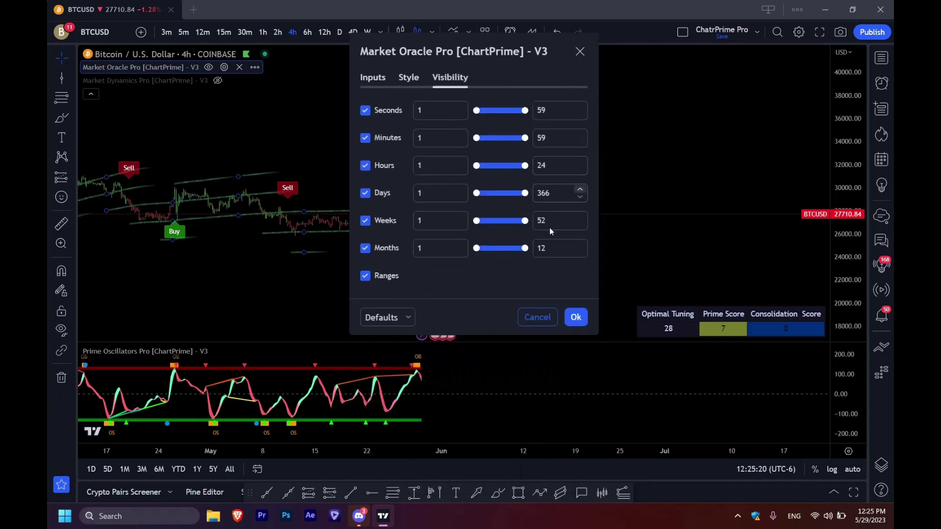
left_click(408, 78)
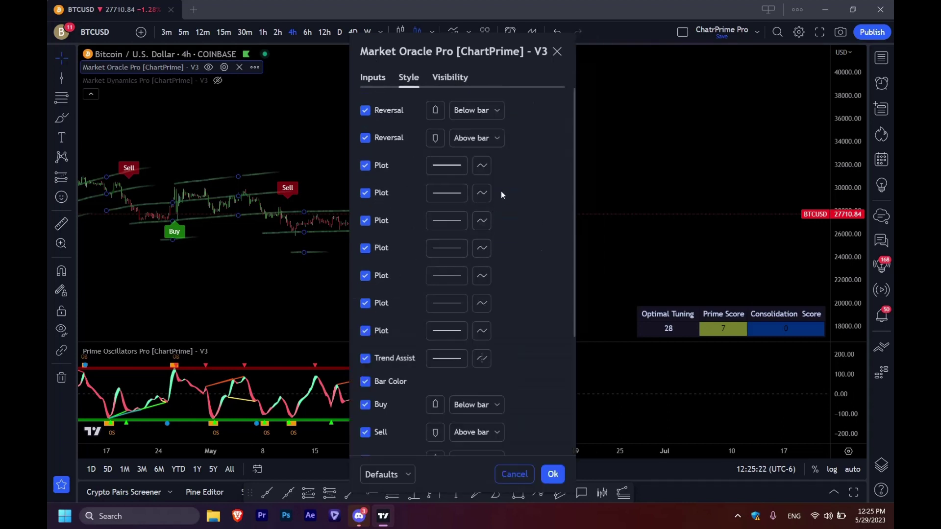
scroll(501, 190, "down", 5)
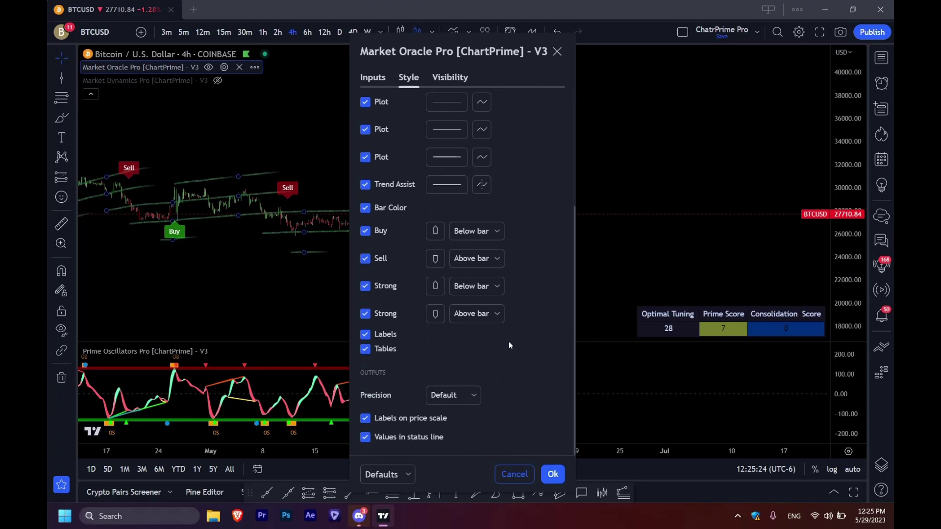
scroll(508, 343, "up", 3)
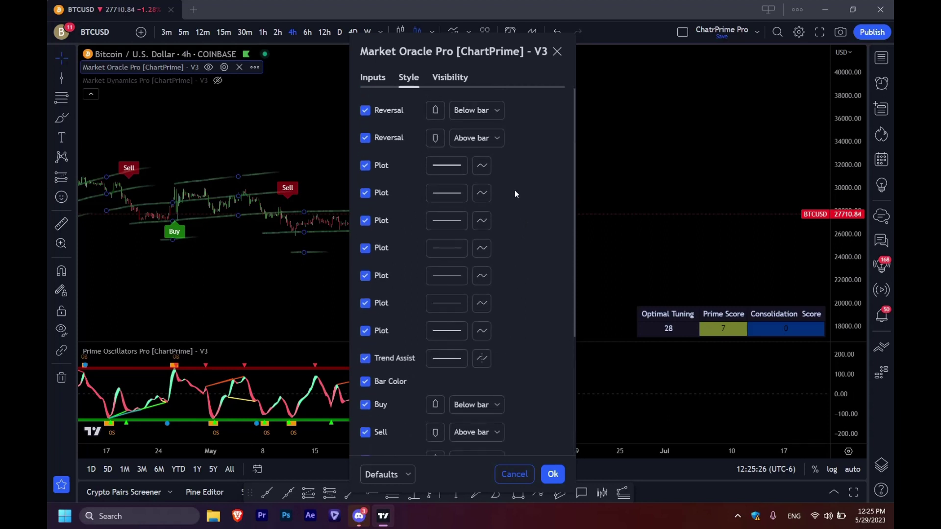
left_click(557, 51)
Step: Hide and show the Market Oracle Pro indicator, look through its style settings again, and accept them
left_click(209, 68)
left_click(210, 67)
left_click(225, 67)
scroll(539, 152, "down", 4)
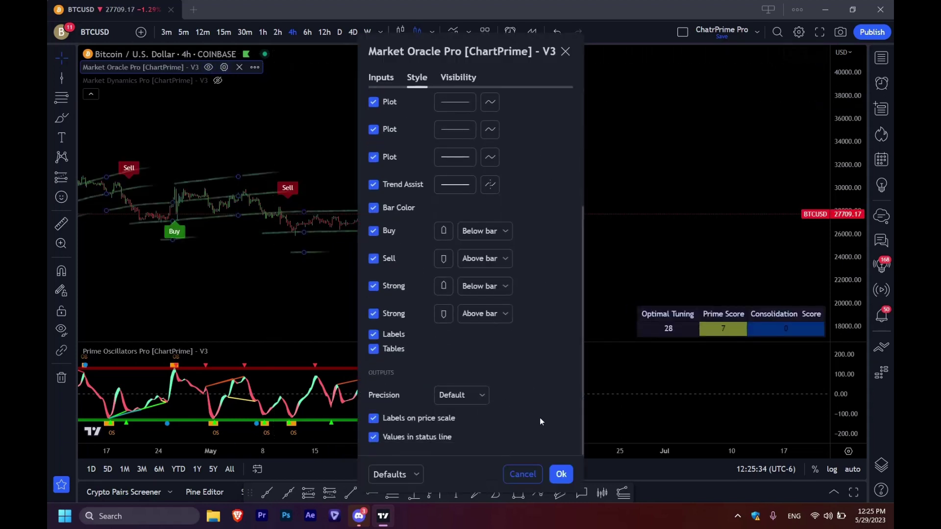
scroll(532, 394, "up", 4)
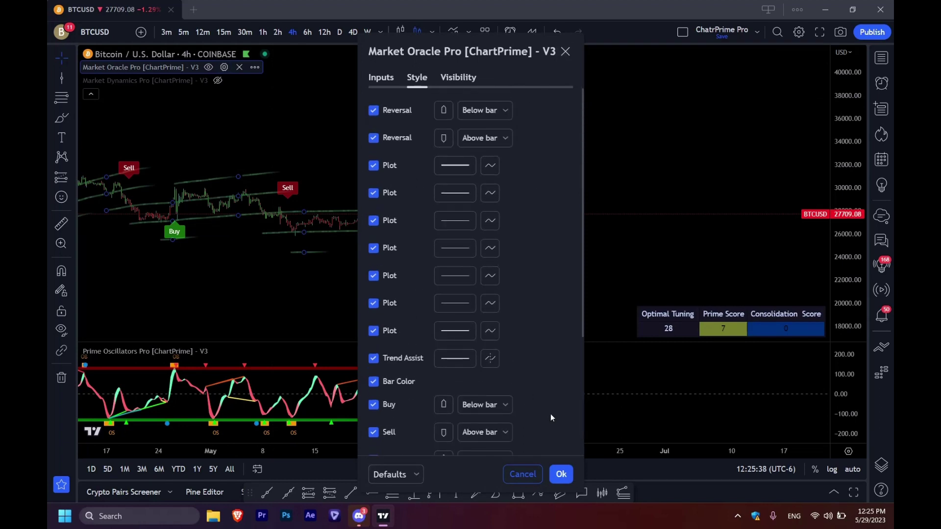
left_click(560, 475)
scroll(468, 249, "down", 1)
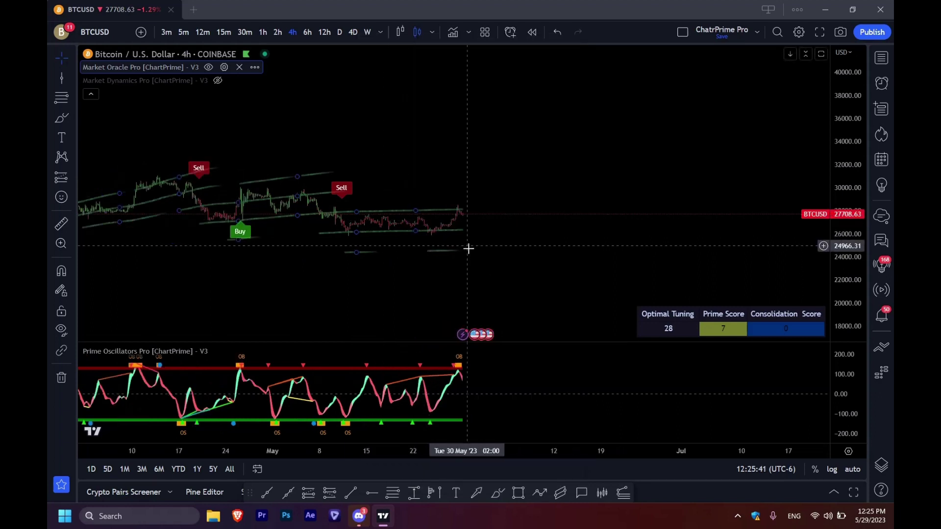
scroll(468, 249, "down", 1)
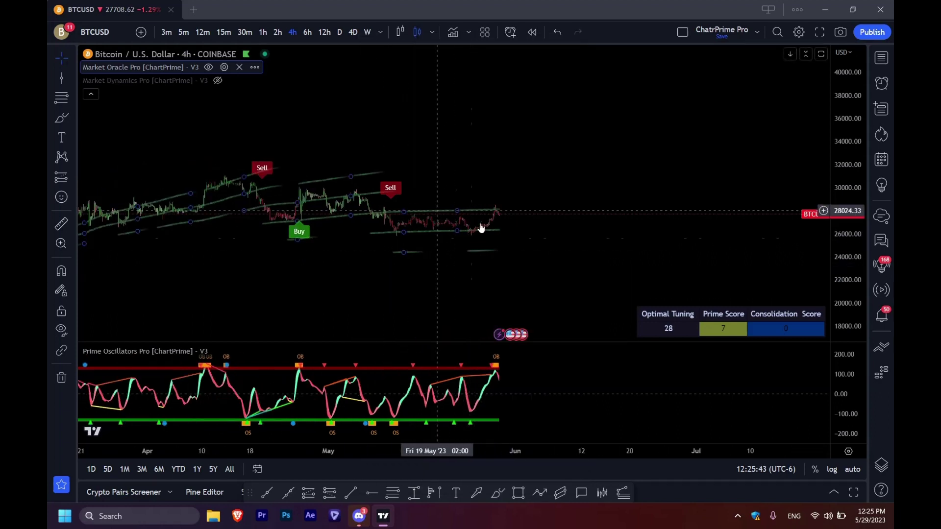
left_click(430, 249)
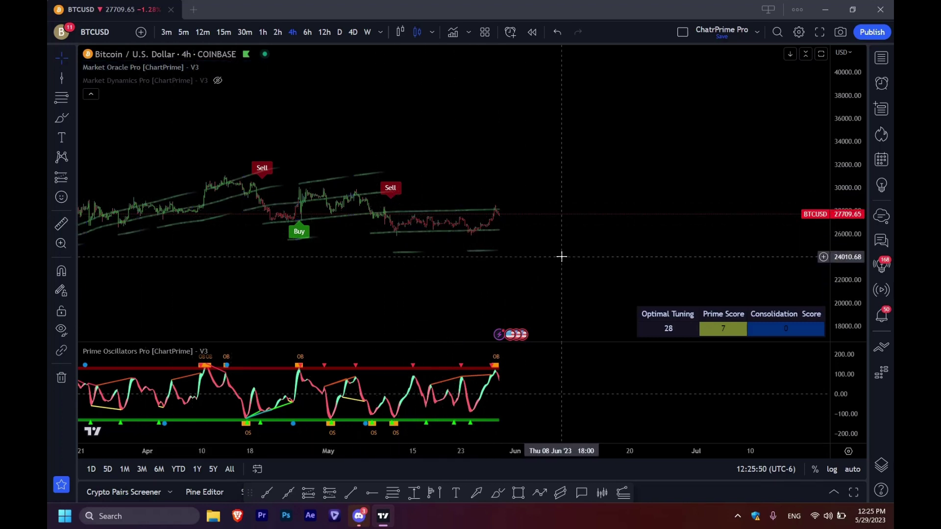
scroll(395, 254, "up", 4)
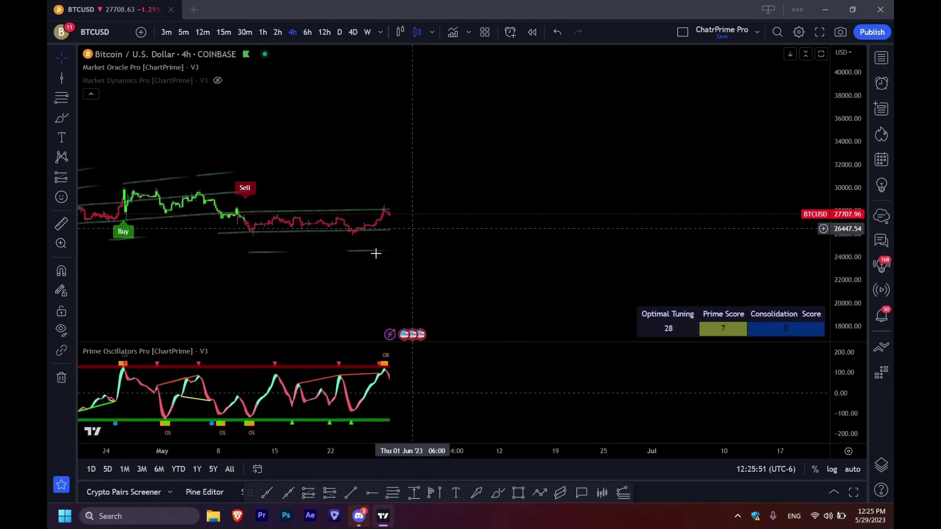
scroll(468, 269, "left", 5)
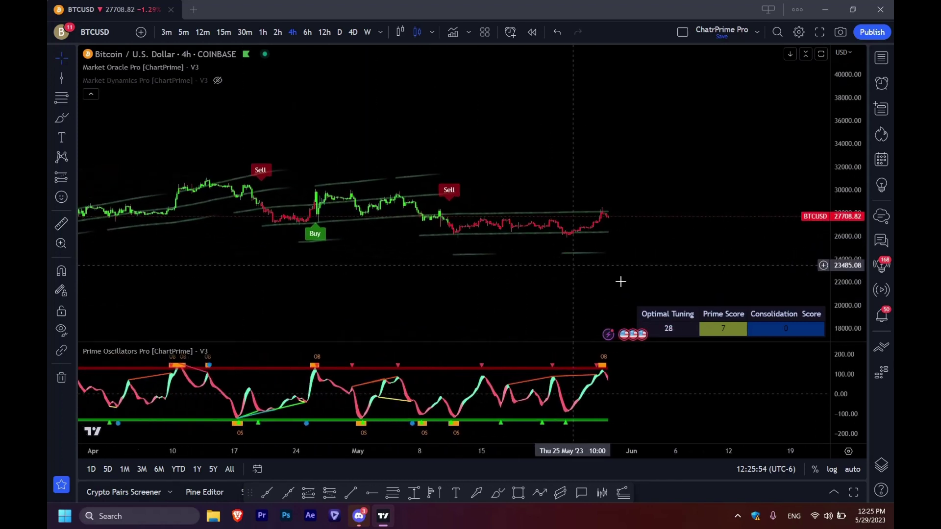
double_click(846, 206)
scroll(701, 205, "down", 2)
scroll(704, 189, "right", 2)
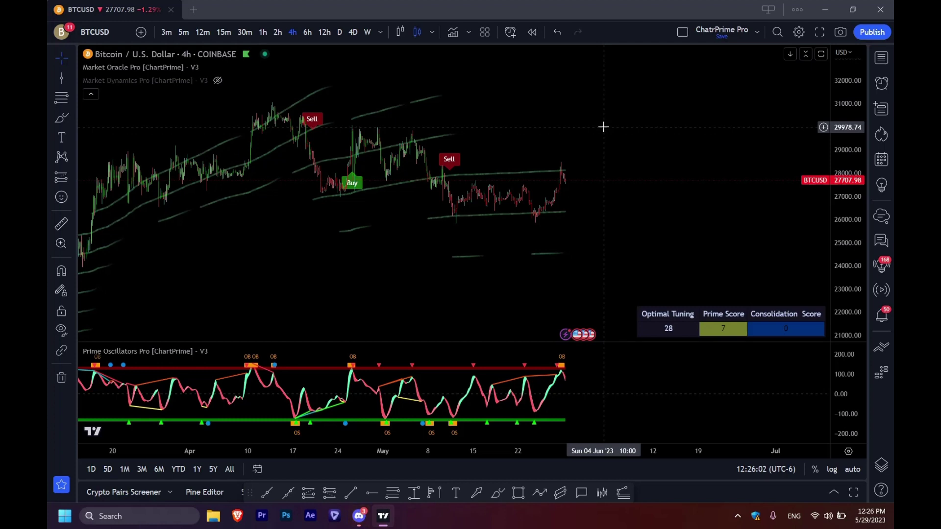
Step: Turn off Prime Range and turn on Prime Trend Assistant in the Market Oracle Pro indicator inputs, and accept the settings
double_click(544, 172)
scroll(550, 259, "down", 3)
left_click(387, 77)
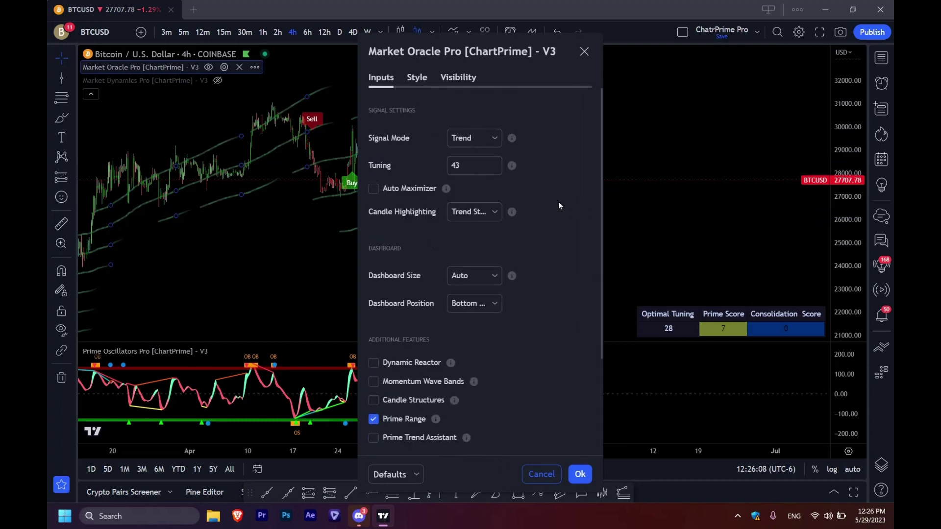
scroll(559, 203, "down", 3)
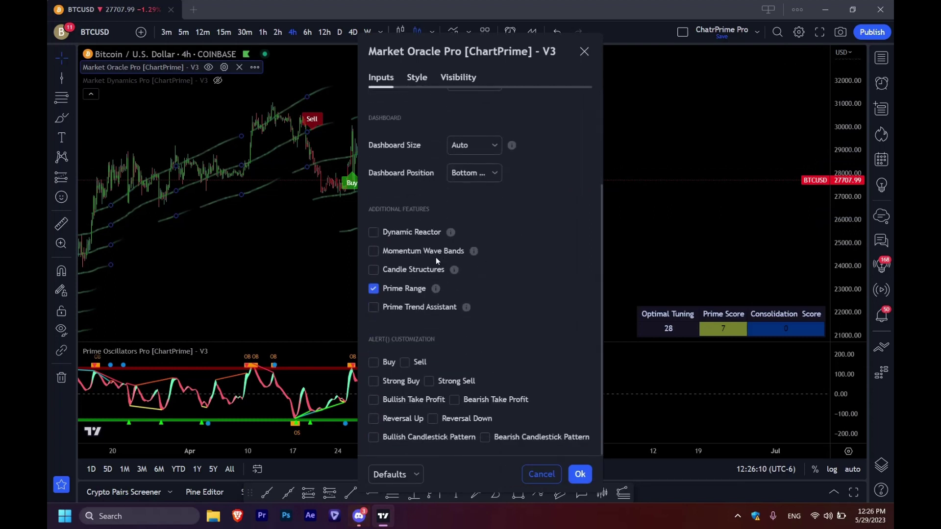
left_click(376, 310)
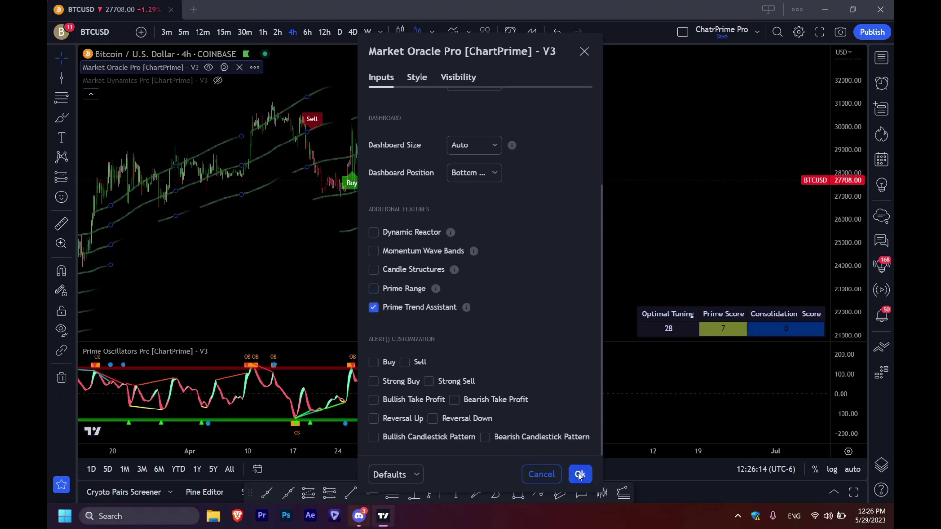
left_click(580, 475)
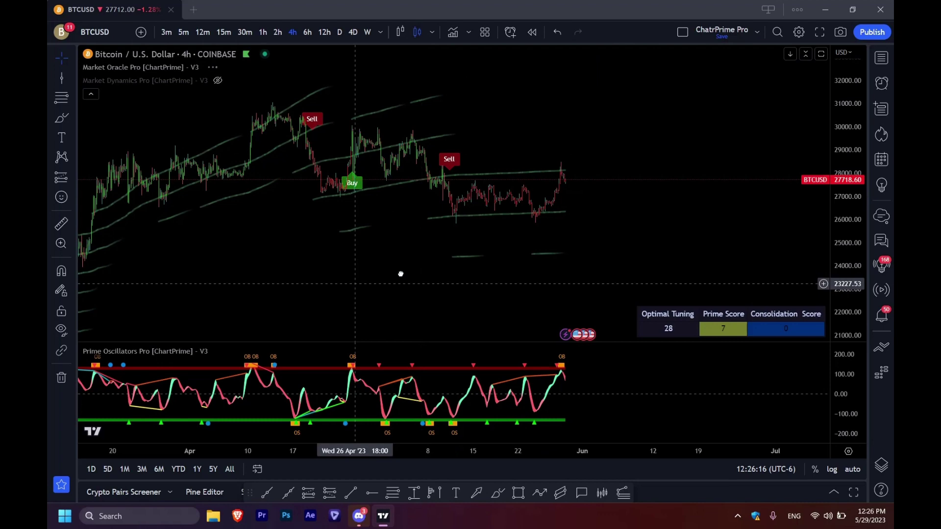
Step: Circle the mid-April price peak with the Brush, and remove the drawing
left_click_drag(401, 274, 611, 250)
left_click_drag(536, 256, 510, 256)
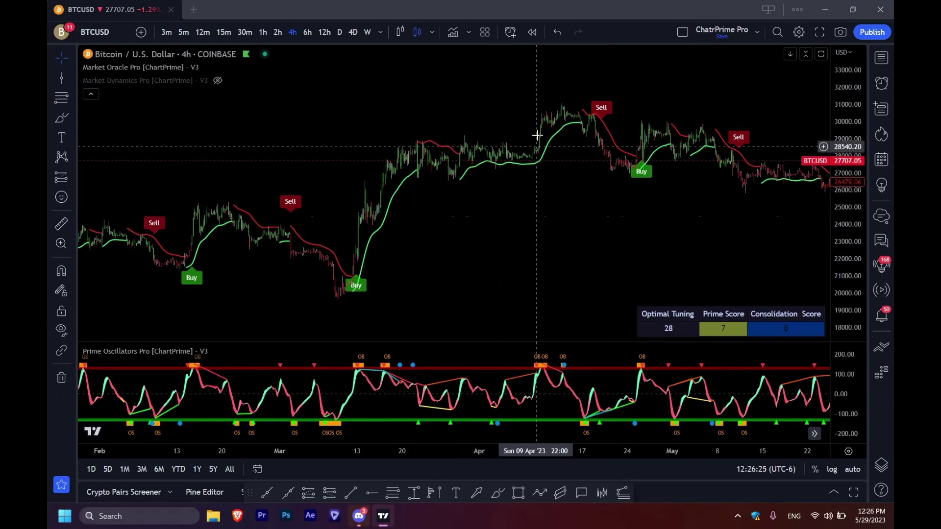
left_click_drag(556, 204, 448, 272)
left_click(61, 118)
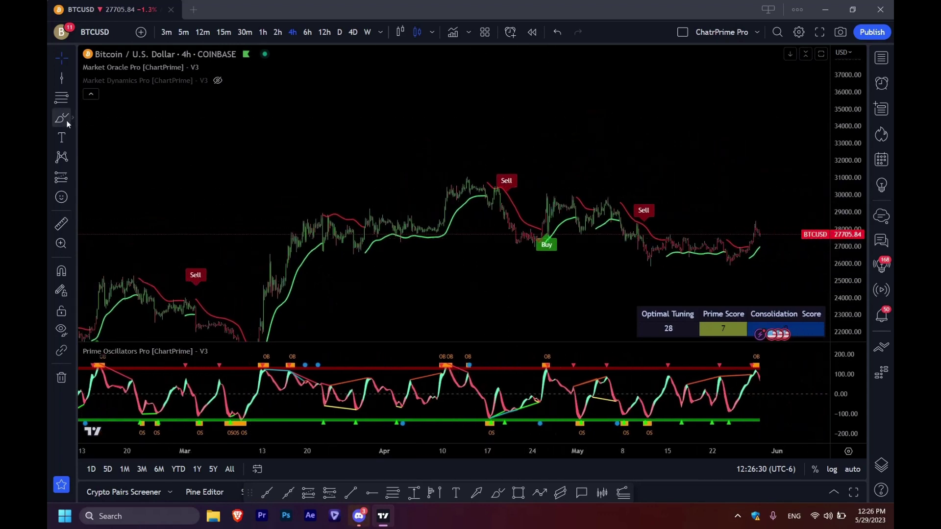
mouse_move(476, 161)
left_mouse_down()
mouse_move(487, 221)
mouse_move(479, 157)
mouse_move(475, 167)
left_mouse_up()
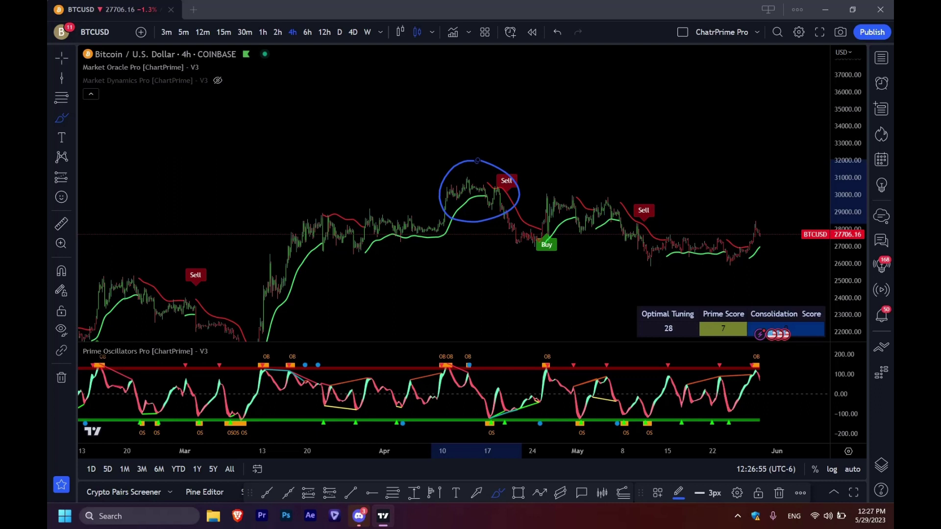
left_click(72, 378)
left_click(126, 374)
Step: Draw a rising Trend Line above the April highs from about 30,135 on 9 April to about 31,657 on 16 April
left_click_drag(839, 265, 838, 190)
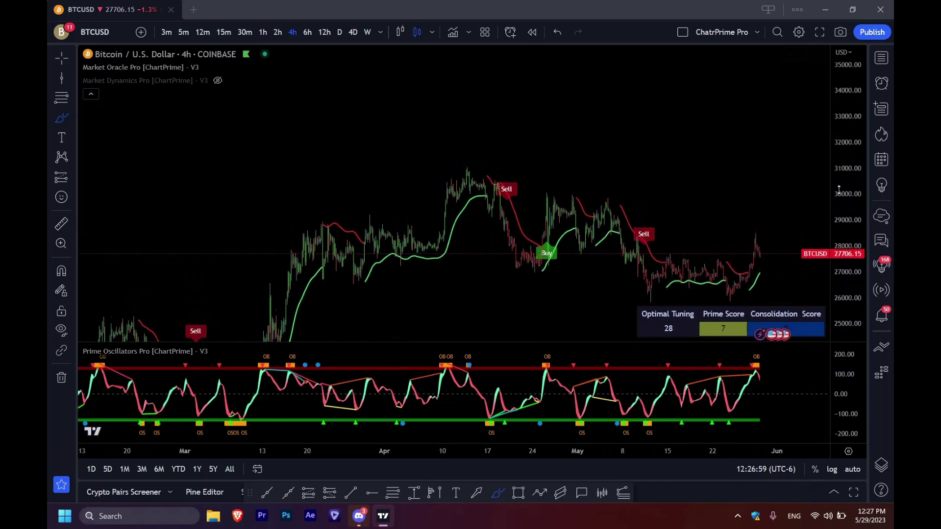
scroll(485, 172, "up", 5)
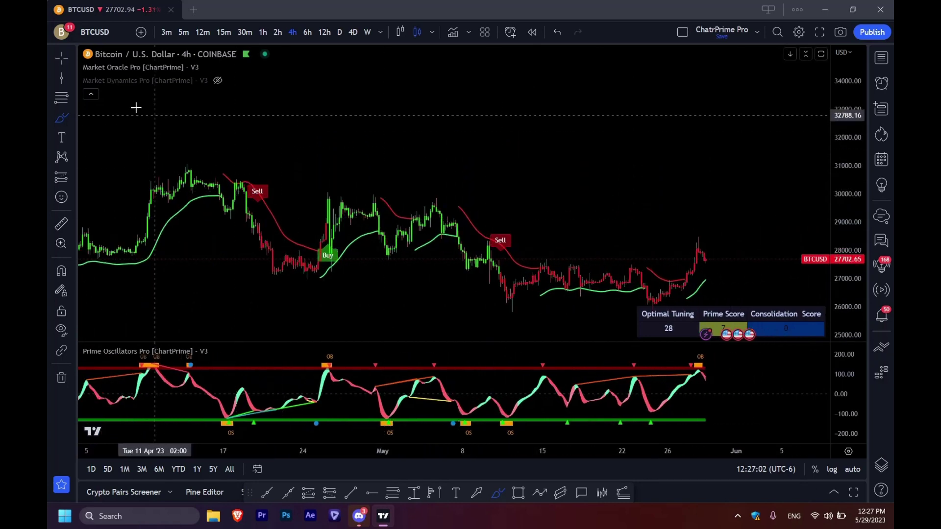
left_click_drag(157, 111, 456, 125)
left_click(72, 78)
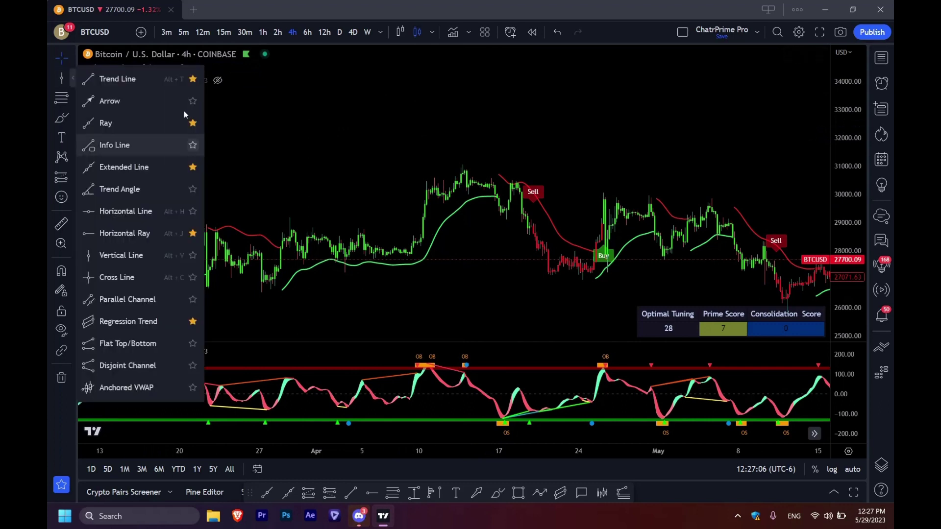
left_click(125, 79)
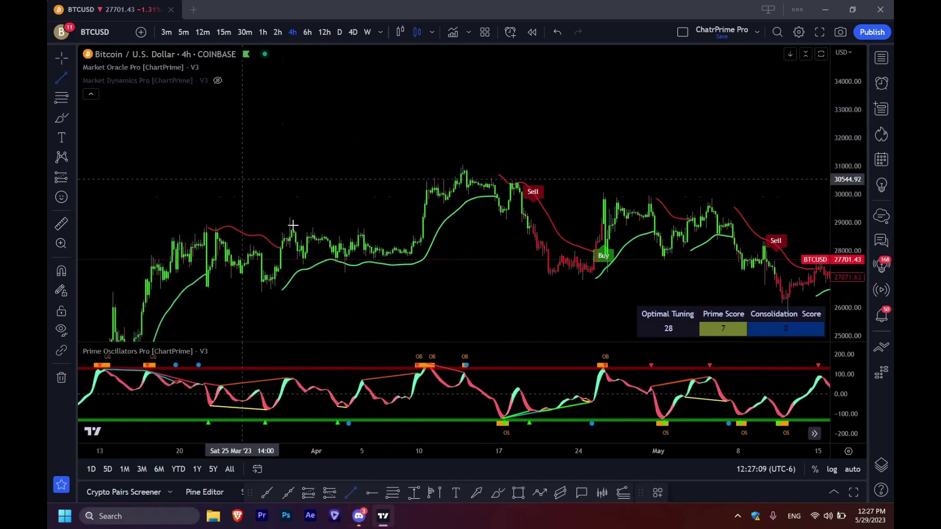
left_click(415, 191)
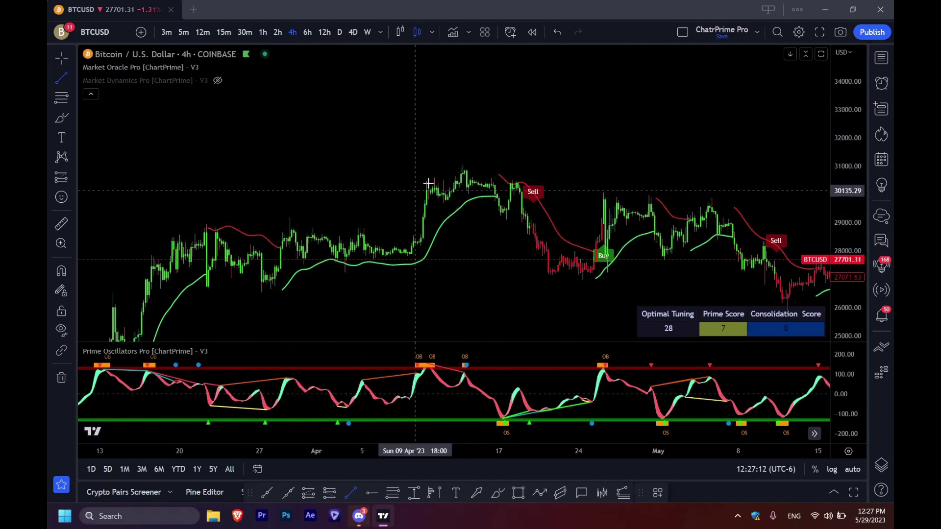
left_click(495, 144)
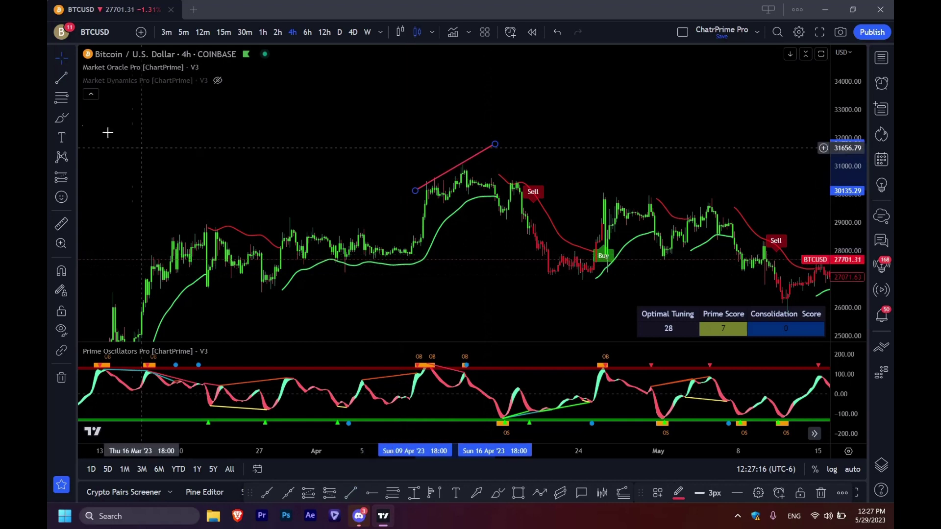
Step: Mark the mid-April swings with Brush arcs, draw a falling Trend Line from about 31,267 to 28,165, and remove all drawings
left_click(183, 180)
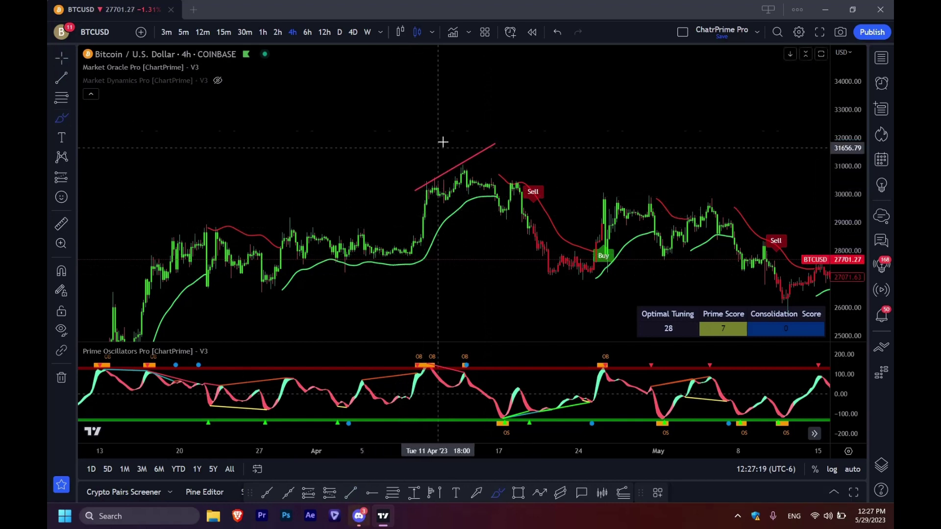
mouse_move(439, 206)
left_mouse_down()
mouse_move(477, 184)
mouse_move(449, 172)
mouse_move(479, 169)
left_mouse_up()
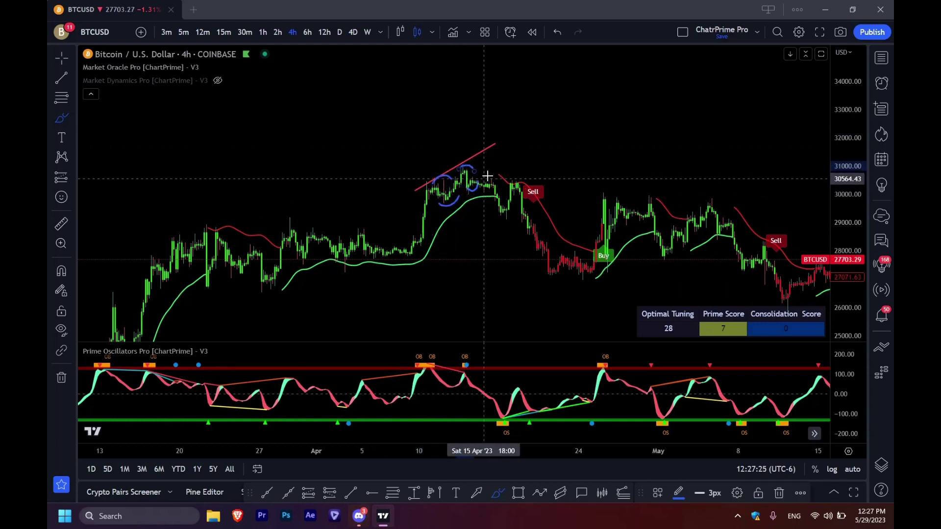
left_click(62, 77)
left_click(455, 159)
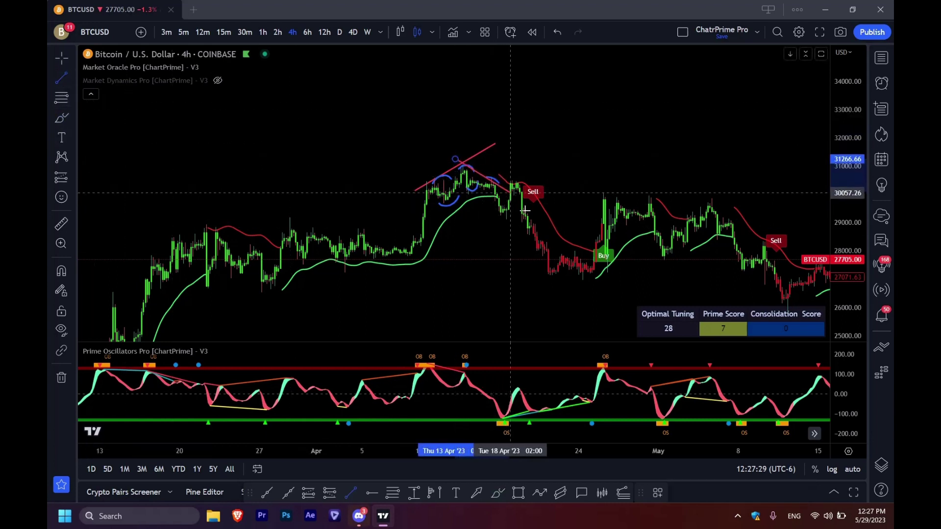
left_click(620, 246)
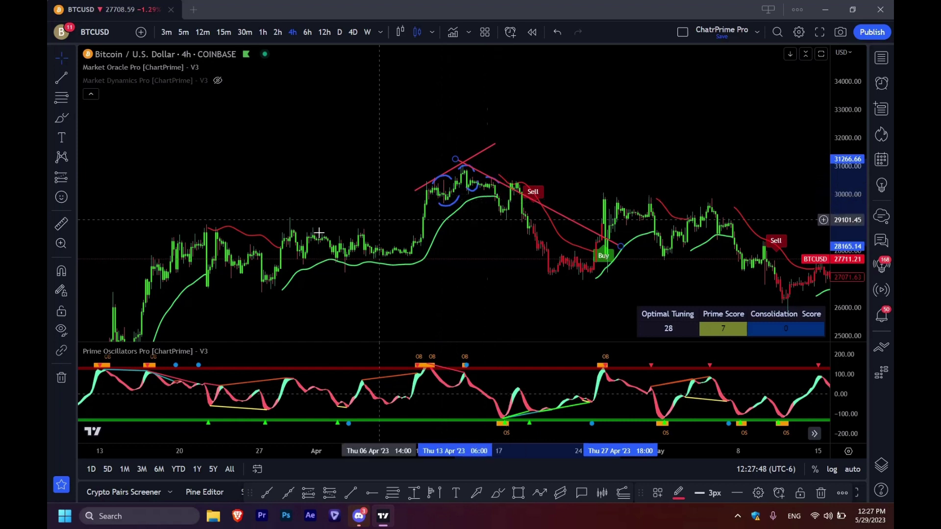
left_click(61, 378)
left_click(101, 374)
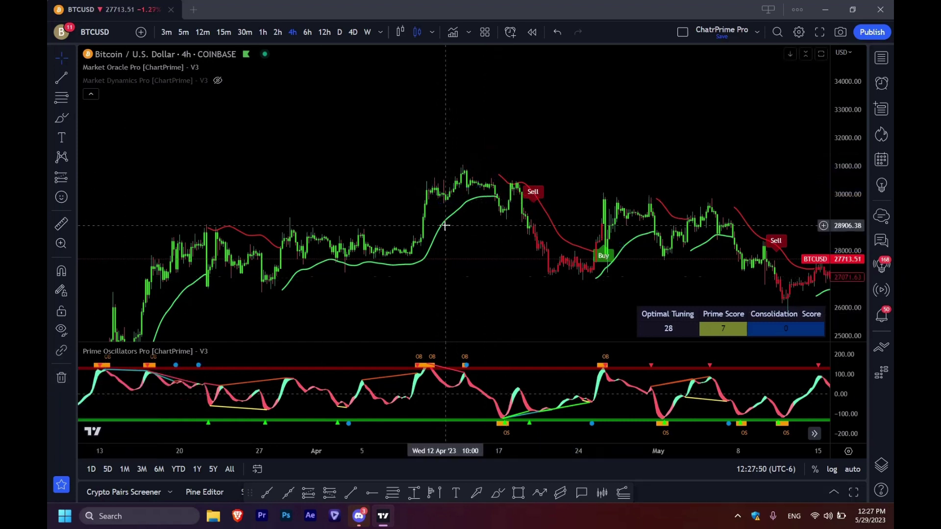
Step: With the Brush, circle the red line's start near 17 April, draw a vertical line through it, and circle the nearby Sell label and candle
left_click(61, 118)
left_click_drag(487, 178, 497, 175)
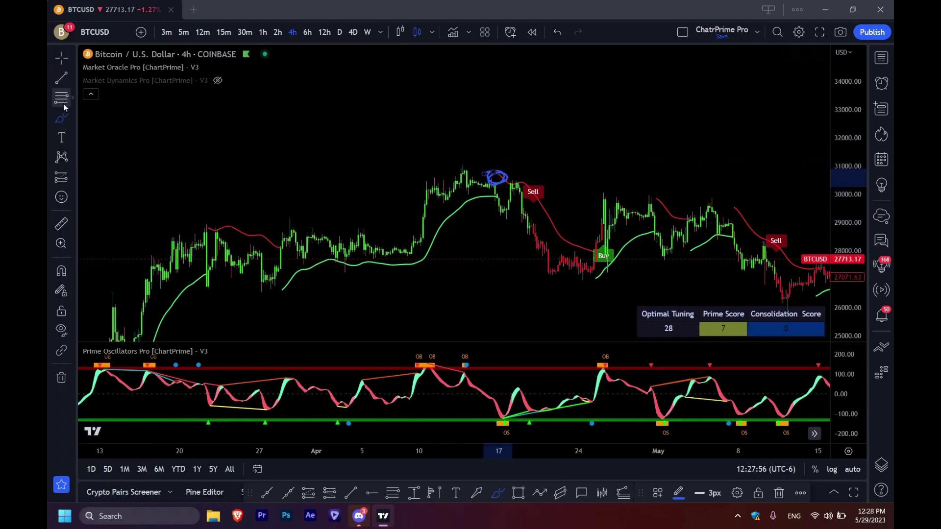
left_click_drag(498, 142, 500, 322)
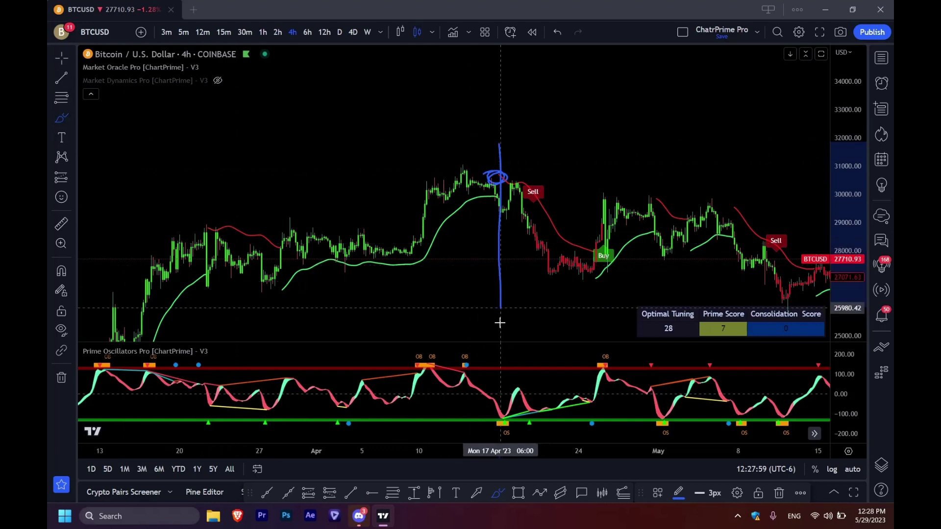
mouse_move(544, 183)
left_mouse_down()
mouse_move(521, 198)
mouse_move(547, 197)
left_mouse_up()
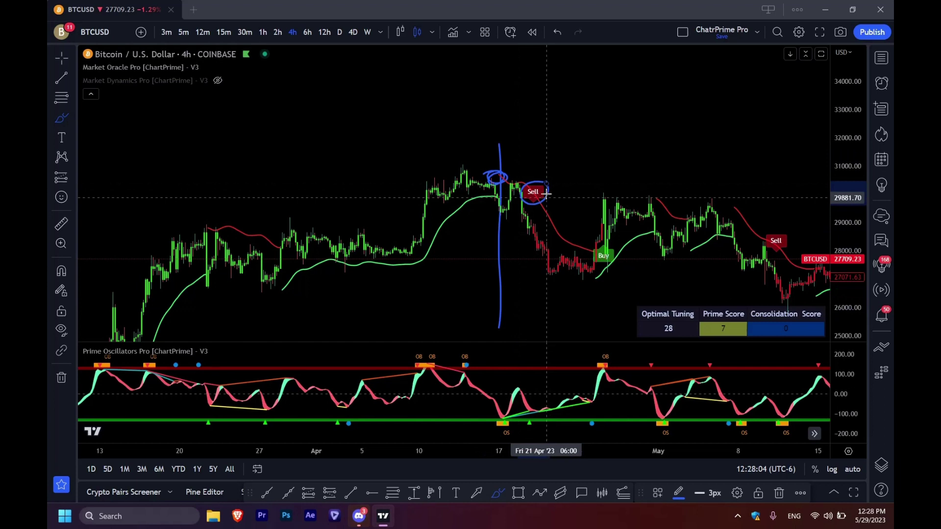
left_click_drag(529, 221, 530, 222)
Step: Sketch a Brush arrow pointing at the circled start near 17 April, and add falling and rising lines across the April top
left_click_drag(505, 174, 547, 111)
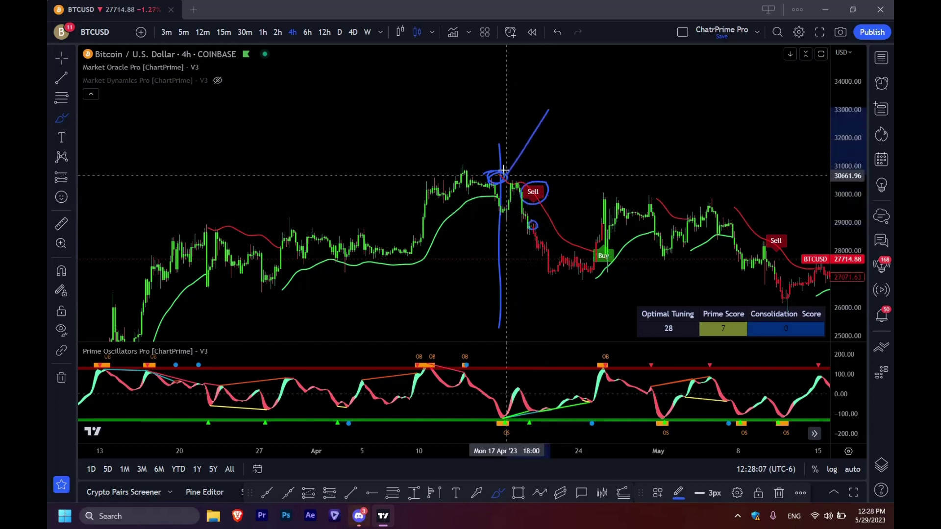
left_click_drag(496, 179, 527, 168)
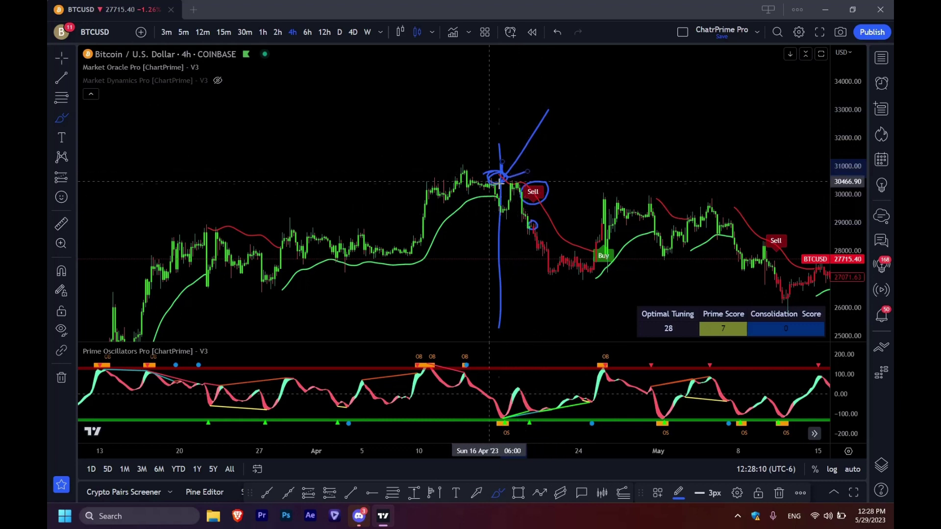
left_click_drag(441, 155, 537, 203)
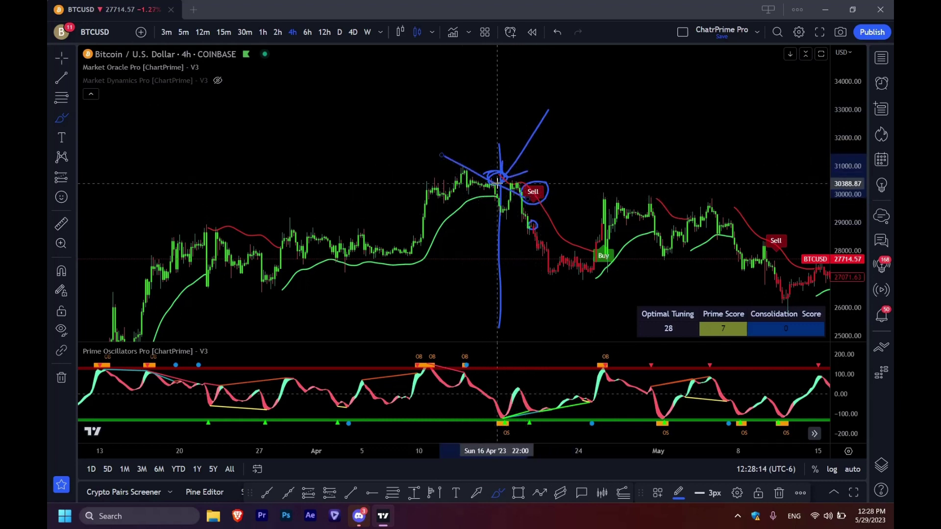
mouse_move(406, 185)
left_mouse_down()
mouse_move(513, 153)
mouse_move(520, 159)
left_mouse_up()
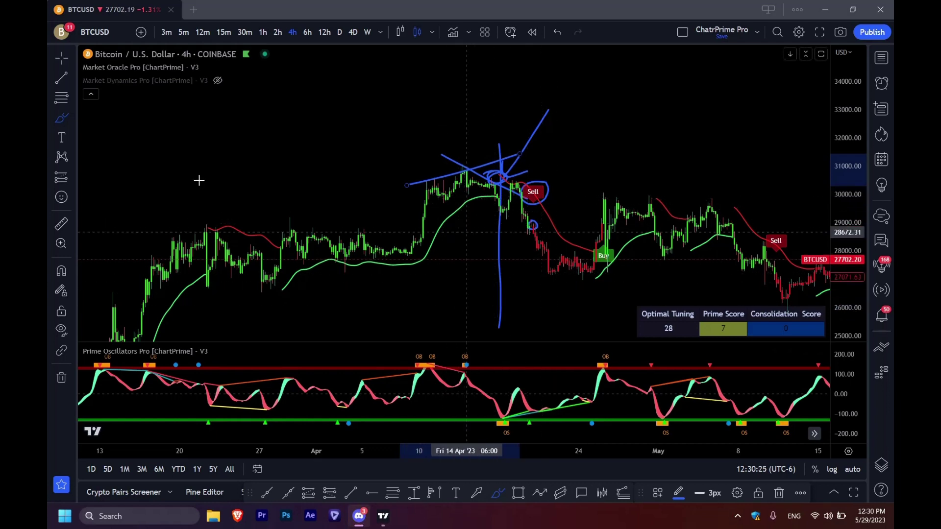
Step: With the Brush, mark the red line's start near 23 March with circles, a falling line and an arrow, and remove all drawings
left_click(72, 118)
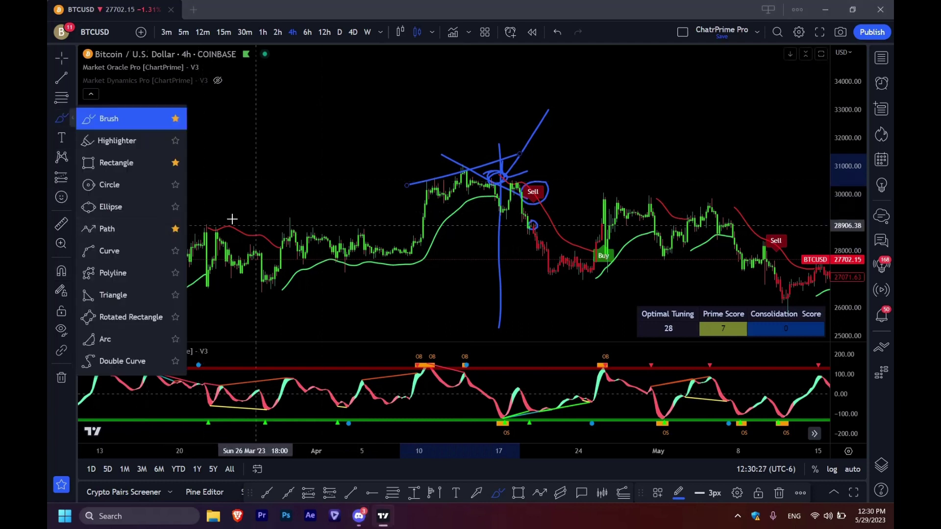
left_click(232, 219)
left_click_drag(207, 218, 197, 221)
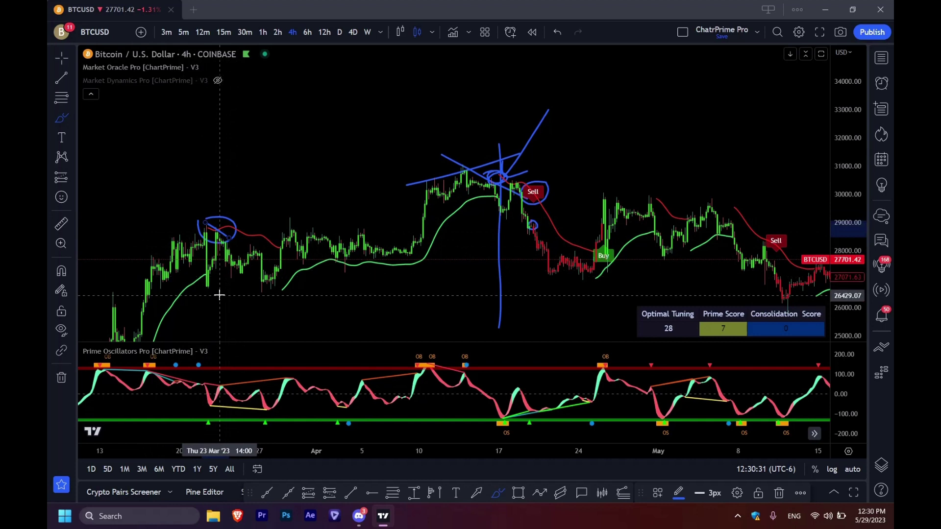
mouse_move(202, 221)
left_mouse_down()
mouse_move(216, 255)
mouse_move(286, 265)
left_mouse_up()
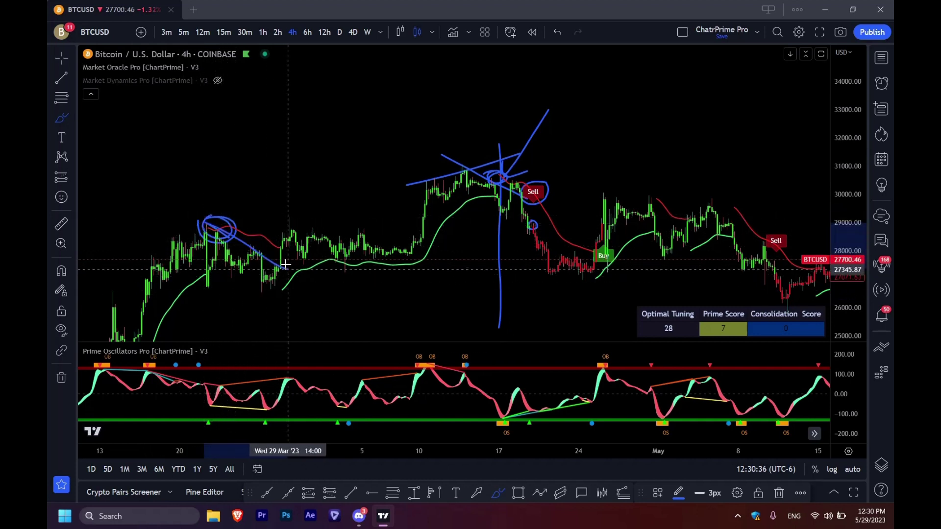
left_click_drag(196, 219, 204, 239)
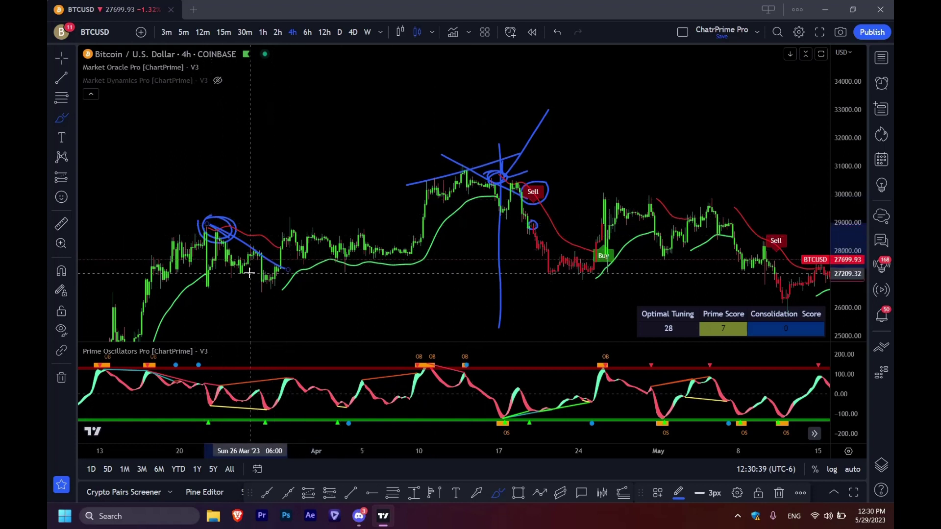
mouse_move(210, 145)
left_mouse_down()
mouse_move(246, 224)
mouse_move(259, 213)
left_mouse_up()
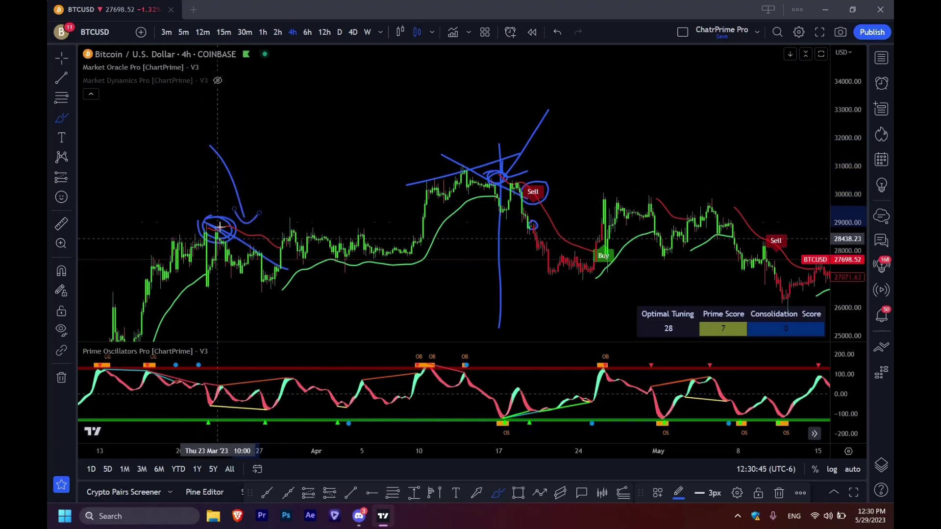
left_click(61, 378)
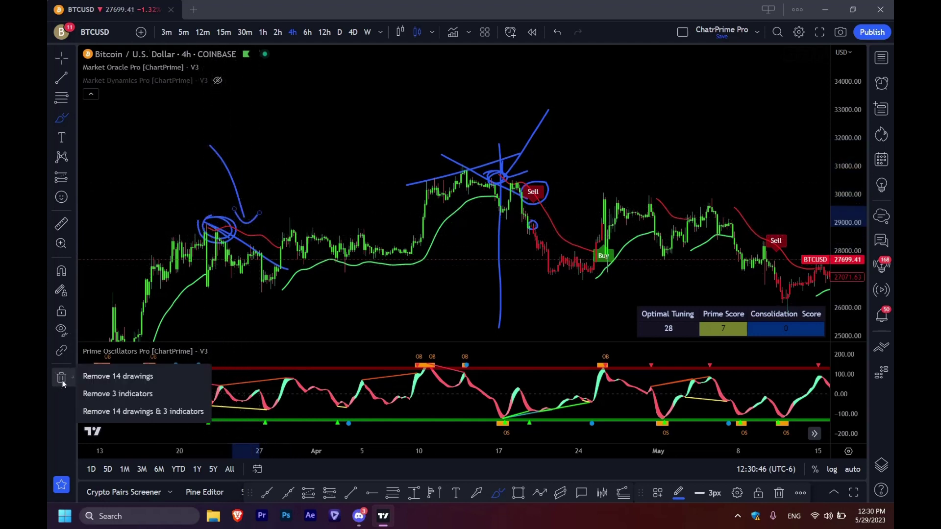
left_click(109, 376)
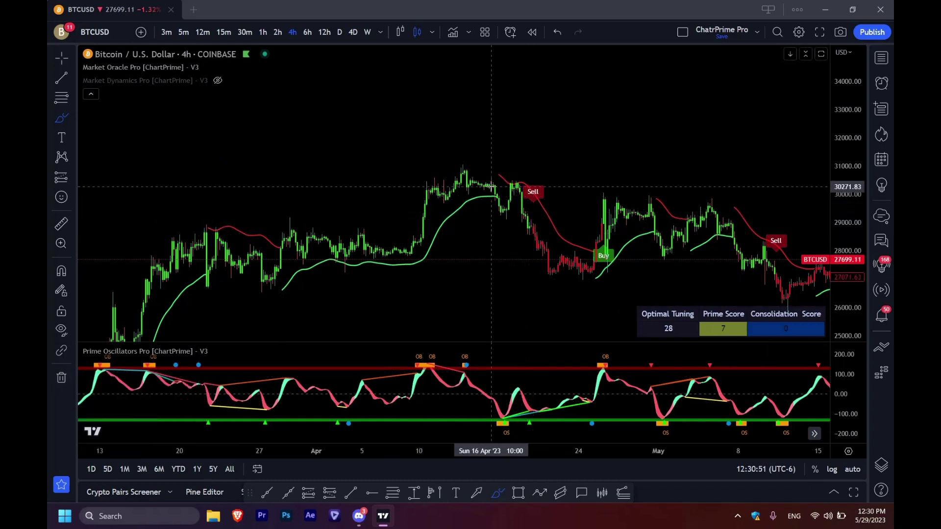
Step: Set the Tuning of Market Oracle Pro to 25
key("Escape")
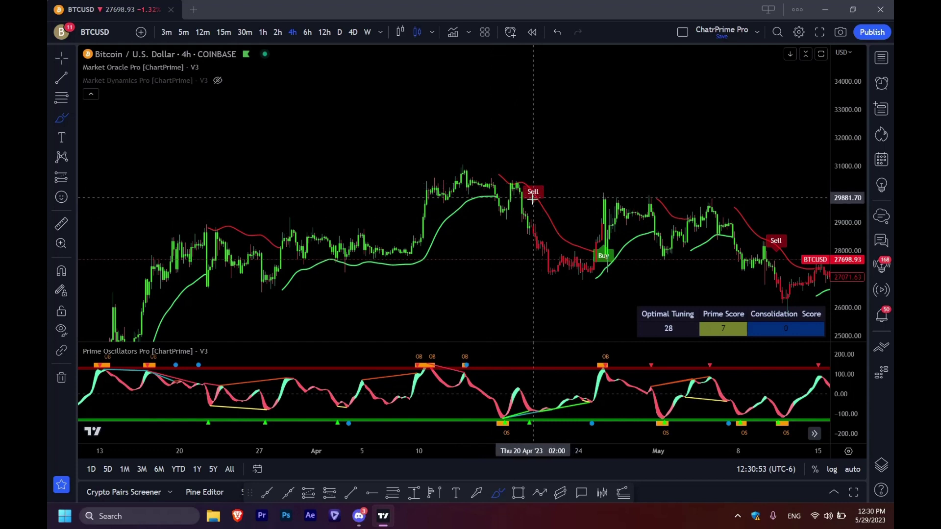
double_click(538, 203)
left_click(462, 165)
double_click(463, 166)
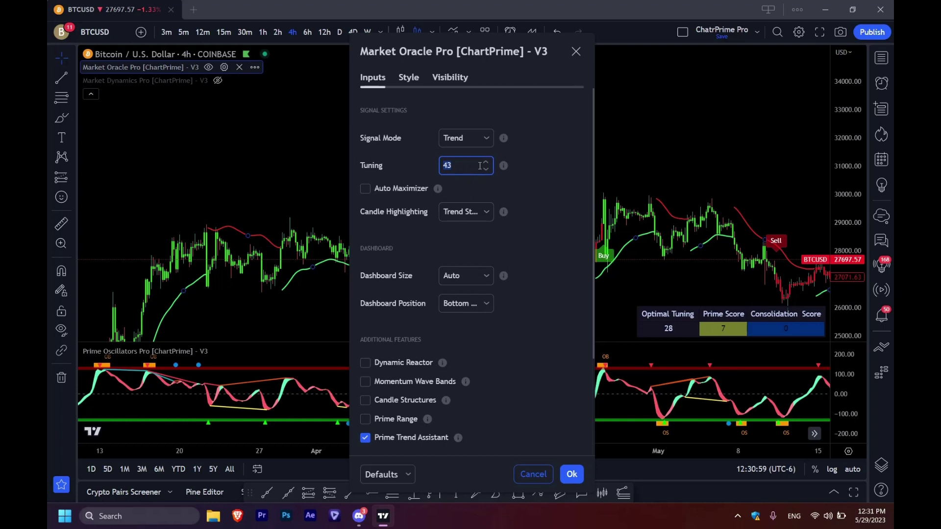
type("25")
left_click(573, 474)
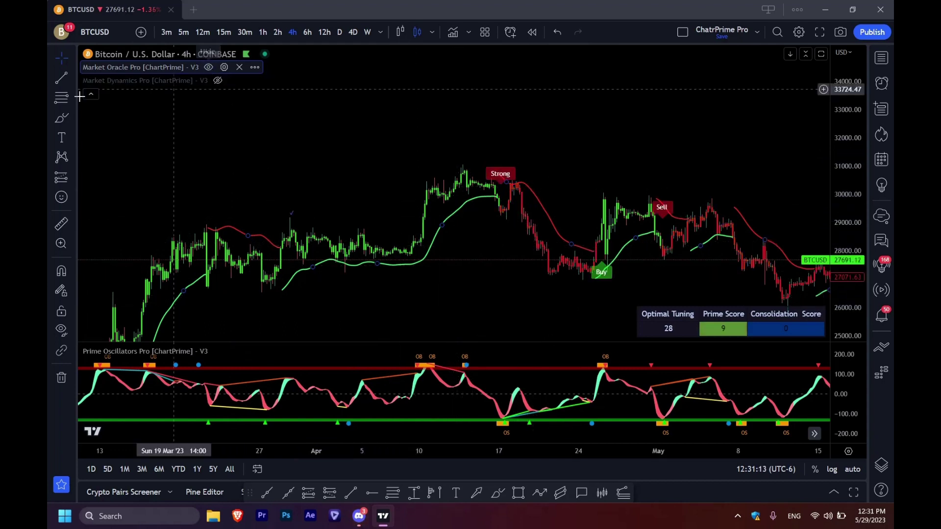
Step: With the Brush, circle the Strong label near 17 April, mark the candle beneath it with a vertical line, and remove all drawings
left_click(63, 119)
mouse_move(492, 157)
left_mouse_down()
mouse_move(480, 169)
mouse_move(502, 189)
mouse_move(509, 156)
left_mouse_up()
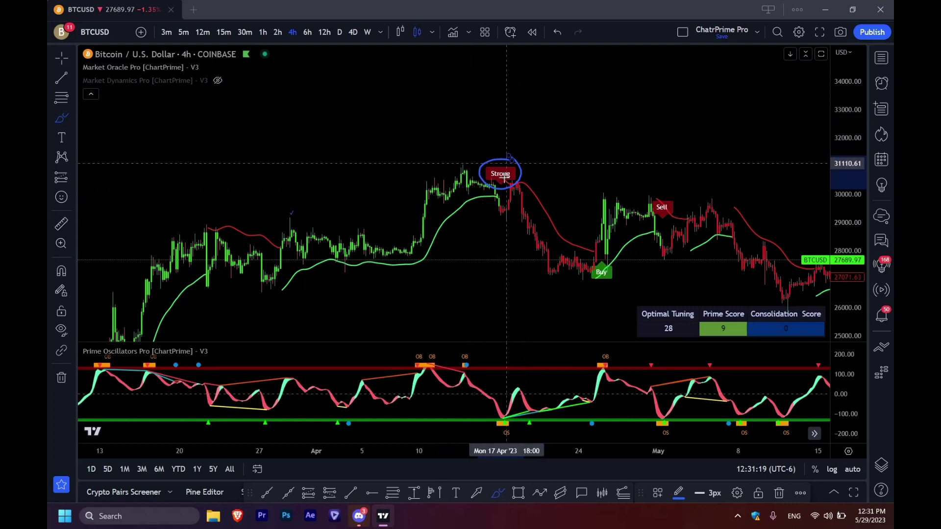
mouse_move(501, 131)
left_mouse_down()
mouse_move(492, 211)
mouse_move(504, 222)
left_mouse_up()
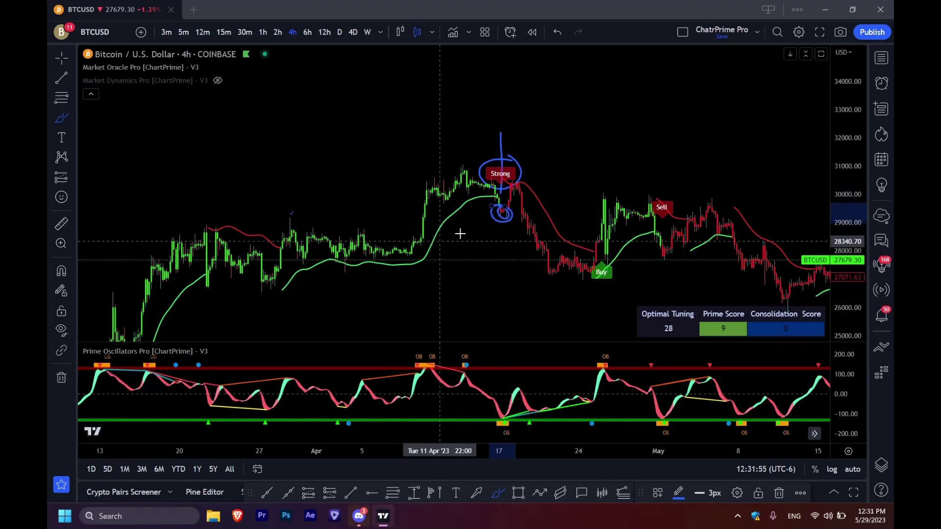
left_click(63, 378)
left_click(108, 376)
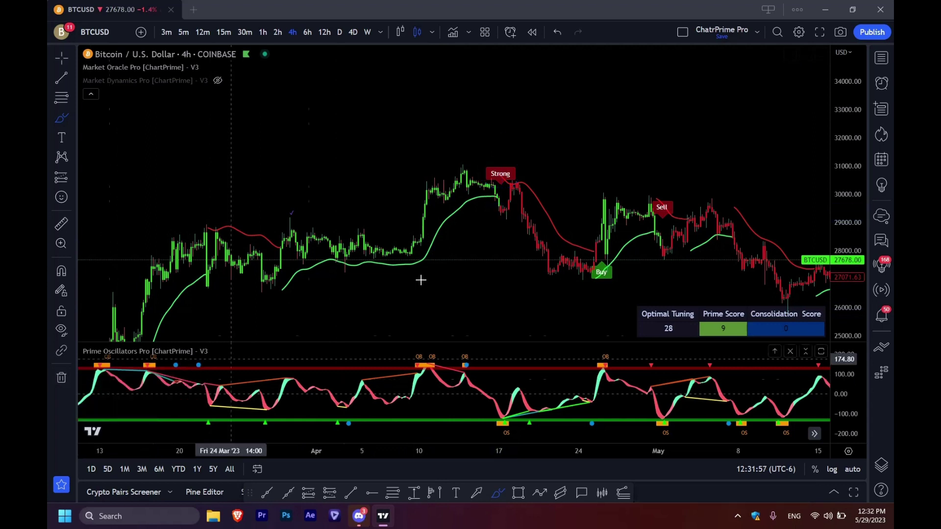
Step: Circle the red line's start near 18 April and the Buy label near 26 April, and trace the pullback above that label
left_click_drag(528, 191, 521, 175)
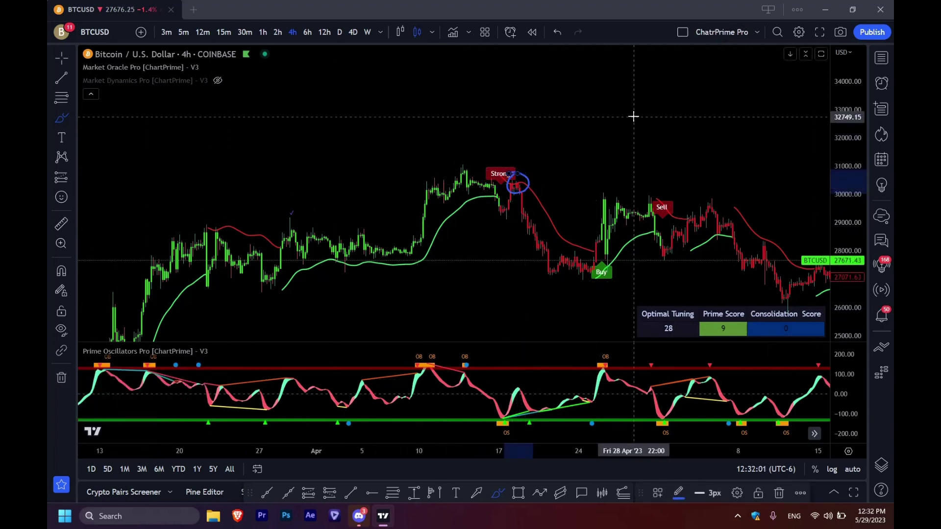
mouse_move(613, 265)
left_mouse_down()
mouse_move(587, 279)
mouse_move(618, 282)
mouse_move(596, 265)
left_mouse_up()
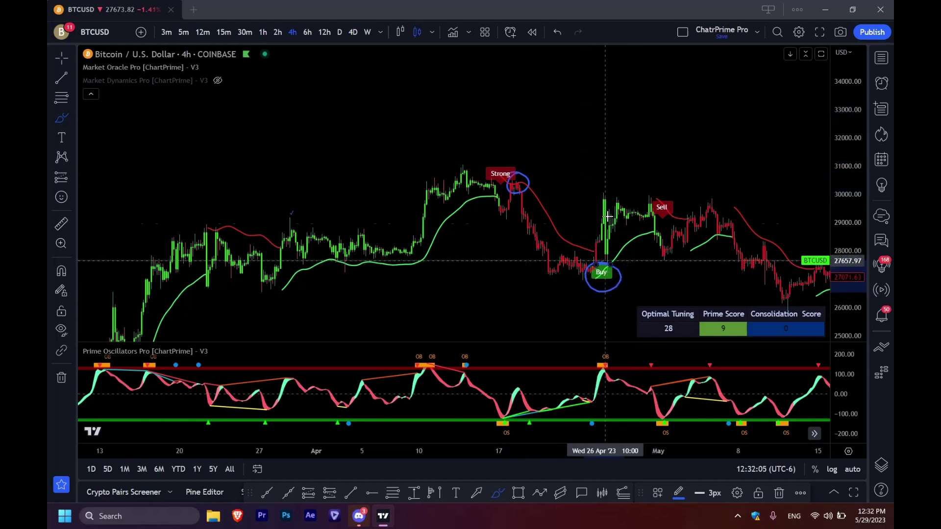
mouse_move(605, 207)
left_mouse_down()
mouse_move(594, 201)
mouse_move(610, 196)
mouse_move(600, 208)
mouse_move(613, 257)
mouse_move(606, 276)
mouse_move(619, 260)
mouse_move(598, 263)
left_mouse_up()
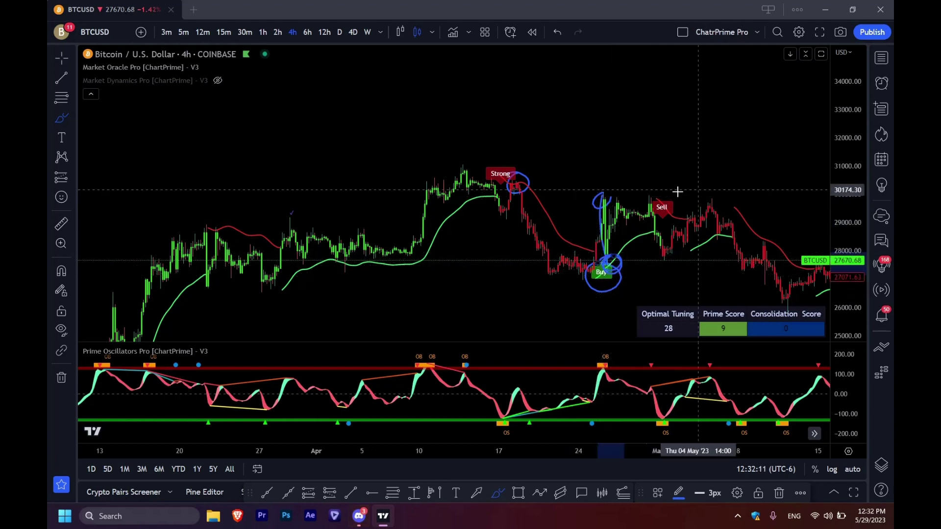
Step: Mark the Sell label near 1 May with the Brush, circle the retest near 3 May, and draw a horizontal line above the highs
mouse_move(672, 196)
left_mouse_down()
mouse_move(648, 215)
mouse_move(671, 197)
mouse_move(663, 190)
mouse_move(665, 268)
left_mouse_up()
mouse_move(685, 216)
left_mouse_down()
mouse_move(701, 219)
mouse_move(683, 218)
left_mouse_up()
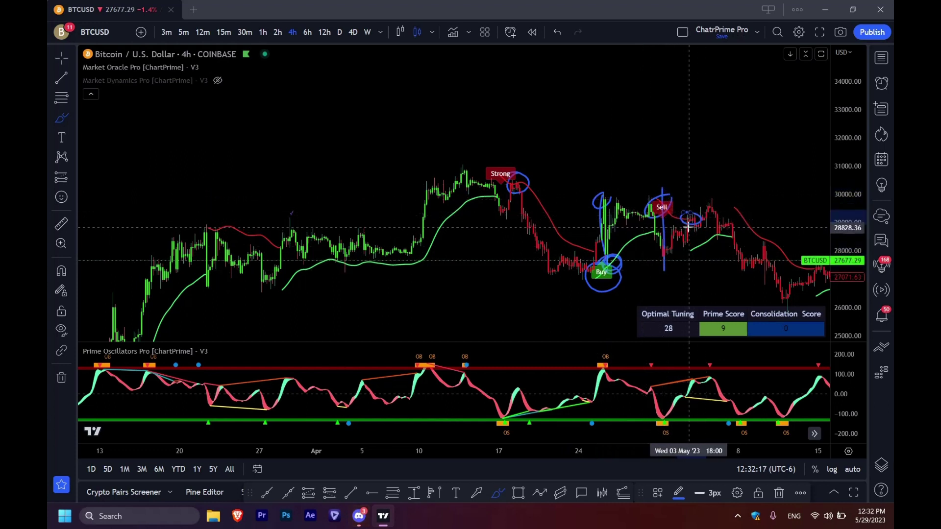
mouse_move(690, 212)
left_mouse_down()
mouse_move(690, 199)
mouse_move(734, 195)
left_mouse_up()
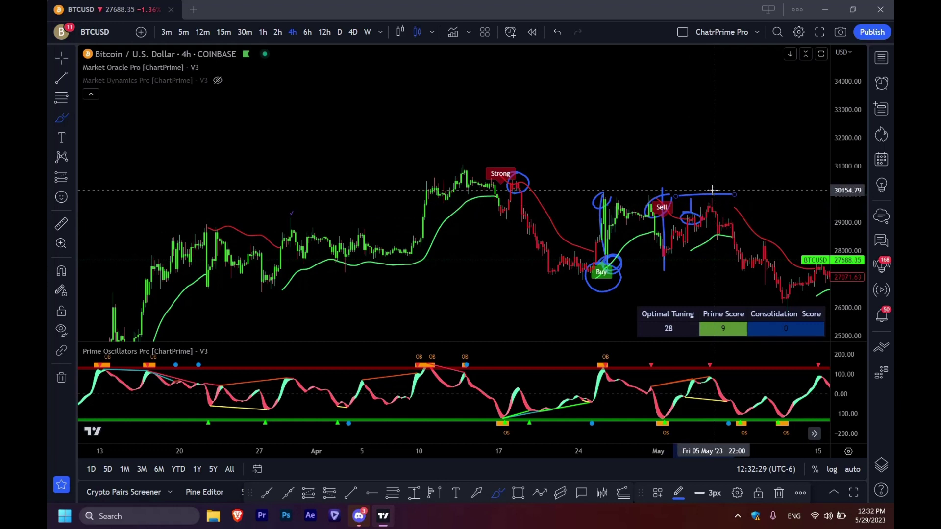
left_click_drag(697, 213, 698, 216)
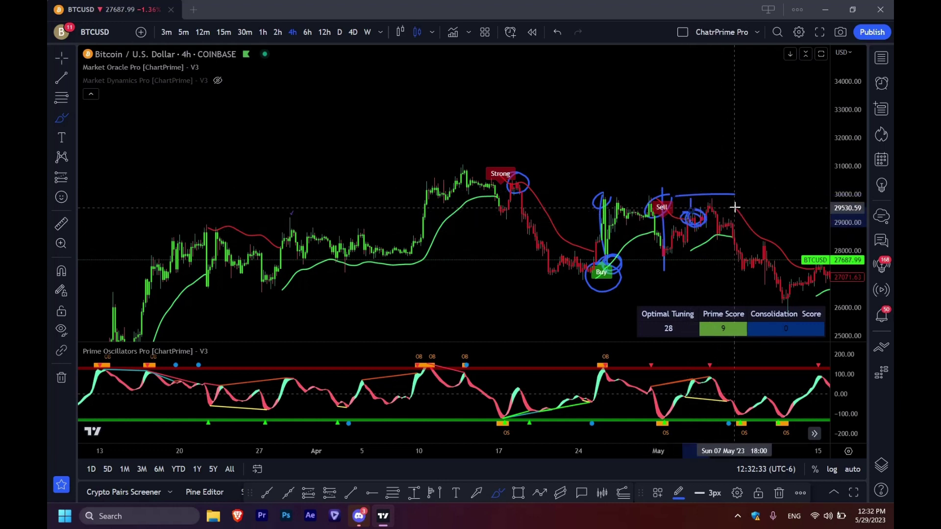
Step: Circle the red line's start near 7 May and its touches near 10 and 14 May, and stroke downward from the 10 May touch
left_click_drag(725, 214, 729, 210)
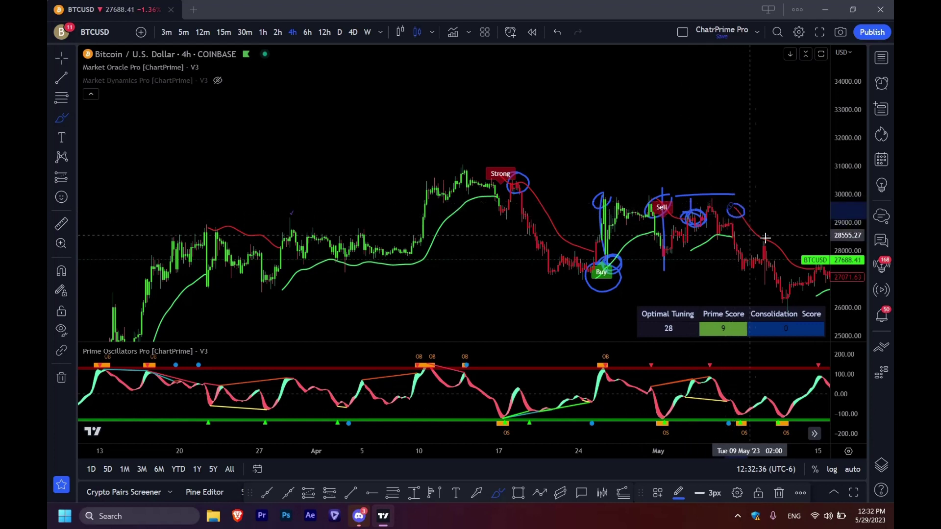
left_click_drag(763, 235, 762, 237)
left_click_drag(814, 260, 826, 288)
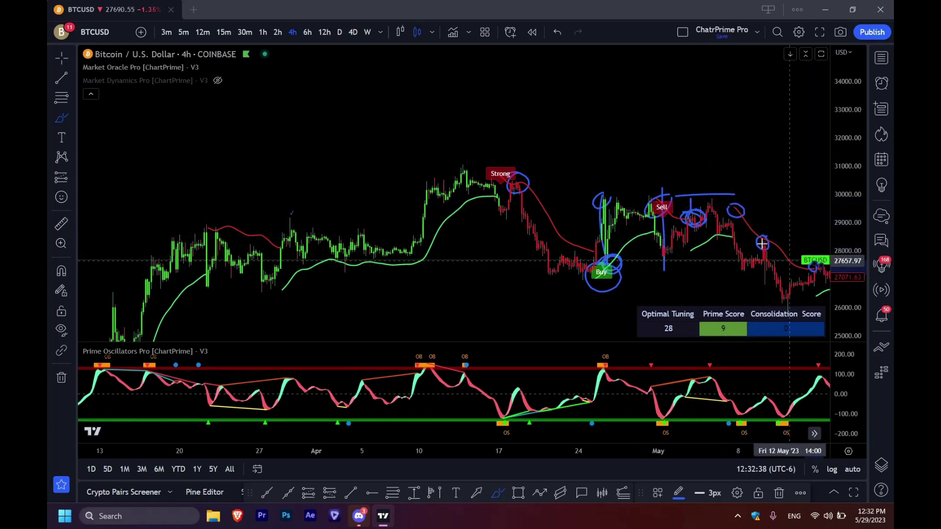
left_click_drag(763, 239, 777, 290)
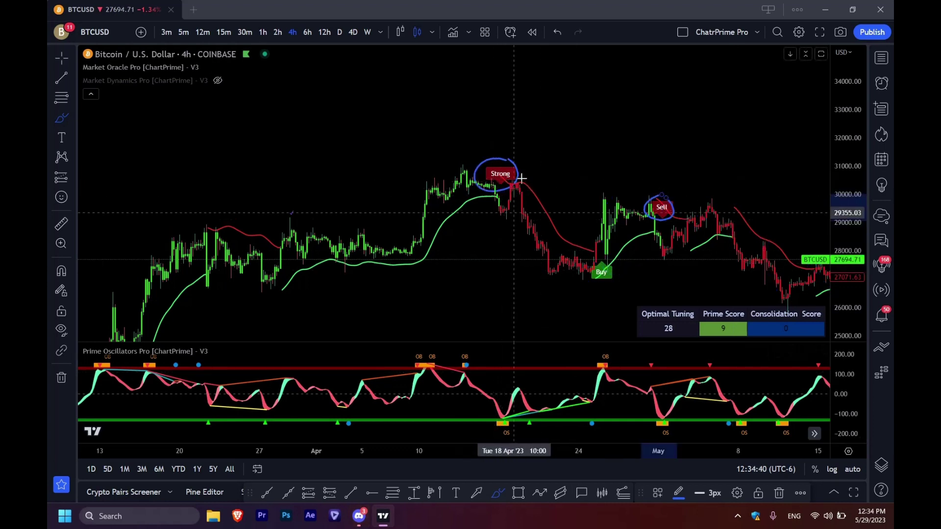
Step: Circle the pullback above the Buy label near 26 April and the retest near 3 May, and remove all drawings
left_click_drag(599, 243, 618, 245)
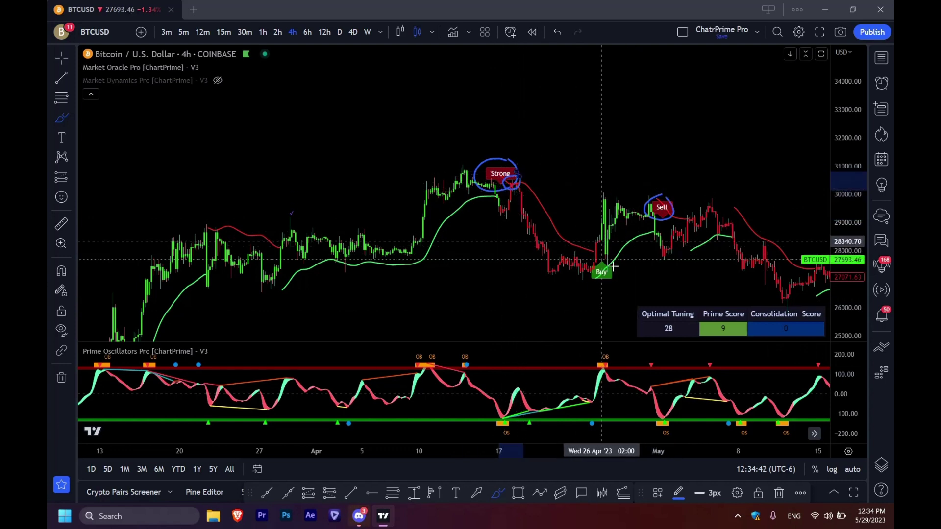
left_click_drag(682, 211, 684, 218)
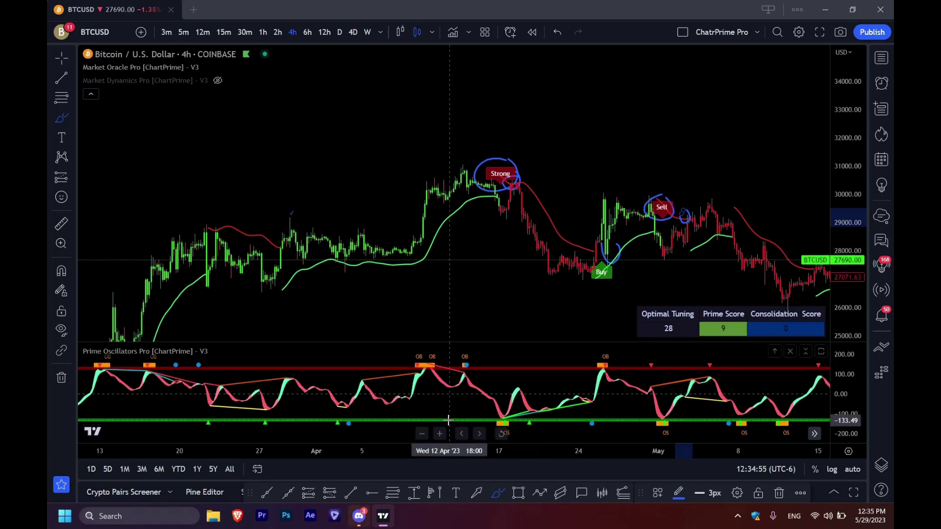
left_click(61, 378)
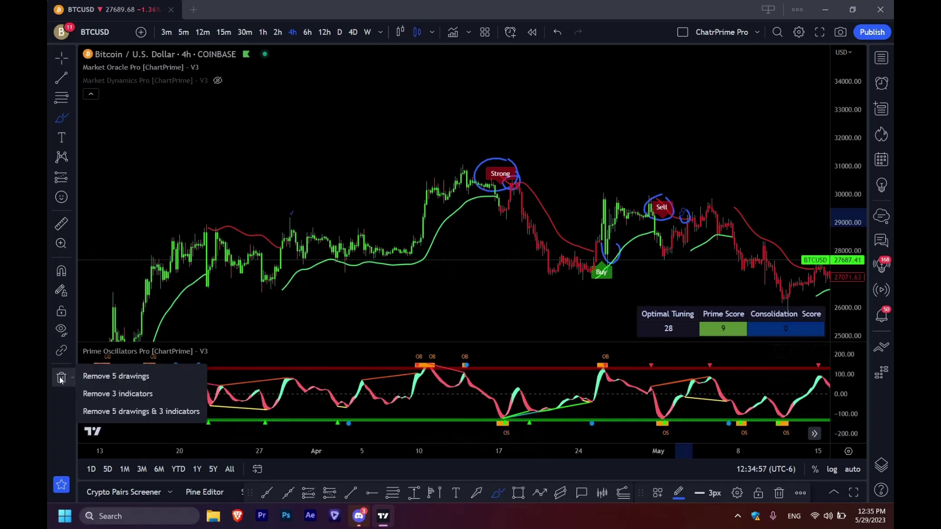
left_click(101, 375)
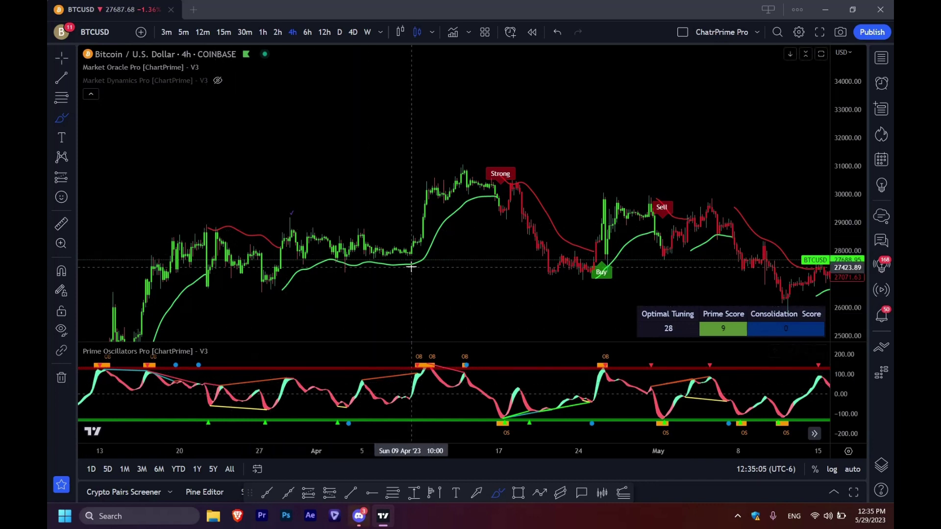
Step: Circle the Buy label near 26 April with the Brush and mark the candle's pullback to the green line beside it
left_click_drag(603, 264, 604, 263)
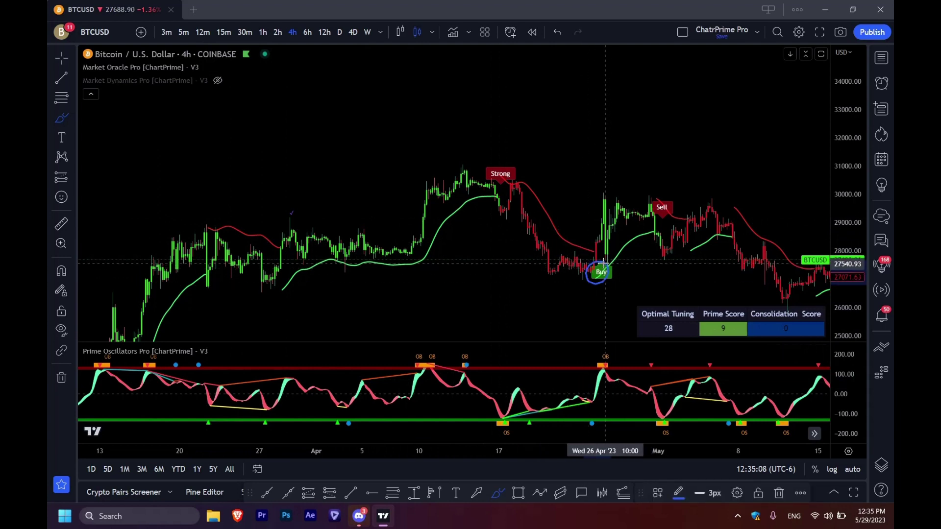
mouse_move(604, 263)
left_mouse_down()
mouse_move(604, 201)
mouse_move(598, 223)
mouse_move(618, 269)
mouse_move(604, 268)
mouse_move(614, 258)
left_mouse_up()
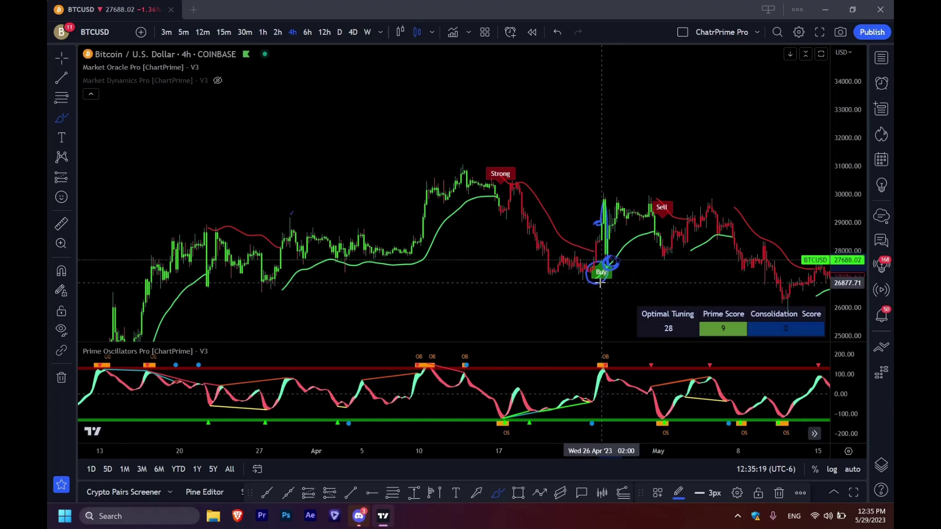
key("Escape")
Step: With the Brush, circle the late-May Buy label and sketch a pullback with an arrow pointing at its end, then remove all drawings
scroll(323, 136, "right", 10)
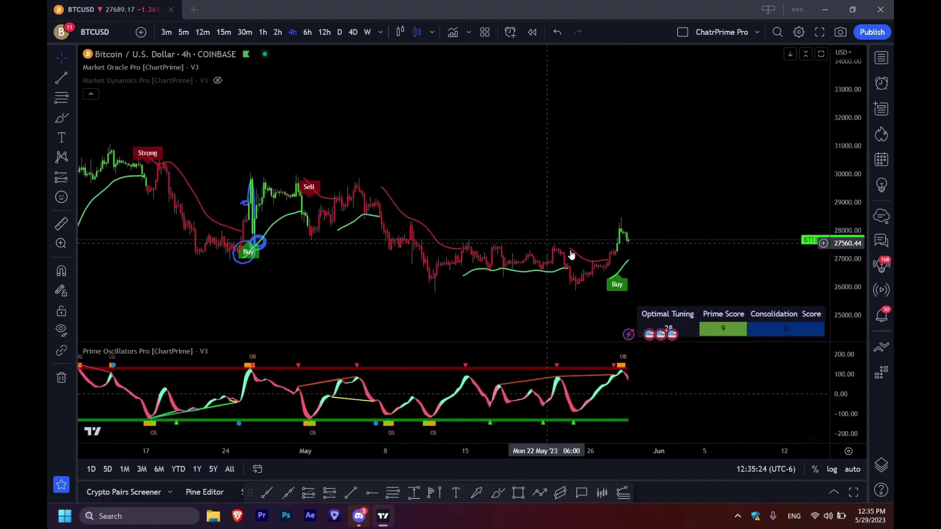
scroll(625, 273, "up", 3)
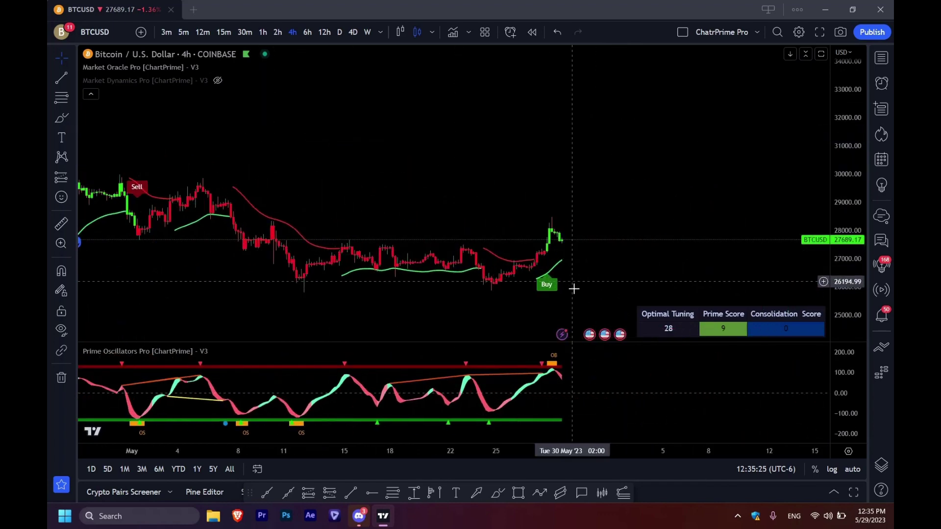
left_click(61, 119)
mouse_move(538, 268)
left_mouse_down()
mouse_move(533, 279)
mouse_move(544, 271)
mouse_move(548, 226)
mouse_move(584, 254)
mouse_move(566, 243)
mouse_move(594, 218)
mouse_move(601, 250)
left_mouse_up()
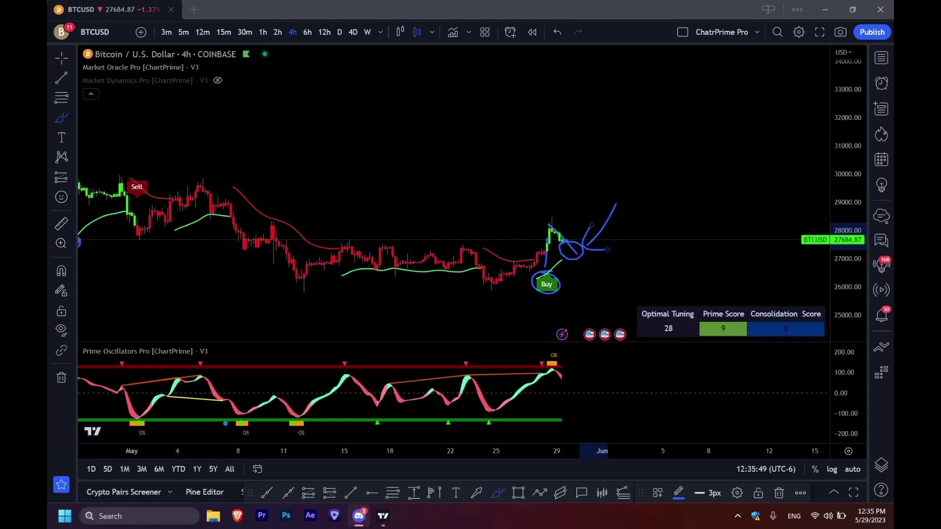
left_click(62, 378)
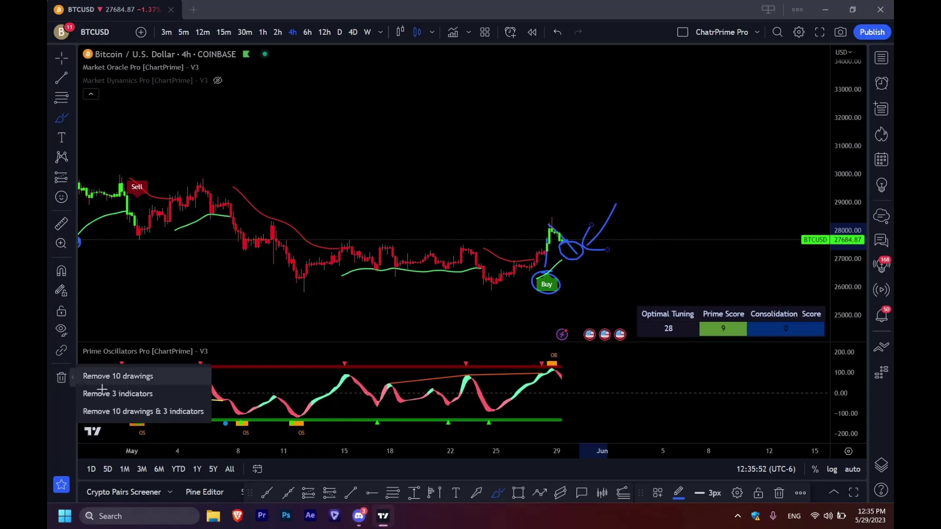
left_click(93, 378)
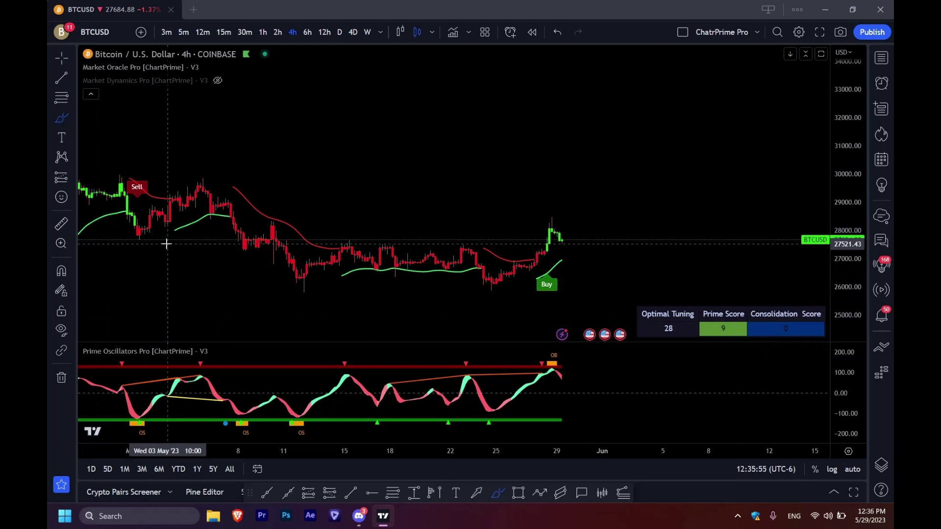
Step: Enable Prime Range in the Market Oracle Pro [ChartPrime] - V3 settings and apply the change
mouse_move(193, 73)
left_click(224, 68)
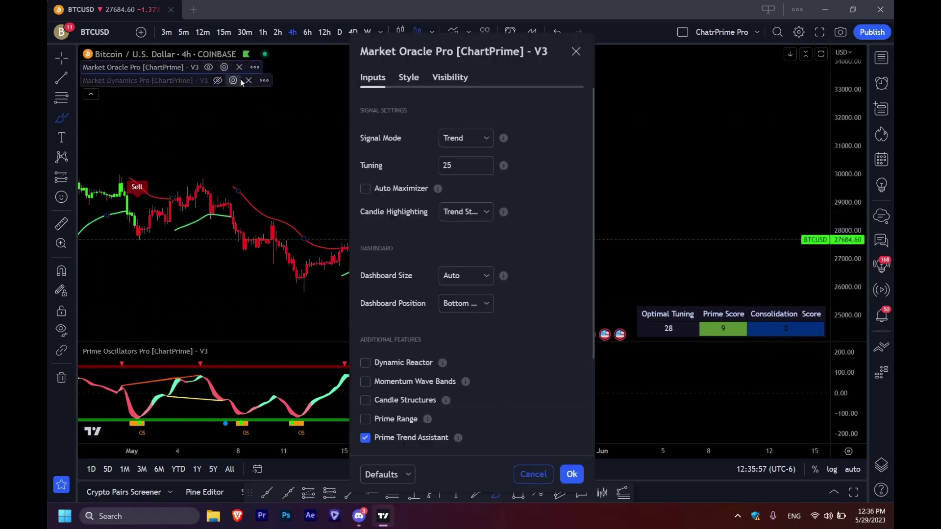
scroll(505, 326, "down", 3)
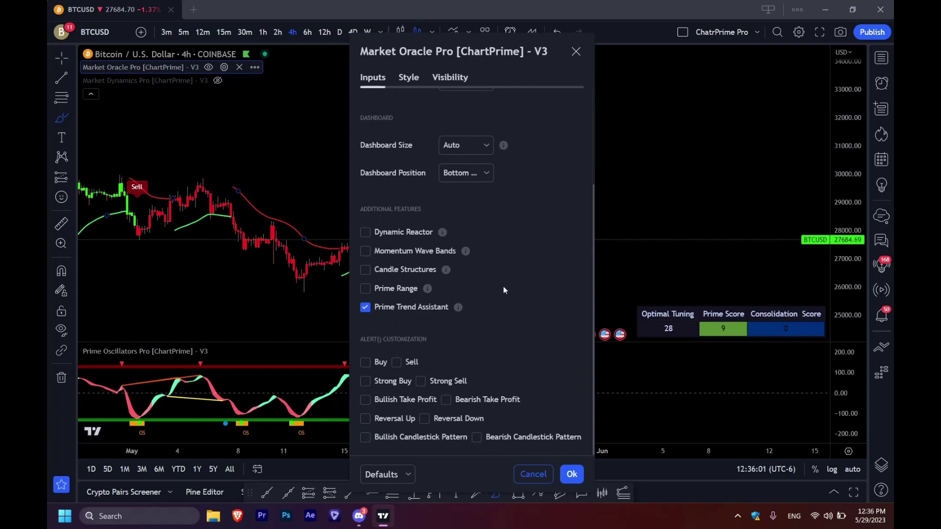
left_click_drag(468, 57, 234, 57)
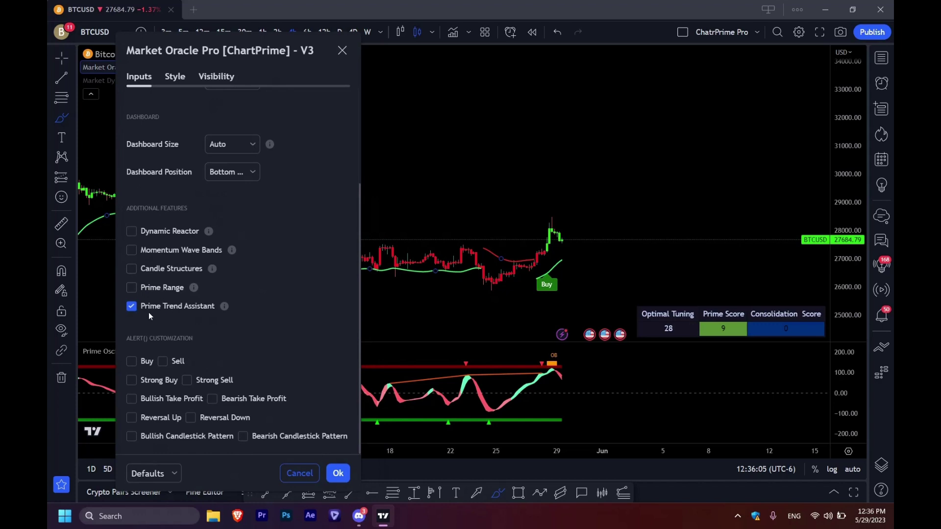
left_click(131, 288)
left_click(339, 473)
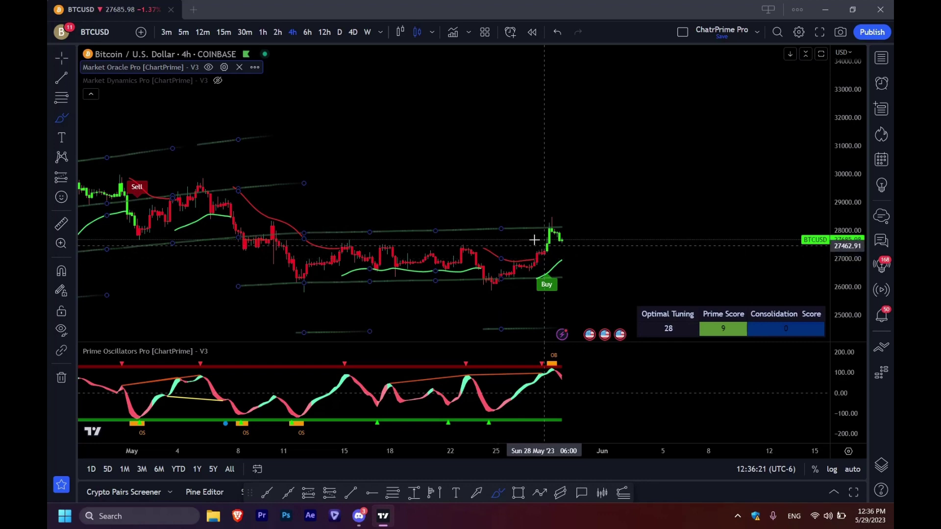
Step: With the Brush, circle the Sell label near 1 May, sketch the drop and rebound to the range-line retest, and remove all drawings
scroll(558, 250, "down", 1)
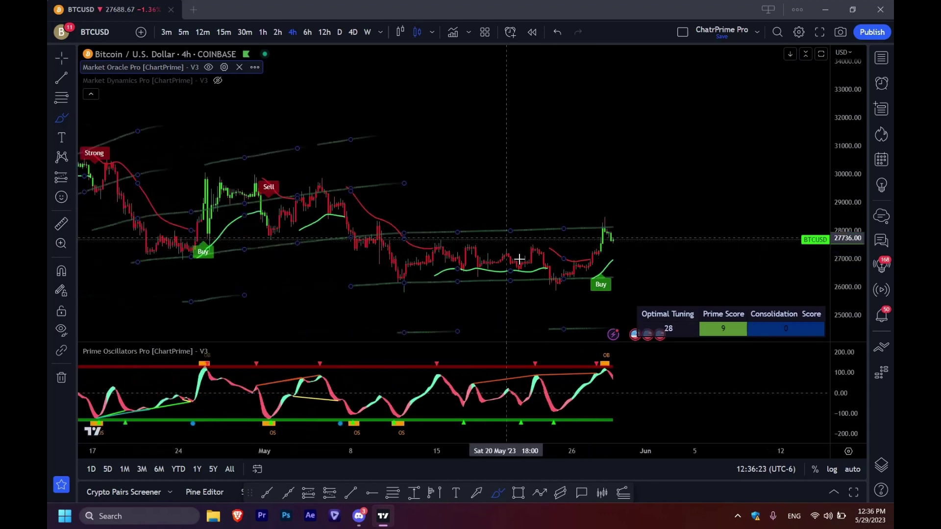
scroll(517, 260, "up", 2)
scroll(220, 206, "down", 1)
left_click(69, 120)
left_click(129, 118)
mouse_move(204, 202)
left_mouse_down()
mouse_move(244, 193)
mouse_move(193, 202)
left_mouse_up()
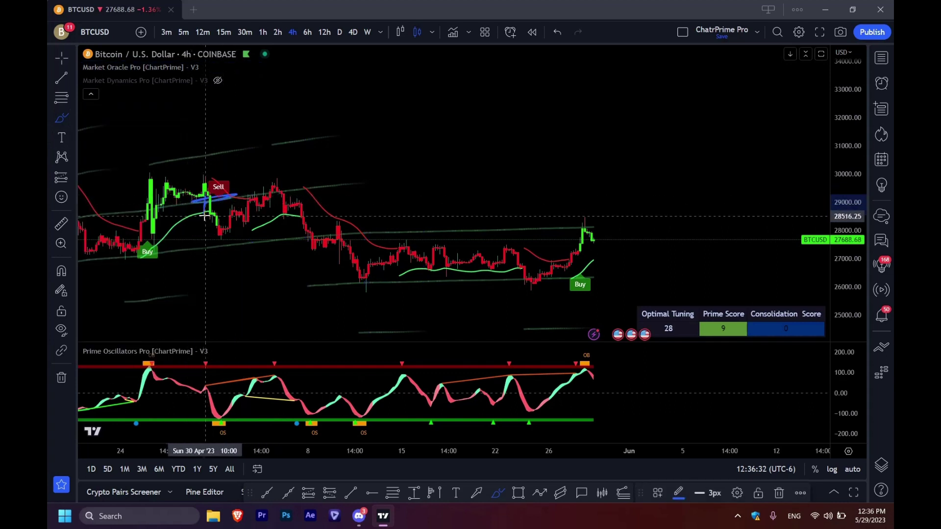
mouse_move(205, 216)
left_mouse_down()
mouse_move(233, 193)
mouse_move(206, 190)
mouse_move(223, 180)
mouse_move(221, 246)
mouse_move(251, 189)
mouse_move(259, 199)
mouse_move(252, 208)
mouse_move(244, 187)
left_mouse_up()
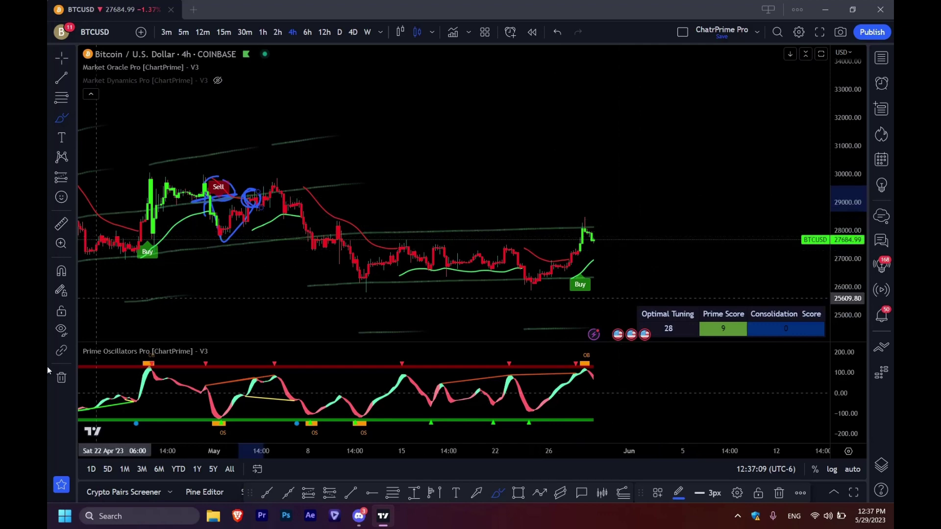
left_click(61, 378)
left_click(111, 375)
Step: With the Brush, circle the mid-April Strong label and its retests, and sketch the price moves around the following Buy and Sell labels
scroll(318, 237, "down", 2)
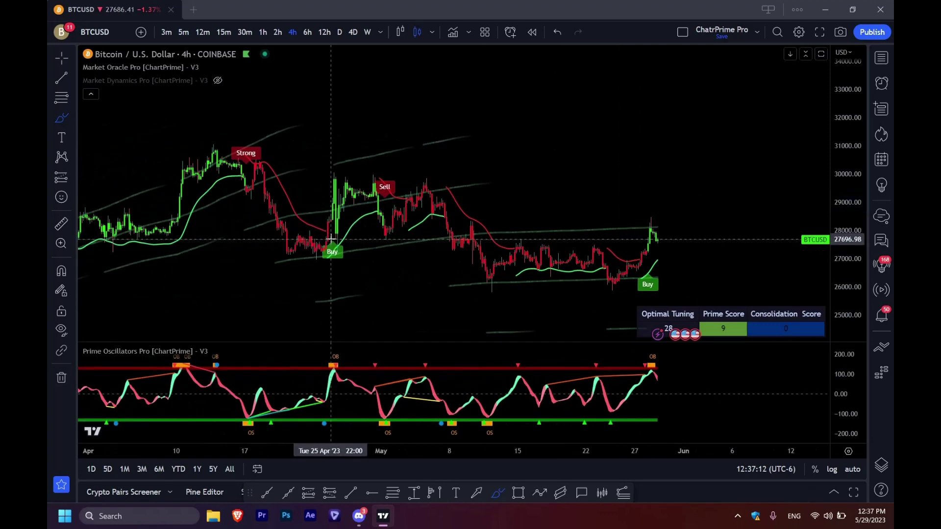
left_click(60, 114)
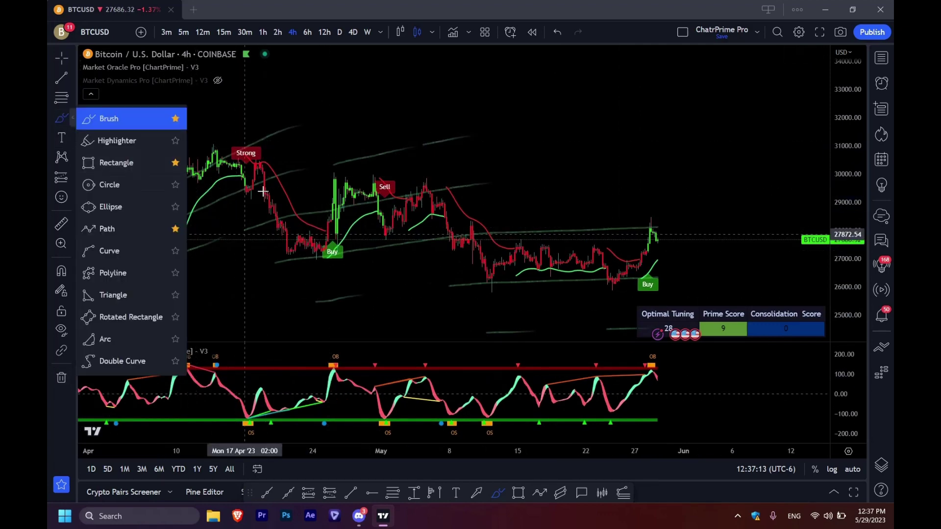
left_click(261, 176)
left_click_drag(264, 176, 269, 158)
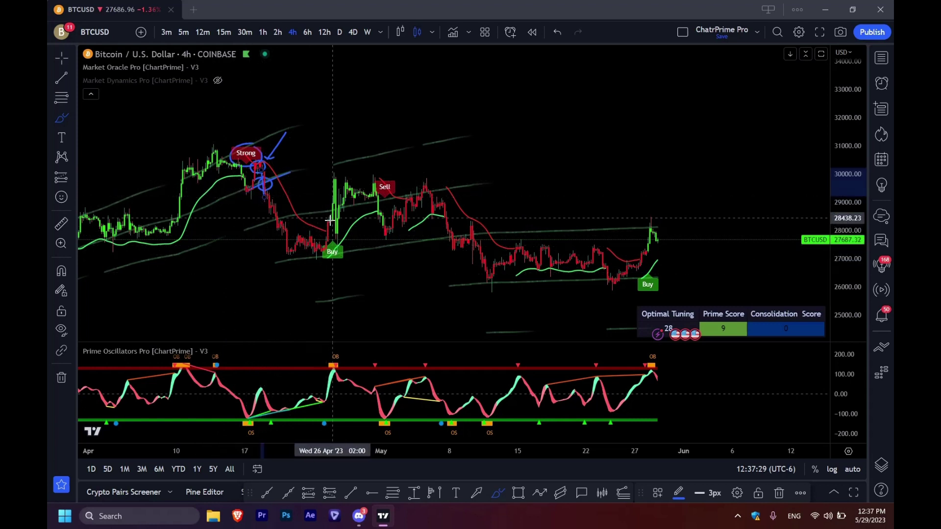
mouse_move(322, 254)
left_mouse_down()
mouse_move(350, 253)
mouse_move(328, 242)
mouse_move(337, 174)
mouse_move(346, 243)
left_mouse_up()
mouse_move(354, 198)
left_mouse_down()
mouse_move(373, 175)
mouse_move(388, 238)
mouse_move(417, 193)
mouse_move(397, 201)
mouse_move(421, 189)
mouse_move(449, 243)
left_mouse_up()
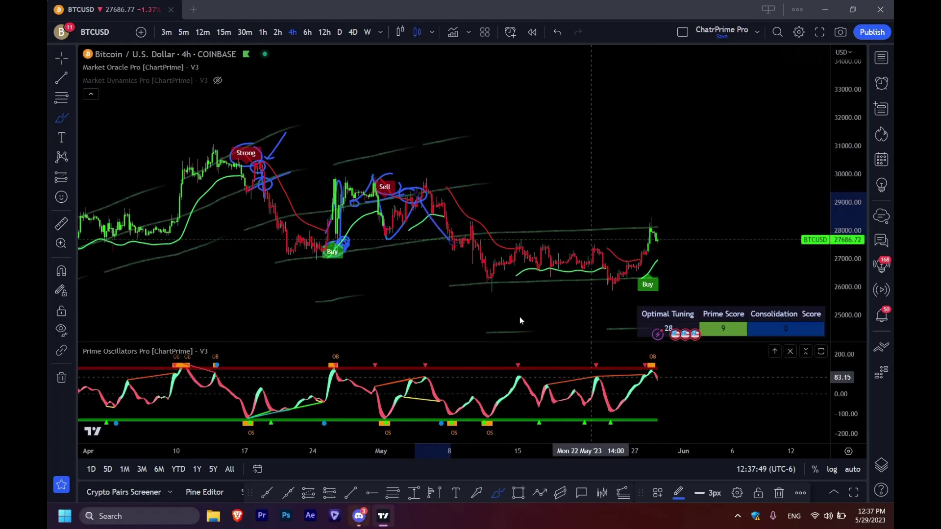
Step: Circle the blue check mark above the late-March candles and the Buy label near 13 March with the Brush
scroll(386, 301, "down", 1)
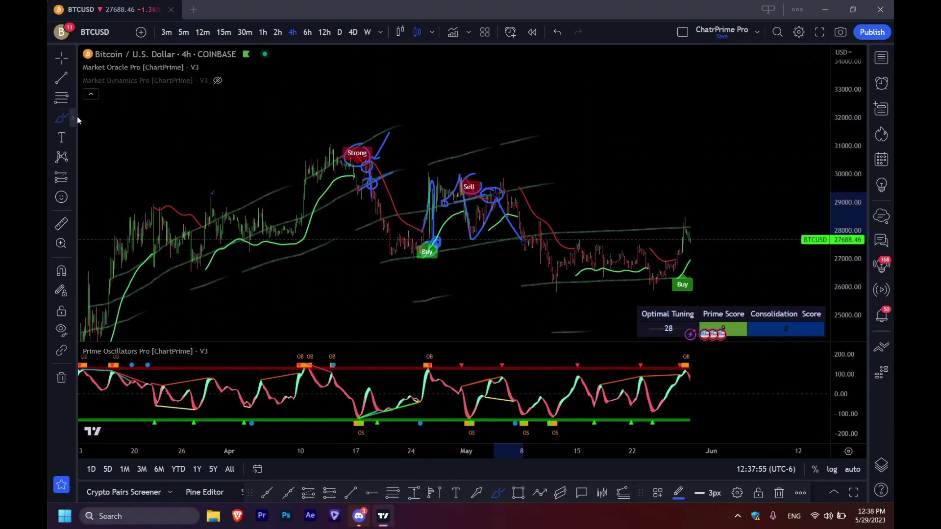
mouse_move(218, 179)
left_mouse_down()
mouse_move(225, 195)
mouse_move(218, 179)
left_mouse_up()
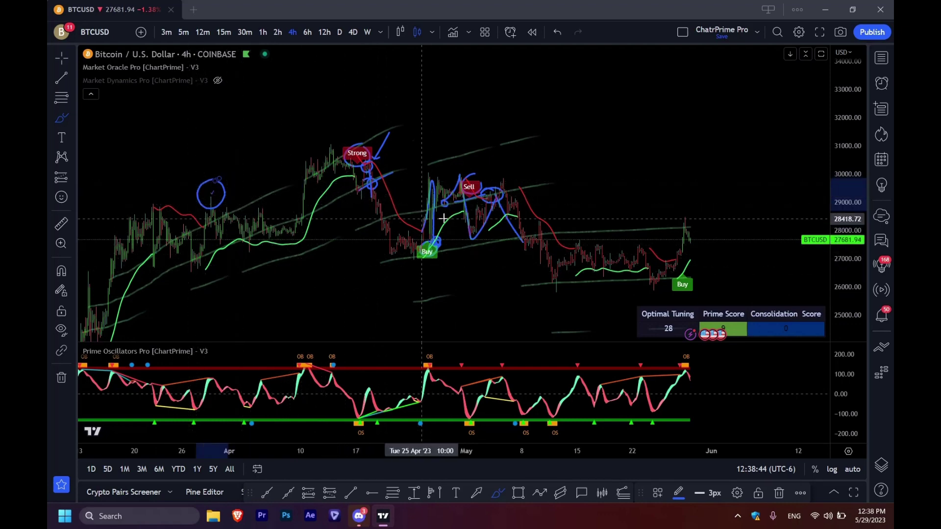
scroll(429, 240, "down", 3)
left_click_drag(843, 225, 844, 260)
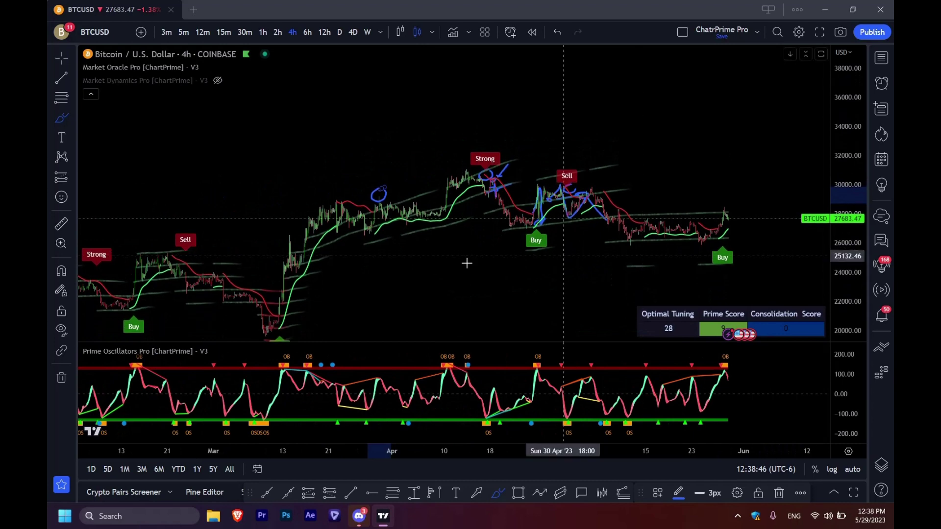
left_click_drag(253, 184, 396, 107)
left_click(61, 117)
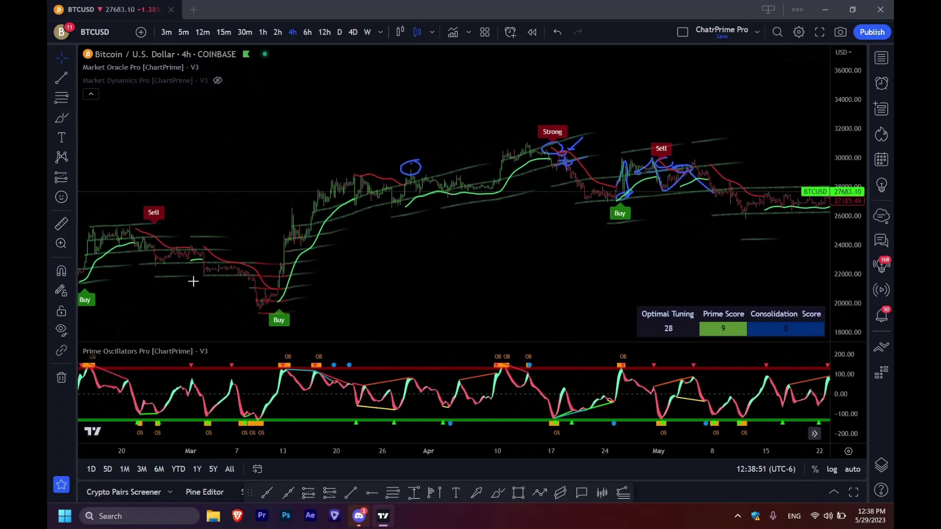
mouse_move(275, 303)
left_mouse_down()
mouse_move(304, 319)
mouse_move(279, 307)
left_mouse_up()
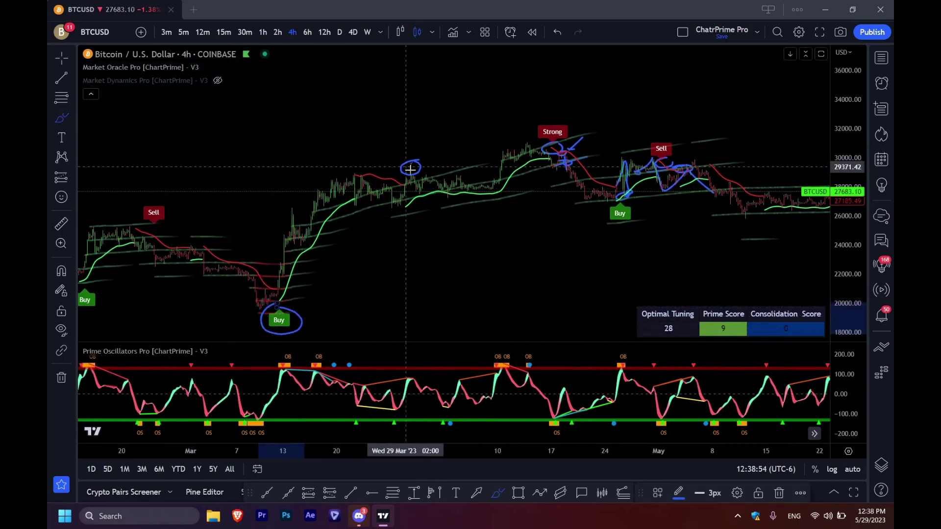
Step: Draw arrows linking the circled check mark and Buy label to the March rally, loop around the rally, and remove all drawings
mouse_move(411, 169)
left_mouse_down()
mouse_move(340, 143)
mouse_move(279, 208)
mouse_move(293, 223)
left_mouse_up()
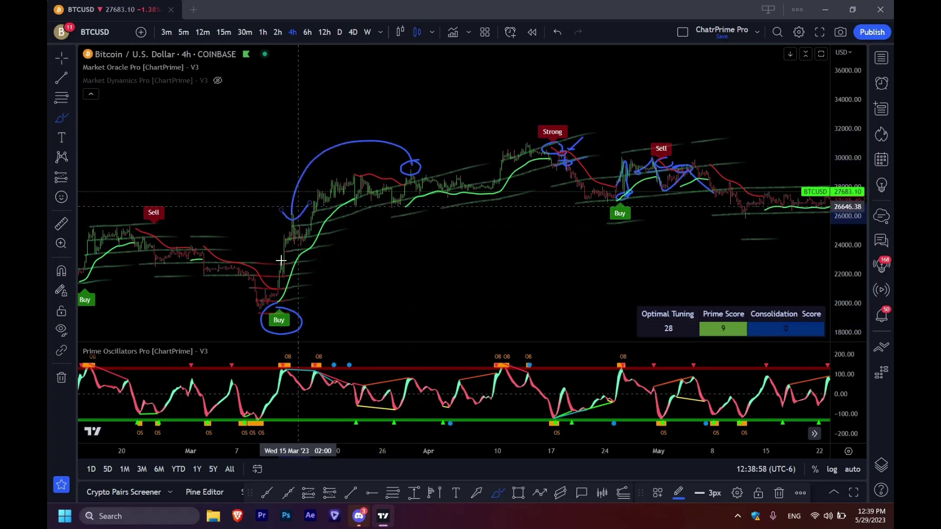
mouse_move(277, 308)
left_mouse_down()
mouse_move(415, 196)
mouse_move(414, 208)
left_mouse_up()
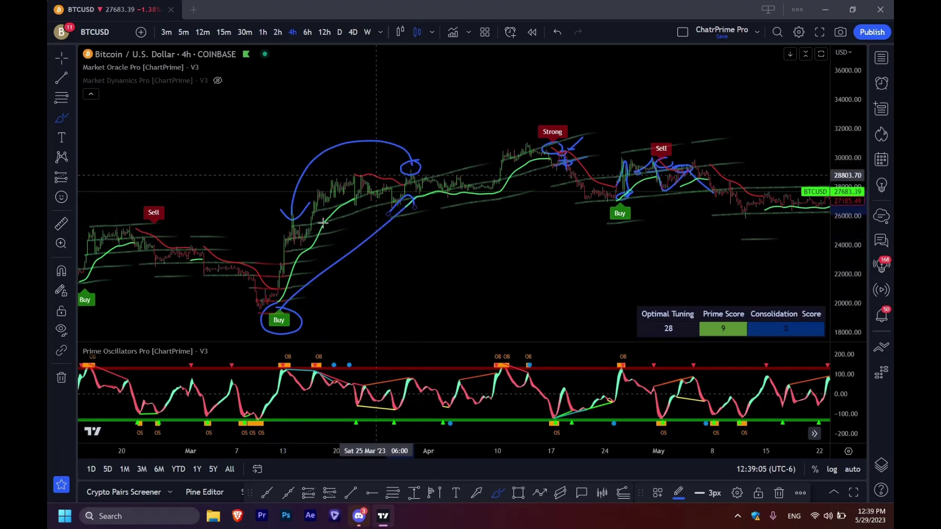
mouse_move(284, 288)
left_mouse_down()
mouse_move(411, 168)
mouse_move(313, 191)
mouse_move(273, 219)
mouse_move(378, 237)
mouse_move(397, 215)
left_mouse_up()
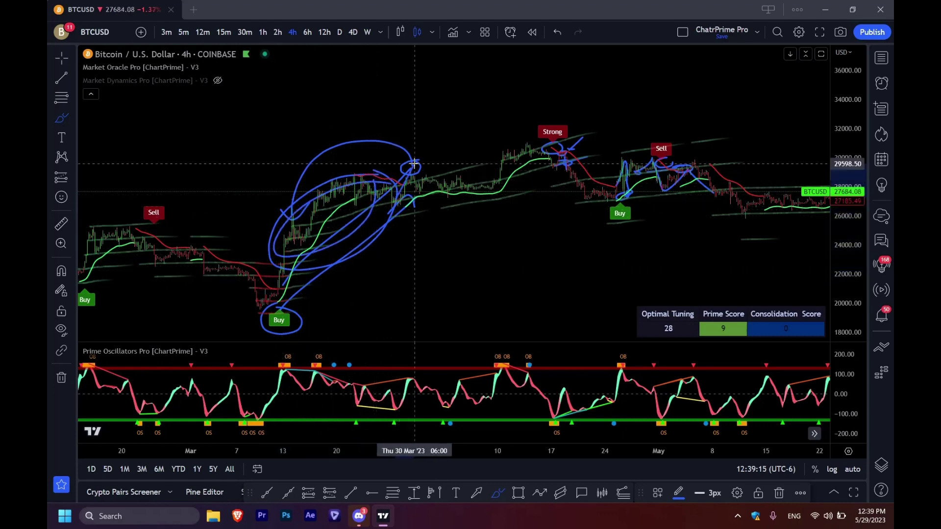
left_click(61, 377)
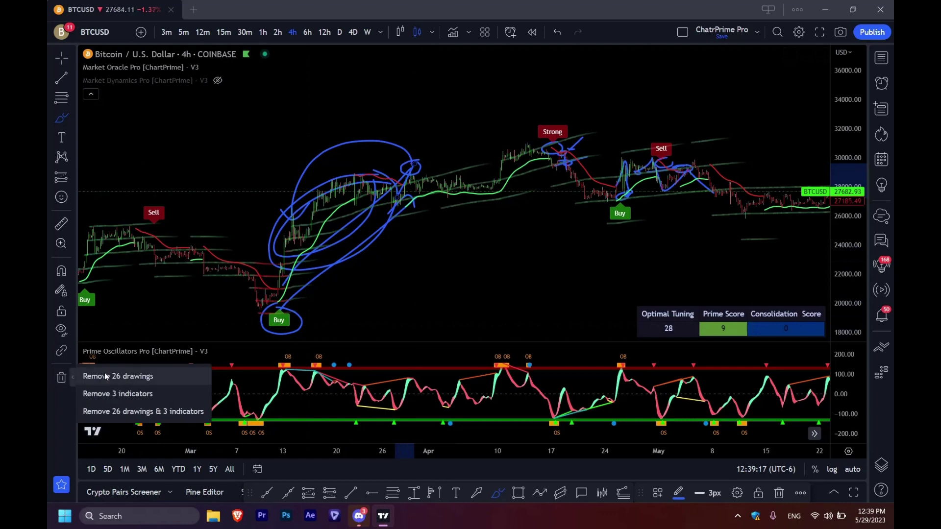
left_click(105, 375)
Step: Circle the late-March check mark, trace the falling divergence line from 13 March in Prime Oscillators Pro, and draw an arrow down to the circle
mouse_move(401, 168)
left_mouse_down()
mouse_move(425, 153)
mouse_move(413, 162)
left_mouse_up()
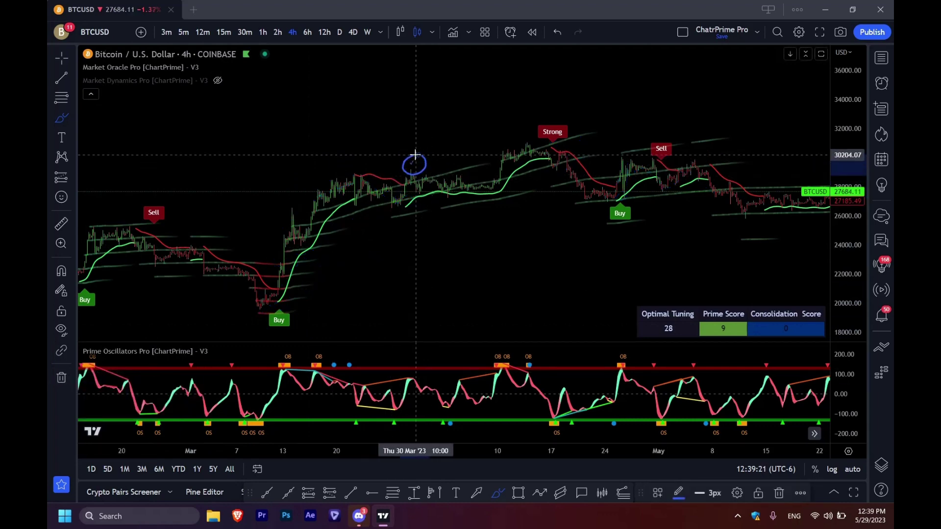
left_click_drag(291, 367, 406, 393)
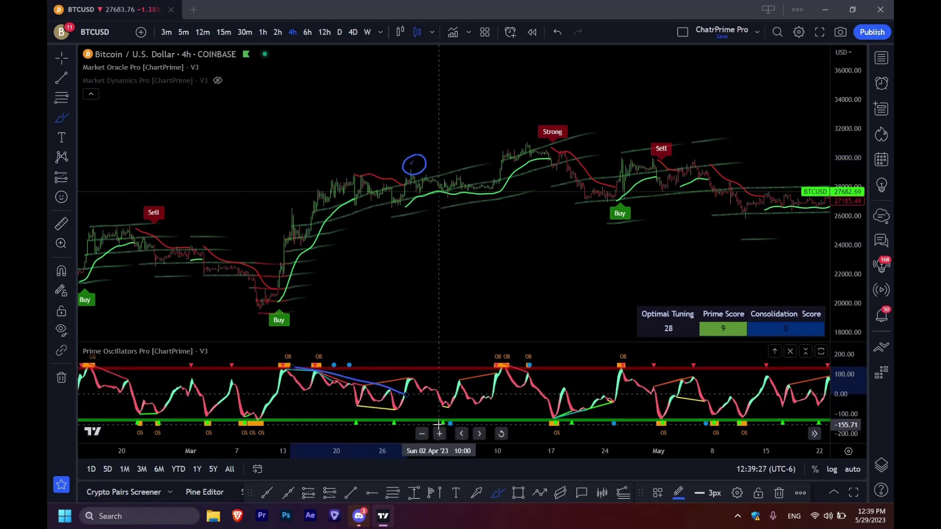
mouse_move(430, 99)
left_mouse_down()
mouse_move(427, 142)
mouse_move(418, 147)
mouse_move(430, 136)
left_mouse_up()
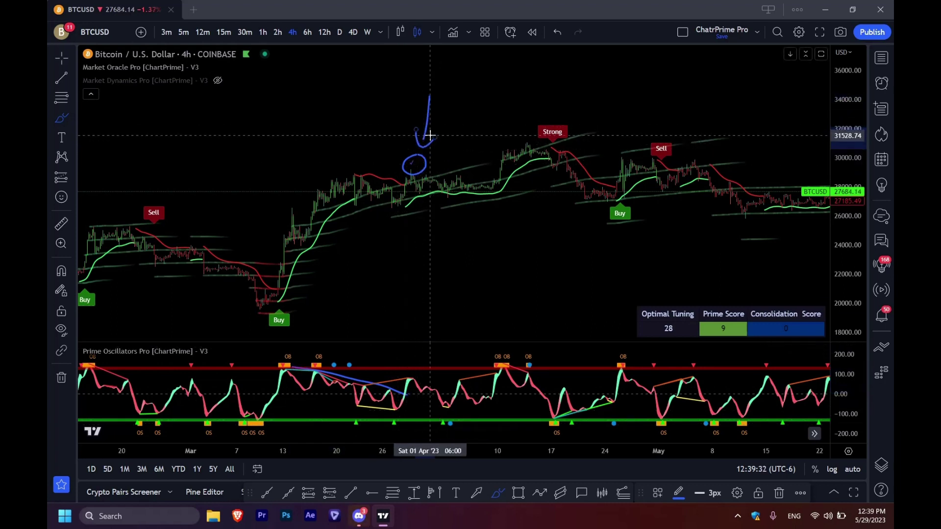
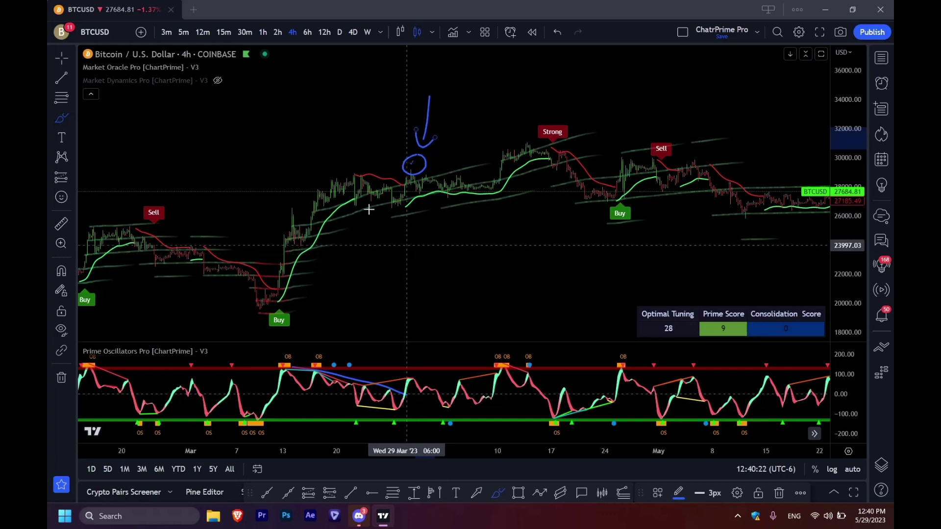
Step: Sketch a price path rising from the mid-March Buy label and falling, add a sideways wave to mid-May, and remove all drawings
mouse_move(274, 301)
left_mouse_down()
mouse_move(387, 162)
mouse_move(416, 162)
mouse_move(392, 157)
mouse_move(431, 160)
mouse_move(414, 162)
mouse_move(390, 201)
mouse_move(548, 195)
mouse_move(584, 284)
left_mouse_up()
left_click_drag(449, 169, 459, 187)
mouse_move(564, 184)
left_mouse_down()
mouse_move(689, 208)
mouse_move(777, 161)
left_mouse_up()
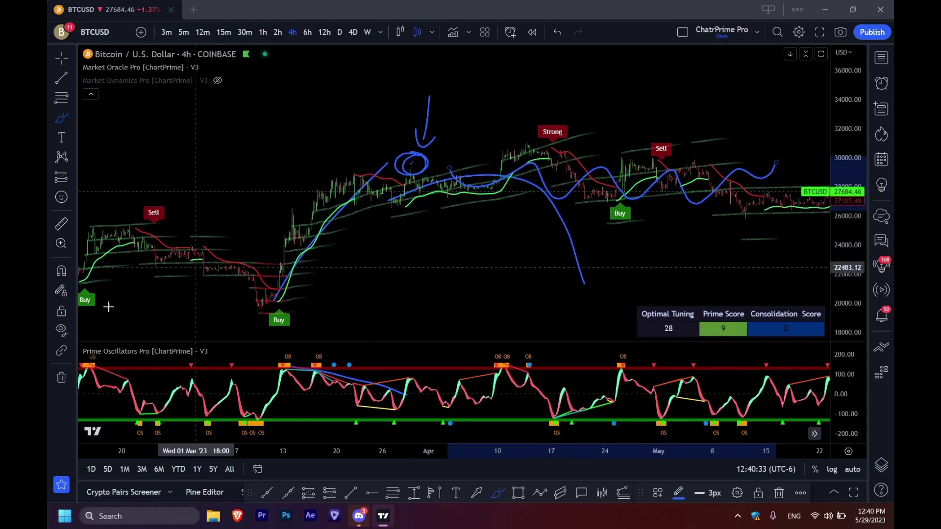
left_click(60, 379)
left_click(106, 377)
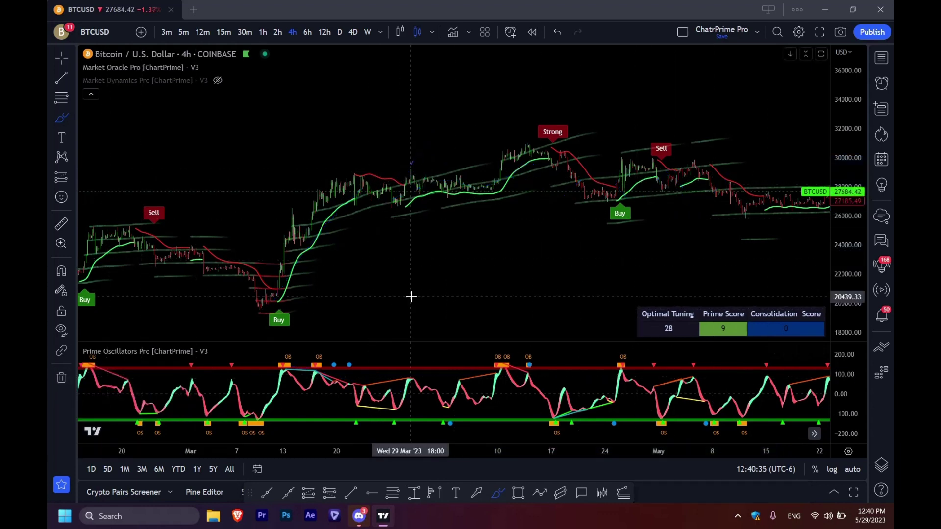
Step: Examine the earlier signals, trend lines and range lines on the chart back to November 2022
scroll(403, 218, "down", 5)
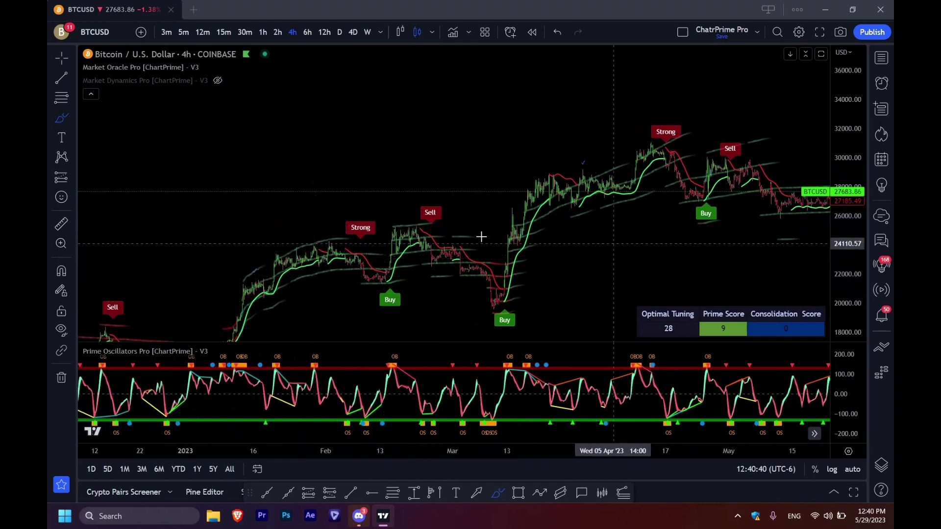
left_click_drag(213, 207, 319, 113)
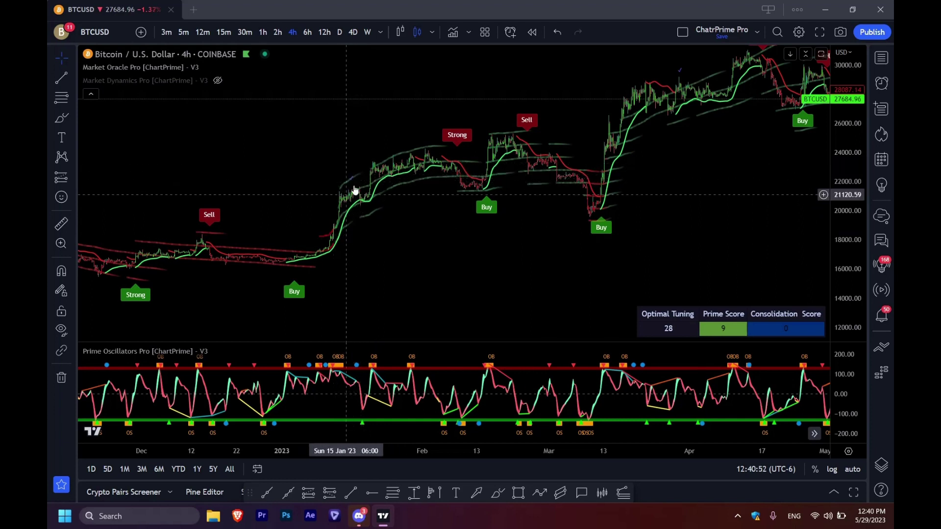
left_click_drag(542, 255, 503, 301)
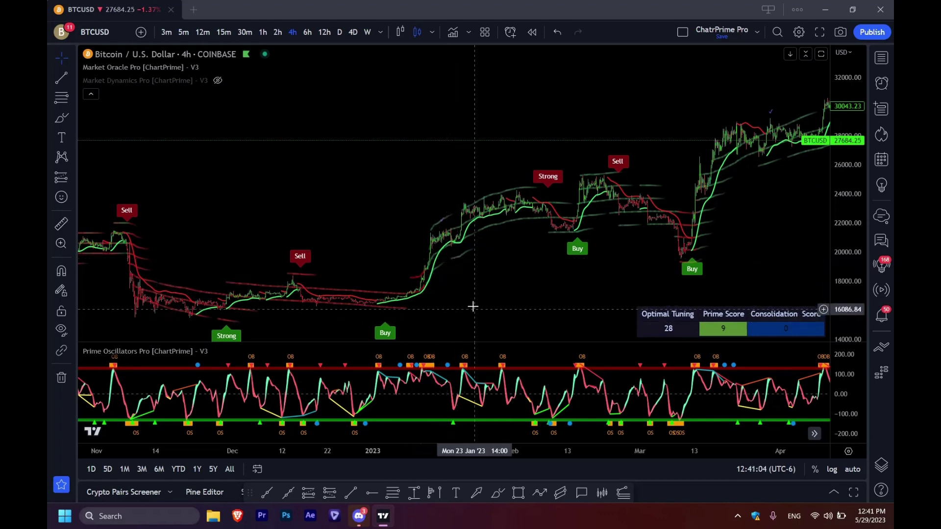
left_click_drag(661, 269, 362, 280)
left_click_drag(489, 260, 433, 264)
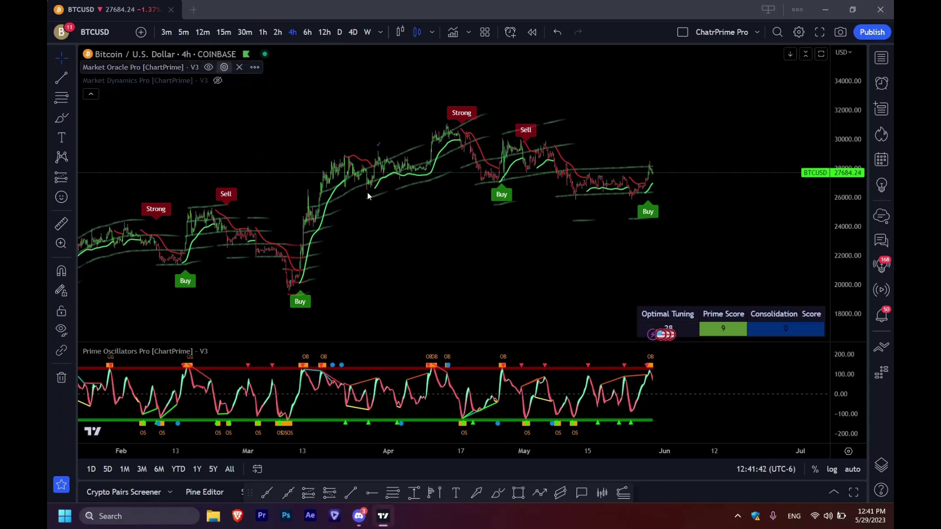
Step: Disable Prime Range and Prime Trend Assistant in the Market Oracle Pro settings
double_click(368, 196)
scroll(490, 299, "down", 5)
left_click(365, 288)
left_click(365, 307)
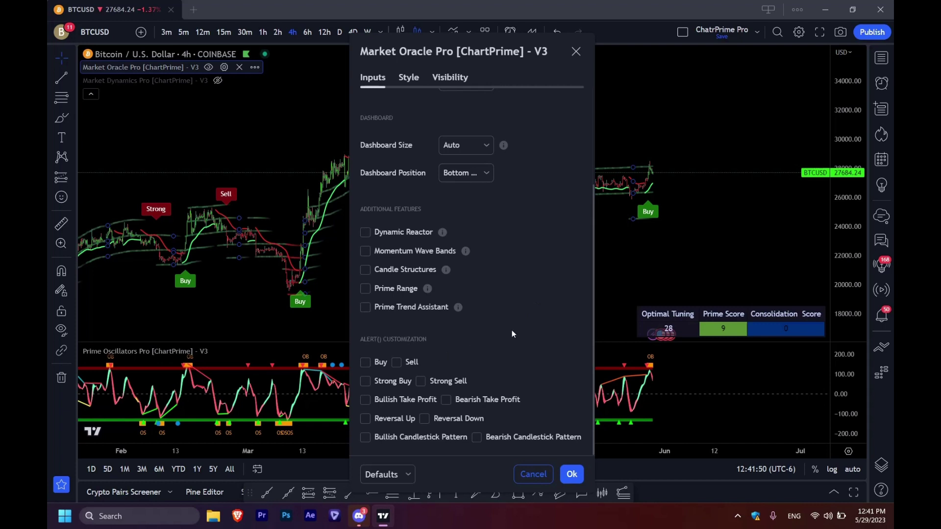
Step: Try out the Buy, Sell, strong-signal and take-profit alert options, and clear the take-profit ones again
left_click(365, 362)
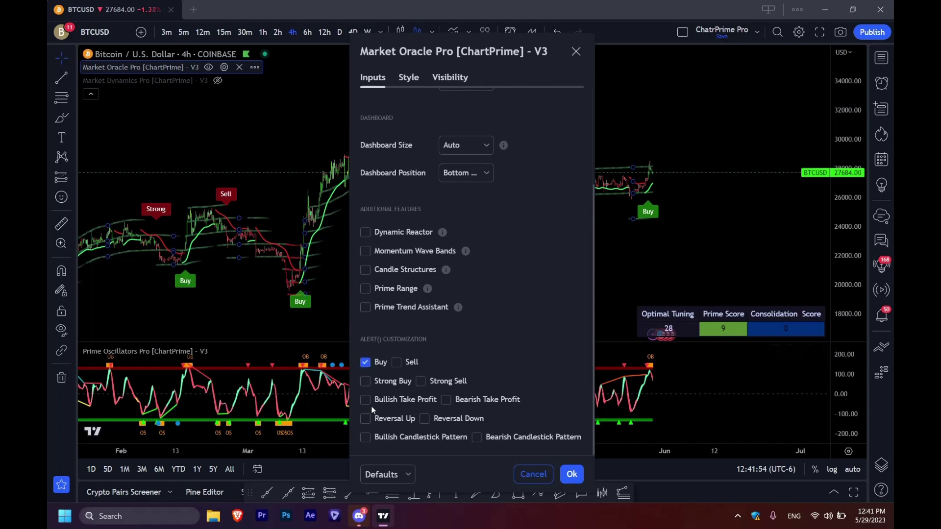
left_click(394, 360)
left_click(420, 384)
left_click(363, 400)
left_click(446, 399)
left_click(421, 380)
left_click(365, 400)
left_click(365, 381)
left_click(365, 362)
left_click(445, 397)
Step: Set the alert customization to Buy, Sell, Strong Buy, Strong Sell, Reversal Up and Reversal Down, and apply the settings
left_click(366, 418)
left_click(424, 418)
left_click(366, 362)
left_click(396, 362)
left_click(366, 382)
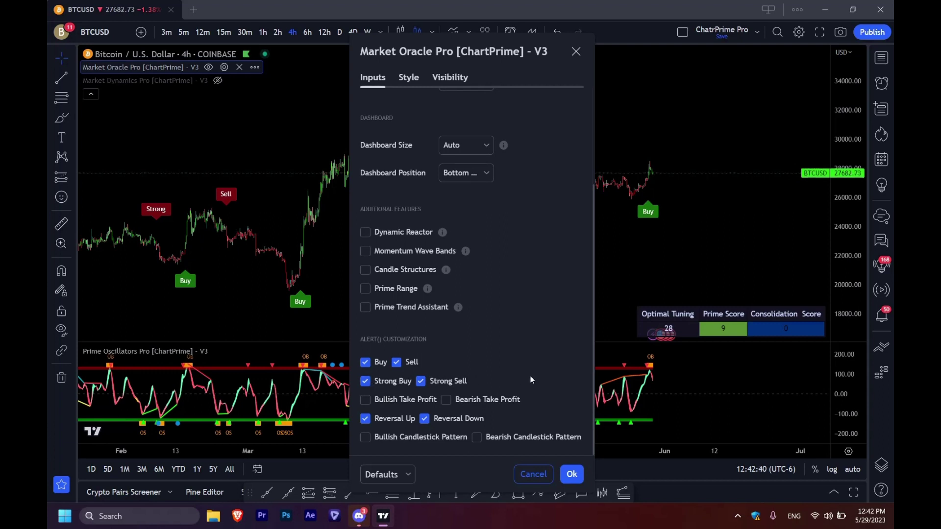
left_click(571, 474)
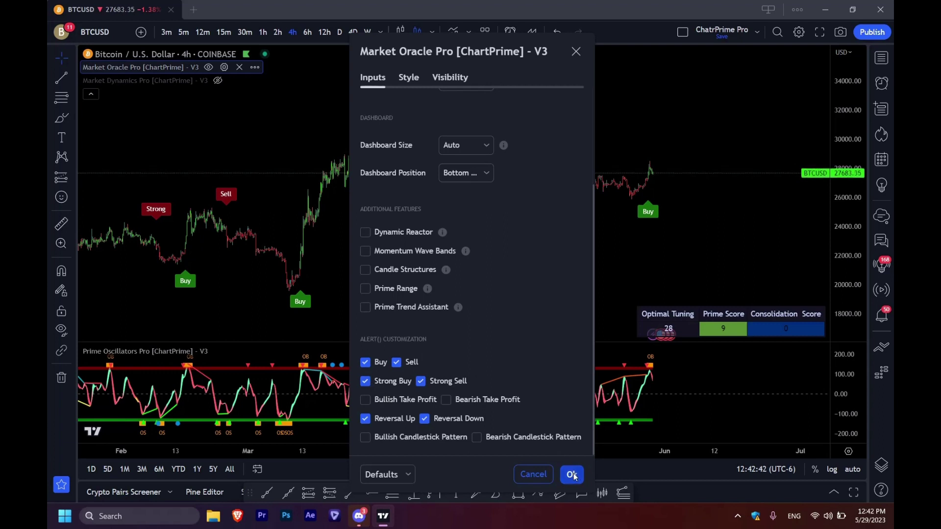
Step: Review the condition options for a new Market Oracle Pro alert, keeping Any alert() function call, and close without creating it
left_click(255, 68)
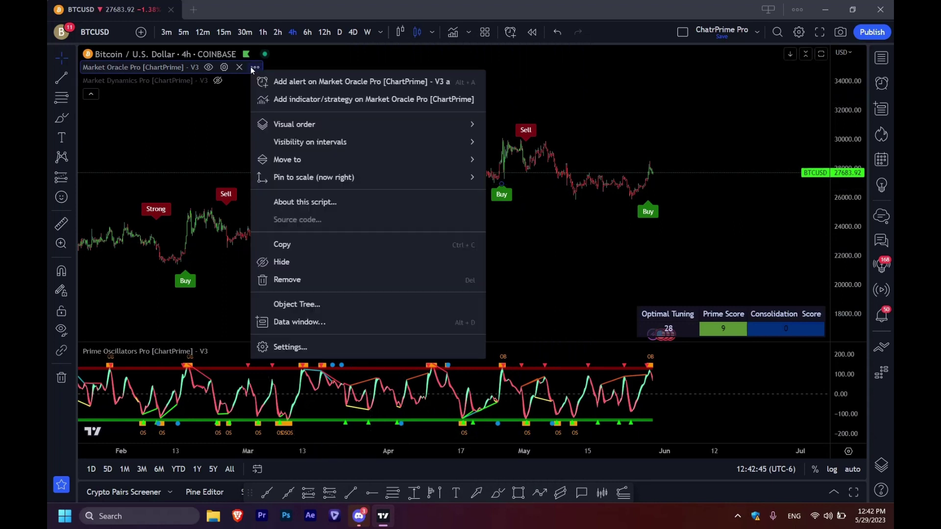
left_click(291, 84)
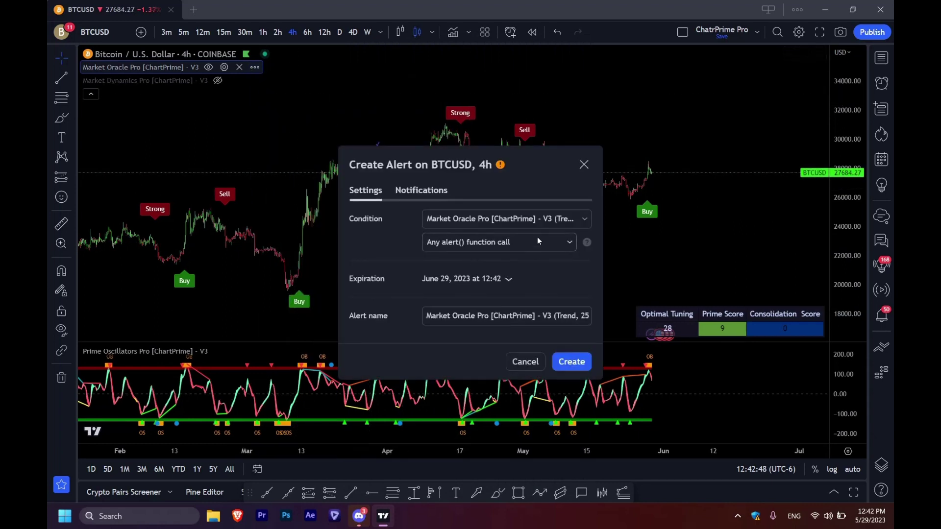
left_click(537, 237)
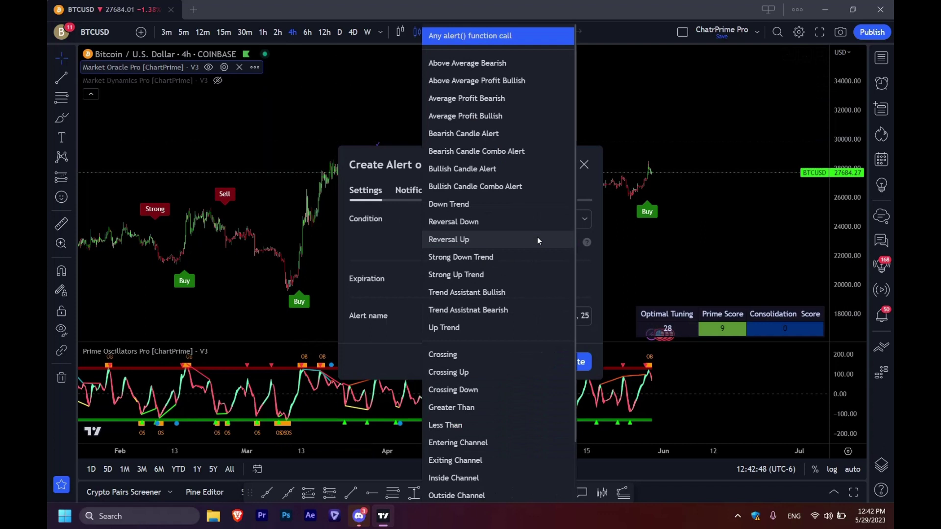
left_click(433, 38)
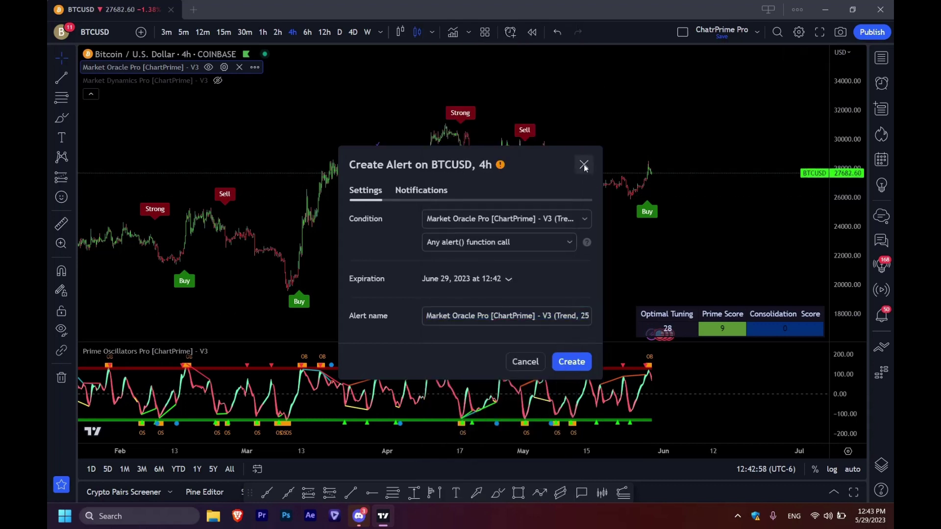
left_click(584, 164)
Step: Shift the chart and draw an upward arrow with the Brush in the empty area above the February price action
left_click_drag(284, 110, 310, 76)
left_click(61, 117)
mouse_move(232, 122)
left_mouse_down()
mouse_move(287, 53)
mouse_move(299, 78)
left_mouse_up()
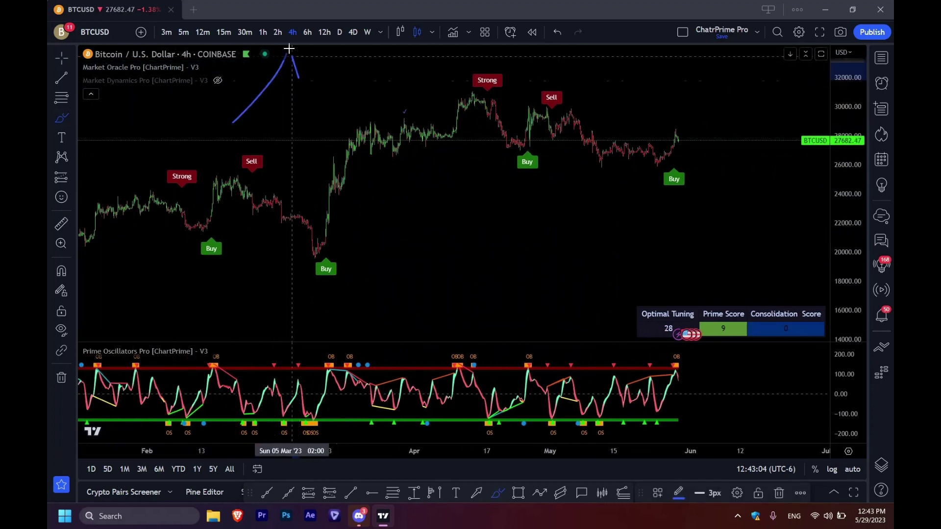
Step: Review the alert customization in the Market Oracle Pro settings, then remove the arrow drawing from the chart
mouse_move(225, 69)
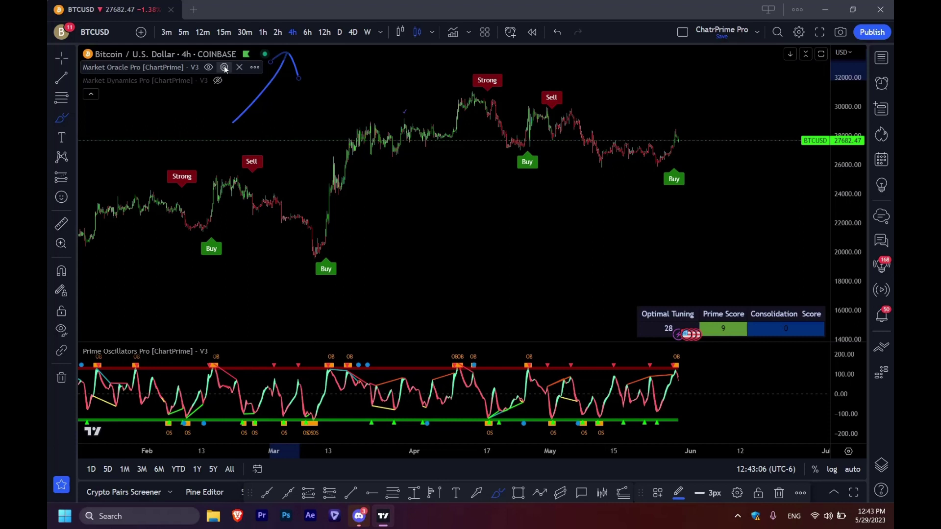
left_click(225, 68)
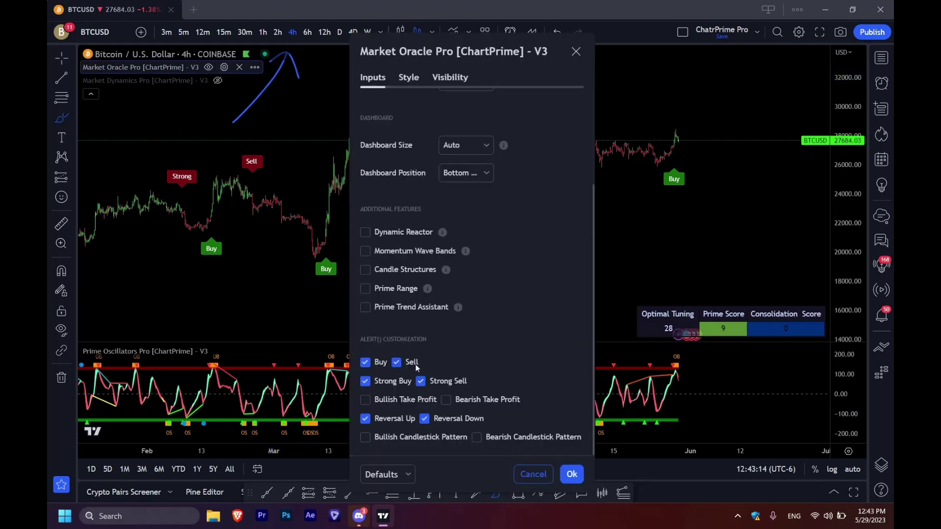
left_click(579, 54)
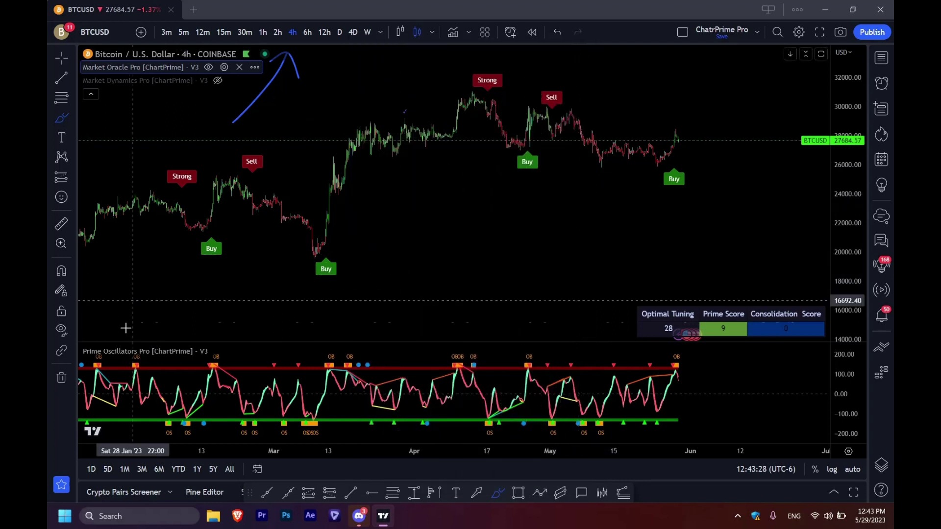
mouse_move(61, 377)
left_click(114, 374)
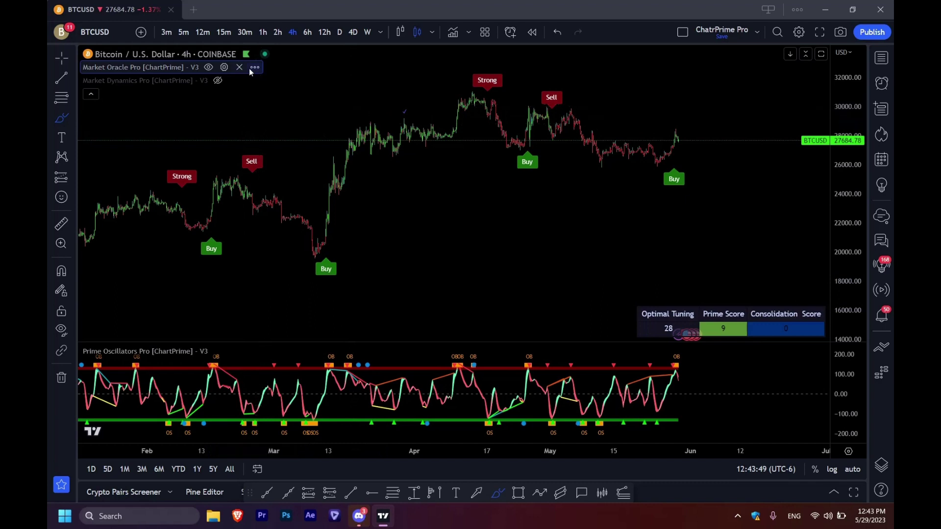
Step: Limit the Market Oracle Pro alert customization to Buy, Strong Buy and Reversal Up, clearing the Sell, Strong Sell and Reversal Down options
left_click(224, 67)
scroll(516, 351, "down", 5)
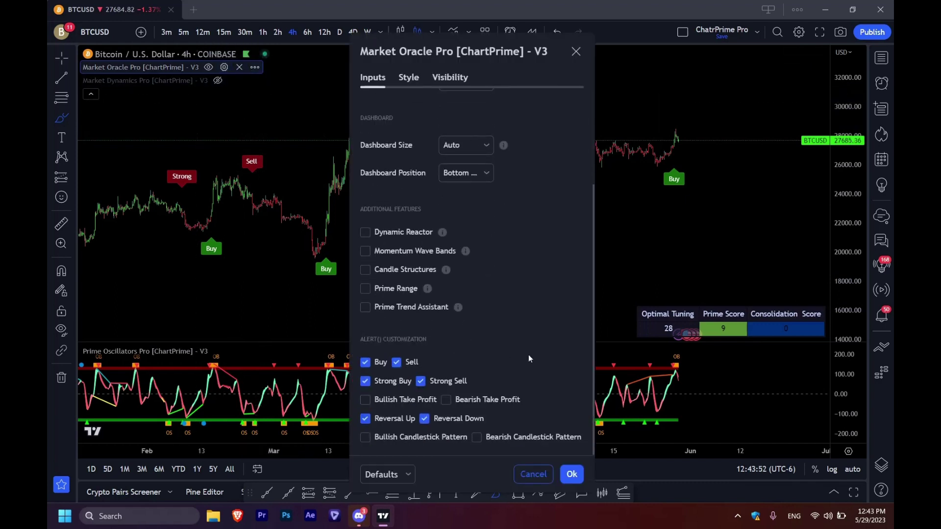
left_click(365, 363)
left_click(396, 363)
left_click(365, 381)
left_click(421, 381)
left_click(365, 419)
left_click(425, 419)
left_click(365, 362)
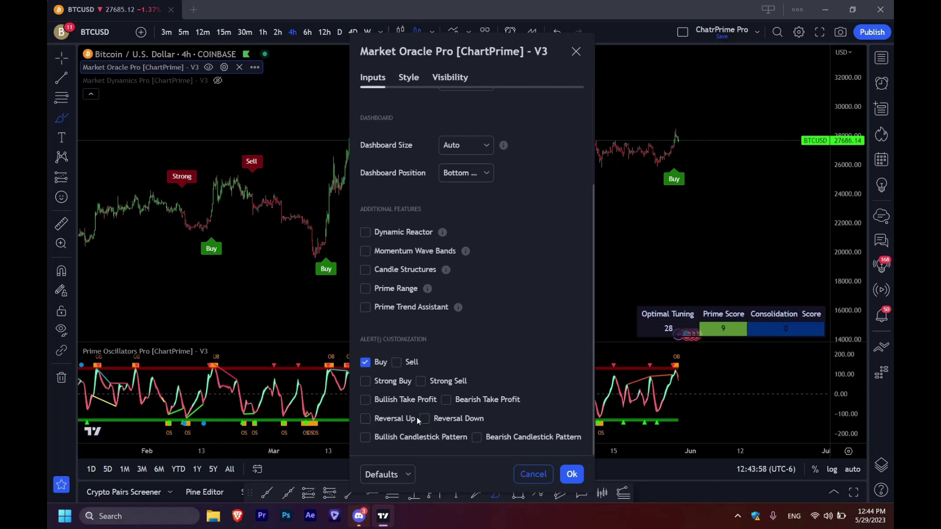
left_click(365, 418)
left_click(576, 51)
Step: Add the Bearish Take Profit option to the Market Oracle Pro alert customization and apply the settings
left_click(224, 68)
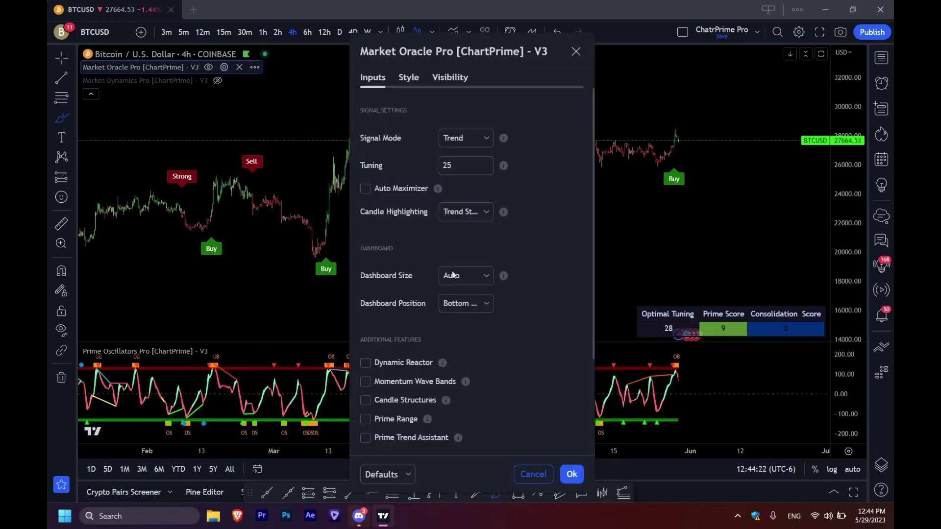
scroll(508, 319, "down", 3)
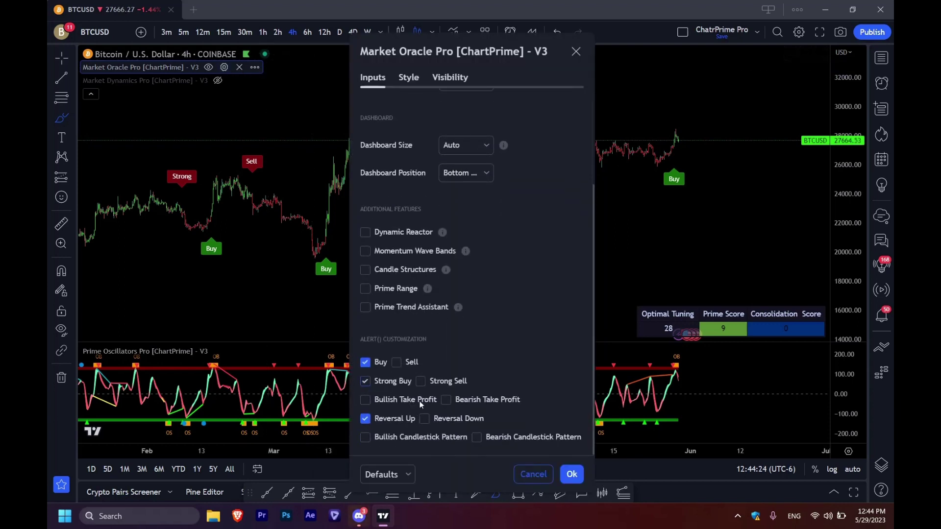
left_click(446, 400)
left_click(571, 475)
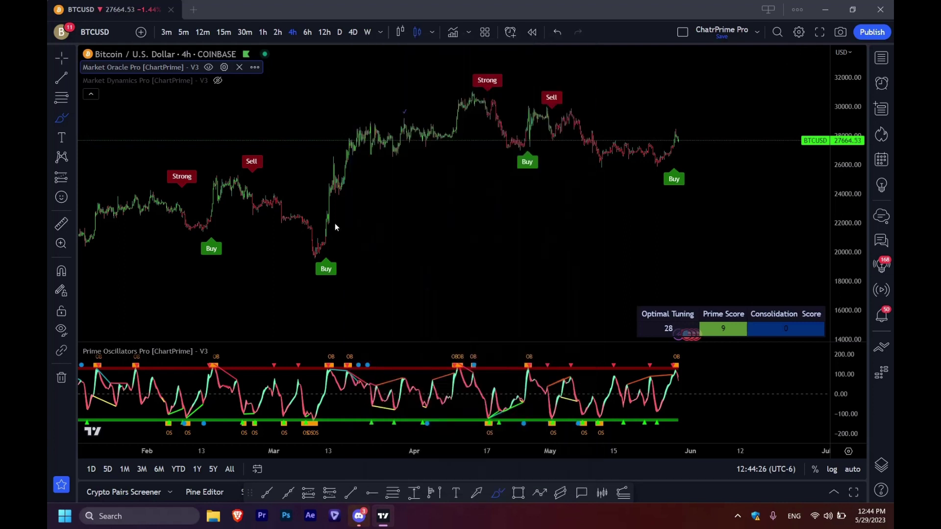
Step: Start an alert on Market Oracle Pro to show its Any alert() function call condition and alert name, then cancel it
left_click(254, 68)
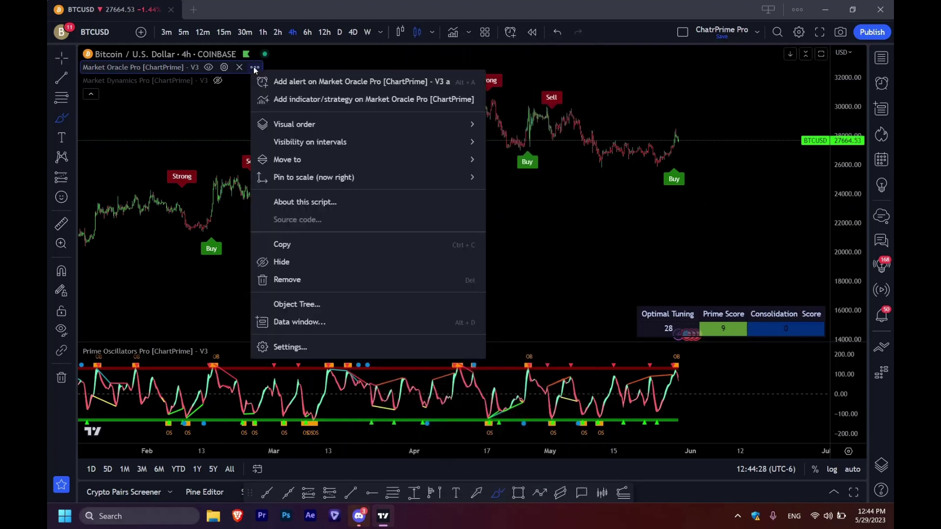
left_click(298, 80)
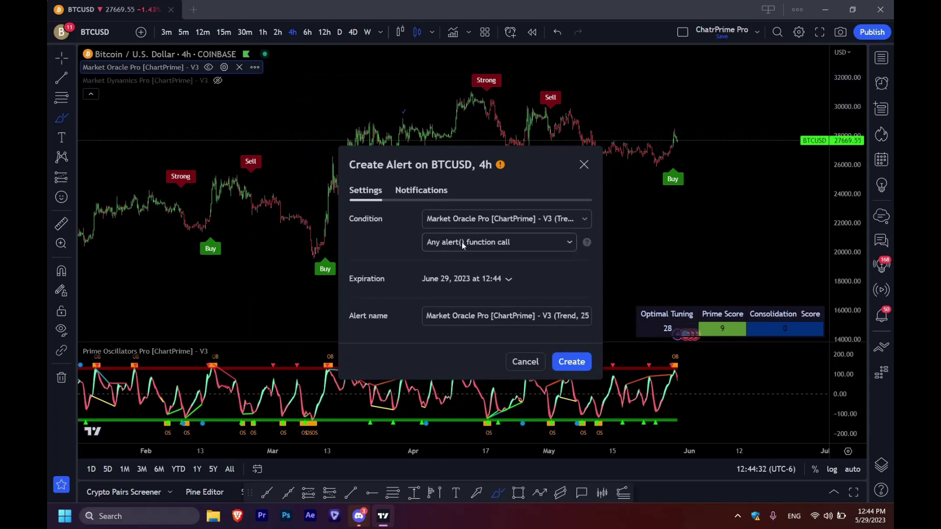
left_click(449, 316)
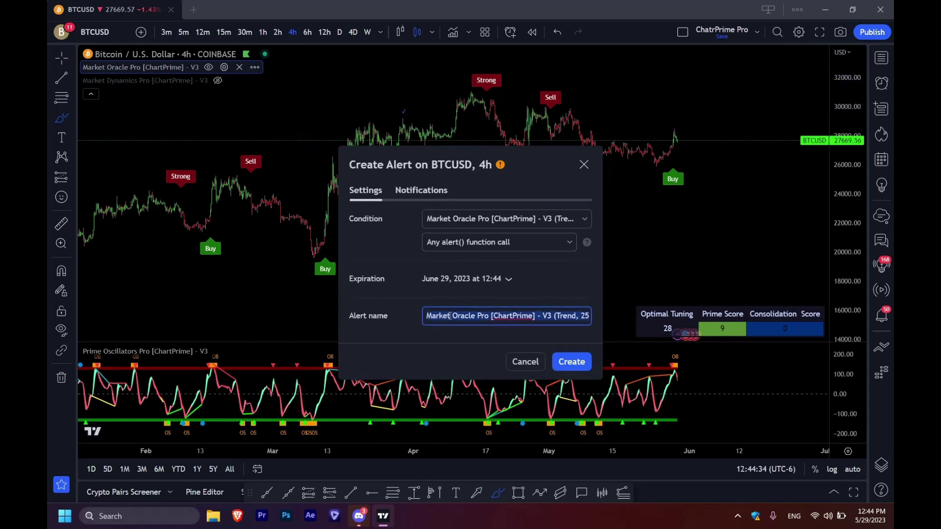
left_click(523, 364)
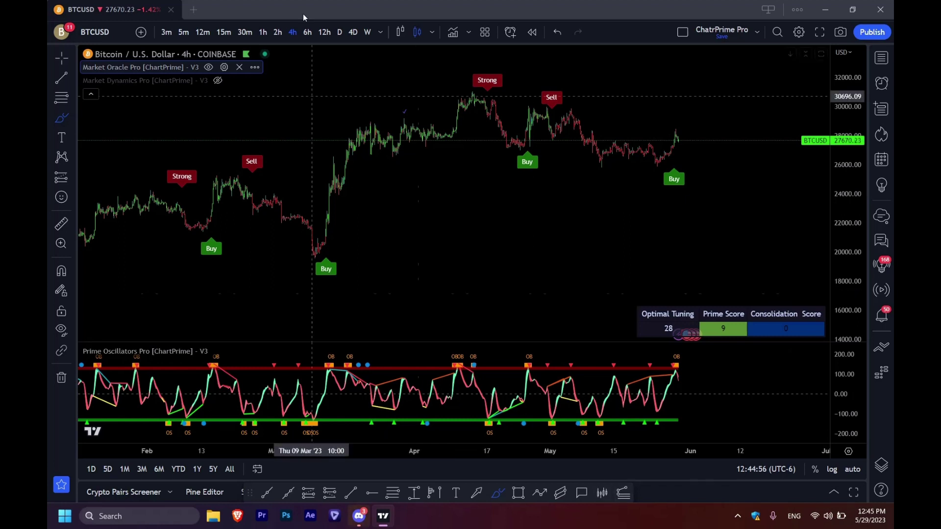
Step: Set the Market Oracle Pro signal mode to Reversal and apply the settings
left_click(224, 67)
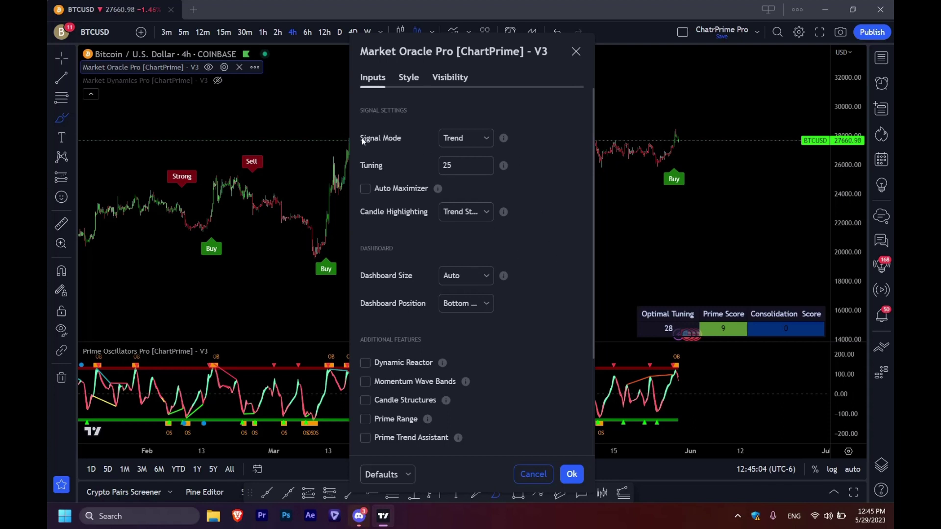
left_click(461, 141)
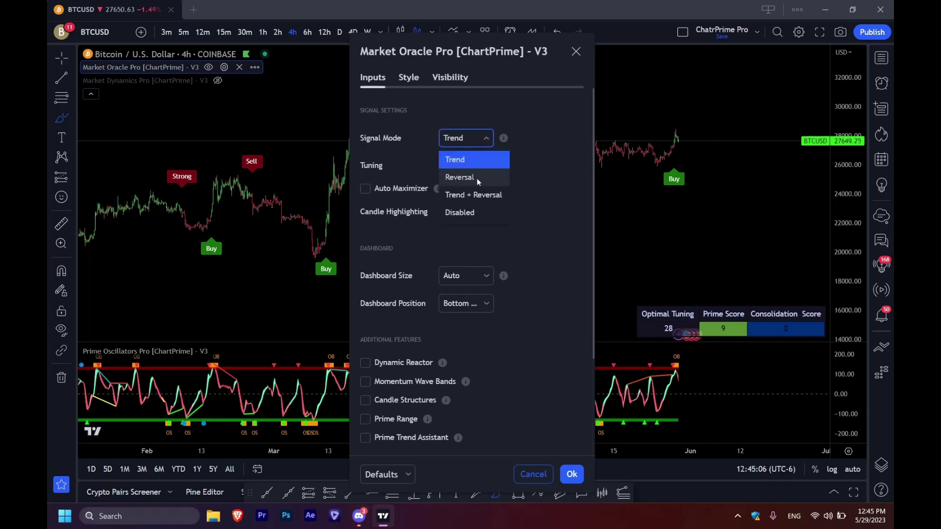
left_click(463, 178)
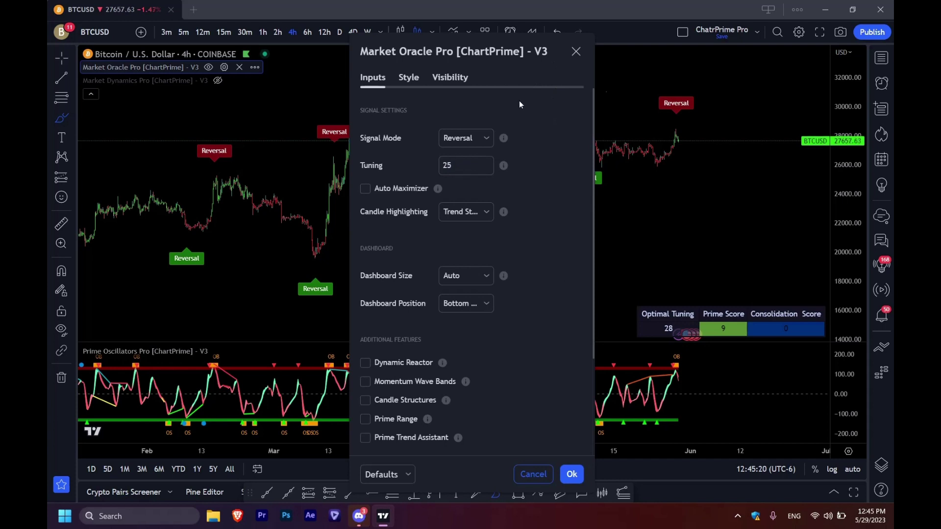
left_click(570, 477)
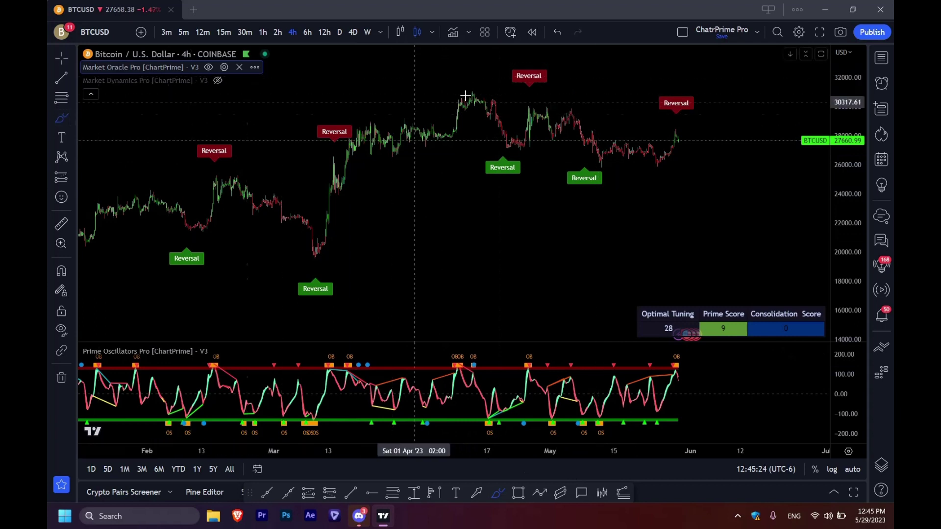
Step: Circle the red Reversal label near the end of April 2023 and examine the earlier reversal signals back to July 2022
mouse_move(544, 61)
left_mouse_down()
mouse_move(525, 88)
mouse_move(538, 63)
left_mouse_up()
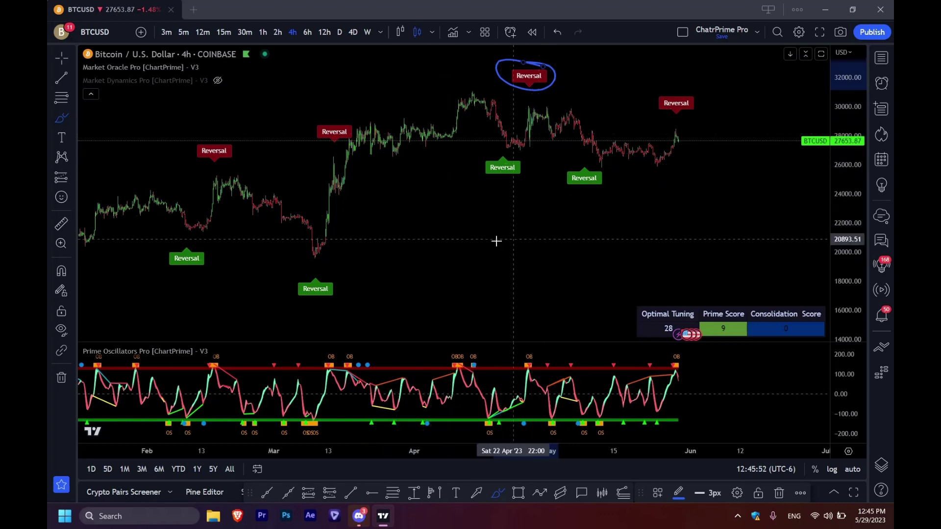
scroll(508, 239, "down", 3)
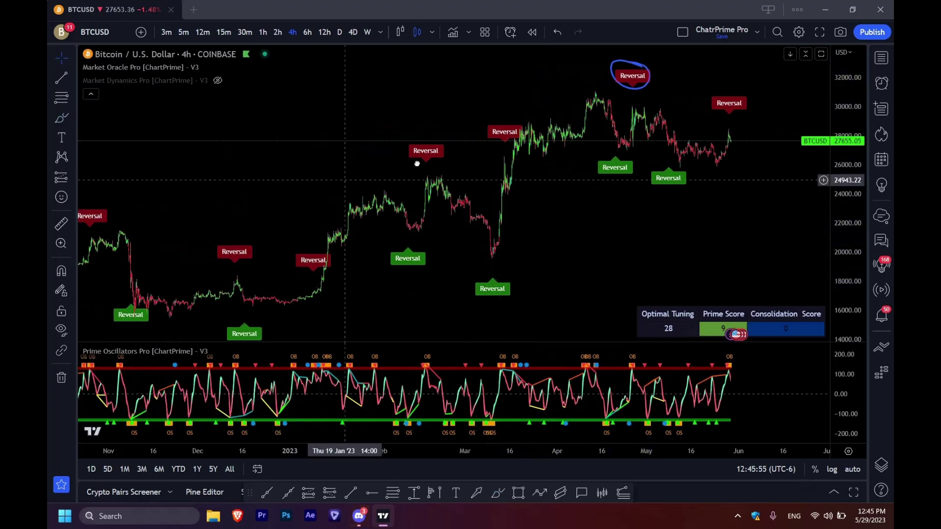
scroll(345, 180, "left", 8)
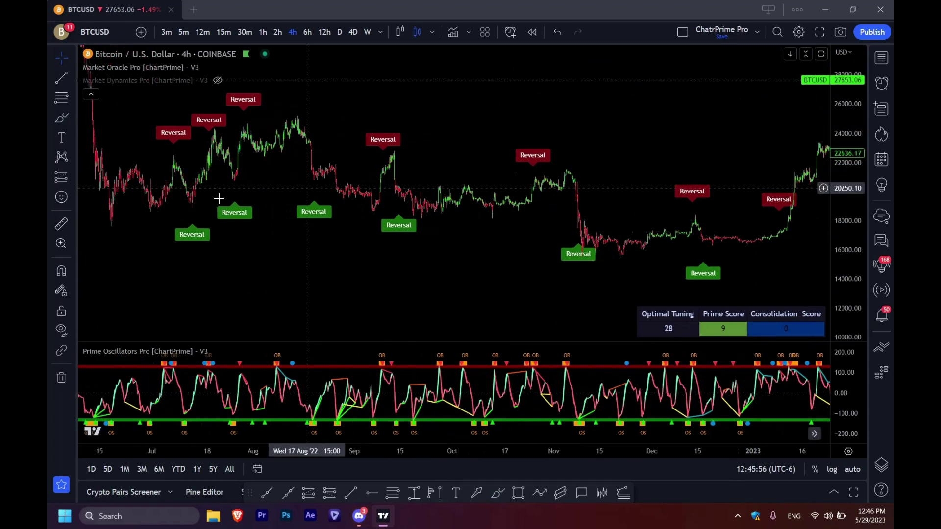
scroll(325, 199, "left", 5)
scroll(325, 200, "up", 5)
scroll(611, 232, "up", 3)
left_click_drag(424, 211, 609, 263)
mouse_move(854, 216)
left_mouse_down()
mouse_move(854, 199)
mouse_move(854, 215)
left_mouse_up()
left_click_drag(595, 216, 608, 186)
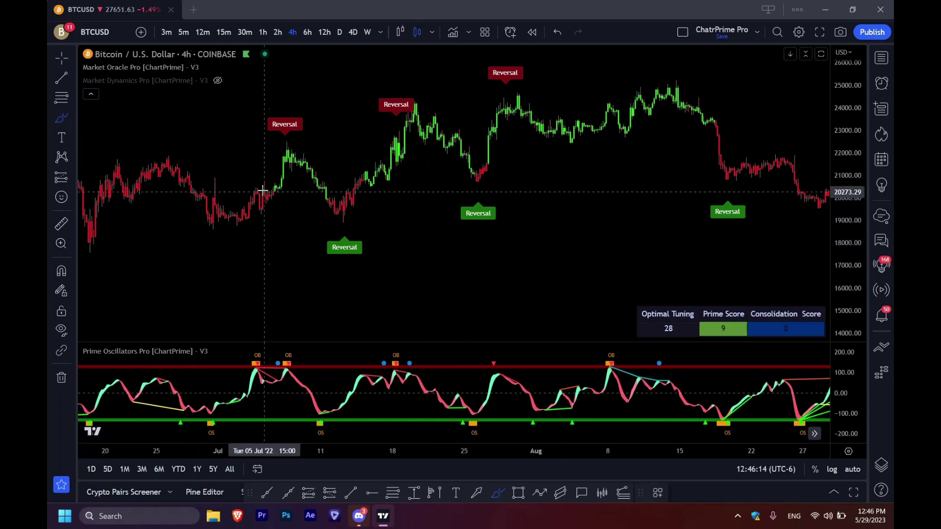
Step: Mark the first red and green Reversal labels of July 2022 and the nearby price moves with the Brush, then remove the drawings
mouse_move(299, 110)
left_mouse_down()
mouse_move(264, 117)
mouse_move(277, 140)
mouse_move(299, 112)
left_mouse_up()
mouse_move(265, 197)
left_mouse_down()
mouse_move(304, 164)
mouse_move(322, 192)
left_mouse_up()
mouse_move(352, 230)
left_mouse_down()
mouse_move(367, 245)
mouse_move(335, 252)
mouse_move(349, 232)
left_mouse_up()
mouse_move(328, 194)
left_mouse_down()
mouse_move(339, 210)
mouse_move(367, 179)
left_mouse_up()
left_click(61, 377)
left_click(117, 376)
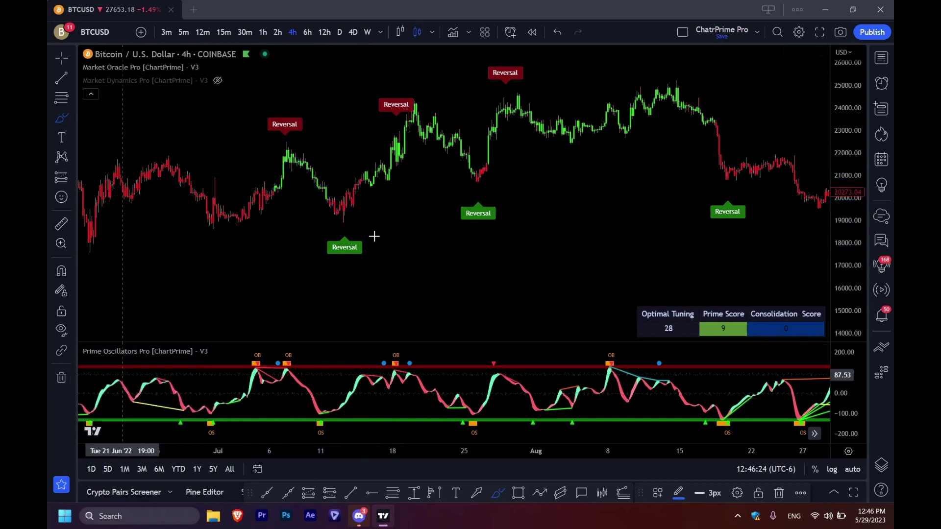
Step: Circle the red Reversal label near 18 July 2022 and handwrite the numbers 1, 2 and 3 above the price action with the Brush
mouse_move(395, 101)
left_mouse_down()
mouse_move(372, 120)
mouse_move(414, 99)
left_mouse_up()
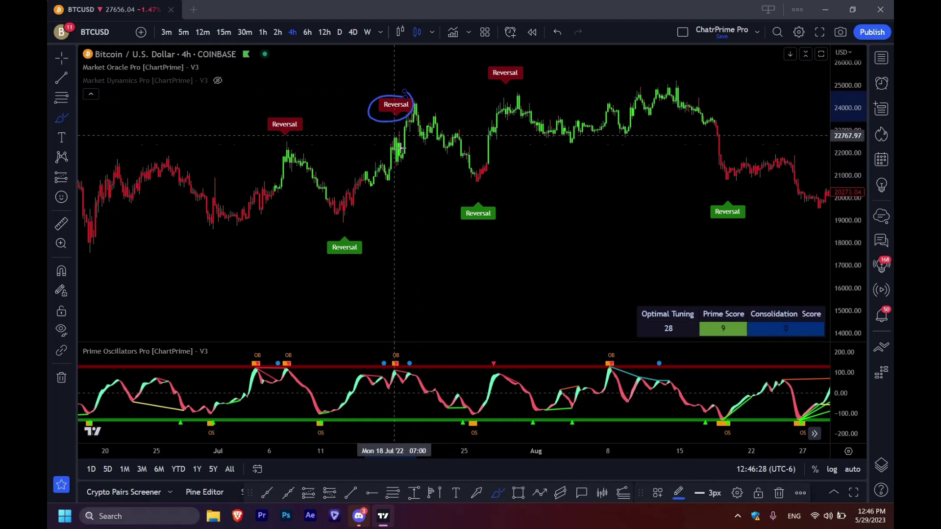
scroll(799, 245, "down", 3)
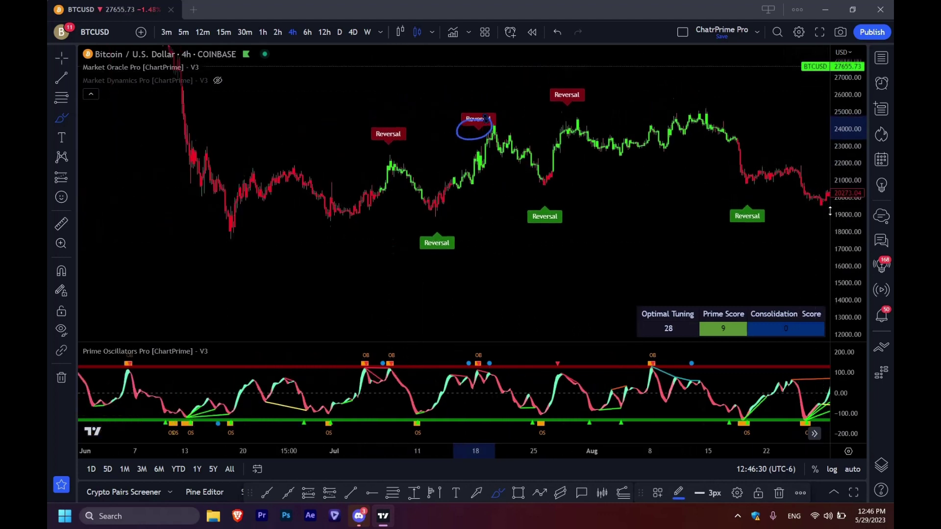
mouse_move(134, 185)
left_mouse_down()
mouse_move(133, 248)
mouse_move(114, 245)
left_mouse_up()
left_click(61, 118)
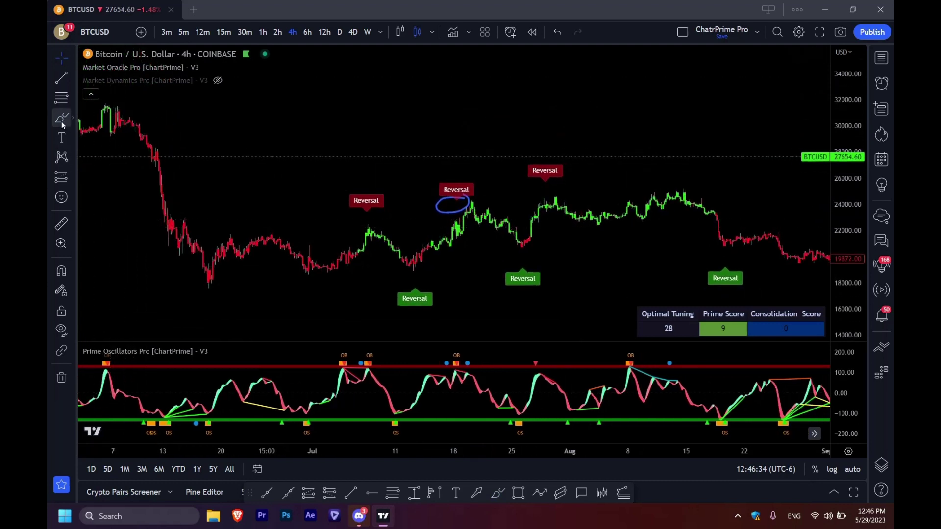
mouse_move(287, 101)
left_mouse_down()
mouse_move(290, 88)
mouse_move(291, 118)
mouse_move(316, 116)
left_mouse_up()
mouse_move(462, 72)
left_mouse_down()
mouse_move(464, 95)
mouse_move(488, 99)
left_mouse_up()
mouse_move(642, 71)
left_mouse_down()
mouse_move(661, 84)
mouse_move(650, 102)
left_mouse_up()
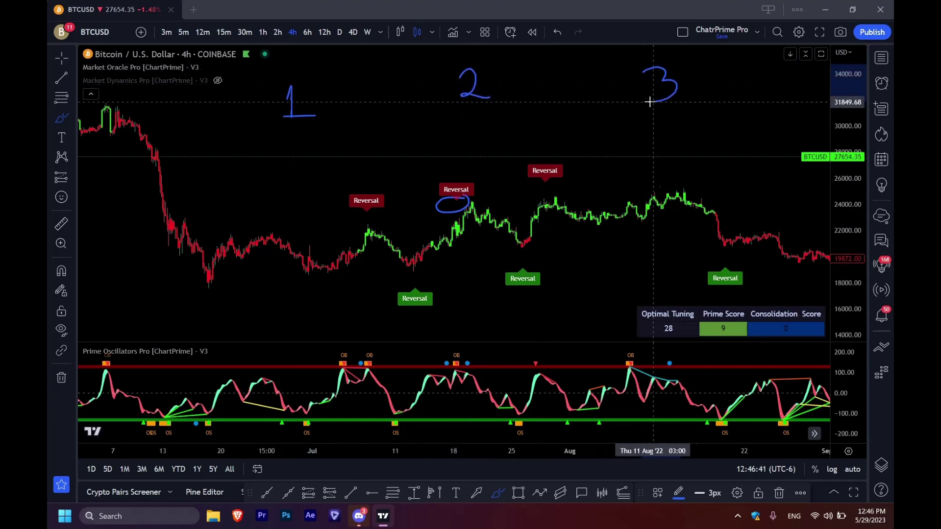
Step: With the Brush, sketch the peak and trough reversal patterns under the number 1, add a dividing line beside them and circle the first red and green Reversal labels
scroll(755, 149, "down", 3)
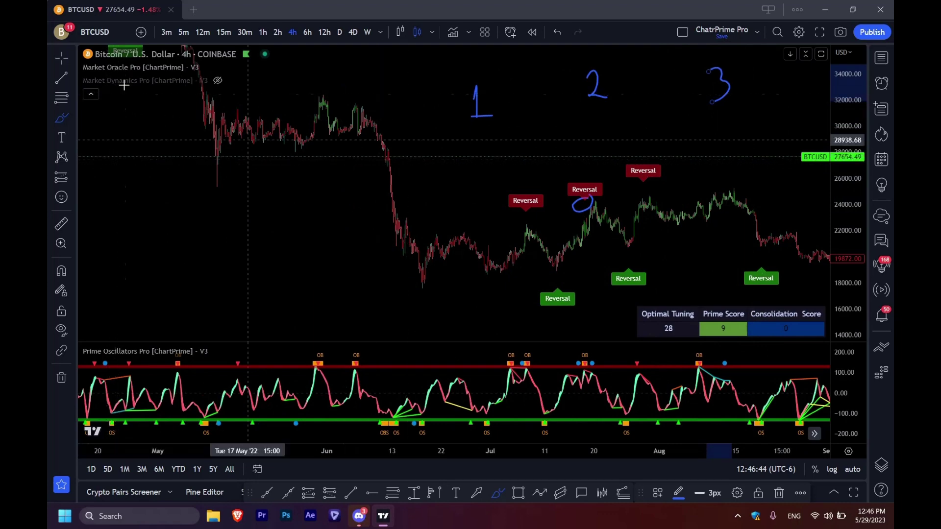
left_click(62, 58)
mouse_move(557, 147)
left_mouse_down()
mouse_move(422, 139)
mouse_move(539, 156)
left_mouse_up()
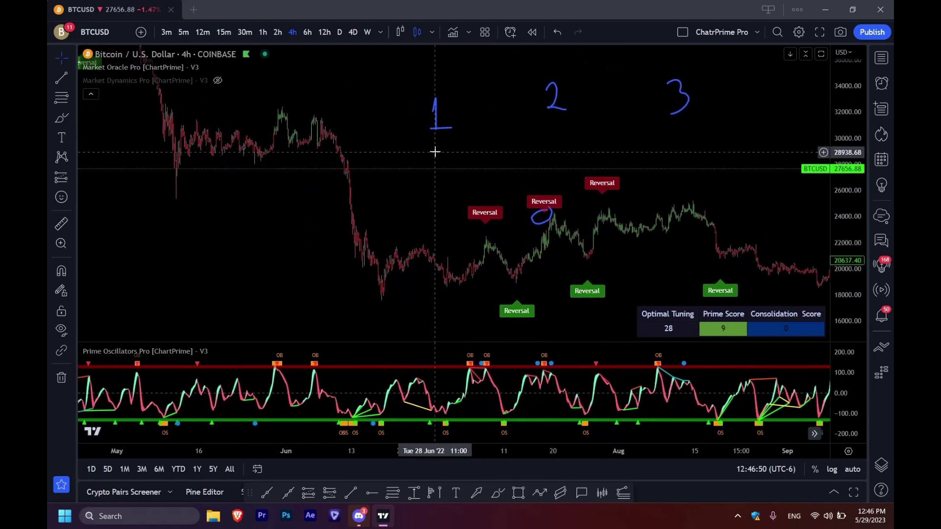
left_click(61, 118)
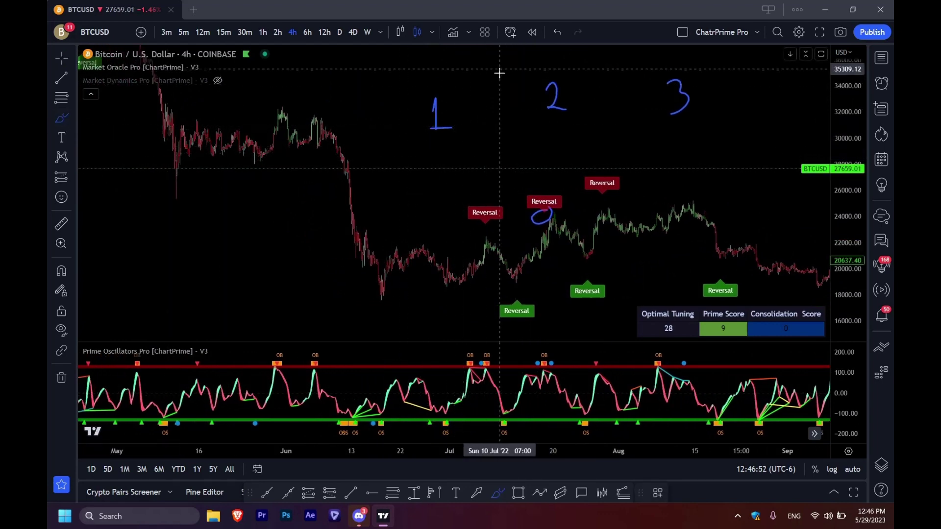
left_click_drag(500, 76, 511, 186)
left_click_drag(406, 198, 432, 161)
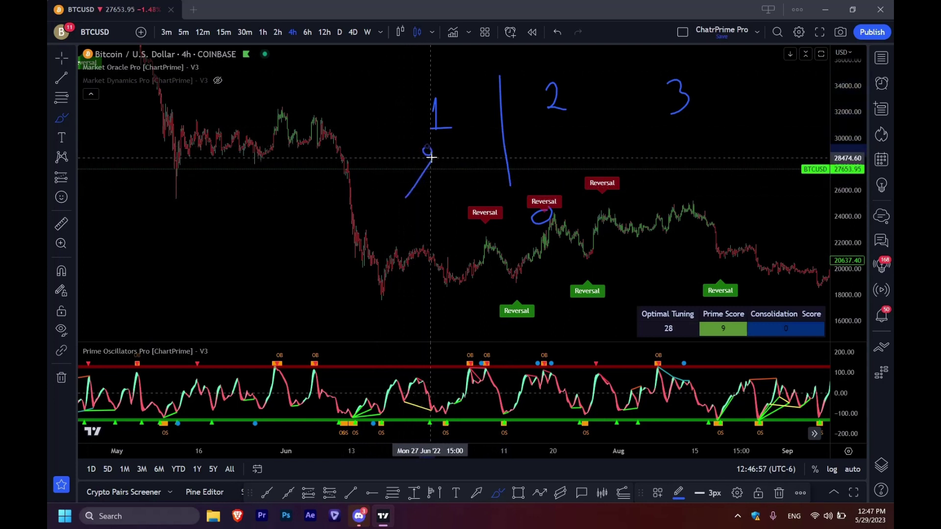
left_click_drag(478, 202, 488, 204)
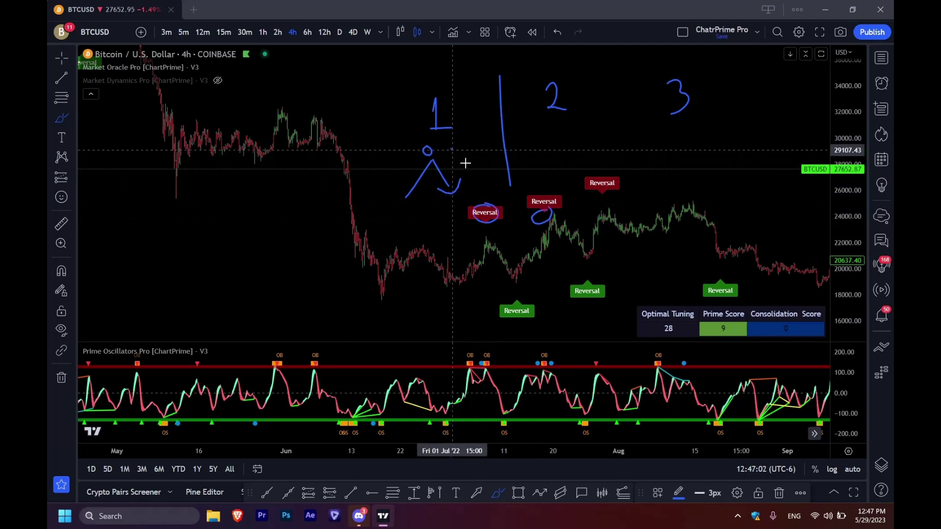
left_click_drag(478, 180, 473, 187)
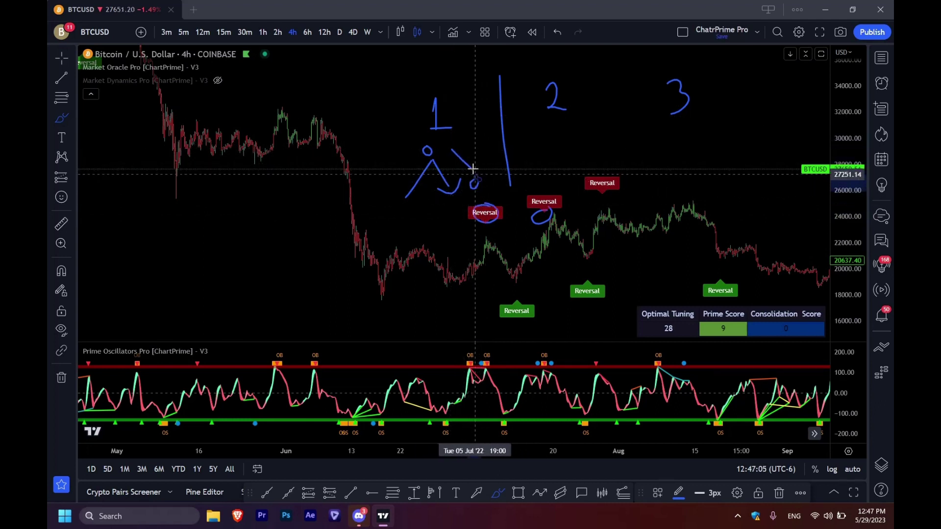
mouse_move(522, 296)
left_mouse_down()
mouse_move(502, 305)
mouse_move(524, 297)
left_mouse_up()
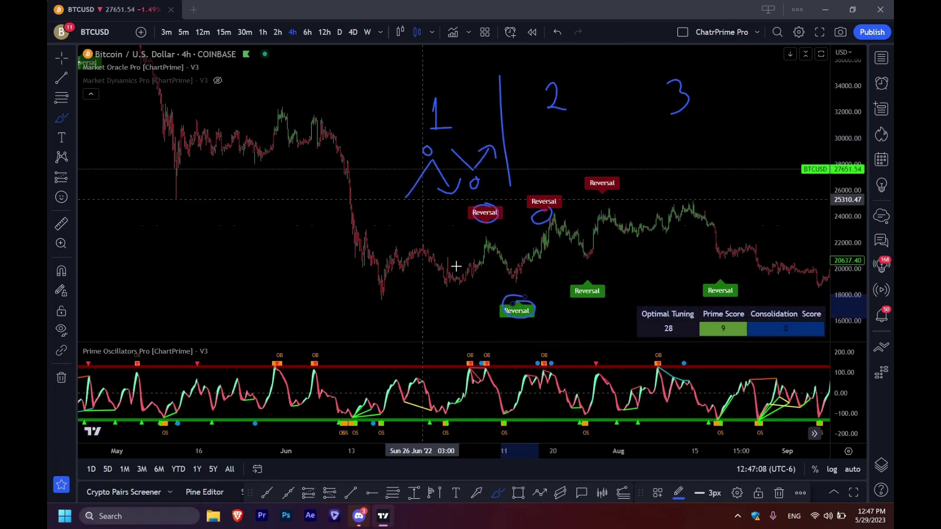
Step: Sketch the upward and downward pullback-and-continuation patterns under the number 2 with the Brush and draw a dividing line before the number 3
mouse_move(526, 165)
left_mouse_down()
mouse_move(548, 126)
mouse_move(542, 111)
mouse_move(564, 143)
mouse_move(586, 144)
left_mouse_up()
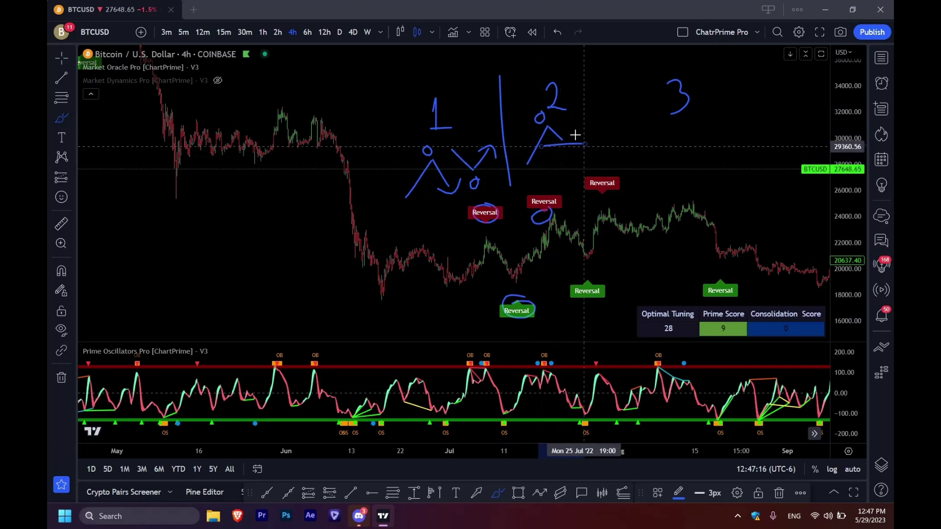
left_click_drag(561, 139, 594, 105)
mouse_move(536, 174)
left_mouse_down()
mouse_move(571, 204)
mouse_move(566, 197)
left_mouse_up()
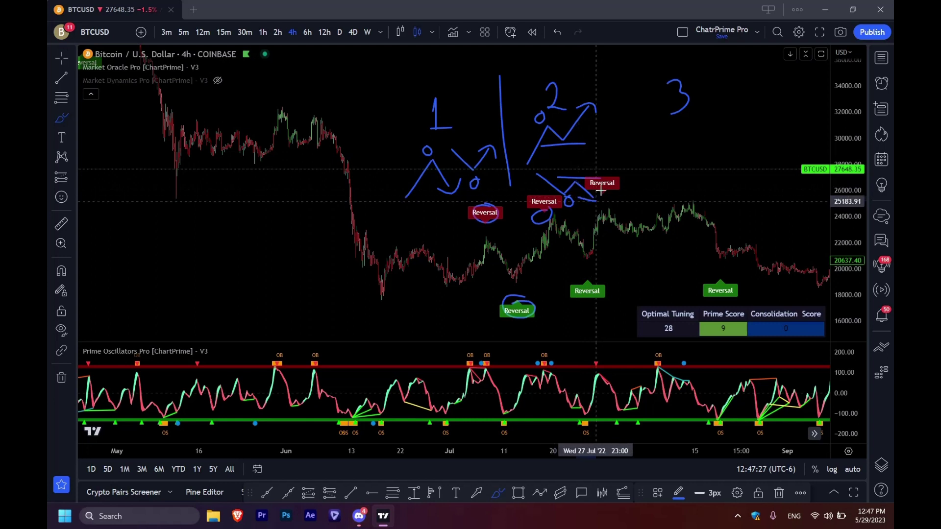
left_click_drag(637, 64, 649, 186)
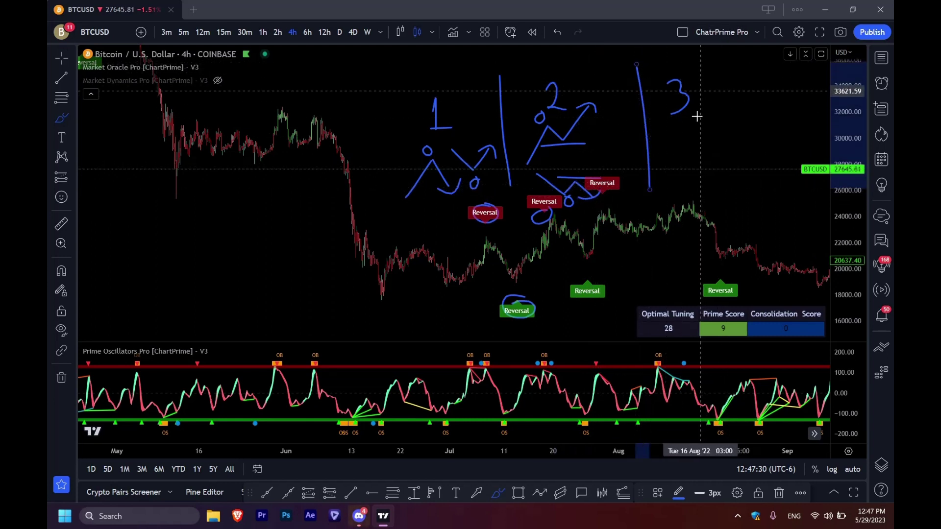
Step: Sketch the two zigzag patterns and 70 around the number 3, circle the August 2022 green Reversal label and trace the price decline there
left_click_drag(668, 119, 695, 158)
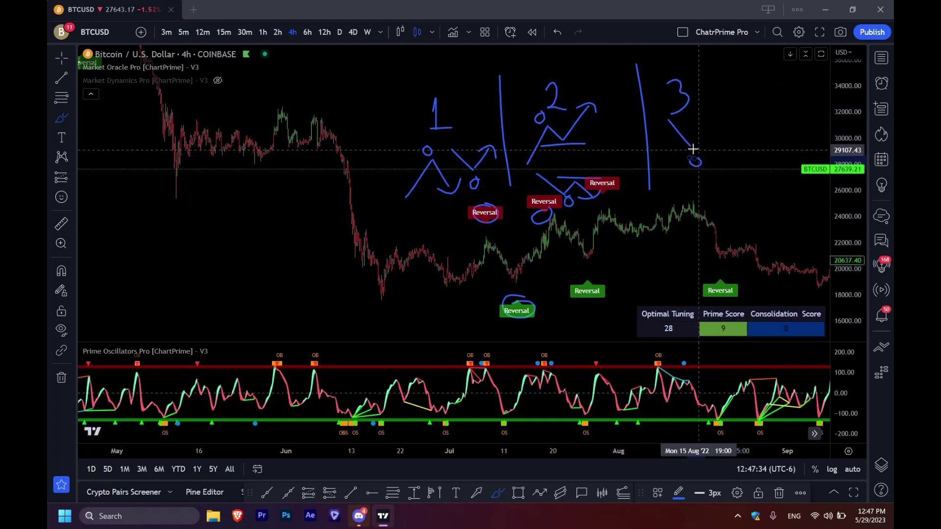
left_click_drag(689, 150, 702, 132)
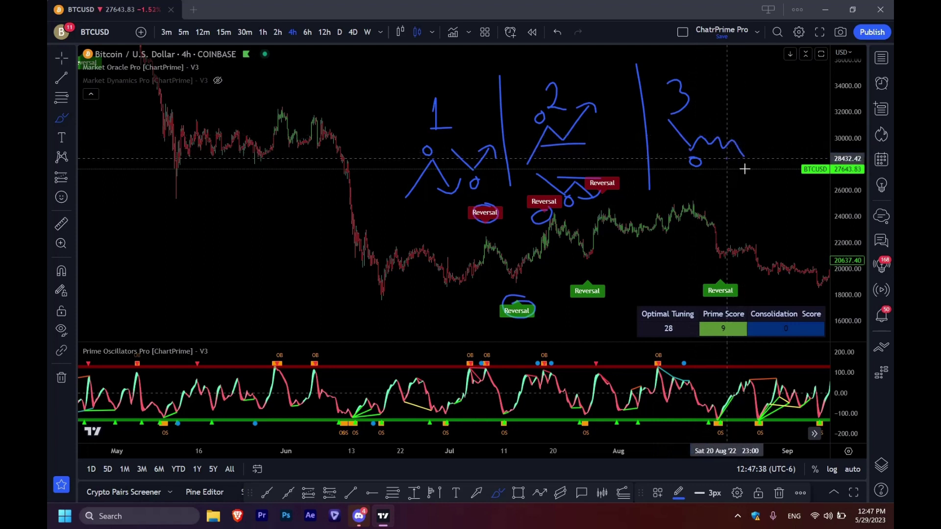
mouse_move(757, 117)
left_mouse_down()
mouse_move(771, 131)
mouse_move(782, 111)
left_mouse_up()
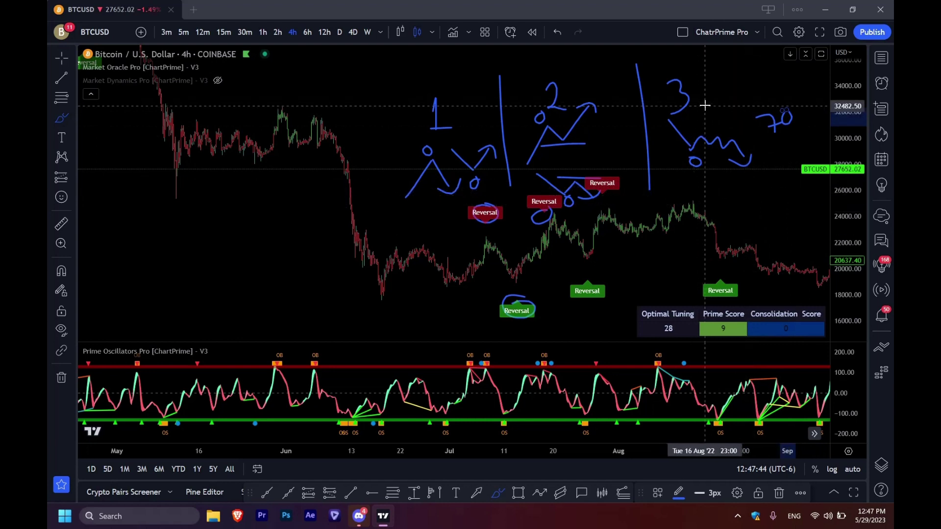
left_click_drag(704, 105, 720, 82)
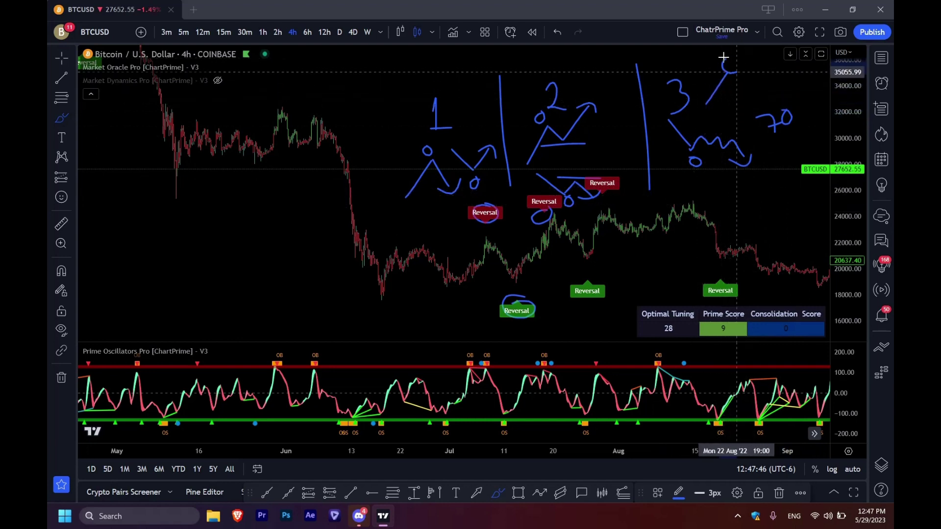
mouse_move(728, 72)
left_mouse_down()
mouse_move(738, 93)
mouse_move(787, 71)
left_mouse_up()
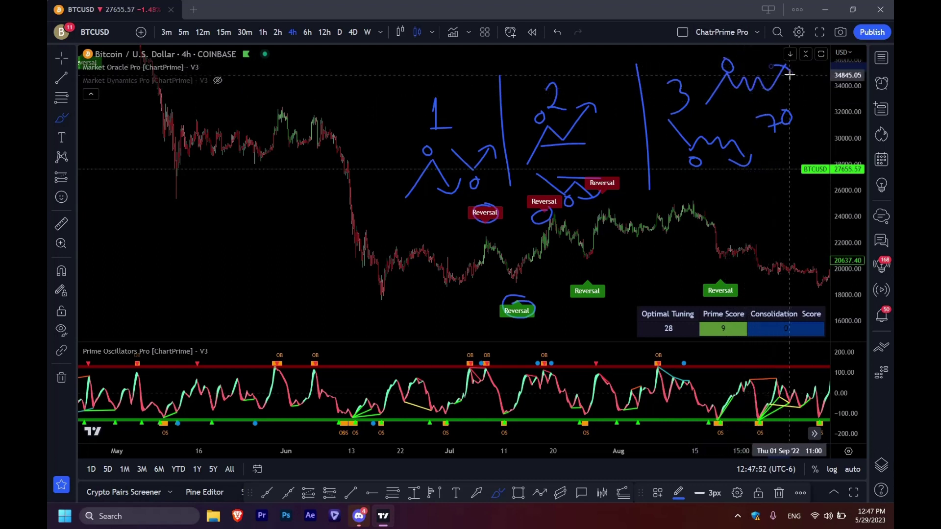
mouse_move(710, 223)
left_mouse_down()
mouse_move(722, 258)
mouse_move(704, 289)
mouse_move(719, 303)
mouse_move(737, 291)
mouse_move(720, 281)
mouse_move(732, 254)
mouse_move(755, 249)
mouse_move(754, 273)
mouse_move(773, 269)
left_mouse_up()
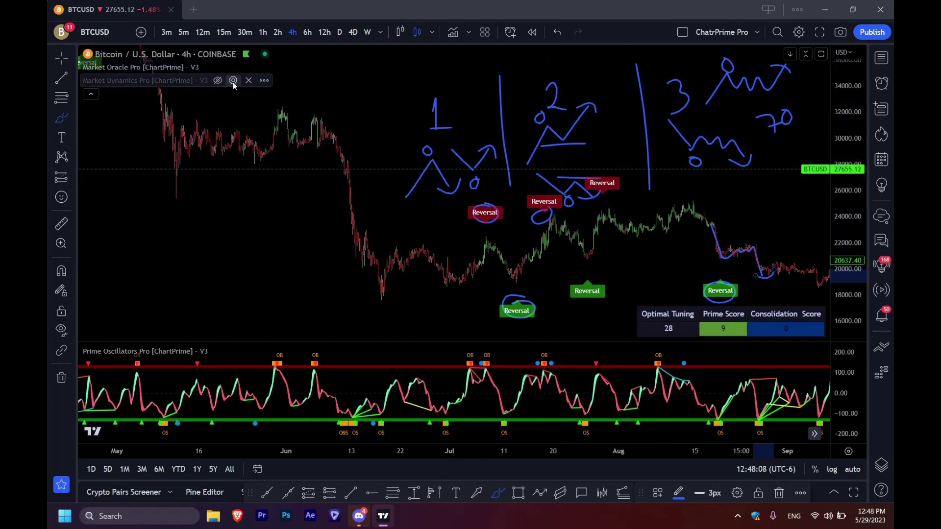
Step: Show the hidden Market Dynamics Pro indicator and turn off its BoS/CoC and Narrowing Wedge options
left_click(233, 80)
key("Escape")
left_click(234, 81)
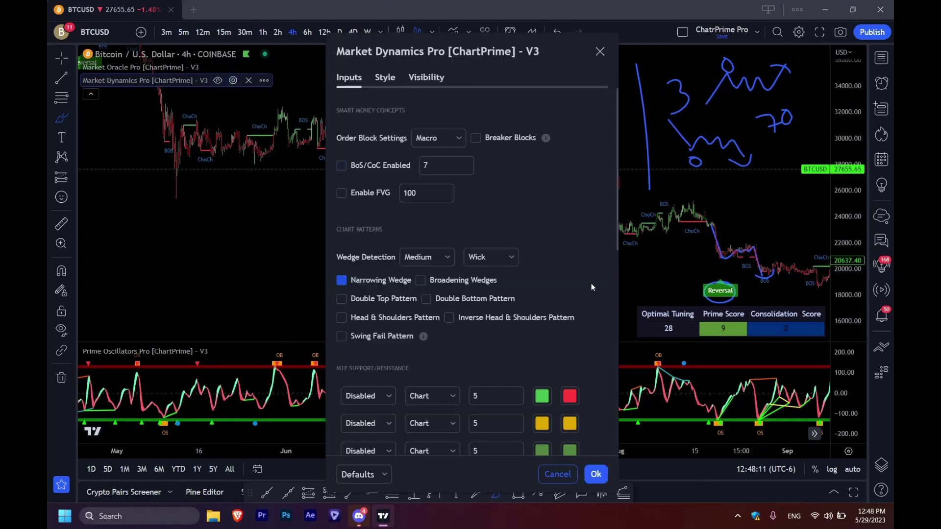
scroll(568, 226, "down", 3)
left_click(600, 52)
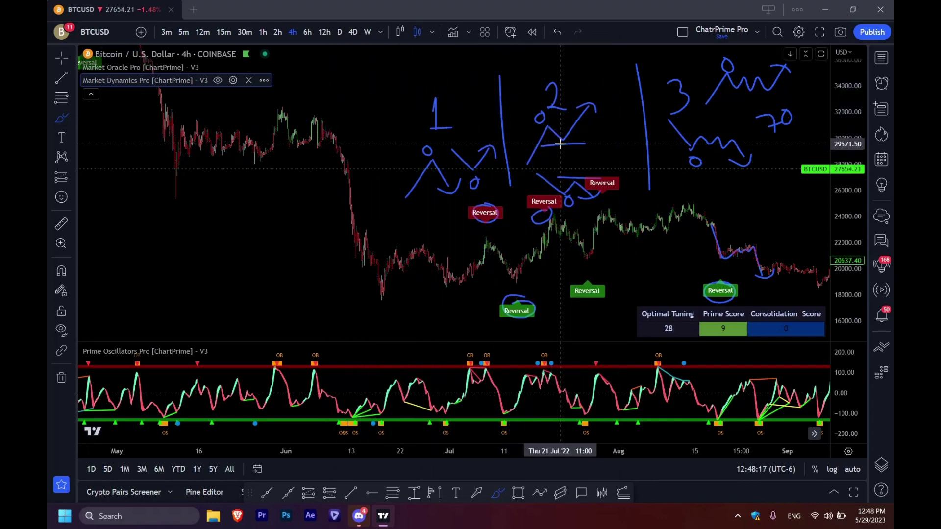
Step: Enable Predictive Ranges with a length of 50 on the chart timeframe in the Market Dynamics Pro settings
left_click(233, 81)
scroll(571, 277, "down", 5)
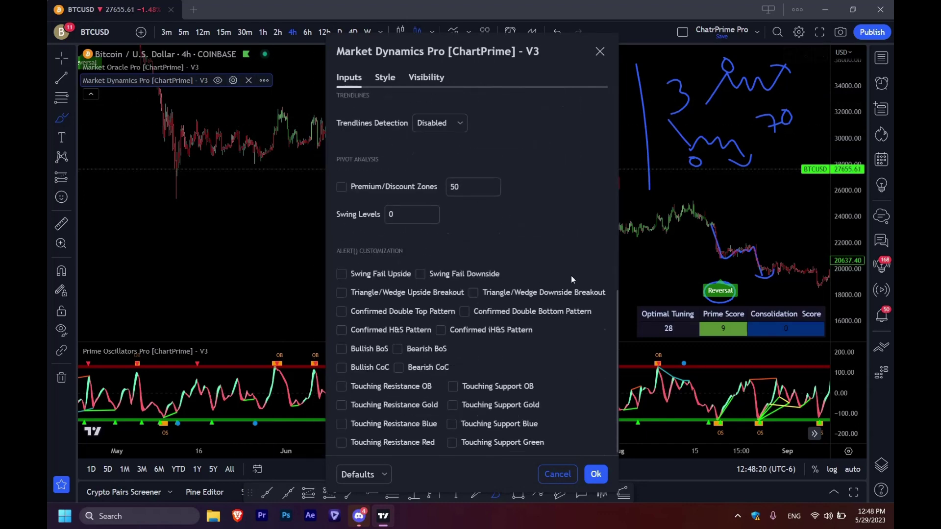
scroll(571, 275, "up", 5)
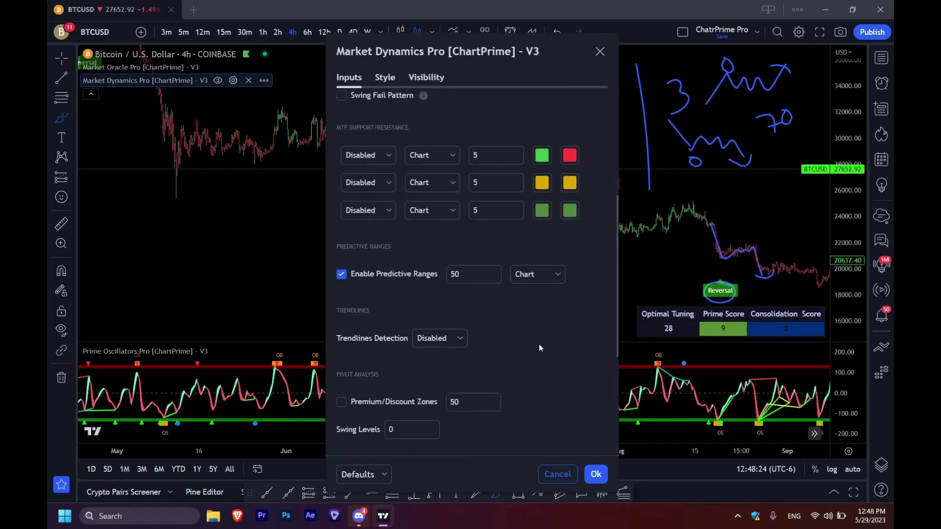
scroll(500, 338, "up", 3)
Step: Try Local Mode with the Chart timeframe for the first MTF support/resistance entry, then return the entry to Disabled
left_click(374, 320)
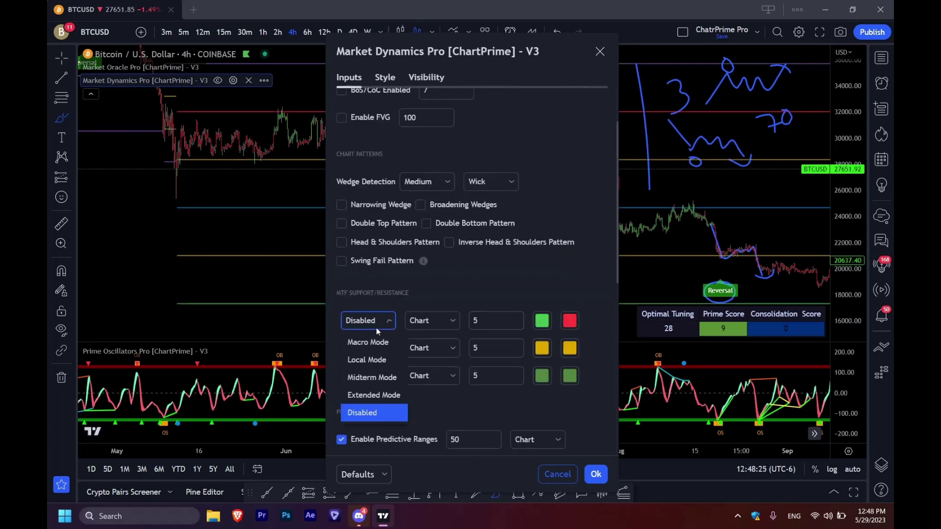
left_click(375, 360)
left_click(444, 321)
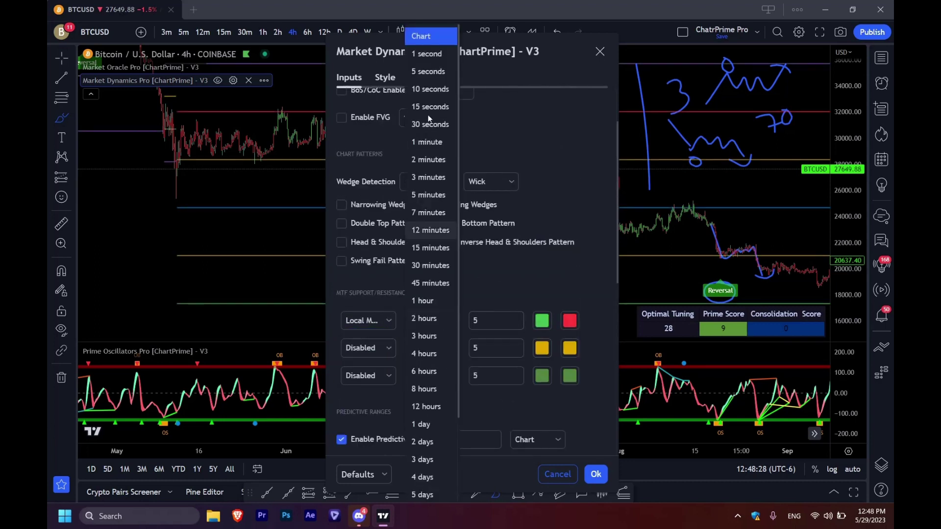
left_click(432, 38)
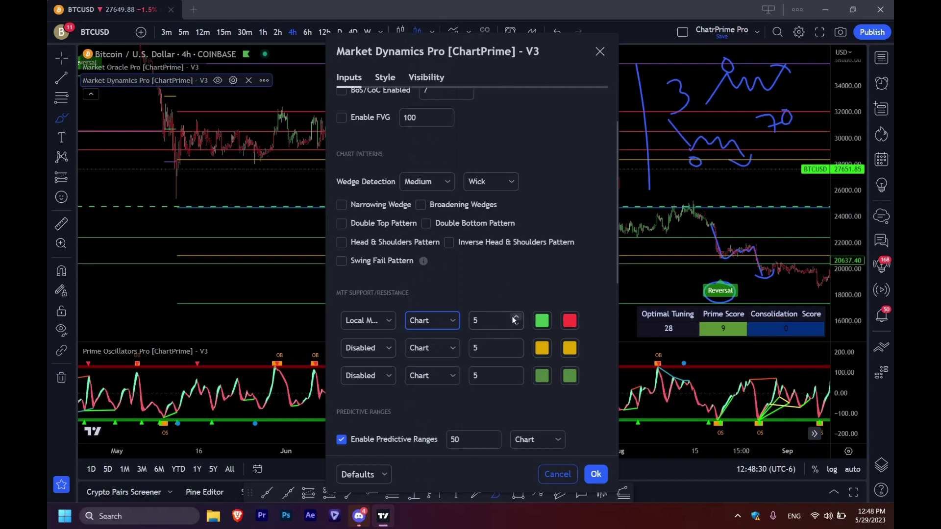
left_click(388, 322)
left_click(373, 414)
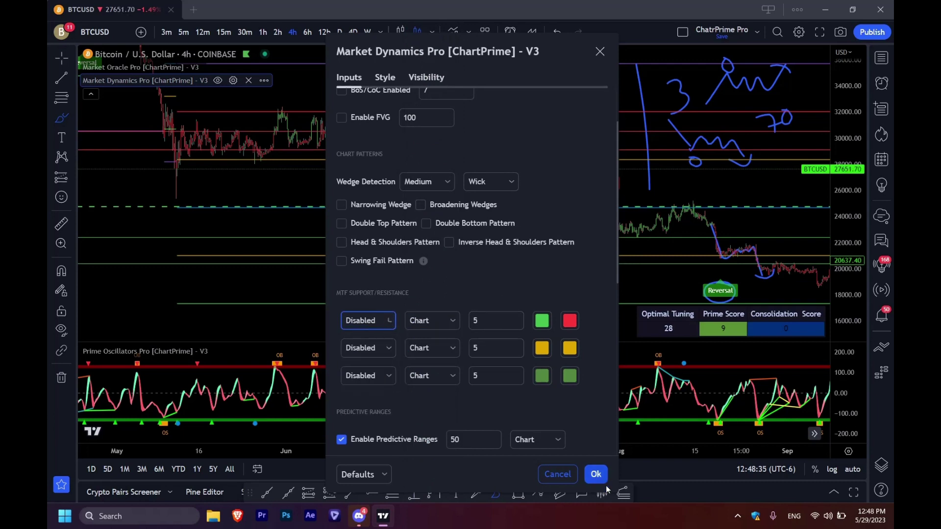
Step: With the Brush, underline the yellow predictive range near 21,000, trace the July 2022 rise into it and circle the second red Reversal label
left_click_drag(524, 58, 300, 85)
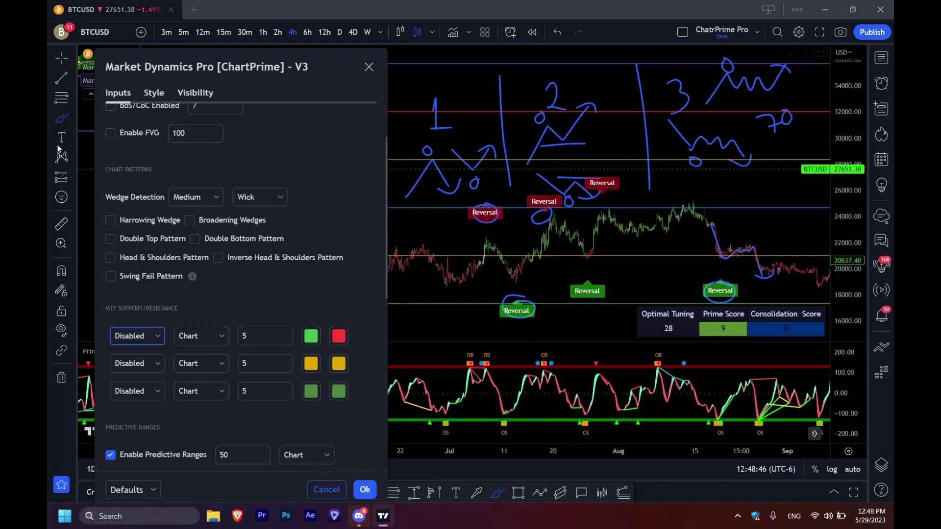
key("Escape")
left_click(72, 118)
left_click(109, 118)
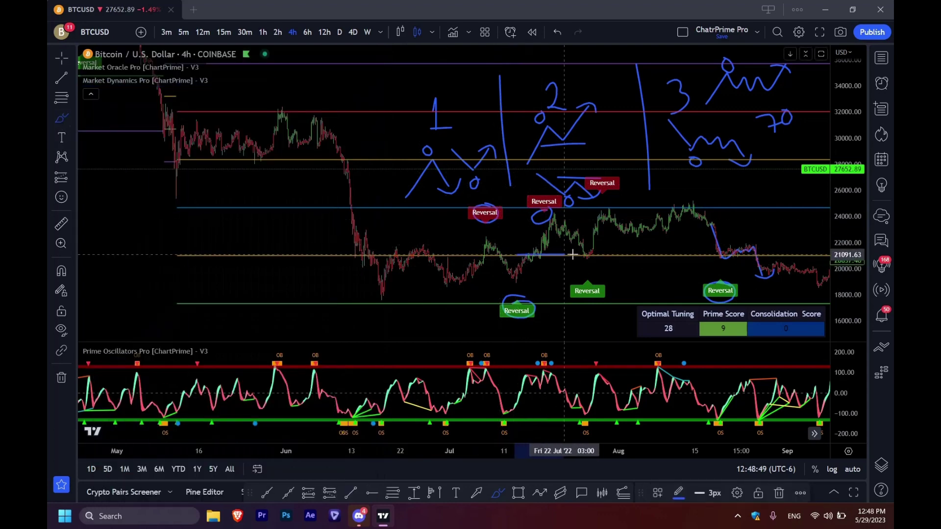
left_click_drag(512, 279, 543, 235)
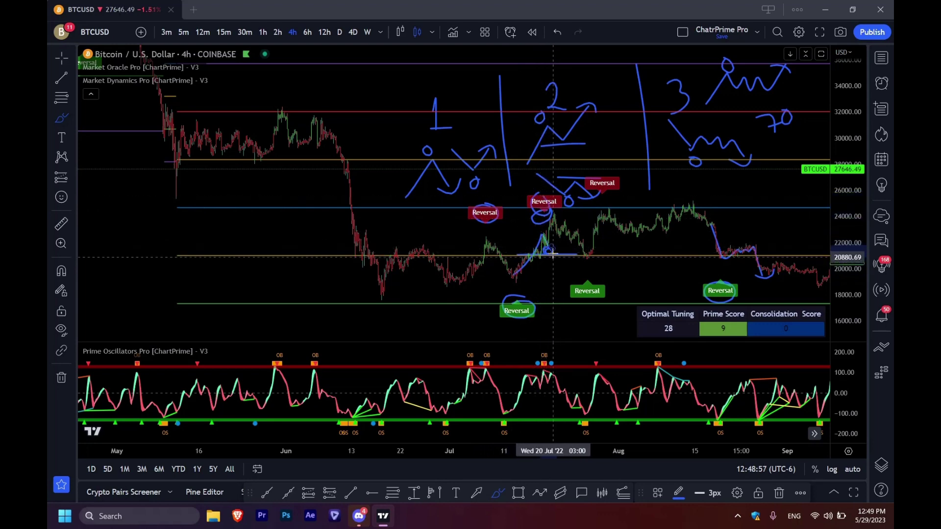
key("ctrl+z")
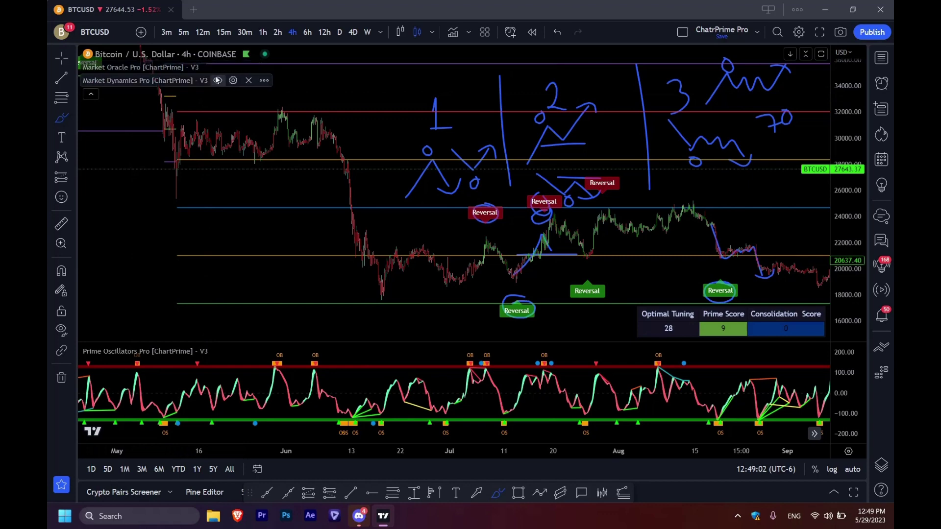
Step: Look at the Market Oracle Pro signal settings, then hide the Market Oracle Pro indicator on the chart
left_click(224, 67)
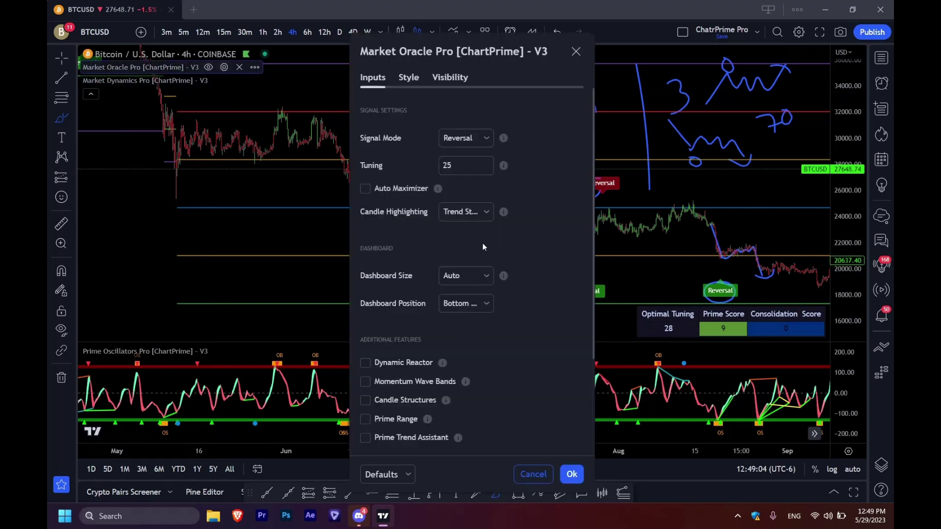
key("Escape")
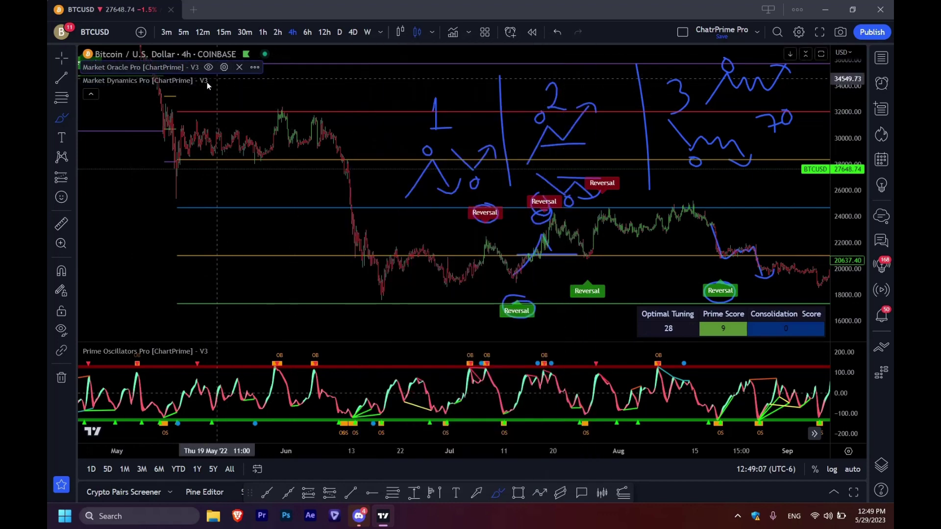
left_click(233, 81)
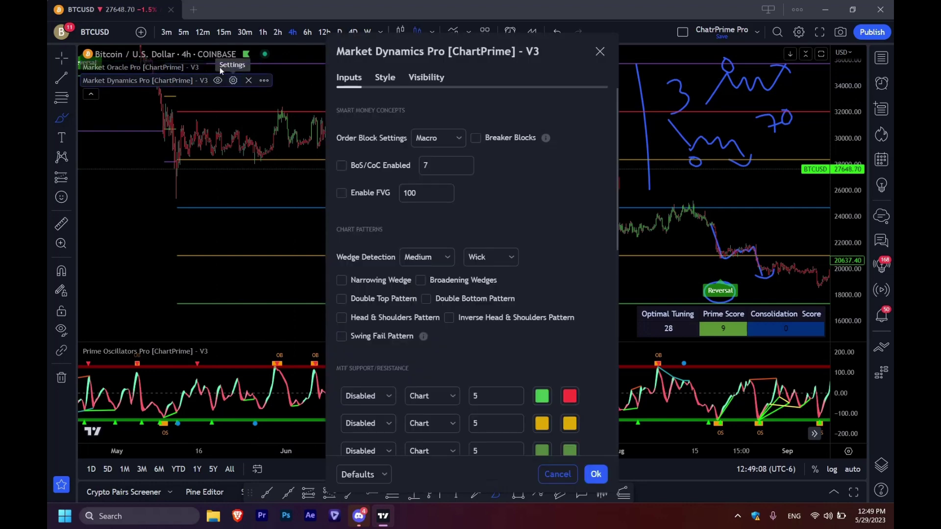
left_click(208, 68)
Step: Disable Predictive Ranges in Market Dynamics Pro, set the first MTF support/resistance entry to Local Mode and apply the settings
left_click(233, 81)
scroll(557, 263, "down", 1)
scroll(548, 260, "down", 3)
scroll(345, 292, "up", 1)
scroll(365, 287, "up", 2)
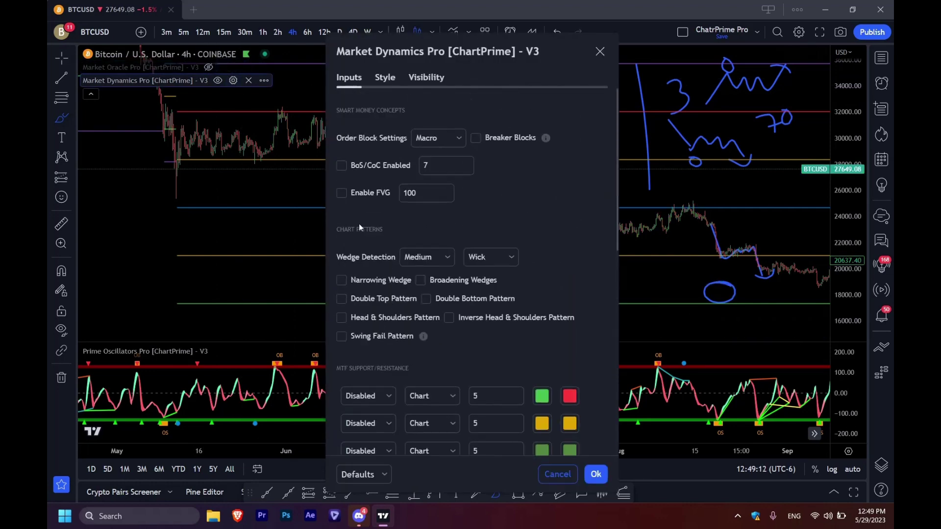
scroll(370, 226, "down", 4)
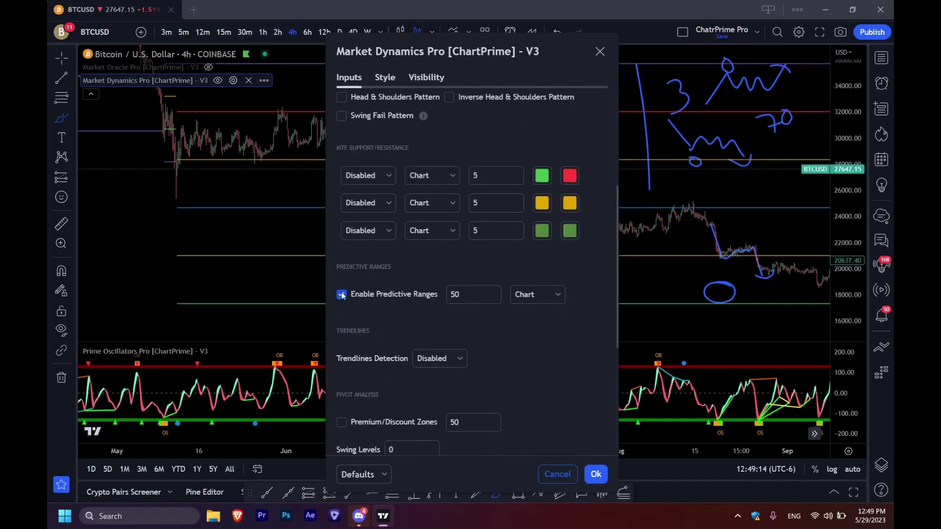
left_click(371, 176)
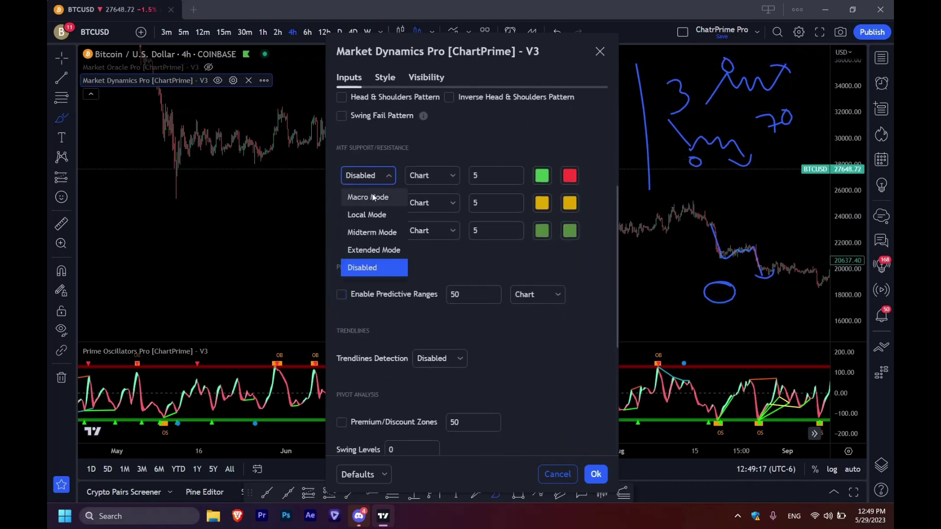
left_click(368, 214)
left_click(595, 481)
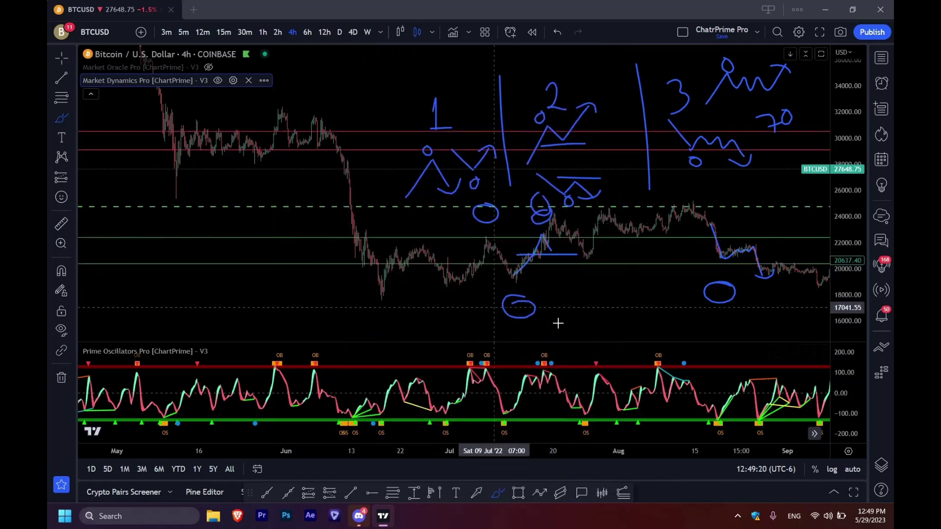
Step: Show the Market Oracle Pro indicator on the chart again and mark the second red Reversal label with the Brush
left_click_drag(687, 294, 478, 290)
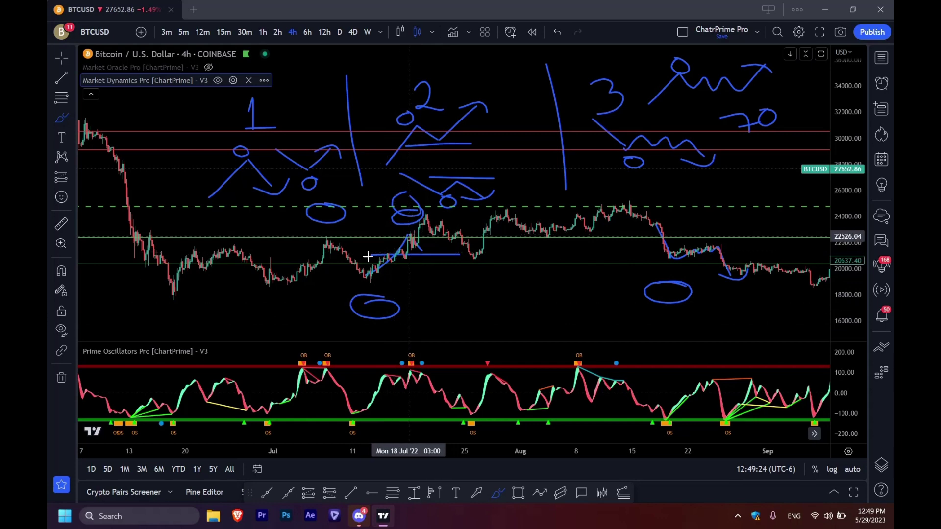
left_click(208, 68)
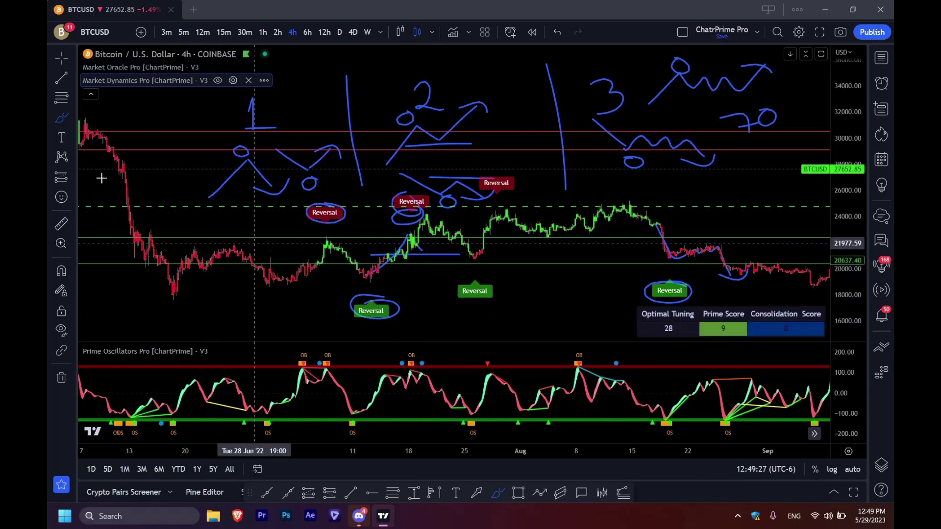
left_click(69, 122)
mouse_move(387, 206)
left_mouse_down()
mouse_move(425, 208)
mouse_move(401, 225)
mouse_move(413, 240)
left_mouse_up()
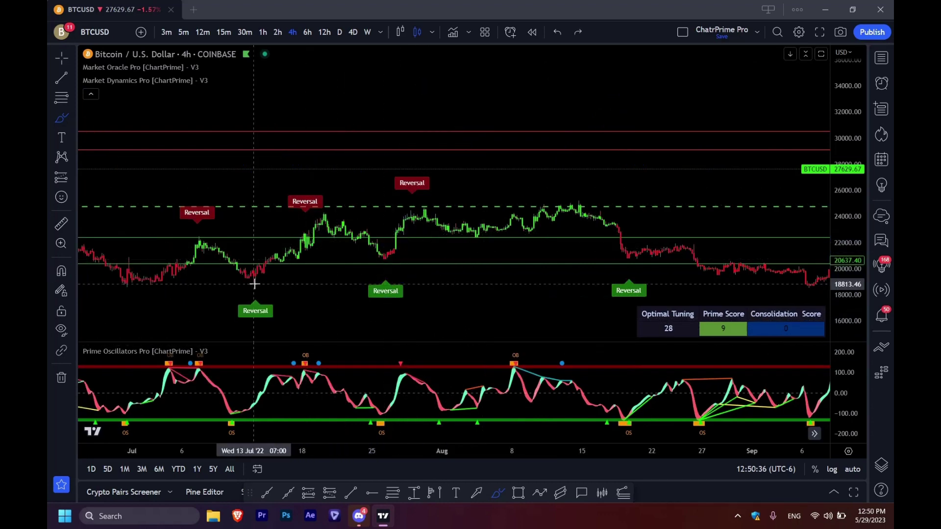
Step: With the Brush, trace the early July 2022 rise into the resistance near 22,400, circling the touch, its Reversal label and the oscillator's two OB signals
left_click_drag(201, 269, 671, 288)
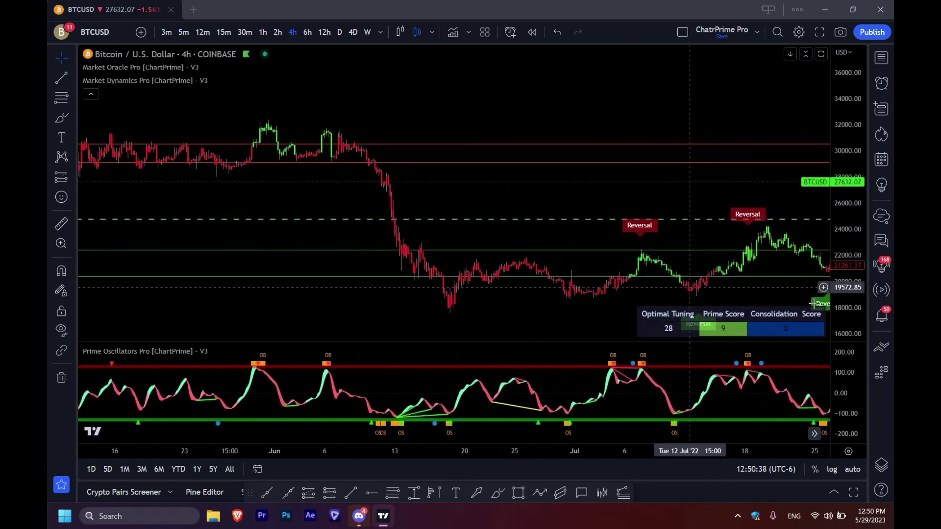
left_click_drag(663, 220, 514, 63)
left_click(61, 117)
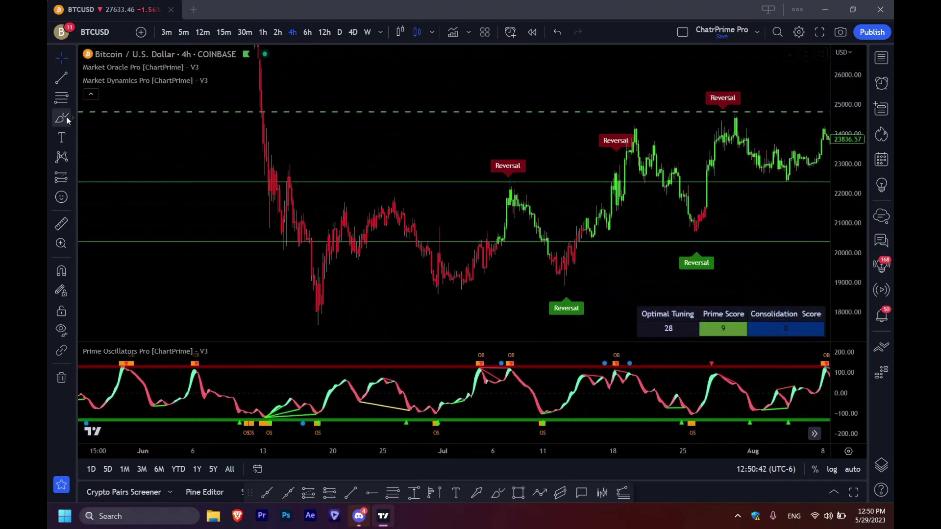
mouse_move(453, 278)
left_mouse_down()
mouse_move(512, 196)
mouse_move(496, 175)
left_mouse_up()
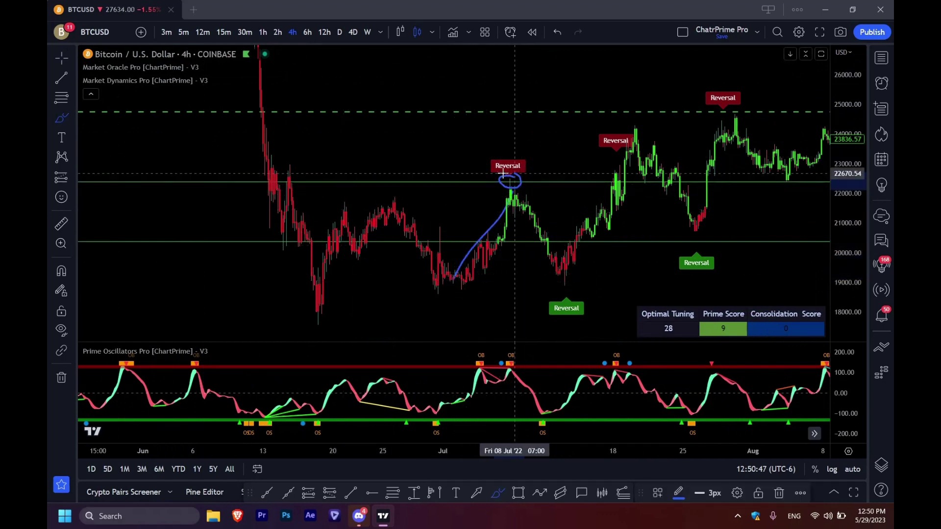
mouse_move(485, 168)
left_mouse_down()
mouse_move(524, 160)
mouse_move(518, 155)
left_mouse_up()
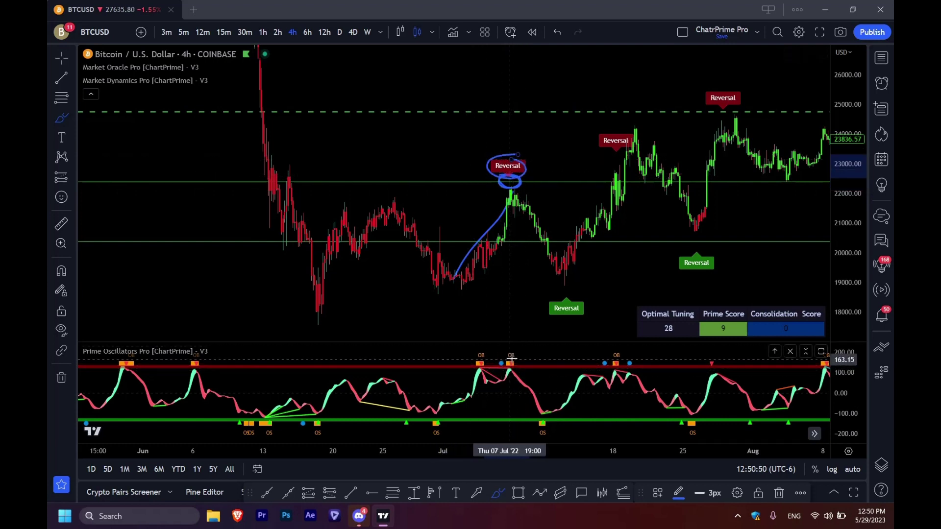
left_click_drag(479, 348, 510, 376)
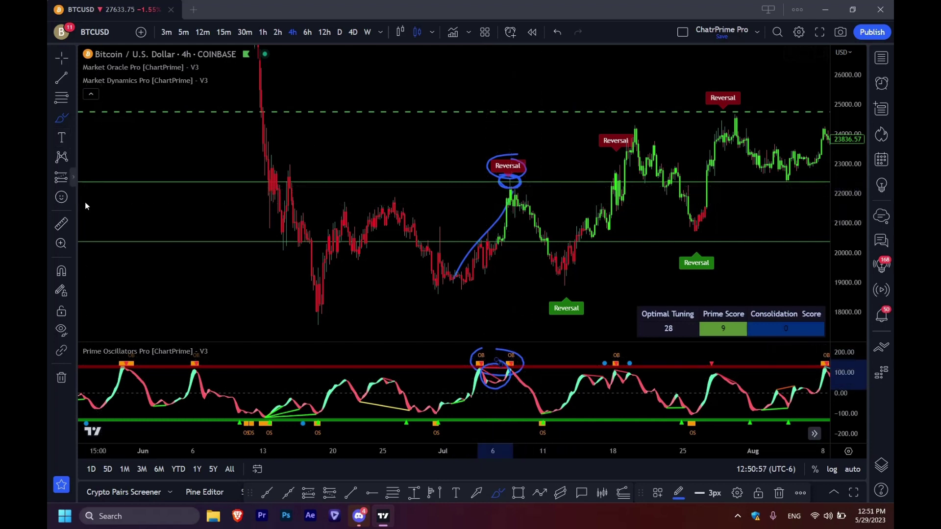
Step: Place a short position at the first red Reversal with entry 22336.38, stop 23394.56 and target 18623.49, ending on 13 July 2022
left_click(71, 182)
left_click(125, 198)
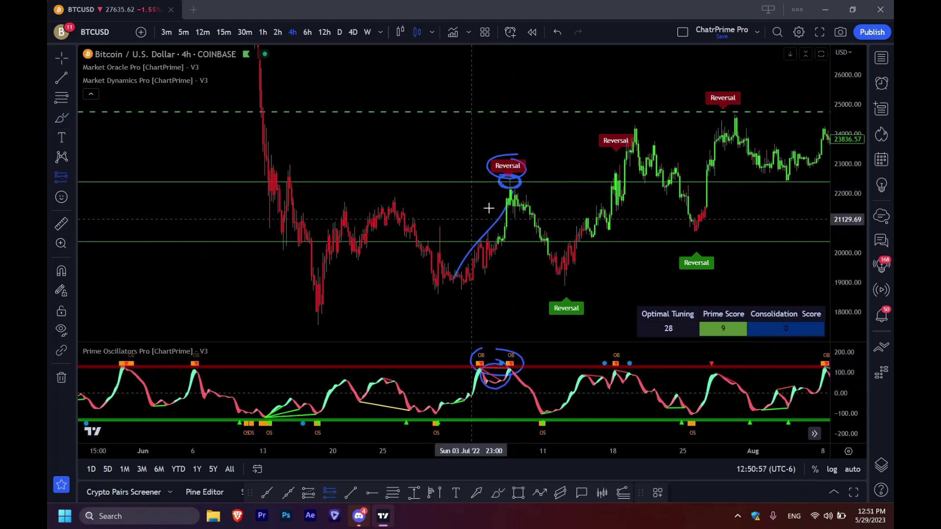
left_click(511, 183)
left_click_drag(512, 95, 517, 152)
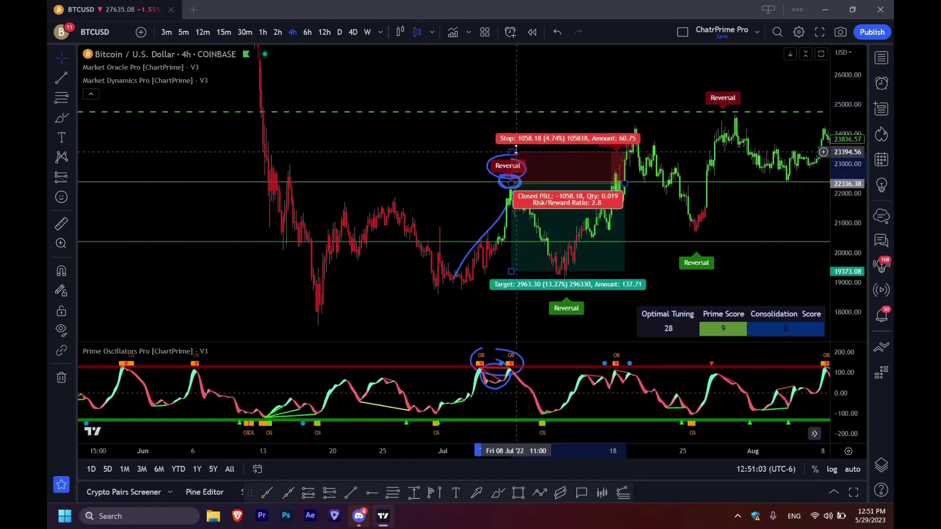
left_click_drag(624, 183, 564, 183)
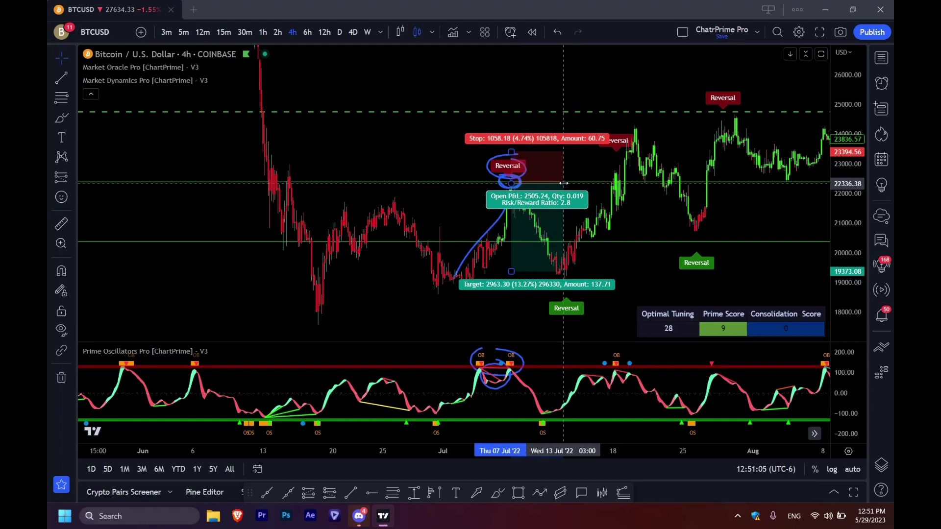
left_click_drag(510, 271, 519, 293)
left_click_drag(563, 184, 568, 183)
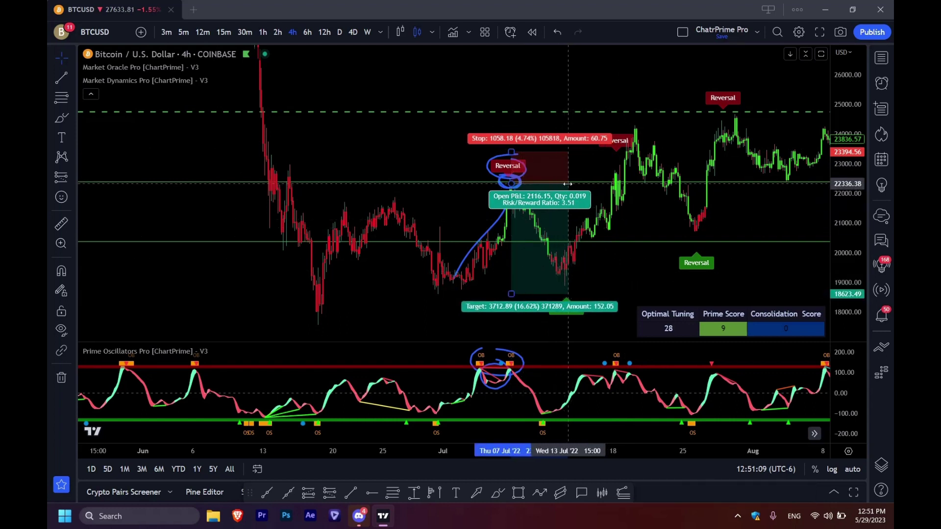
left_click(455, 215)
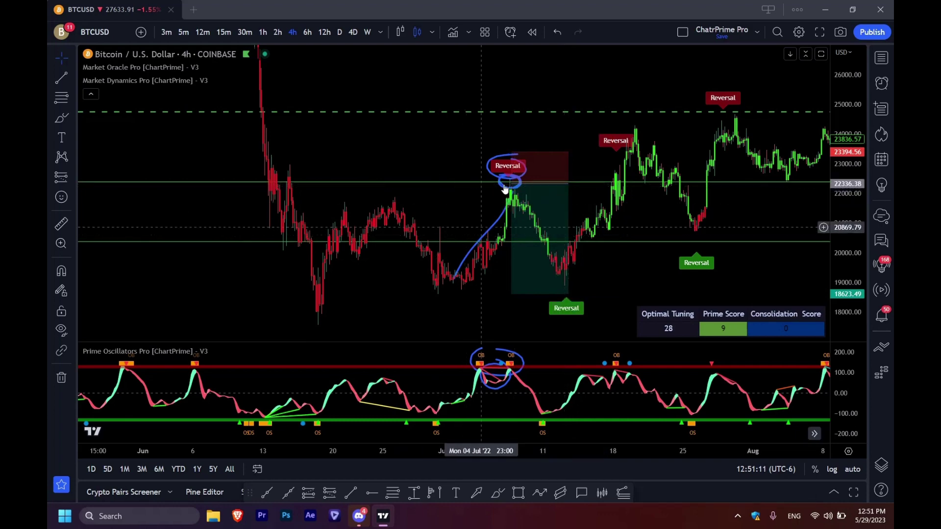
Step: Look through the additional features and alert options in the Market Oracle Pro settings without changing them
left_click_drag(632, 213, 541, 216)
left_click(421, 213)
left_click(444, 215)
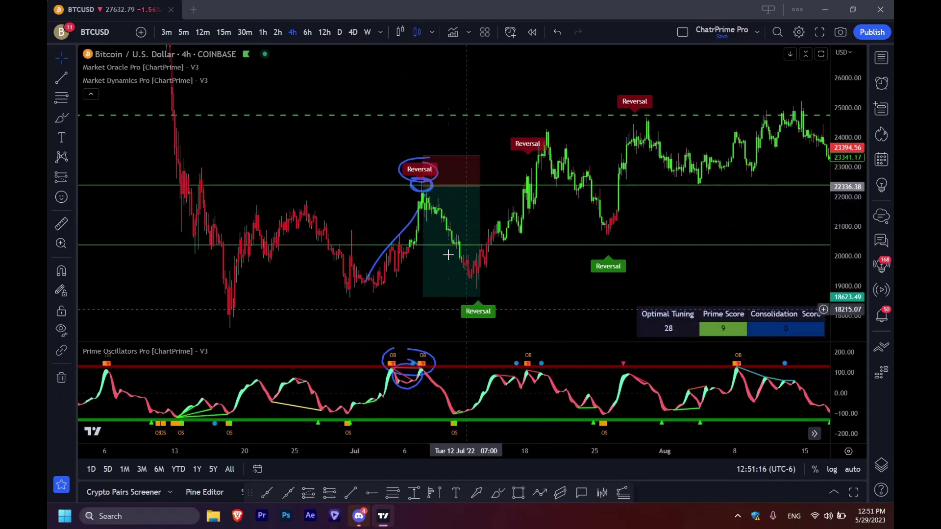
left_click(224, 67)
scroll(537, 331, "down", 4)
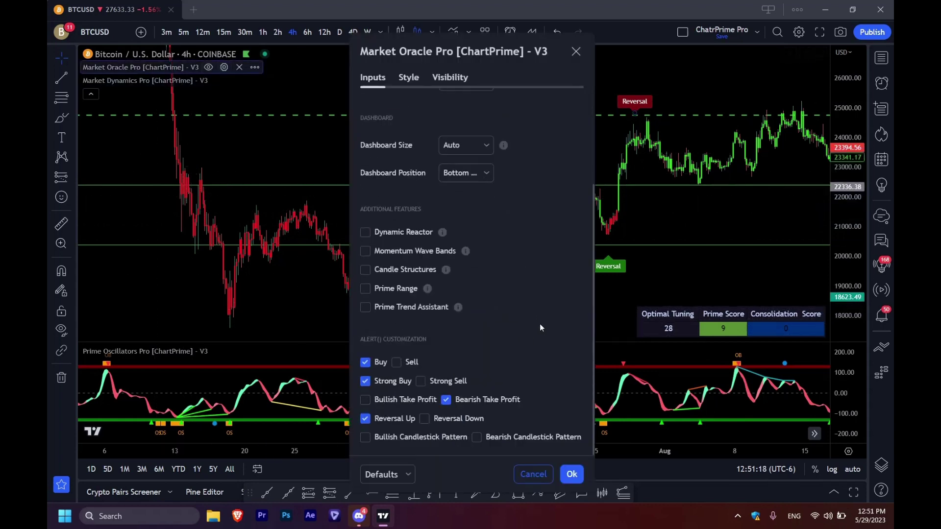
scroll(537, 331, "up", 3)
scroll(547, 271, "down", 3)
left_click(576, 52)
Step: Enable Predictive Ranges in Market Dynamics Pro and apply the settings
left_click(233, 80)
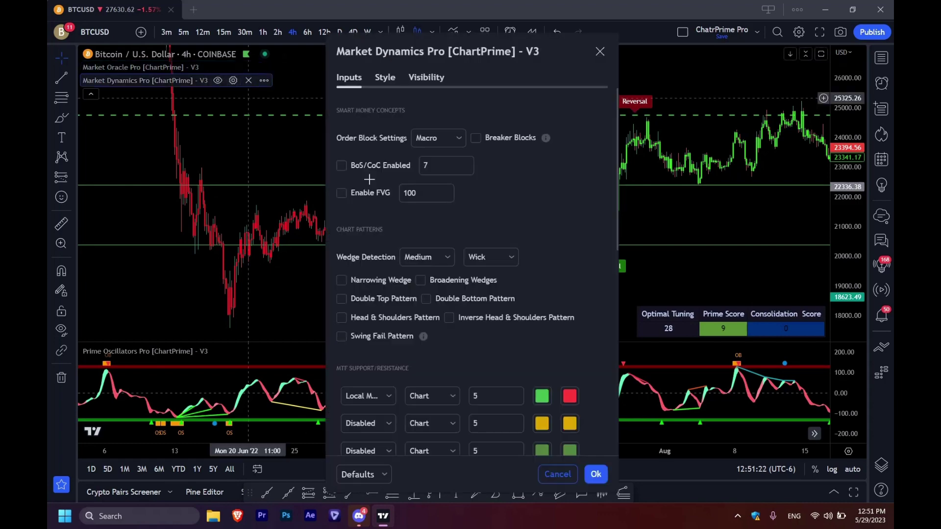
scroll(579, 282, "down", 5)
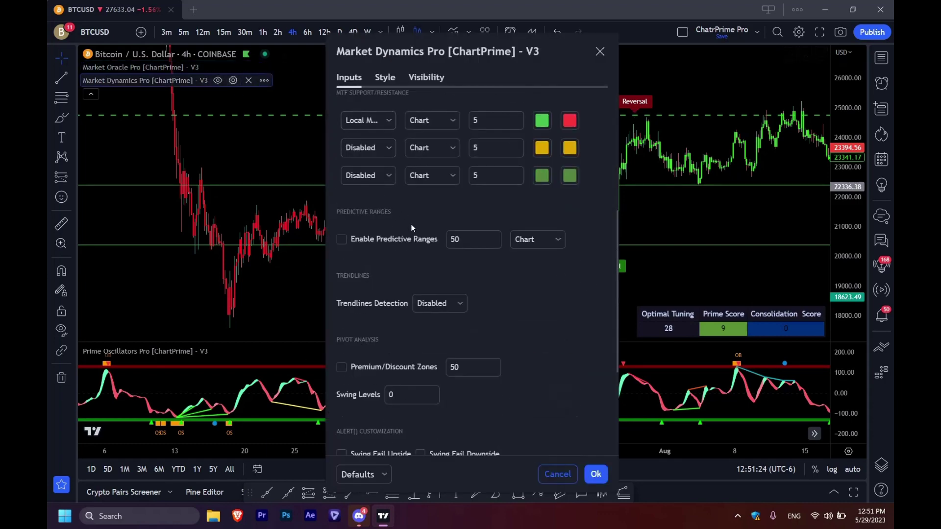
left_click(596, 474)
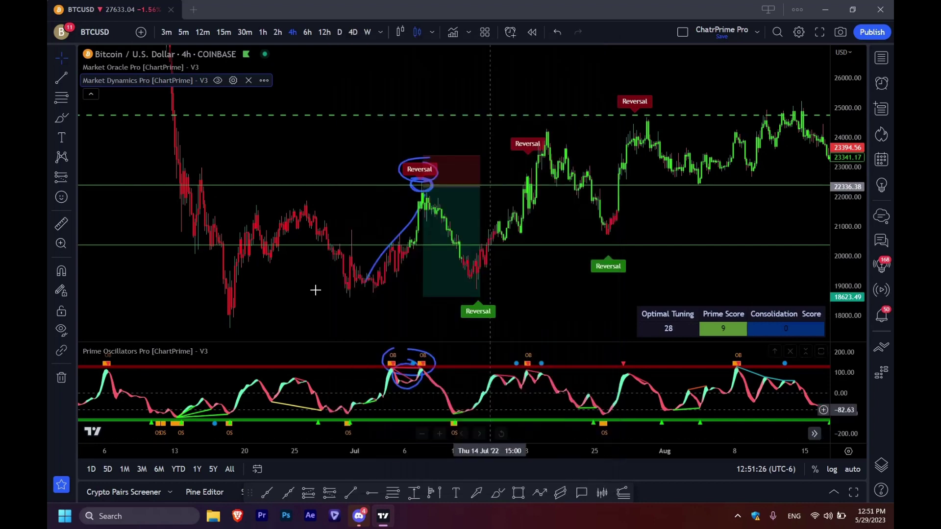
Step: With the Brush, circle the third red Reversal label in late July 2022 and mark the candles below it
scroll(561, 295, "down", 3)
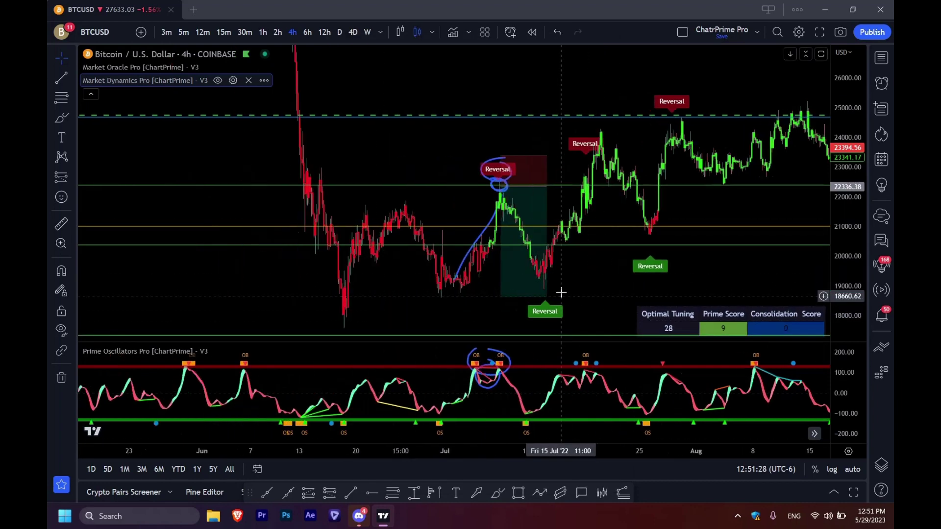
left_click_drag(843, 211, 843, 235)
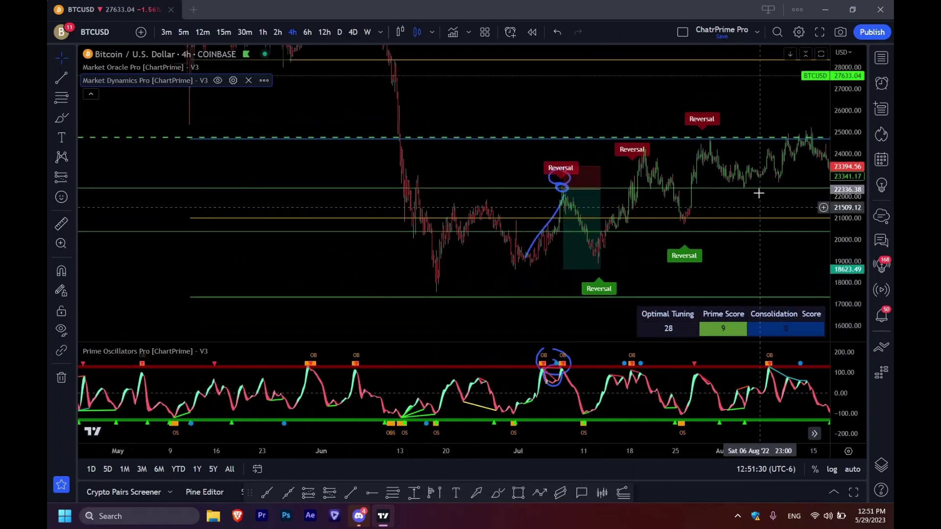
scroll(735, 190, "up", 5)
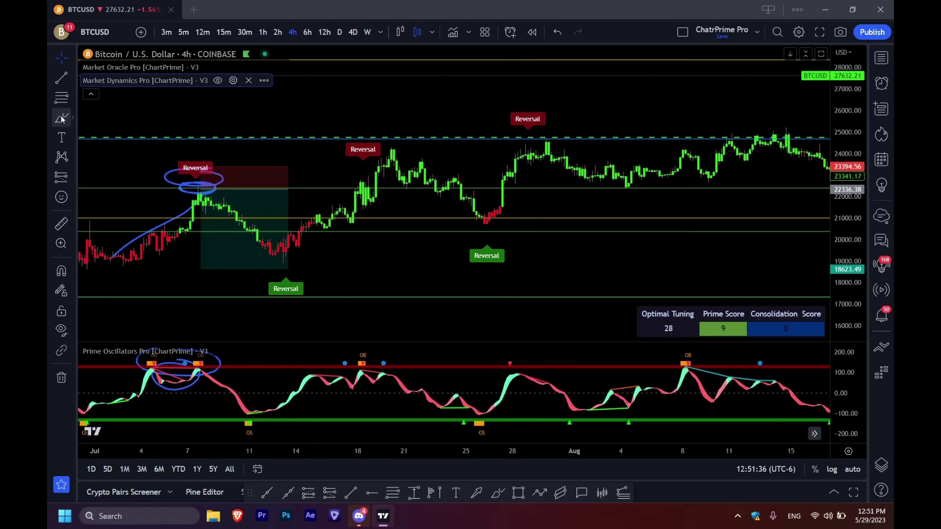
left_click_drag(527, 107, 512, 104)
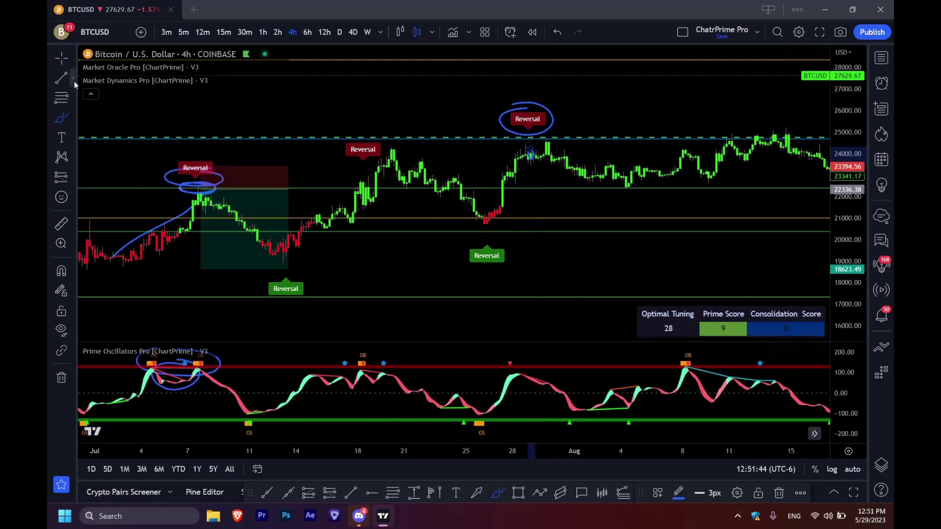
Step: Place a vertical line at the third red Reversal label and move it to the 30 July 2022 high
left_click(73, 78)
left_click(127, 254)
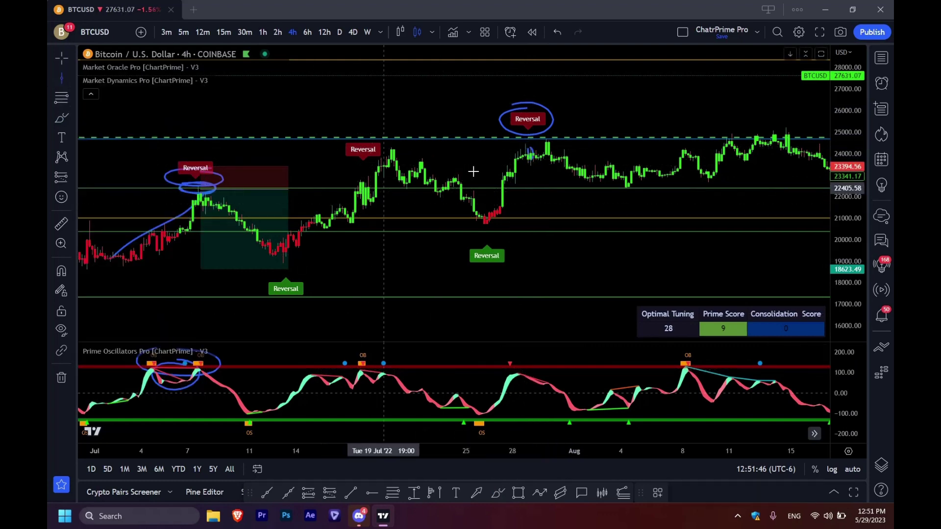
left_click(527, 126)
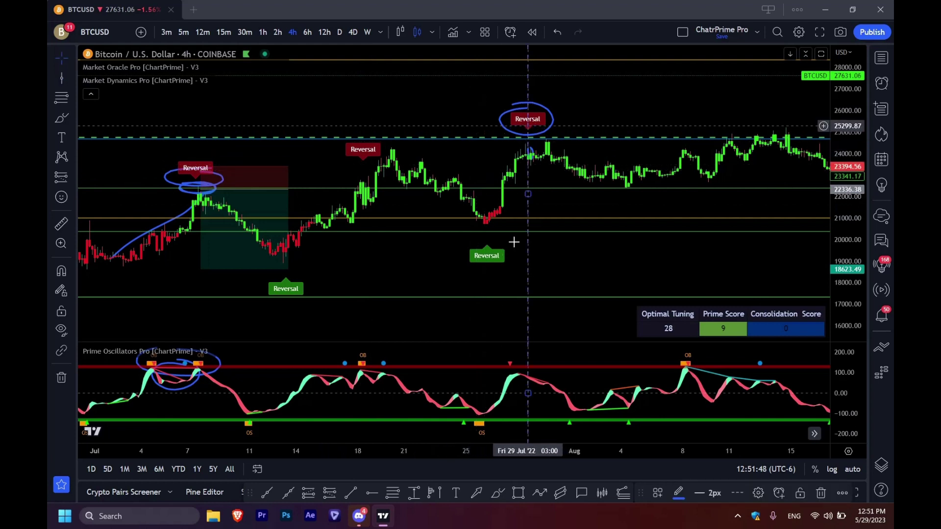
left_click_drag(528, 393, 544, 395)
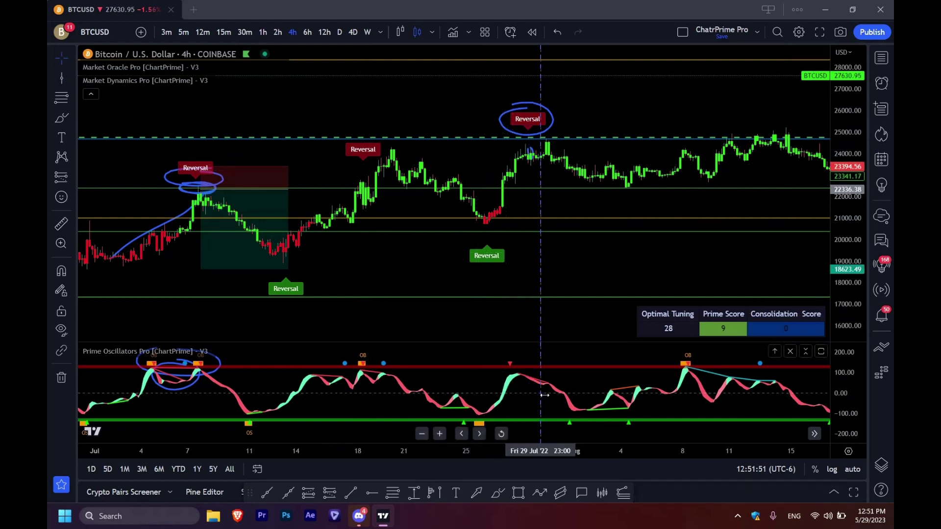
Step: With the Brush, circle the 30 July high at resistance and the oscillator divergence below it, then trace the fall towards about 22,400
left_click(61, 118)
mouse_move(539, 129)
left_mouse_down()
mouse_move(556, 146)
mouse_move(541, 130)
left_mouse_up()
mouse_move(539, 367)
left_mouse_down()
mouse_move(517, 380)
mouse_move(537, 391)
mouse_move(538, 375)
mouse_move(542, 383)
left_mouse_up()
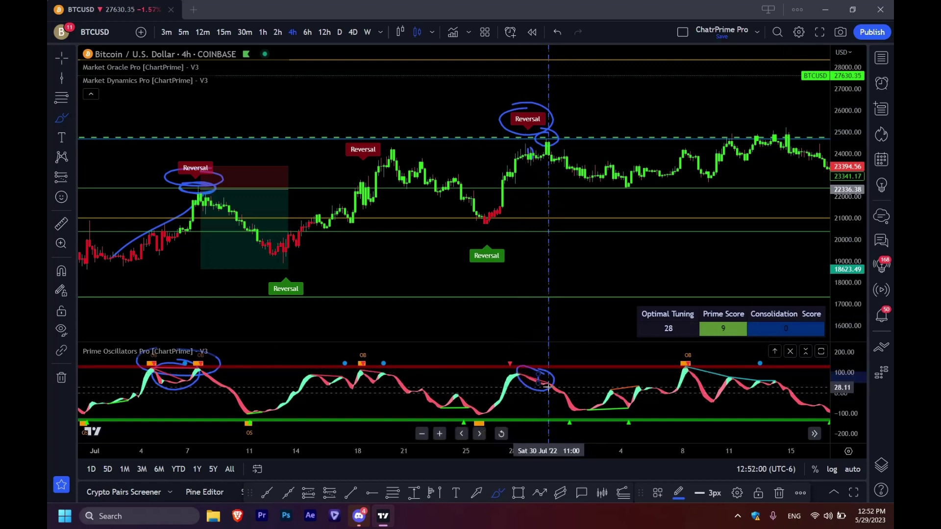
mouse_move(542, 141)
left_mouse_down()
mouse_move(551, 147)
mouse_move(544, 132)
mouse_move(608, 186)
left_mouse_up()
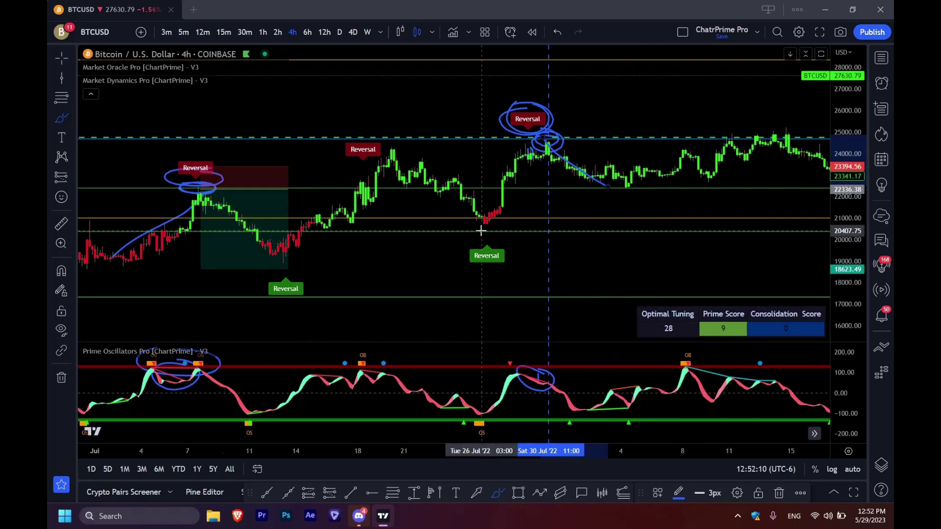
Step: Clear the drawings from view and hide Market Oracle Pro, leaving Market Dynamics Pro shown
scroll(571, 275, "down", 3)
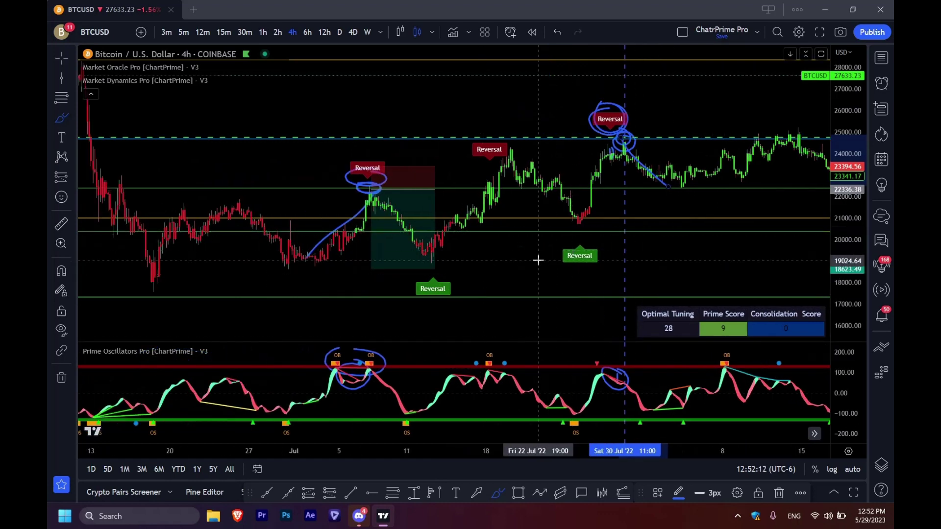
key("ctrl+alt+h")
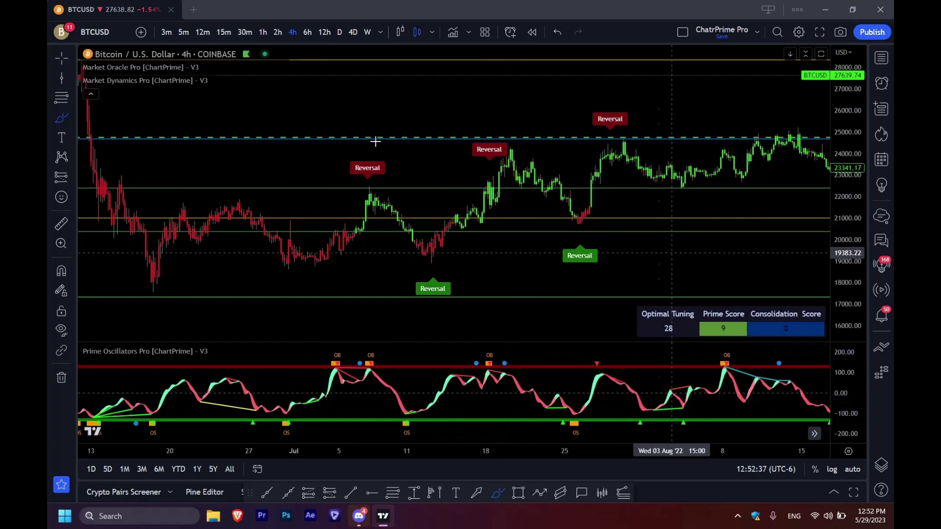
left_click(218, 81)
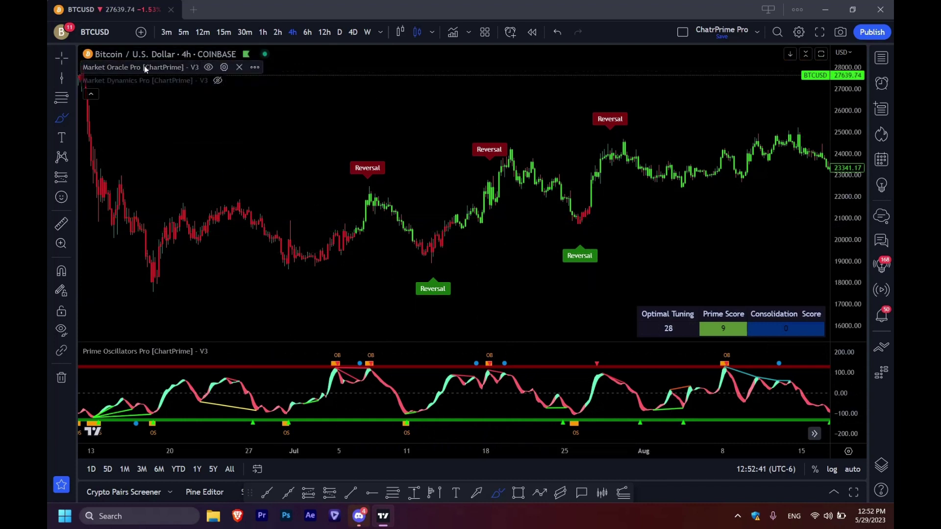
left_click(208, 68)
left_click(218, 81)
Step: In Market Dynamics Pro, set the first MTF support/resistance entry to Disabled and turn off Predictive Ranges
left_click(233, 81)
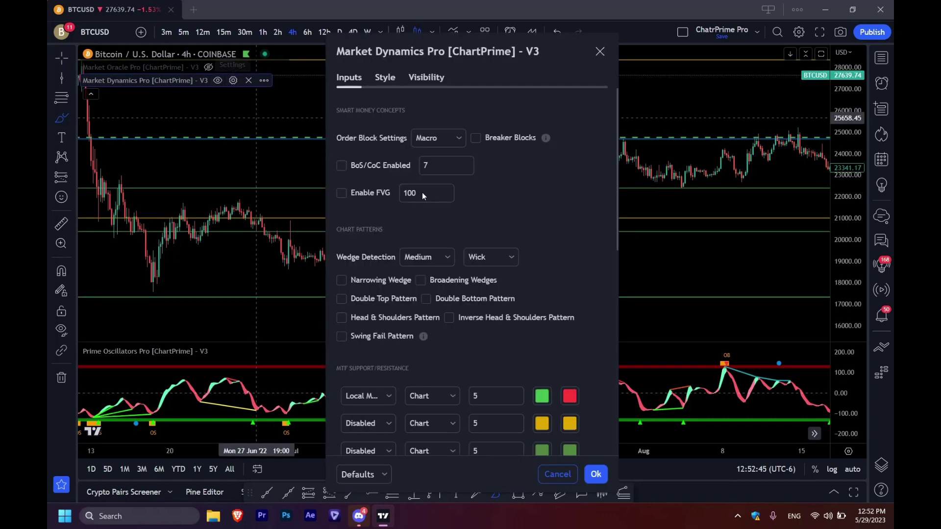
scroll(552, 267, "down", 1)
scroll(551, 267, "down", 3)
left_click(365, 175)
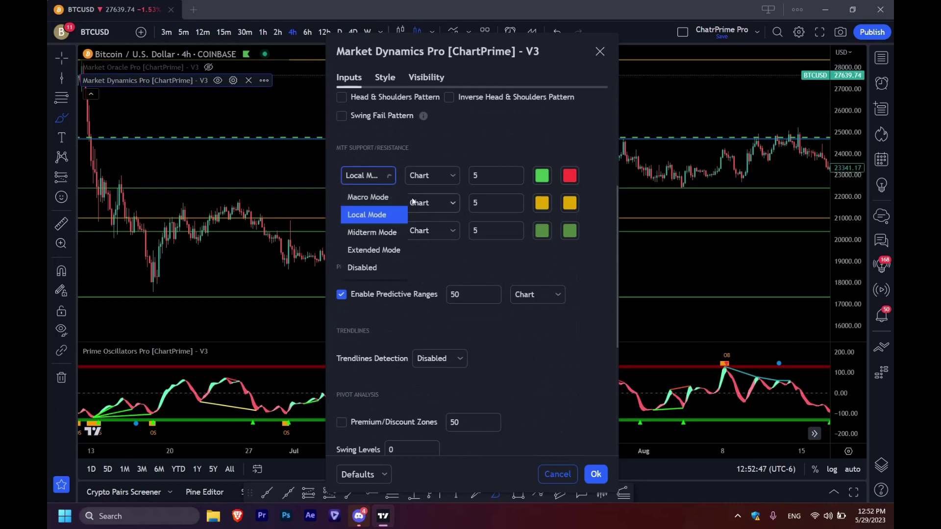
left_click(374, 268)
left_click(342, 295)
scroll(587, 332, "up", 5)
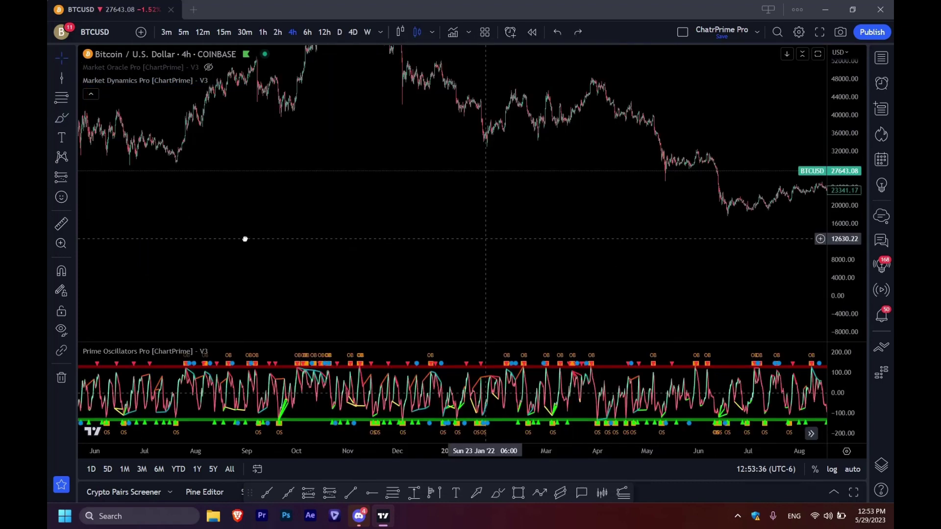
Step: Examine the breaker blocks and order block around the latest candles at the end of May 2023
left_click_drag(244, 238, 498, 245)
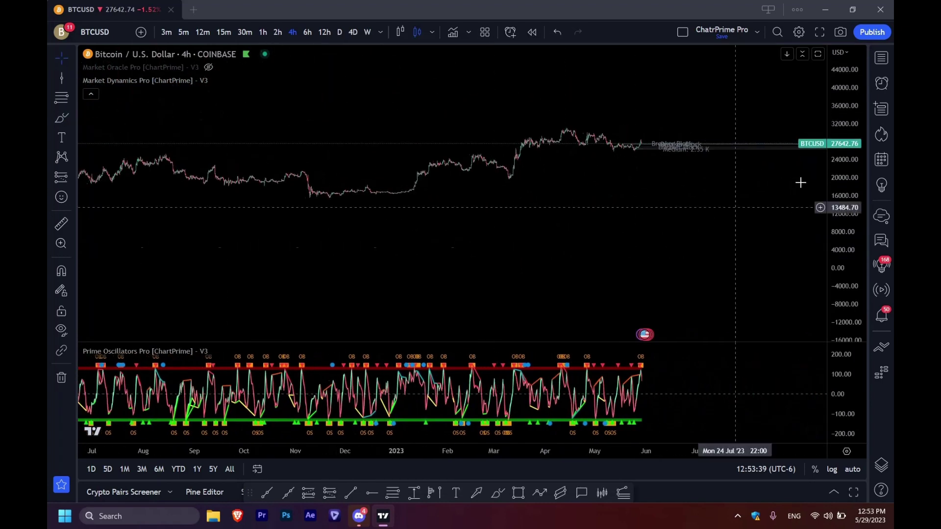
left_click_drag(846, 239, 645, 154)
scroll(578, 157, "up", 3)
left_click_drag(579, 157, 754, 227)
scroll(593, 211, "up", 3)
left_click_drag(557, 212, 638, 183)
scroll(557, 183, "up", 2)
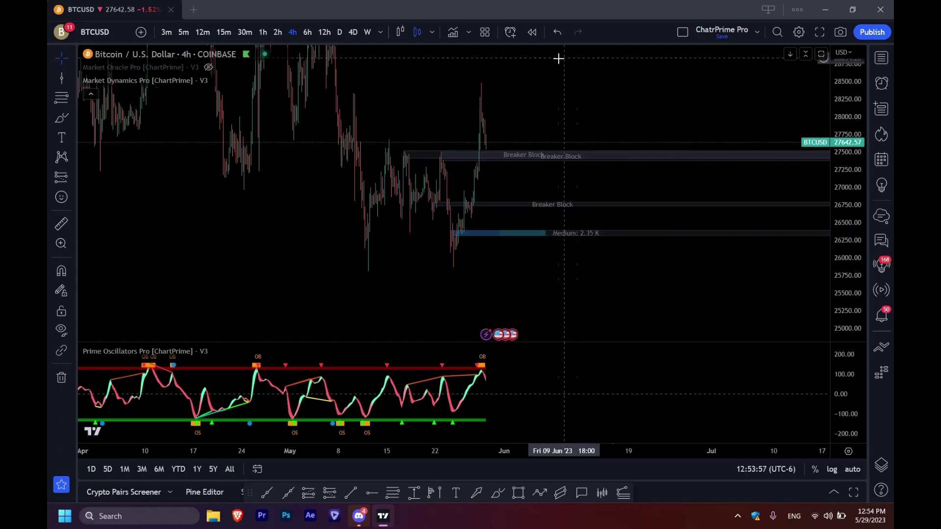
Step: Turn off Breaker Blocks in the Market Dynamics Pro settings, with the dialog moved clear of the recent candles
left_click_drag(656, 87, 664, 153)
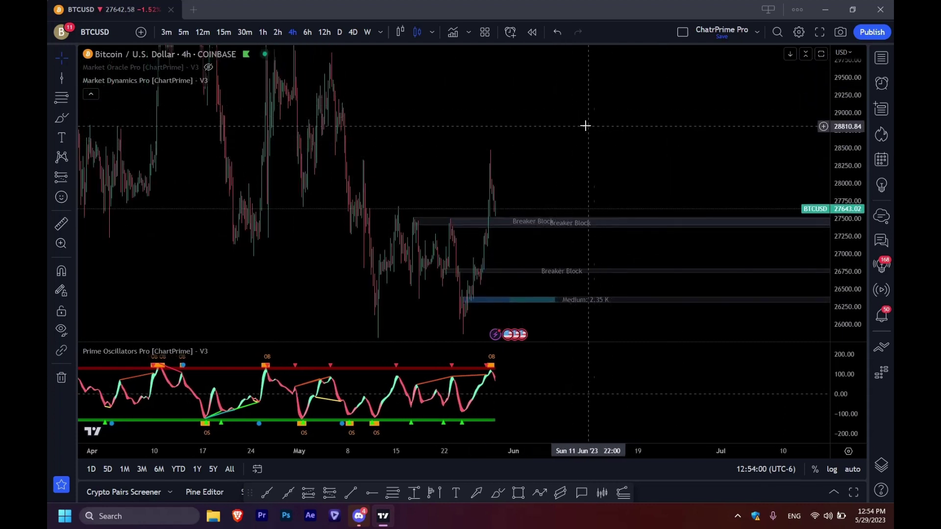
left_click(233, 81)
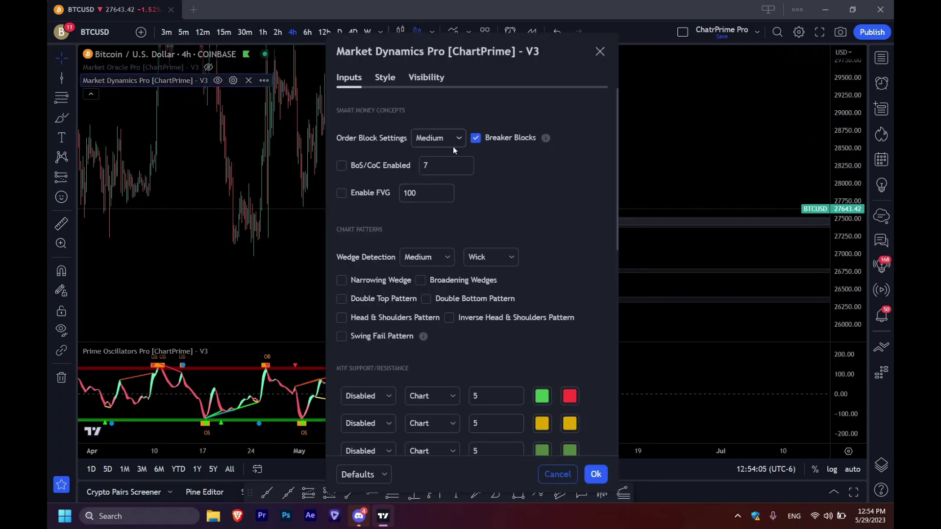
left_click_drag(480, 66, 811, 53)
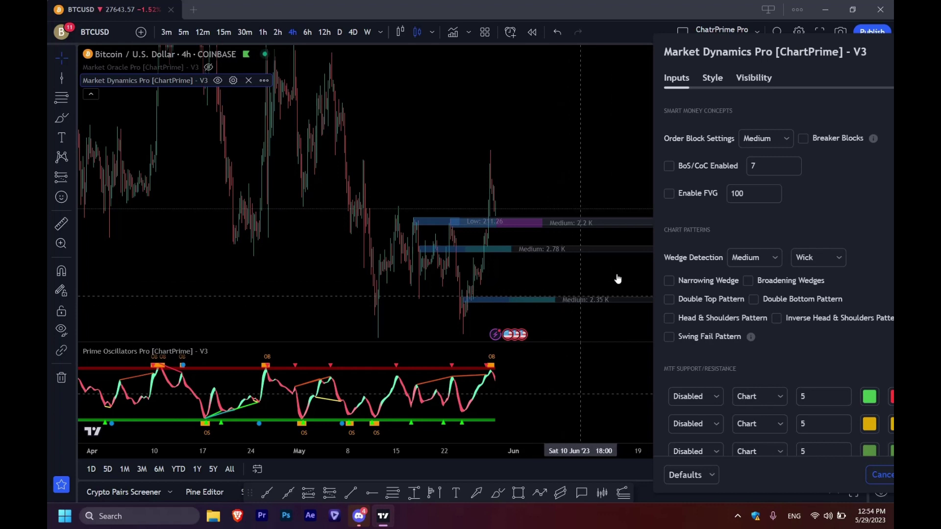
Step: Compare order block sizes by switching Order Block Settings to Macro, back to Medium, and to Macro again
left_click(772, 138)
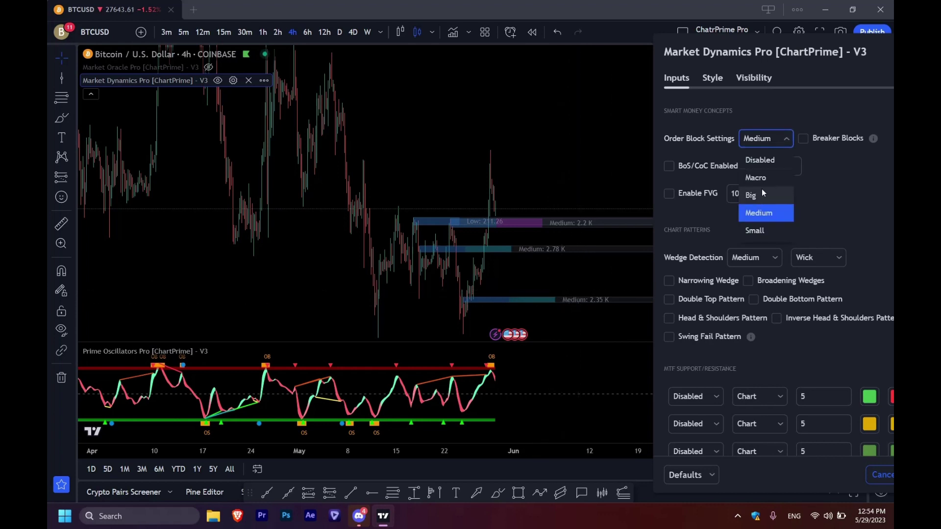
left_click(757, 177)
left_click(774, 139)
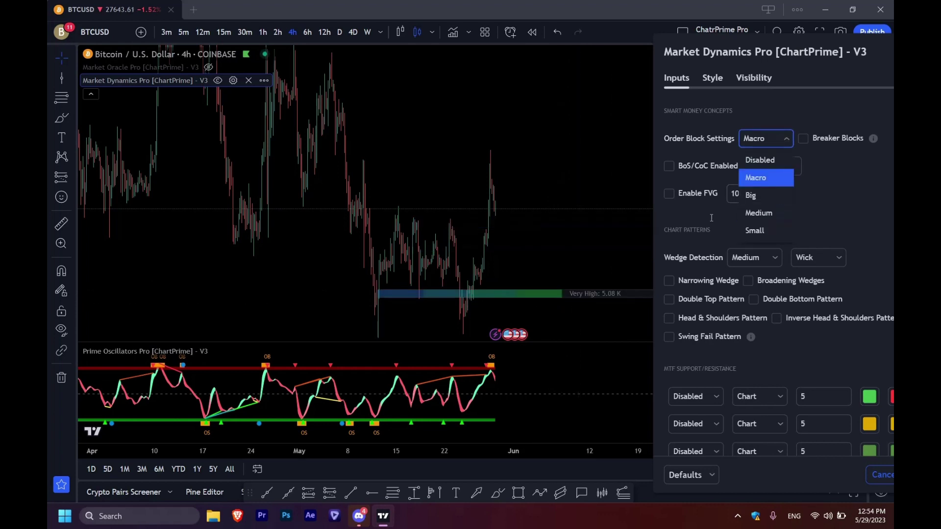
left_click(761, 213)
left_click(774, 133)
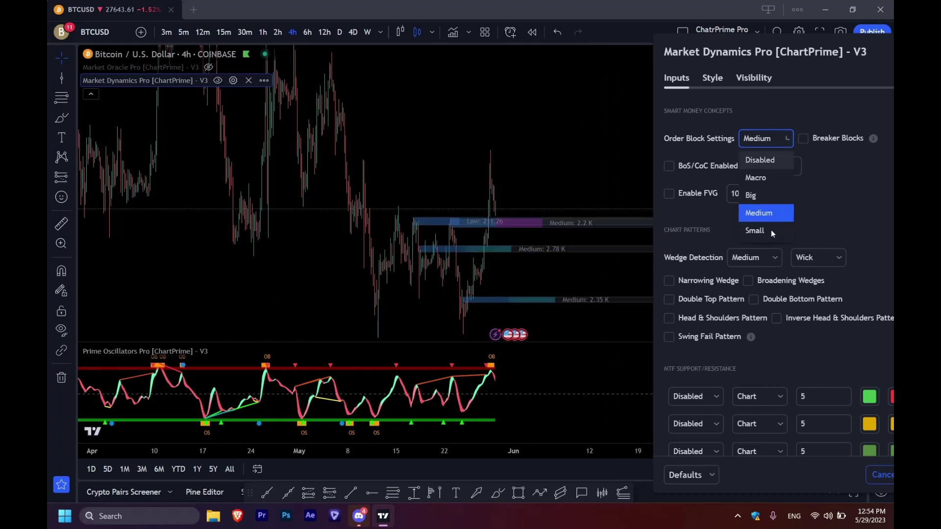
left_click(765, 181)
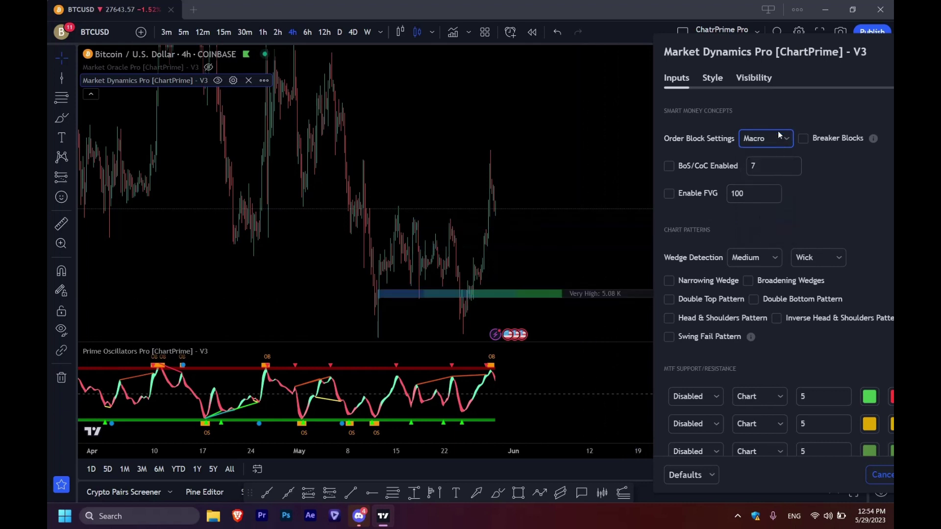
Step: Set Order Block Settings to Big and close the settings to show the resulting order blocks around the latest candles
left_click(765, 201)
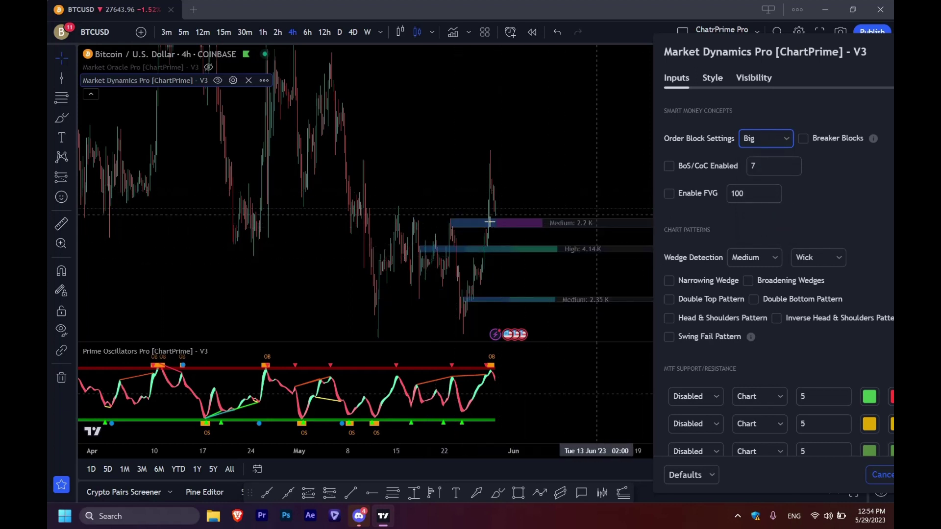
scroll(416, 269, "up", 4)
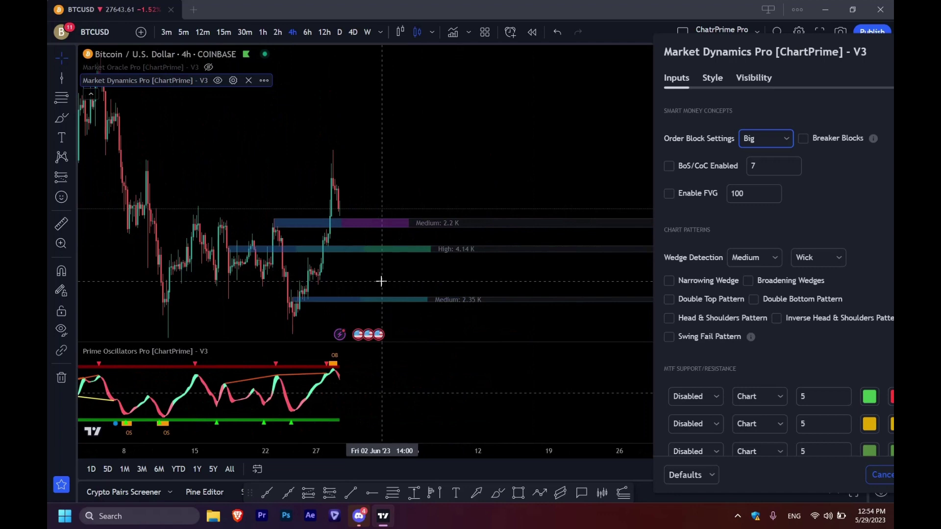
left_click(421, 260)
left_click_drag(421, 260, 468, 264)
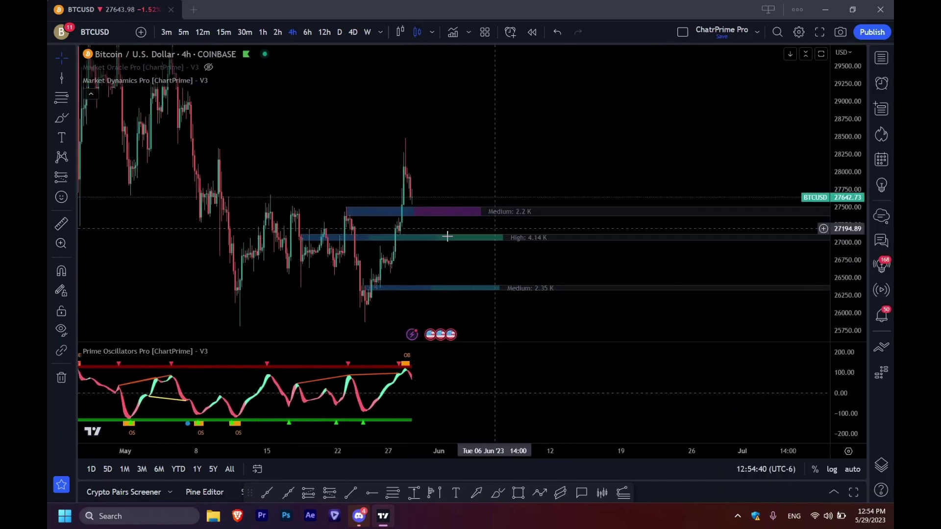
Step: Maximize the price pane and turn Breaker Blocks on in Market Dynamics Pro, keeping the order block size at Big
double_click(435, 214)
double_click(454, 273)
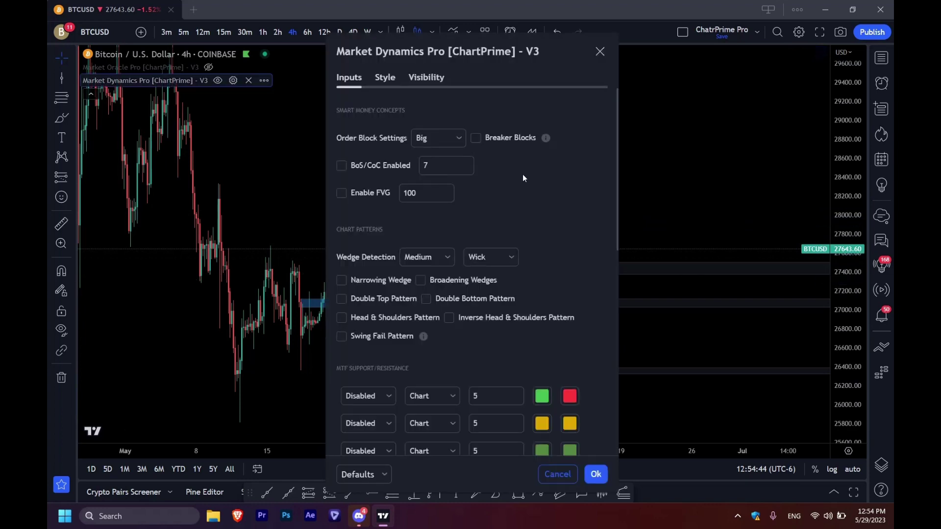
left_click_drag(450, 51, 717, 51)
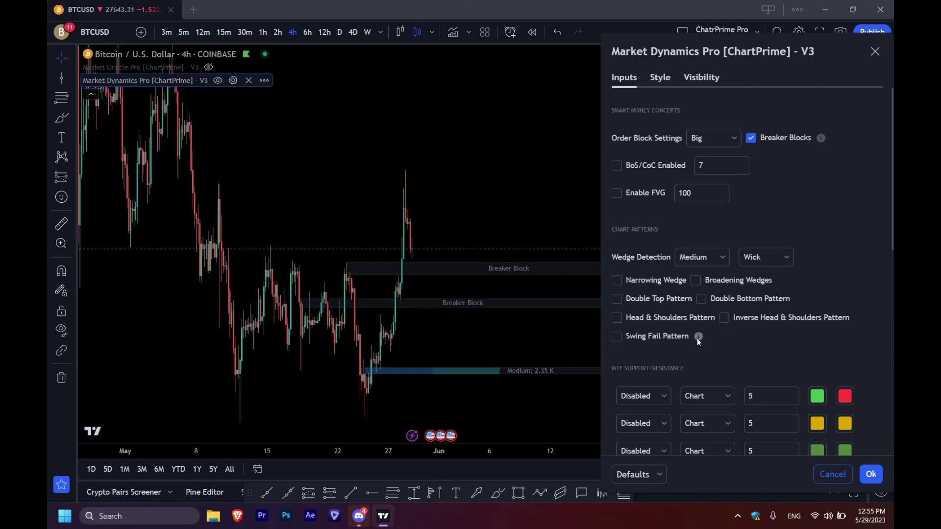
mouse_move(824, 136)
Step: With the Brush, trace the late-May rise through the lower breaker block, circle that block's label and draw an arrow to it
left_click(61, 116)
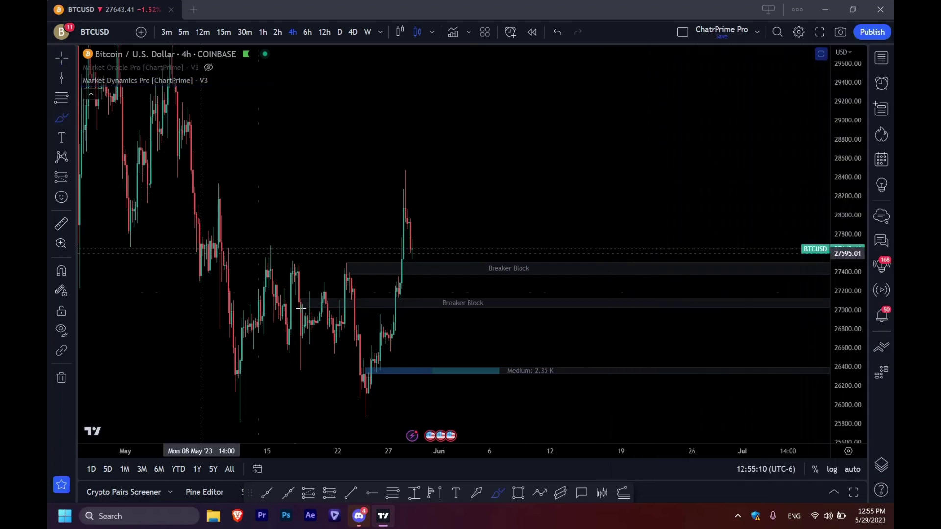
left_click_drag(380, 346, 401, 280)
mouse_move(463, 299)
left_mouse_down()
mouse_move(447, 317)
mouse_move(466, 297)
mouse_move(459, 304)
left_mouse_up()
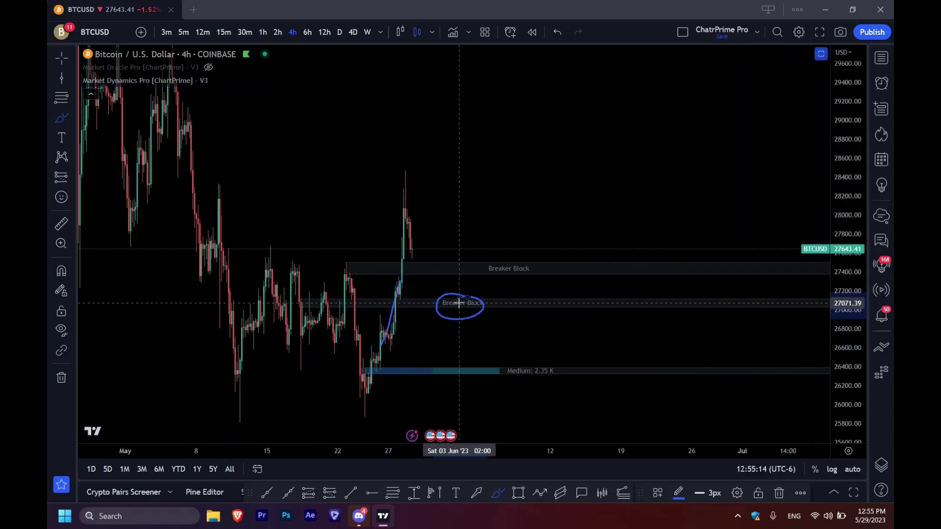
mouse_move(462, 300)
left_mouse_down()
mouse_move(433, 306)
mouse_move(481, 306)
mouse_move(442, 294)
left_mouse_up()
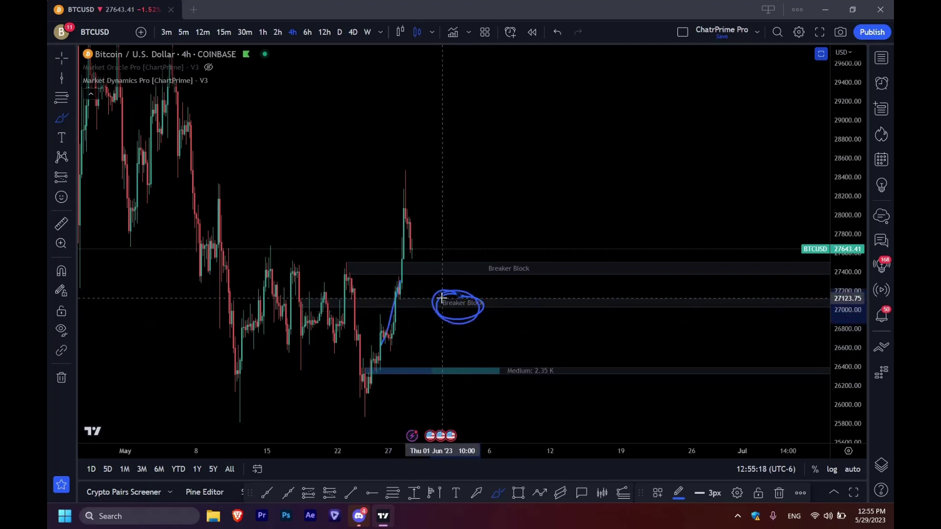
left_click_drag(543, 328, 474, 315)
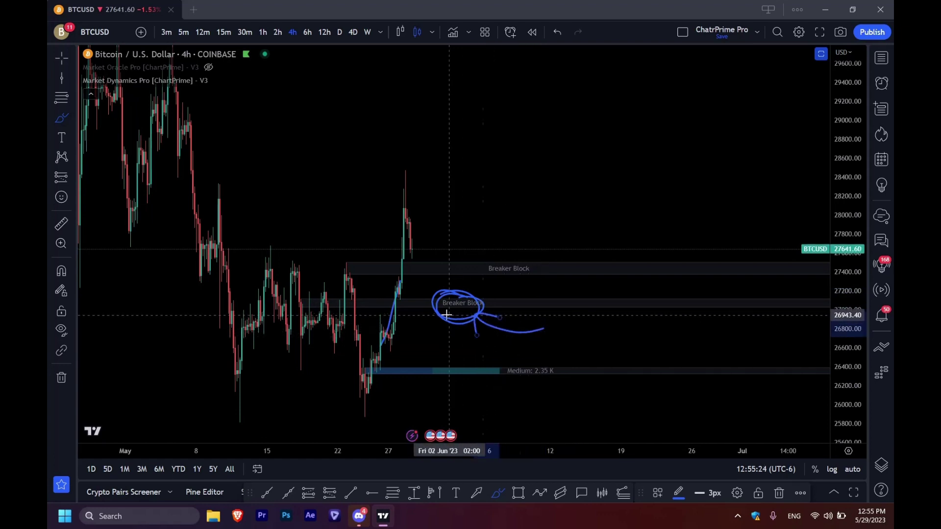
Step: Bring up the Market Dynamics Pro settings beside the chart, close them and circle the lower breaker block once more
left_click(233, 80)
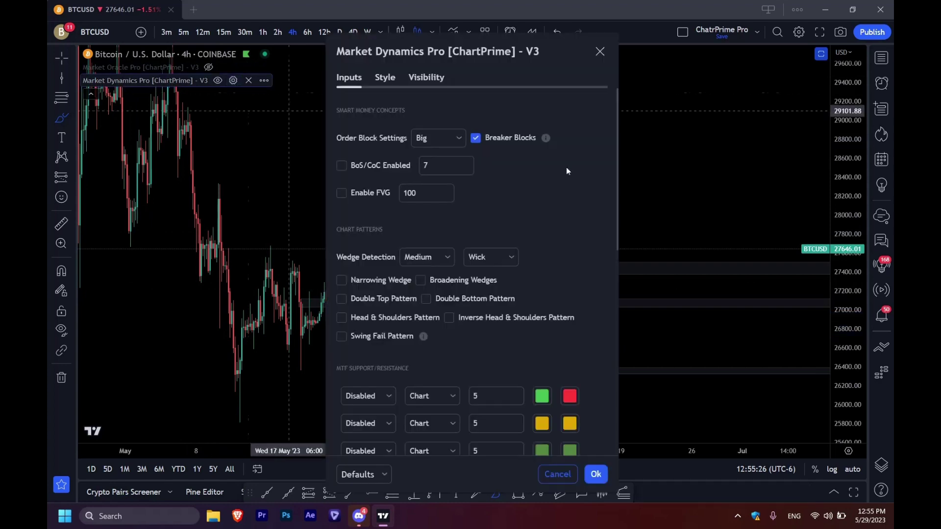
left_click_drag(525, 65, 787, 63)
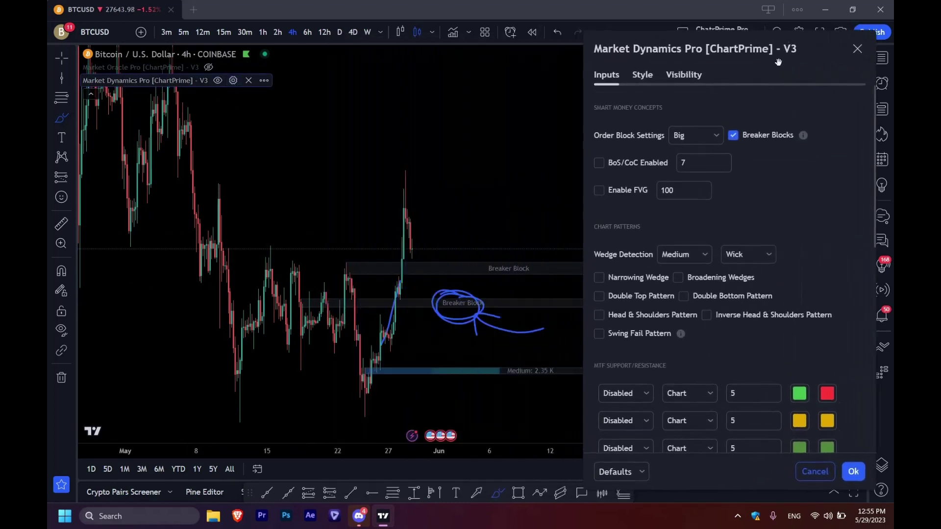
left_click(496, 294)
mouse_move(470, 321)
left_mouse_down()
mouse_move(457, 319)
mouse_move(487, 309)
mouse_move(466, 316)
left_mouse_up()
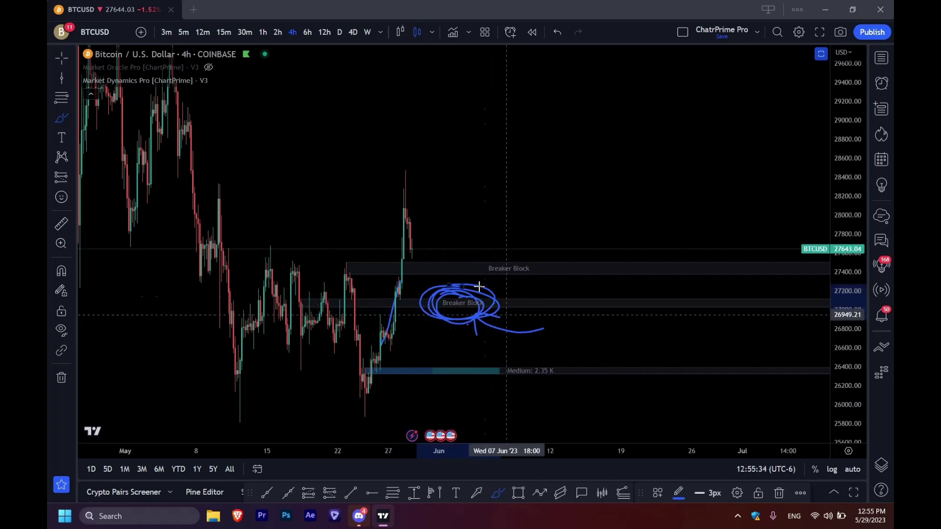
Step: Circle the latest candles just above the upper breaker block, then point an arrow at that block and circle its label
mouse_move(420, 250)
left_mouse_down()
mouse_move(403, 248)
mouse_move(427, 246)
mouse_move(411, 253)
left_mouse_up()
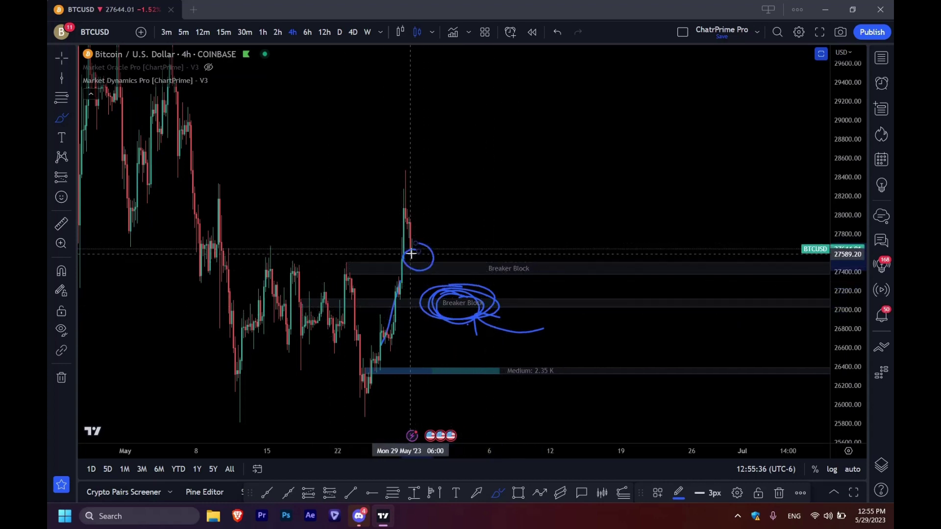
mouse_move(567, 197)
left_mouse_down()
mouse_move(558, 234)
mouse_move(534, 261)
mouse_move(558, 259)
left_mouse_up()
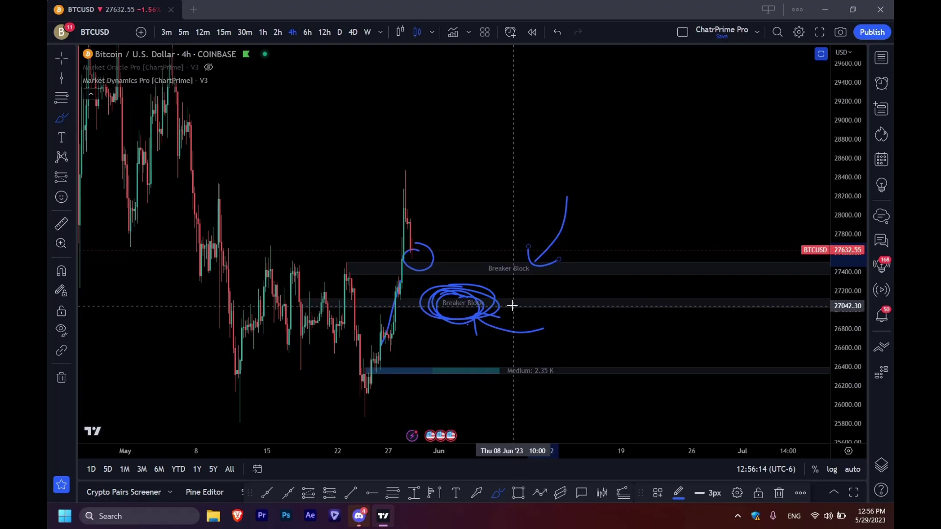
mouse_move(485, 262)
left_mouse_down()
mouse_move(531, 254)
mouse_move(492, 263)
left_mouse_up()
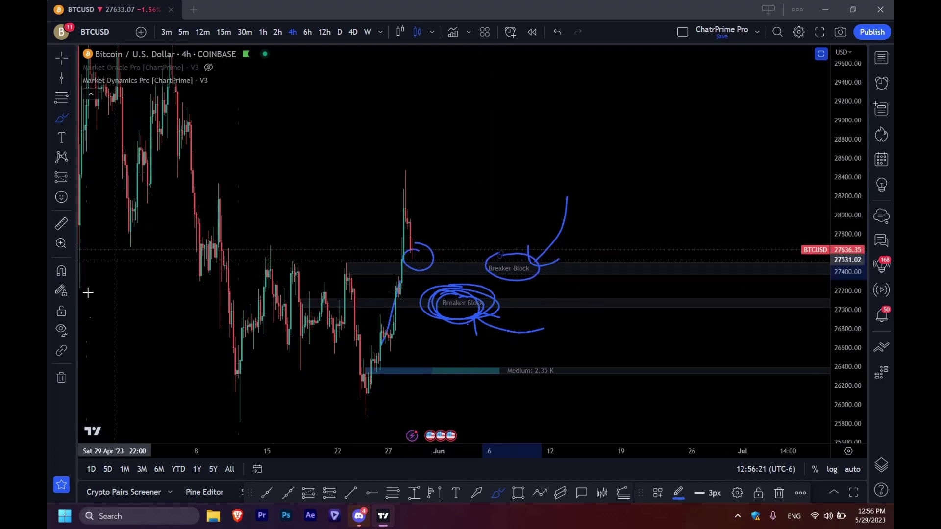
Step: Remove all brush drawings from the chart
left_click(61, 378)
left_click(94, 375)
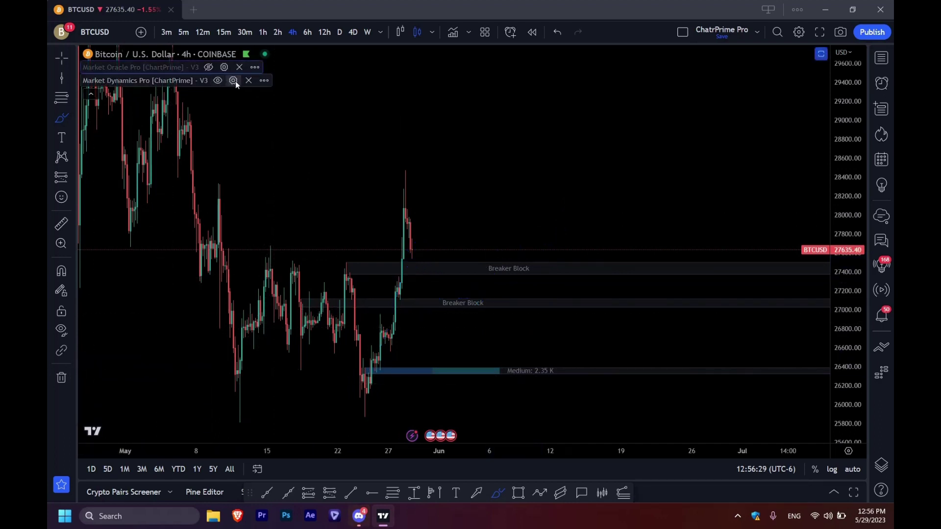
Step: Review the available order block sizes in the Market Dynamics Pro settings, keep Big and close the dialog
left_click(234, 81)
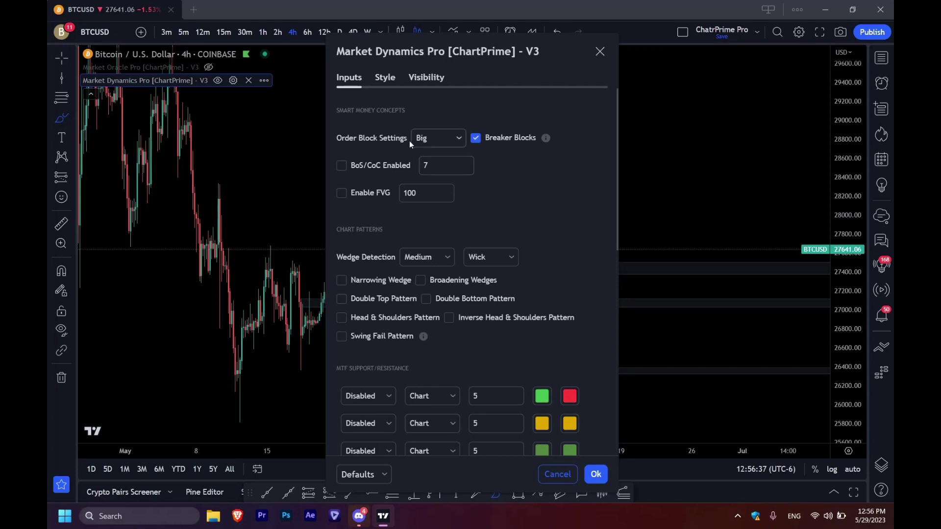
left_click(434, 138)
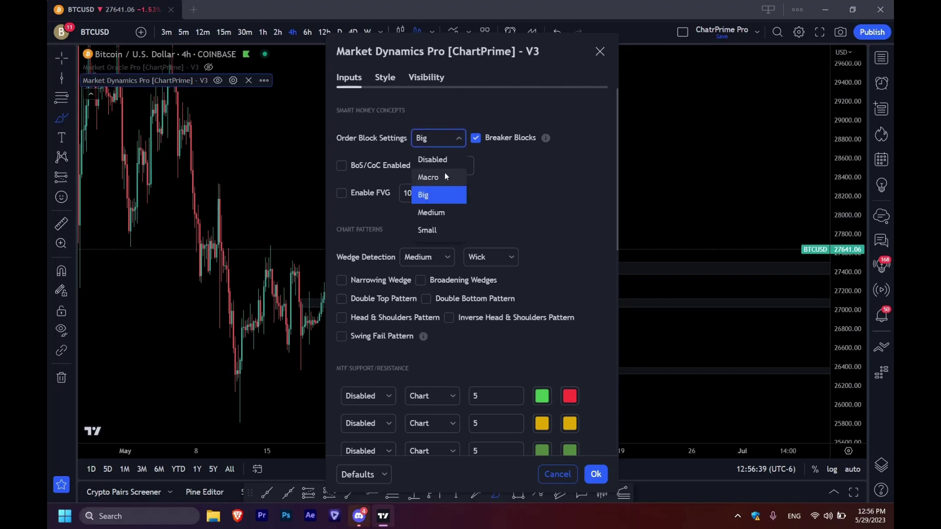
left_click_drag(529, 52, 800, 49)
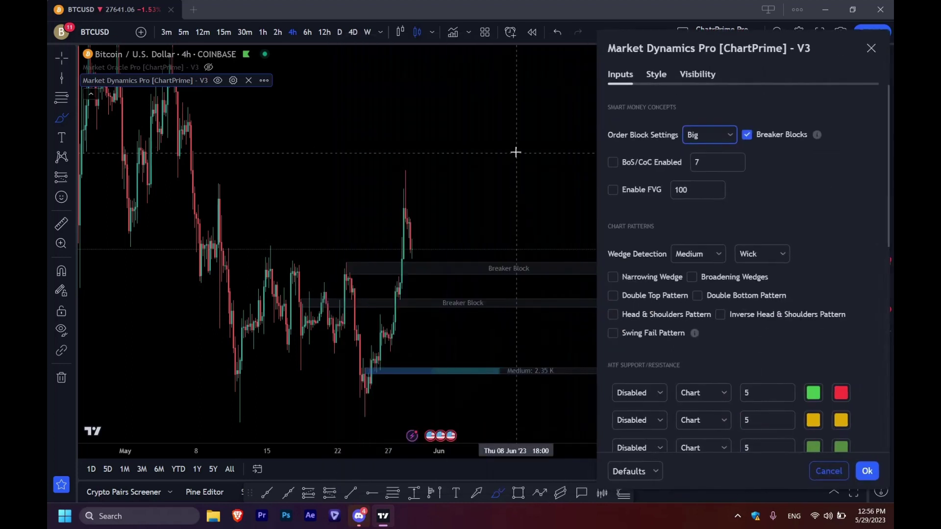
key("Return")
Step: Circle the whole May price range with its order and breaker blocks using the Brush, then delete that circle
mouse_move(474, 186)
left_mouse_down()
mouse_move(168, 266)
mouse_move(515, 323)
mouse_move(334, 198)
left_mouse_up()
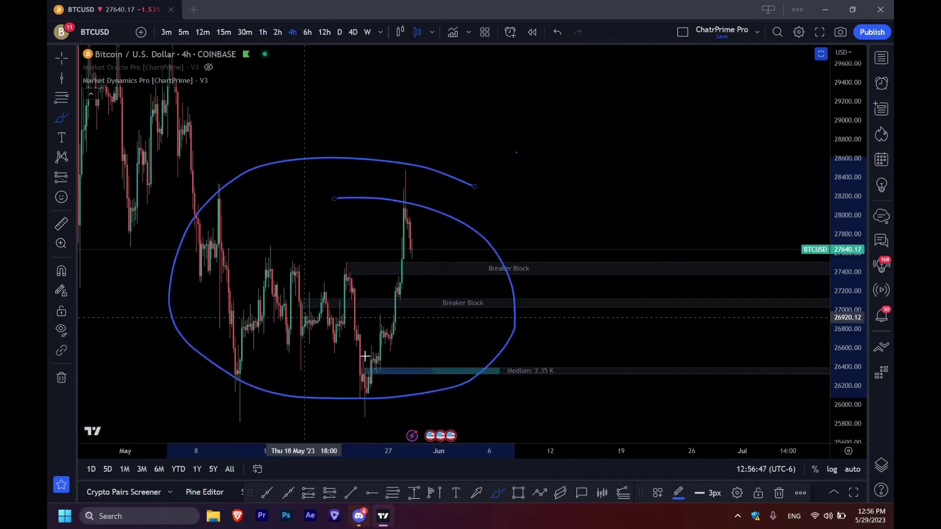
scroll(484, 306, "down", 4)
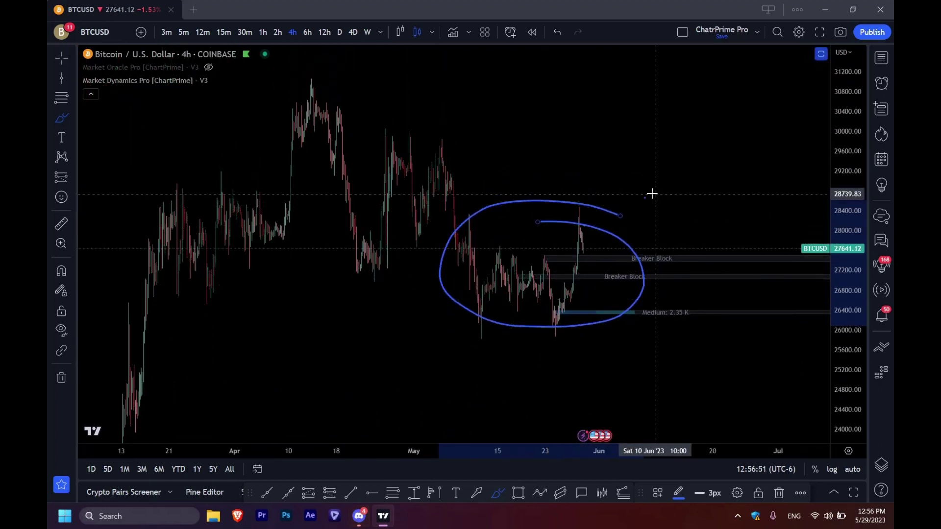
key("Delete")
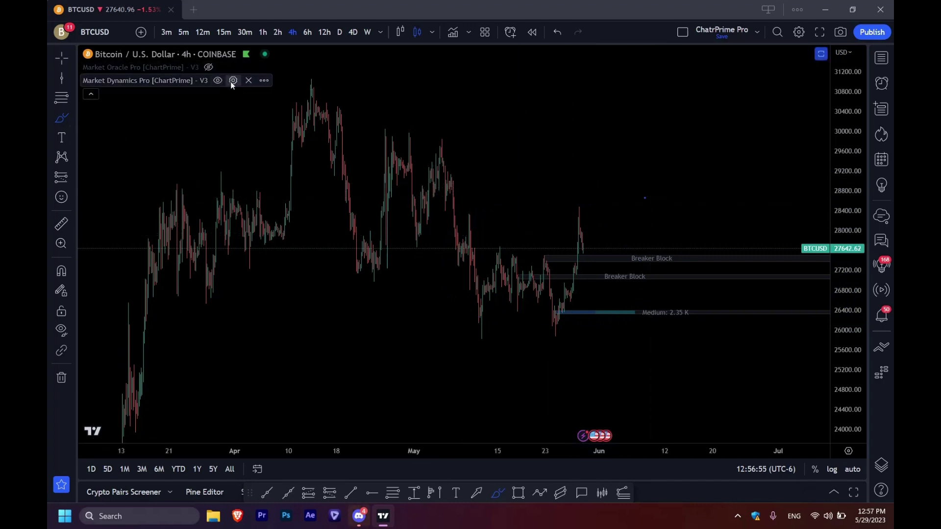
Step: Open the Market Dynamics Pro settings
left_click(233, 80)
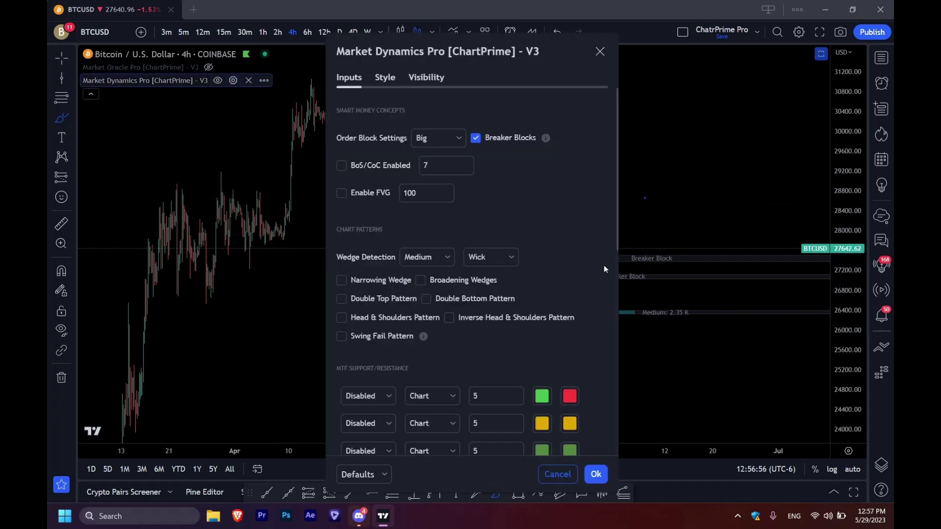
Step: Move the Market Dynamics Pro settings window clear of the recent candles and set Order Block Settings to Small
left_click(419, 136)
left_click_drag(503, 54, 247, 62)
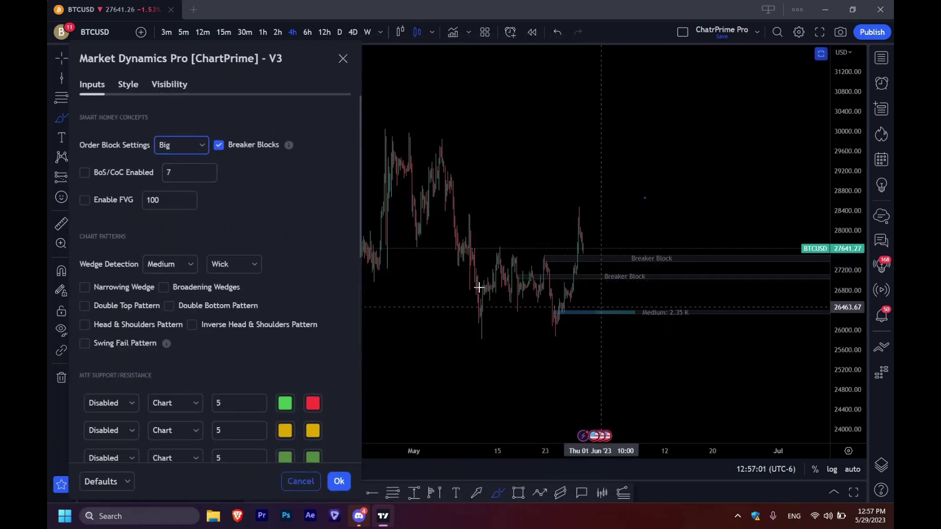
left_click(202, 146)
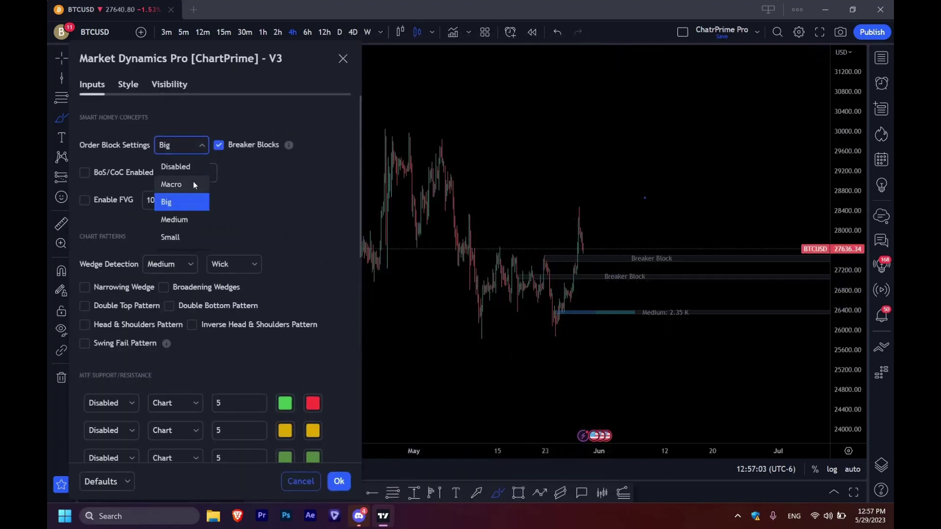
left_click(171, 237)
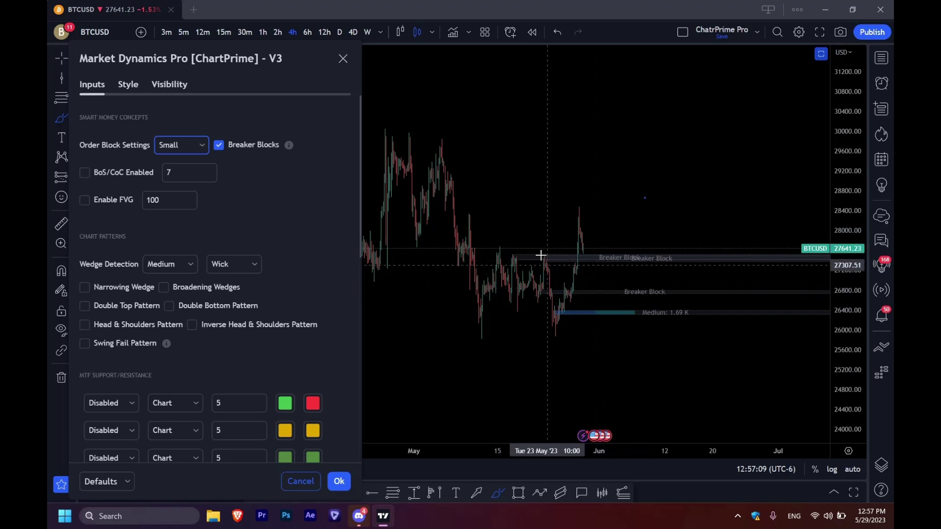
Step: Set Order Block Settings to Macro and inspect the macro order blocks on the Bitcoin chart
left_click(205, 146)
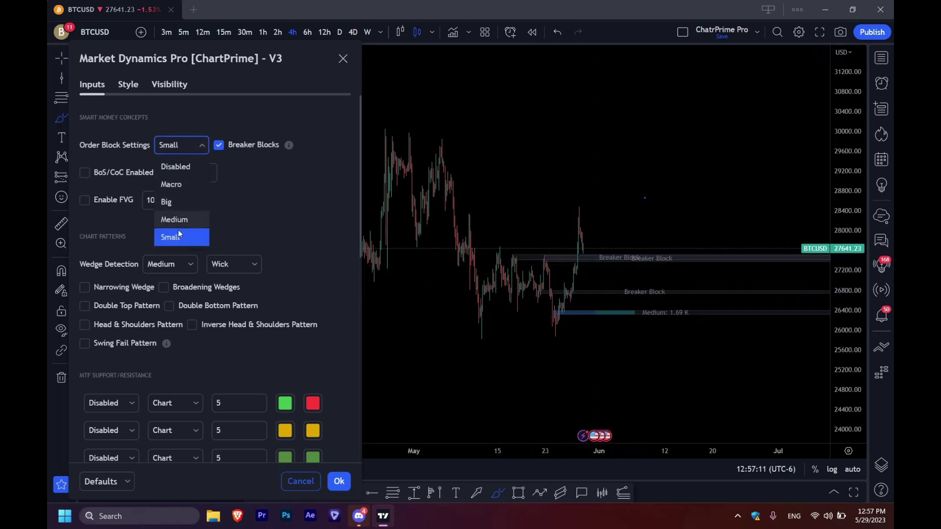
left_click(187, 184)
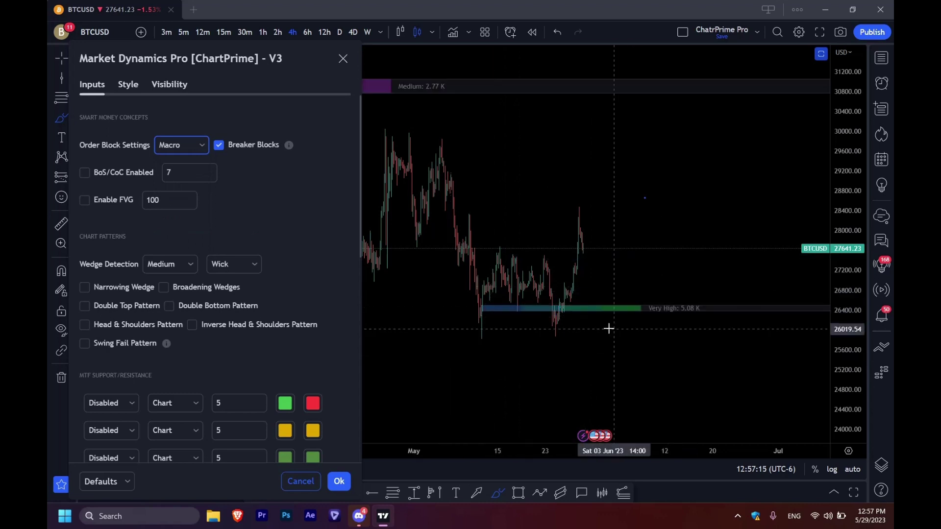
scroll(634, 255, "down", 3)
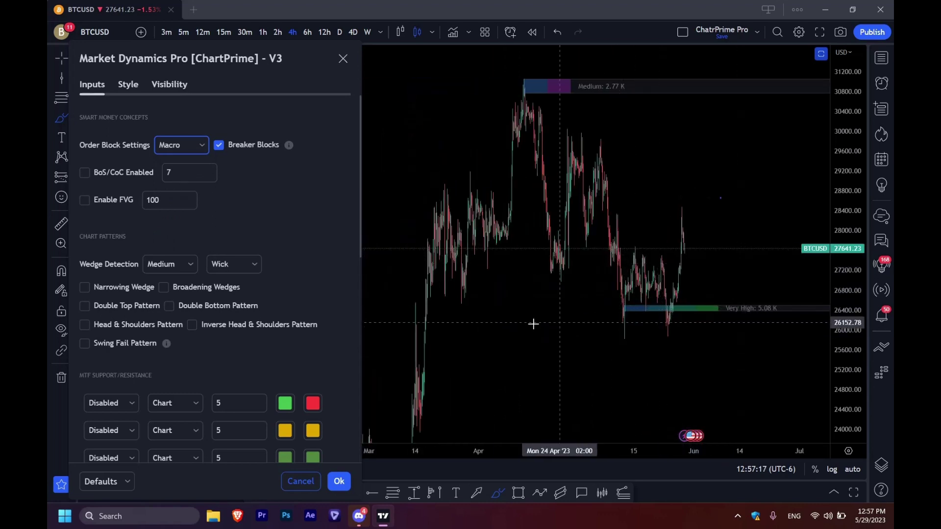
scroll(534, 321, "up", 2)
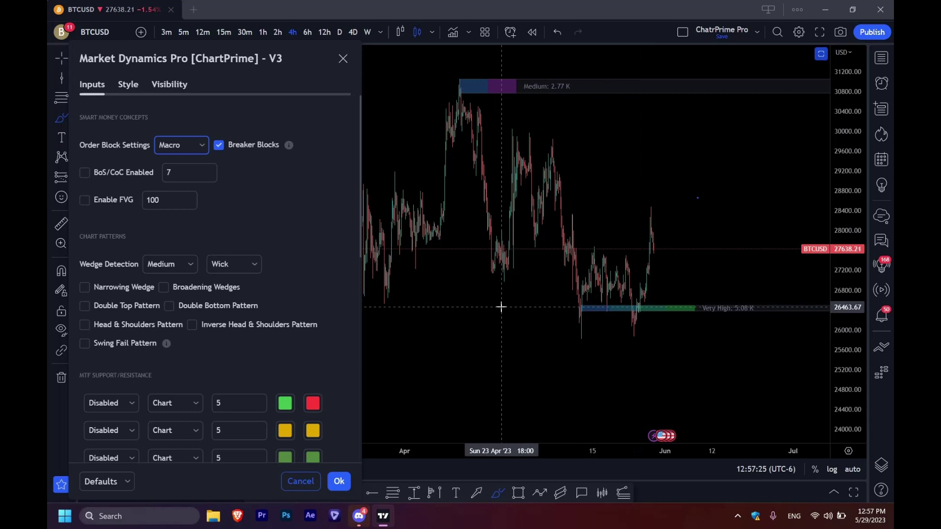
Step: Set Order Block Settings to Big and examine the breaker blocks near the latest candles
left_click(178, 146)
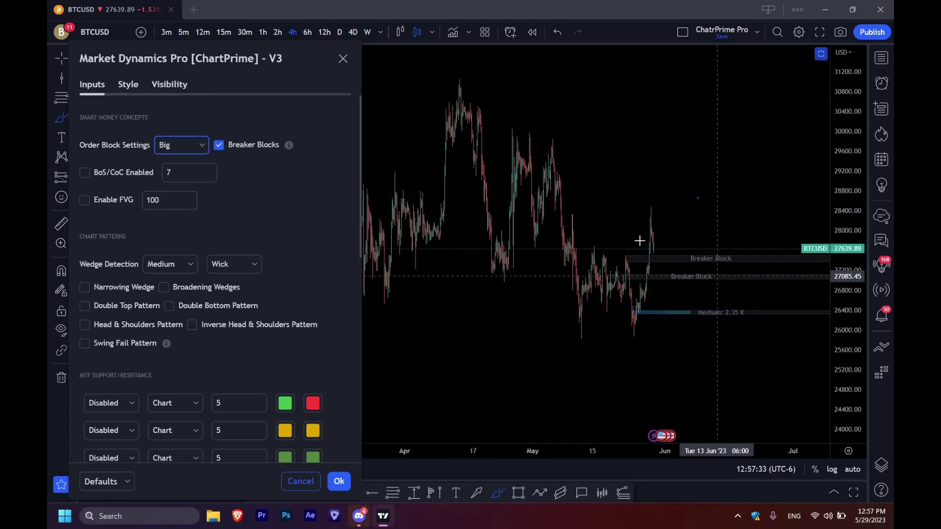
scroll(745, 257, "up", 1)
scroll(745, 257, "up", 1)
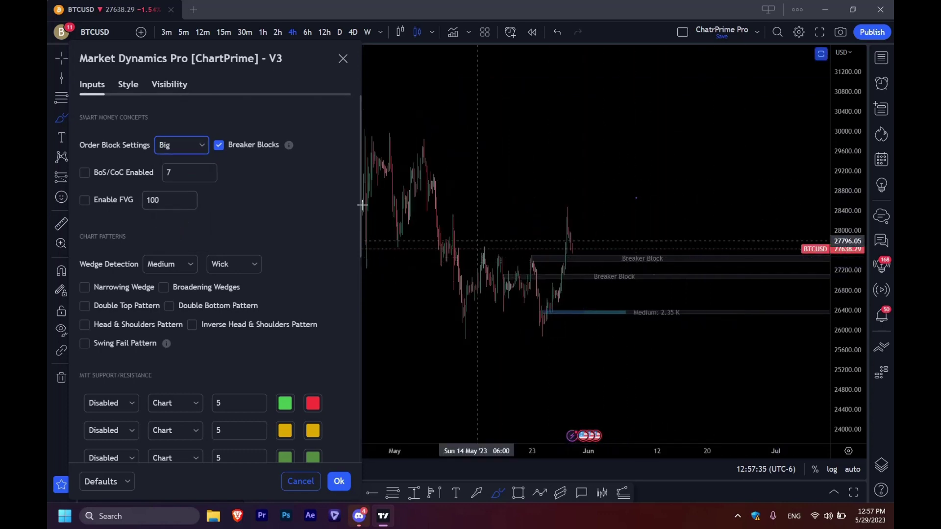
Step: Enable BoS/CoC in the Market Dynamics Pro indicator settings
left_click(219, 147)
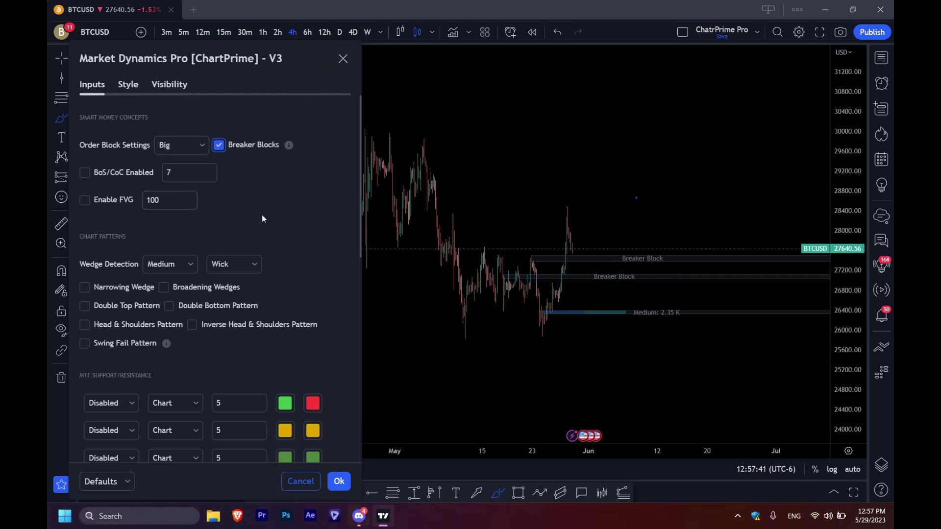
scroll(299, 201, "down", 3)
scroll(304, 199, "up", 3)
left_click(85, 172)
mouse_move(212, 80)
left_mouse_down()
mouse_move(260, 94)
mouse_move(464, 116)
mouse_move(227, 87)
left_mouse_up()
Step: Delete the stray brush stroke and enlarge the May candles around the BOS and ChoCh labels for inspection
left_click_drag(432, 344, 753, 333)
key("Delete")
left_click(62, 59)
mouse_move(504, 170)
left_mouse_down()
mouse_move(721, 168)
mouse_move(509, 171)
mouse_move(459, 185)
mouse_move(657, 204)
left_mouse_up()
left_click_drag(848, 205, 847, 154)
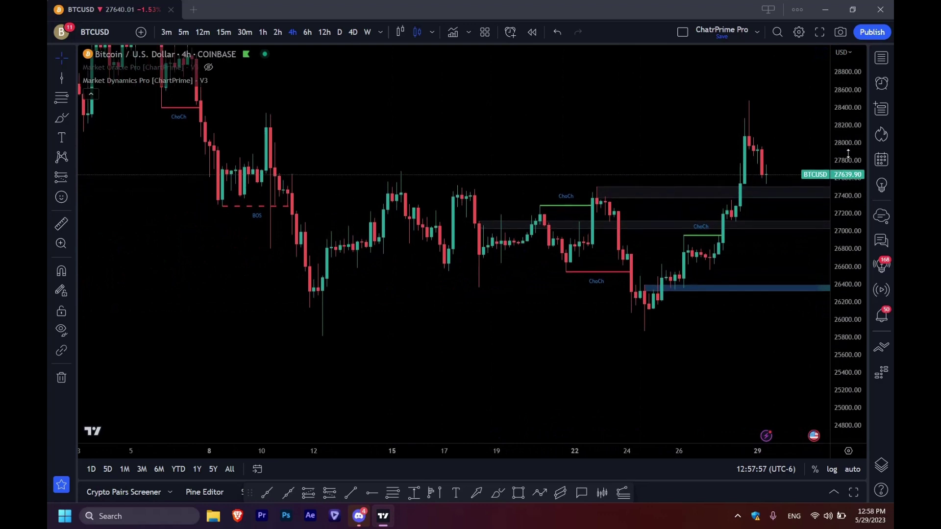
left_click_drag(606, 307, 474, 313)
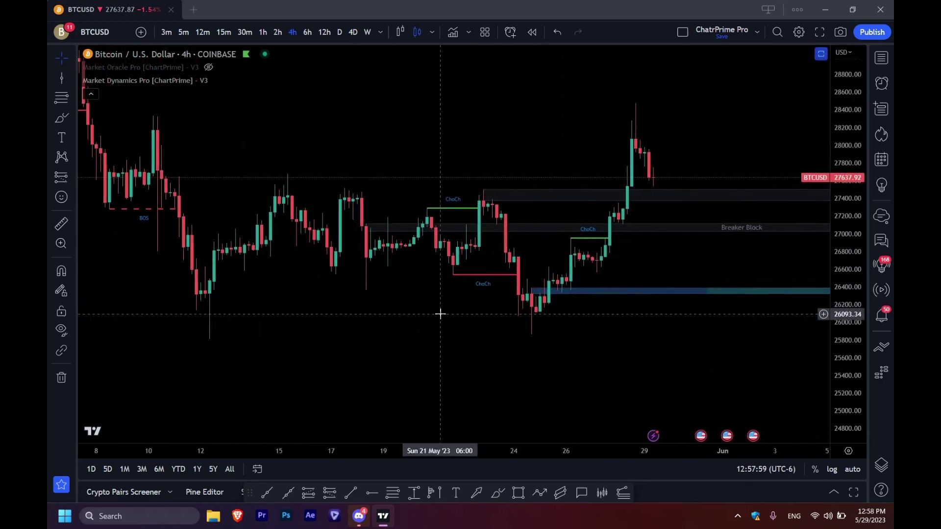
Step: Brush marks along the early May consolidation above the BOS line and along the drop that breaks it
left_click(61, 118)
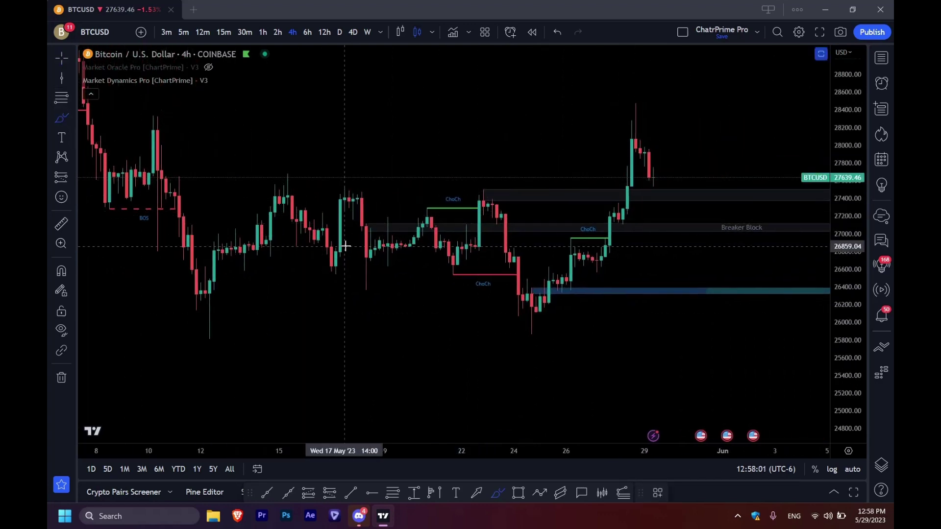
scroll(345, 245, "down", 2)
left_click_drag(237, 215, 242, 205)
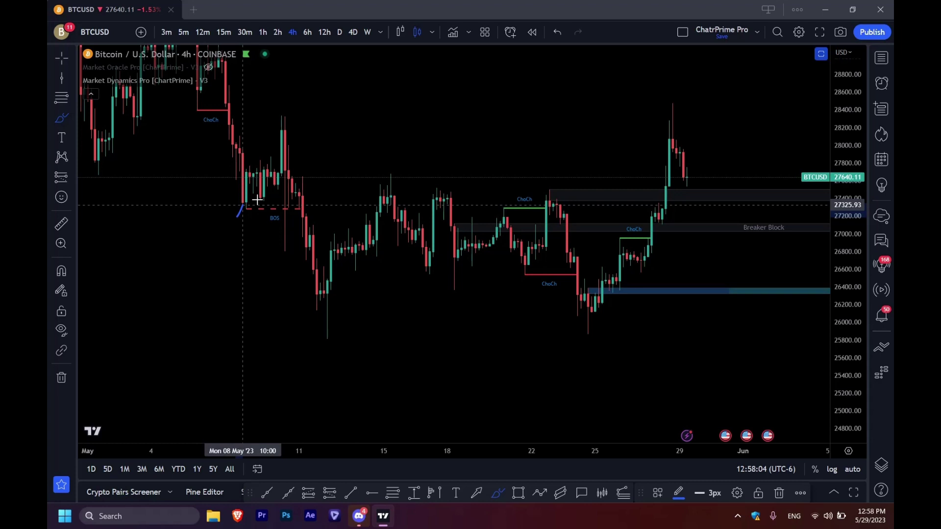
left_click_drag(243, 208, 282, 176)
left_click_drag(299, 174, 320, 287)
Step: Brush upper and lower range lines around the mid-to-late May candles, circle the upper ChoCh label, and mark the moves at both range edges
left_click_drag(433, 210, 563, 203)
left_click_drag(504, 202, 507, 198)
left_click_drag(428, 263, 595, 263)
left_click_drag(560, 190, 547, 245)
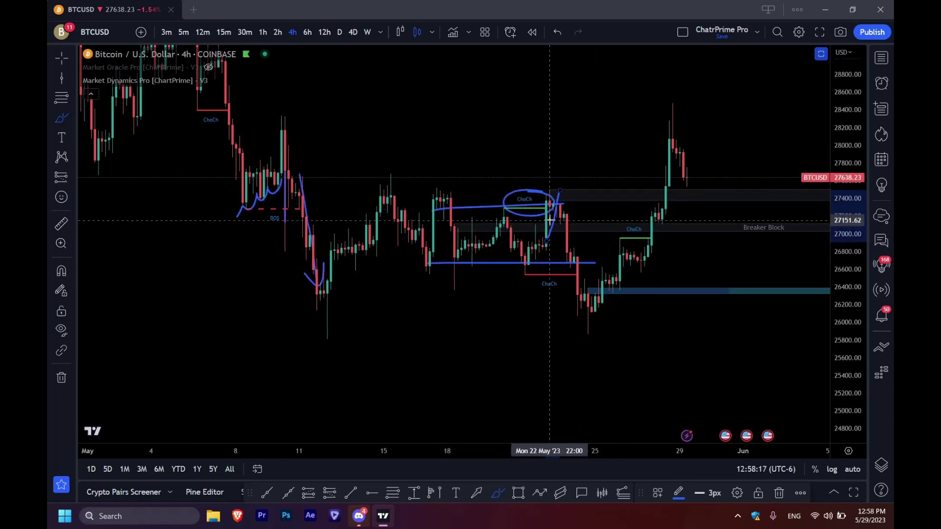
left_click_drag(580, 289, 557, 237)
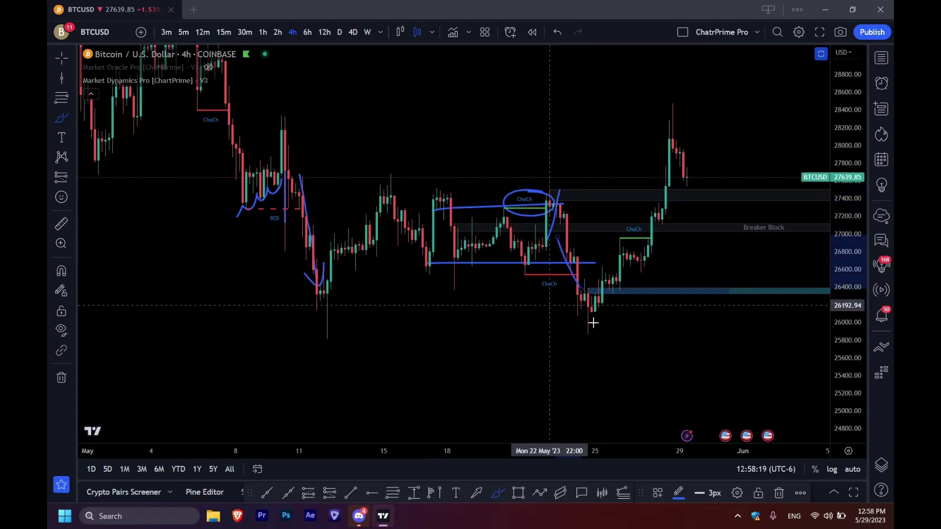
Step: Remove all brush drawings from the chart
left_click(61, 377)
left_click(138, 378)
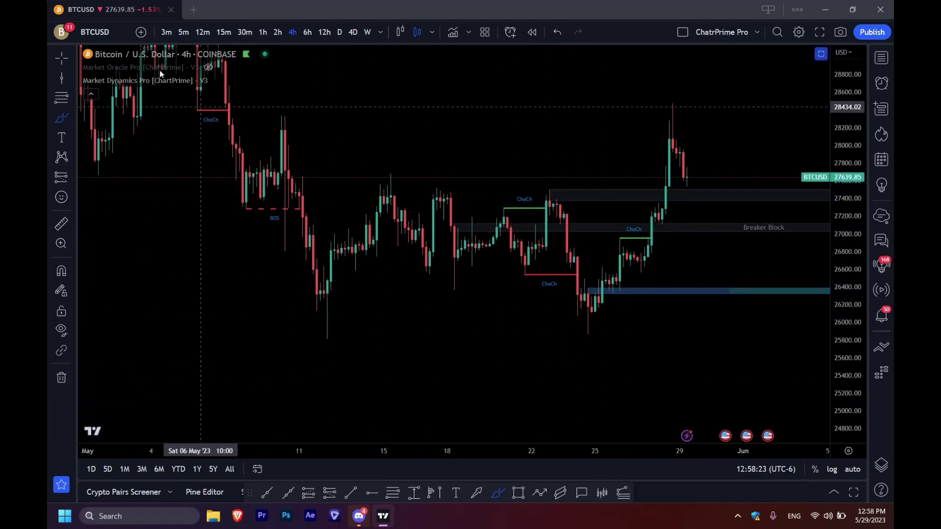
mouse_move(170, 88)
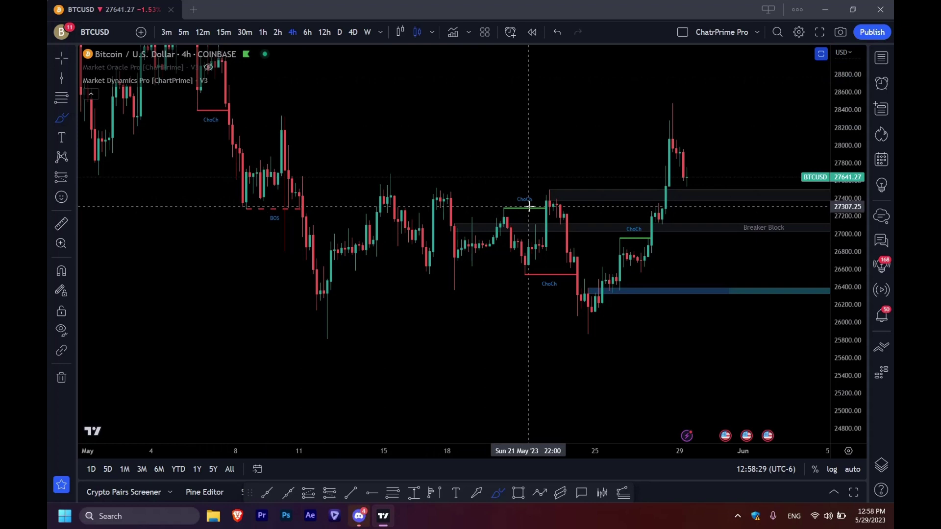
Step: Brush a line beneath the late May low and delete it
mouse_move(224, 83)
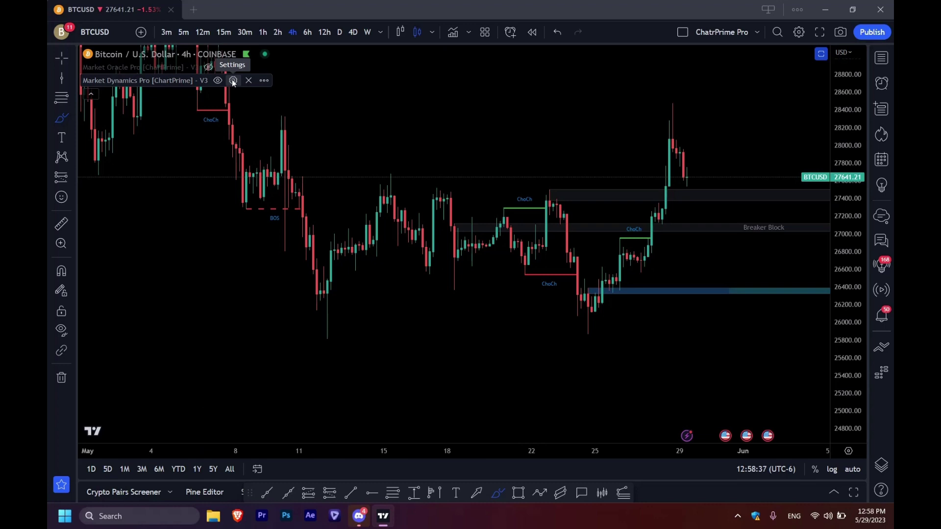
left_click_drag(629, 339, 374, 320)
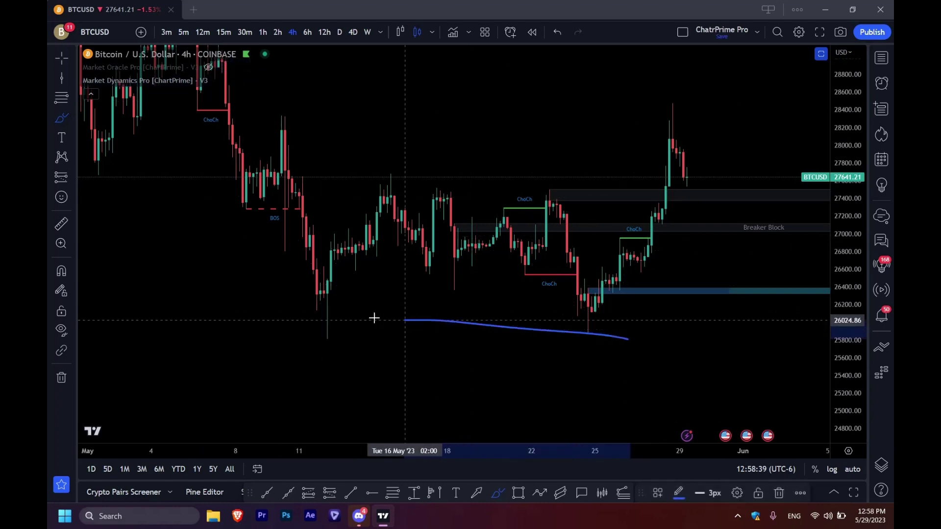
key("Delete")
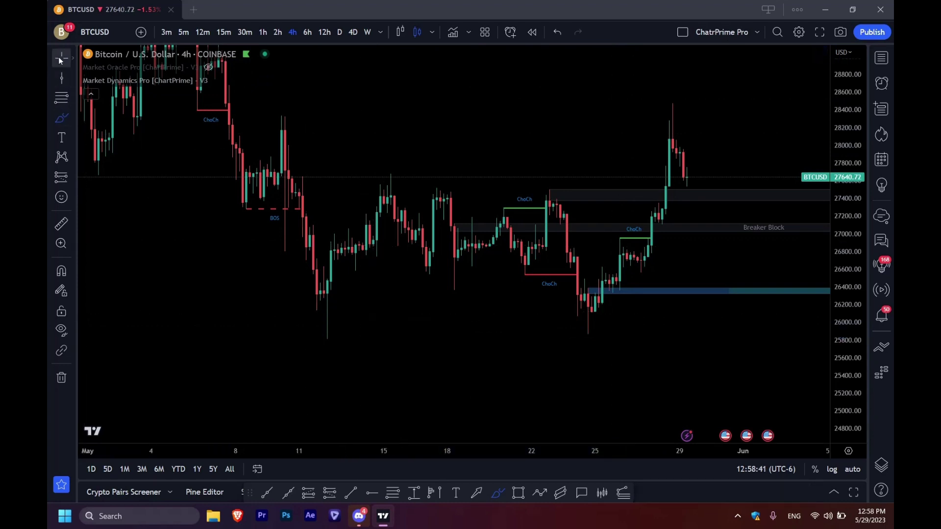
Step: Bring the latest candles and breaker blocks into view, and open and close the Market Oracle Pro settings
left_click(60, 59)
left_click_drag(595, 307, 336, 298)
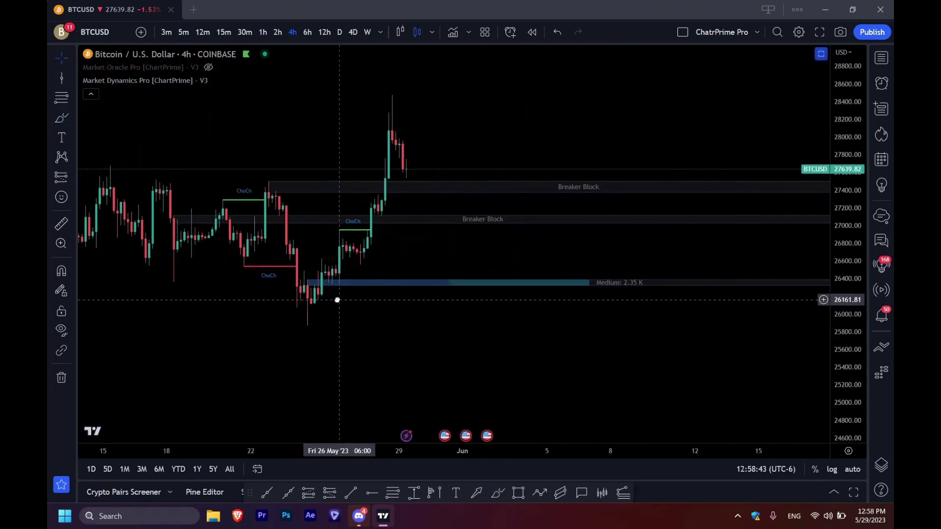
left_click_drag(529, 264, 577, 279)
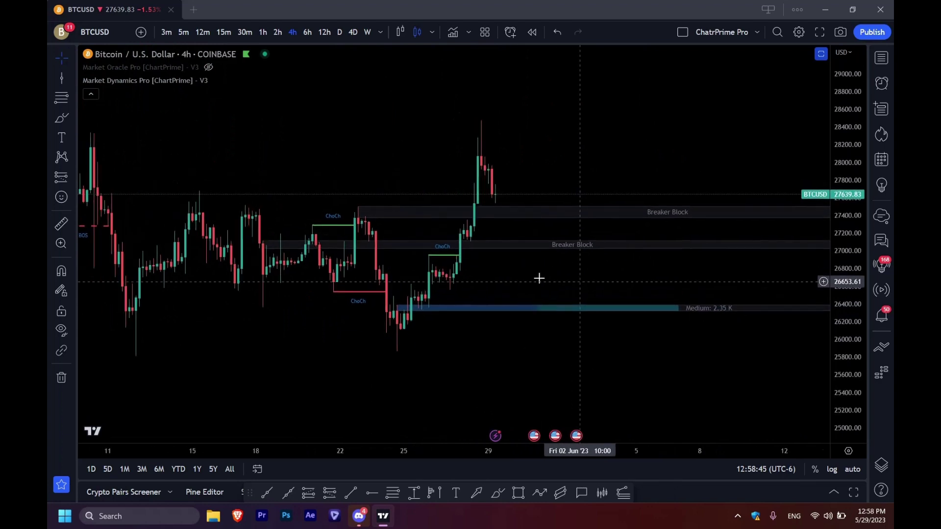
left_click(224, 67)
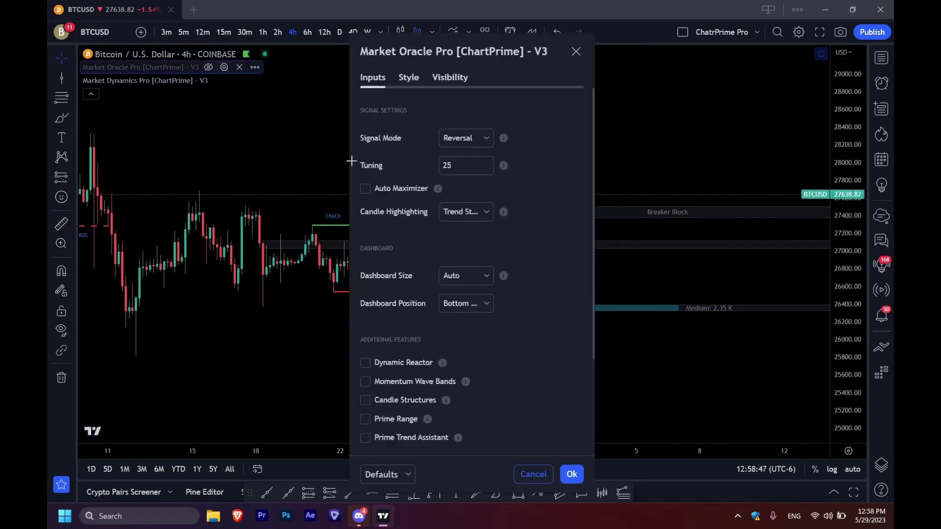
left_click(576, 51)
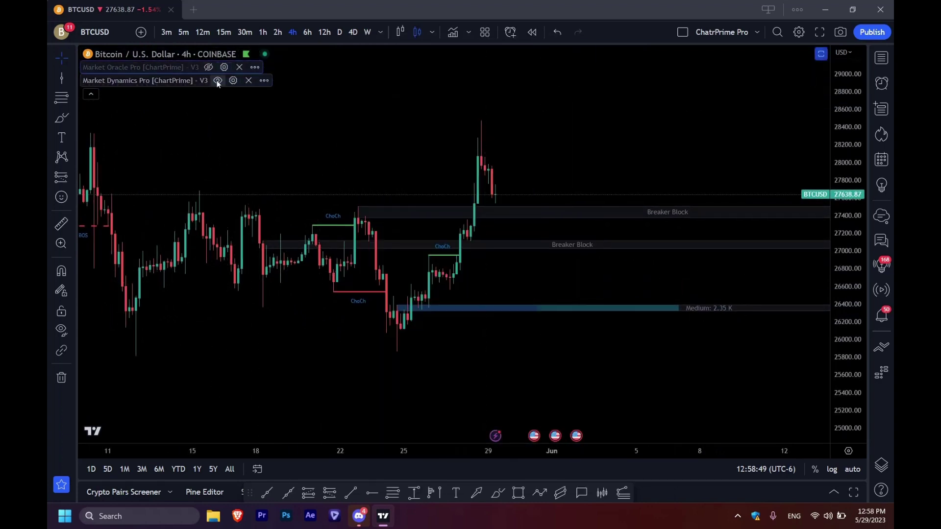
Step: Turn off BoS/CoC and enable FVG in the Market Dynamics Pro settings, with the settings window moved beside the candles
left_click(233, 81)
left_click_drag(522, 73, 275, 64)
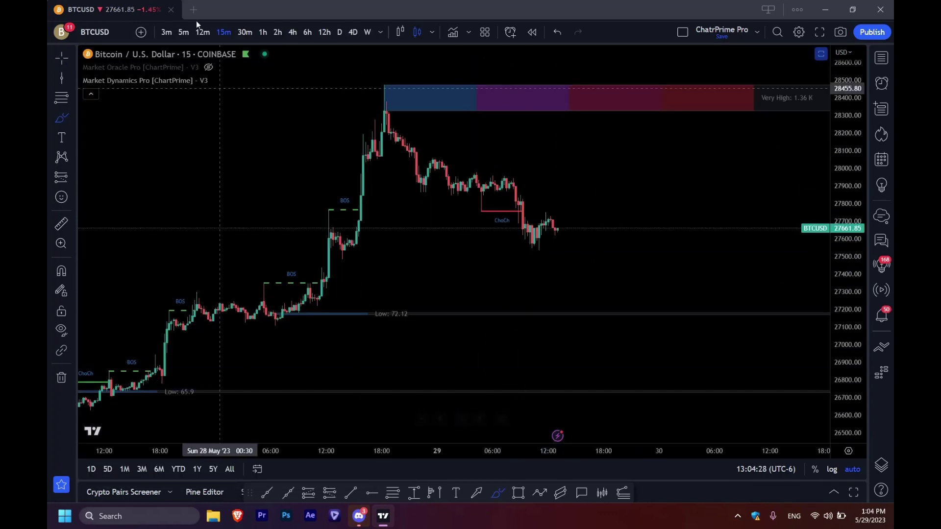
left_click(233, 81)
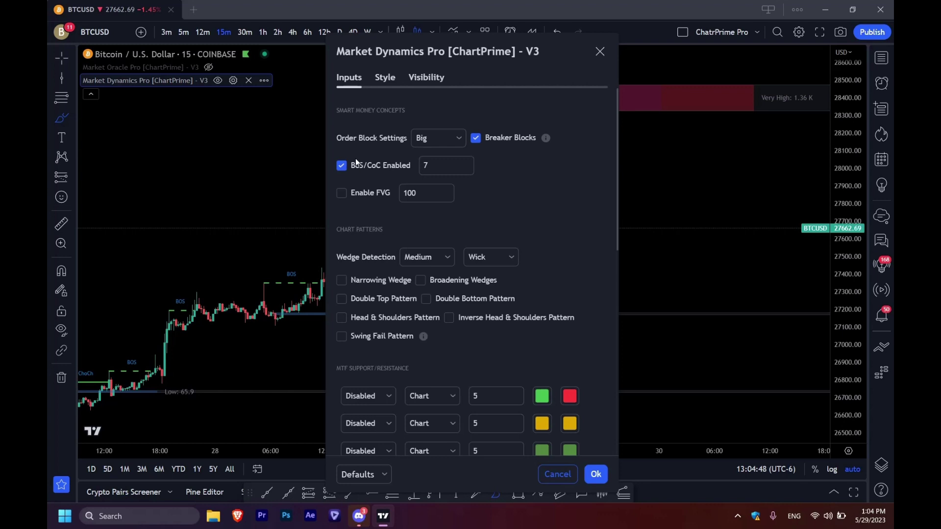
scroll(487, 204, "down", 1)
scroll(381, 230, "up", 1)
left_click(385, 195)
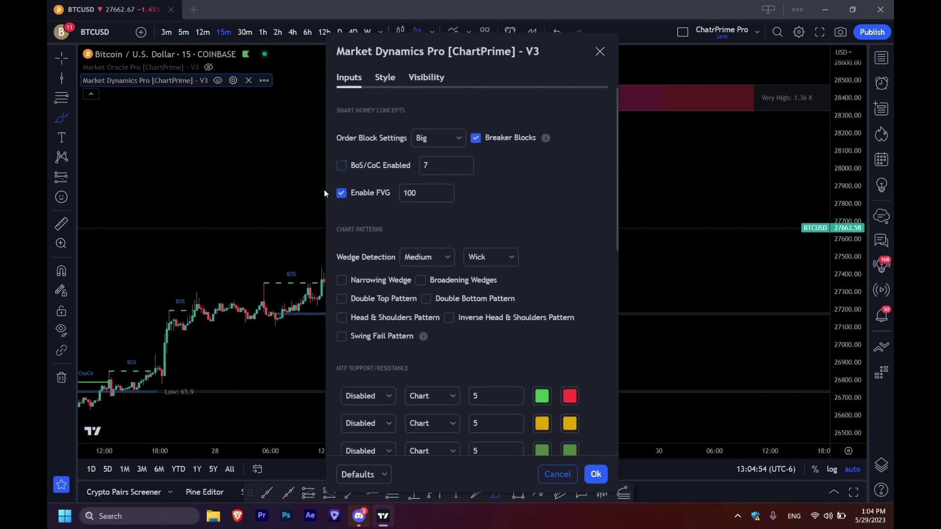
left_click_drag(485, 52, 732, 39)
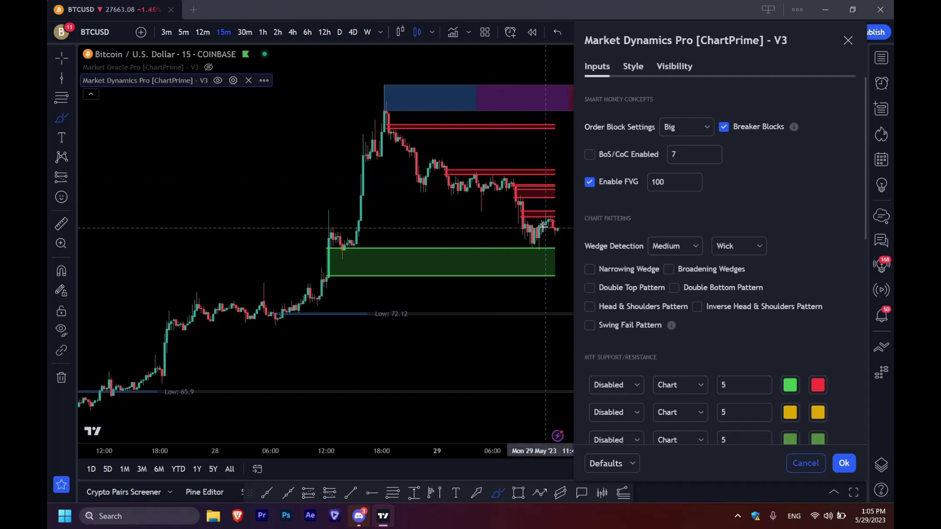
left_click_drag(698, 42, 678, 40)
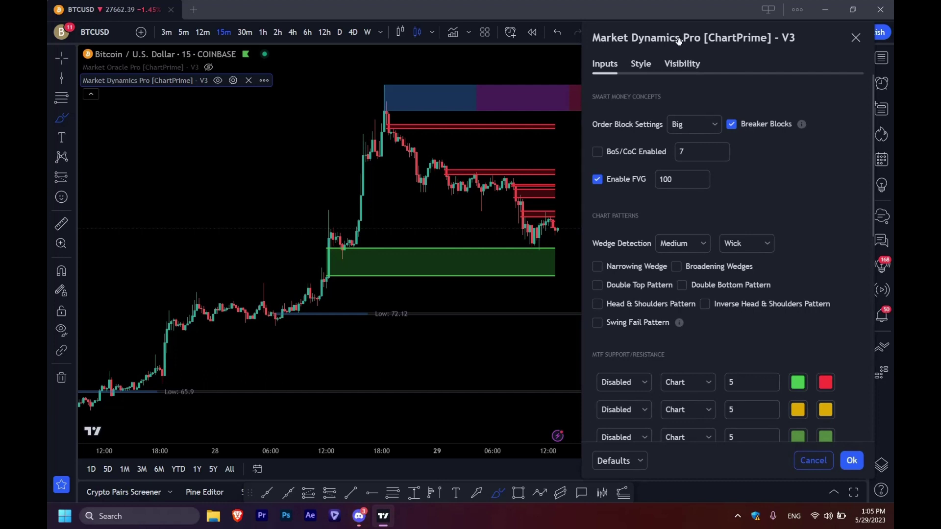
Step: Turn off Breaker Blocks and FVG, and enable the Narrowing Wedge pattern
left_click(731, 124)
left_click(597, 179)
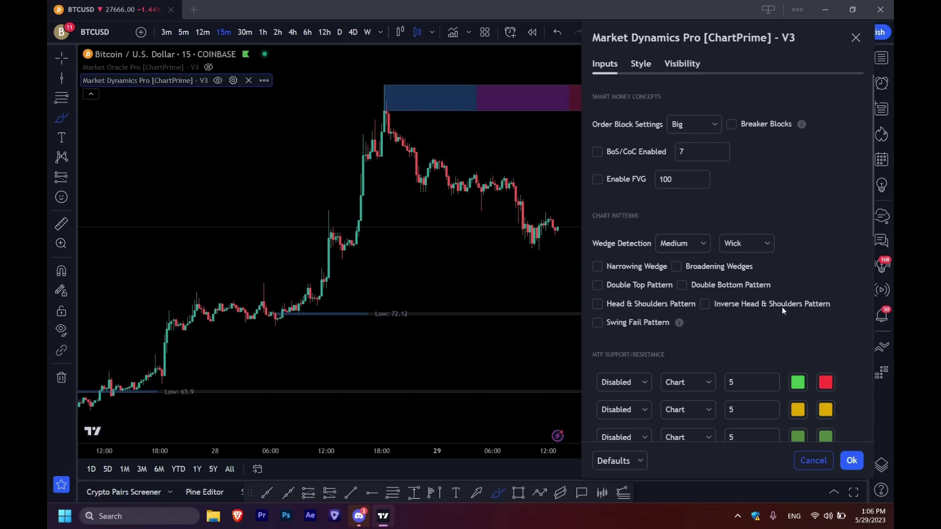
mouse_move(692, 40)
left_mouse_down()
mouse_move(726, 36)
mouse_move(702, 35)
left_mouse_up()
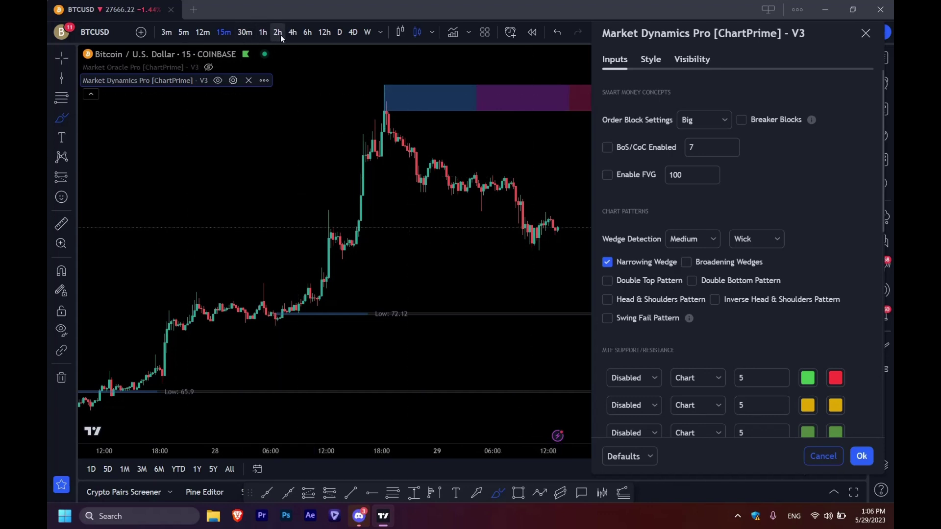
Step: Switch the chart to the 3-minute timeframe and reopen the Market Dynamics Pro settings beside the wedge
left_click(251, 32)
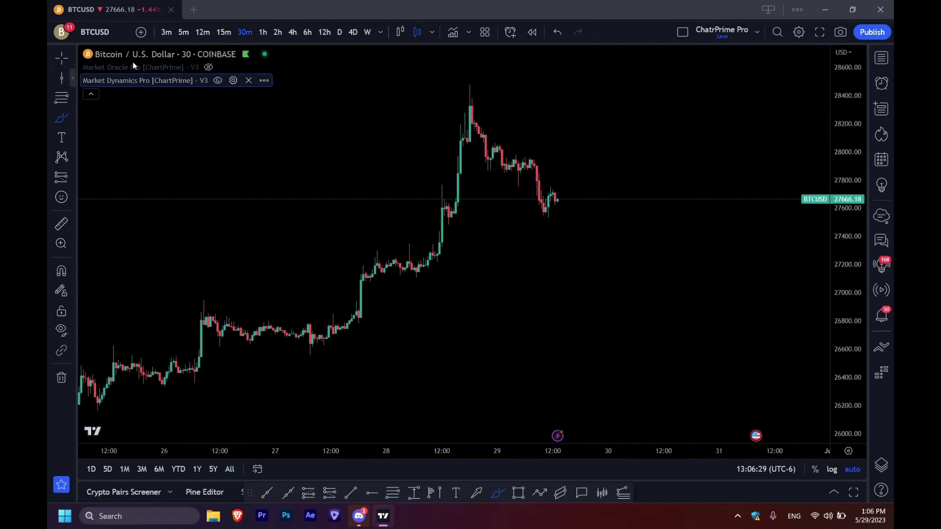
left_click(166, 32)
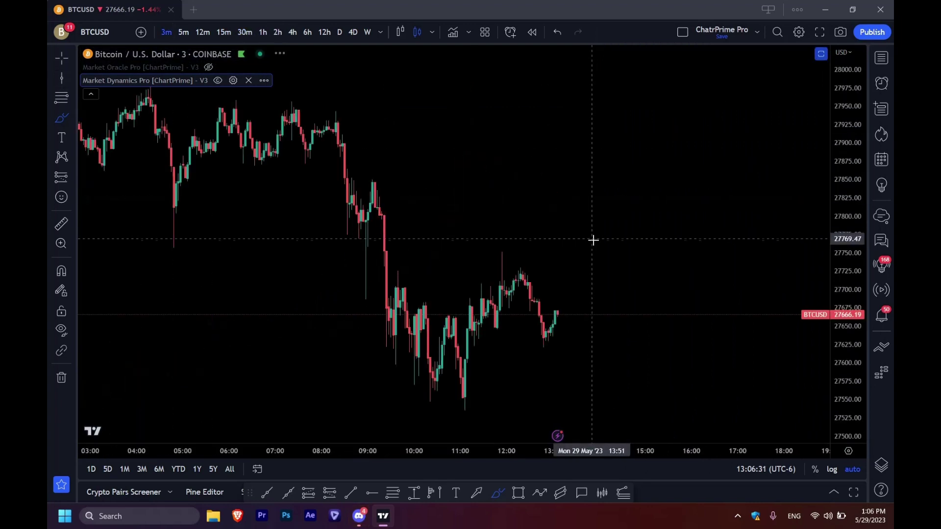
left_click(232, 79)
left_click_drag(431, 50, 692, 50)
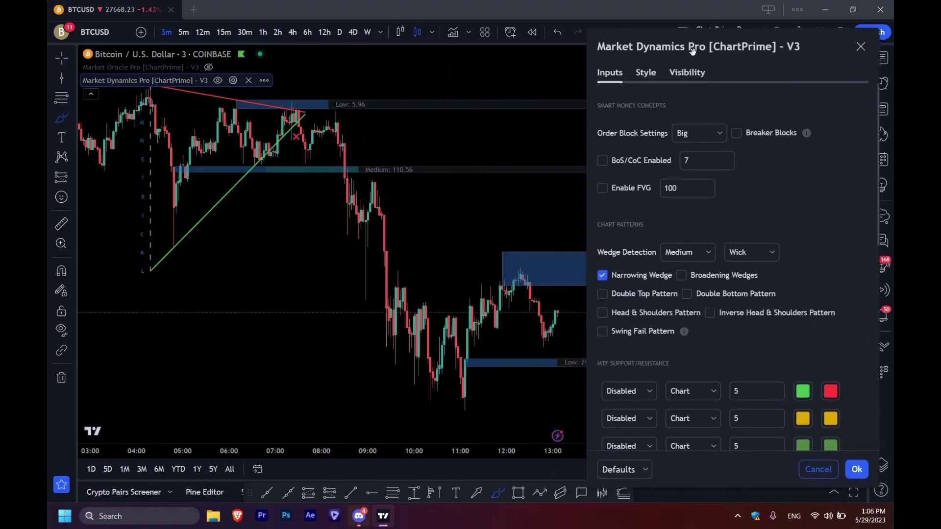
Step: Try the Broadening Wedges pattern on the 3-minute chart and turn it back off
left_click(691, 278)
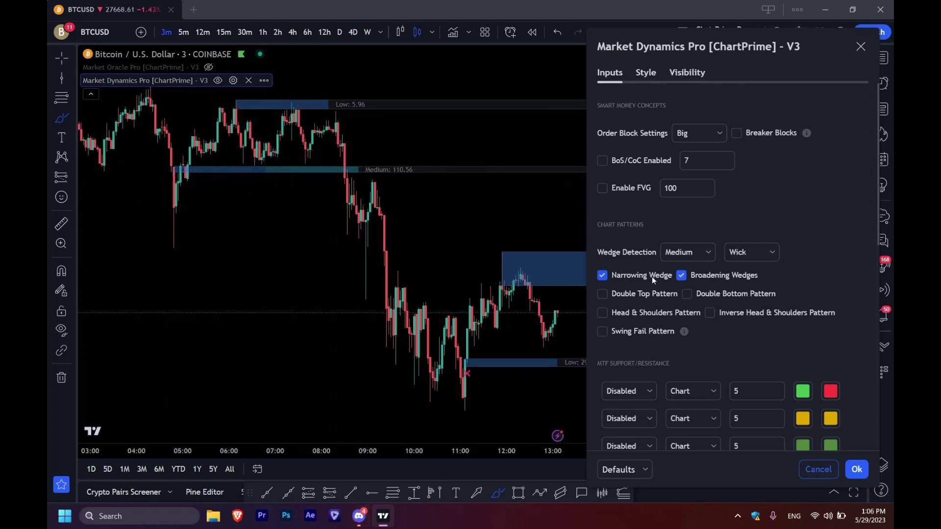
left_click(682, 276)
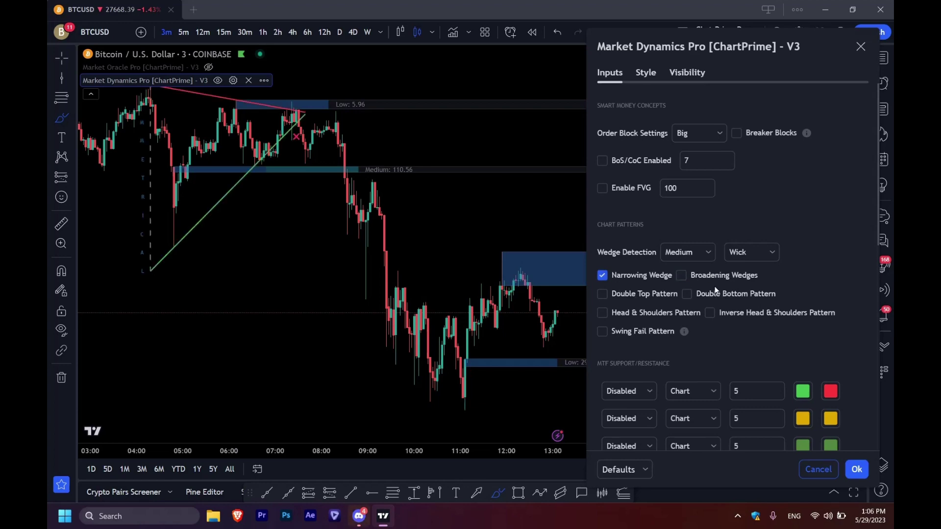
Step: Set Wedge Detection to Small, with the settings window moved off the latest candles, and close the settings
left_click_drag(719, 43, 198, 37)
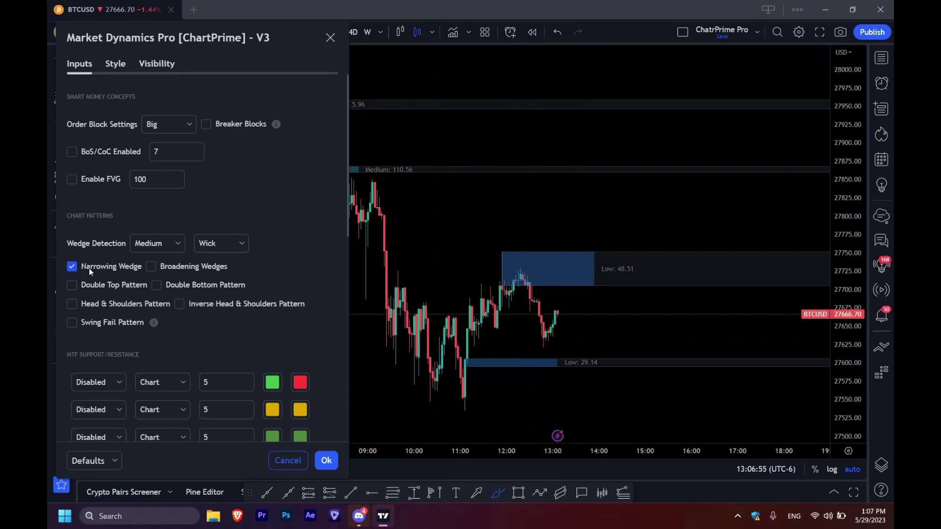
left_click_drag(199, 54, 515, 74)
left_click_drag(749, 65, 179, 42)
left_click(159, 248)
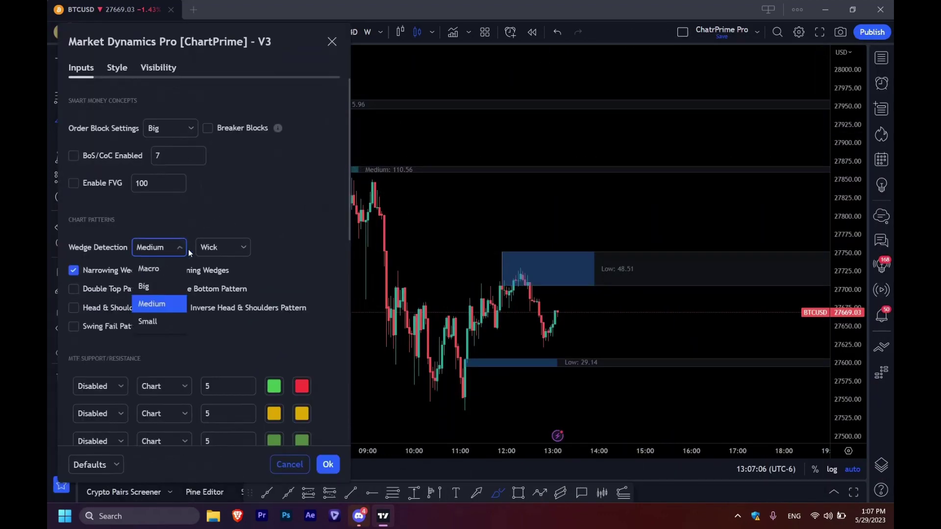
left_click(162, 321)
left_click_drag(200, 42, 223, 64)
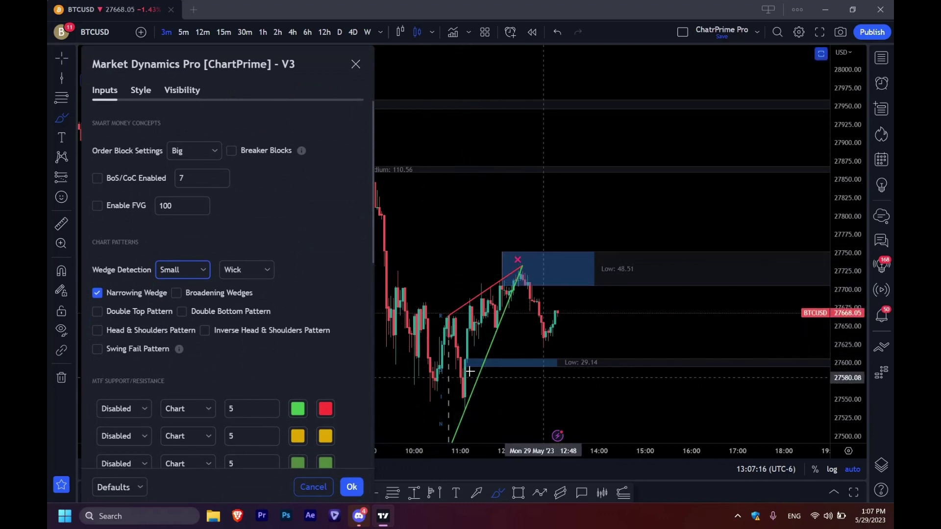
left_click(182, 268)
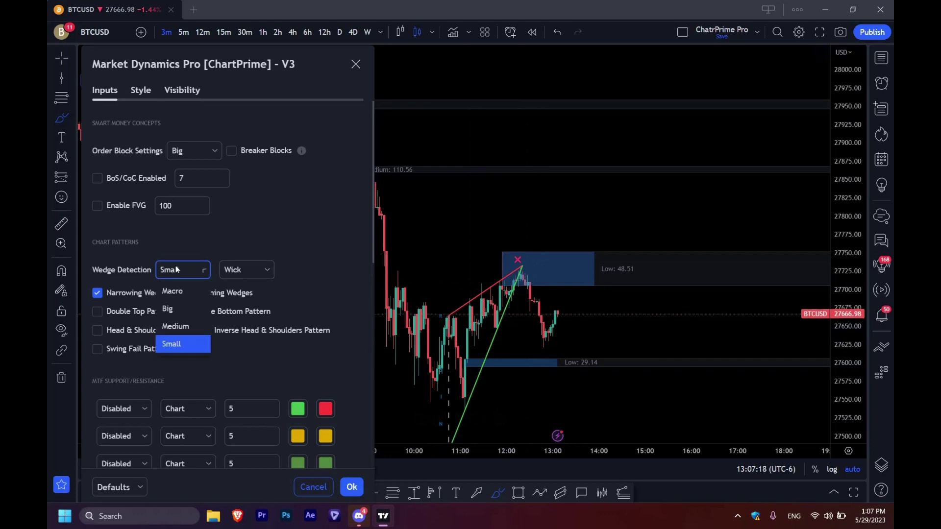
left_click(333, 235)
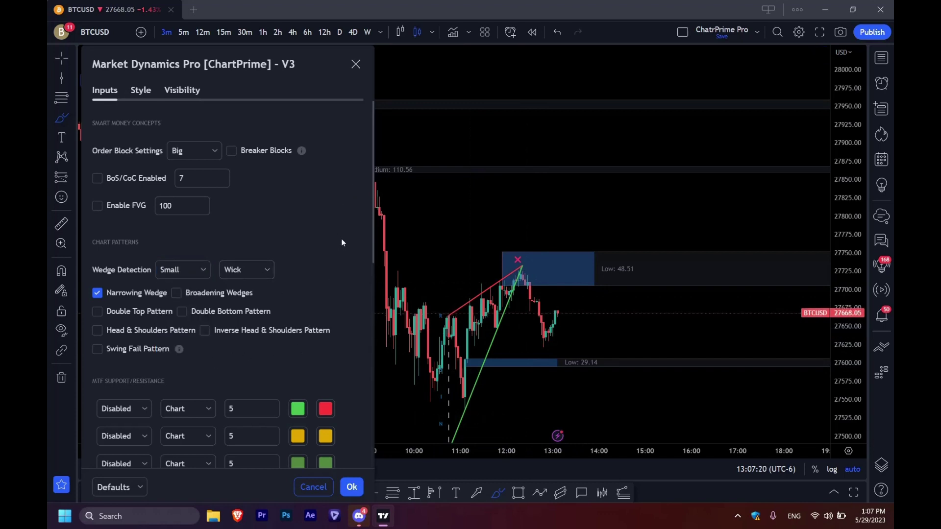
left_click(356, 64)
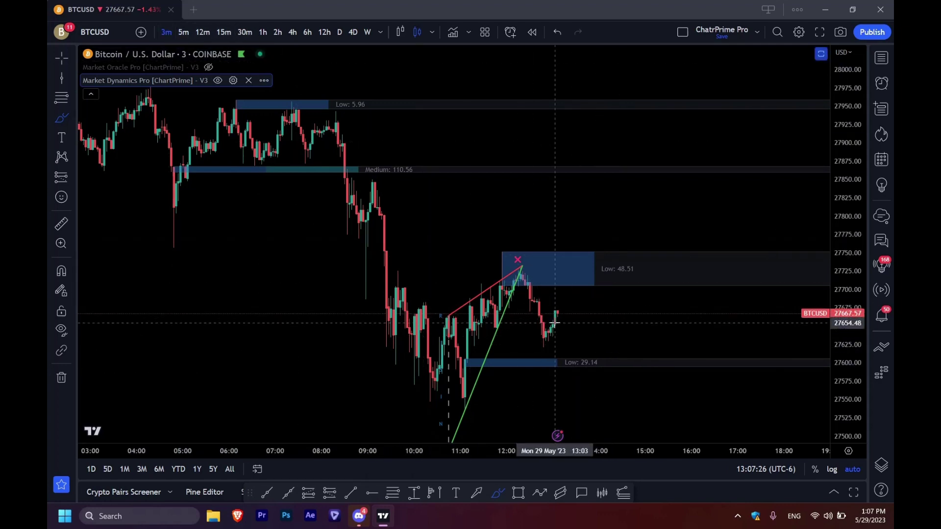
Step: Switch the chart to the 30-minute timeframe and reopen the Market Dynamics Pro settings beside the latest candles
left_click(72, 118)
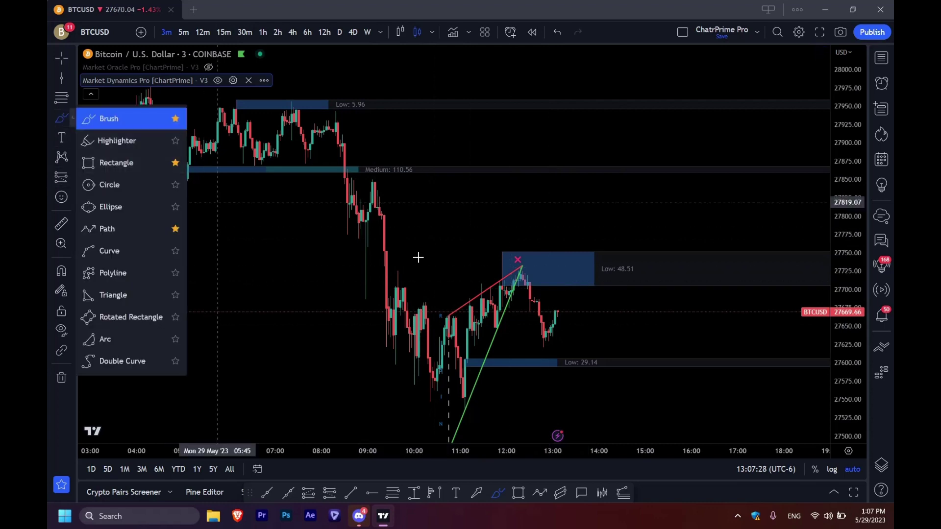
left_click(245, 31)
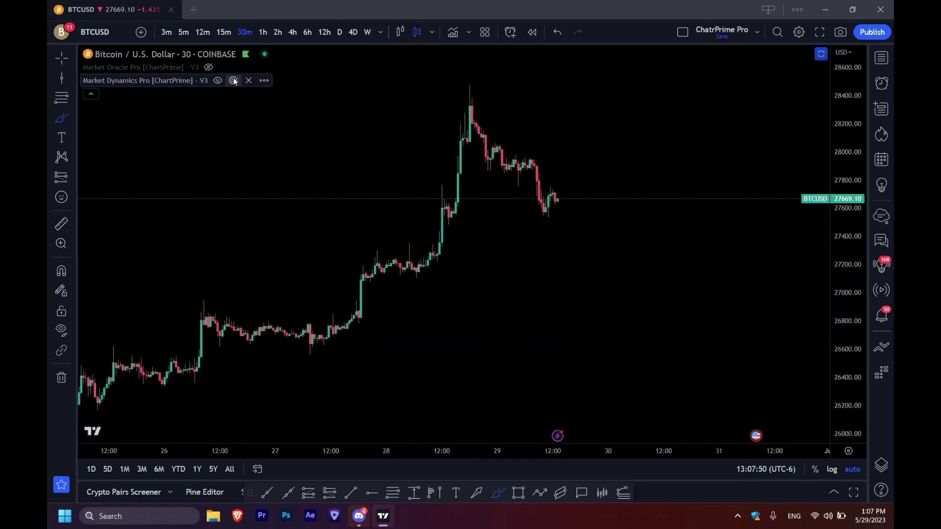
left_click(233, 81)
left_click_drag(456, 53, 209, 54)
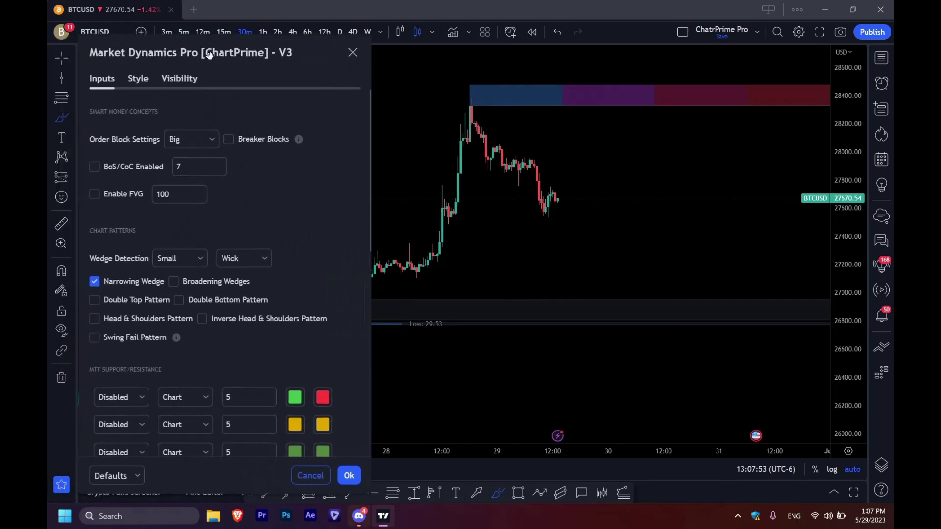
Step: Try Wedge Detection at Macro, Big and Medium on the 30-minute chart, and set it back to Small
left_click(204, 258)
left_click(184, 281)
left_click_drag(242, 60, 780, 74)
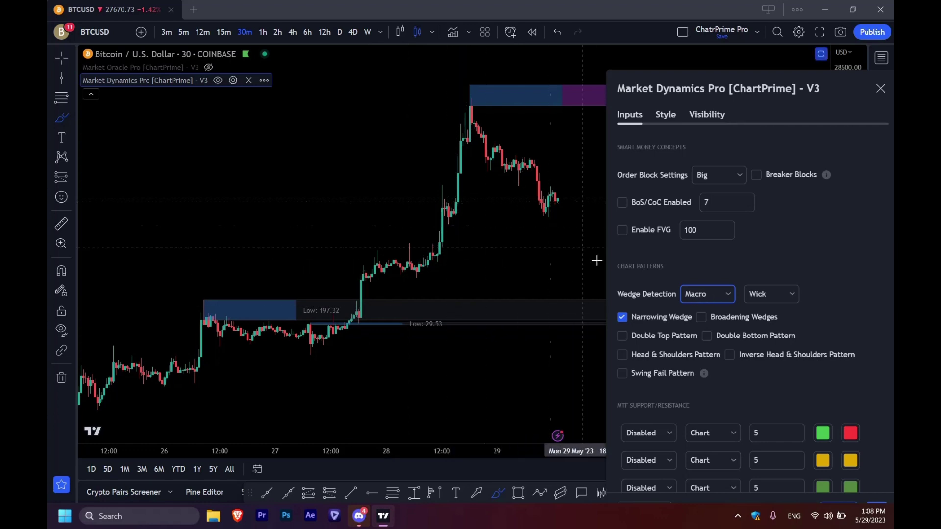
left_click(716, 295)
left_click(702, 334)
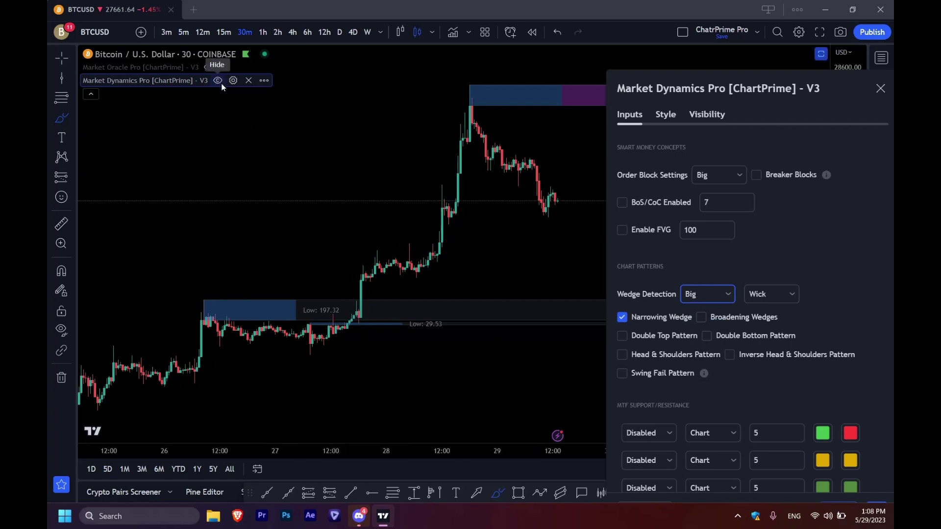
left_click(701, 293)
left_click(709, 351)
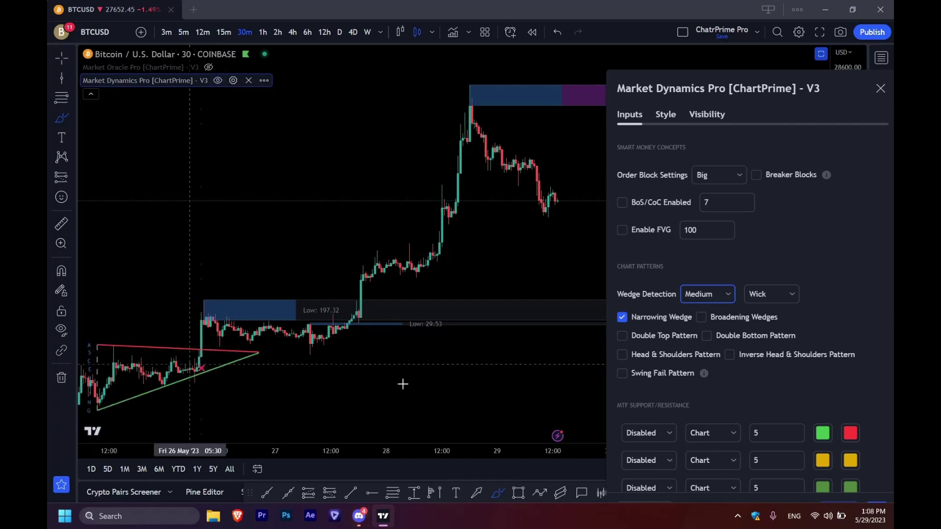
left_click(687, 301)
left_click(715, 369)
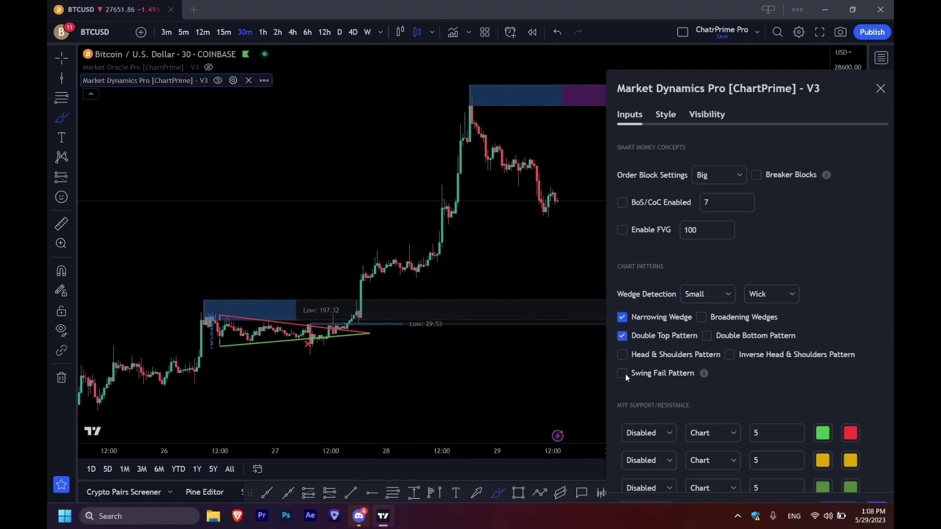
Step: Enable the Double Top, Head & Shoulders and Swing Fail patterns and close the settings
left_click(621, 354)
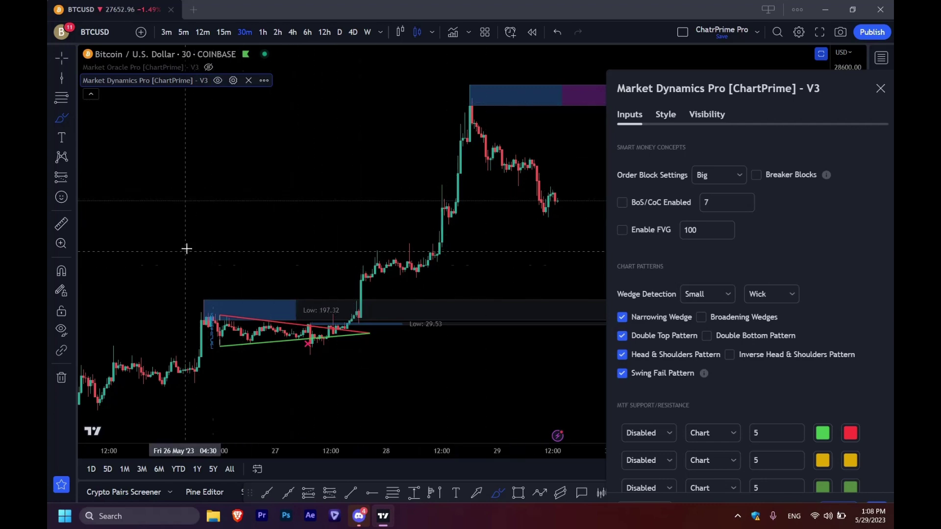
key("Escape")
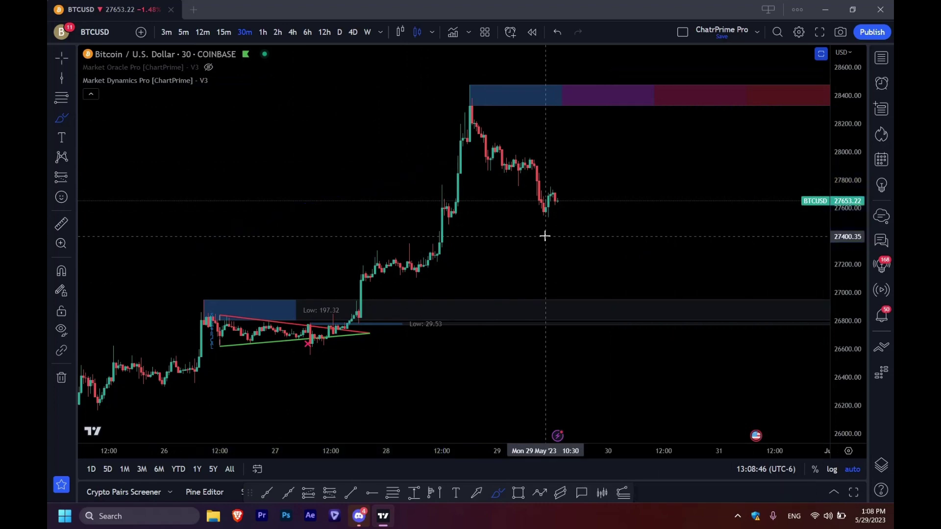
Step: Examine the head and shoulders patterns in the older candles around 20 to 22 May, and return to the latest candles
left_click(62, 58)
left_click_drag(132, 141, 490, 196)
left_click_drag(90, 210, 501, 219)
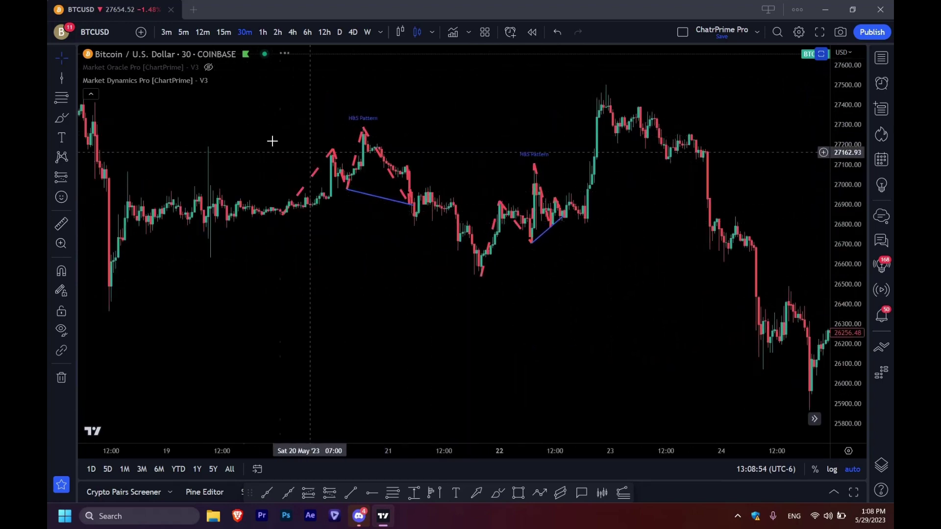
left_click_drag(272, 141, 571, 199)
left_click_drag(323, 206, 539, 208)
left_click_drag(245, 161, 157, 154)
left_click_drag(583, 177, 319, 172)
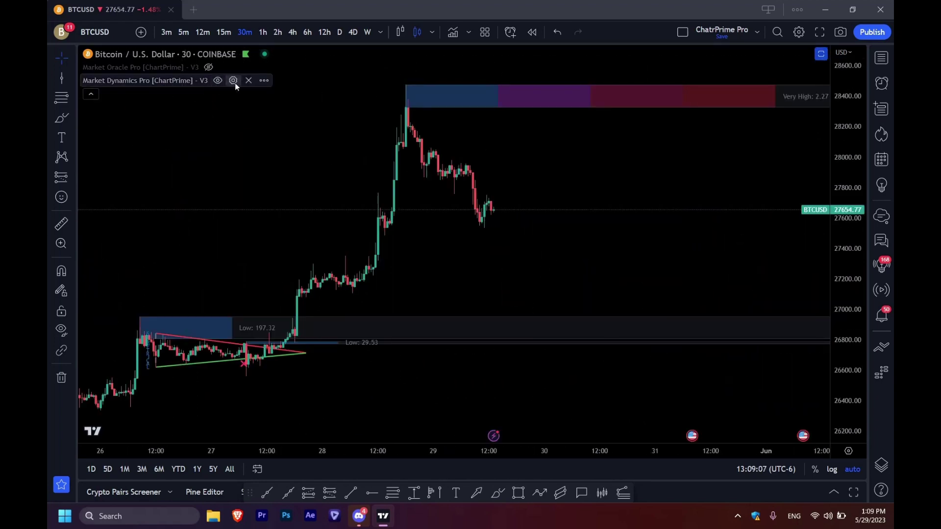
Step: Leave only Narrowing Wedge enabled among the chart patterns and apply the Market Dynamics Pro settings
left_click(234, 81)
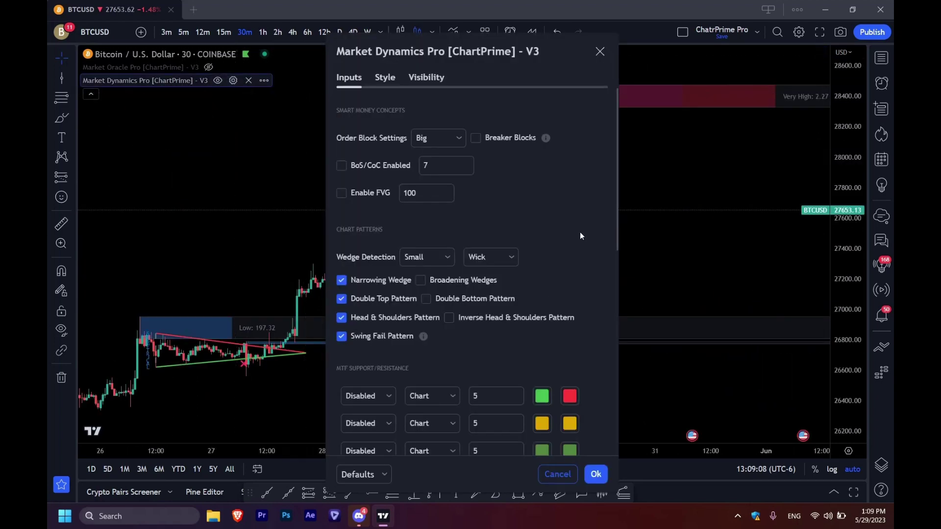
scroll(580, 236, "down", 3)
scroll(375, 128, "up", 2)
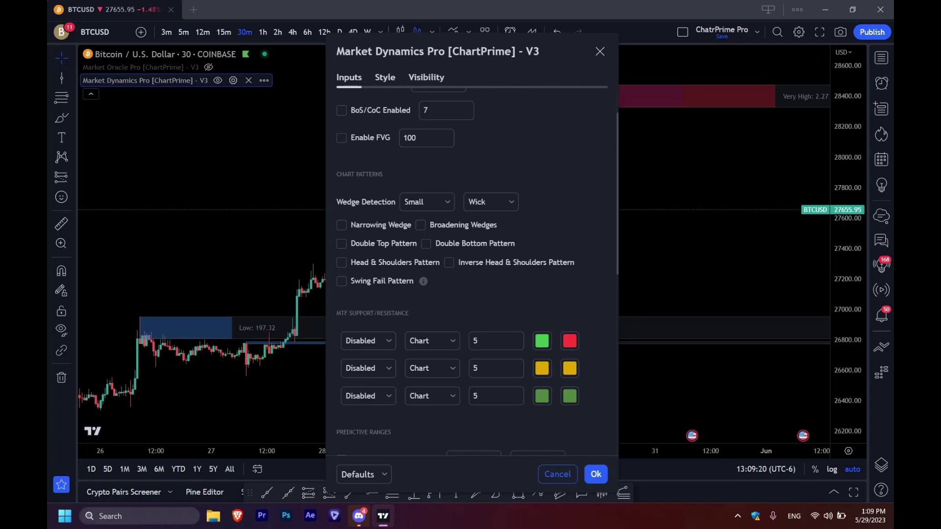
left_click(343, 225)
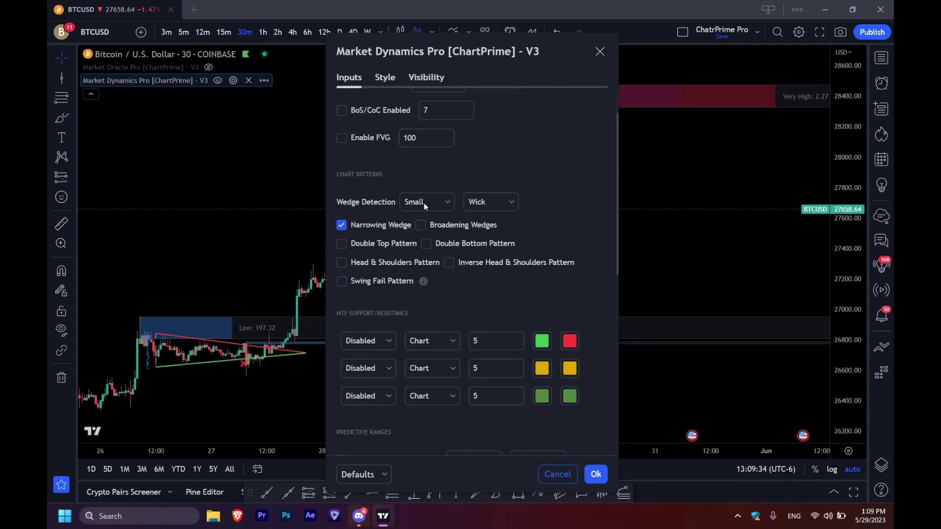
left_click(596, 473)
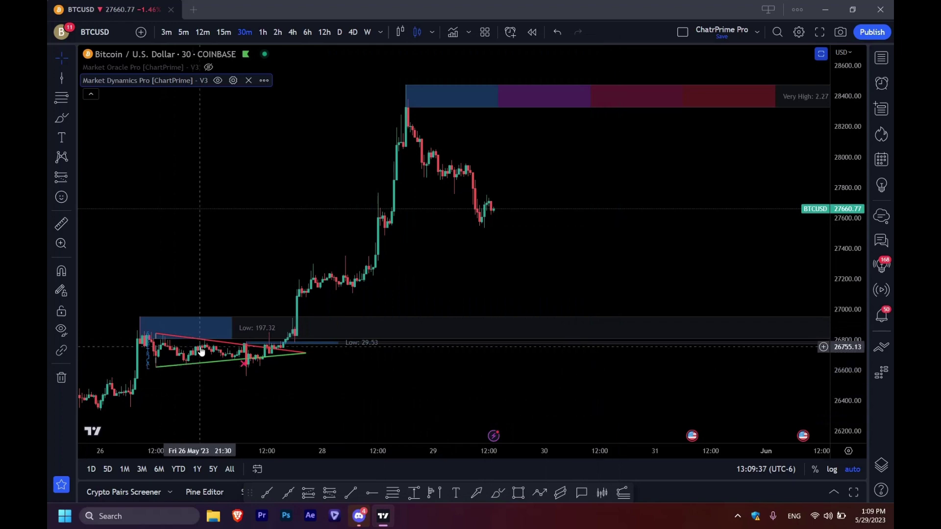
Step: Switch the chart to the 15-minute timeframe
scroll(250, 329, "down", 2)
scroll(259, 316, "up", 2)
type("15")
key("Return")
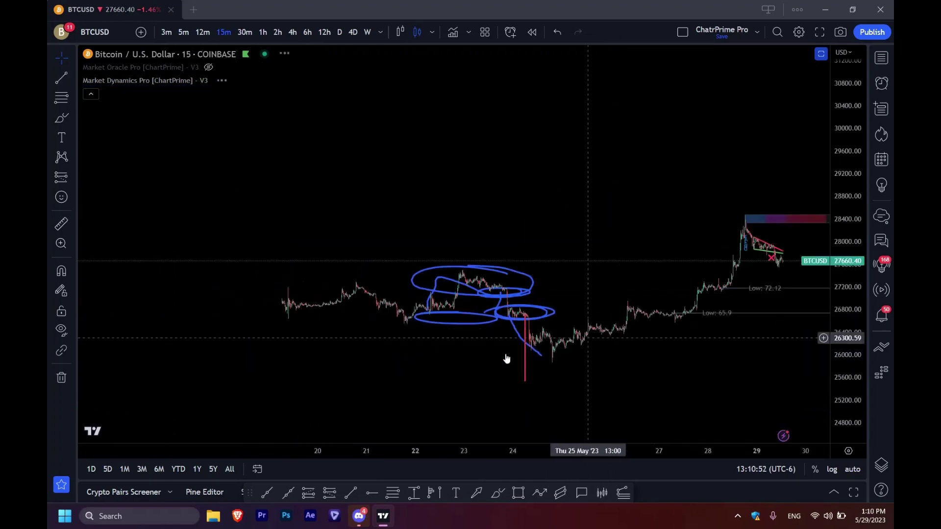
Step: Draw a vertical trend line across the falling wedge's wide end, about 28088 to 27855, and move it to the breakout below the lower wedge line
scroll(693, 328, "up", 3)
scroll(766, 300, "up", 1)
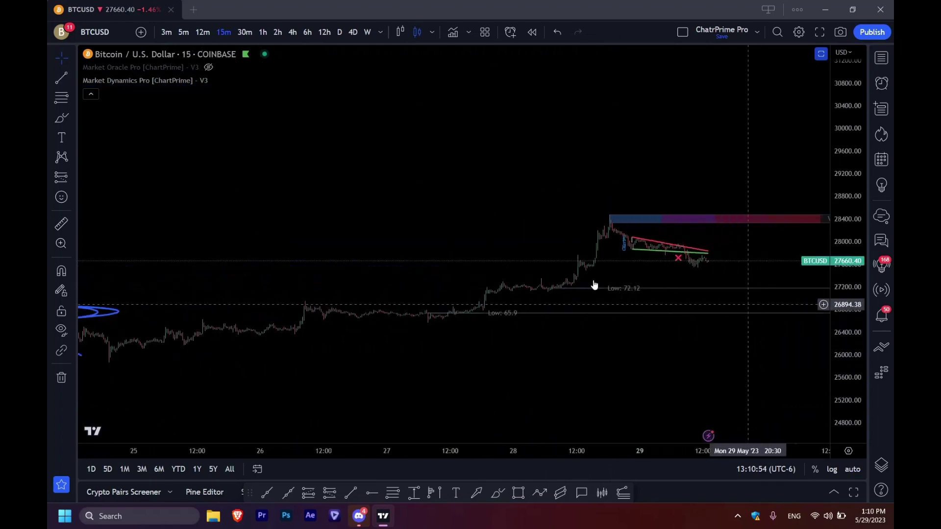
scroll(670, 302, "down", 2)
left_click_drag(843, 356, 843, 338)
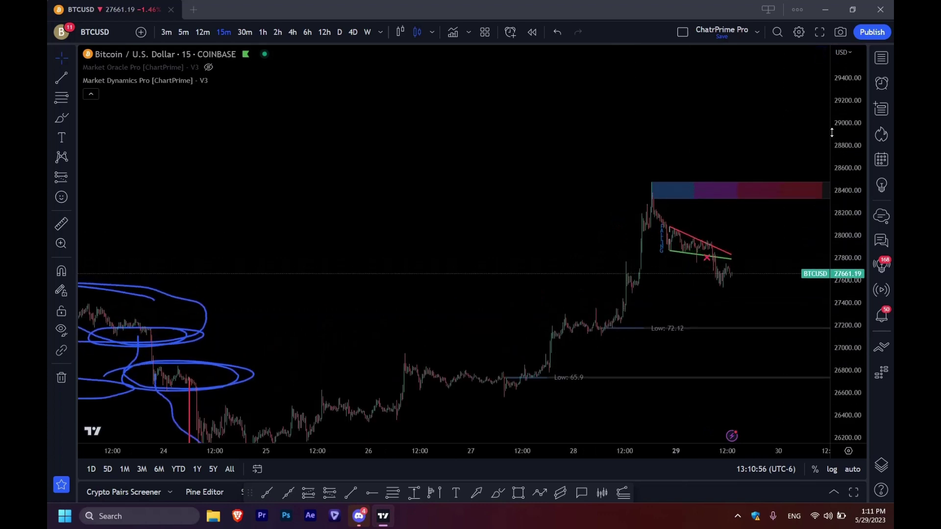
scroll(716, 242, "up", 4)
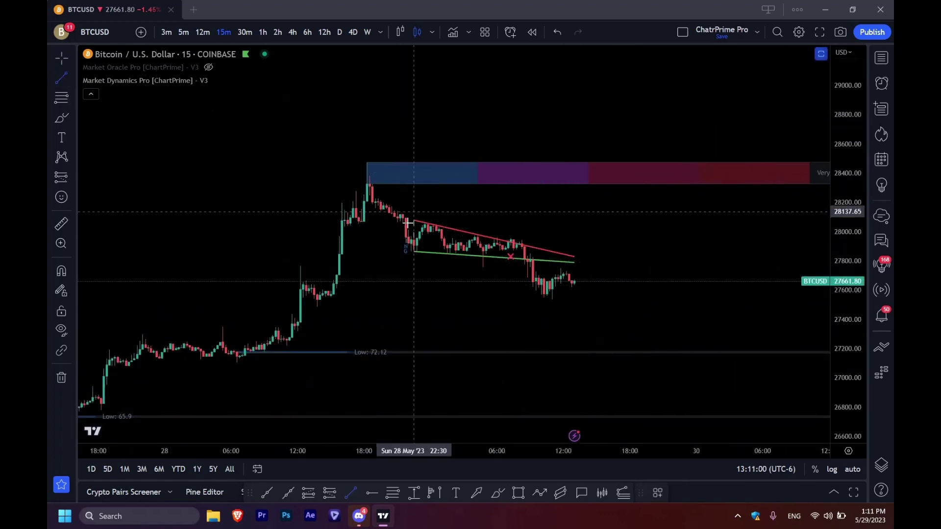
key("alt+t")
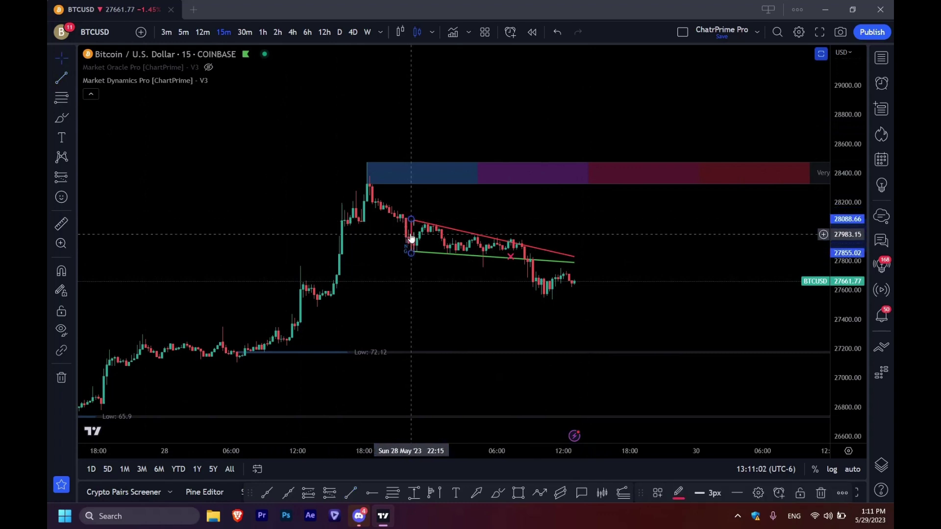
mouse_move(524, 258)
left_mouse_down()
mouse_move(524, 292)
mouse_move(524, 275)
left_mouse_up()
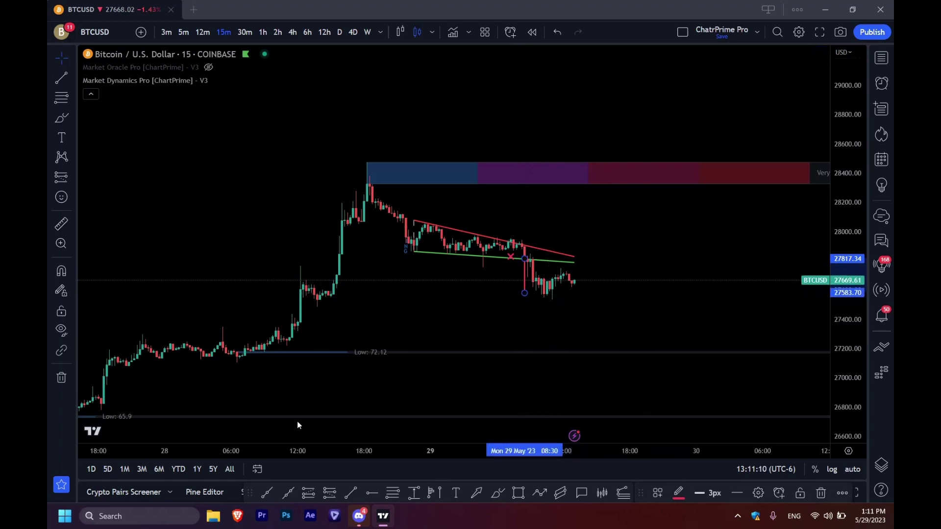
Step: Review the chart pattern options and Wedge Detection sizes in the Market Dynamics Pro settings, and cancel without changes
left_click(233, 81)
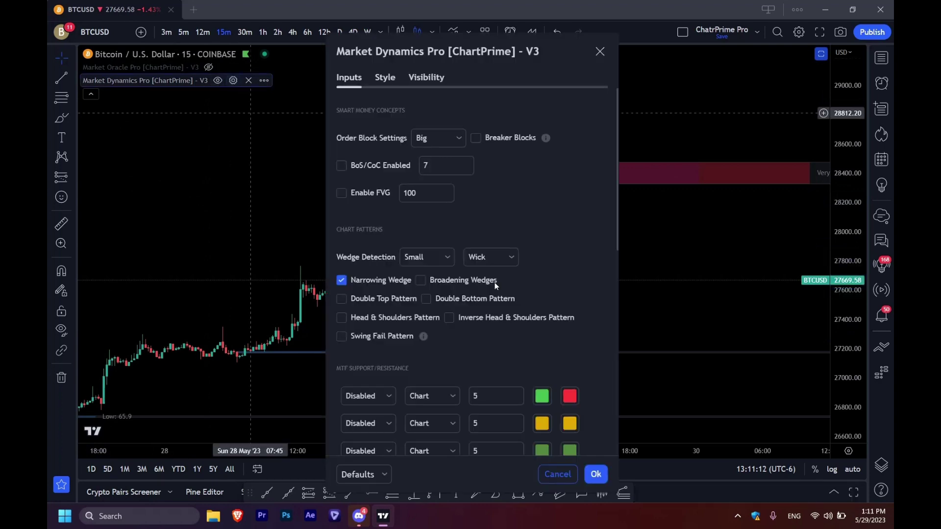
scroll(560, 244, "down", 1)
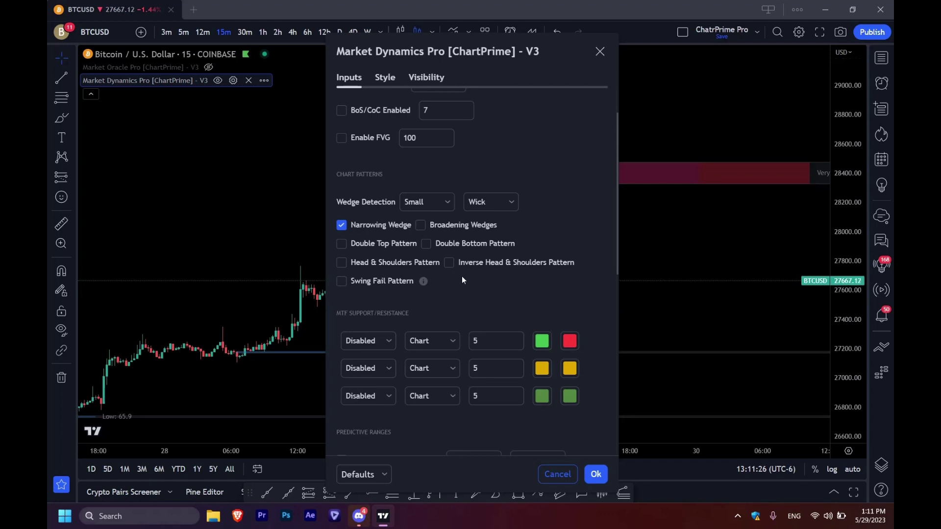
left_click(436, 205)
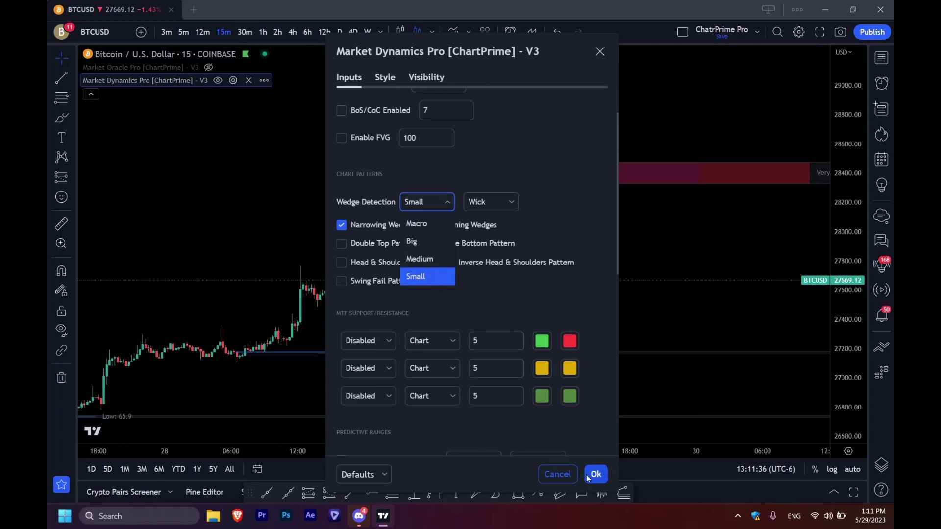
left_click(560, 475)
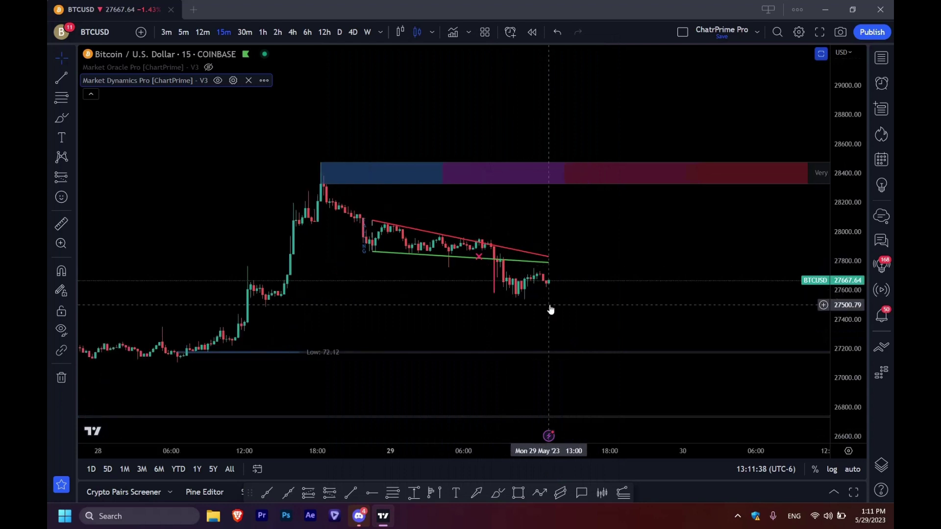
Step: Circle the falling wedge's breakout and the latest candles with a freehand brush stroke
left_click(61, 117)
mouse_move(575, 243)
left_mouse_down()
mouse_move(537, 219)
mouse_move(581, 245)
left_mouse_up()
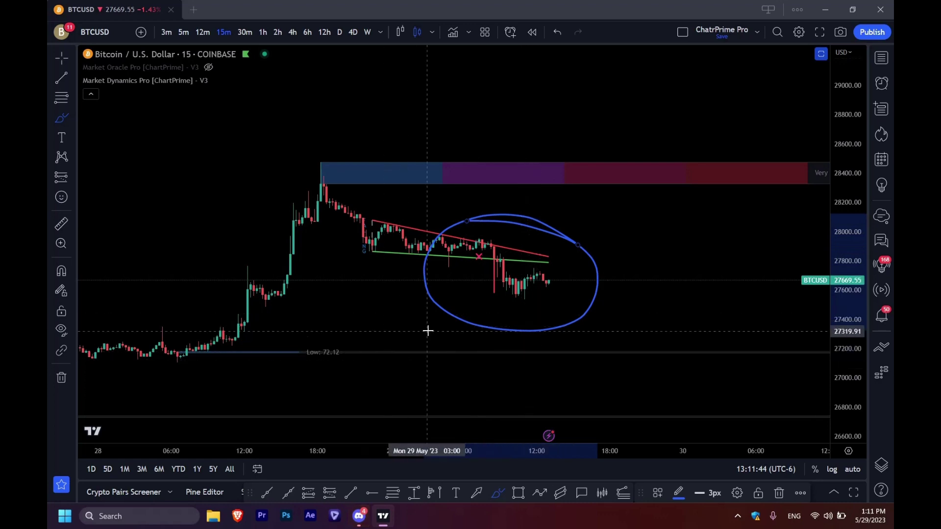
mouse_move(426, 330)
left_mouse_down()
mouse_move(474, 277)
mouse_move(285, 162)
left_mouse_up()
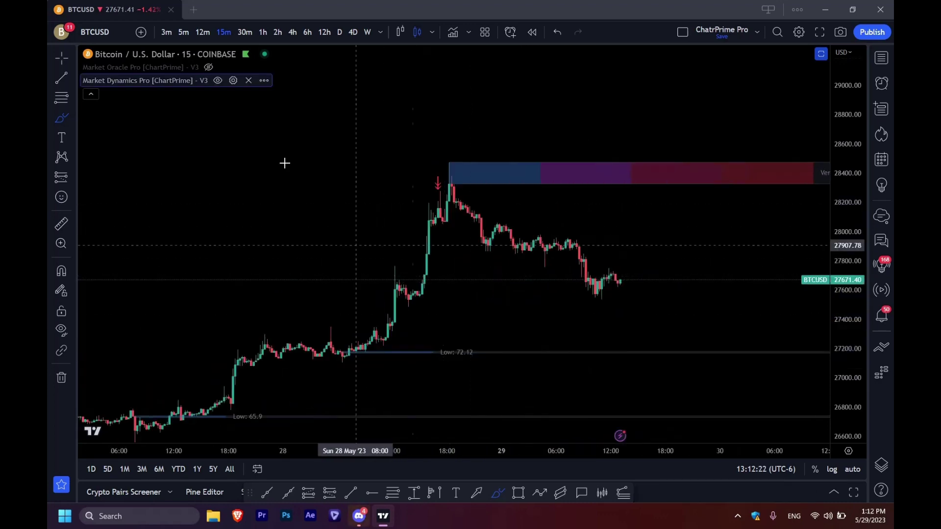
Step: Outline the decline from the peak near 28400 with two converging brush strokes, and remove both drawings from the chart
left_click(72, 119)
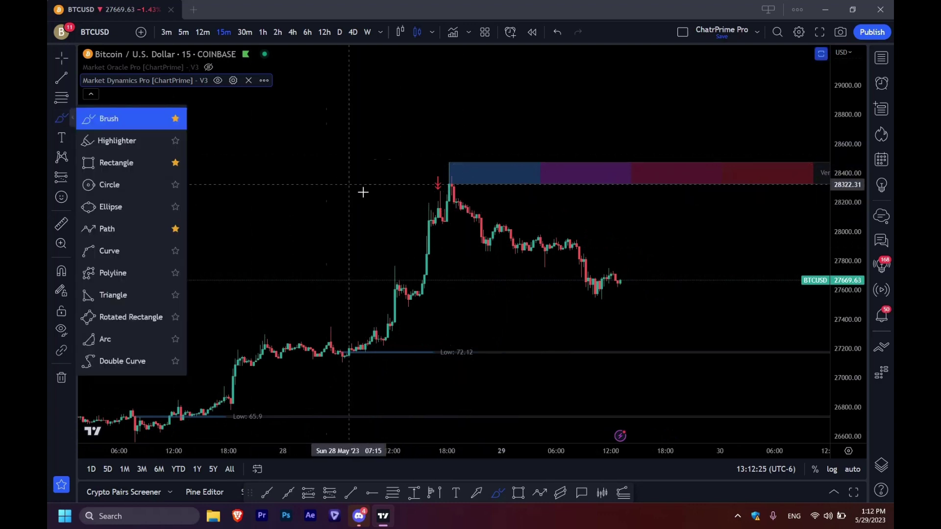
left_click_drag(456, 175, 622, 279)
left_click_drag(442, 239, 612, 287)
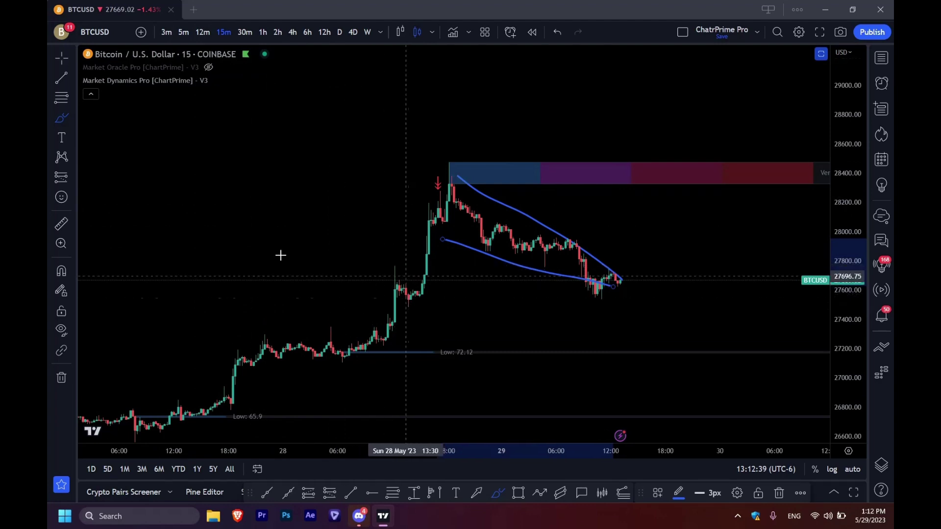
left_click(61, 377)
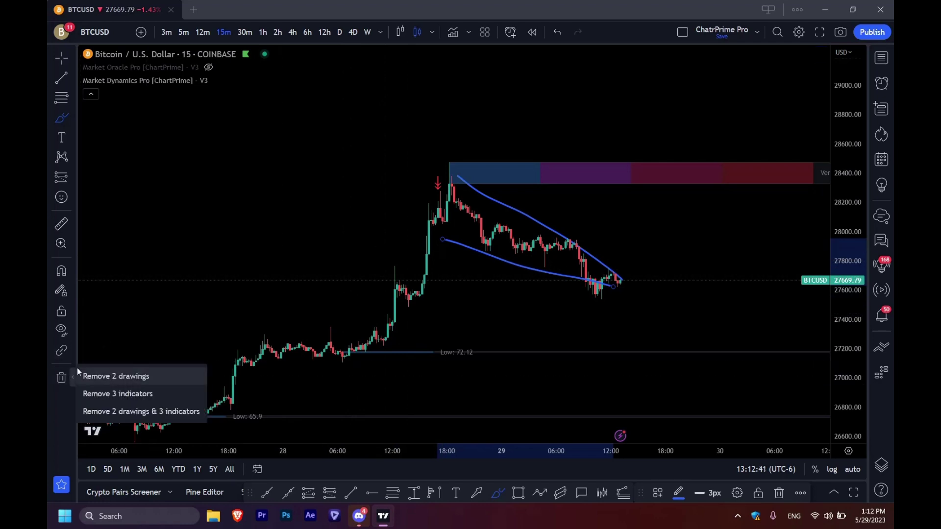
left_click(87, 376)
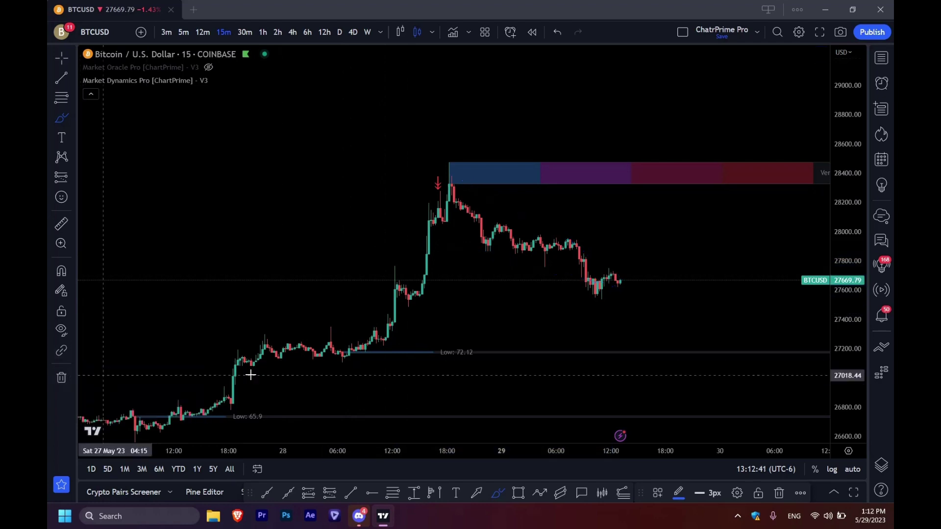
Step: Circle the red arrow beside the peak with the brush, and disable Swing Fail Pattern in the Market Dynamics Pro settings
left_click(442, 168)
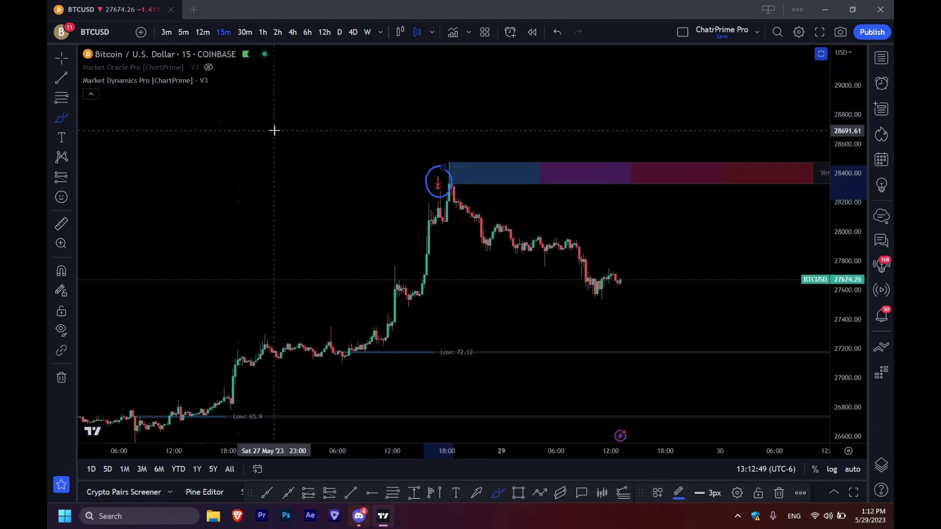
left_click(236, 81)
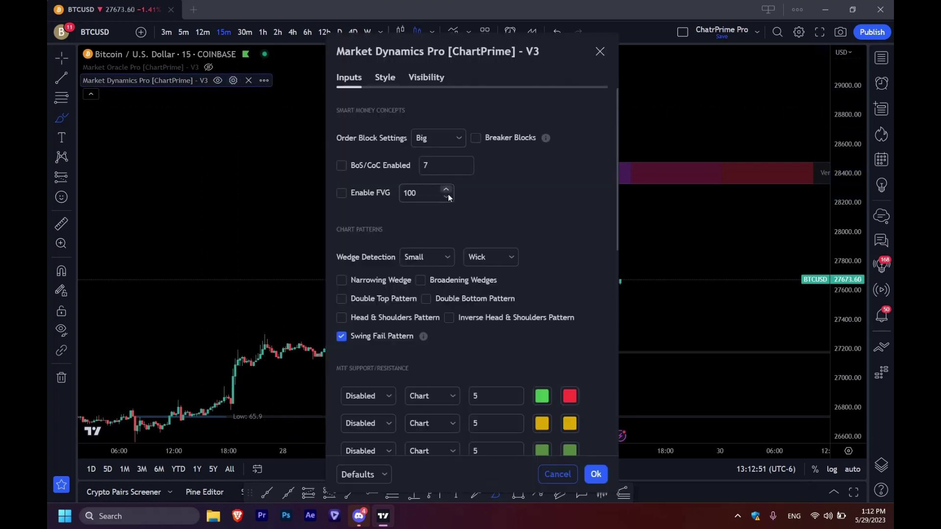
scroll(464, 207, "down", 2)
scroll(567, 239, "down", 3)
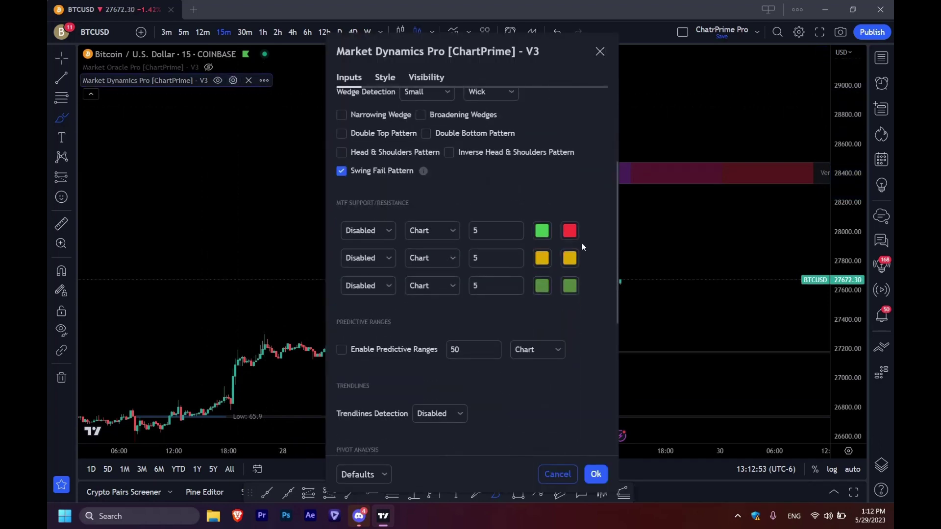
left_click(394, 171)
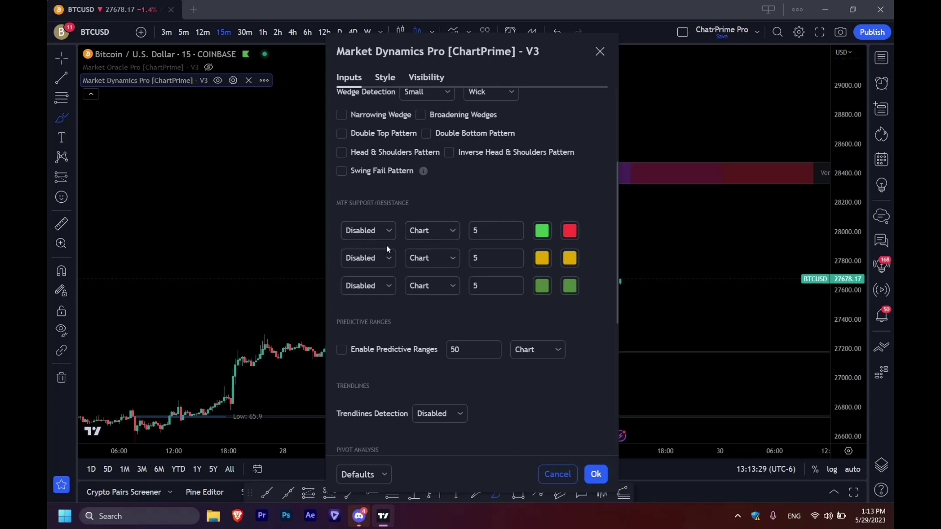
Step: On the 4-hour chart, set the first MTF Support/Resistance row to Local Mode with the Chart timeframe
scroll(361, 324, "down", 1)
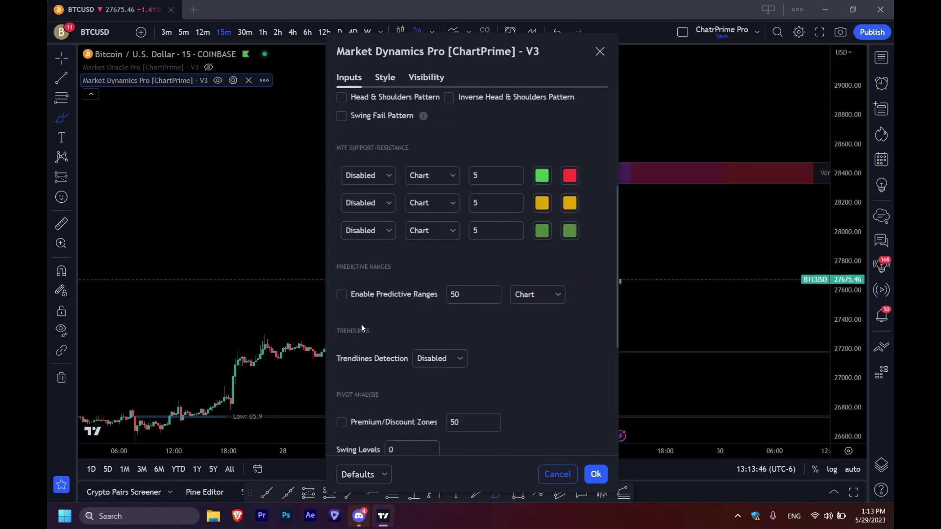
left_click(362, 176)
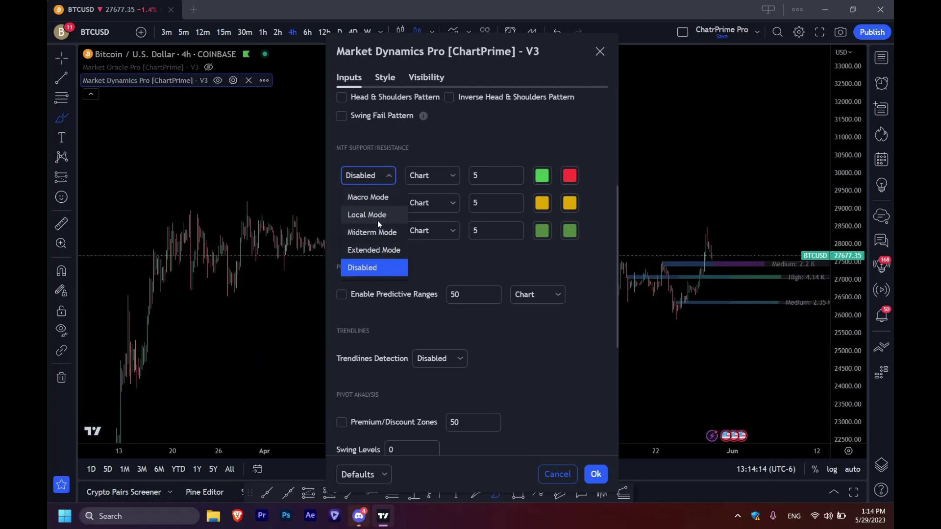
left_click(380, 219)
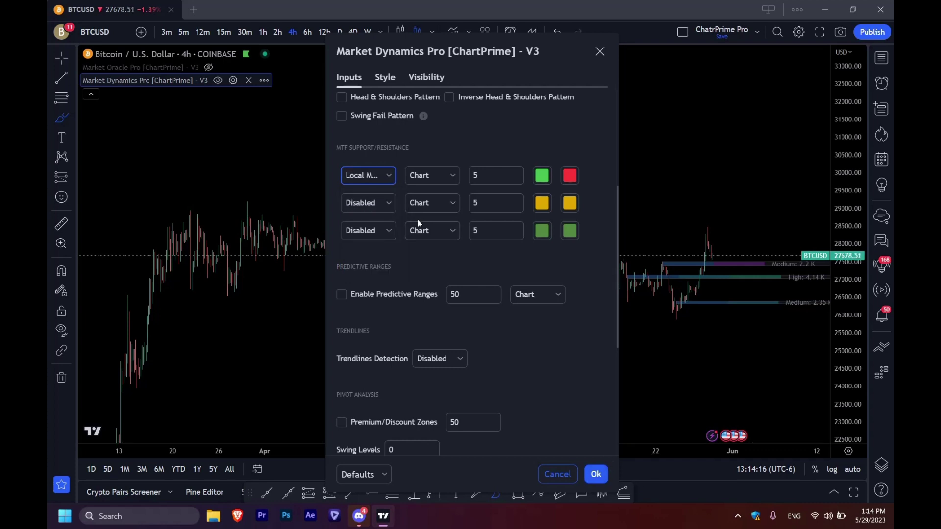
left_click(431, 175)
left_click(430, 36)
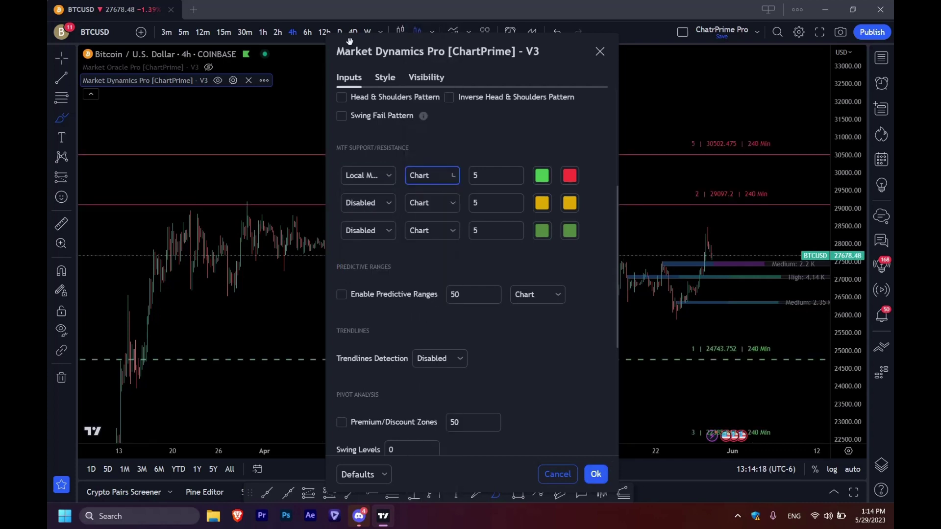
Step: Set the second MTF Support/Resistance row's timeframe to 1 day and the third's to 12 hours, and apply the settings
left_click(431, 202)
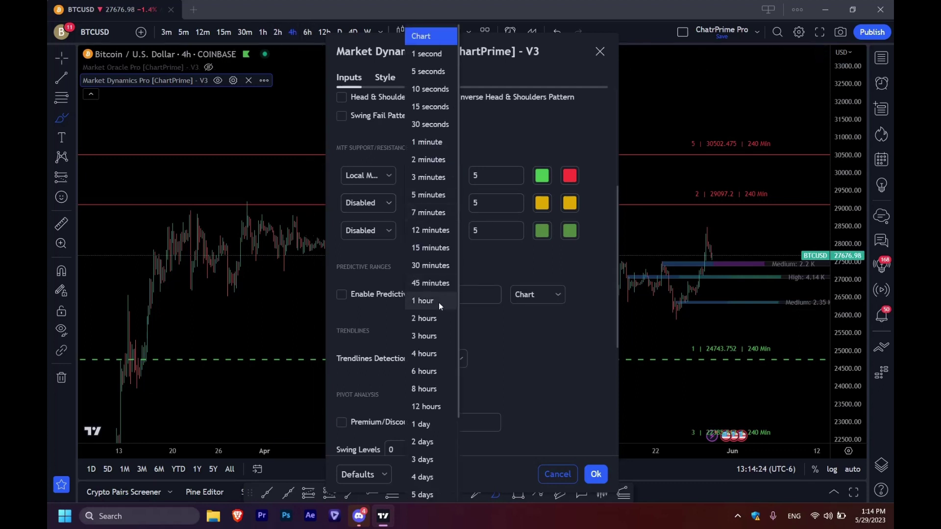
left_click(439, 423)
left_click(440, 231)
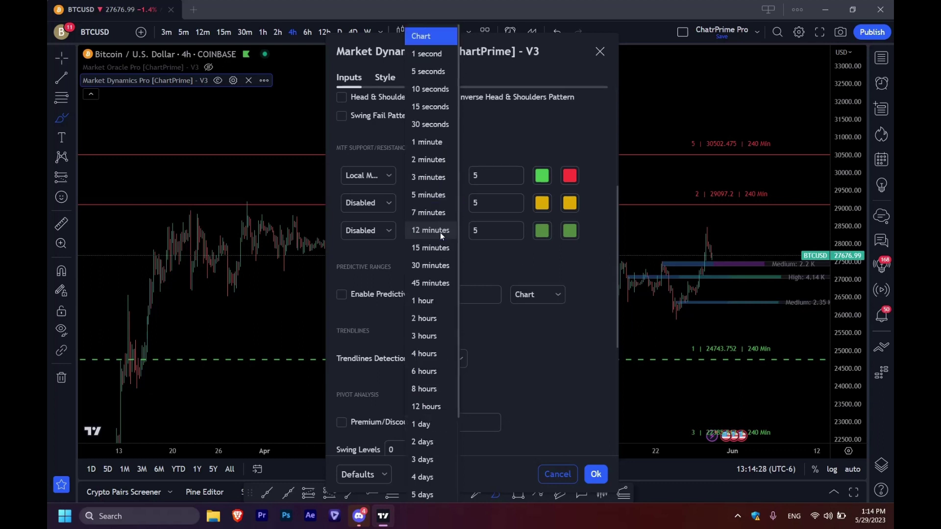
left_click(437, 407)
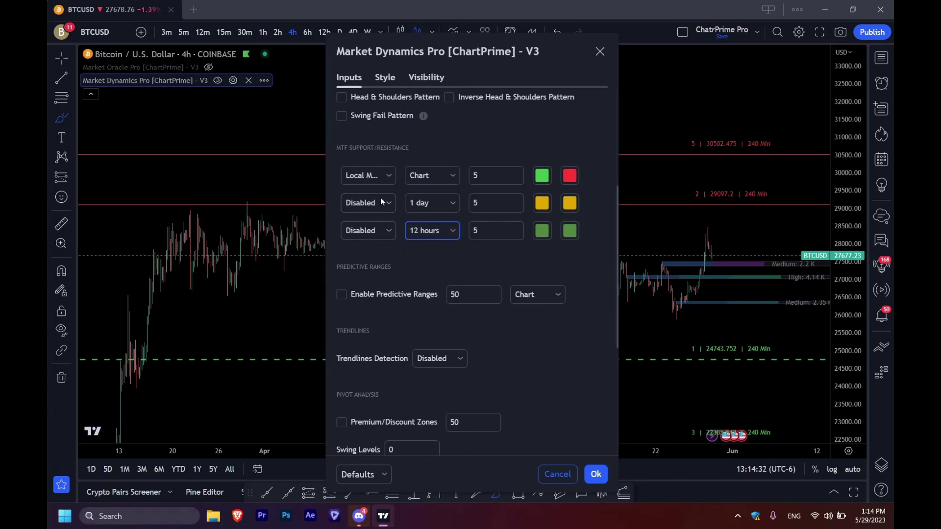
left_click(596, 474)
Step: Examine the Local Mode support and resistance lines against the price history back to late 2022
left_click_drag(846, 206, 830, 301)
scroll(613, 304, "down", 5)
left_click_drag(572, 328, 530, 224)
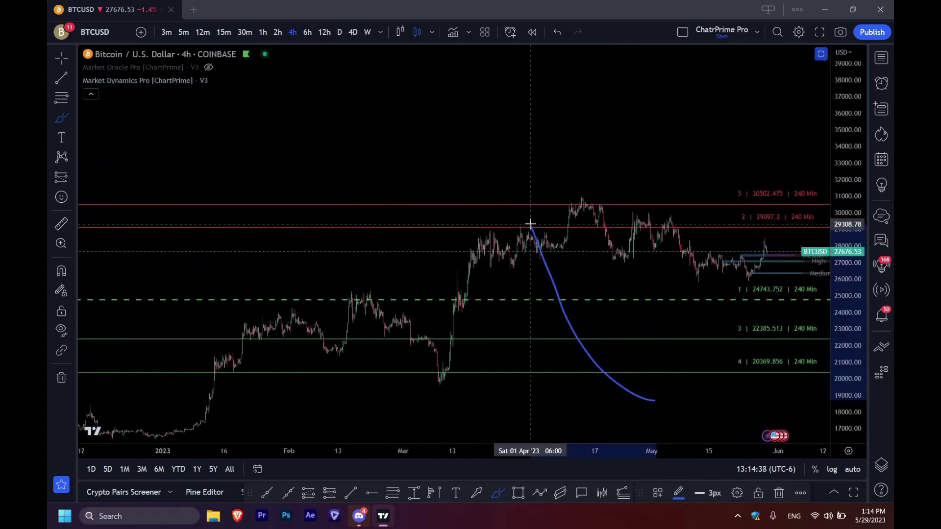
key("ctrl+z")
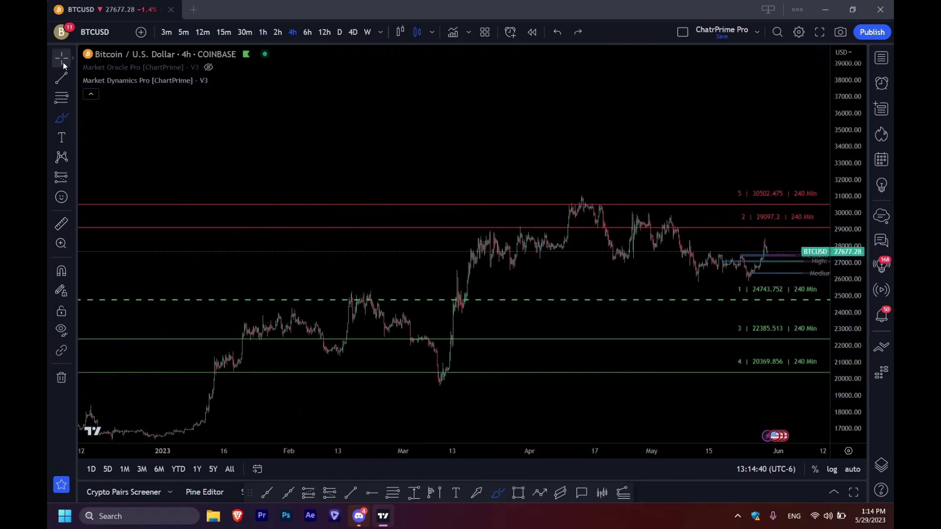
left_click_drag(566, 354, 419, 227)
scroll(428, 254, "down", 5)
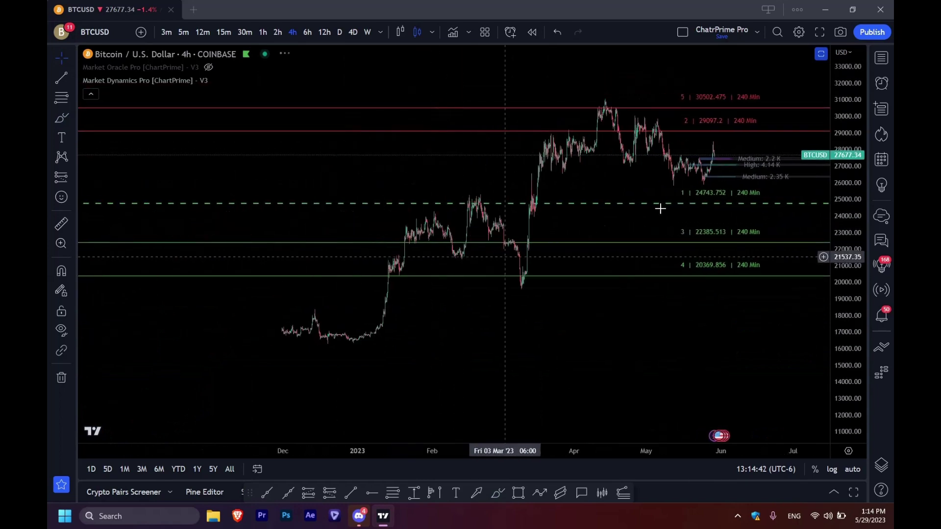
scroll(841, 100, "down", 2)
scroll(580, 253, "down", 3)
scroll(580, 252, "up", 3)
Step: Mark the 20369.856 support at mid-January 2023 with the brush, and box the price action from there to June
left_click(63, 121)
mouse_move(308, 270)
left_mouse_down()
mouse_move(358, 271)
mouse_move(330, 270)
mouse_move(343, 213)
left_mouse_up()
left_click_drag(341, 168, 340, 89)
left_click_drag(345, 149, 333, 264)
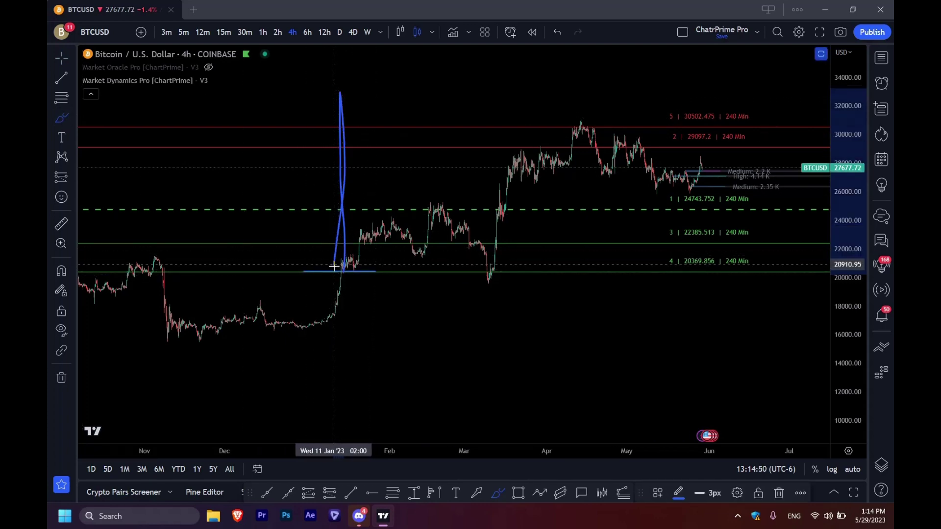
mouse_move(337, 125)
left_mouse_down()
mouse_move(735, 107)
mouse_move(743, 269)
mouse_move(743, 289)
mouse_move(339, 284)
left_mouse_up()
scroll(373, 245, "down", 1)
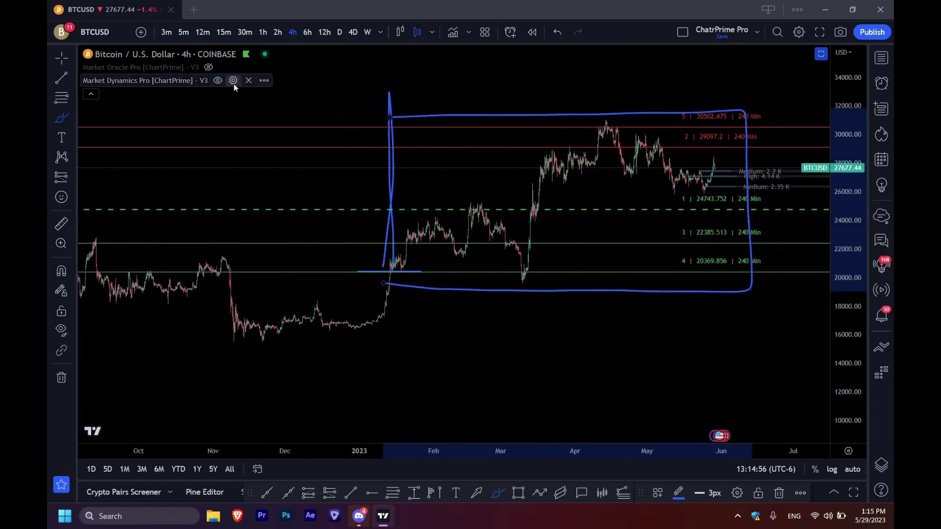
Step: Switch the first MTF Support/Resistance row to Midterm Mode in the Market Dynamics Pro settings and apply it
left_click(233, 81)
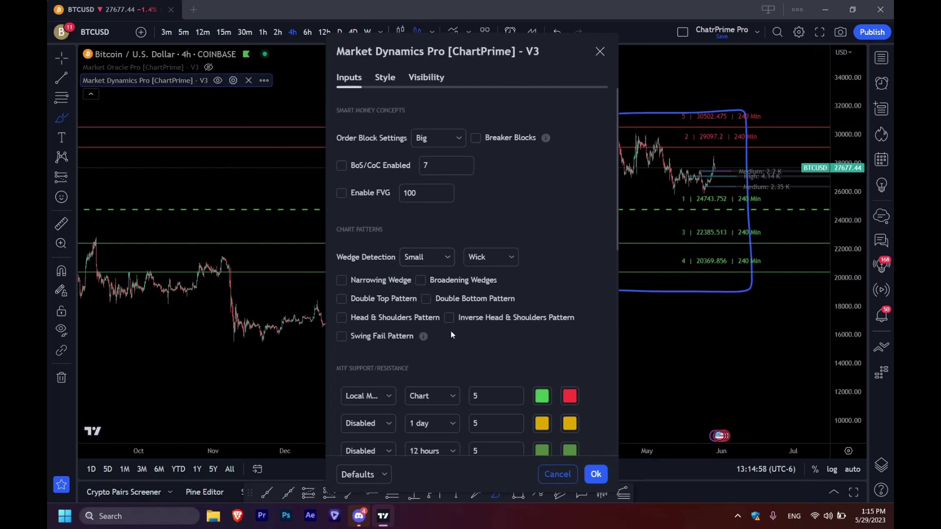
scroll(452, 334, "down", 9)
left_click(600, 52)
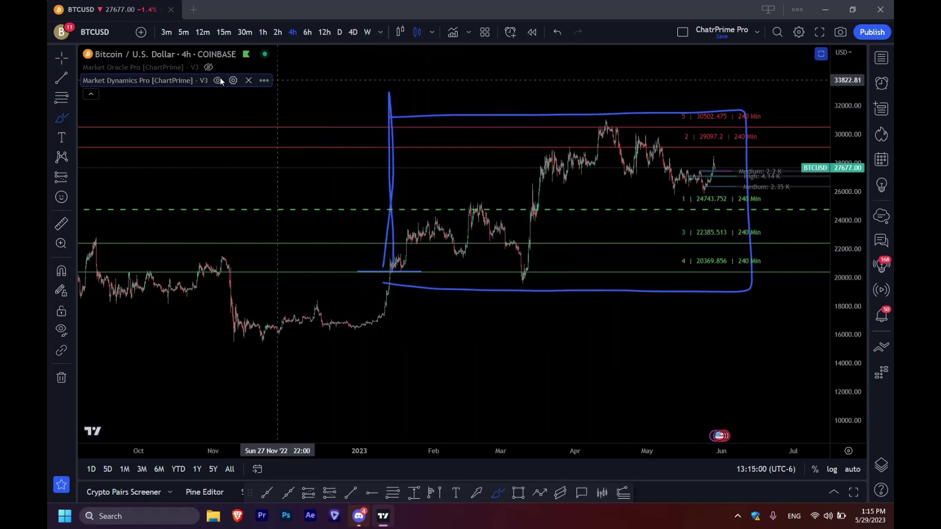
left_click(234, 80)
scroll(516, 265, "down", 5)
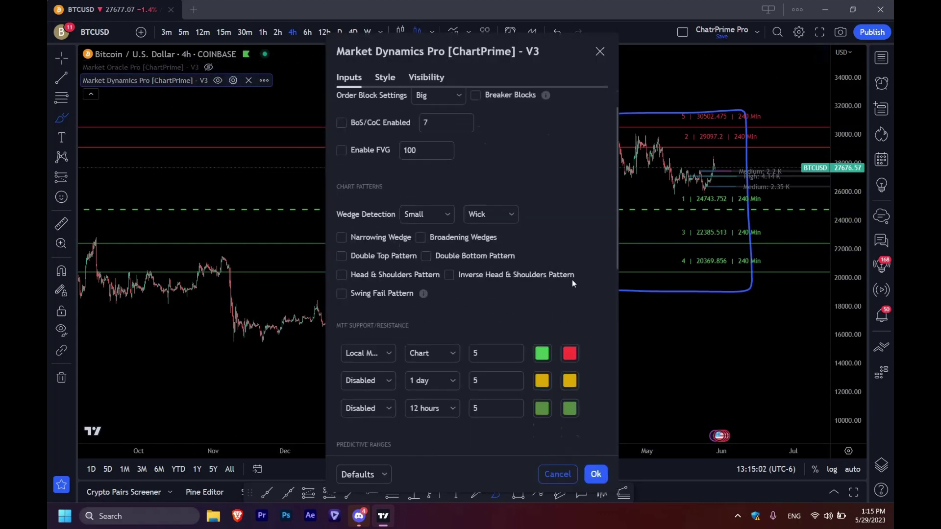
left_click(351, 177)
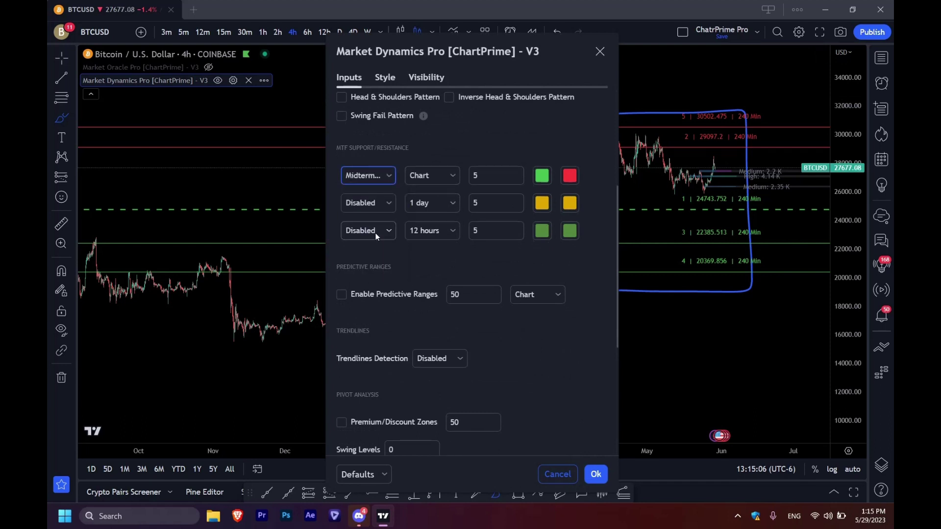
left_click(595, 474)
scroll(563, 211, "down", 3)
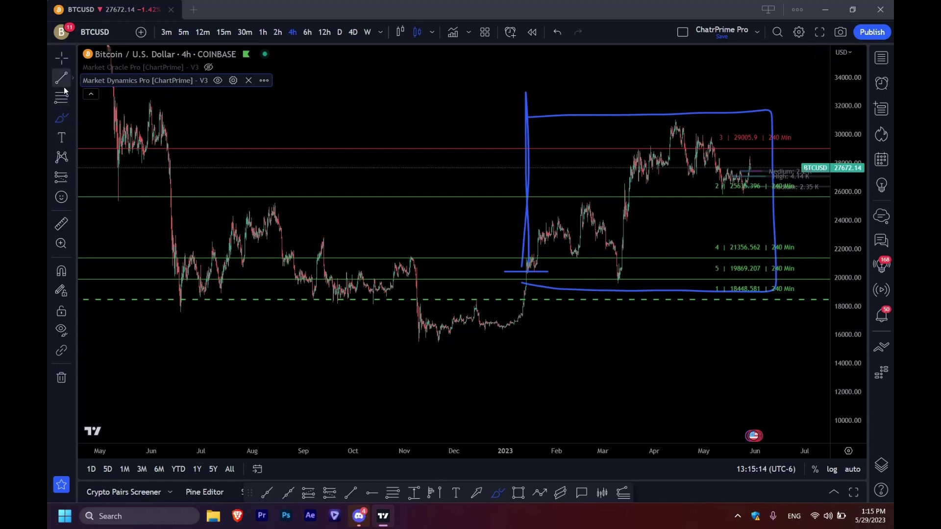
Step: Mark the June 2022 drop, the dashed 18448.581 support with its label, and the 29005.9 resistance with brush strokes
left_click(68, 117)
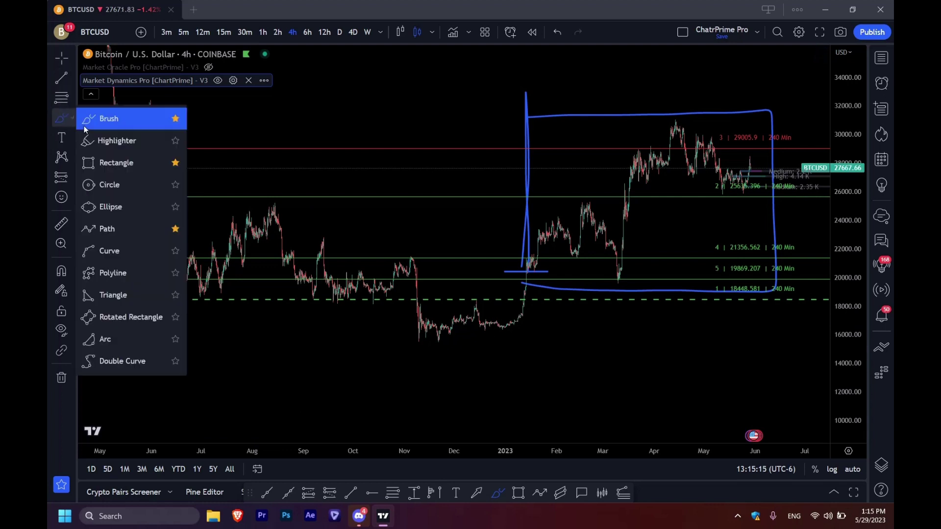
left_click(136, 118)
left_click_drag(163, 131, 152, 336)
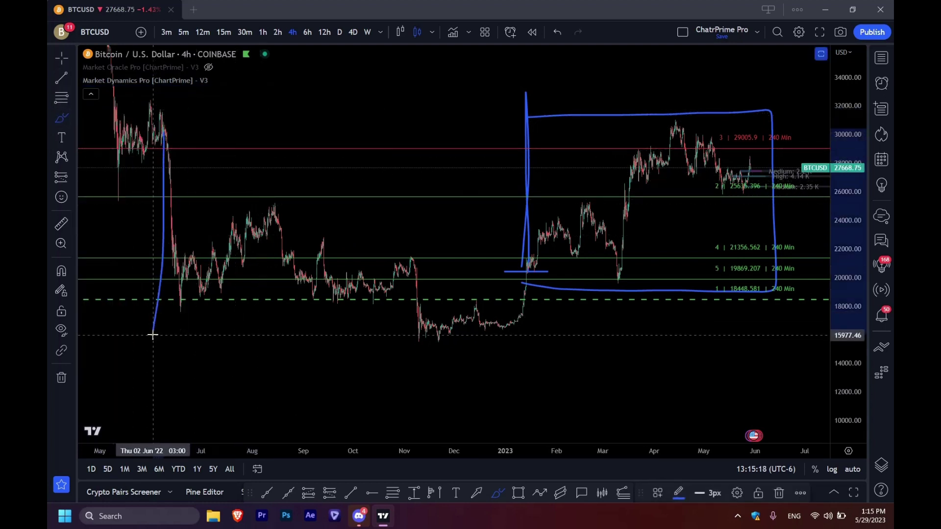
left_click_drag(121, 296, 568, 303)
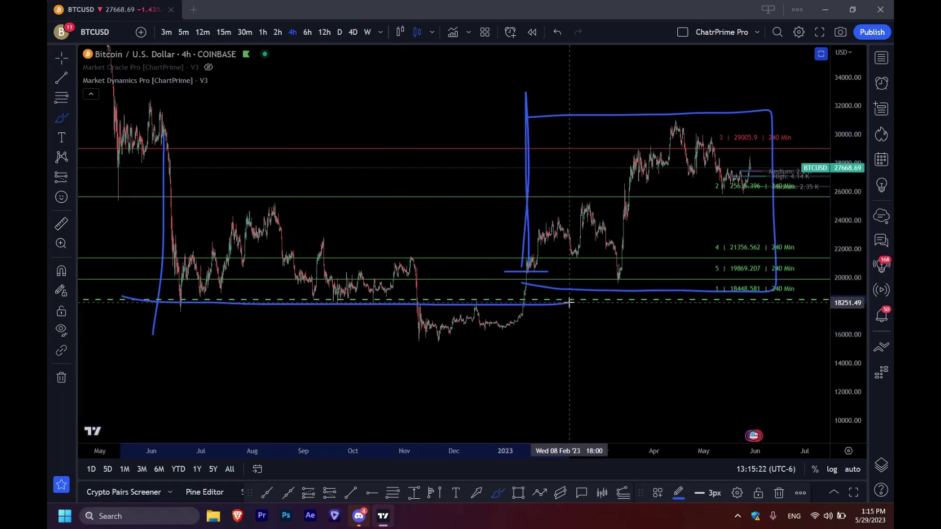
mouse_move(712, 272)
left_mouse_down()
mouse_move(697, 290)
mouse_move(721, 308)
mouse_move(699, 284)
left_mouse_up()
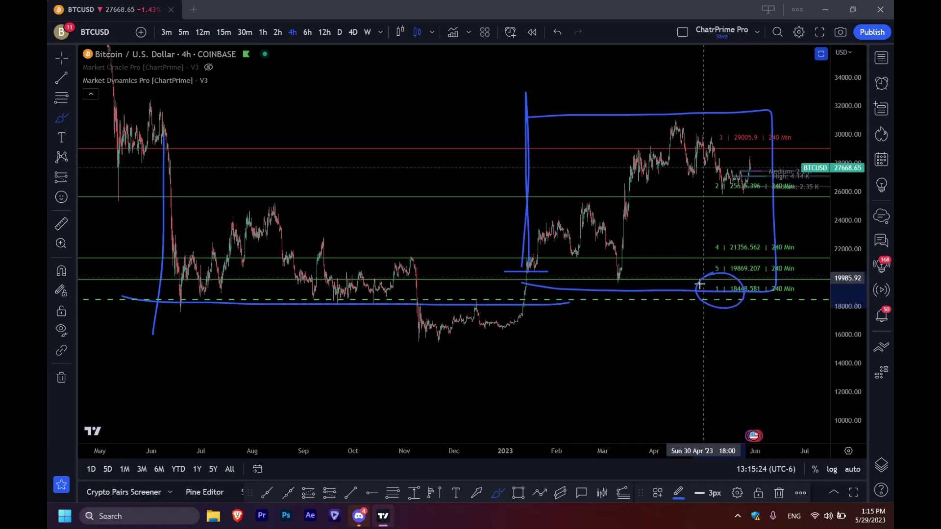
left_click_drag(151, 146, 218, 149)
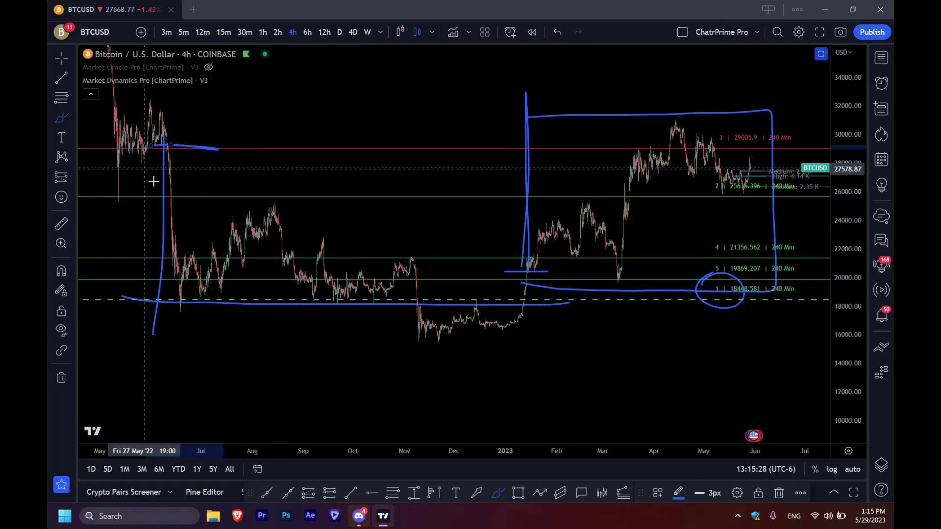
Step: Draw a brush arrow from January 2023 back to mid-2022, and add tick marks on four of the level lines
mouse_move(534, 181)
left_mouse_down()
mouse_move(332, 92)
mouse_move(265, 103)
mouse_move(280, 107)
left_mouse_up()
left_click_drag(438, 147, 468, 135)
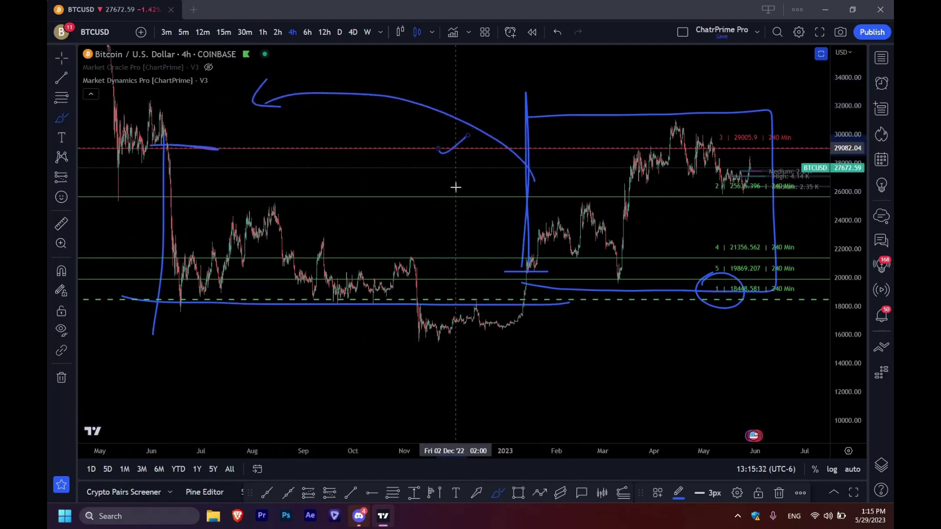
left_click_drag(459, 196, 482, 184)
left_click_drag(475, 248, 493, 241)
left_click_drag(485, 287, 508, 268)
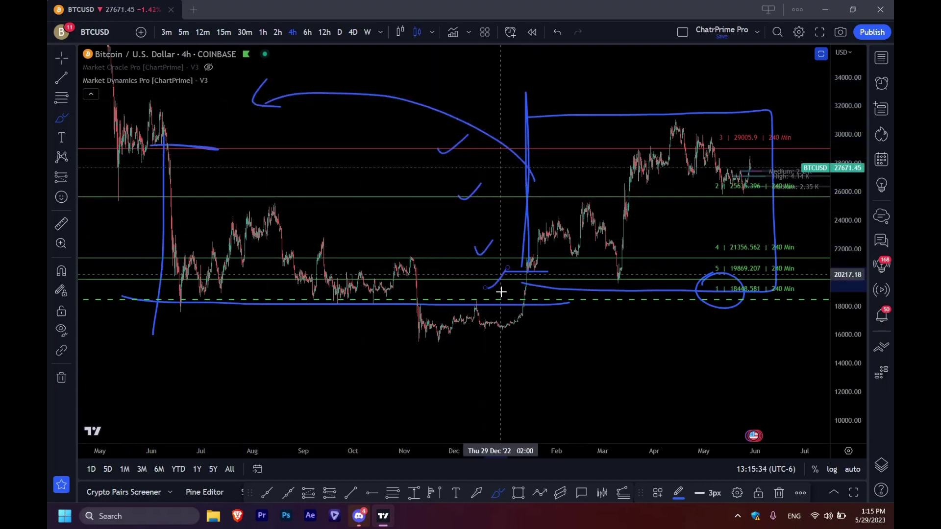
Step: Undo the tick marks, the arrow and the level markings drawn over the Midterm Mode lines
key("ctrl+z")
key("ctrl+z")
key("ctrl+z")
key("ctrl+z")
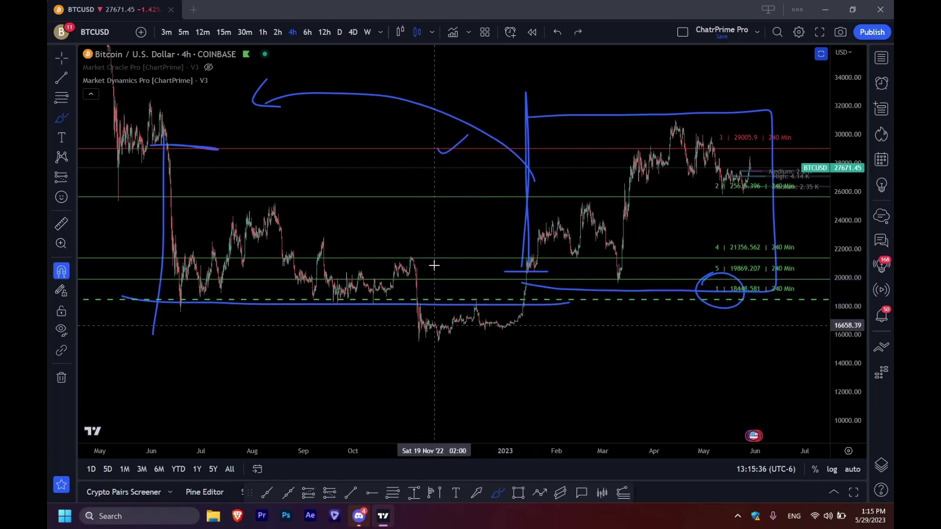
key("ctrl+z")
key("ctrl+z")
key("ctrl+z")
key("ctrl+z")
key("ctrl+z")
key("ctrl+z")
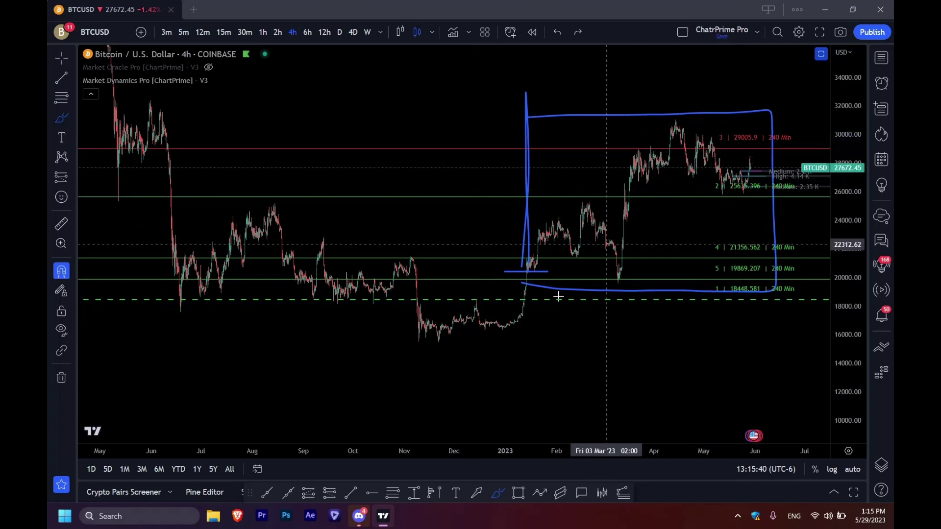
Step: Undo the Midterm Mode change and the brush box around the 2023 price action, and leave the Brush tool
key("ctrl+z")
key("ctrl+z")
key("ctrl+z")
key("Escape")
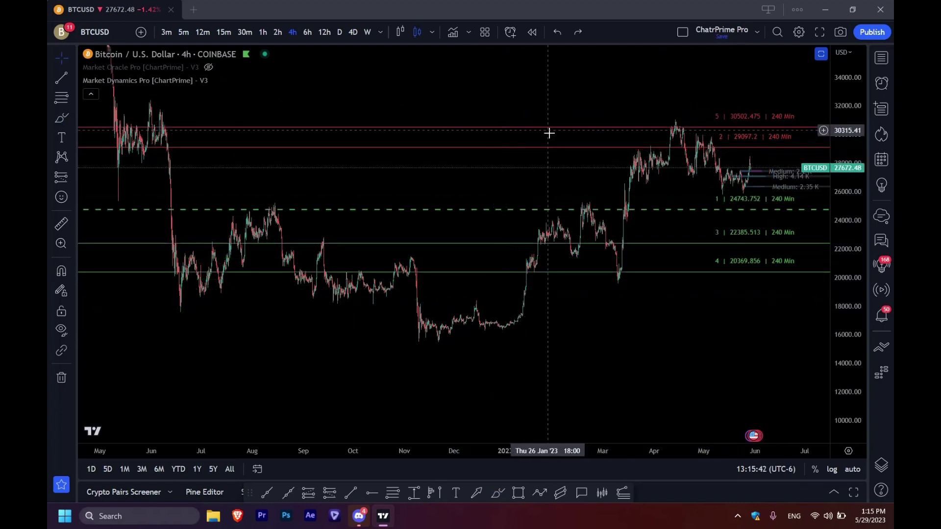
Step: Set the first MTF Support/Resistance row of Market Dynamics Pro to Extended Mode with 3 levels
double_click(550, 129)
scroll(574, 287, "down", 2)
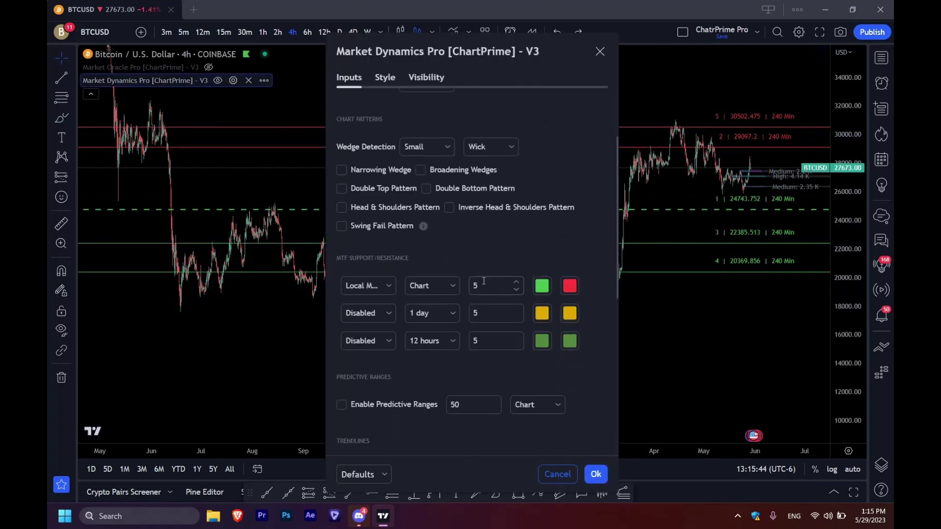
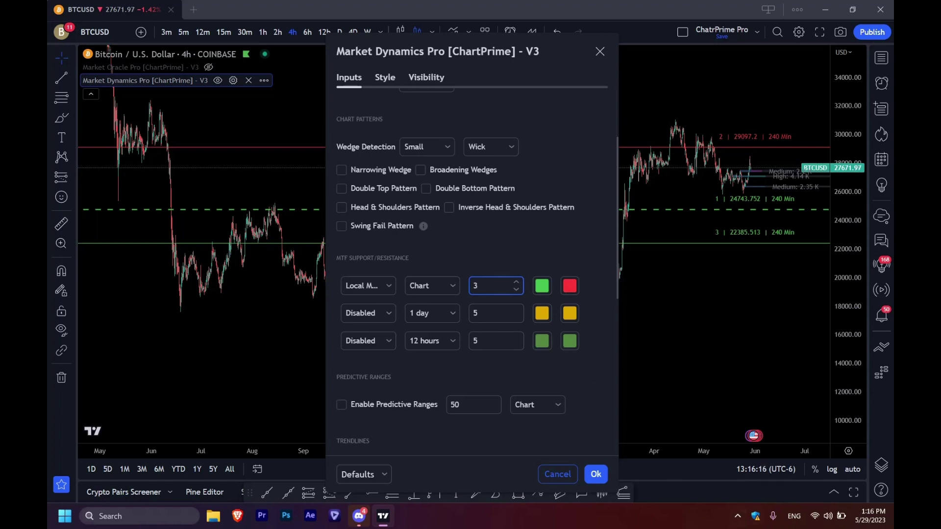
left_click(371, 287)
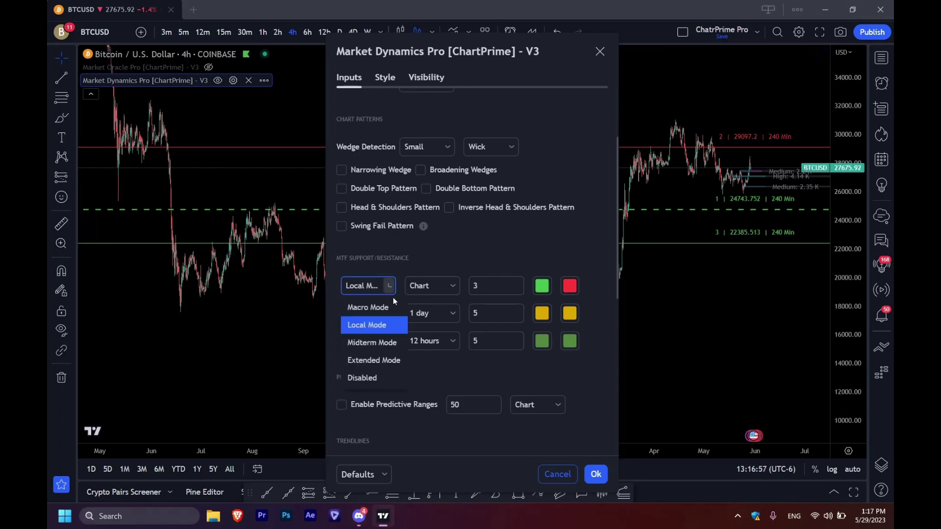
left_click(382, 361)
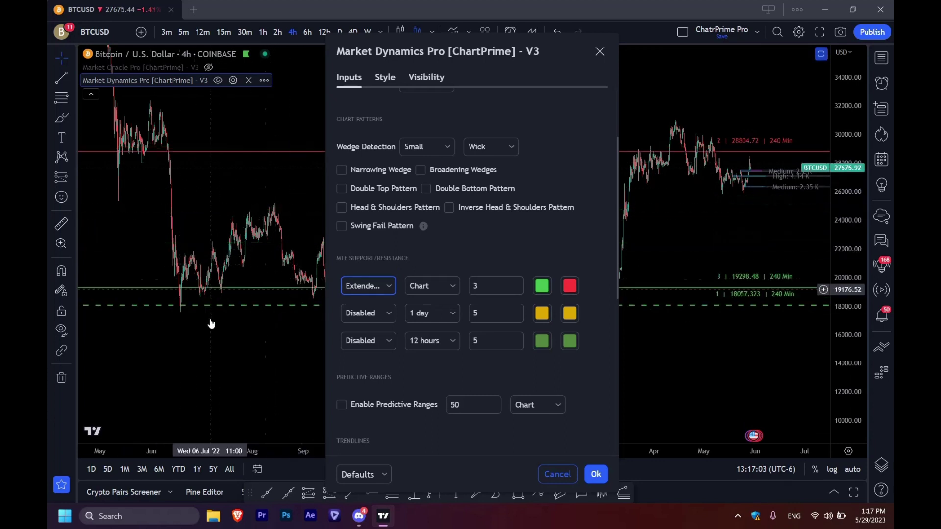
left_click(604, 474)
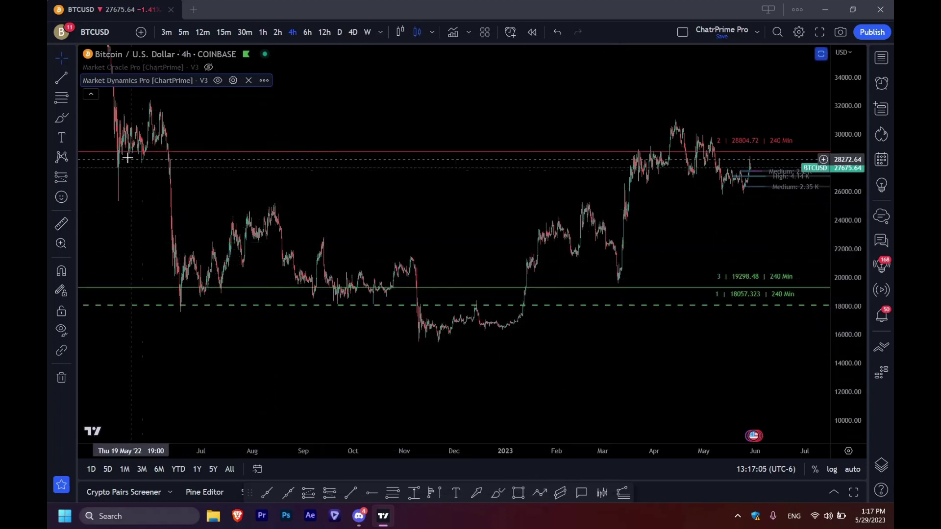
Step: Circle the rank number of the dashed 18057.323 support with the Brush, and switch the chart to the 1W timeframe
left_click(61, 117)
left_click_drag(724, 290, 690, 291)
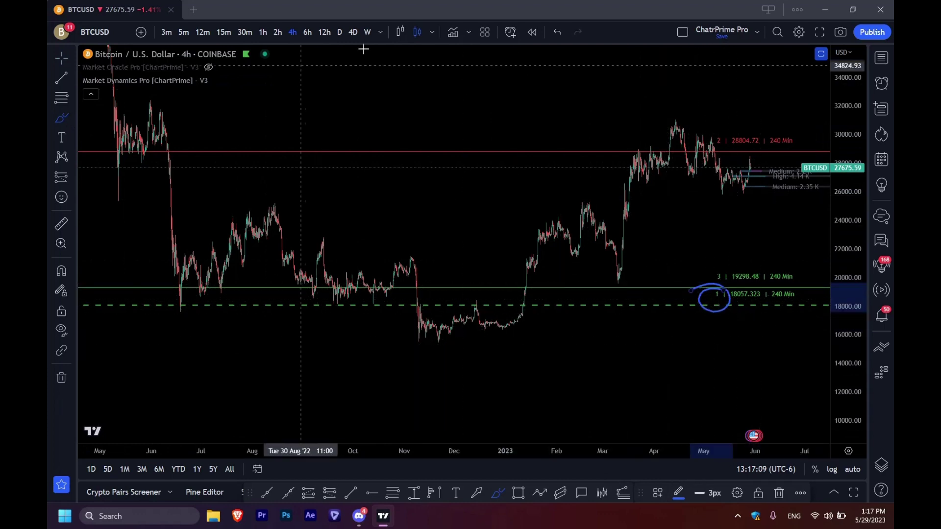
type("1W")
key("Return")
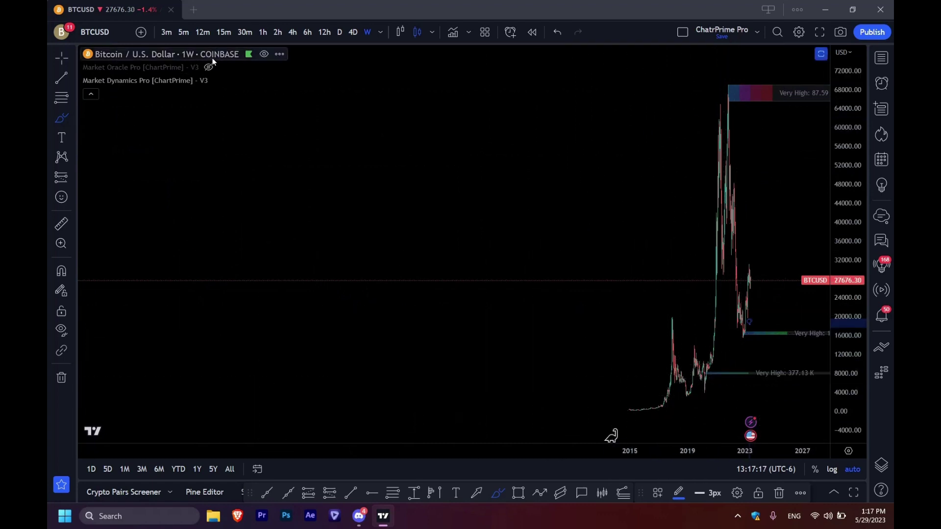
mouse_move(220, 74)
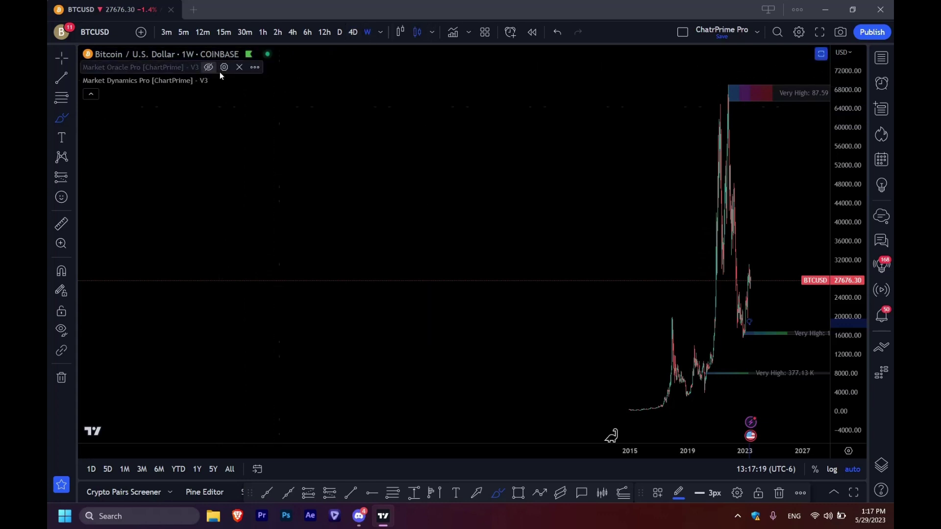
left_click_drag(840, 150, 841, 179)
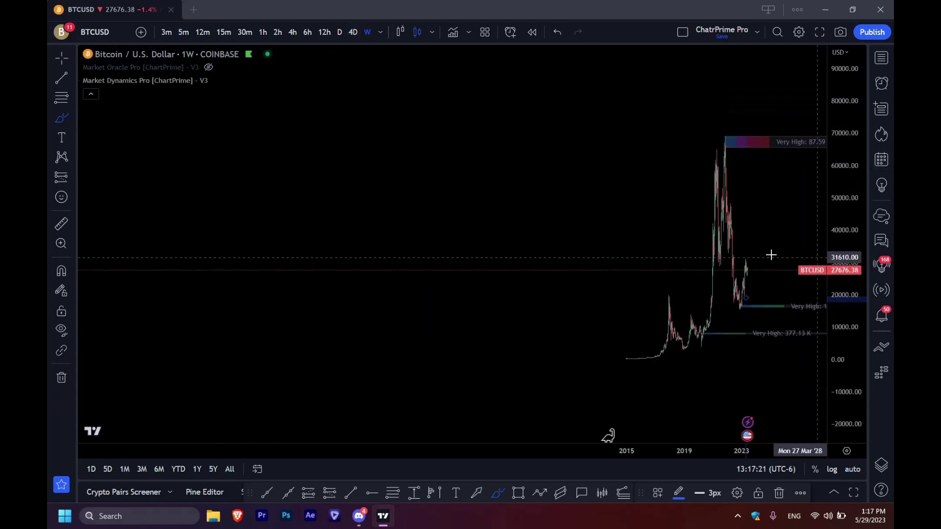
Step: Open the watchlist and go through BTCUSDT, BTCUSDT.P and BNBUSDT to the Bitstamp BTCUSD chart
left_click(879, 68)
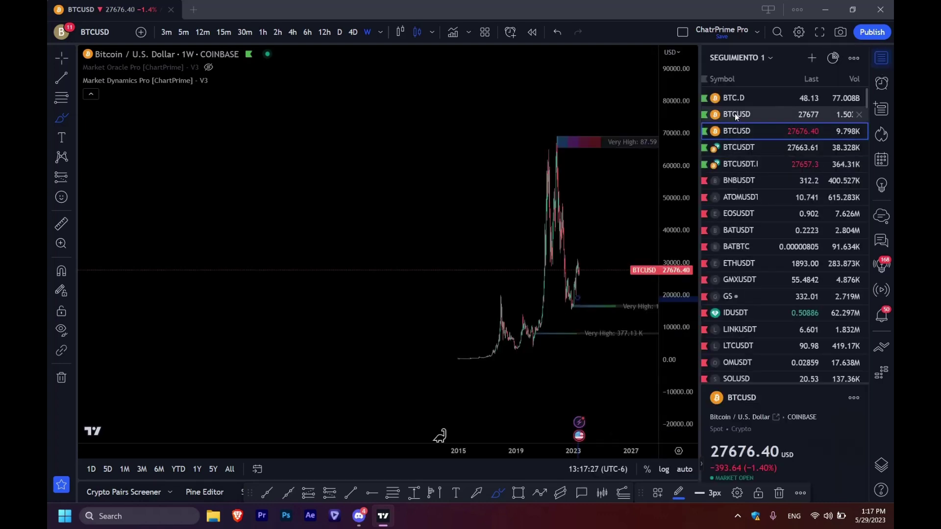
left_click(741, 149)
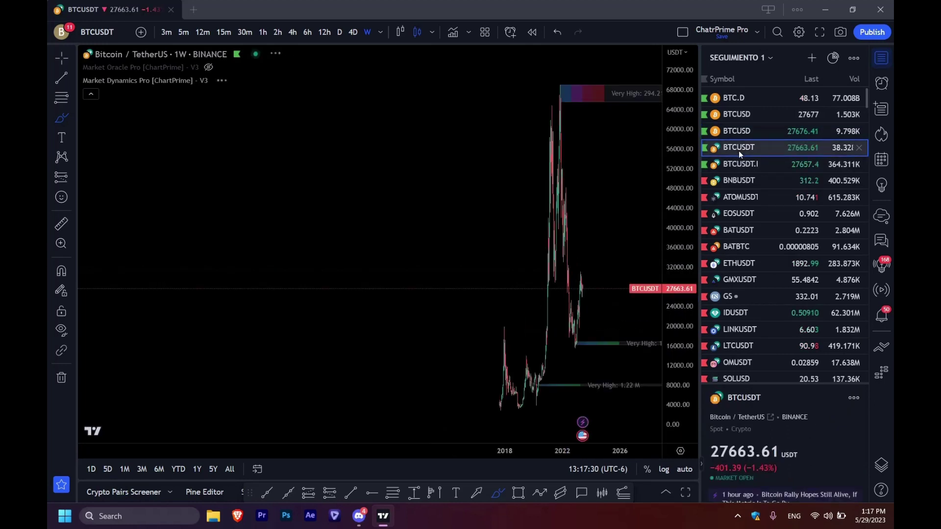
left_click(742, 163)
left_click(739, 179)
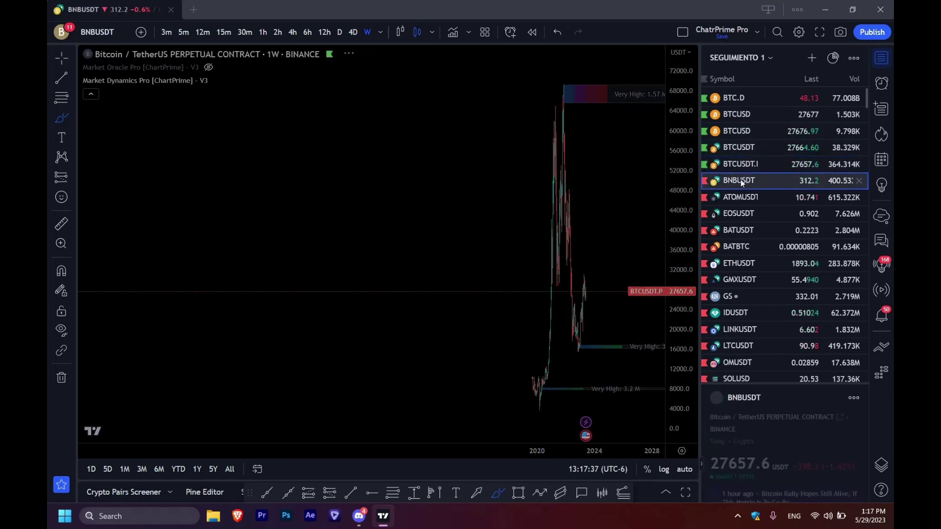
left_click(740, 115)
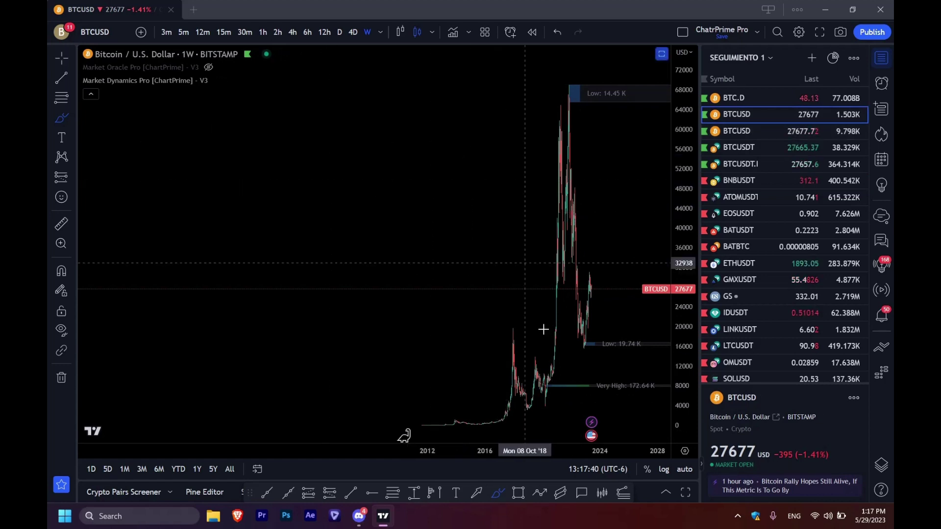
scroll(566, 336, "up", 5)
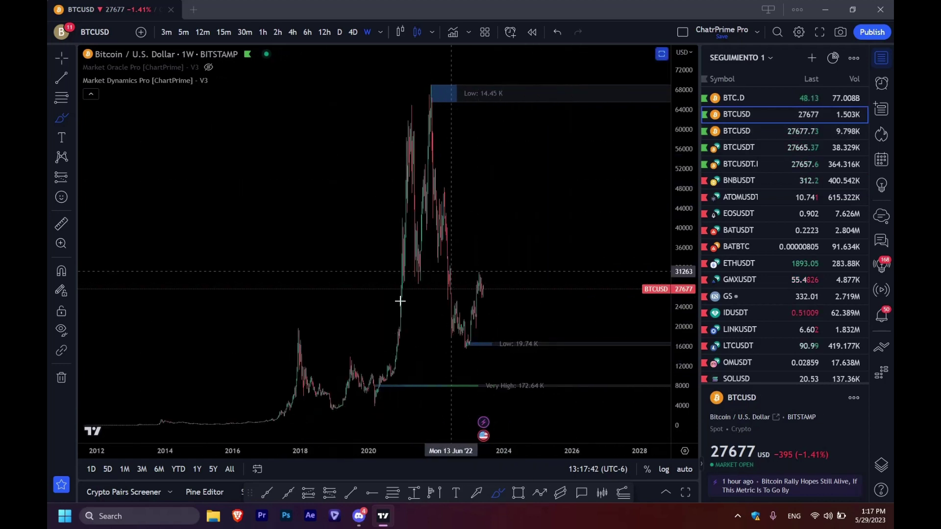
Step: Change the first MTF Support/Resistance row from Extended Mode to Local Mode in the indicator's settings
left_click(232, 80)
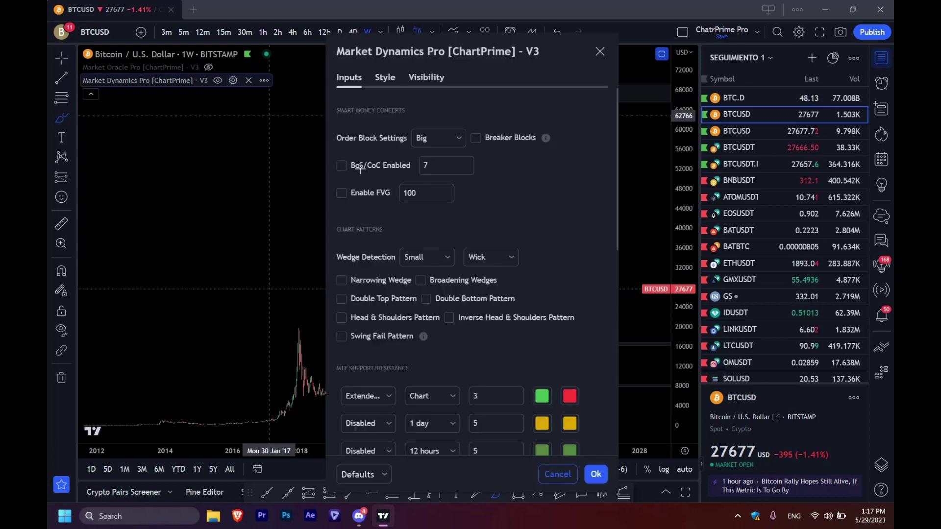
scroll(425, 398, "down", 3)
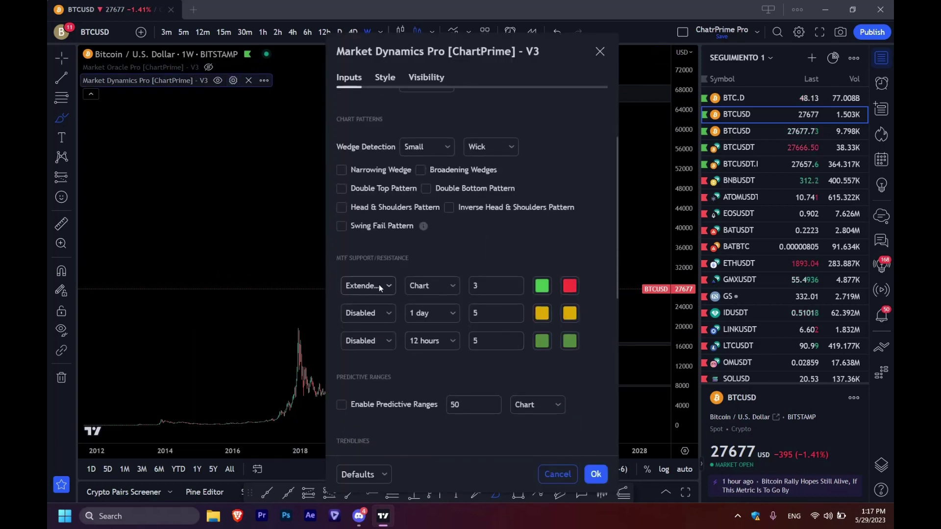
left_click(378, 286)
left_click(381, 324)
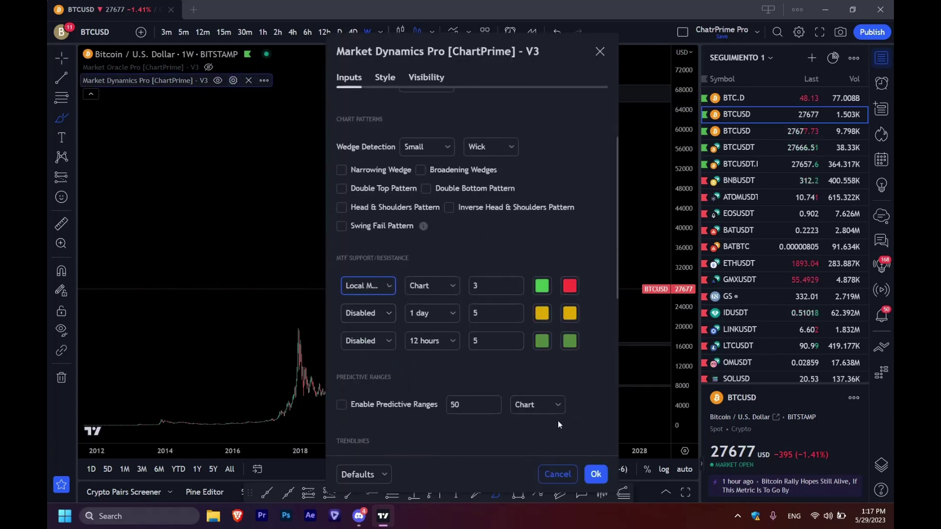
left_click(595, 474)
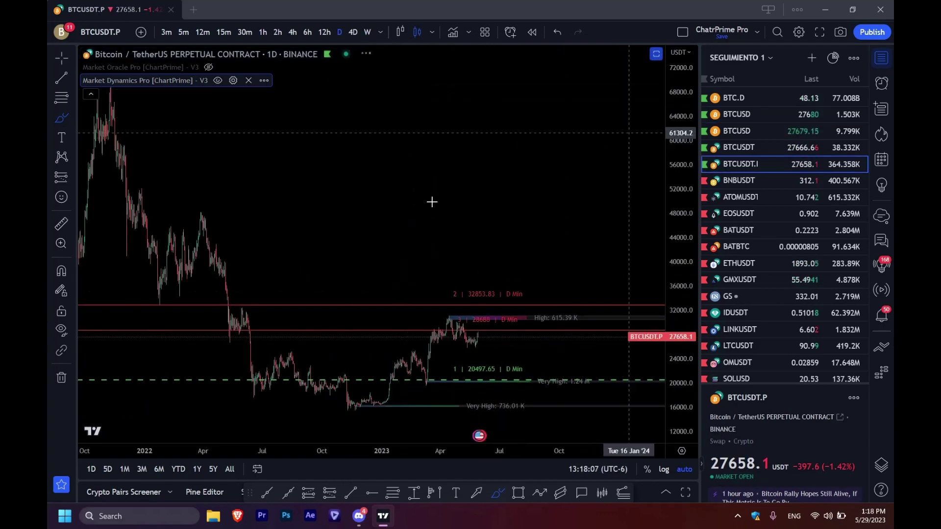
Step: Set the first MTF Support/Resistance row to Extended Mode with 6 levels on the daily BTCUSDT.P chart
scroll(479, 293, "down", 3)
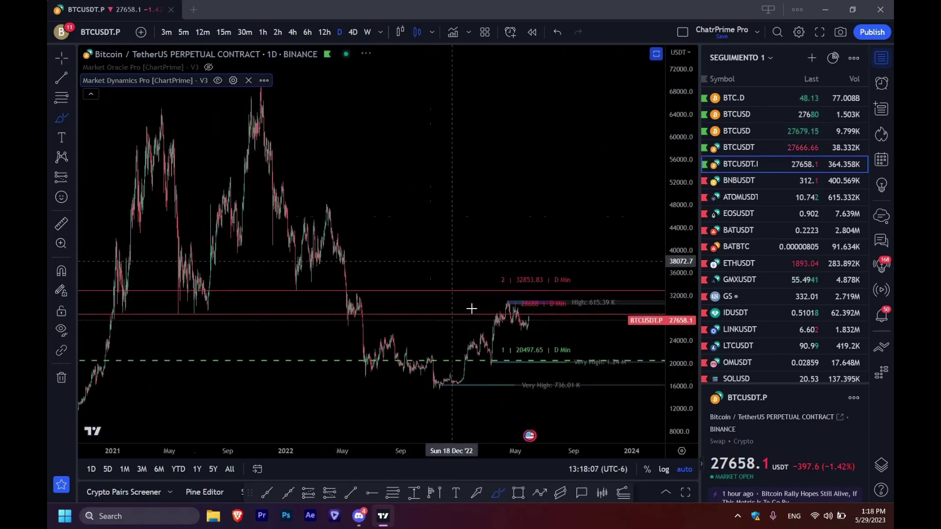
double_click(495, 290)
left_click(377, 393)
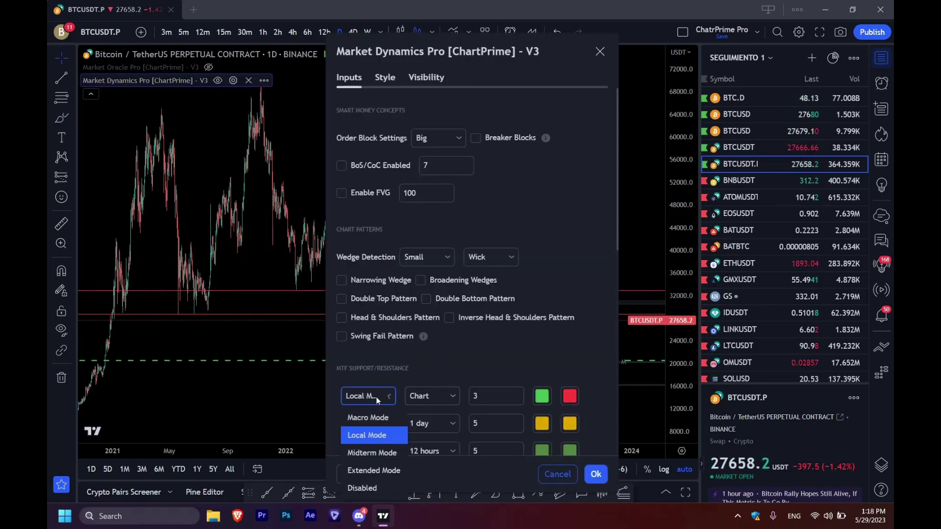
left_click(377, 472)
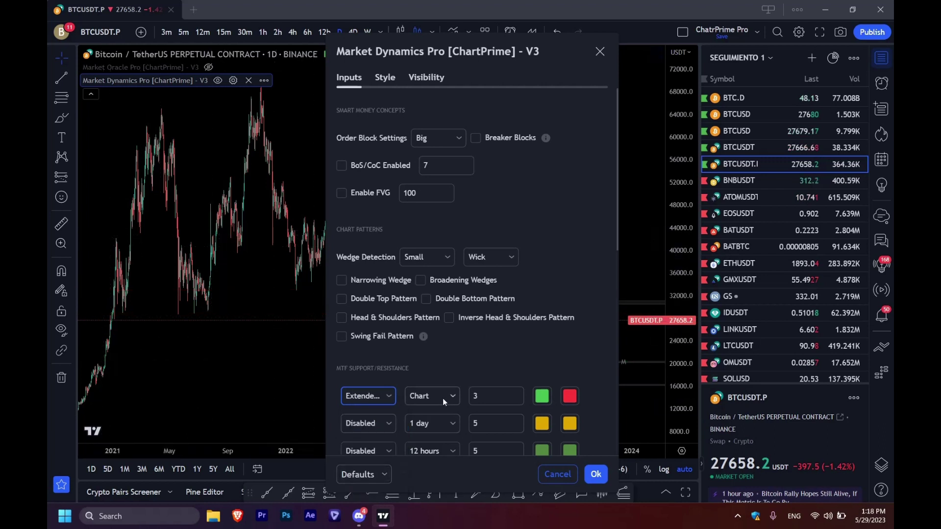
left_click(571, 473)
Step: Switch the first MTF Support/Resistance row to Midterm Mode on the daily BTCUSDT.P chart, keeping the level count at 6
scroll(546, 199, "down", 5)
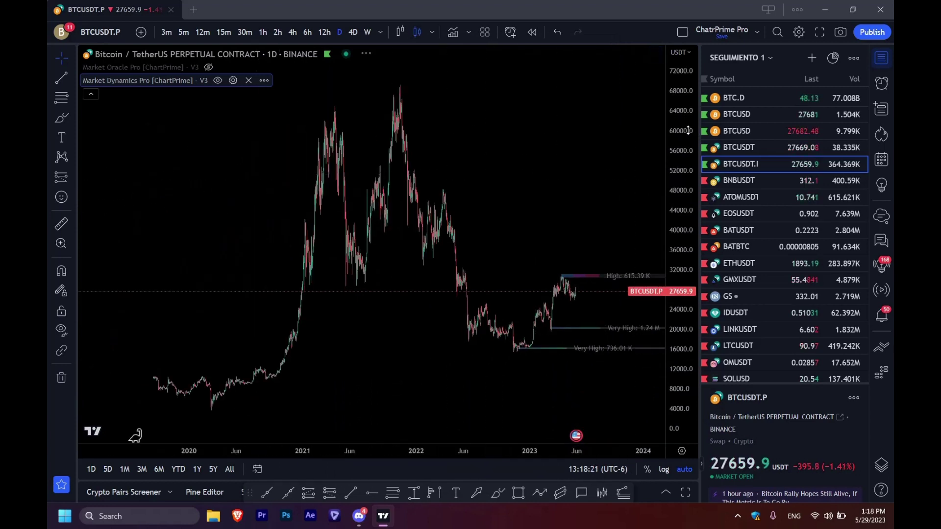
left_click_drag(685, 136, 684, 167)
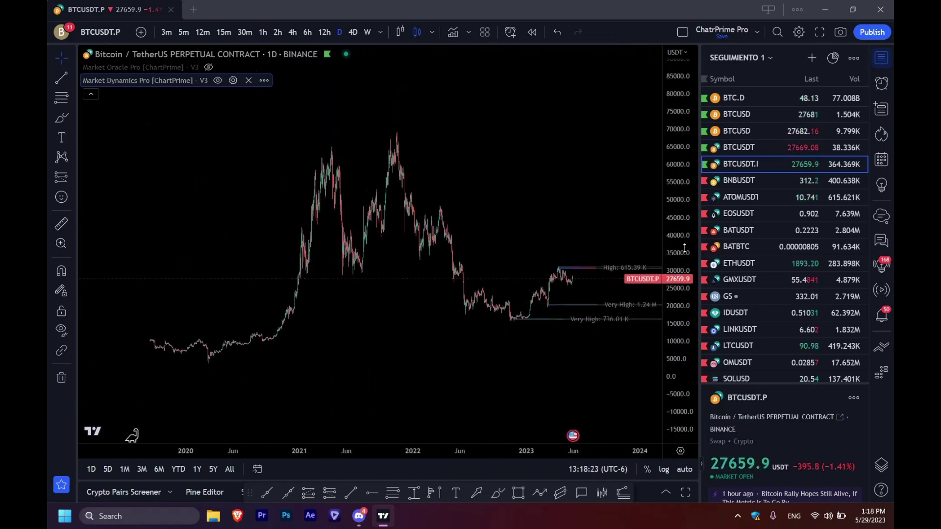
left_click_drag(456, 211, 347, 181)
left_click(231, 82)
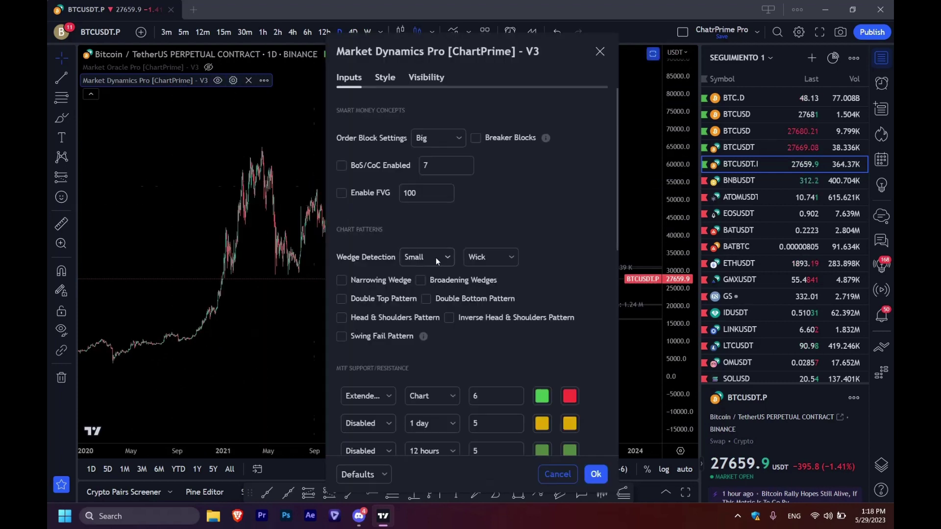
left_click(374, 288)
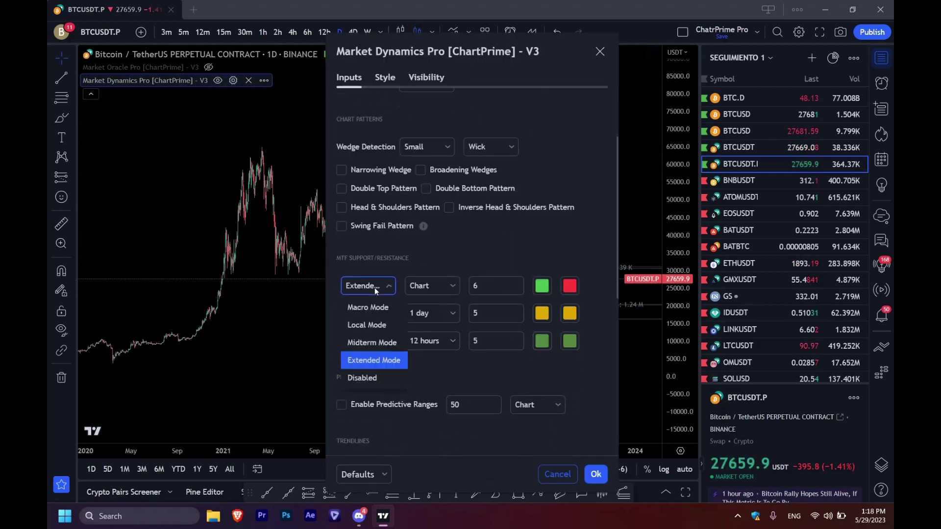
left_click(382, 343)
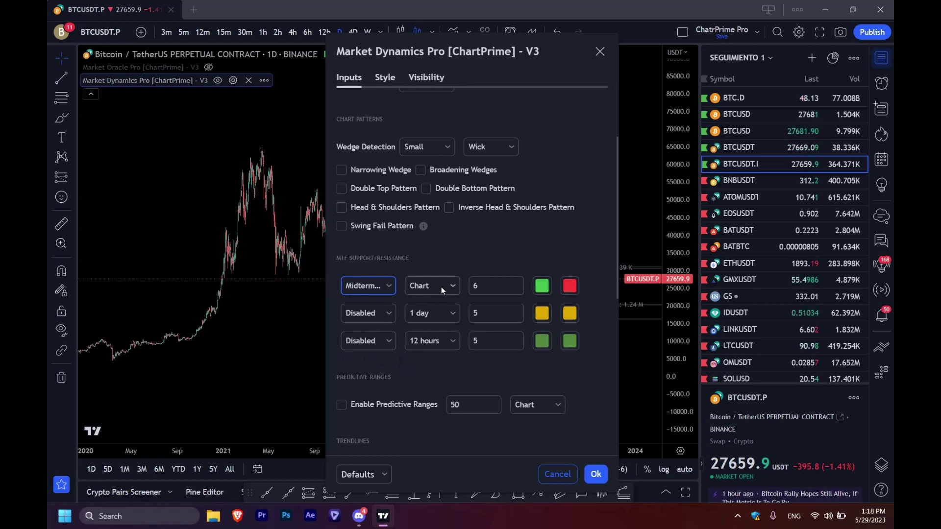
left_click(485, 286)
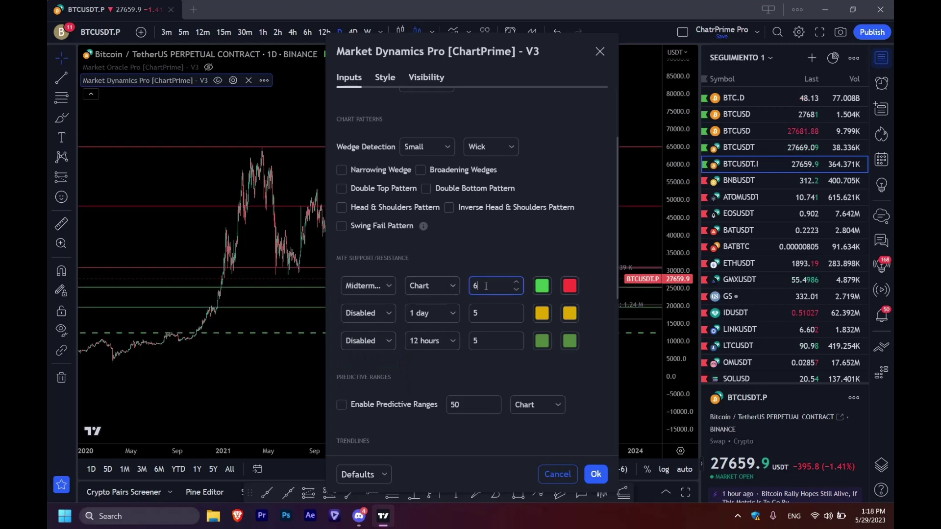
left_click(586, 470)
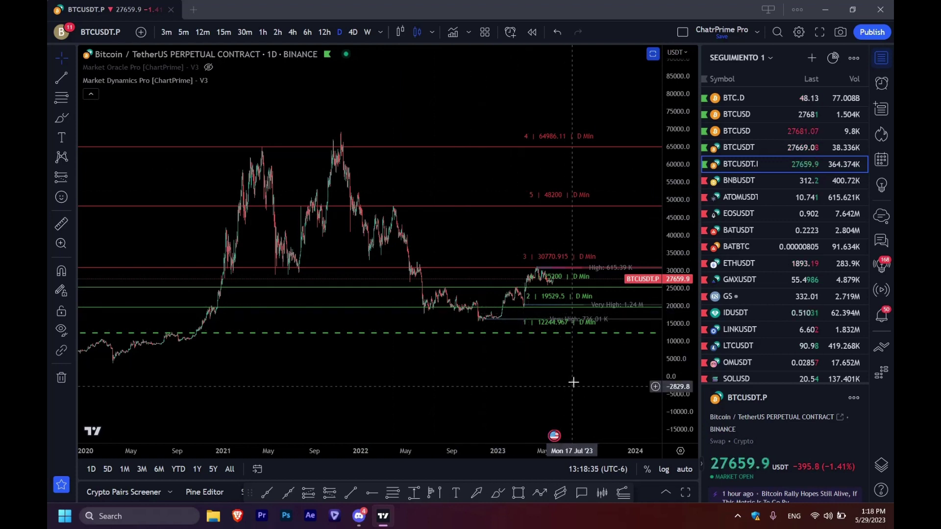
Step: Look over the daily Midterm Mode levels and switch the BTCUSDT.P chart to the 4-hour timeframe
scroll(573, 382, "down", 2)
scroll(479, 340, "down", 2)
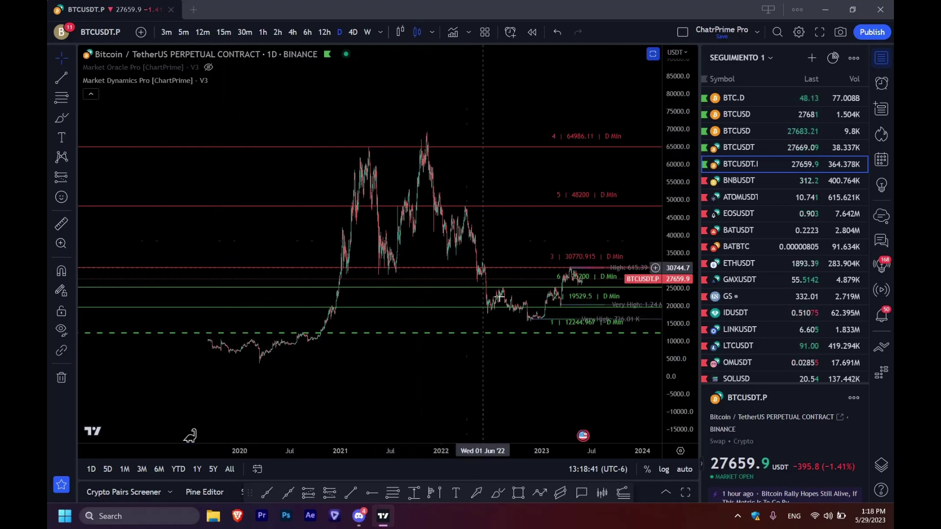
scroll(533, 371, "up", 2)
left_click_drag(533, 371, 471, 364)
scroll(343, 358, "up", 2)
left_click_drag(342, 357, 279, 353)
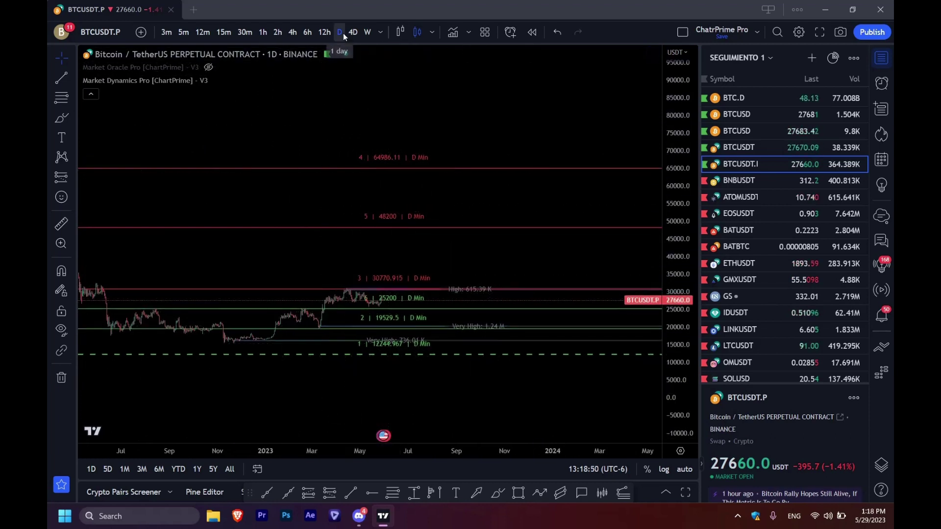
left_click(367, 32)
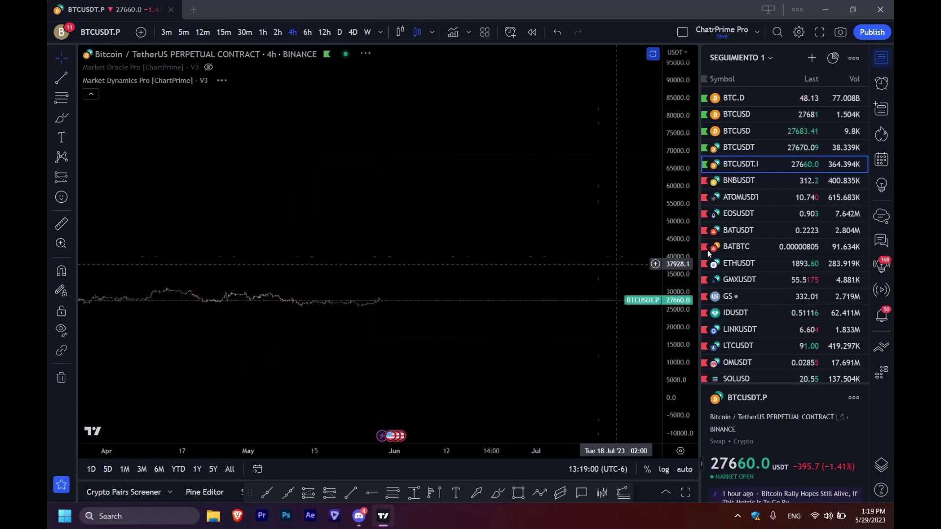
scroll(563, 212, "down", 3)
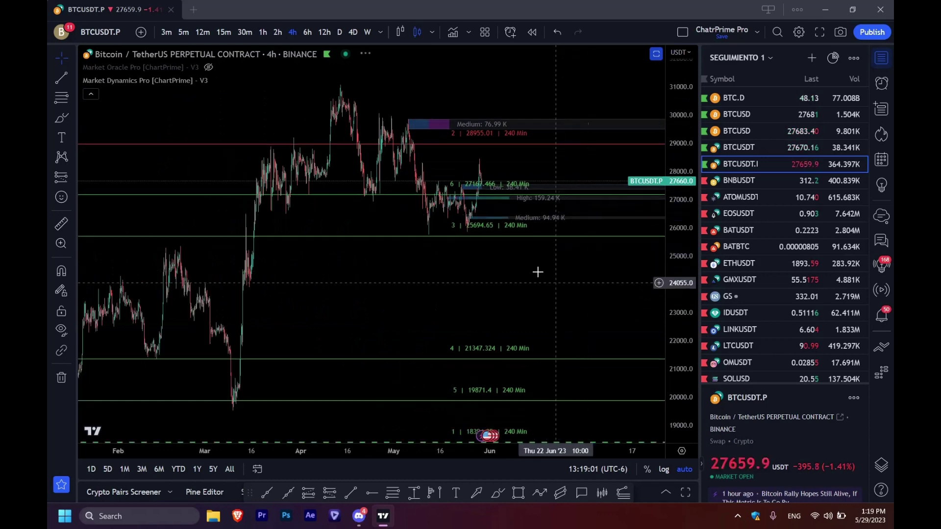
Step: Set the first MTF Support/Resistance row to Local Mode on the 4-hour BTCUSDT.P chart
double_click(454, 124)
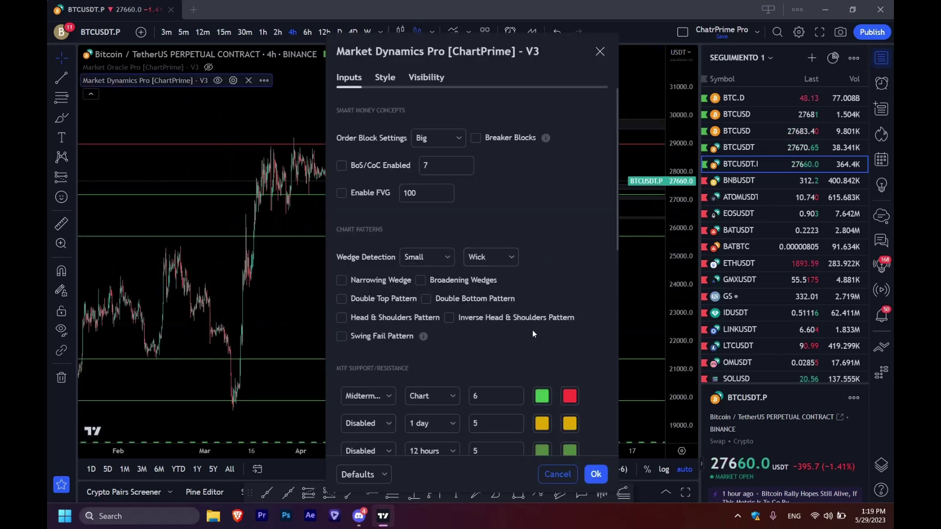
scroll(556, 315, "down", 5)
scroll(557, 317, "up", 3)
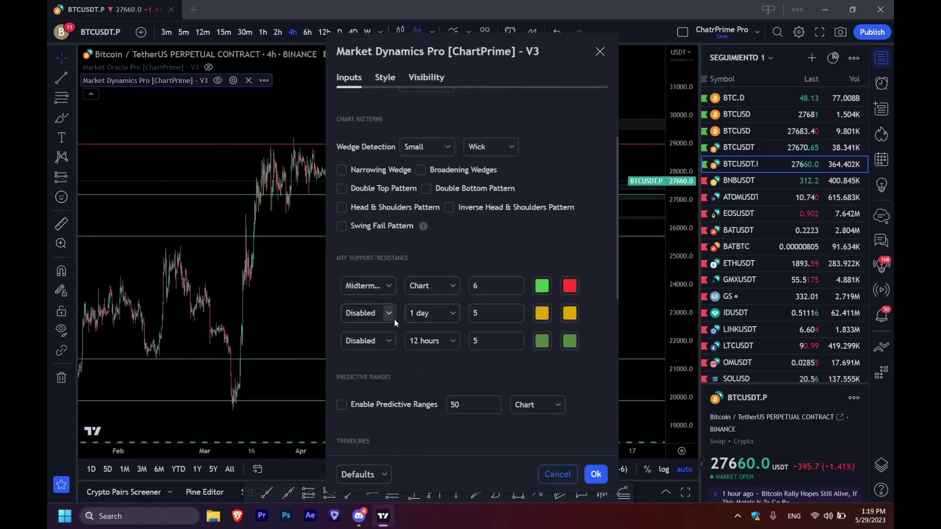
left_click(366, 289)
left_click(365, 324)
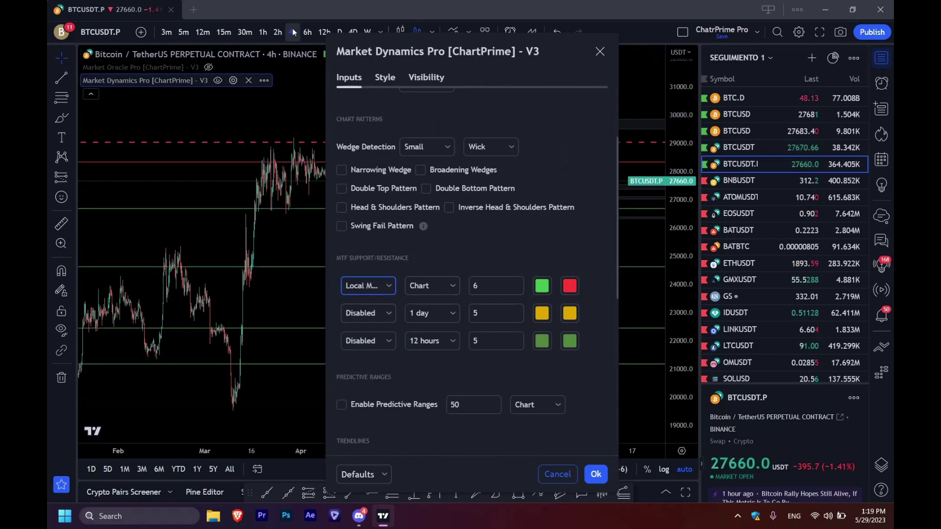
Step: Set the first MTF Support/Resistance row to 4 levels and switch the 1 day and 12 hours rows to Local Mode
left_click(519, 290)
left_click(519, 290)
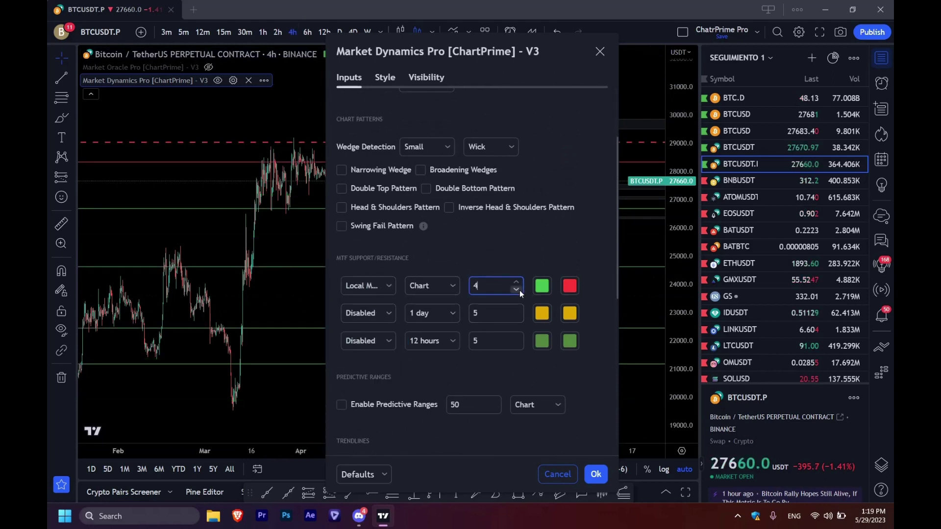
left_click(368, 314)
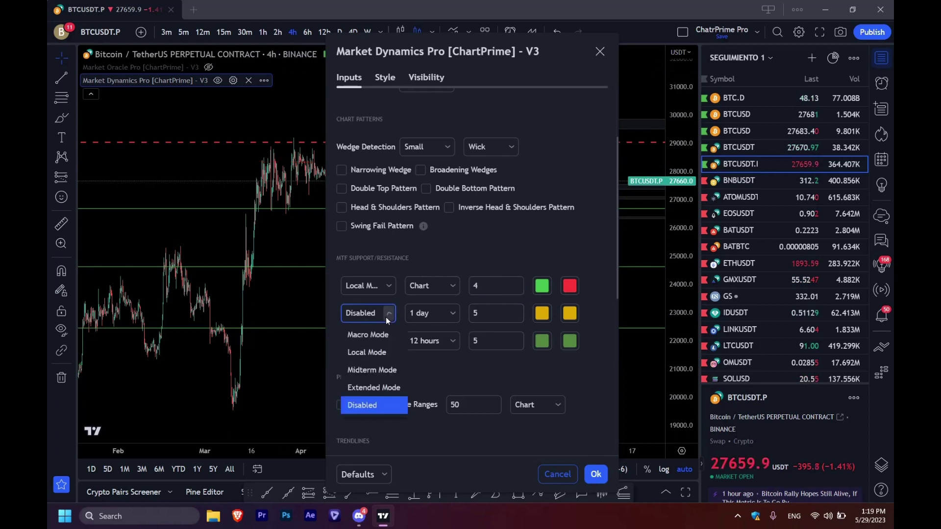
left_click(380, 350)
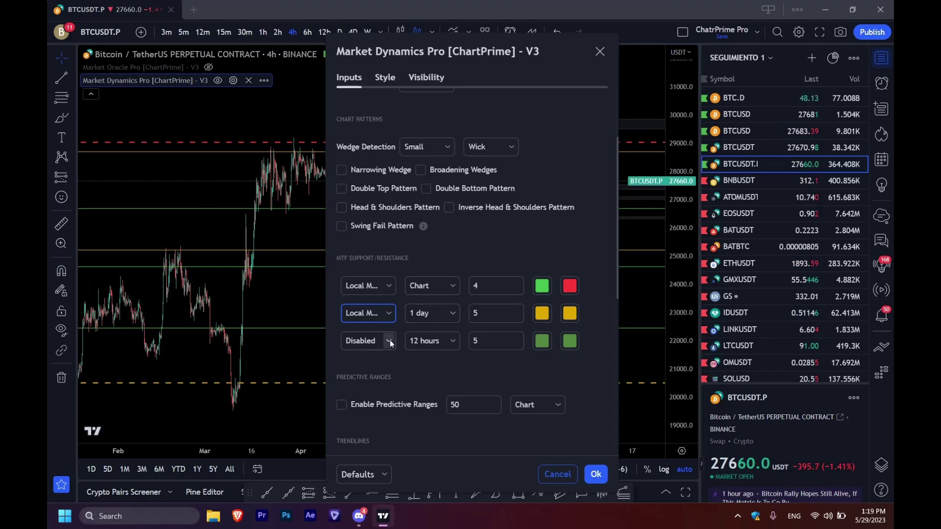
left_click(390, 342)
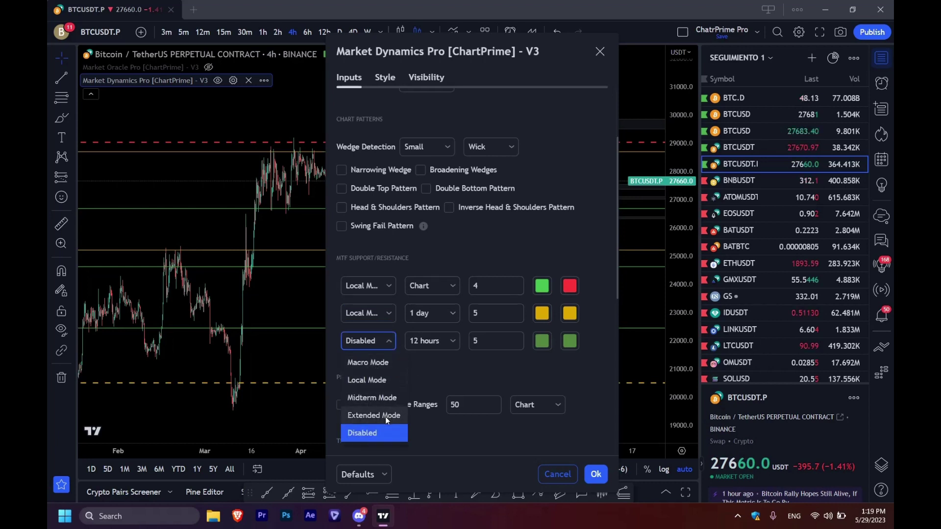
left_click(382, 380)
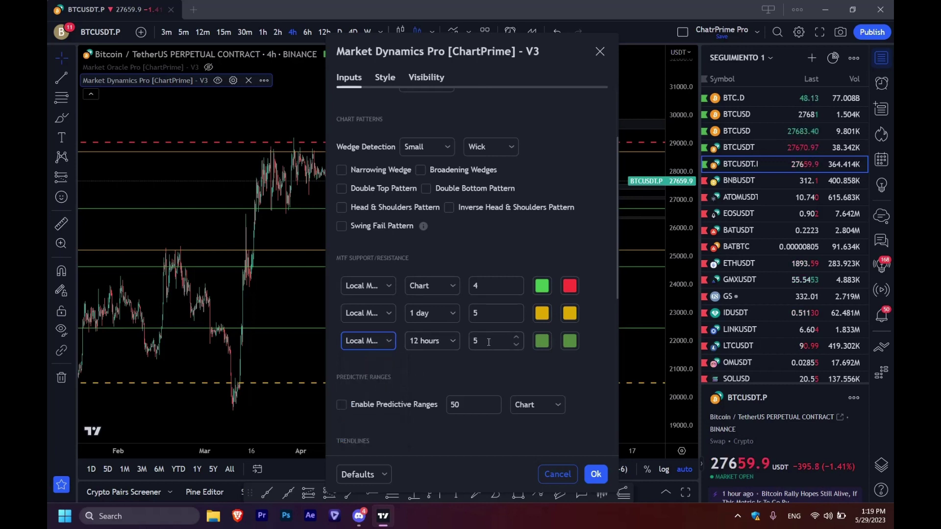
Step: Set the 1 day and 12 hours MTF Support/Resistance rows to 3 levels each and apply the indicator settings
left_click(516, 346)
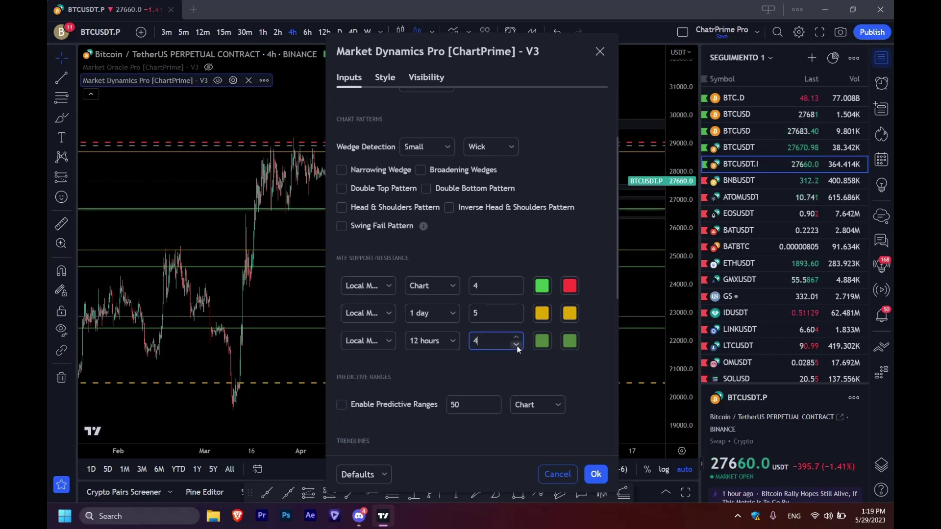
left_click(520, 317)
left_click(520, 317)
left_click(595, 475)
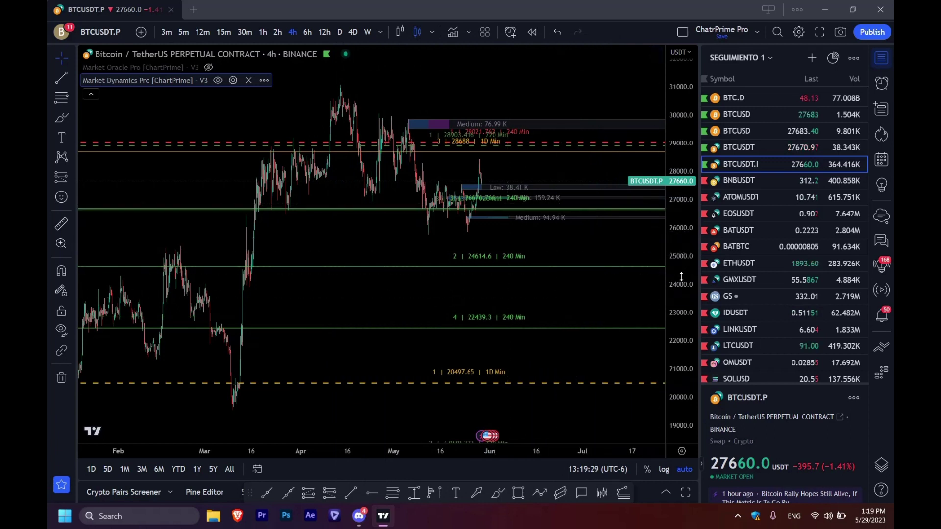
Step: With the brush, circle the 240 Min label at 22439.3, write a 4 beside it, and circle the 1D Min label at 20497.65
left_click_drag(681, 277, 681, 255)
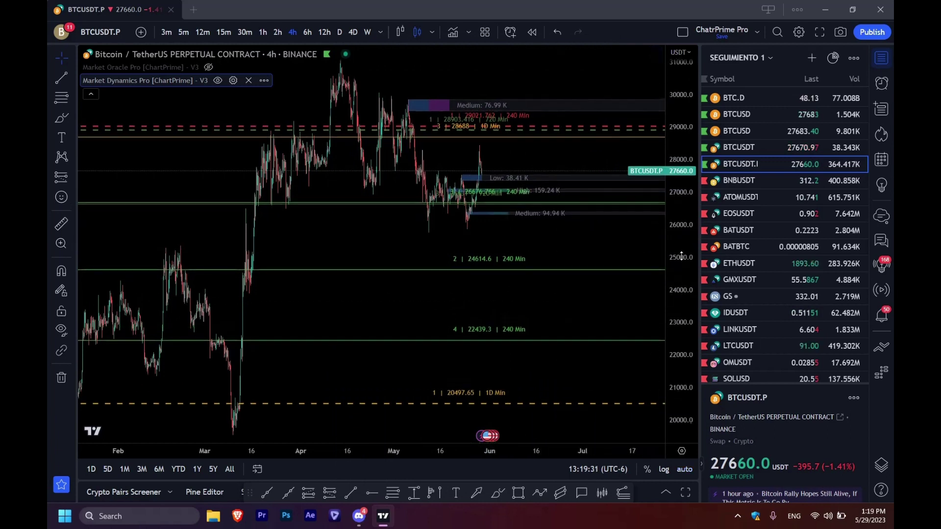
left_click(61, 117)
left_click_drag(510, 322, 504, 324)
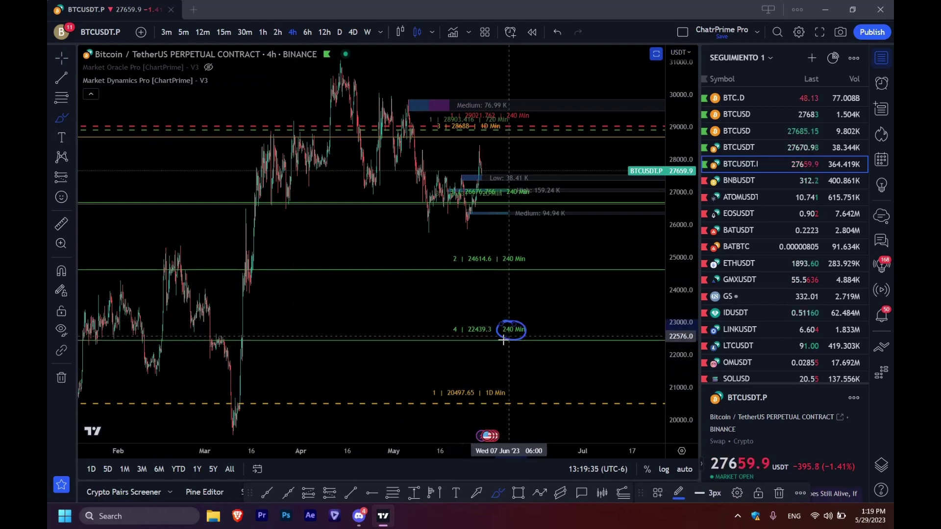
left_click_drag(537, 320, 543, 336)
mouse_move(475, 392)
left_mouse_down()
mouse_move(497, 382)
mouse_move(488, 383)
left_mouse_up()
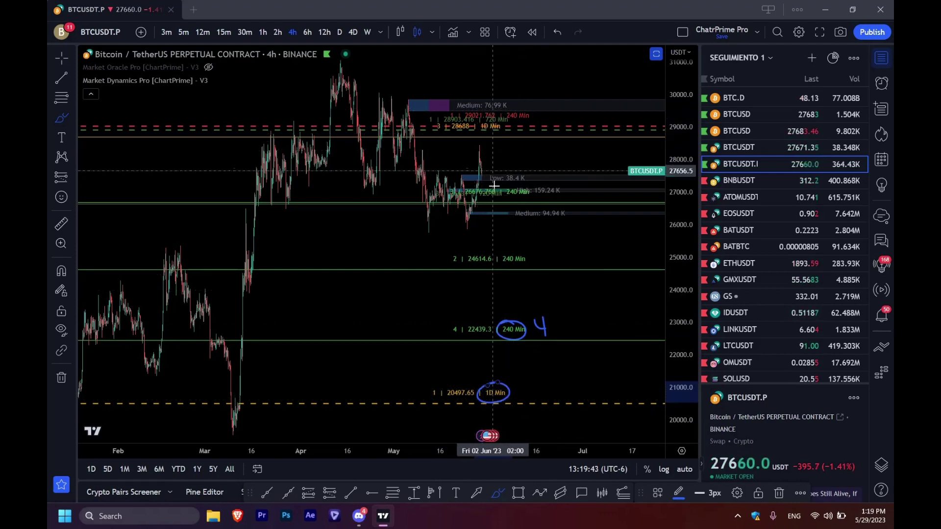
Step: Circle the 720 Min label of the 17970.333 level with the brush
scroll(539, 176, "down", 3)
left_click_drag(672, 109, 687, 348)
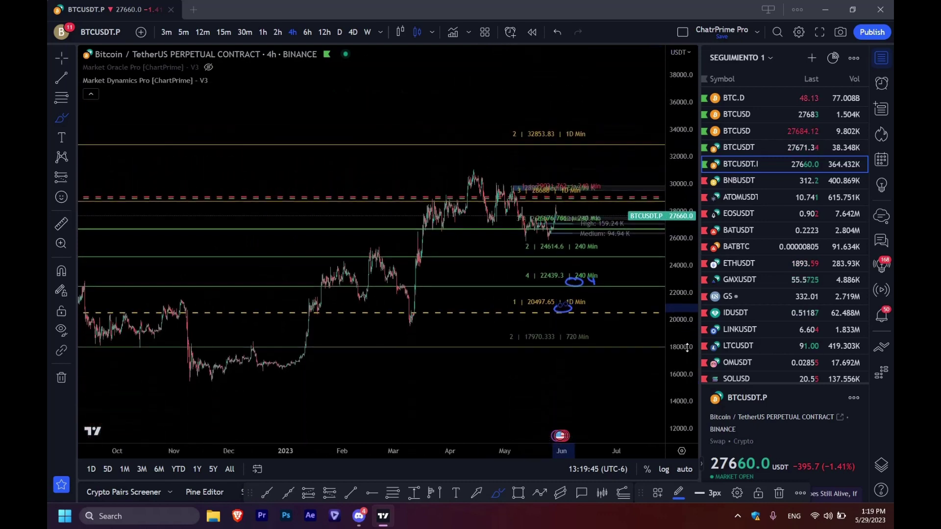
mouse_move(576, 332)
left_mouse_down()
mouse_move(568, 346)
mouse_move(579, 330)
left_mouse_up()
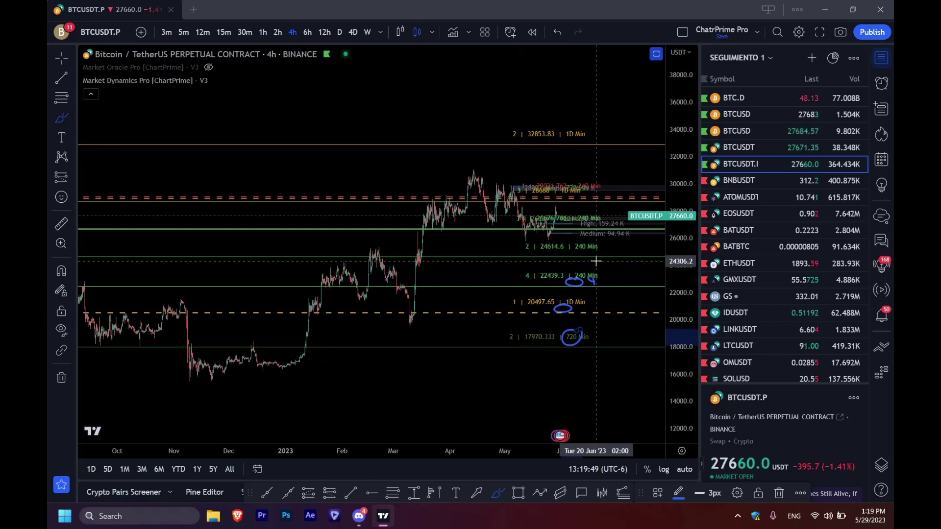
Step: Brush circles and wavy strokes over the overlapping level labels near 29000 and just below 27000
scroll(605, 263, "up", 2)
scroll(604, 262, "up", 5)
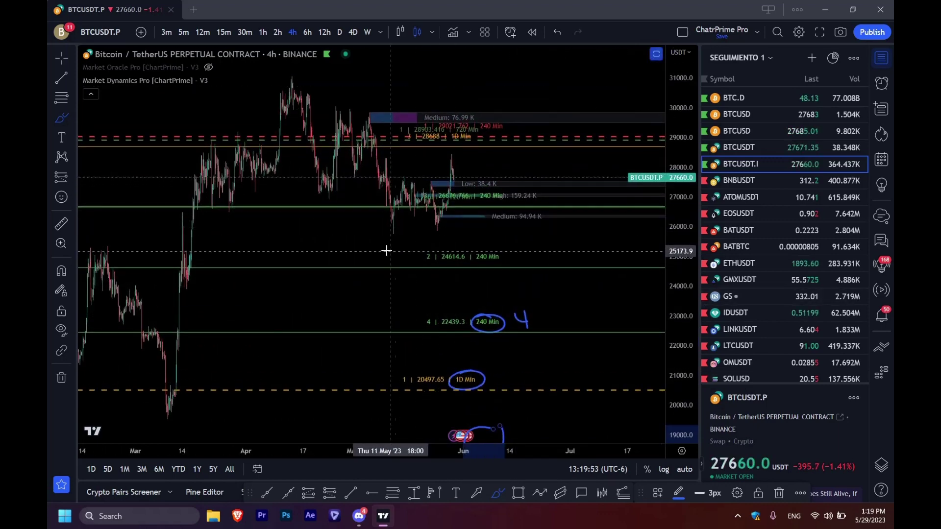
mouse_move(462, 236)
left_mouse_down()
mouse_move(367, 228)
mouse_move(385, 199)
left_mouse_up()
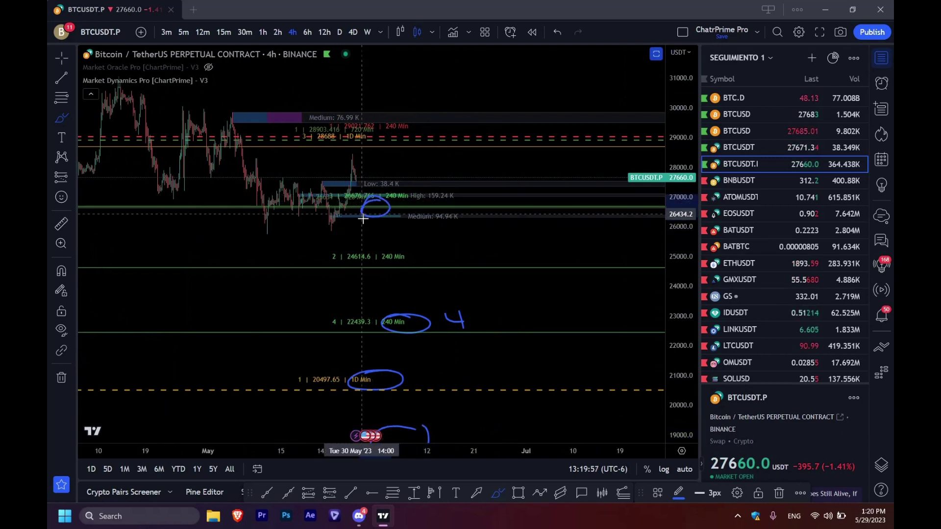
mouse_move(327, 111)
left_mouse_down()
mouse_move(309, 109)
mouse_move(299, 126)
mouse_move(338, 123)
mouse_move(316, 110)
mouse_move(296, 126)
mouse_move(300, 140)
mouse_move(313, 133)
mouse_move(311, 109)
mouse_move(375, 128)
mouse_move(299, 139)
mouse_move(324, 147)
mouse_move(346, 133)
mouse_move(388, 144)
mouse_move(421, 136)
left_mouse_up()
mouse_move(357, 206)
left_mouse_down()
mouse_move(399, 193)
mouse_move(422, 210)
left_mouse_up()
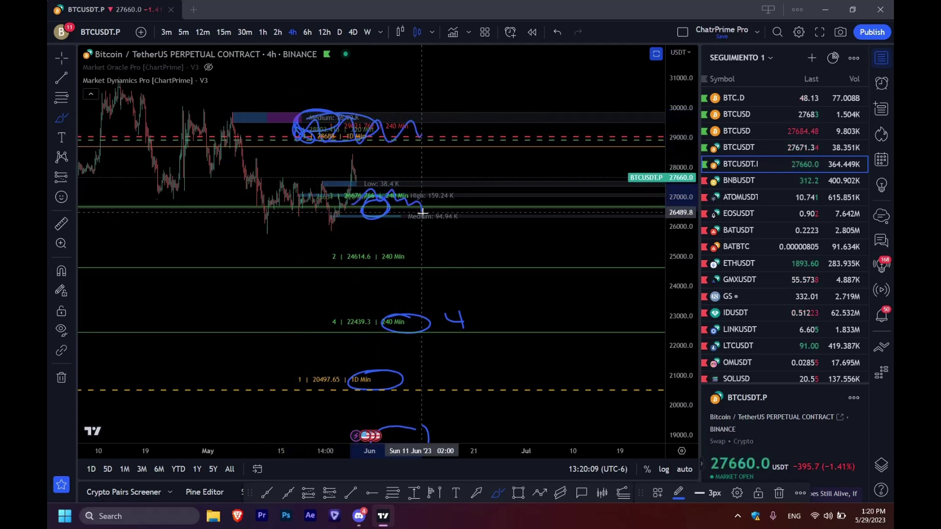
scroll(425, 308, "down", 5)
left_click_drag(674, 157, 674, 237)
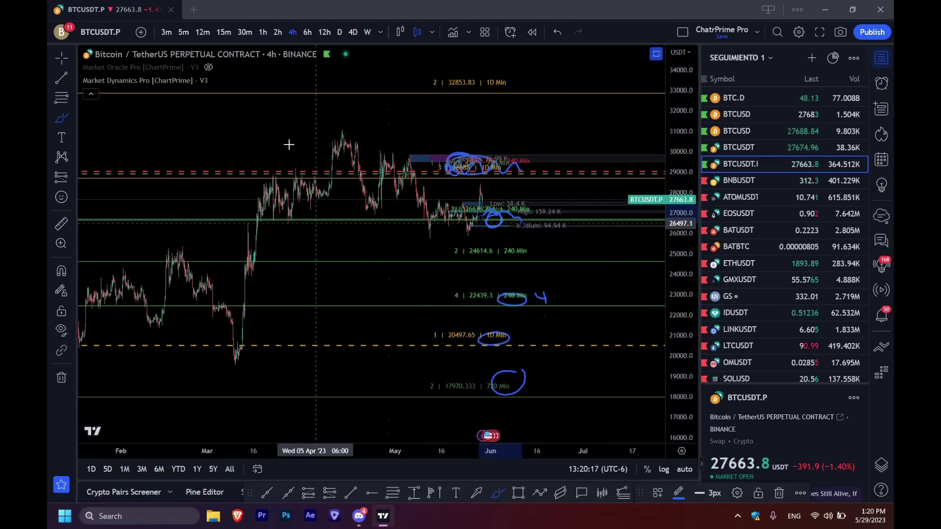
Step: Disable all three MTF Support/Resistance rows in the Market Dynamics Pro settings
left_click(233, 80)
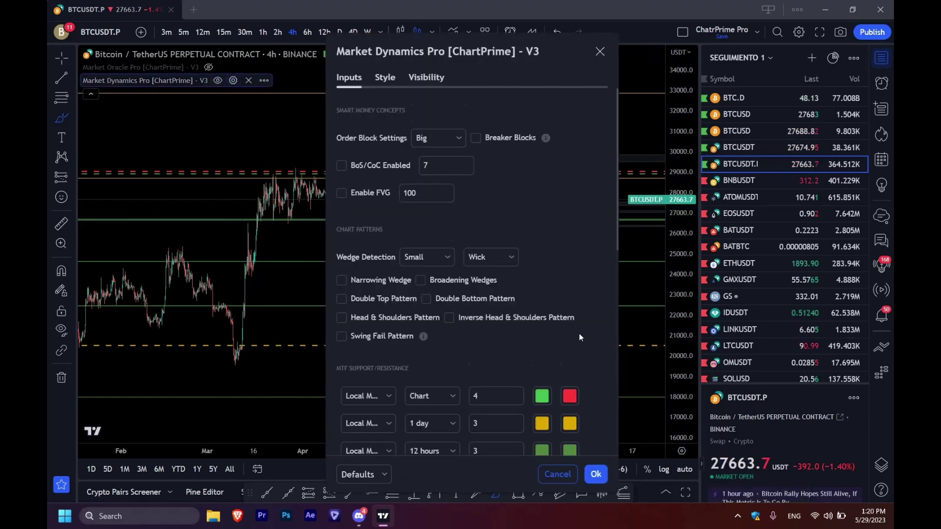
scroll(579, 338, "down", 5)
scroll(581, 345, "down", 2)
scroll(582, 345, "up", 2)
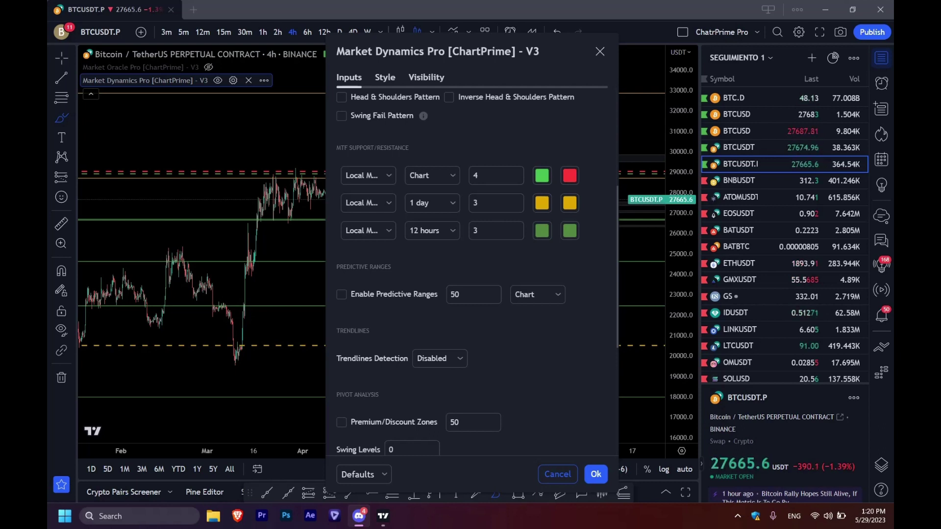
scroll(527, 367, "up", 3)
scroll(554, 284, "up", 1)
scroll(553, 287, "down", 5)
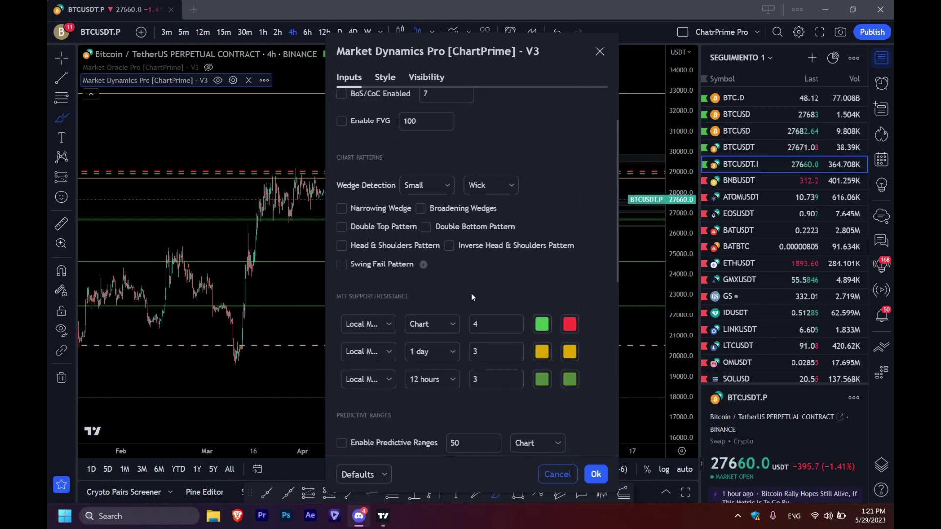
left_click(373, 123)
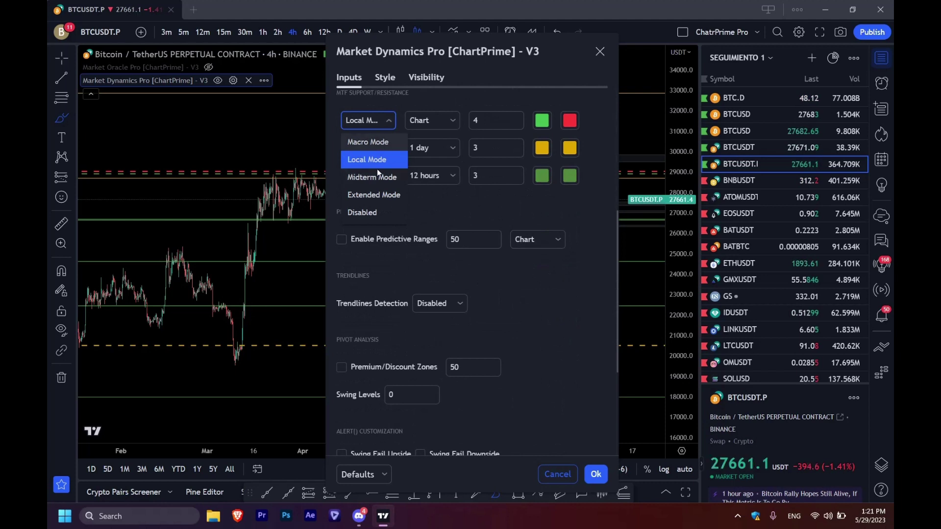
left_click(373, 213)
left_click(381, 148)
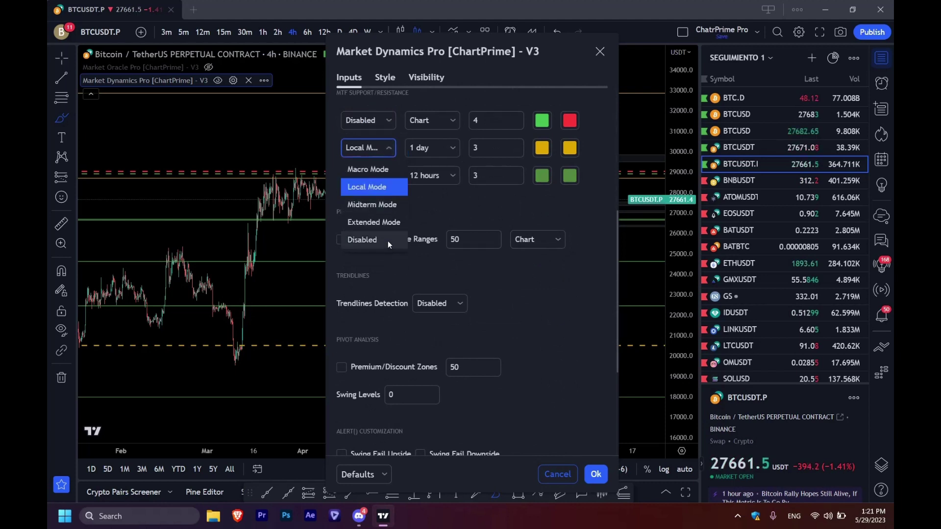
left_click(387, 240)
left_click(377, 176)
left_click(389, 266)
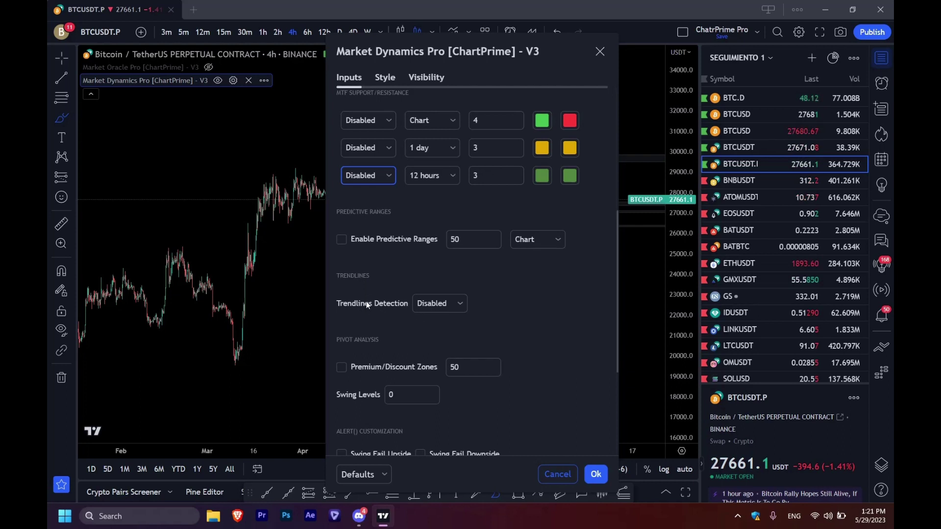
Step: Enable Predictive Ranges with a value of 50 and the Chart timeframe
left_click(342, 239)
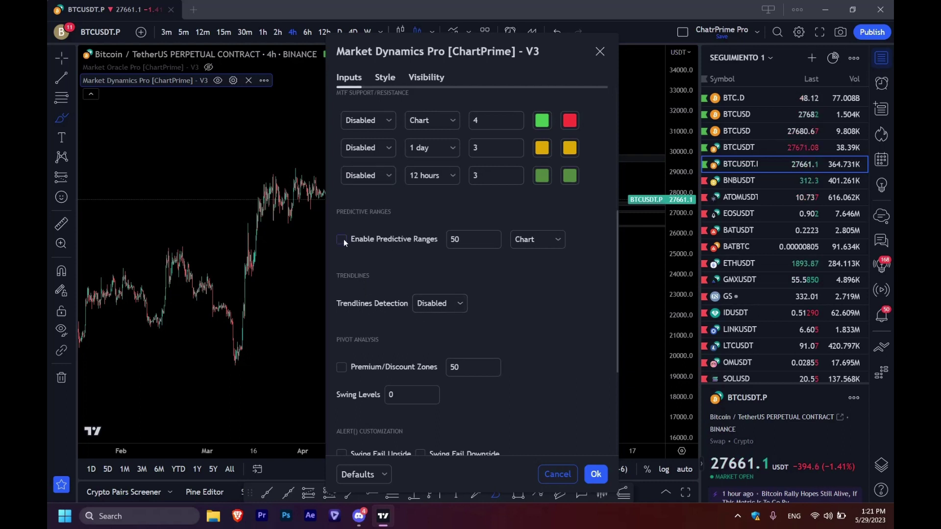
left_click(469, 242)
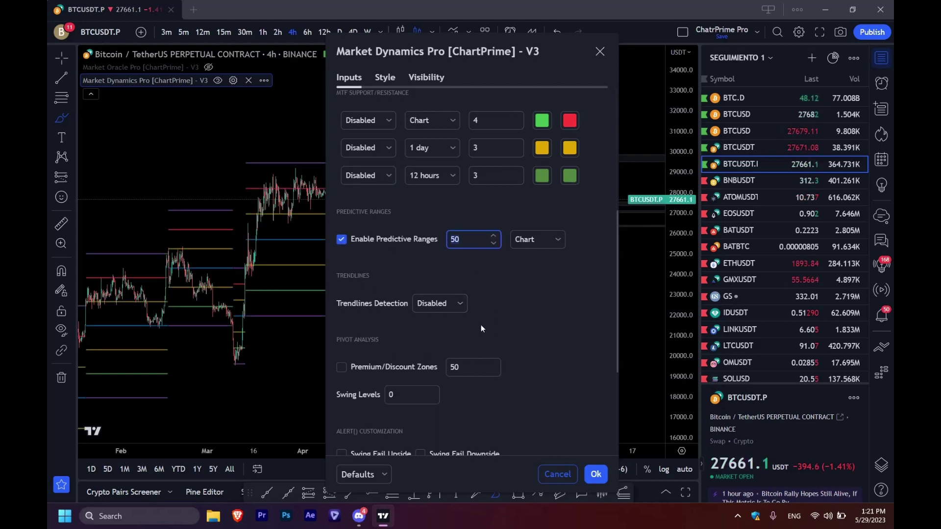
left_click(526, 245)
left_click(532, 37)
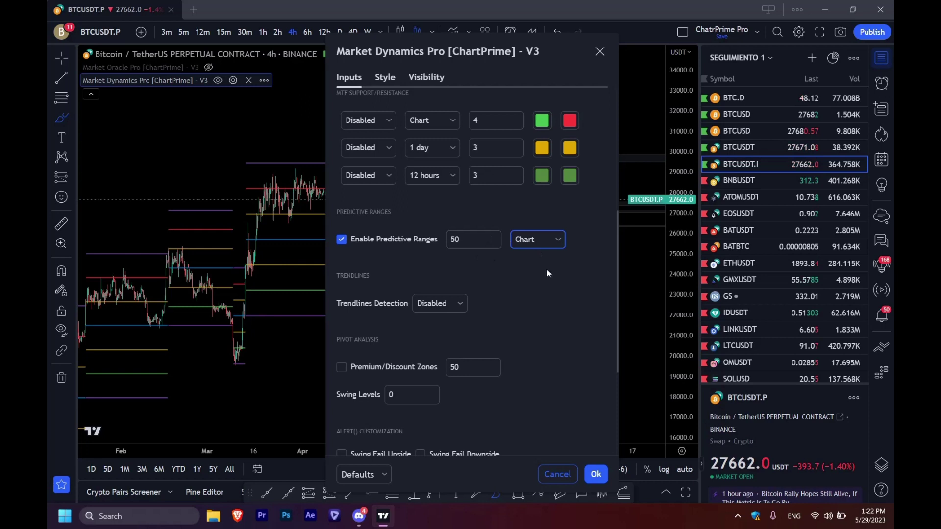
Step: Set the Predictive Ranges timeframe to 1 day, apply it, and look over the ranges on the 4-hour chart
scroll(548, 273, "up", 3)
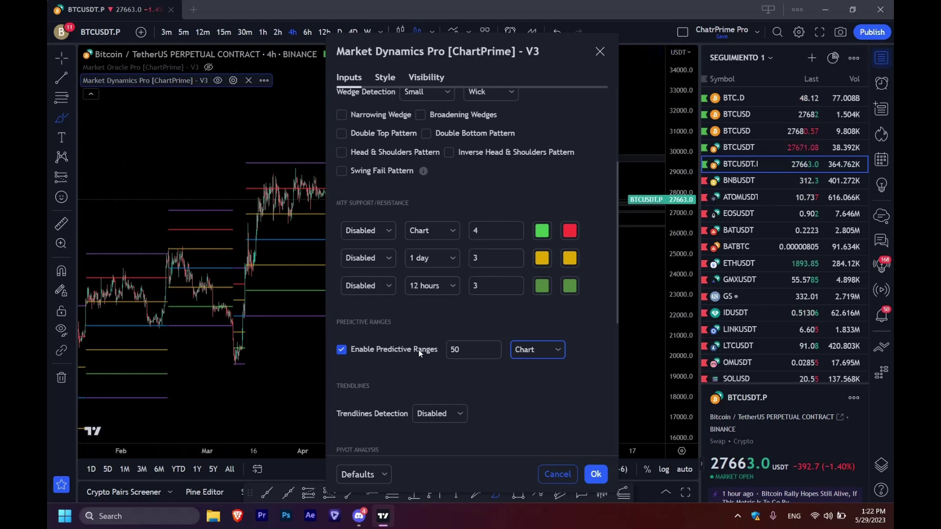
left_click(544, 350)
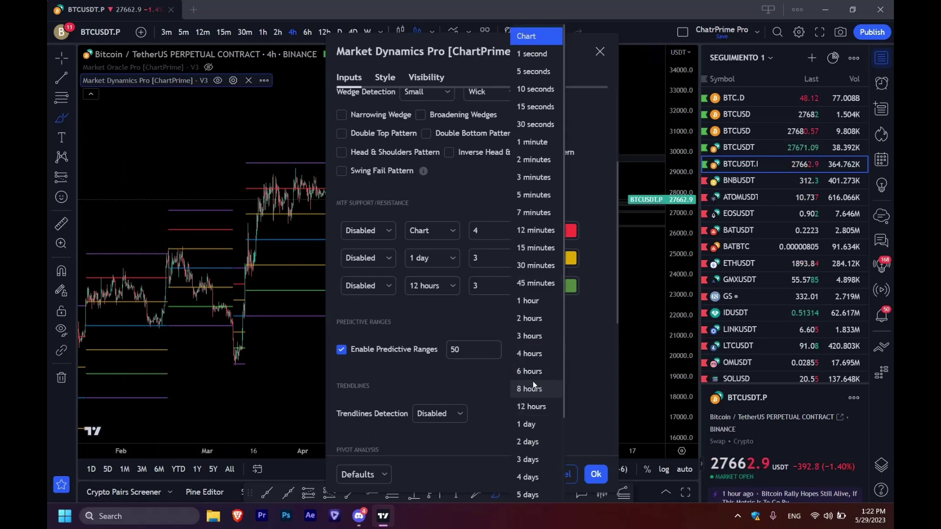
left_click(539, 427)
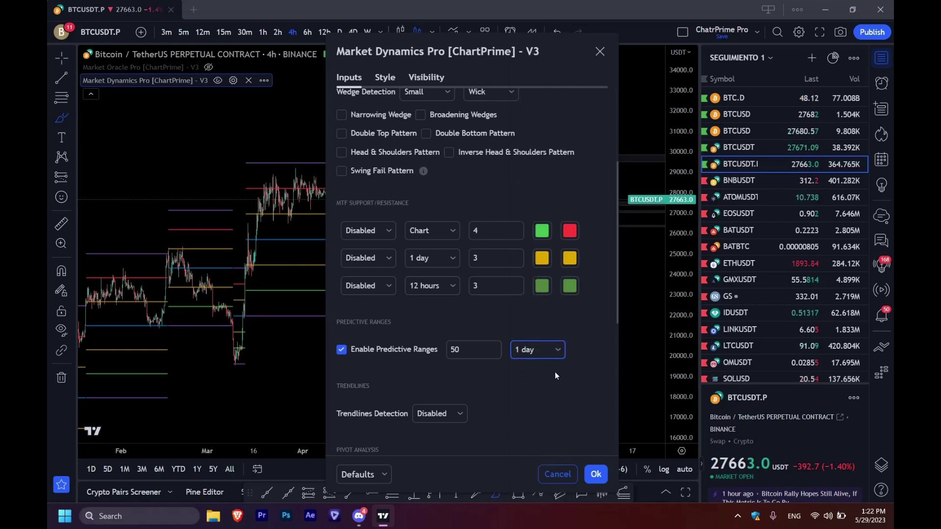
left_click(595, 474)
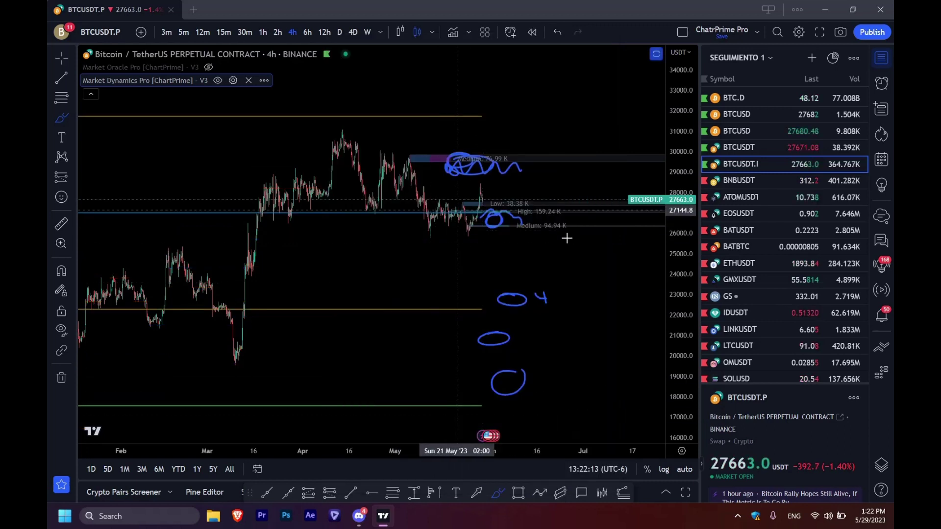
scroll(618, 260, "up", 2)
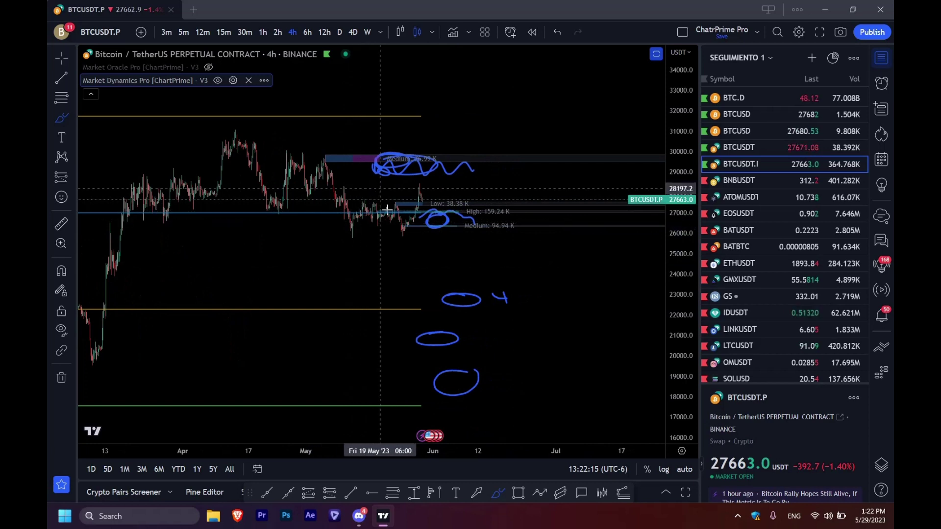
scroll(422, 215, "down", 3)
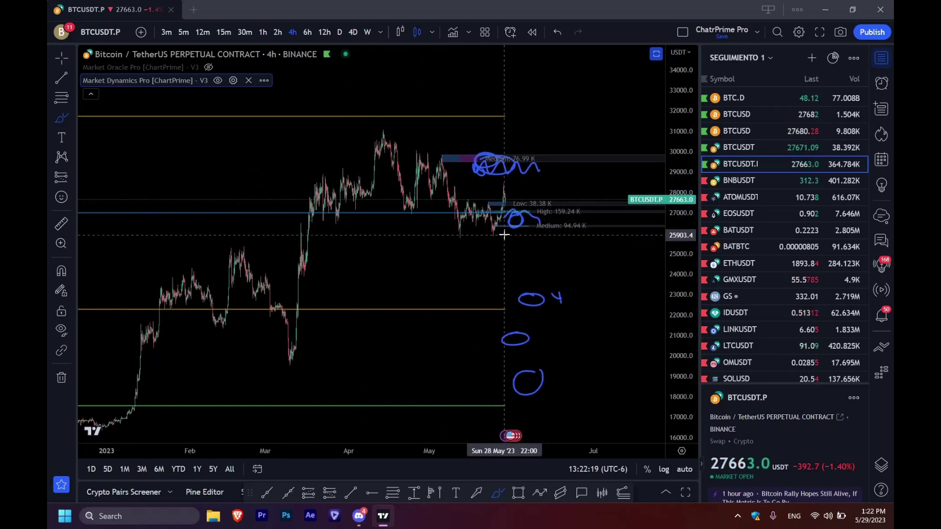
scroll(502, 218, "up", 2)
Step: Set the Predictive Ranges timeframe to Chart in the Market Dynamics Pro settings and apply it
left_click(233, 81)
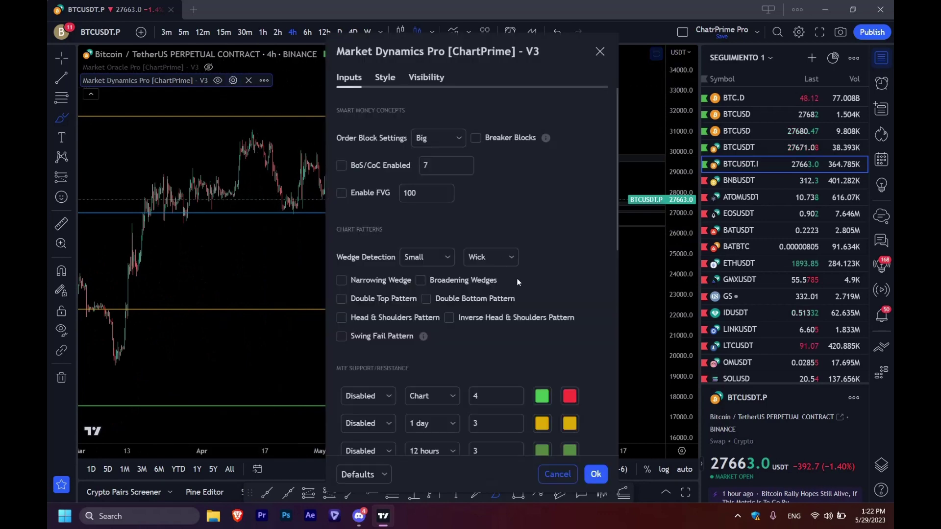
scroll(601, 287, "down", 10)
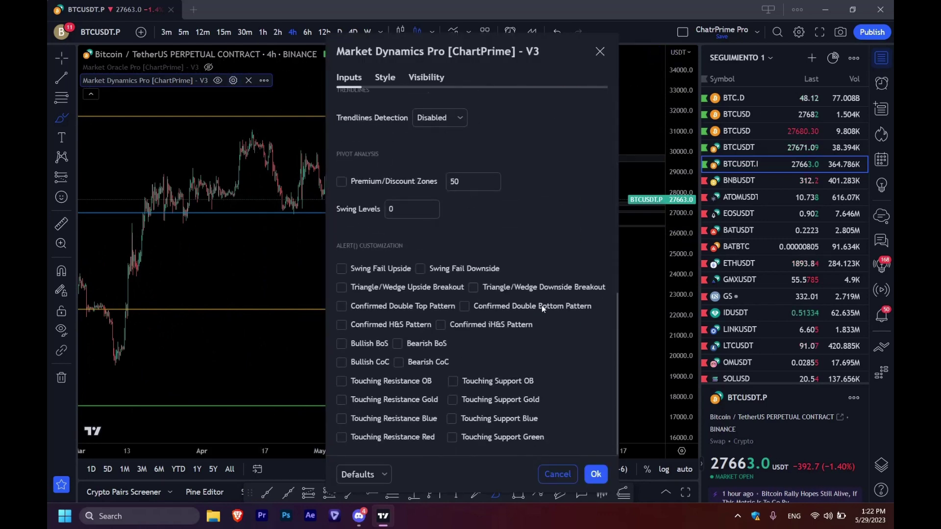
scroll(412, 309, "up", 5)
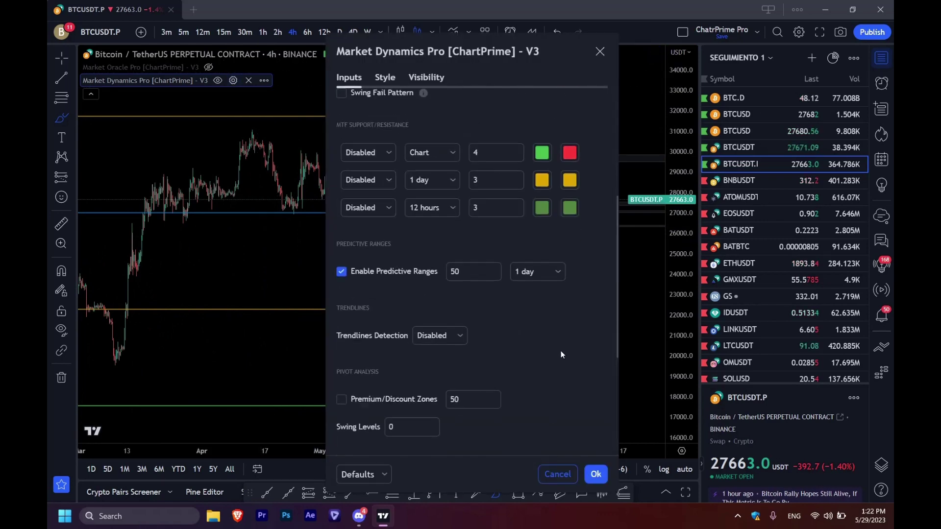
left_click(549, 276)
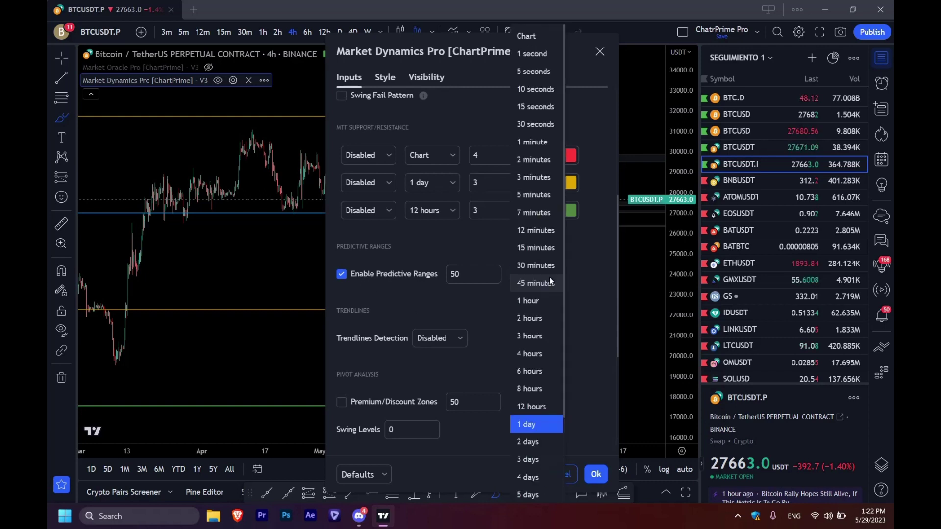
left_click(535, 37)
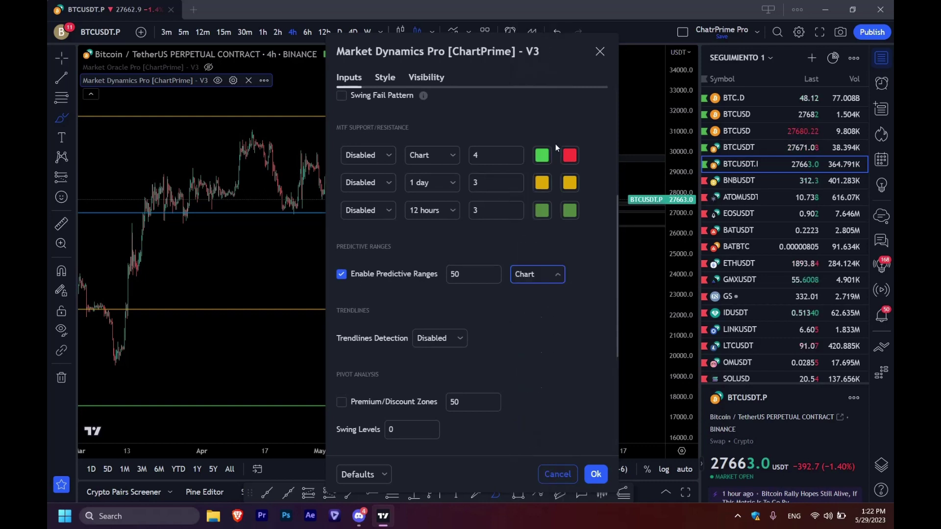
left_click(596, 474)
Step: Remove all brush drawings from the chart, including the stray stroke, and switch back to the cursor
left_click(61, 378)
left_click(130, 375)
left_click_drag(685, 299, 685, 214)
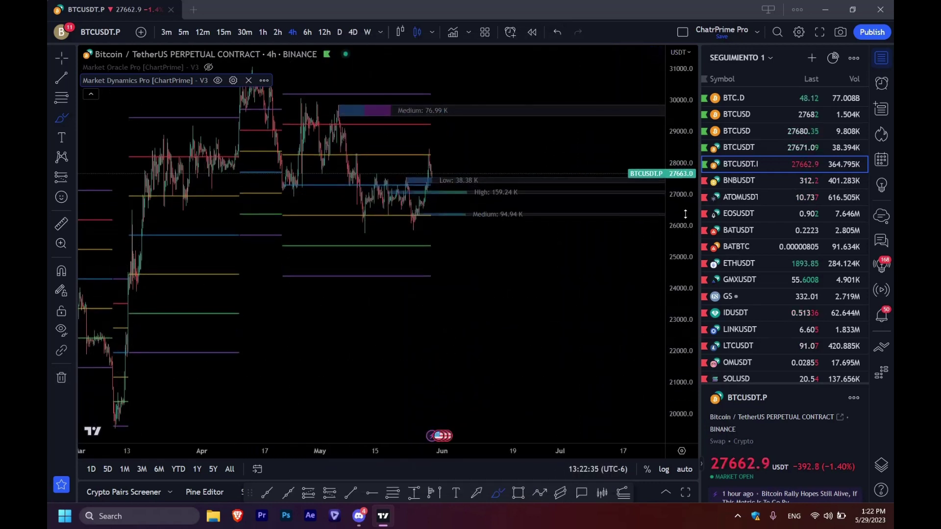
scroll(409, 262, "right", 5)
mouse_move(410, 244)
left_mouse_down()
mouse_move(599, 298)
mouse_move(612, 312)
left_mouse_up()
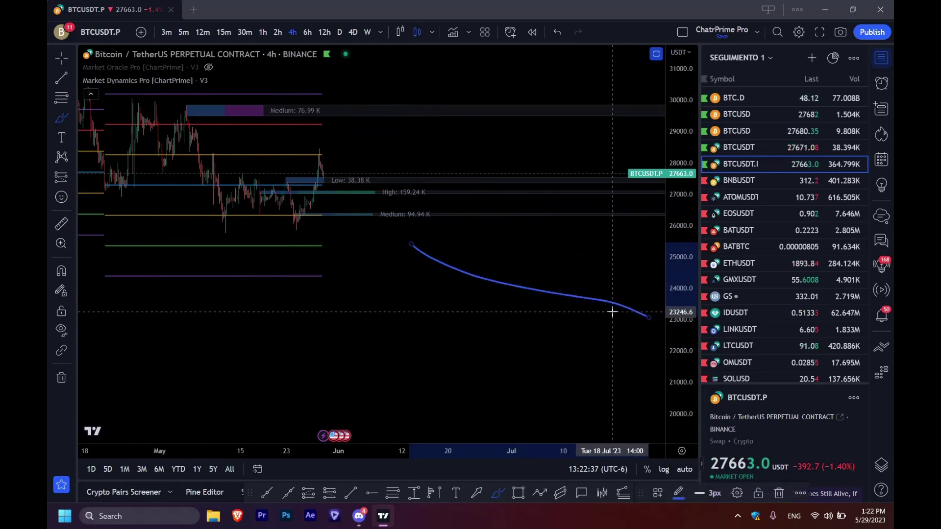
key("Delete")
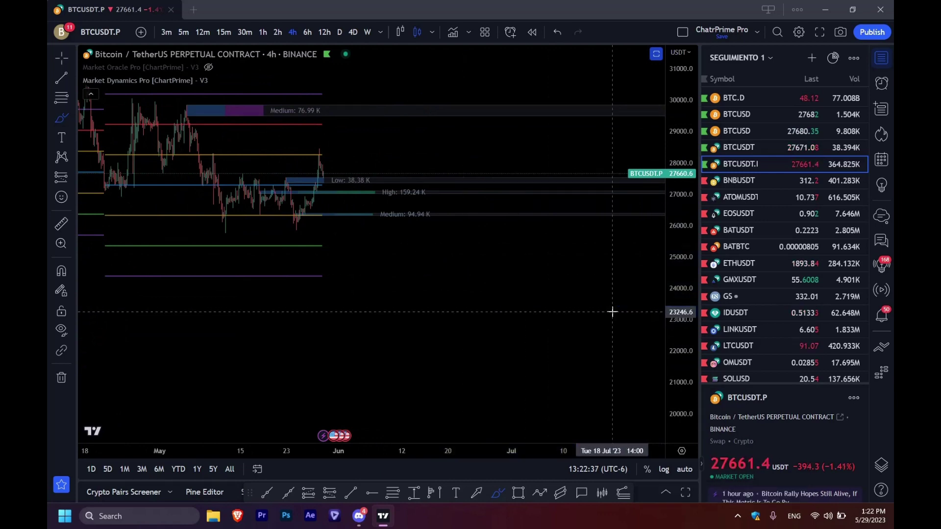
left_click(52, 57)
mouse_move(394, 89)
left_mouse_down()
mouse_move(623, 151)
mouse_move(521, 132)
left_mouse_up()
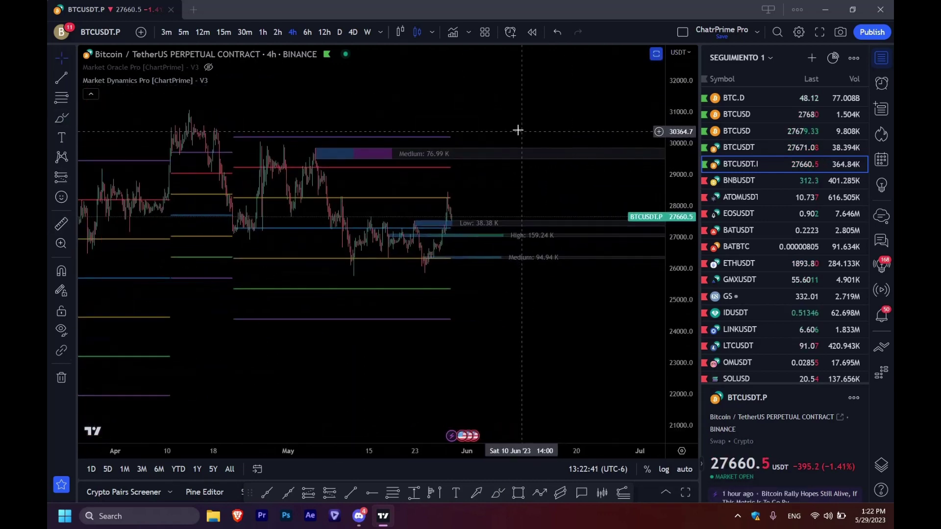
Step: Disable the order blocks in the Market Dynamics Pro settings and hide the Bitcoin candles, leaving only the range levels
double_click(473, 286)
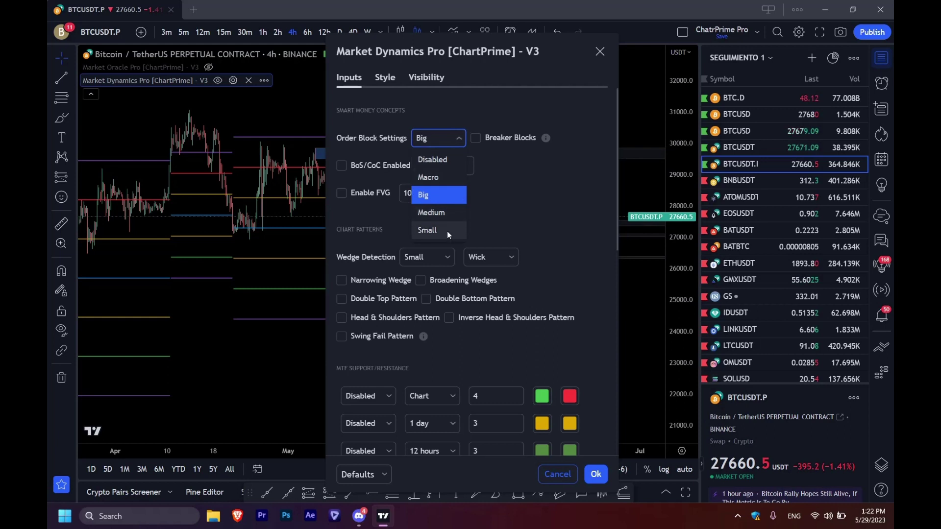
left_click(452, 161)
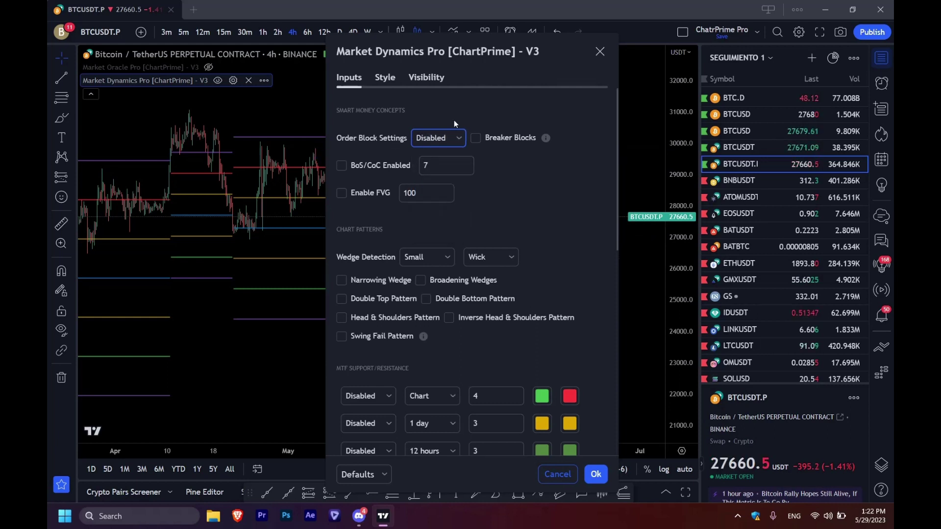
left_click(600, 53)
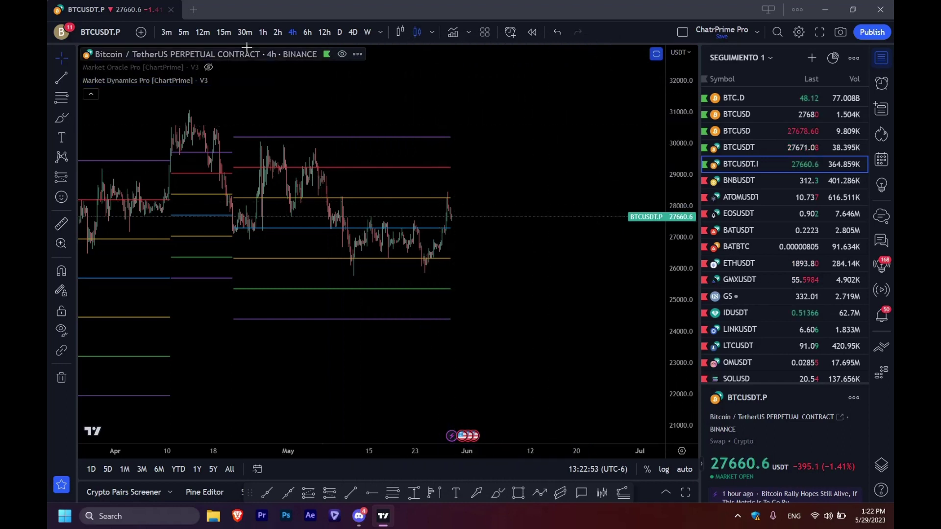
left_click(342, 54)
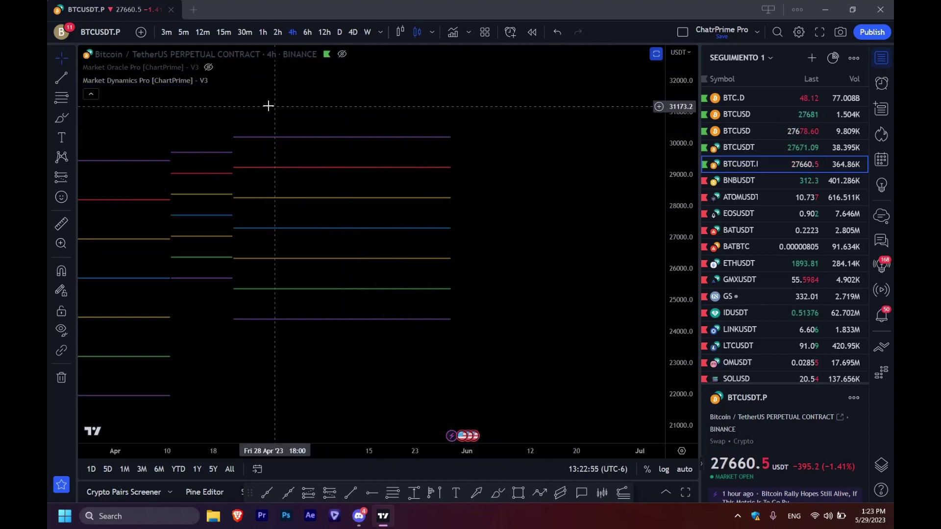
Step: Brush circles and arrows around the mid-April range block, its outer purple levels and the next block's start, and clear the drawings
mouse_move(244, 149)
left_mouse_down()
mouse_move(207, 143)
mouse_move(414, 153)
left_mouse_up()
left_click(61, 118)
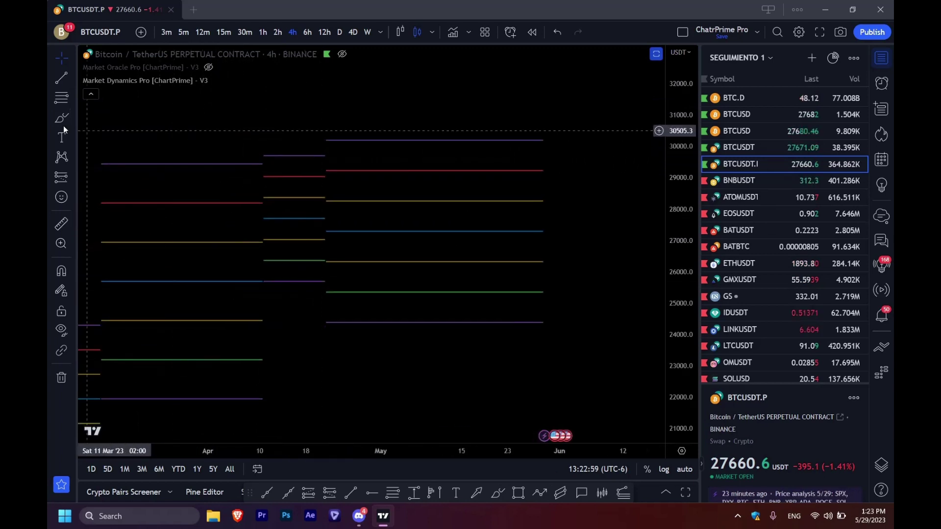
mouse_move(317, 150)
left_mouse_down()
mouse_move(246, 231)
mouse_move(279, 294)
mouse_move(332, 174)
mouse_move(326, 140)
left_mouse_up()
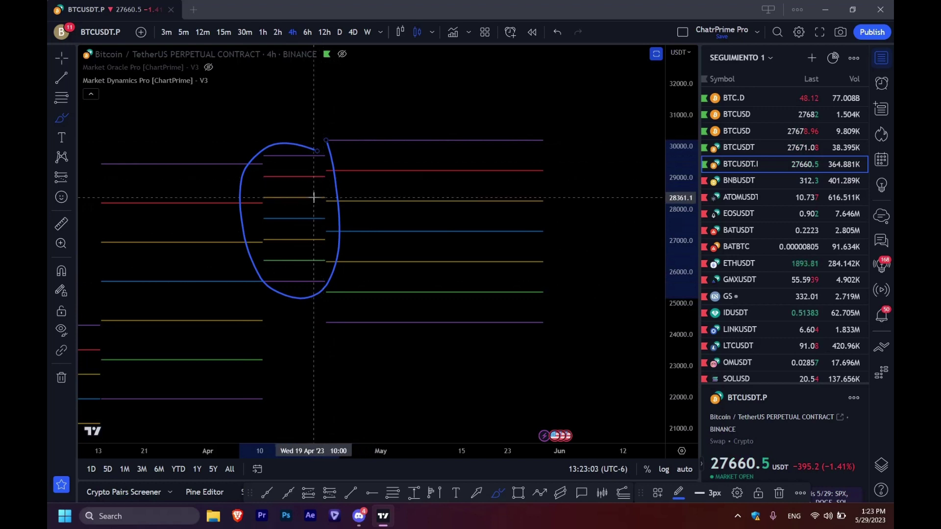
left_click(303, 274)
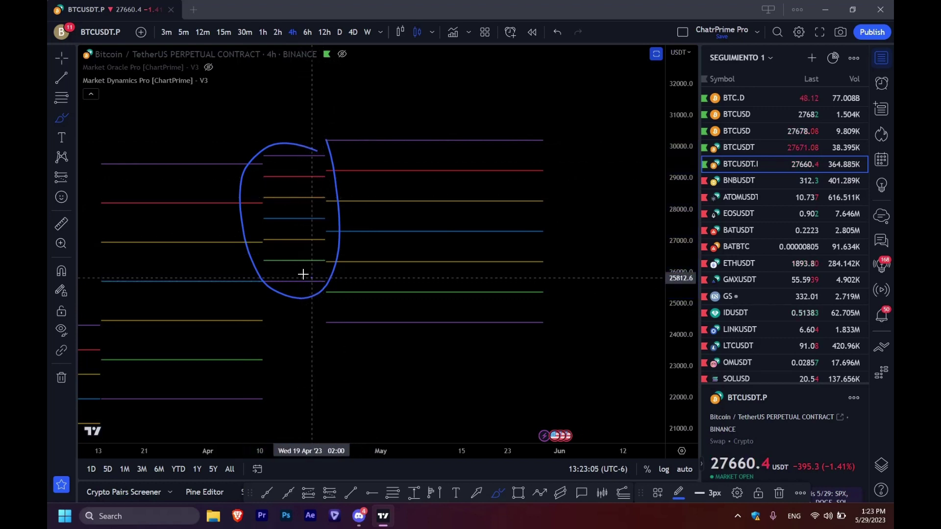
left_click_drag(296, 147, 304, 154)
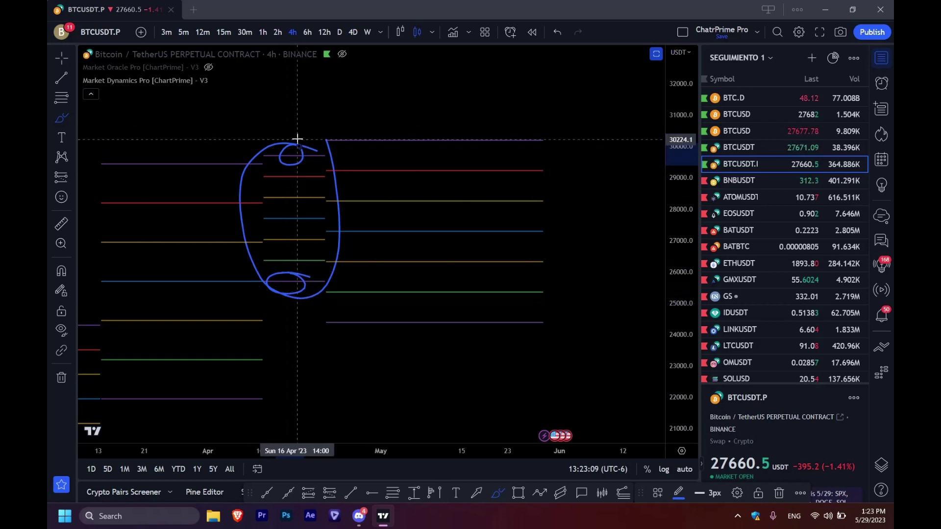
left_click_drag(296, 128, 296, 145)
left_click_drag(314, 108, 311, 132)
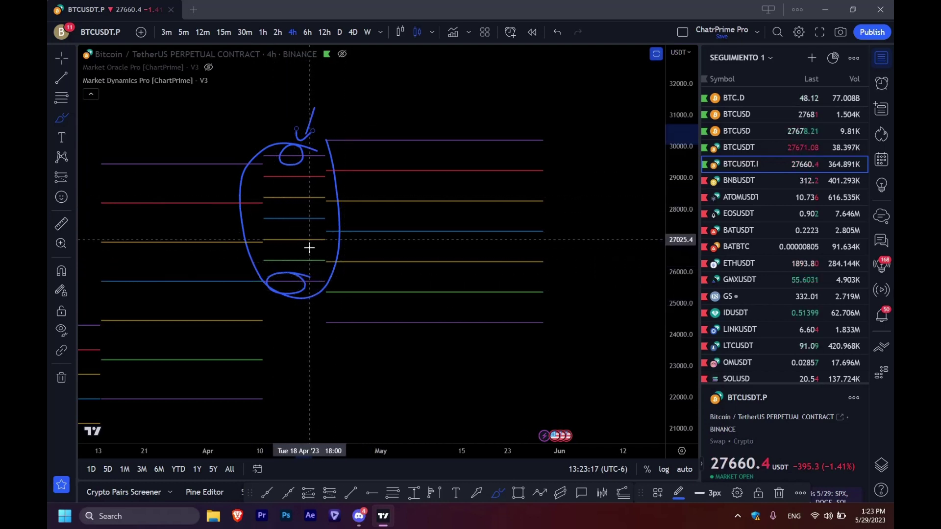
mouse_move(316, 288)
left_mouse_down()
mouse_move(361, 219)
mouse_move(342, 215)
mouse_move(363, 218)
mouse_move(336, 233)
mouse_move(360, 219)
left_mouse_up()
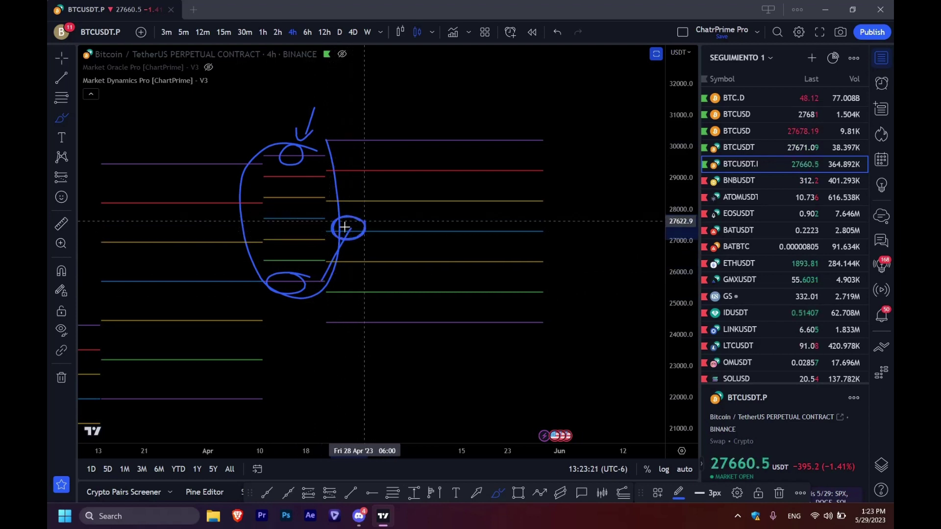
left_click(56, 382)
left_click(108, 375)
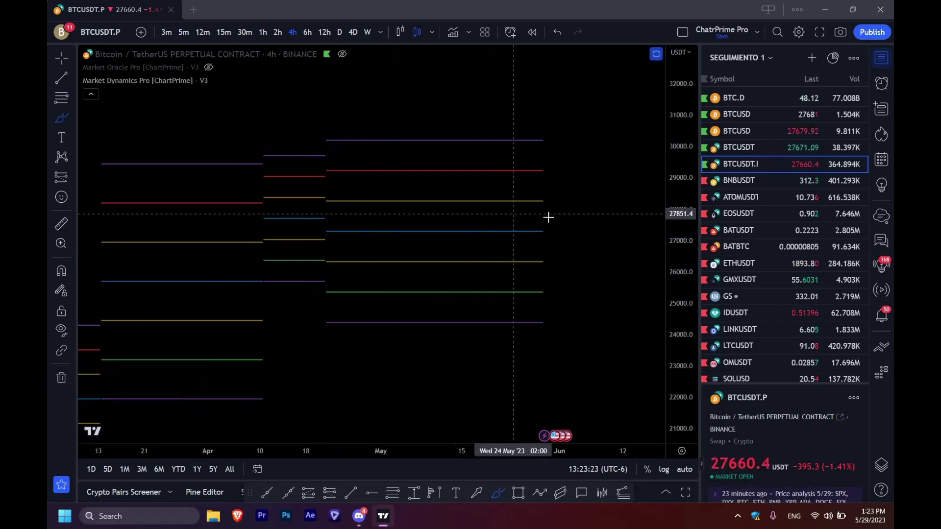
Step: Circle the end of the latest block's blue middle level, sketch symbols beside it with the brush, and clear the drawings
mouse_move(543, 224)
left_mouse_down()
mouse_move(513, 227)
mouse_move(559, 235)
mouse_move(552, 240)
mouse_move(552, 232)
left_mouse_up()
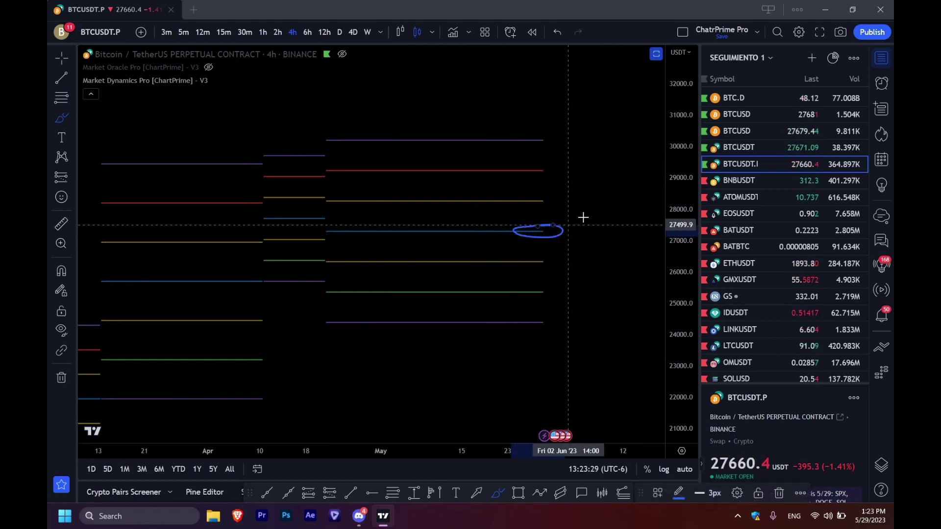
left_click_drag(572, 229, 604, 229)
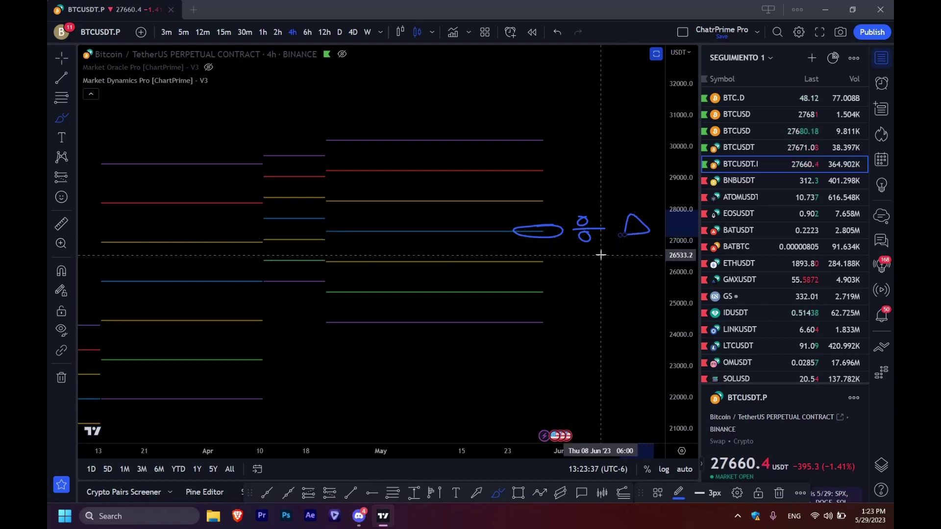
left_click_drag(611, 217, 624, 219)
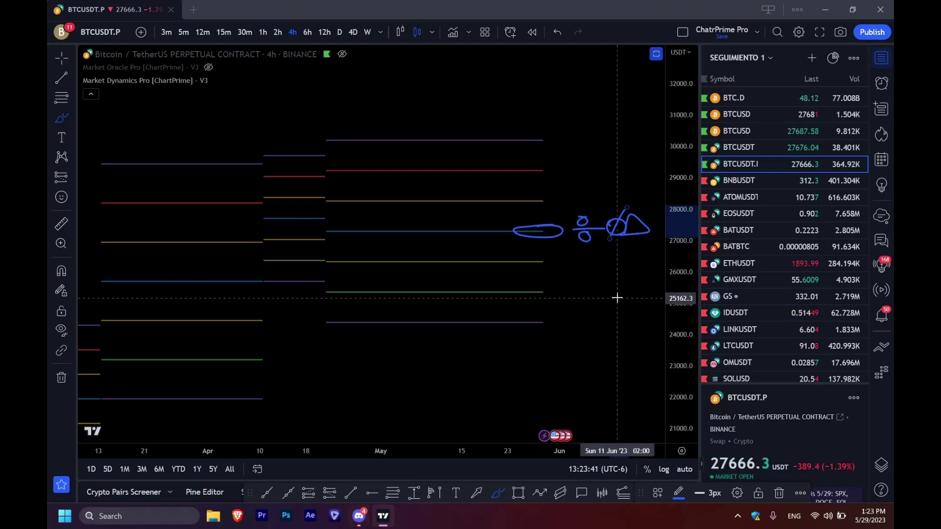
left_click(61, 377)
left_click(104, 376)
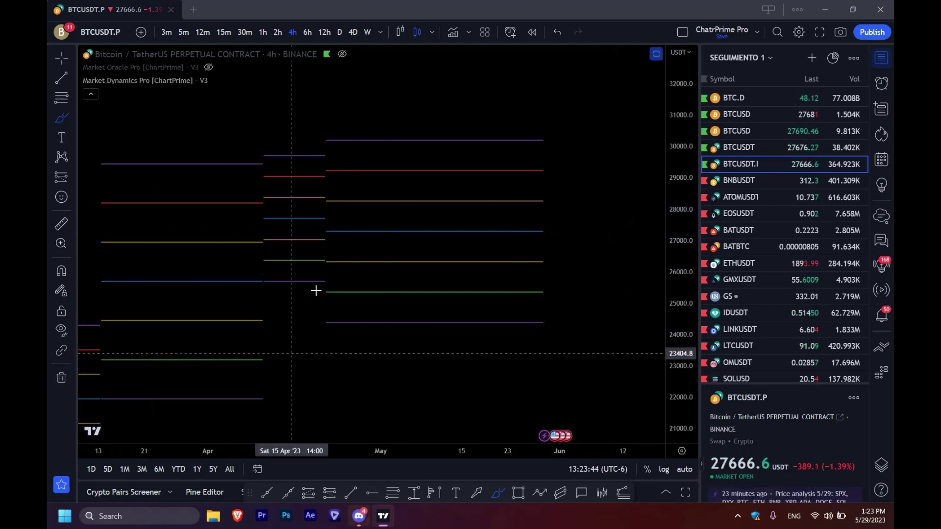
Step: Trace the latest block's blue middle level, brush arcs pairing the yellow, red-green and purple levels around it, and clear the drawings
left_click_drag(558, 233, 609, 230)
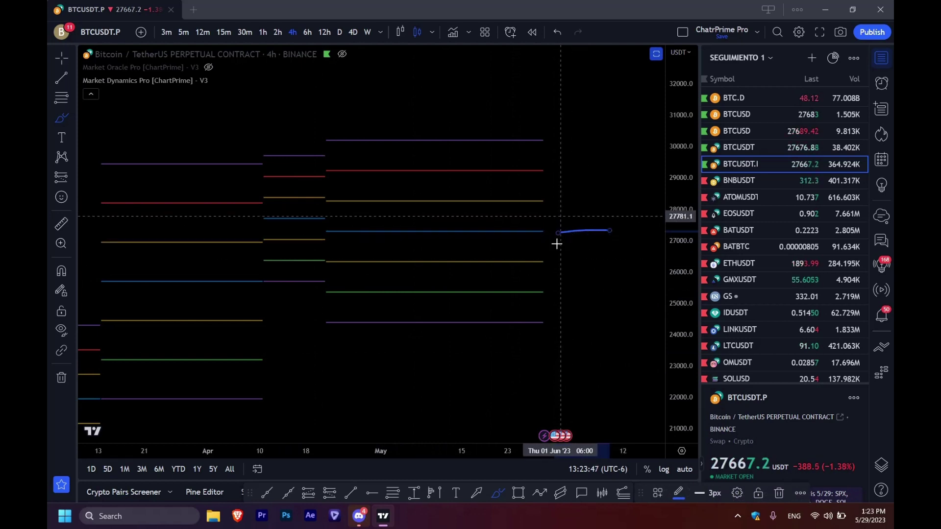
left_click_drag(520, 234, 333, 235)
mouse_move(547, 203)
left_mouse_down()
mouse_move(574, 212)
mouse_move(542, 263)
left_mouse_up()
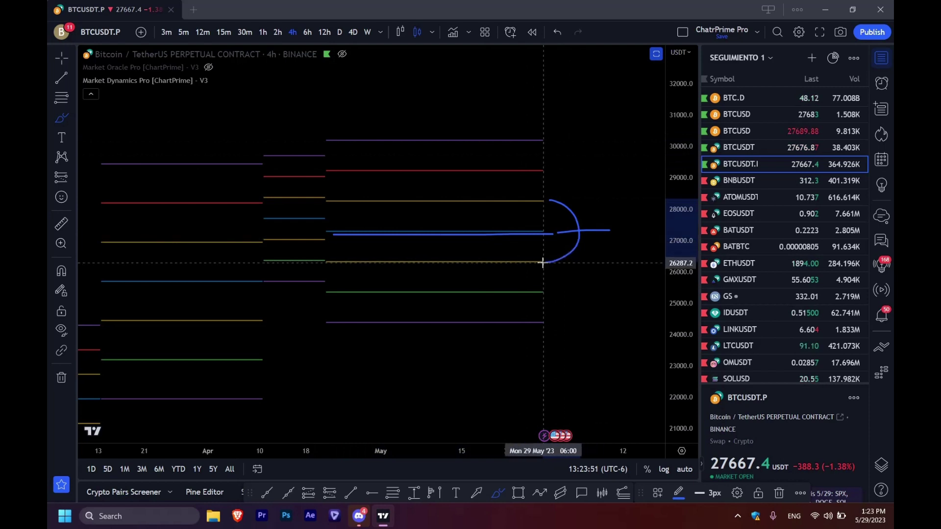
mouse_move(545, 169)
left_mouse_down()
mouse_move(572, 262)
mouse_move(541, 288)
left_mouse_up()
left_click_drag(545, 141, 606, 218)
left_click_drag(608, 254, 538, 331)
left_click(62, 377)
left_click(116, 376)
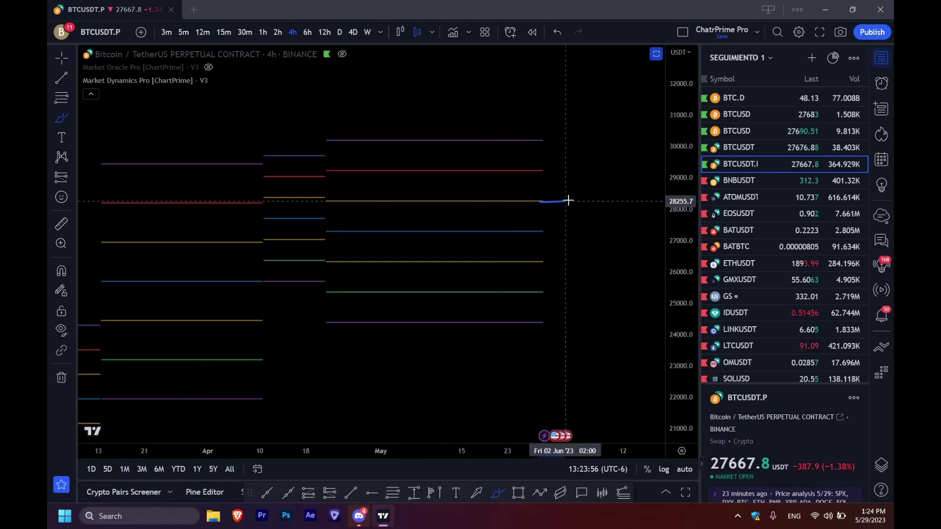
Step: Mark the latest block's two yellow levels with short strokes, outline the whole block with the brush, and erase these marks
left_click_drag(568, 200, 567, 201)
left_click_drag(579, 260, 578, 260)
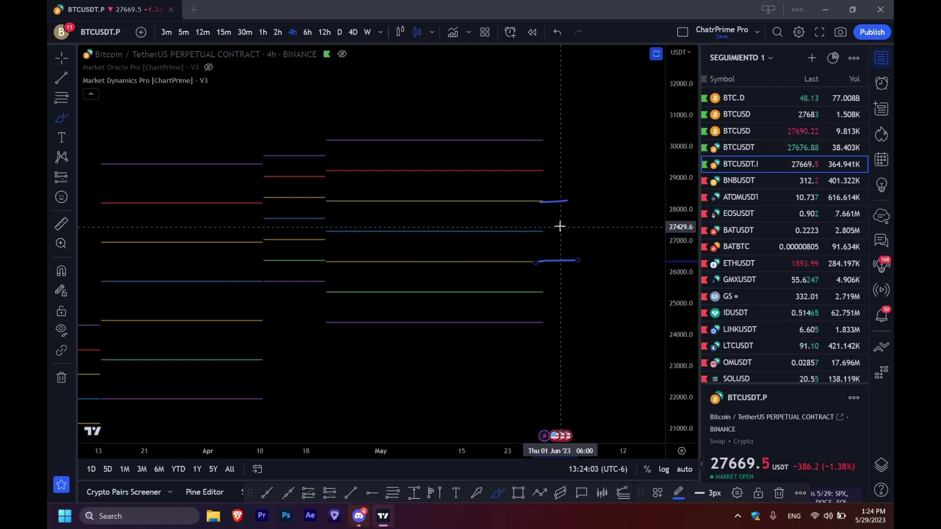
left_click(61, 377)
left_click(124, 381)
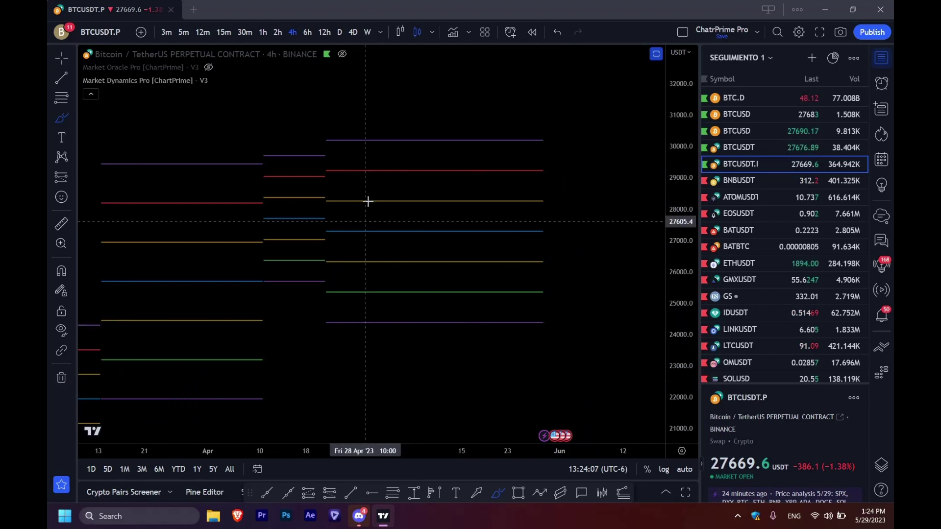
mouse_move(518, 120)
left_mouse_down()
mouse_move(579, 210)
mouse_move(453, 341)
mouse_move(323, 305)
mouse_move(339, 143)
mouse_move(520, 124)
left_mouse_up()
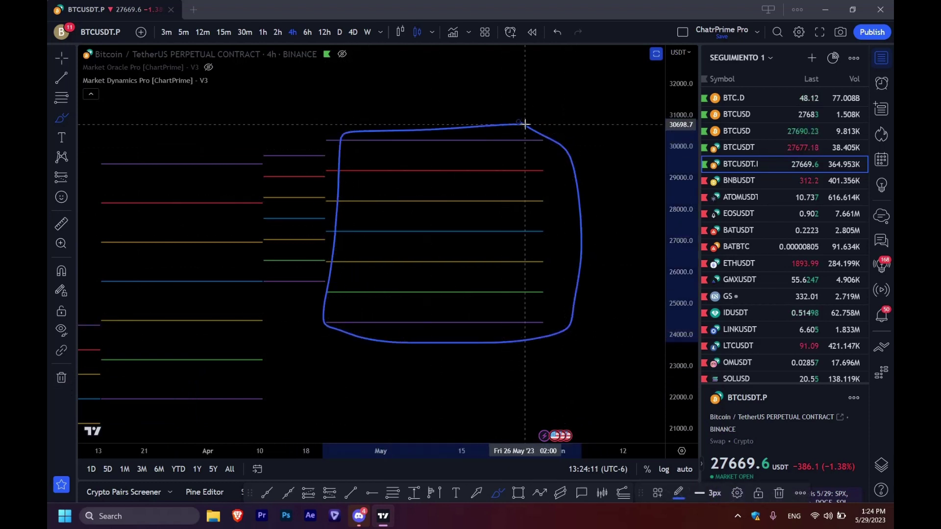
key("Delete")
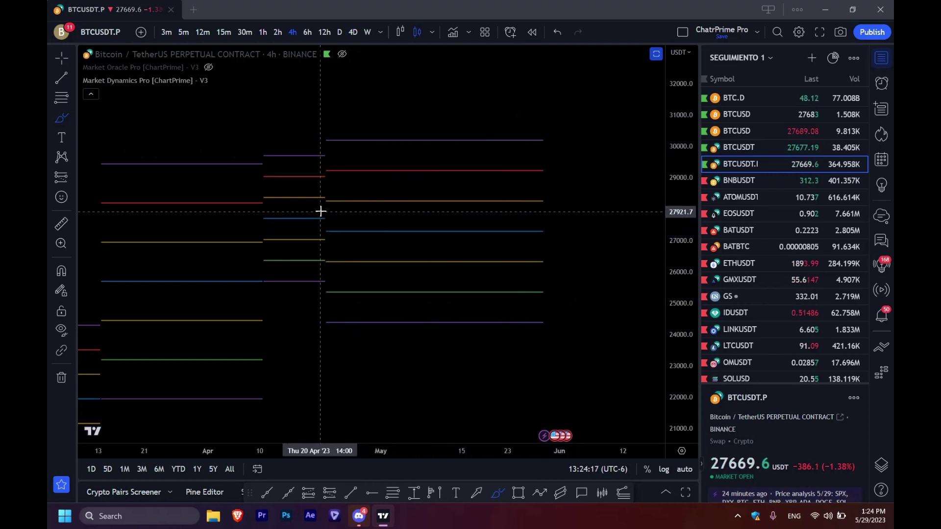
Step: Brush circles on the start of the latest block's blue level and on its lower yellow level, and clear the drawings
mouse_move(335, 230)
left_mouse_down()
mouse_move(357, 225)
mouse_move(336, 245)
mouse_move(326, 240)
left_mouse_up()
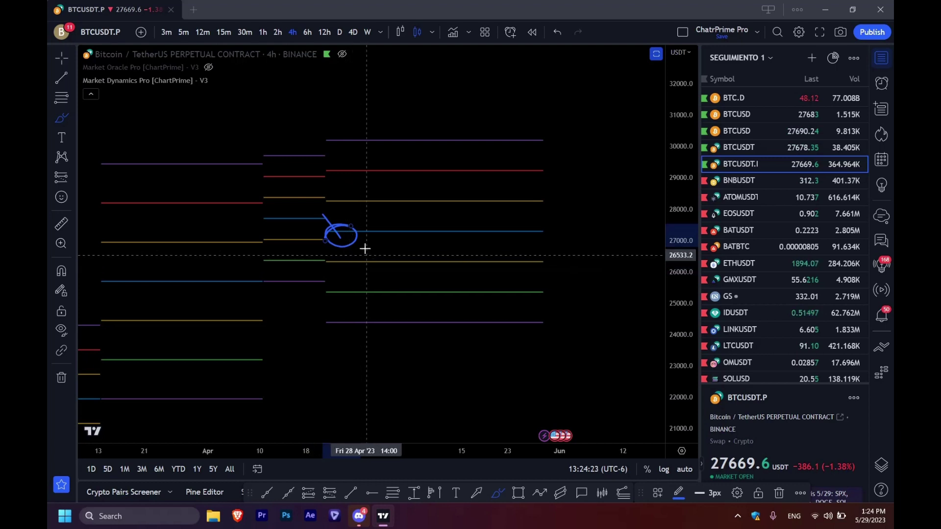
left_click_drag(387, 254, 390, 254)
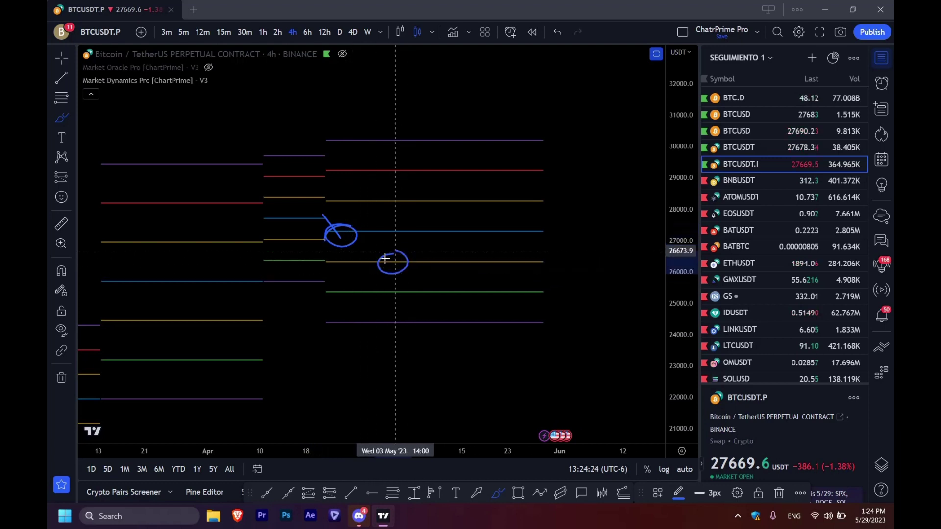
left_click(61, 378)
left_click(98, 374)
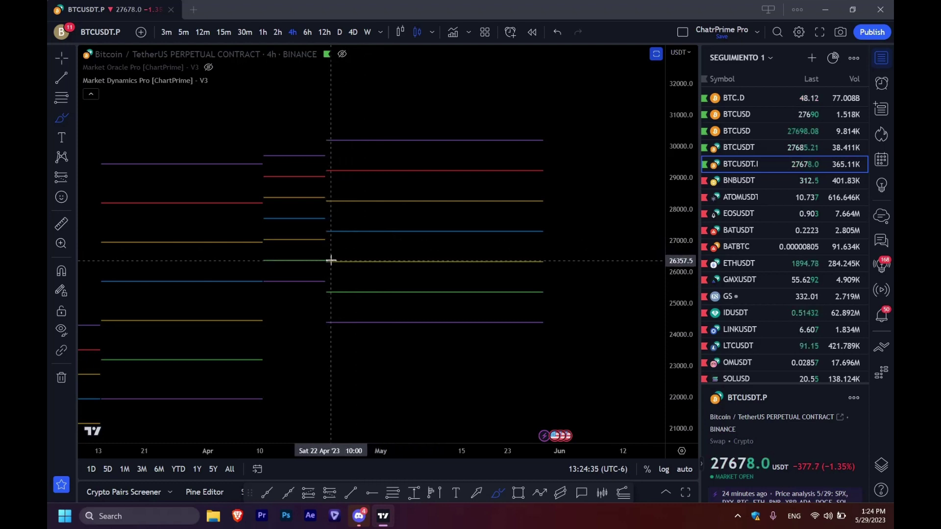
Step: Brush a zigzag price path bouncing between the latest block's lower and upper yellow levels
mouse_move(334, 261)
left_mouse_down()
mouse_move(374, 213)
mouse_move(405, 262)
mouse_move(450, 201)
mouse_move(485, 261)
mouse_move(536, 197)
mouse_move(550, 269)
left_mouse_up()
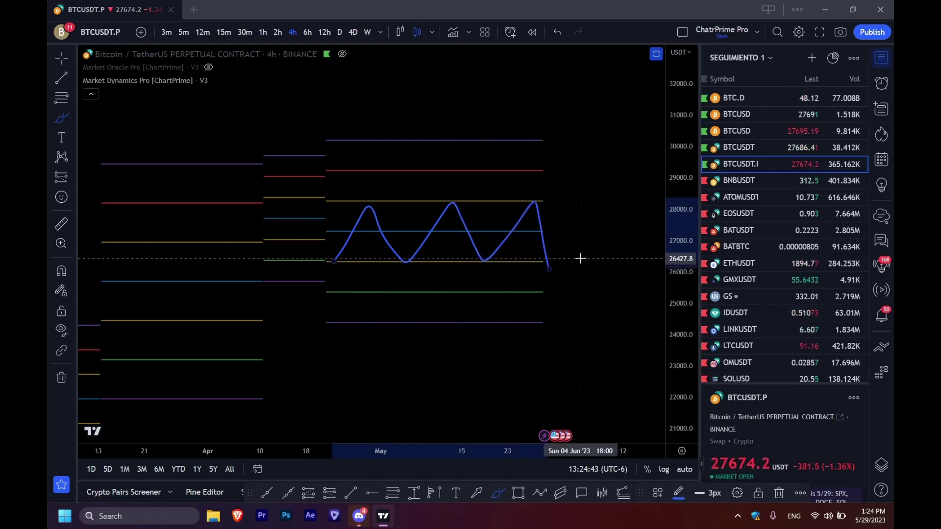
Step: Delete the zigzag, brush sample price paths between the latest block's upper yellow and blue levels and between both yellow levels, and undo them
key("Delete")
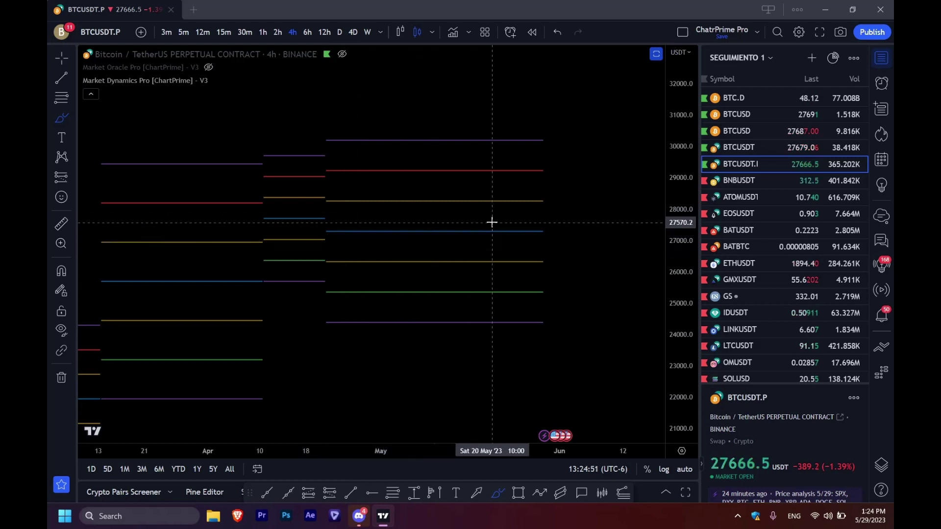
mouse_move(343, 197)
left_mouse_down()
mouse_move(349, 229)
mouse_move(375, 201)
mouse_move(443, 208)
mouse_move(460, 231)
mouse_move(481, 206)
left_mouse_up()
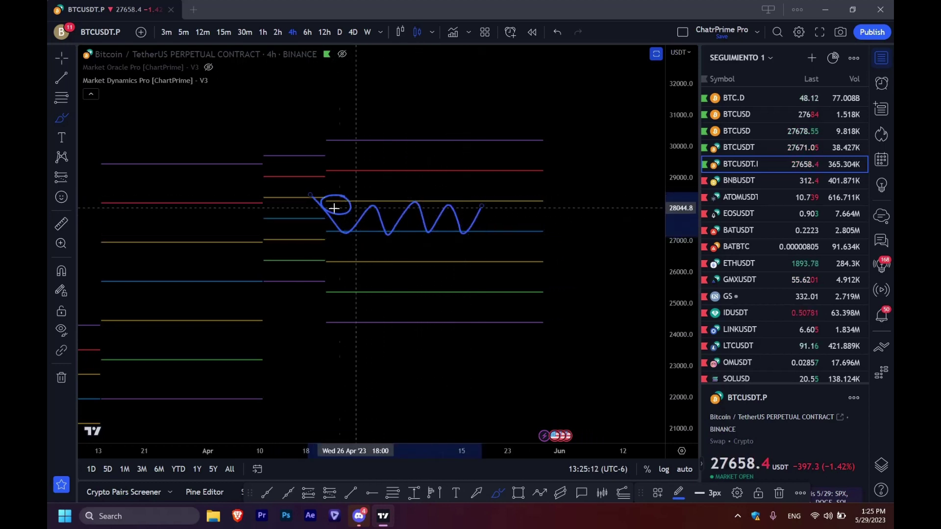
mouse_move(325, 262)
left_mouse_down()
mouse_move(374, 198)
mouse_move(414, 265)
mouse_move(477, 212)
mouse_move(511, 212)
left_mouse_up()
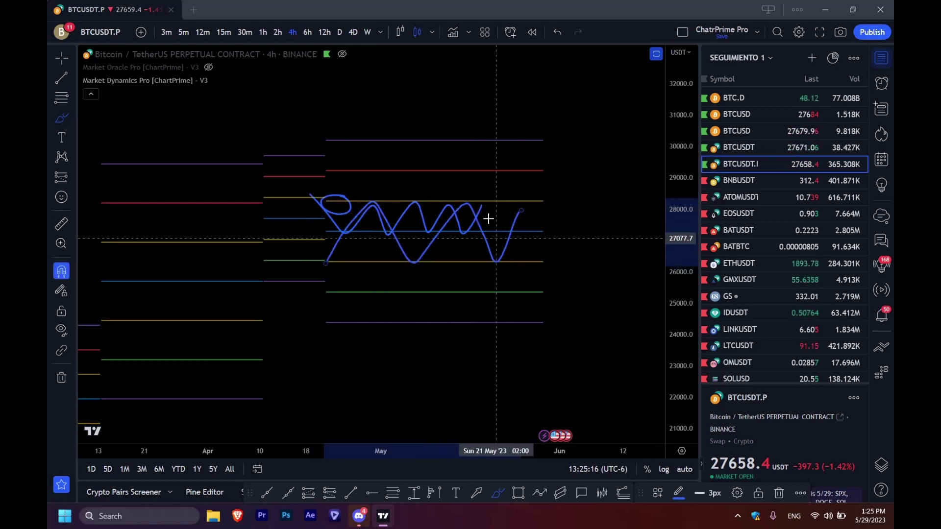
key("ctrl+z")
key("ctrl+z")
Step: Brush wavy price paths between the upper yellow and red levels and between the lower yellow and green levels, and clear the drawings
mouse_move(331, 200)
left_mouse_down()
mouse_move(352, 174)
mouse_move(448, 194)
mouse_move(529, 178)
left_mouse_up()
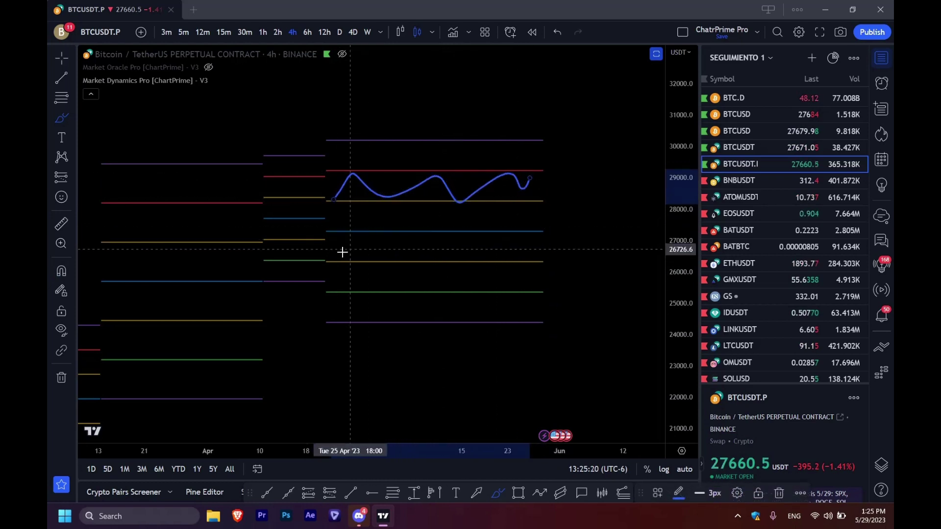
mouse_move(333, 268)
left_mouse_down()
mouse_move(445, 286)
mouse_move(537, 276)
left_mouse_up()
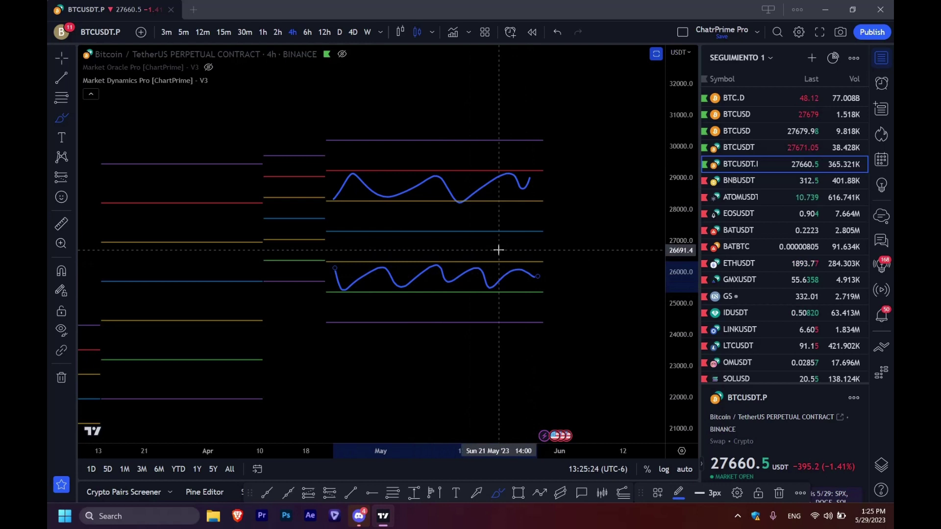
key("Delete")
left_click(61, 377)
left_click(87, 376)
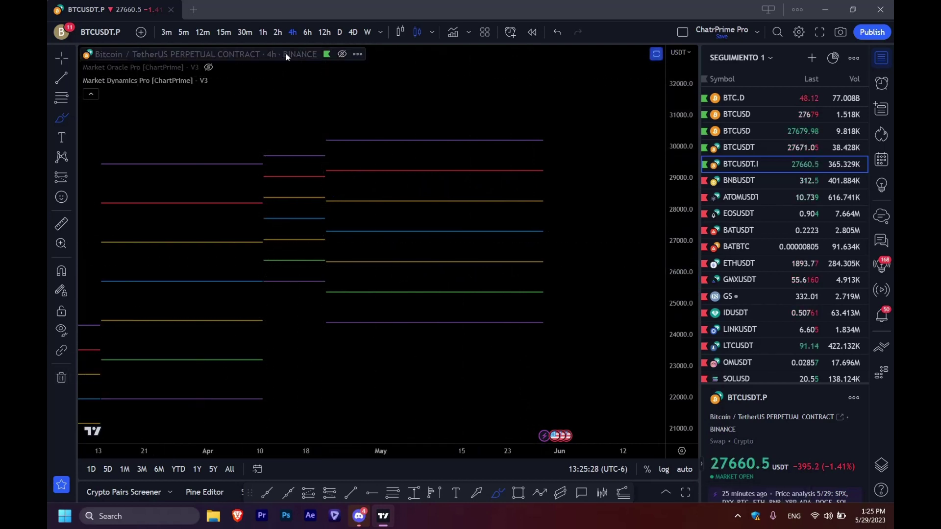
Step: Show the price candles again, and brush a vertical divider at the latest block's start with circles on the candles around it
left_click(342, 54)
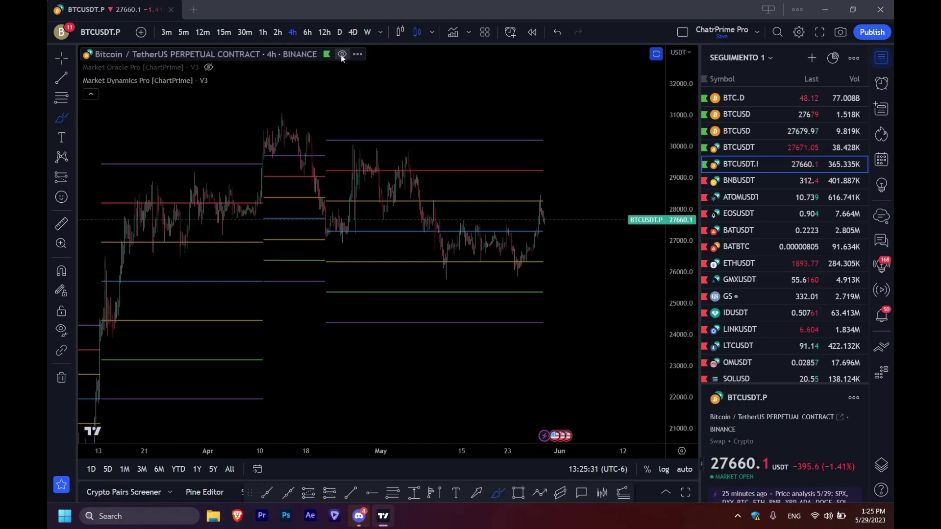
left_click(72, 118)
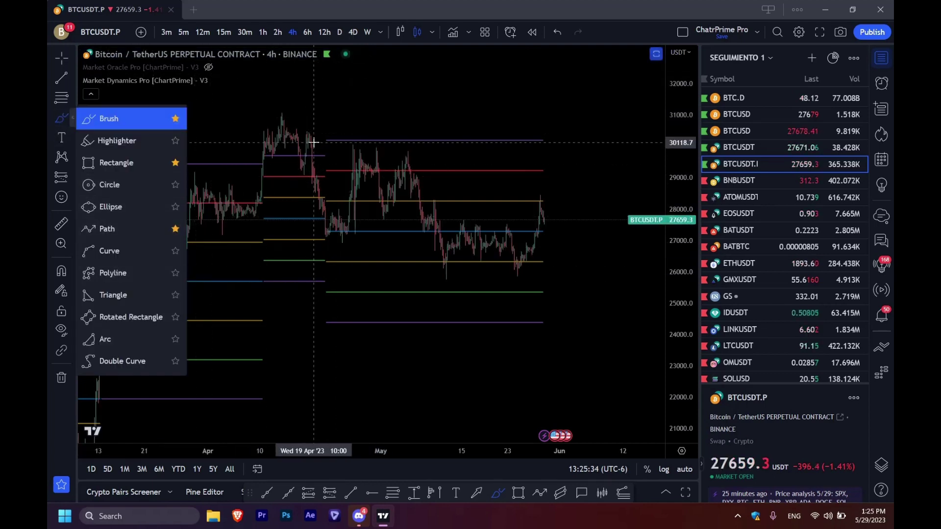
mouse_move(304, 158)
left_mouse_down()
mouse_move(311, 137)
mouse_move(322, 201)
mouse_move(319, 342)
left_mouse_up()
mouse_move(310, 141)
left_mouse_down()
mouse_move(336, 230)
mouse_move(330, 220)
mouse_move(345, 219)
mouse_move(338, 238)
mouse_move(356, 227)
mouse_move(321, 230)
mouse_move(319, 221)
left_mouse_up()
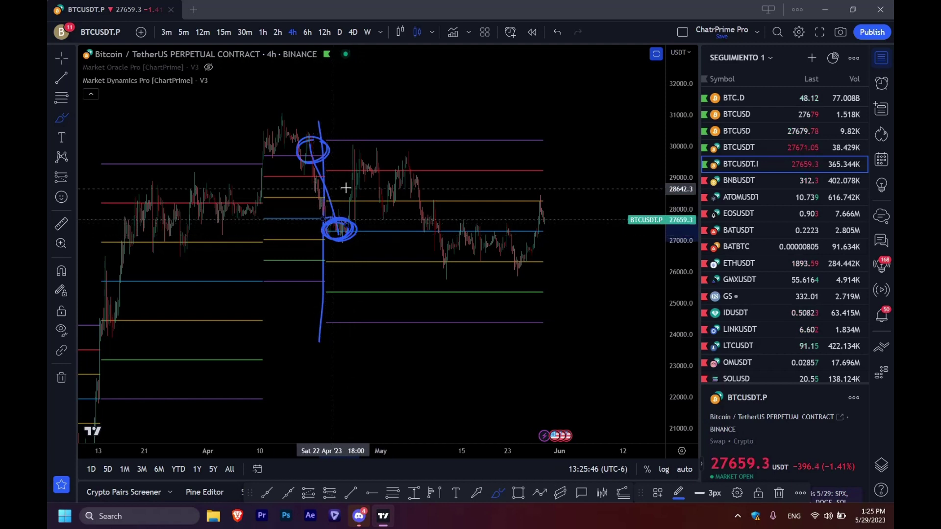
Step: Brush over the candles' swings across the latest block's red, yellow and blue levels through May, and clear the drawings
mouse_move(359, 196)
left_mouse_down()
mouse_move(357, 148)
mouse_move(392, 182)
mouse_move(402, 147)
mouse_move(415, 197)
left_mouse_up()
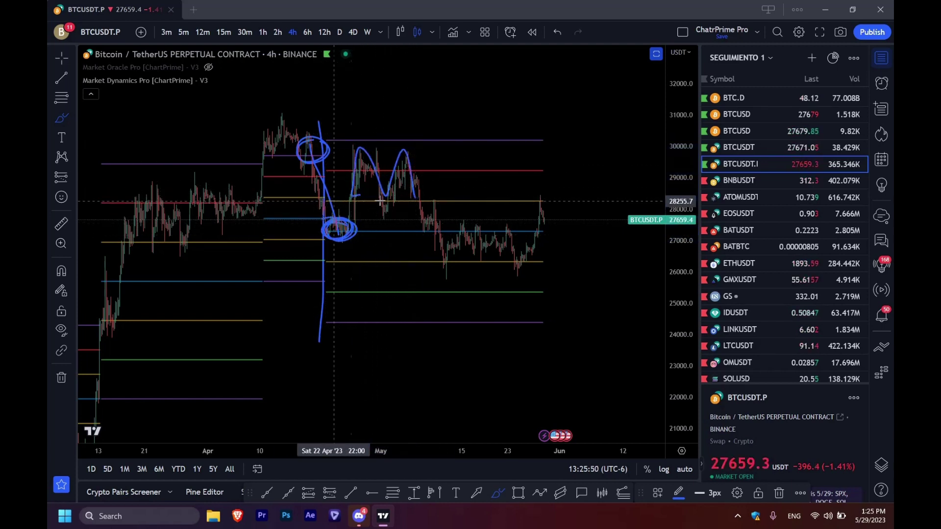
mouse_move(437, 206)
left_mouse_down()
mouse_move(447, 261)
mouse_move(462, 221)
mouse_move(487, 248)
mouse_move(519, 251)
left_mouse_up()
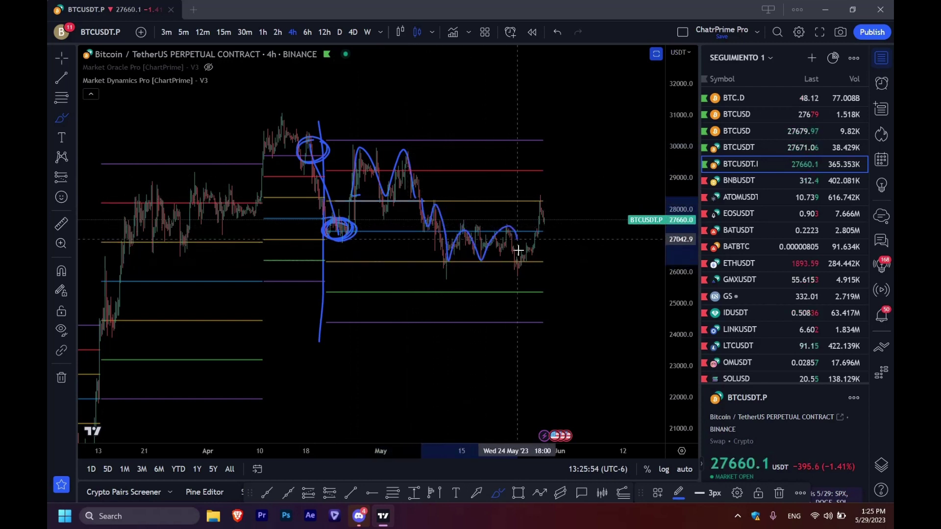
left_click_drag(422, 235, 560, 236)
mouse_move(463, 260)
left_mouse_down()
mouse_move(551, 261)
mouse_move(544, 205)
mouse_move(552, 231)
mouse_move(571, 202)
mouse_move(580, 227)
mouse_move(602, 201)
left_mouse_up()
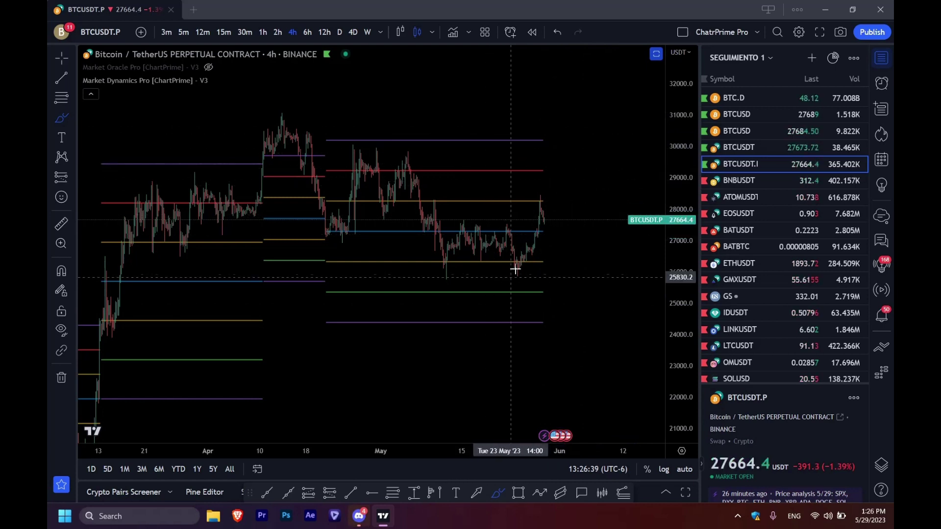
Step: Circle the ends of the latest block's green and red levels, join them with an arc, and remove all drawings
mouse_move(541, 289)
left_mouse_down()
mouse_move(533, 297)
mouse_move(550, 283)
left_mouse_up()
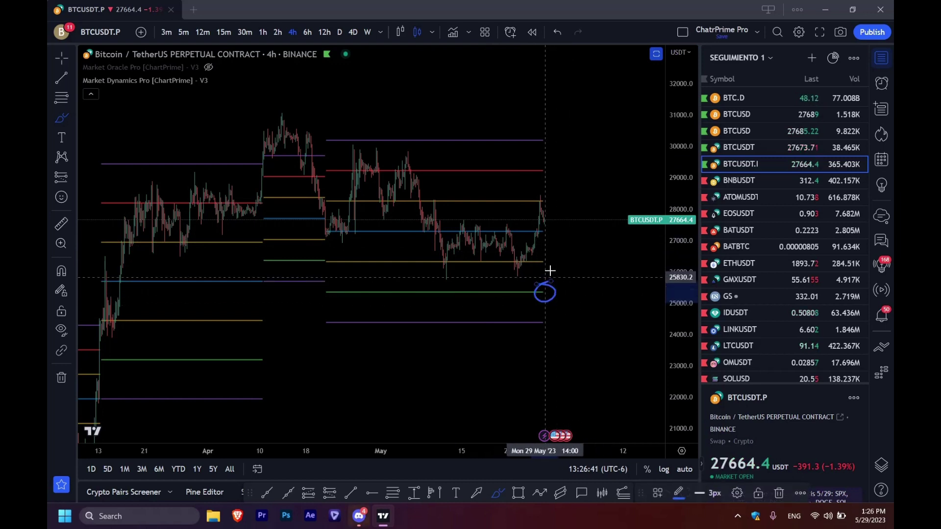
left_click_drag(547, 161, 538, 178)
mouse_move(543, 168)
left_mouse_down()
mouse_move(603, 218)
mouse_move(564, 297)
left_mouse_up()
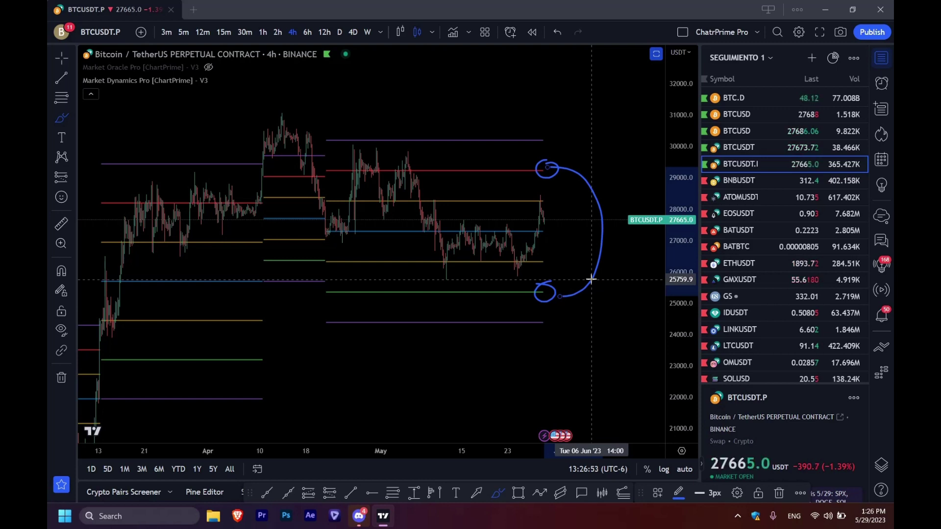
mouse_move(525, 300)
left_mouse_down()
mouse_move(495, 306)
mouse_move(510, 281)
mouse_move(524, 285)
left_mouse_up()
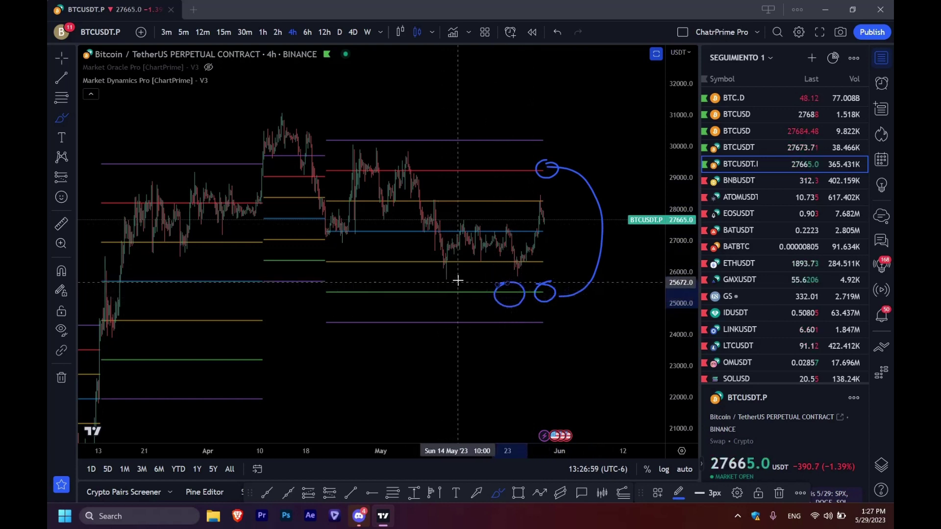
mouse_move(531, 182)
left_mouse_down()
mouse_move(542, 166)
mouse_move(526, 173)
left_mouse_up()
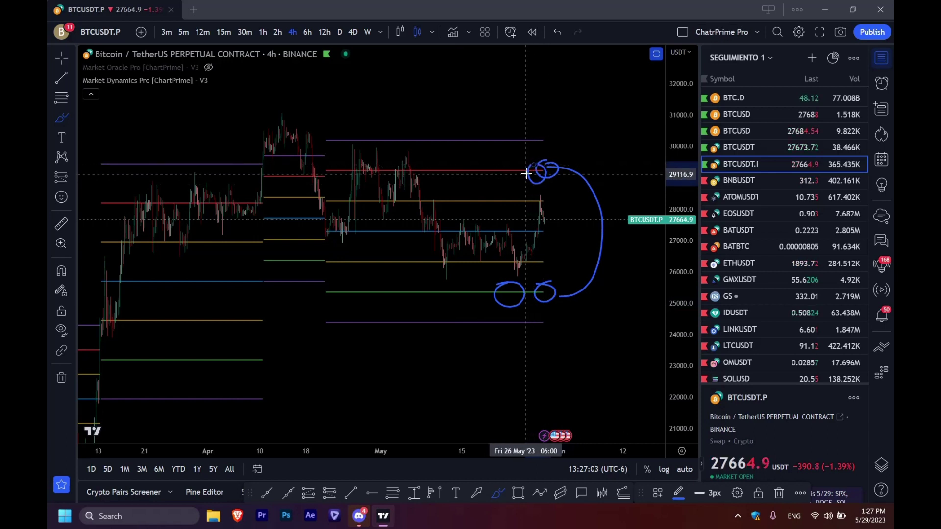
left_click(61, 376)
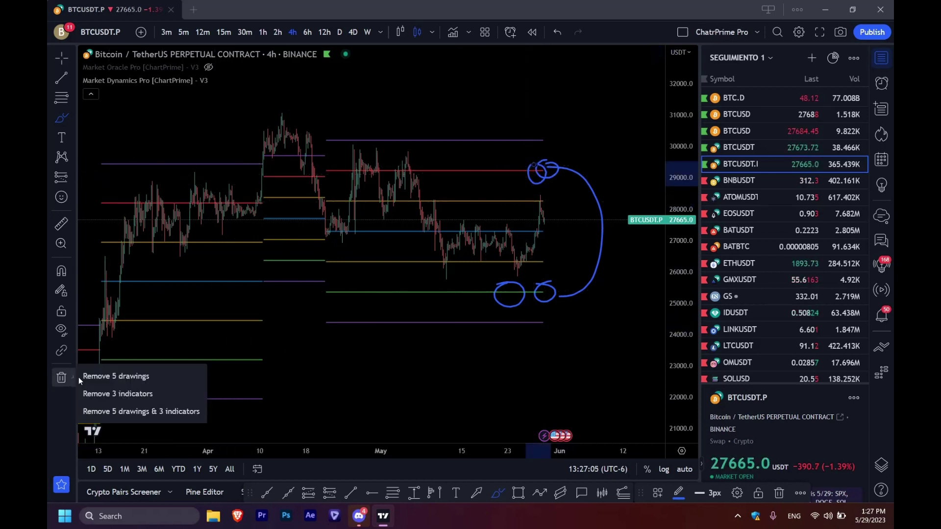
left_click(130, 375)
Step: Circle the green level beneath the mid-May low and the end of the red level, and remove all drawings
mouse_move(443, 278)
left_mouse_down()
mouse_move(462, 292)
mouse_move(431, 301)
mouse_move(441, 277)
left_mouse_up()
mouse_move(531, 163)
left_mouse_down()
mouse_move(523, 172)
mouse_move(529, 162)
left_mouse_up()
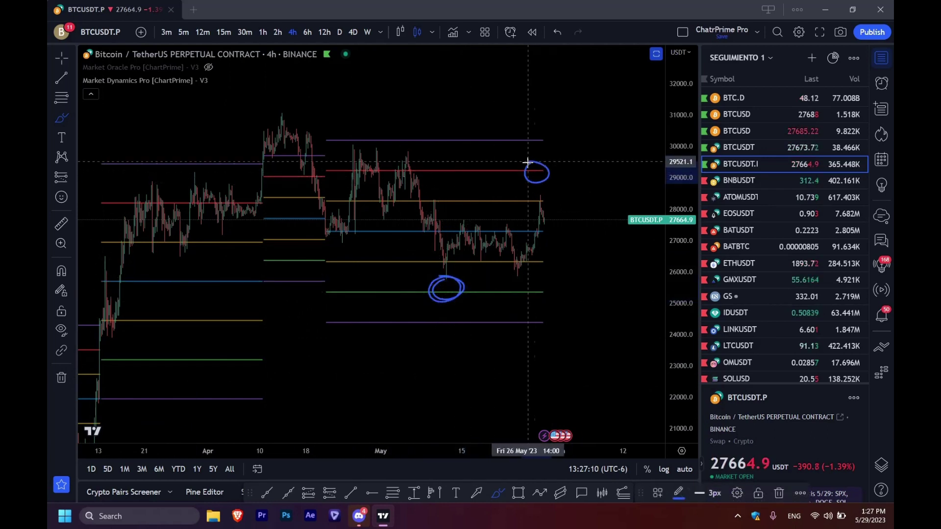
left_click(62, 378)
left_click(102, 376)
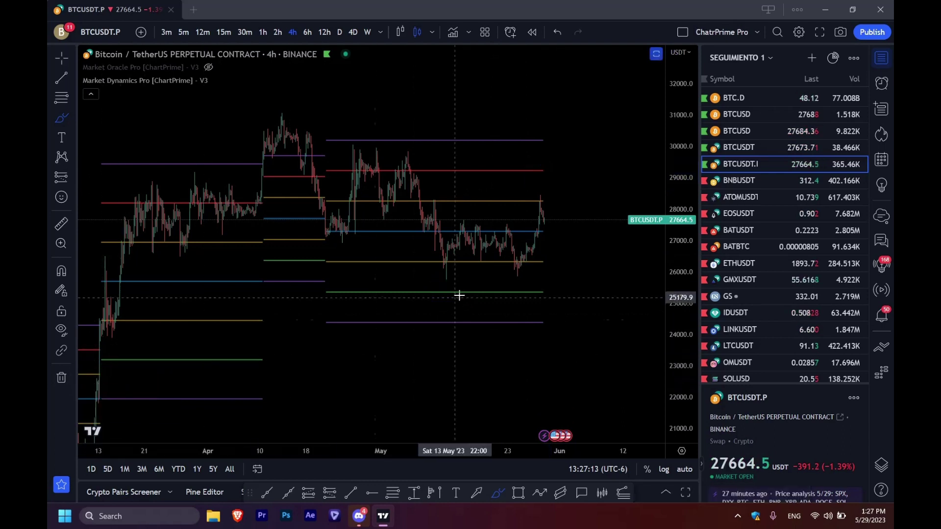
Step: Circle the late-March candles at the red level and place a vertical line at 21 Mar 2023 through the price and oscillator panes
scroll(445, 277, "down", 2)
mouse_move(206, 192)
left_mouse_down()
mouse_move(183, 197)
mouse_move(195, 208)
mouse_move(207, 195)
left_mouse_up()
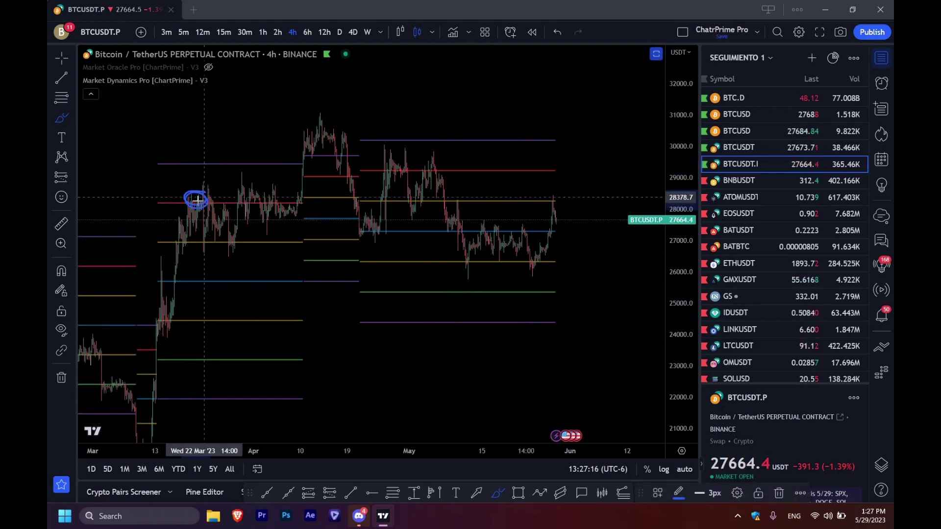
left_click(62, 58)
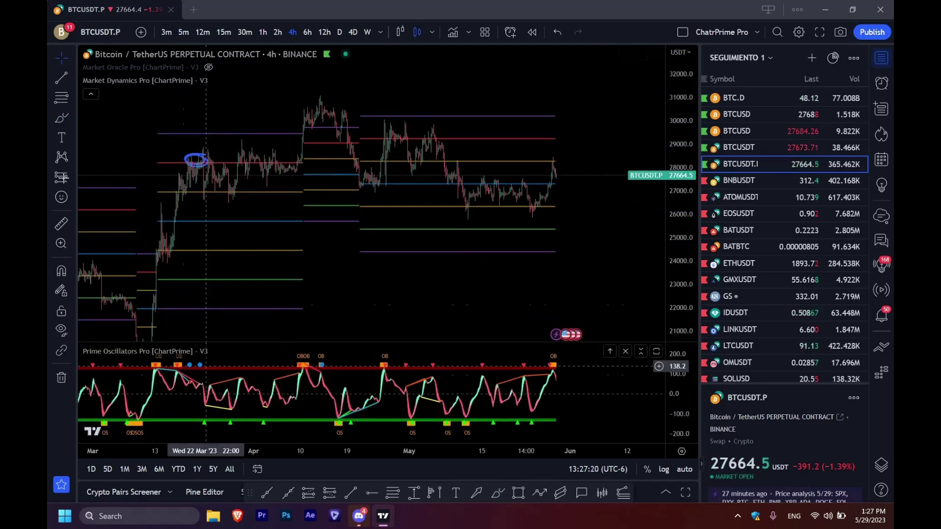
left_click(73, 79)
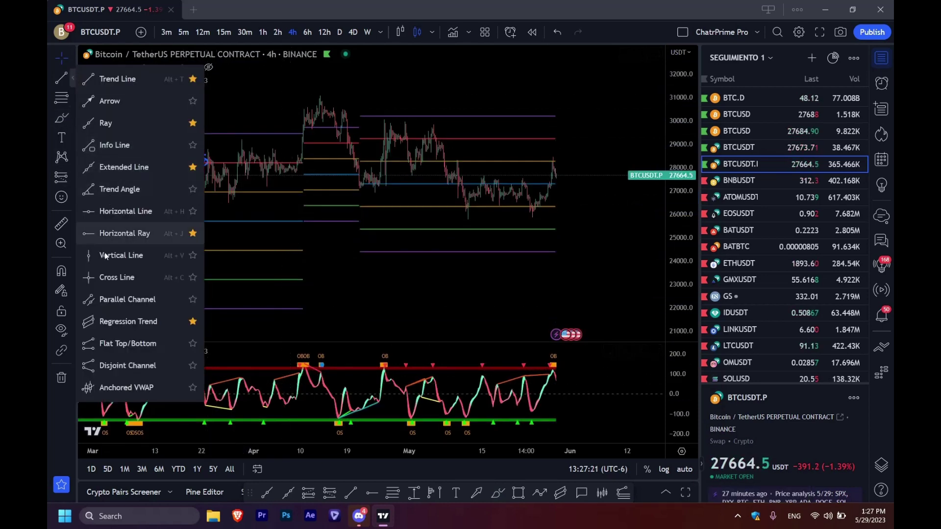
left_click(106, 254)
left_click(198, 167)
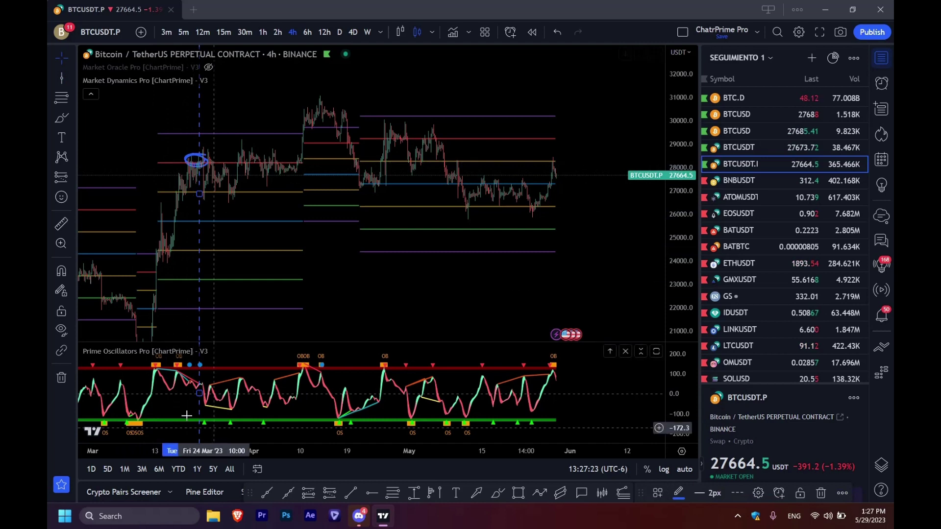
Step: Brush around the oscillator's overbought marks and its curve at the vertical line, and stroke downward from the circled late-March candles
key("Escape")
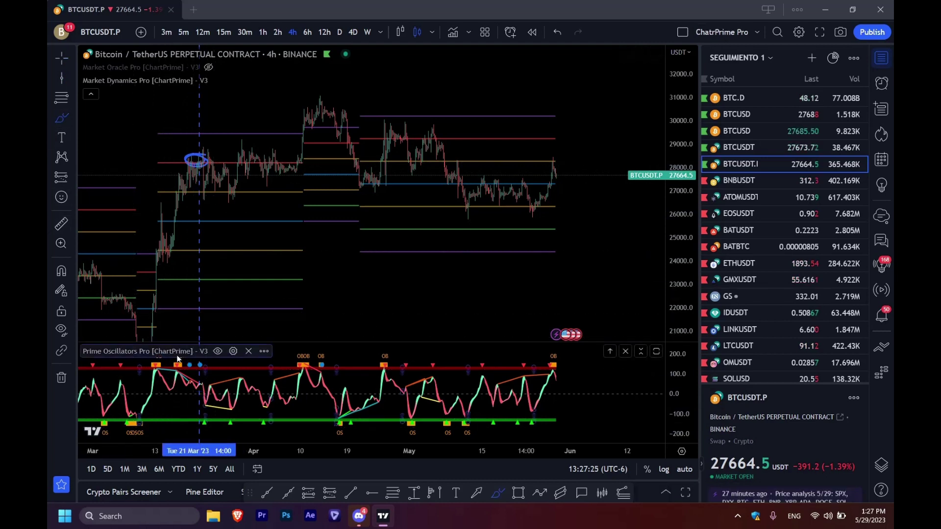
mouse_move(170, 356)
left_mouse_down()
mouse_move(182, 360)
mouse_move(192, 395)
mouse_move(202, 389)
left_mouse_up()
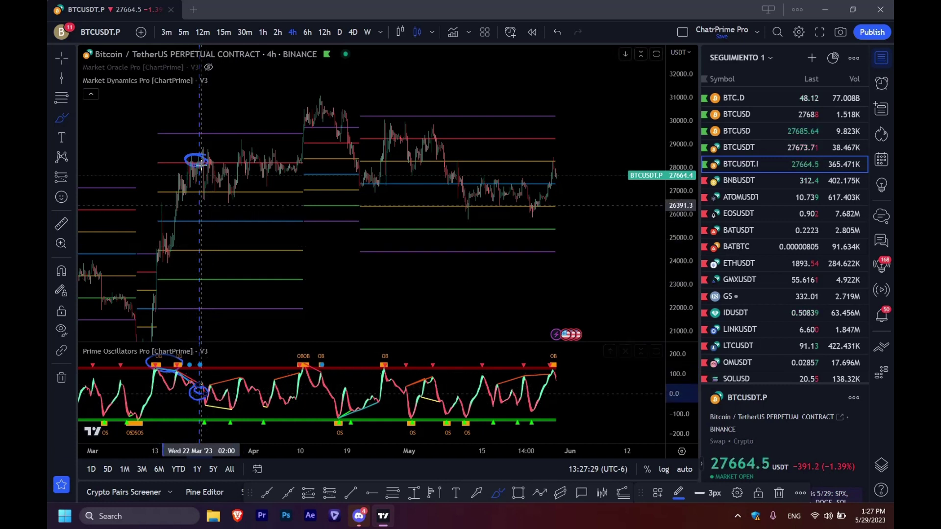
left_click_drag(200, 162, 205, 201)
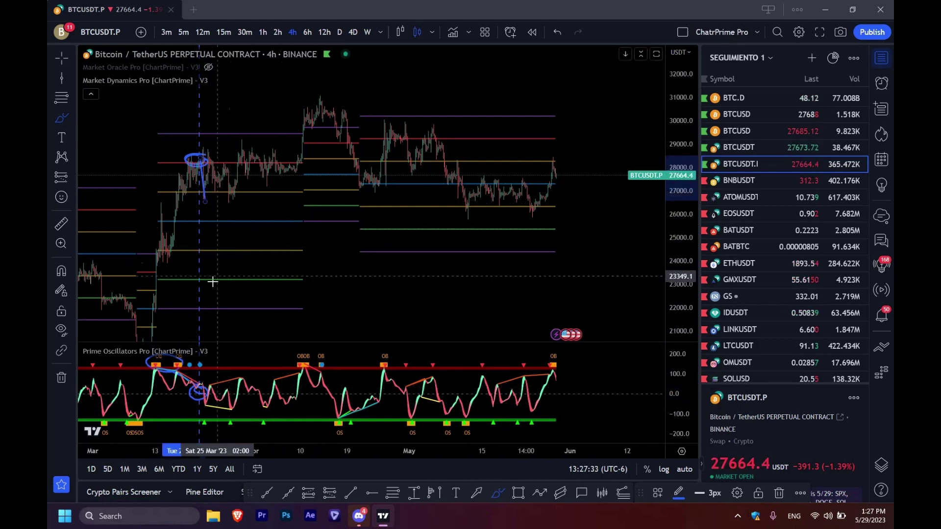
Step: Circle the late-February price area near the green level and place a vertical line there at 24 Feb 2023
scroll(351, 247, "down", 2)
scroll(351, 247, "down", 1)
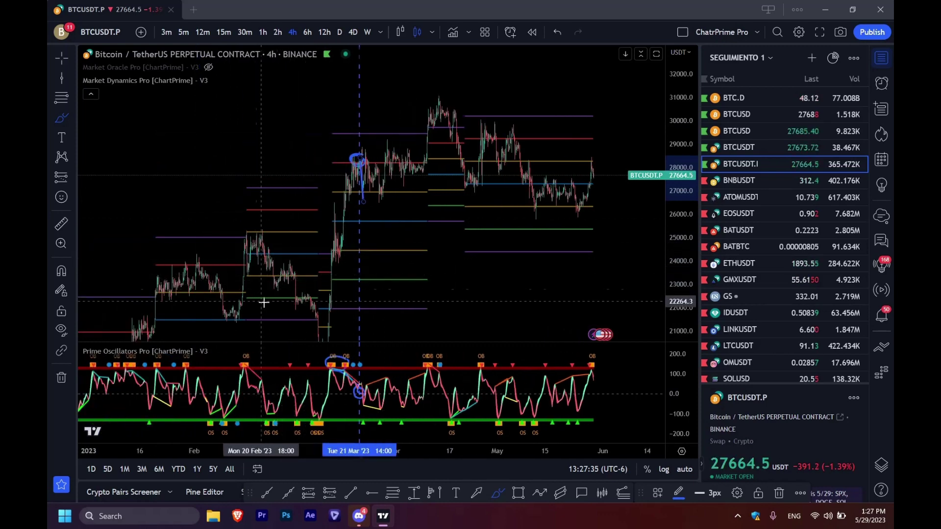
scroll(294, 324, "down", 1)
scroll(285, 313, "down", 1)
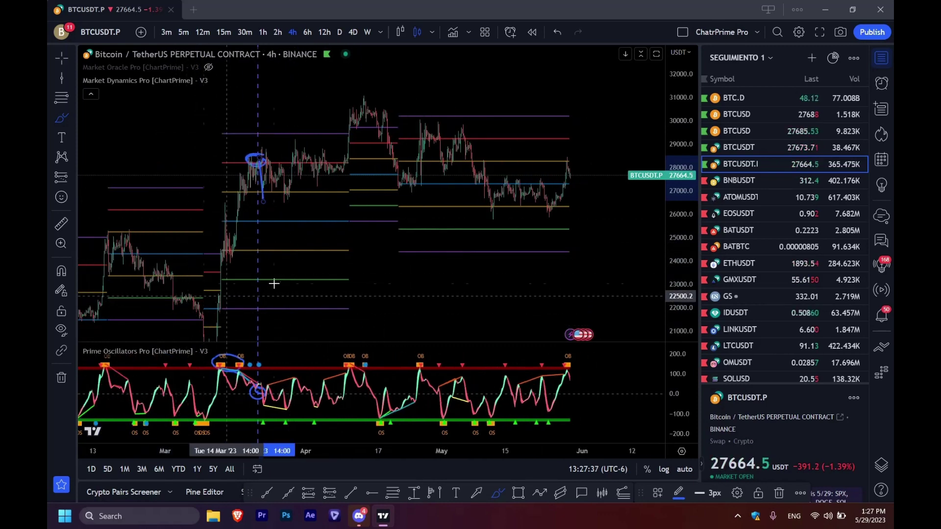
scroll(587, 224, "down", 1)
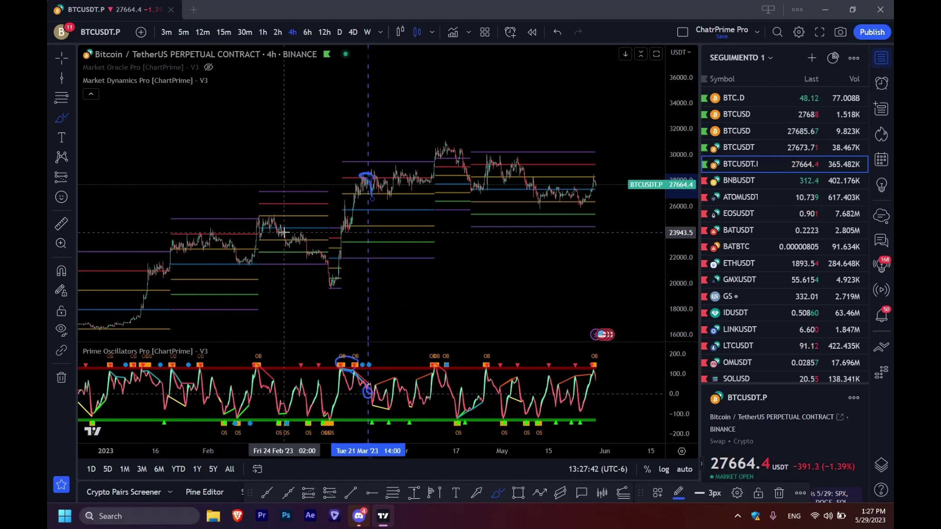
left_click_drag(286, 245, 274, 251)
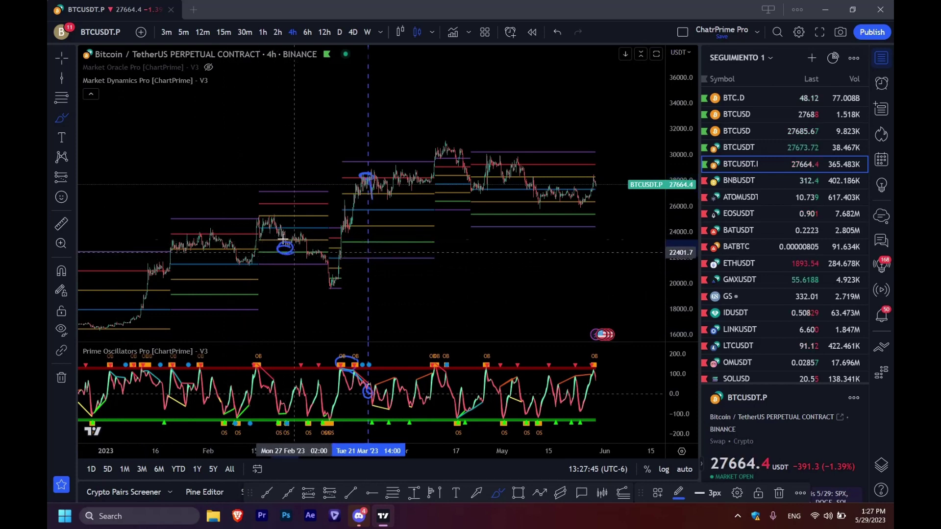
key("Escape")
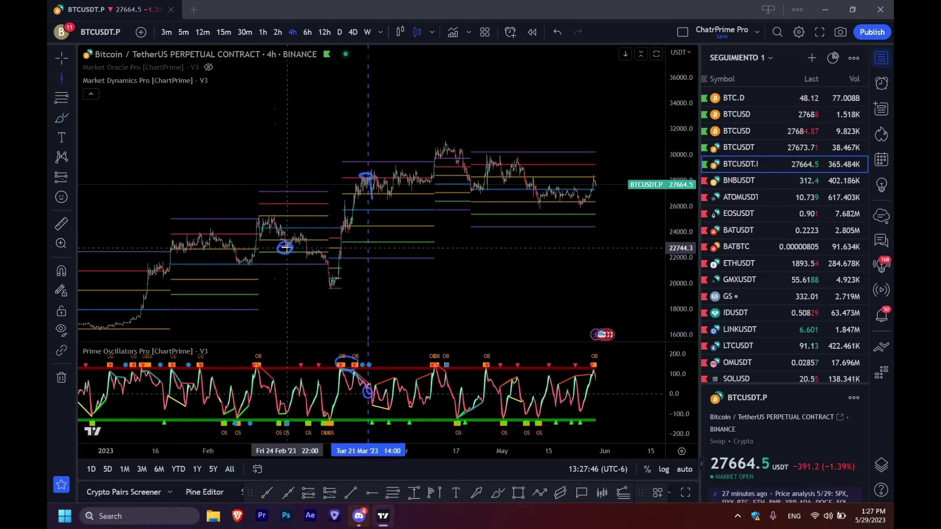
key("alt+b")
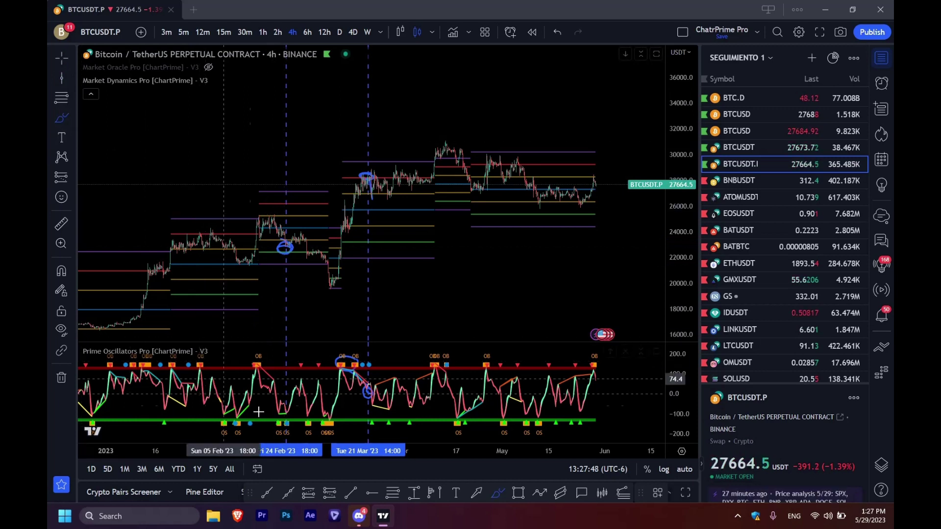
Step: Circle the oscillator's oversold marks at the February line, brush the matching price area, and remove all drawings
left_click_drag(275, 414, 296, 411)
left_click_drag(280, 253, 296, 236)
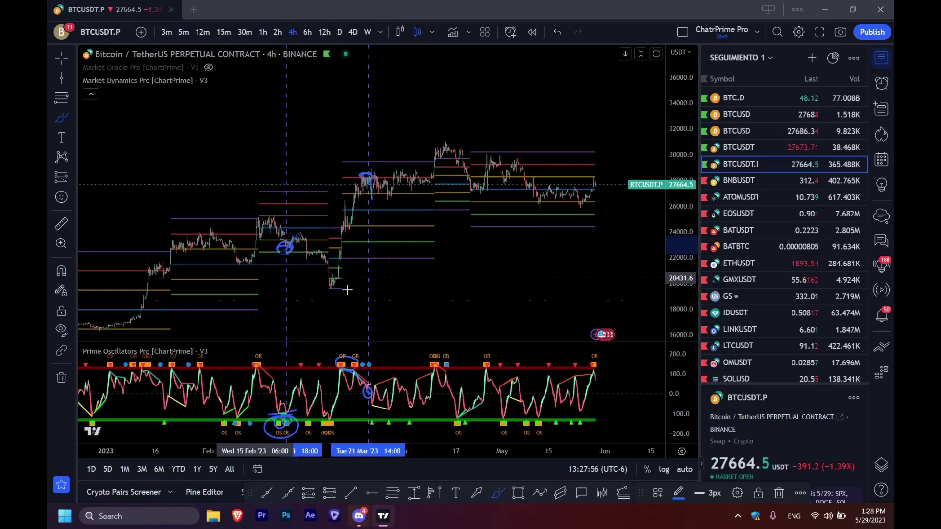
left_click_drag(304, 265, 129, 255)
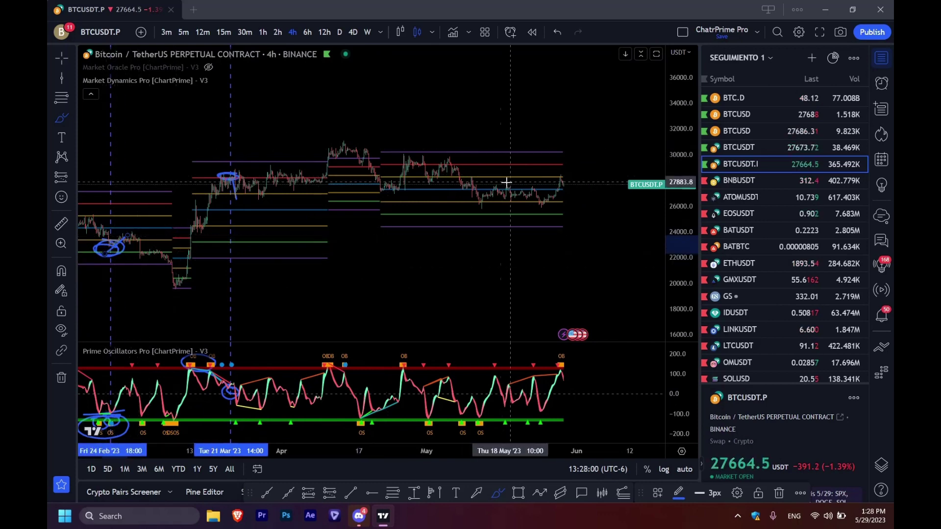
key("ctrl+alt+h")
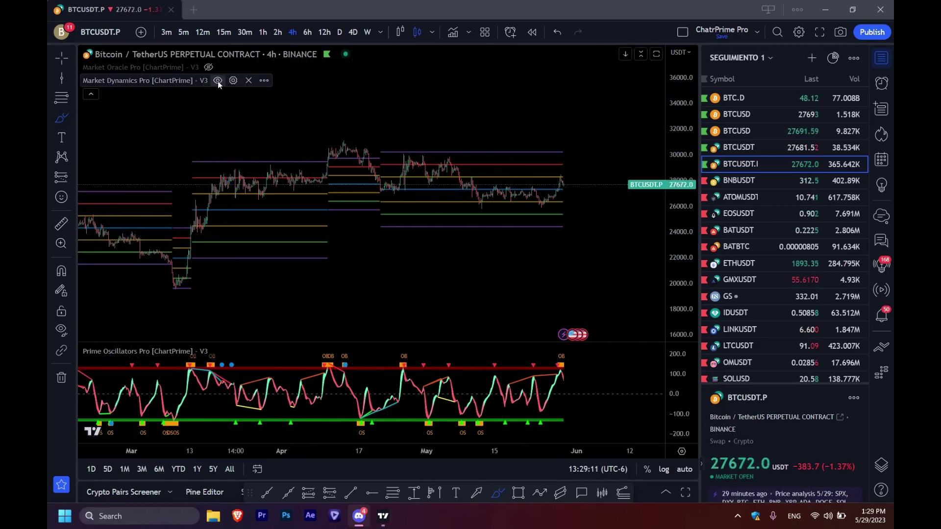
Step: In the Market Dynamics Pro settings, turn off Predictive Ranges and set Trendlines Detection to Macro
left_click(233, 80)
left_click_drag(484, 59, 284, 42)
scroll(318, 205, "down", 5)
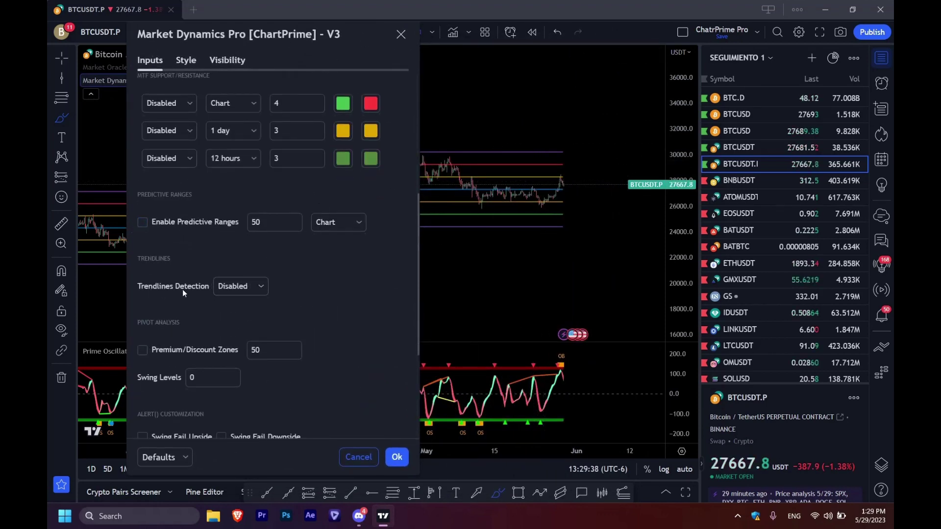
left_click(240, 286)
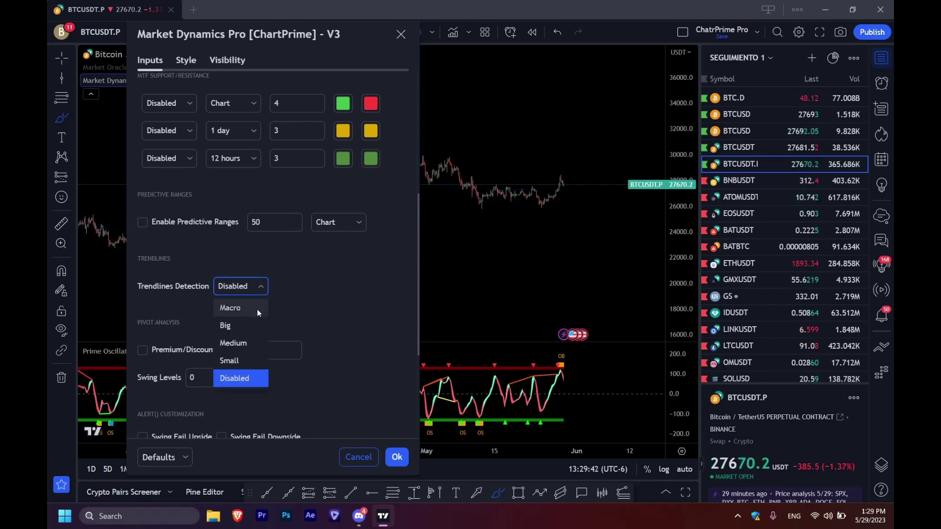
left_click(257, 309)
Step: Compare the trendline sizes by switching Trendlines Detection to Medium, to Small, and back to Macro
left_click(259, 289)
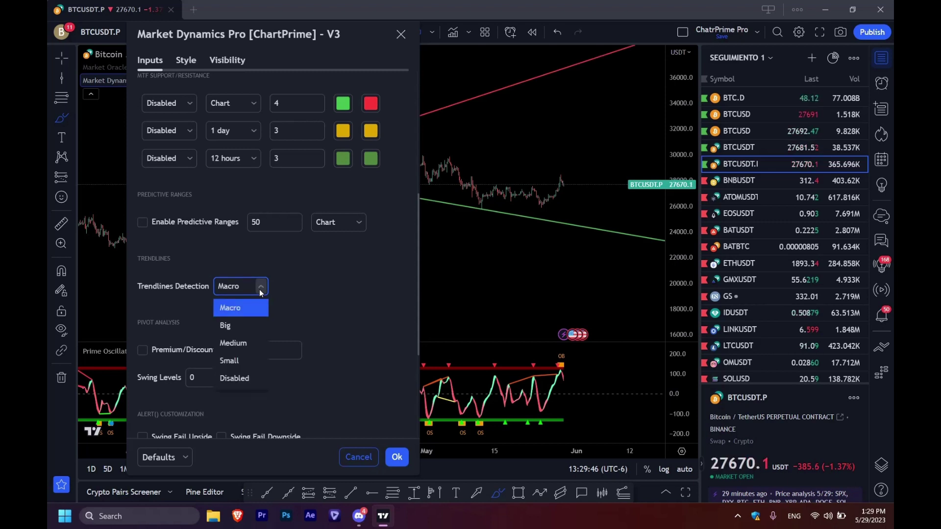
left_click(244, 344)
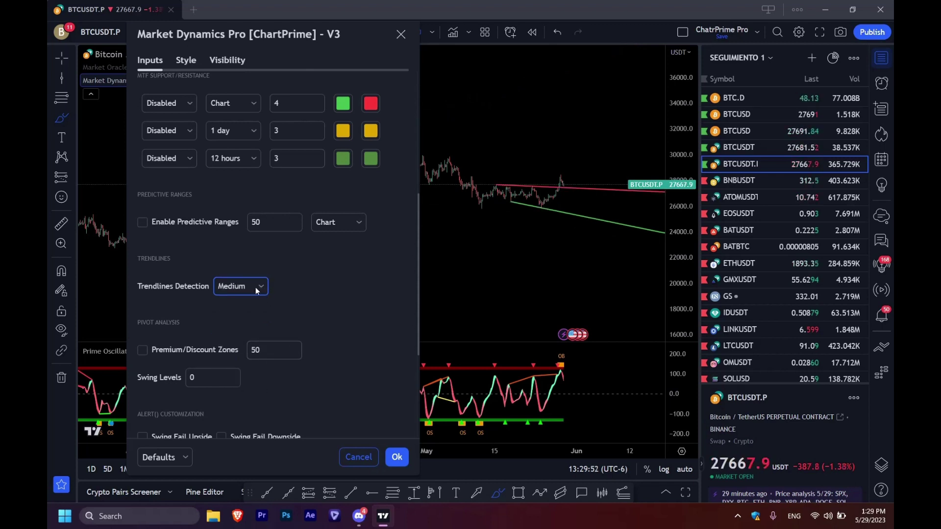
left_click(260, 289)
left_click(244, 361)
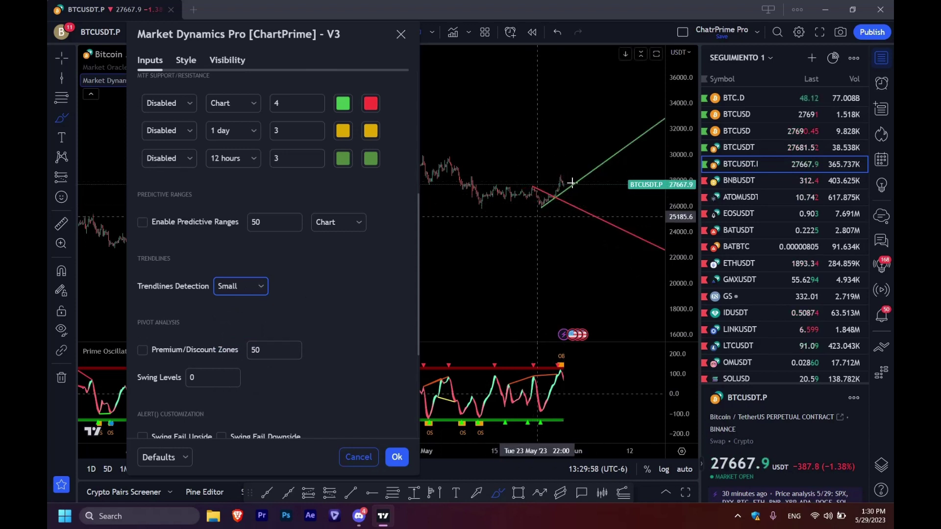
left_click(260, 286)
left_click(250, 306)
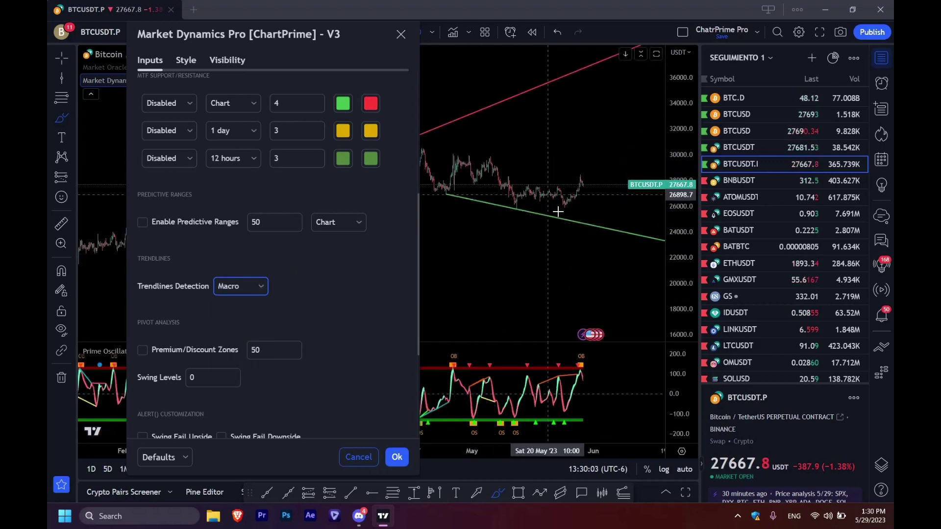
Step: Switch Trendlines Detection to Small to view its lines on the chart, and set it to Disabled
left_click(240, 287)
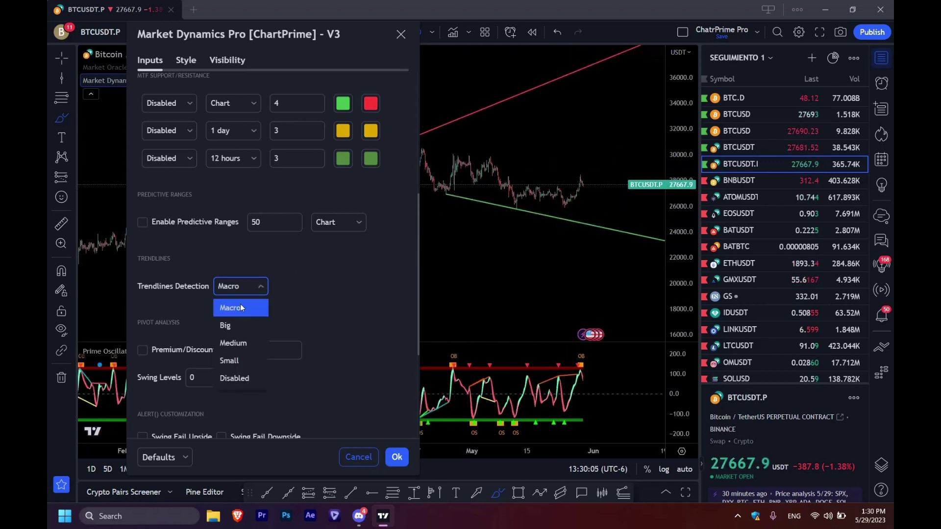
left_click(242, 361)
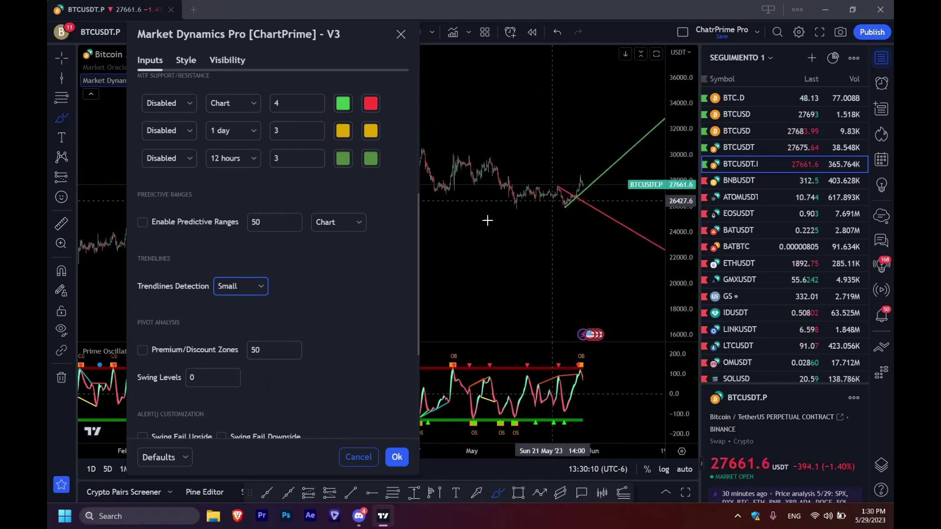
scroll(583, 289, "down", 1)
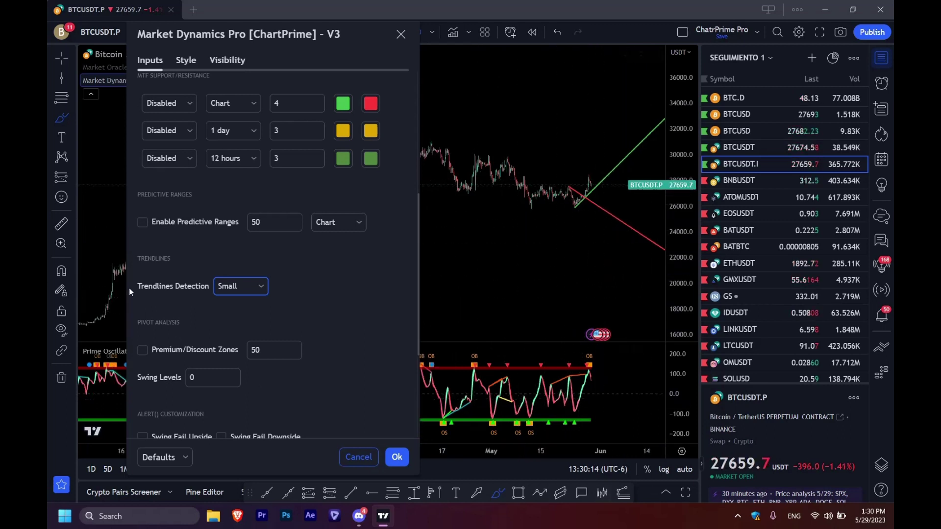
left_click(251, 287)
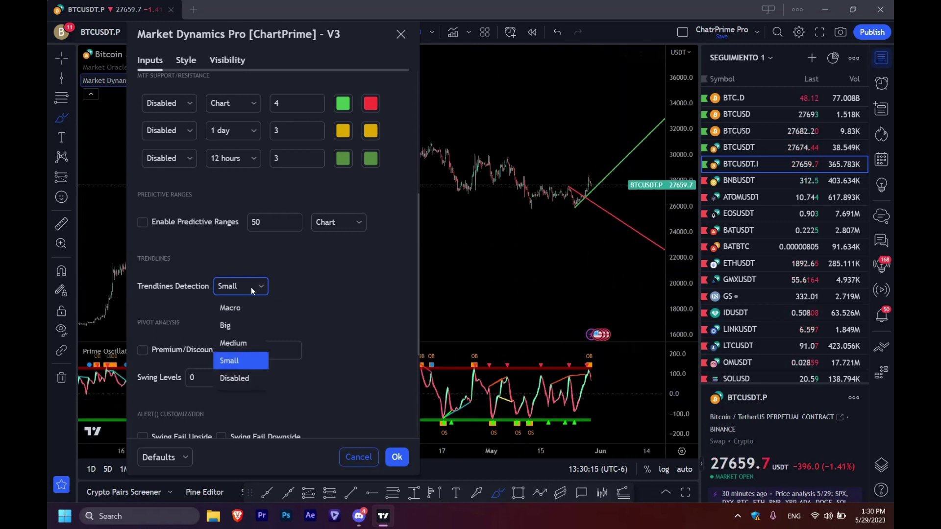
left_click(235, 378)
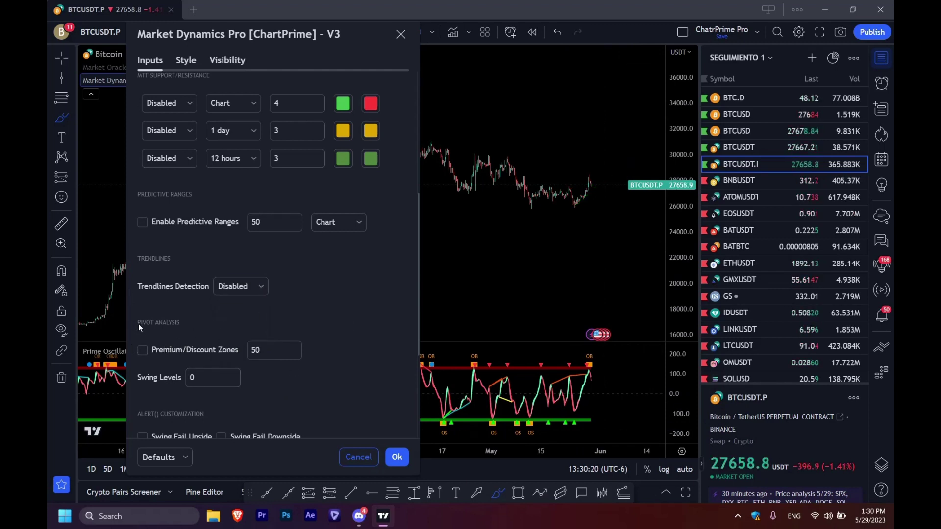
Step: Enable Premium/Discount Zones with a value of 50, apply the settings, and discard the stray brush stroke on the chart
left_click(143, 350)
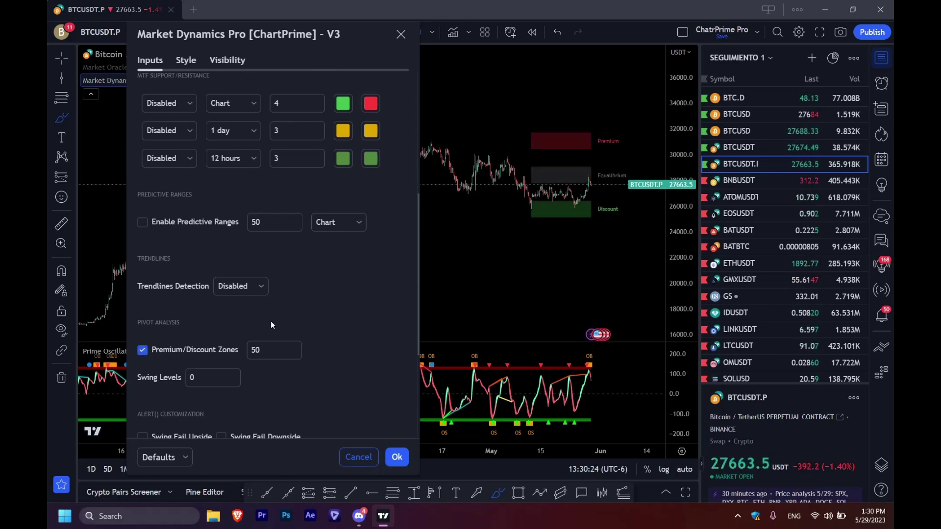
key("Return")
scroll(594, 245, "up", 6)
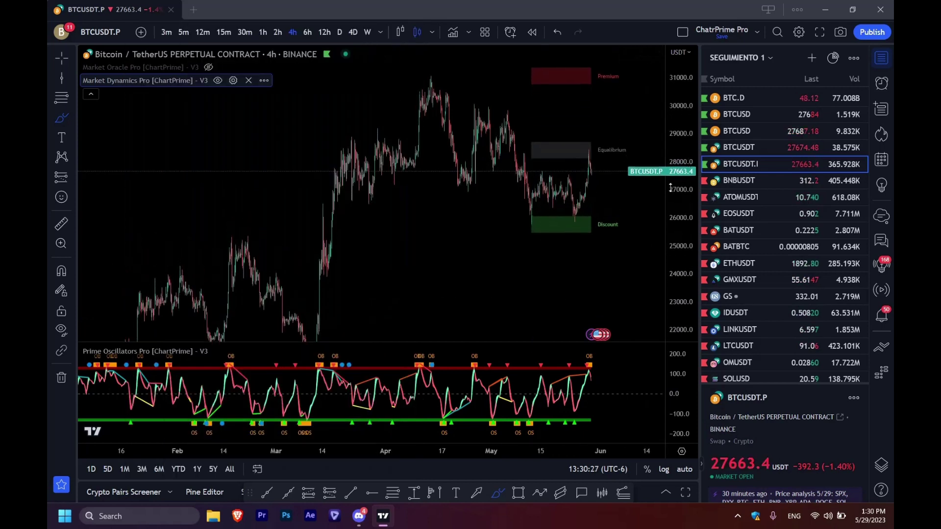
mouse_move(598, 202)
left_mouse_down()
mouse_move(596, 264)
mouse_move(575, 290)
left_mouse_up()
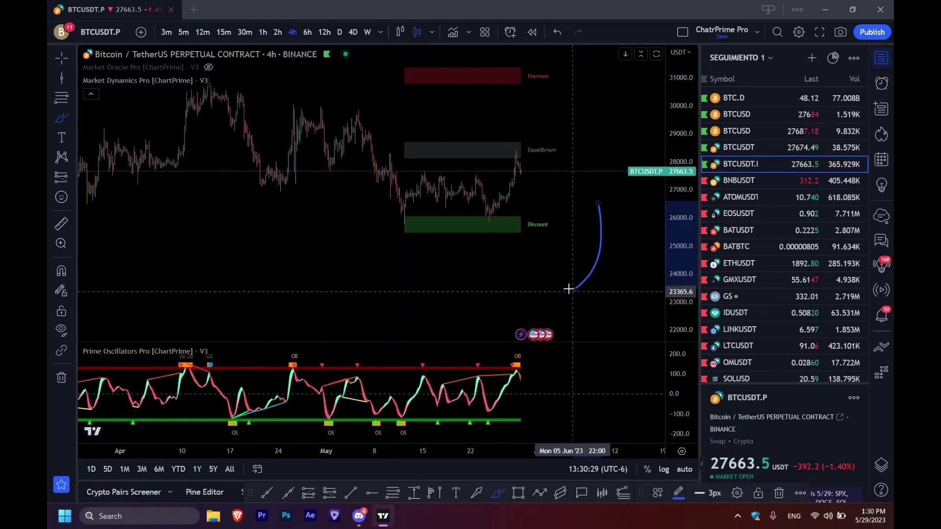
key("Escape")
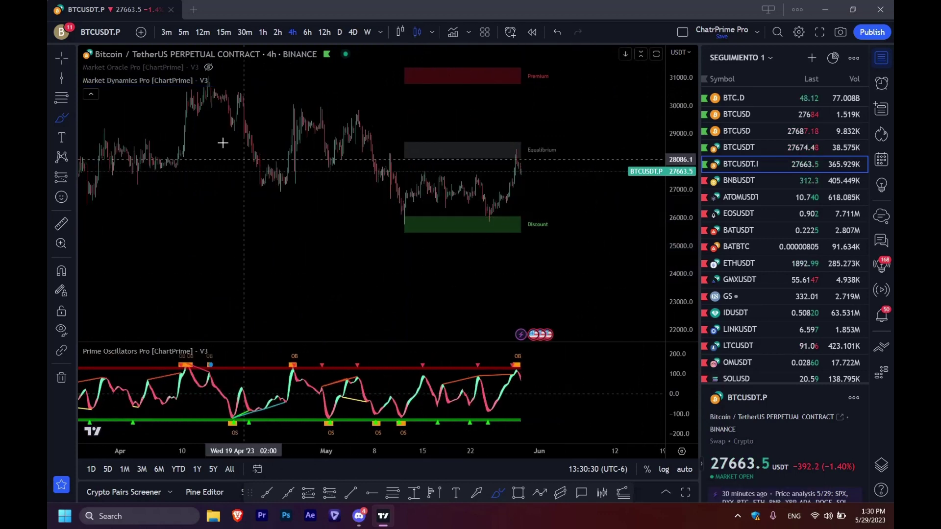
Step: Circle the red Premium zone with the brush and delete the circle
left_click(63, 59)
left_click_drag(409, 191, 380, 274)
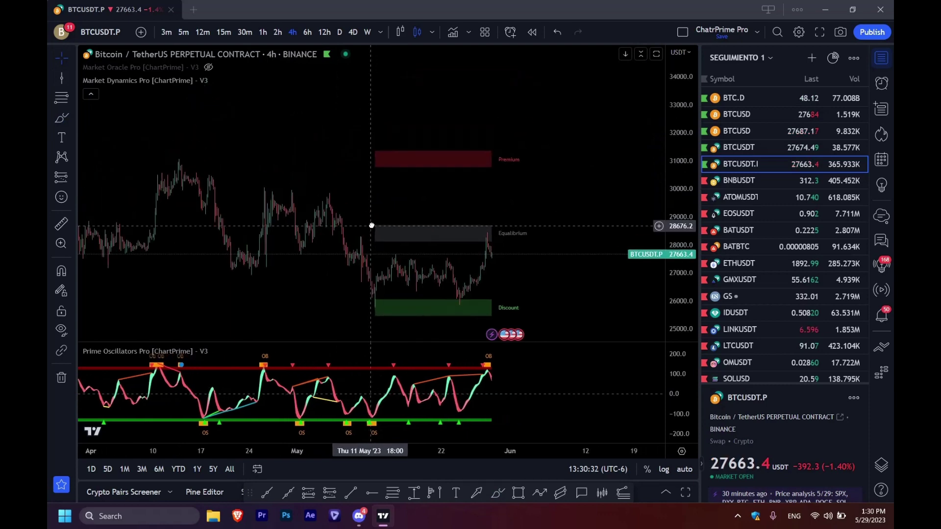
scroll(522, 246, "up", 1)
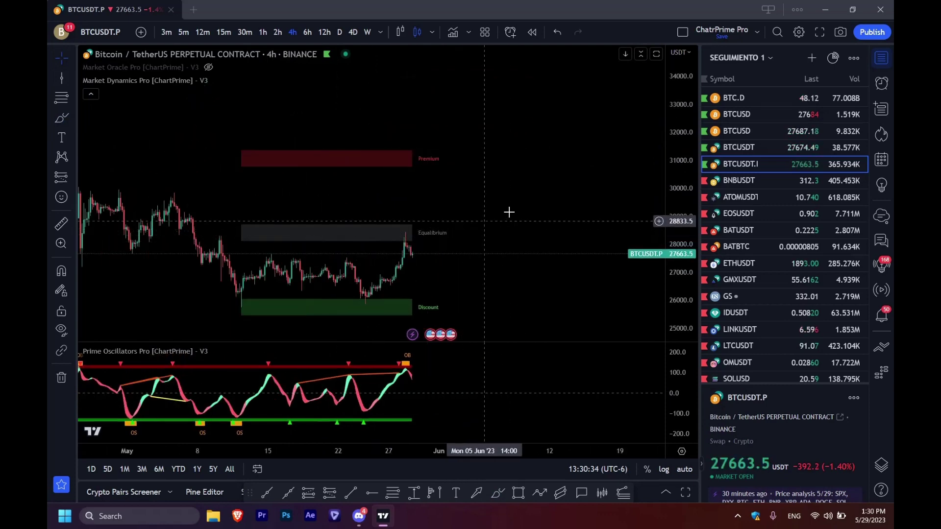
scroll(550, 157, "up", 2)
left_click_drag(550, 157, 569, 166)
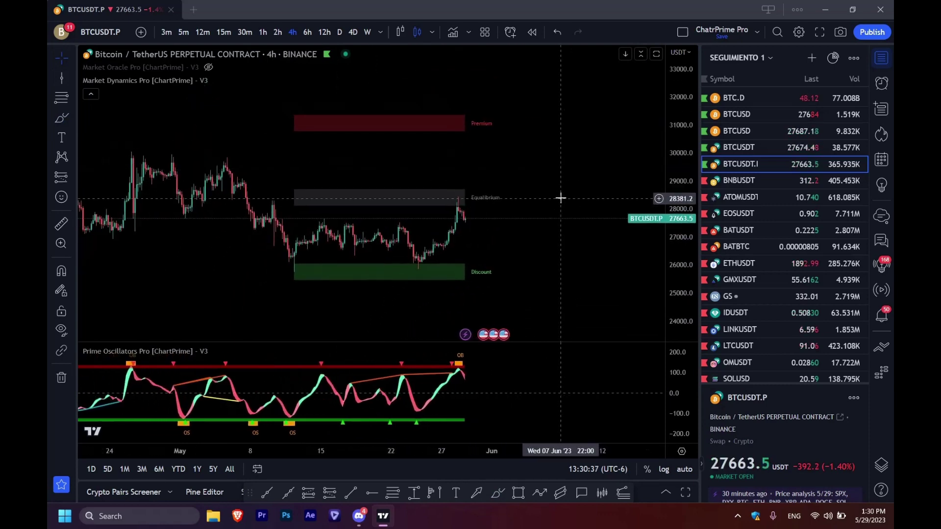
left_click(73, 118)
left_click(109, 118)
mouse_move(482, 110)
left_mouse_down()
mouse_move(314, 107)
mouse_move(285, 132)
mouse_move(480, 113)
left_mouse_up()
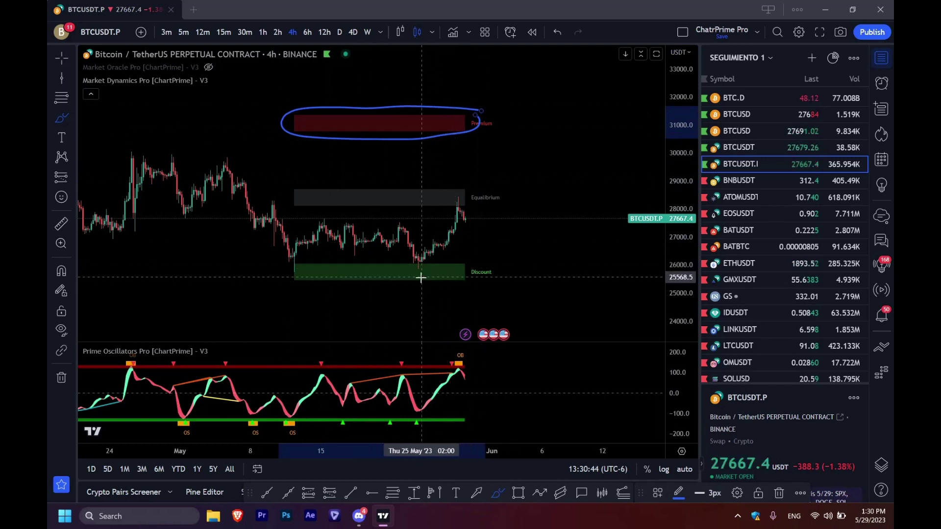
key("Delete")
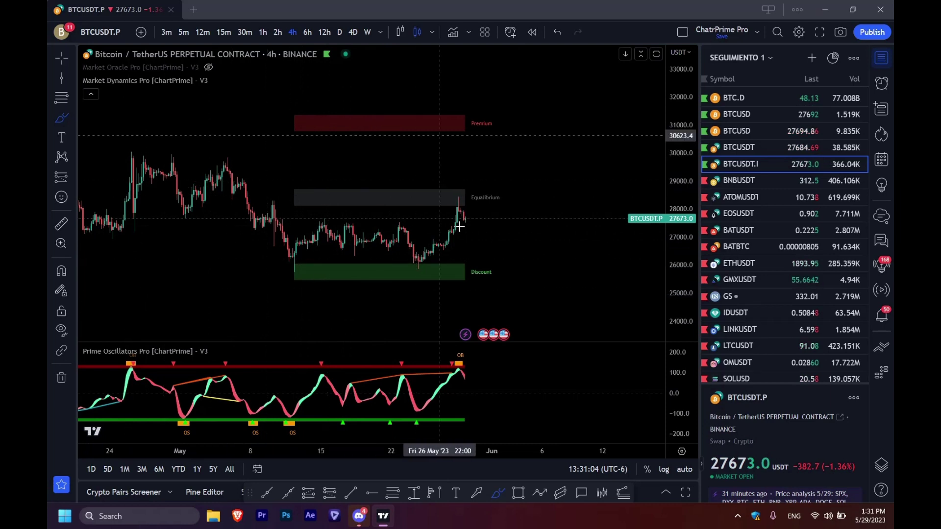
Step: Circle the two price lows touching the Discount zone, the end of the Premium zone, and the Discount and Premium labels
mouse_move(292, 264)
left_mouse_down()
mouse_move(306, 273)
mouse_move(294, 260)
left_mouse_up()
mouse_move(450, 123)
left_mouse_down()
mouse_move(470, 110)
mouse_move(453, 123)
left_mouse_up()
left_click_drag(482, 261, 503, 267)
mouse_move(419, 254)
left_mouse_down()
mouse_move(416, 269)
mouse_move(414, 255)
mouse_move(423, 263)
left_mouse_up()
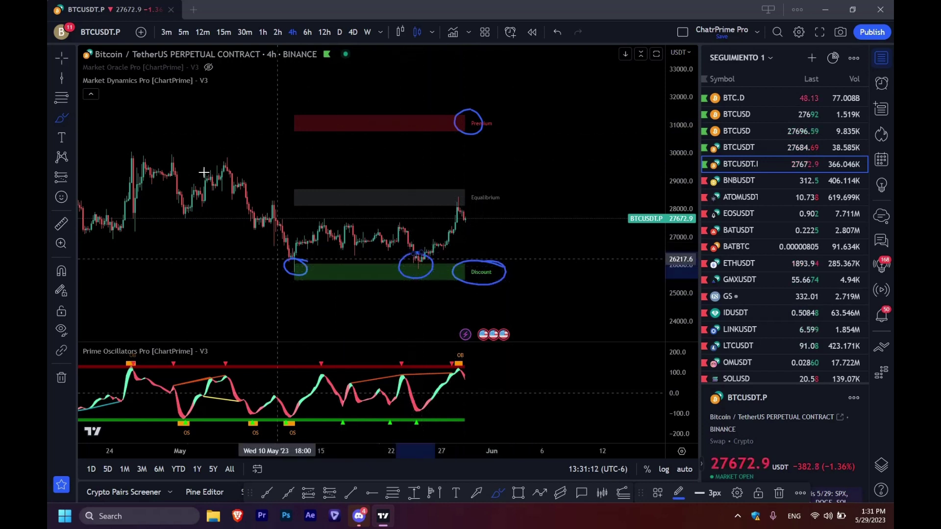
mouse_move(482, 110)
left_mouse_down()
mouse_move(500, 120)
mouse_move(473, 128)
left_mouse_up()
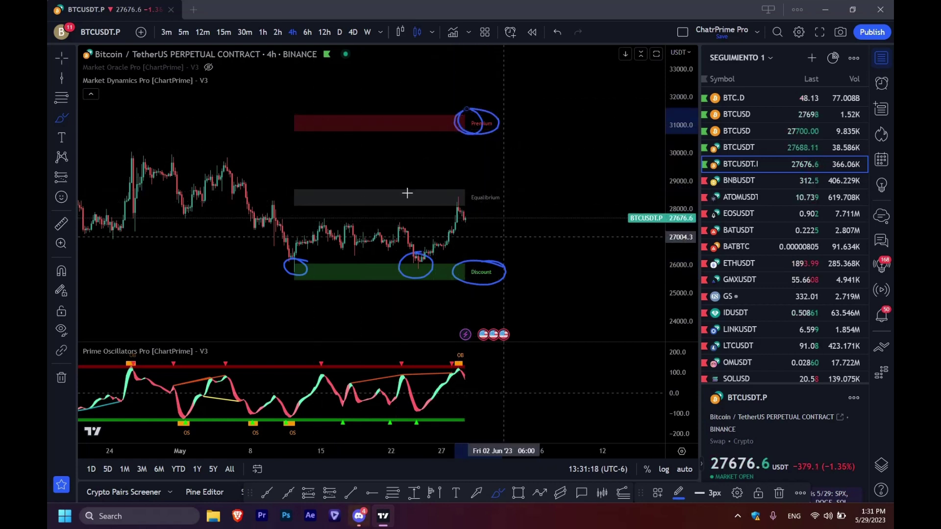
Step: Brush around the Equilibrium zone, draw an arrow pointing to it, and remove all drawings
mouse_move(500, 188)
left_mouse_down()
mouse_move(346, 187)
mouse_move(257, 204)
mouse_move(294, 182)
mouse_move(338, 206)
mouse_move(384, 178)
mouse_move(424, 192)
mouse_move(558, 186)
mouse_move(562, 141)
left_mouse_up()
scroll(490, 184, "down", 2)
scroll(553, 186, "up", 2)
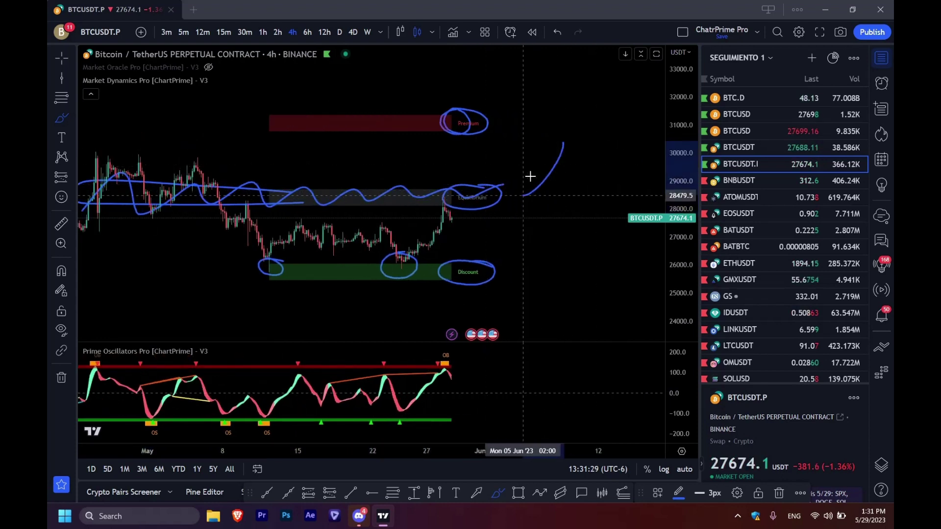
left_click_drag(530, 175, 509, 196)
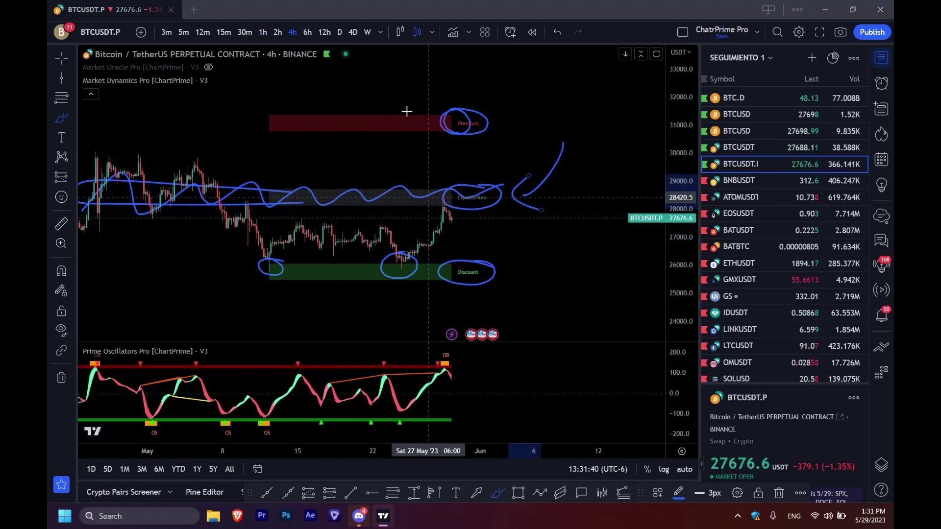
left_click(61, 377)
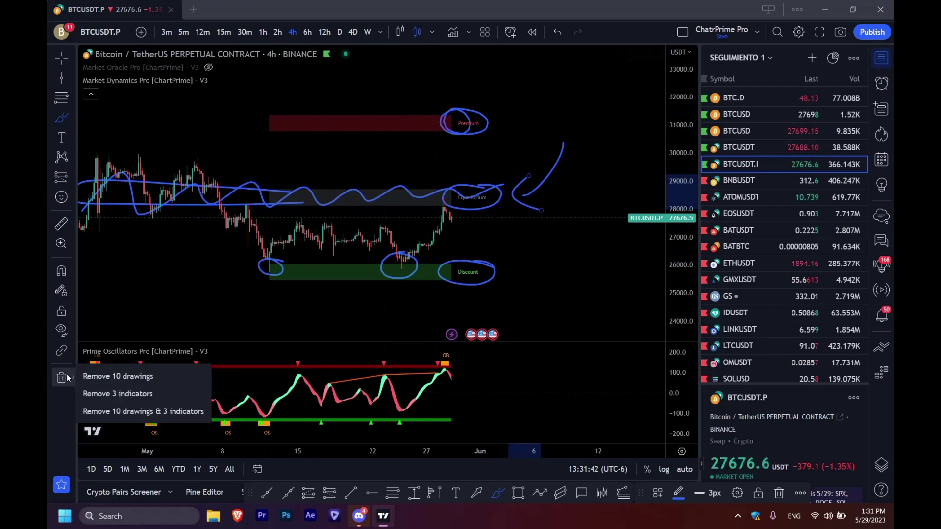
left_click(101, 375)
Step: Circle the latest candles, draw an arrow from the zones' start back to earlier candles, stroke through the current price, and remove all drawings
left_click_drag(443, 223, 447, 224)
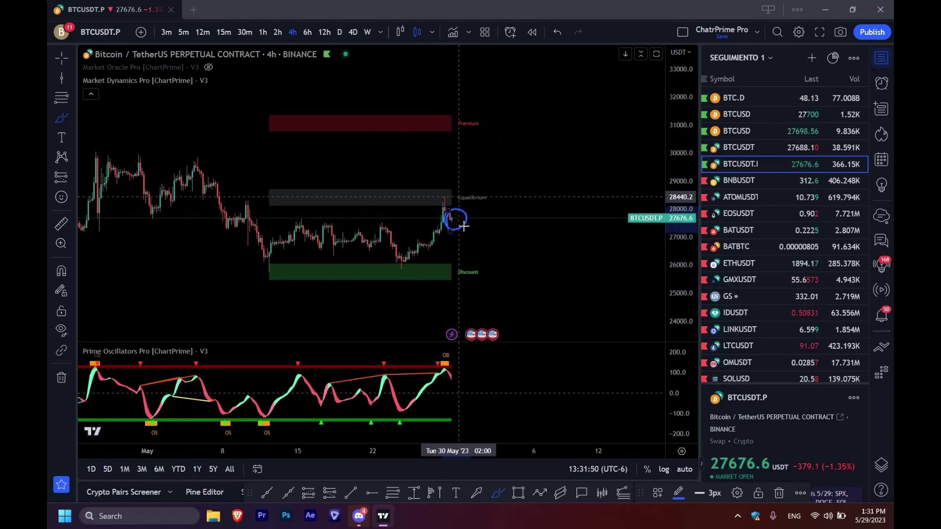
mouse_move(264, 101)
left_mouse_down()
mouse_move(257, 236)
mouse_move(151, 228)
left_mouse_up()
mouse_move(203, 195)
left_mouse_down()
mouse_move(143, 194)
mouse_move(185, 216)
left_mouse_up()
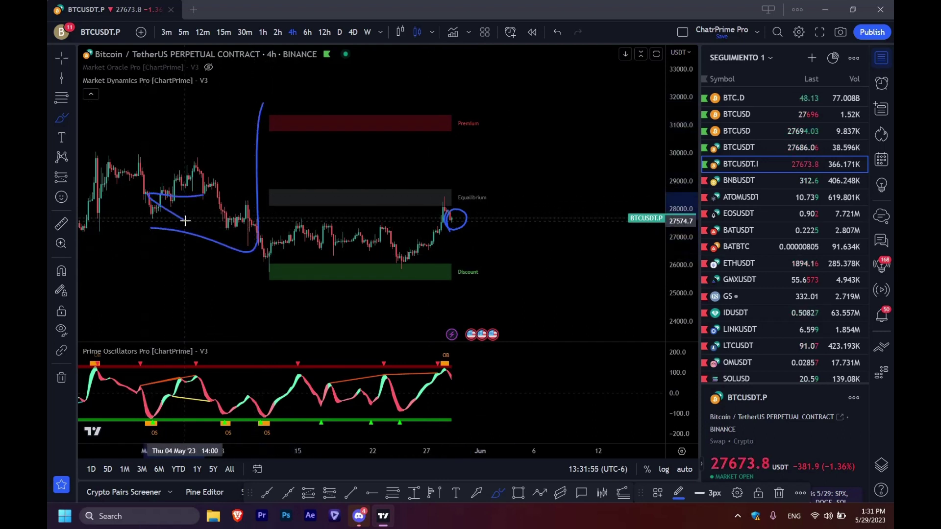
mouse_move(426, 223)
left_mouse_down()
mouse_move(478, 212)
mouse_move(480, 231)
left_mouse_up()
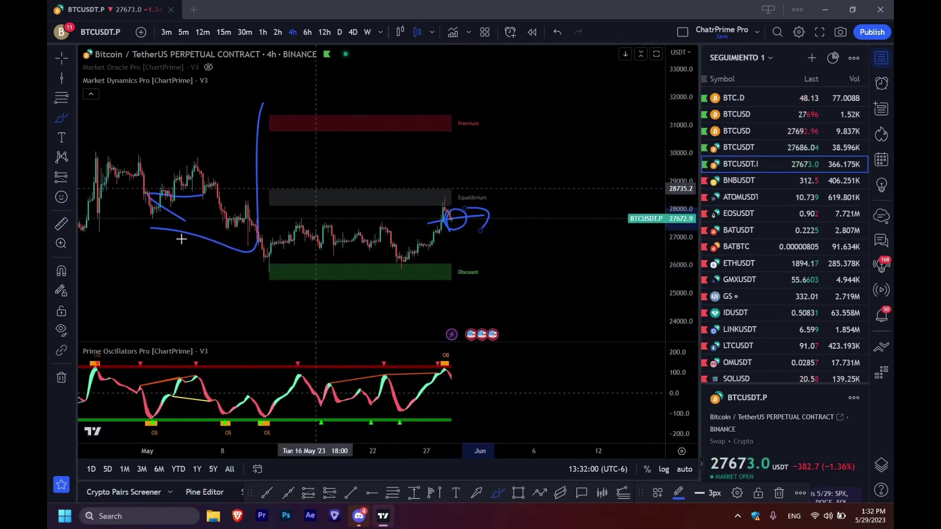
left_click(60, 378)
left_click(125, 376)
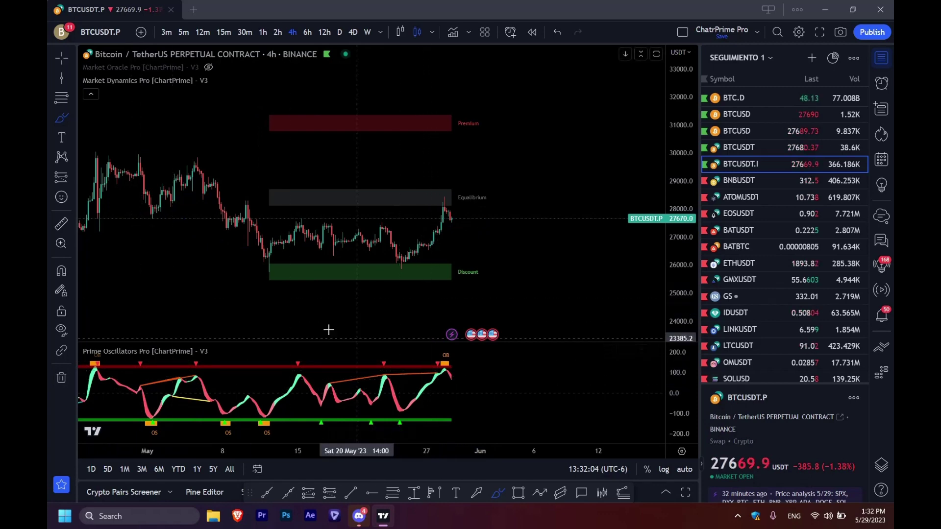
Step: In the Market Dynamics Pro settings, turn off Premium/Discount Zones, set Swing Levels to 4, and apply
mouse_move(175, 85)
left_click(234, 81)
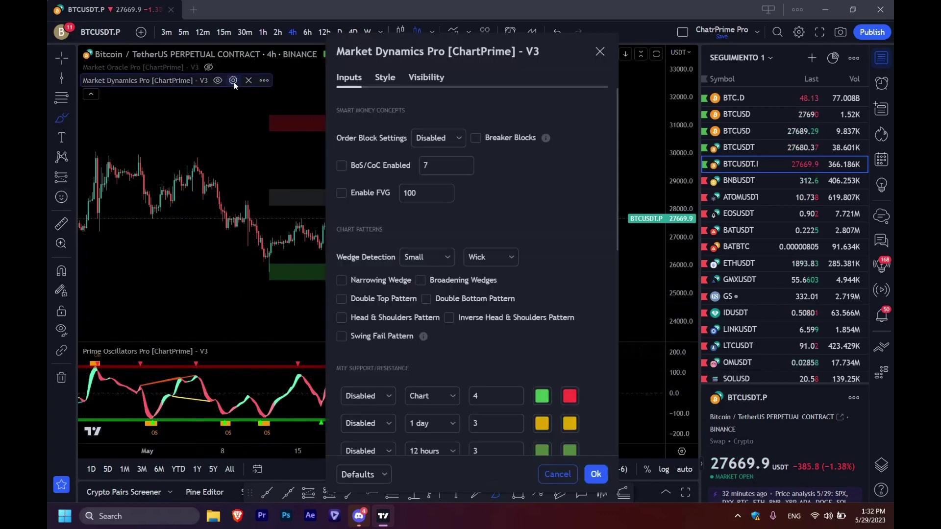
scroll(552, 293, "down", 2)
scroll(551, 290, "down", 7)
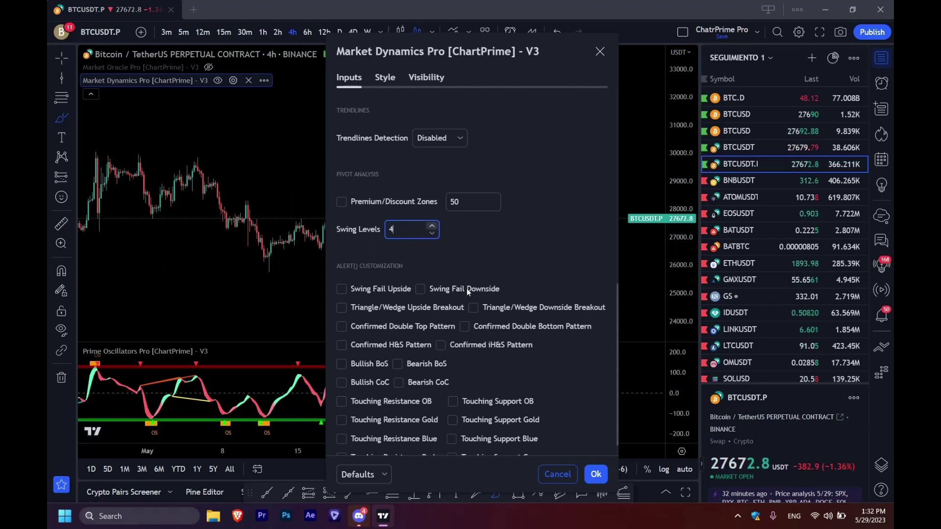
left_click(586, 480)
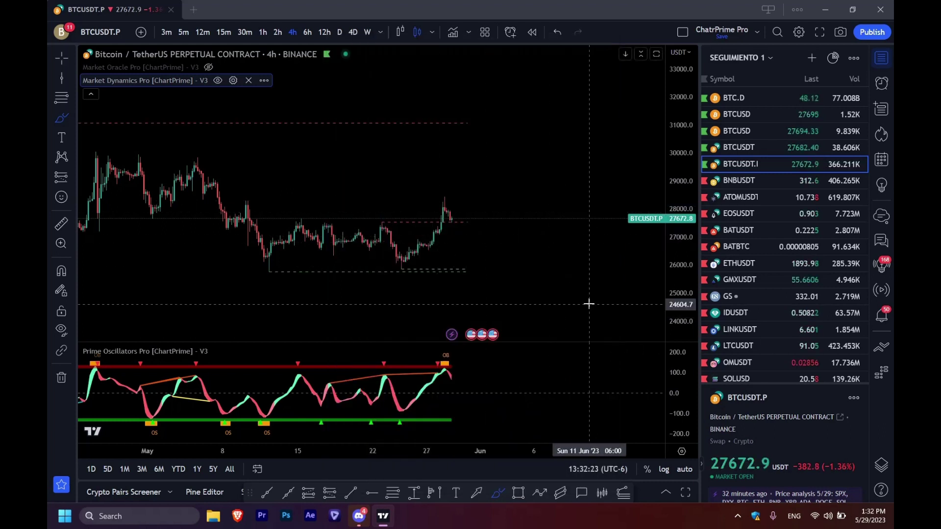
Step: Reopen the indicator's settings from a swing level line, review the inputs down to Swing Levels, and close them
left_click(428, 124)
double_click(429, 127)
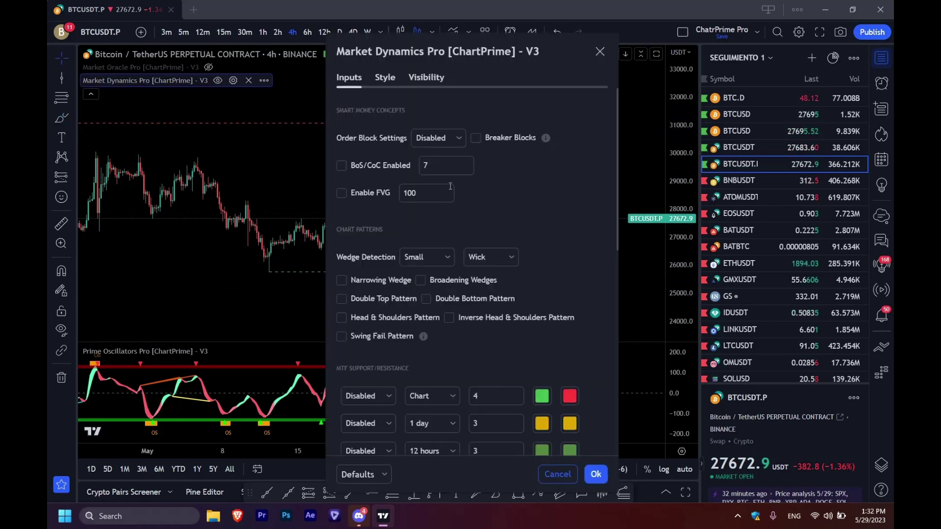
scroll(581, 301, "down", 5)
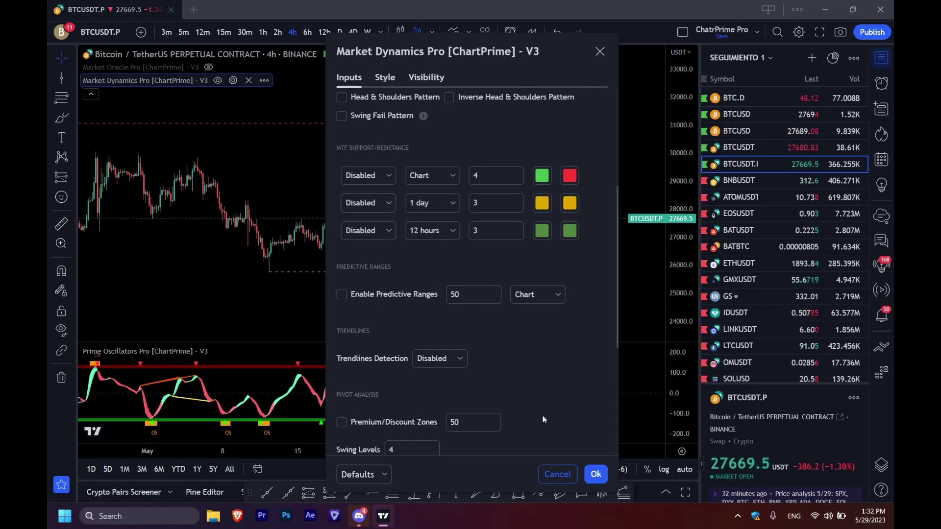
left_click(599, 474)
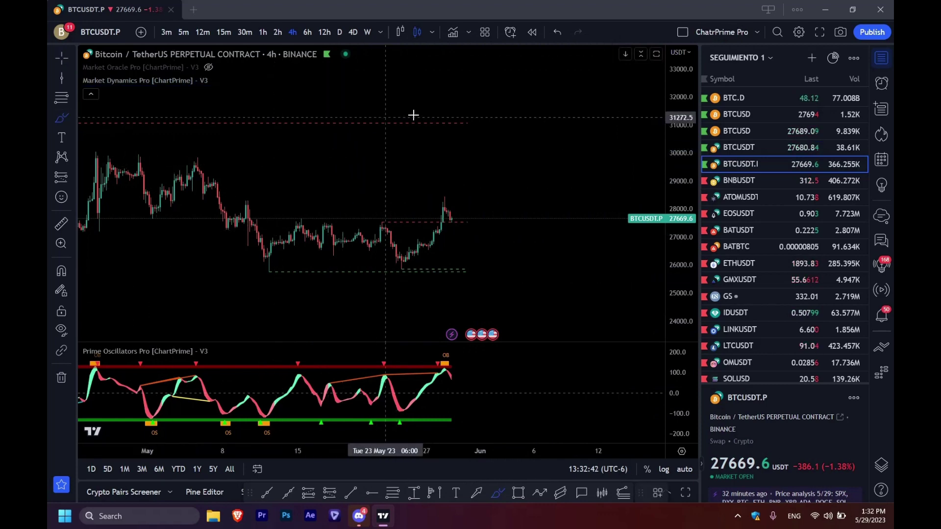
Step: Brush circles around the ends of the lower swing levels and the upper swing level, and stroke along the middle one
left_click(464, 261)
mouse_move(444, 260)
left_mouse_down()
mouse_move(483, 270)
mouse_move(451, 269)
mouse_move(463, 262)
left_mouse_up()
mouse_move(446, 113)
left_mouse_down()
mouse_move(473, 109)
mouse_move(456, 109)
left_mouse_up()
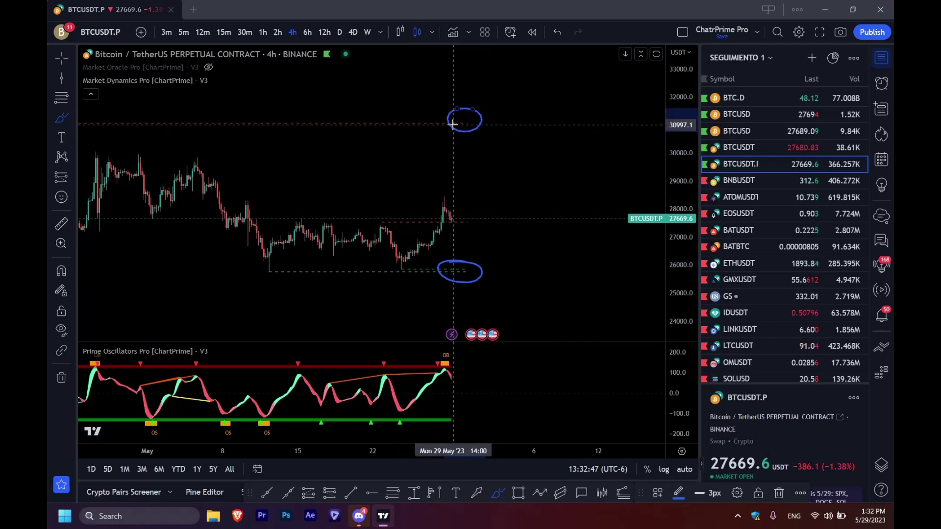
left_click_drag(397, 223, 473, 223)
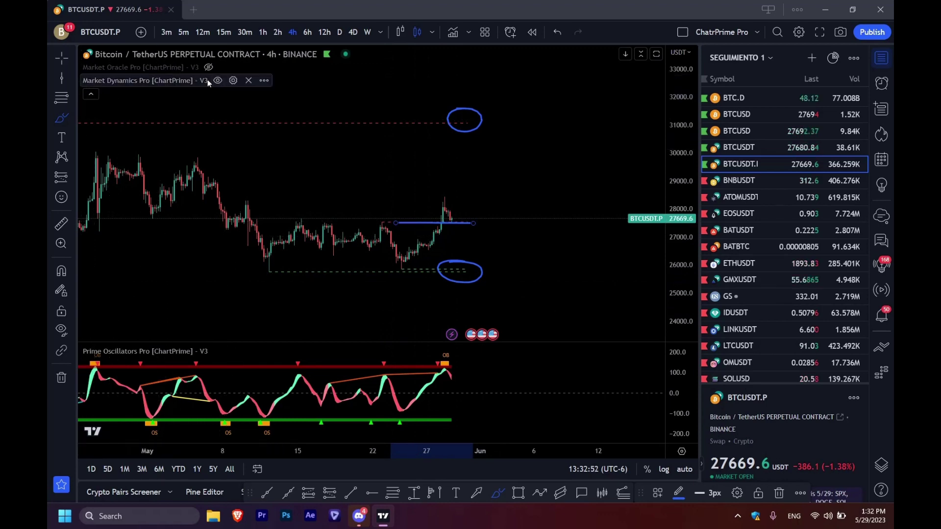
Step: In the Market Dynamics Pro settings, enable Premium/Discount Zones with length 50, keeping Swing Levels at 4, and apply
left_click(234, 81)
scroll(535, 304, "down", 9)
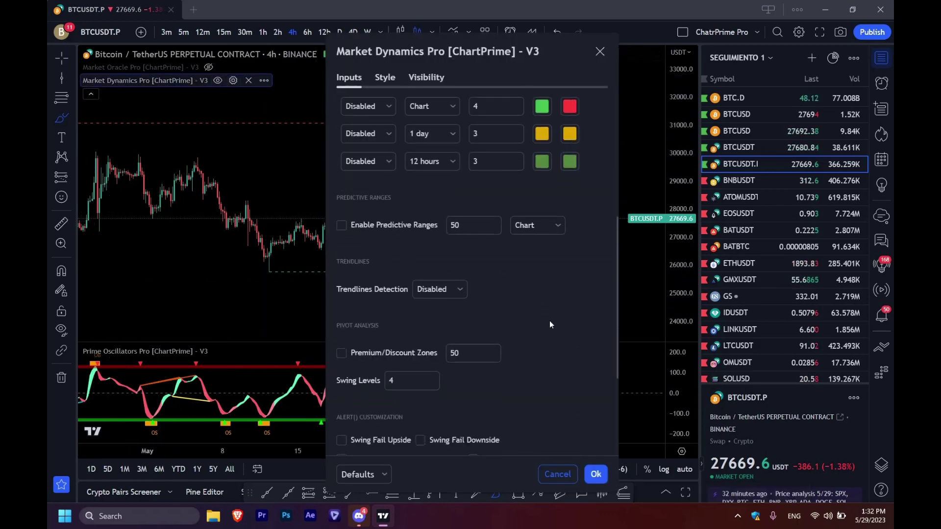
scroll(529, 322, "up", 3)
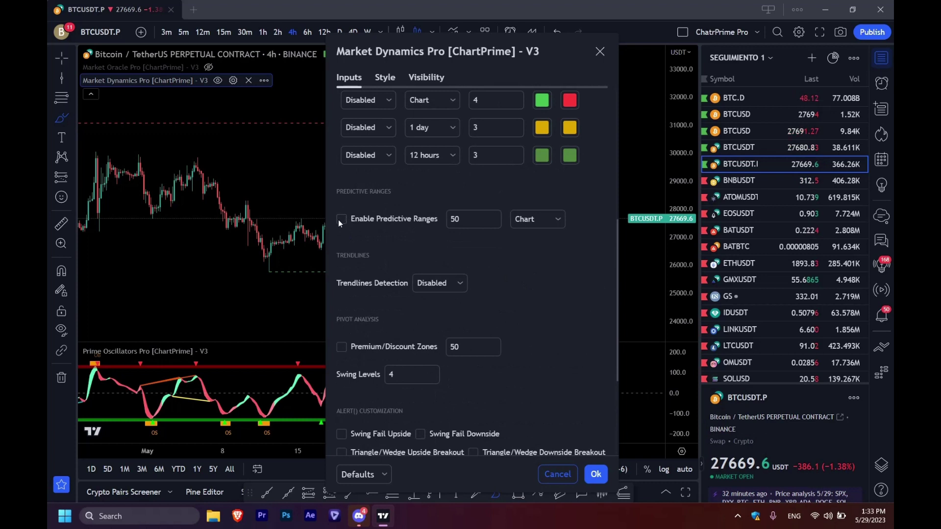
left_click(341, 348)
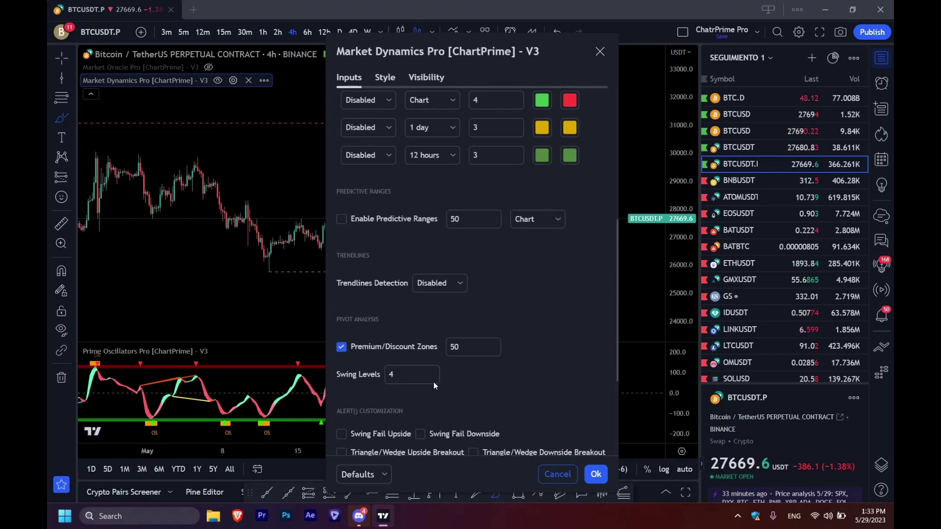
left_click(595, 474)
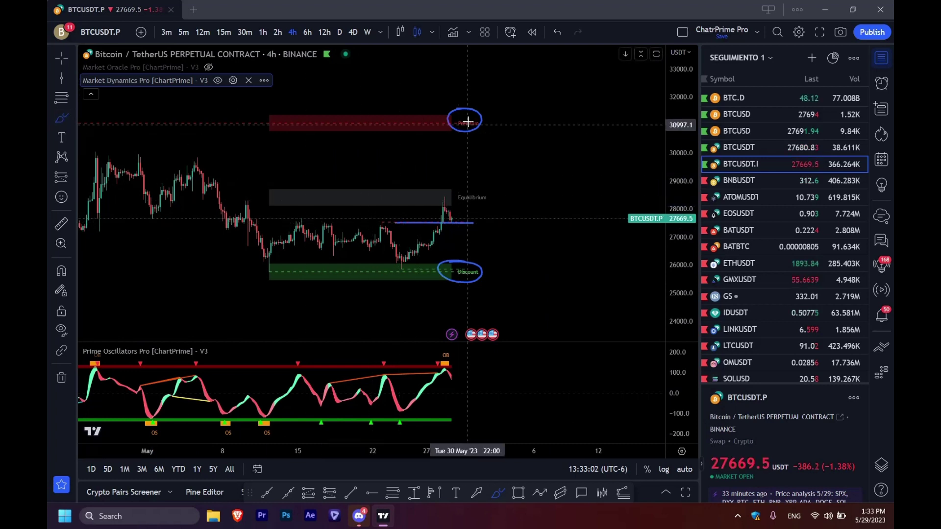
Step: Brush circles around the Premium and Discount labels at the swing level ends, and remove all drawings from the chart
mouse_move(452, 105)
left_mouse_down()
mouse_move(474, 113)
mouse_move(439, 131)
mouse_move(472, 105)
left_mouse_up()
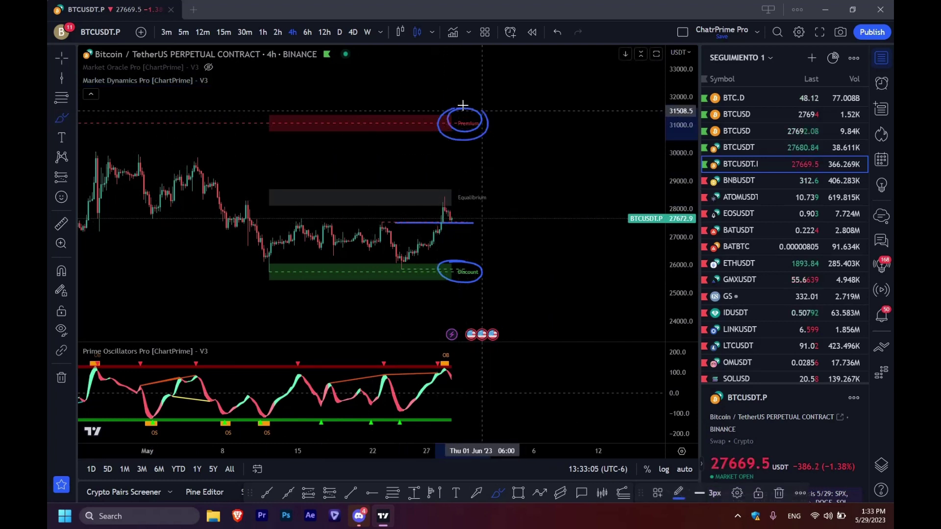
mouse_move(449, 254)
left_mouse_down()
mouse_move(483, 269)
mouse_move(458, 287)
mouse_move(447, 271)
left_mouse_up()
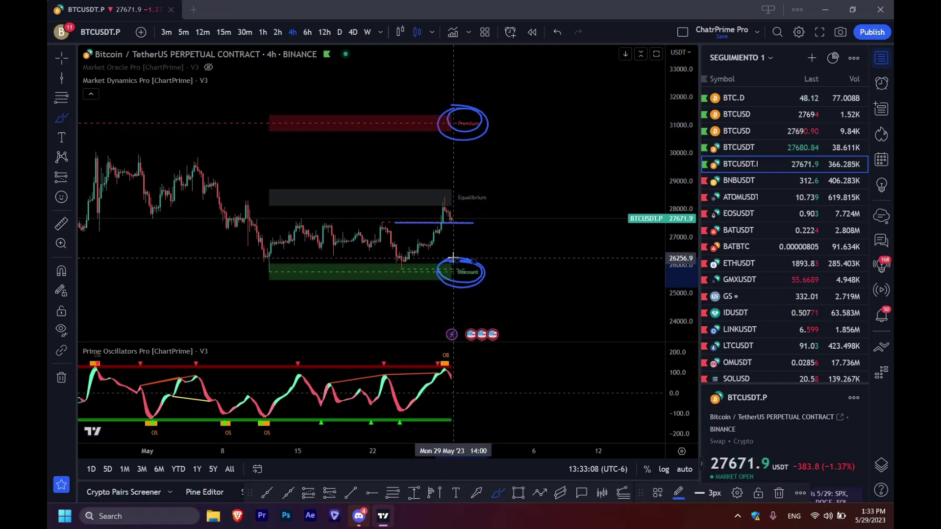
left_click(61, 377)
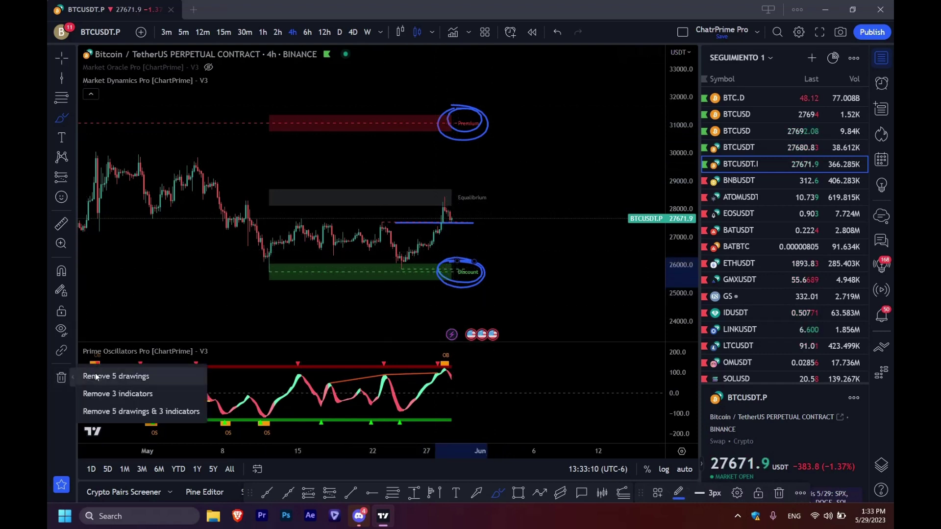
left_click(98, 365)
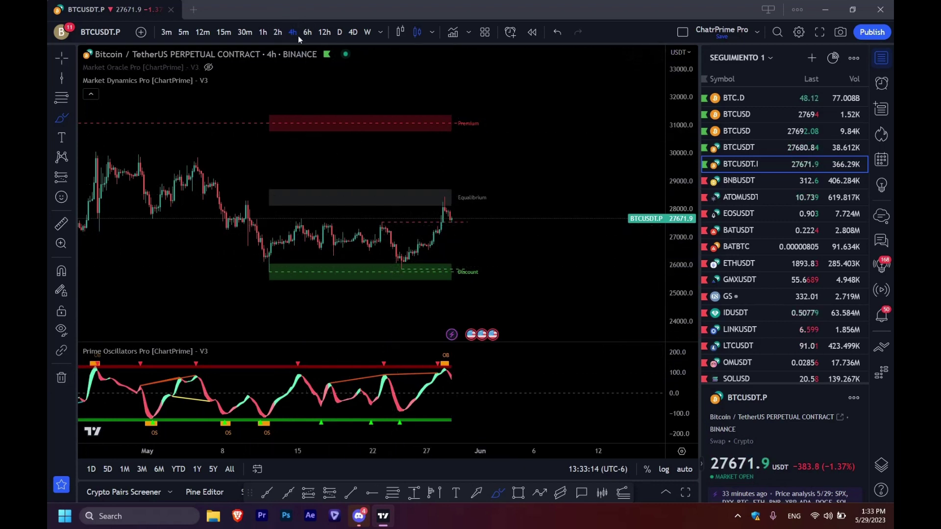
Step: Circle the Discount zone's recent low, the Equilibrium label, the middle swing level and the Premium label, and remove all drawings
mouse_move(408, 257)
left_mouse_down()
mouse_move(384, 269)
mouse_move(483, 281)
mouse_move(422, 251)
mouse_move(389, 254)
left_mouse_up()
mouse_move(490, 190)
left_mouse_down()
mouse_move(466, 185)
mouse_move(451, 216)
mouse_move(496, 214)
mouse_move(390, 222)
mouse_move(475, 225)
mouse_move(426, 216)
left_mouse_up()
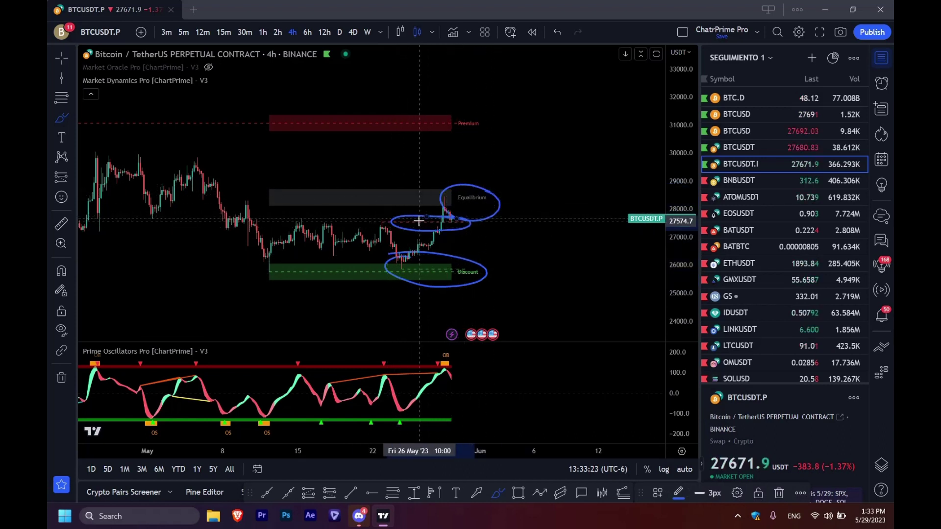
mouse_move(464, 113)
left_mouse_down()
mouse_move(488, 123)
mouse_move(439, 106)
mouse_move(444, 128)
left_mouse_up()
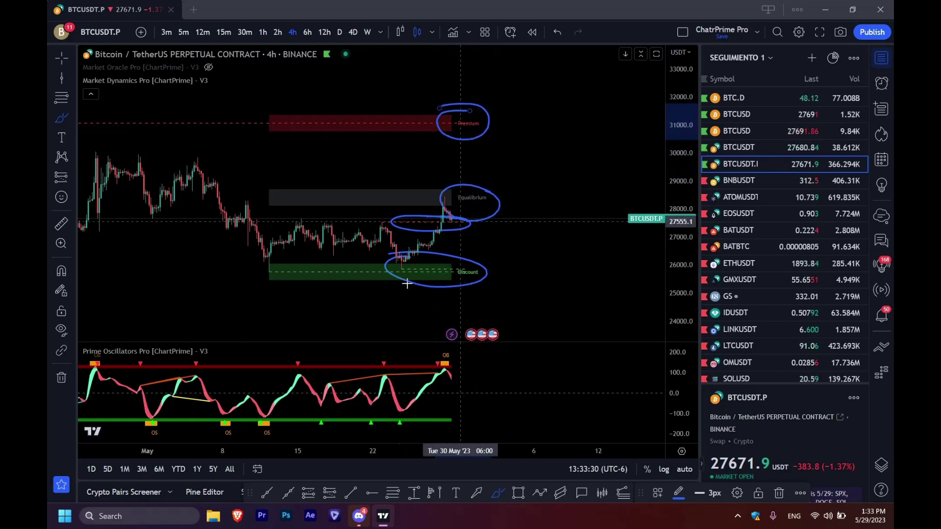
left_click(61, 377)
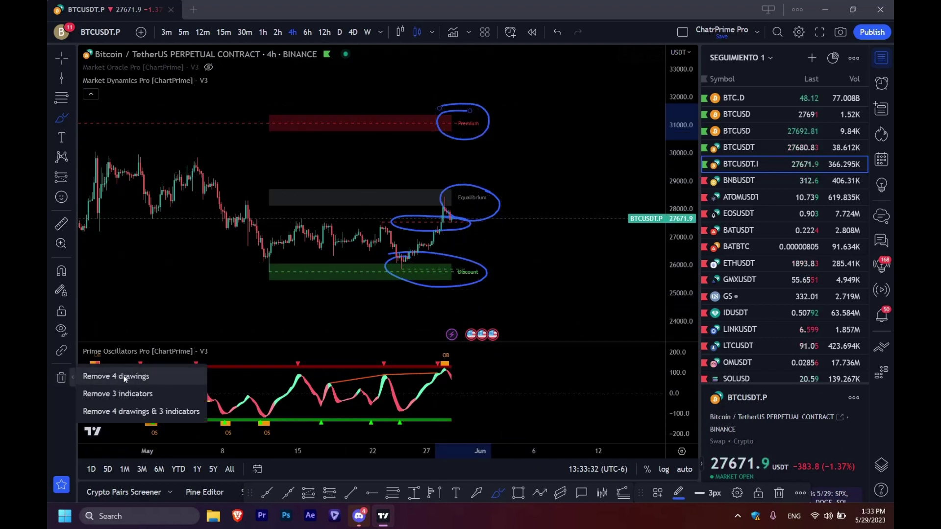
left_click(123, 375)
Step: Circle the Premium label and the oscillator's latest OB marker, and draw a downward arrow from the Premium zone
mouse_move(458, 103)
left_mouse_down()
mouse_move(491, 134)
mouse_move(460, 105)
mouse_move(480, 112)
left_mouse_up()
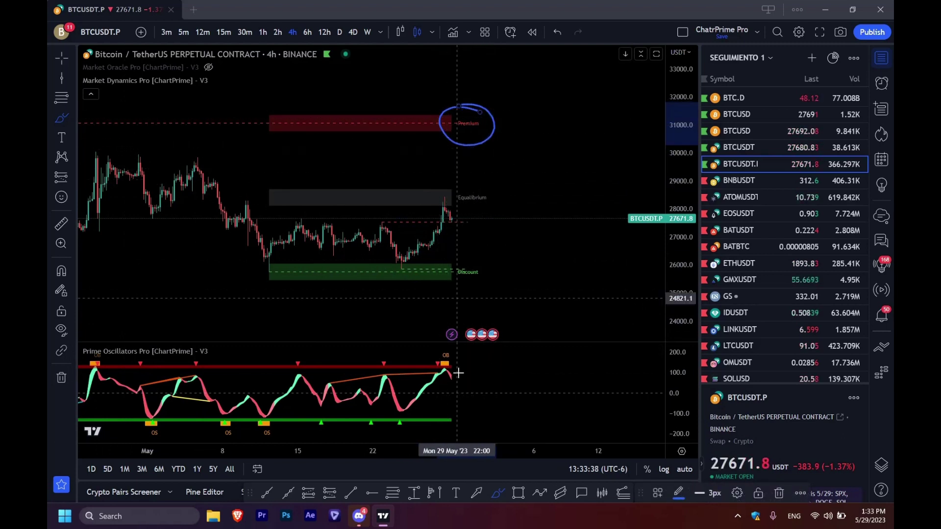
mouse_move(443, 339)
left_mouse_down()
mouse_move(461, 357)
mouse_move(452, 377)
left_mouse_up()
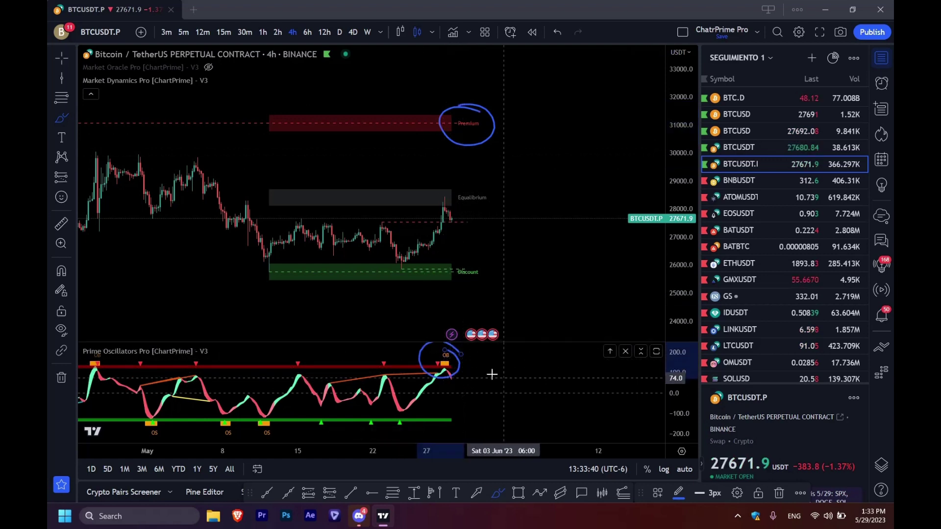
mouse_move(478, 123)
left_mouse_down()
mouse_move(485, 153)
mouse_move(518, 137)
left_mouse_up()
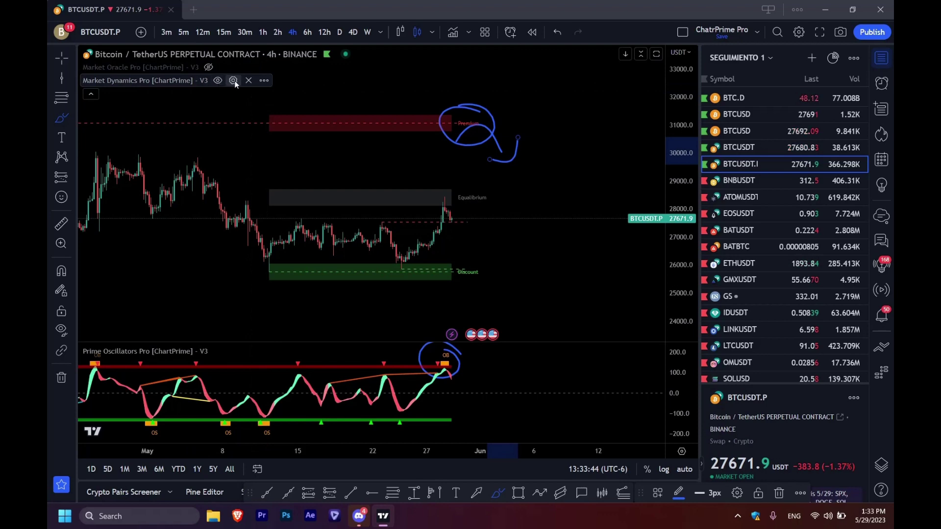
Step: In the Market Dynamics Pro settings, turn off Premium/Discount Zones, review the alert customization options, and apply
left_click(234, 81)
scroll(557, 198, "down", 5)
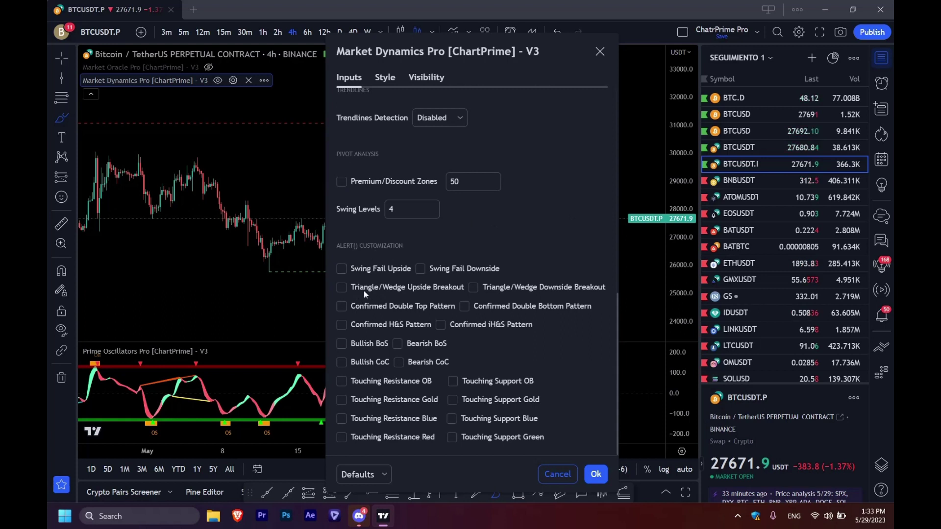
left_click(596, 474)
Step: Open a new alert on the Market Dynamics Pro indicator, review its condition settings, and cancel it
left_click(264, 80)
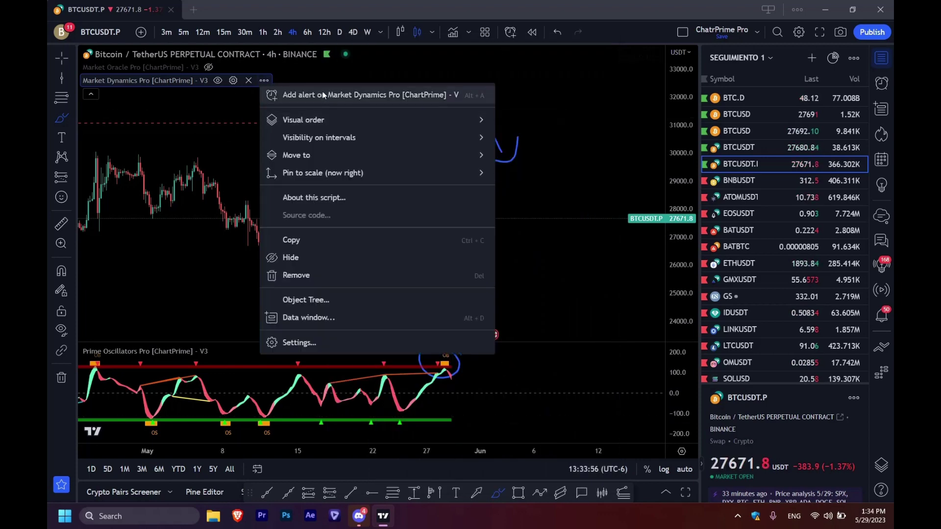
left_click(323, 94)
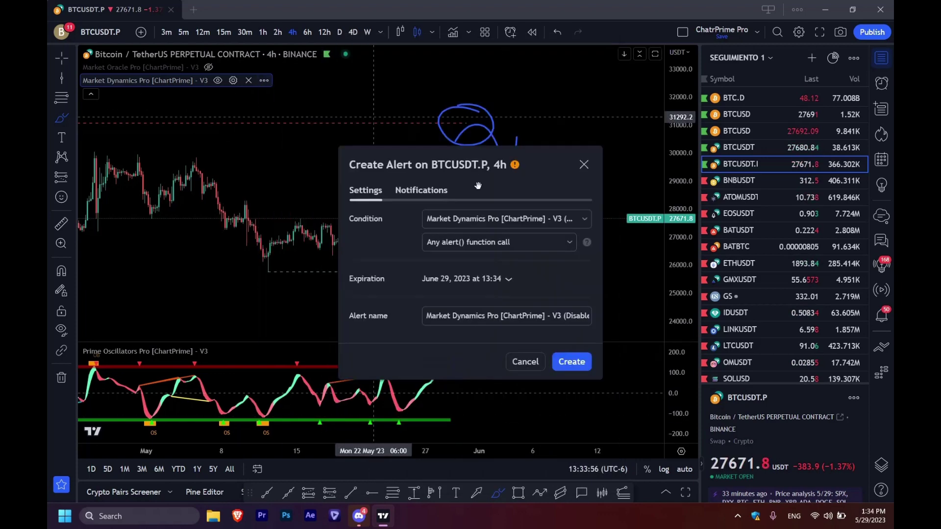
left_click(525, 361)
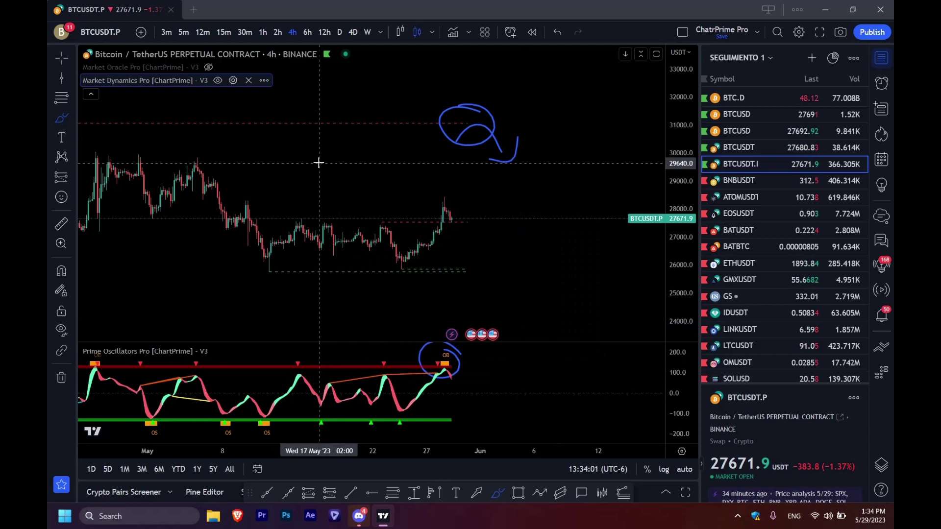